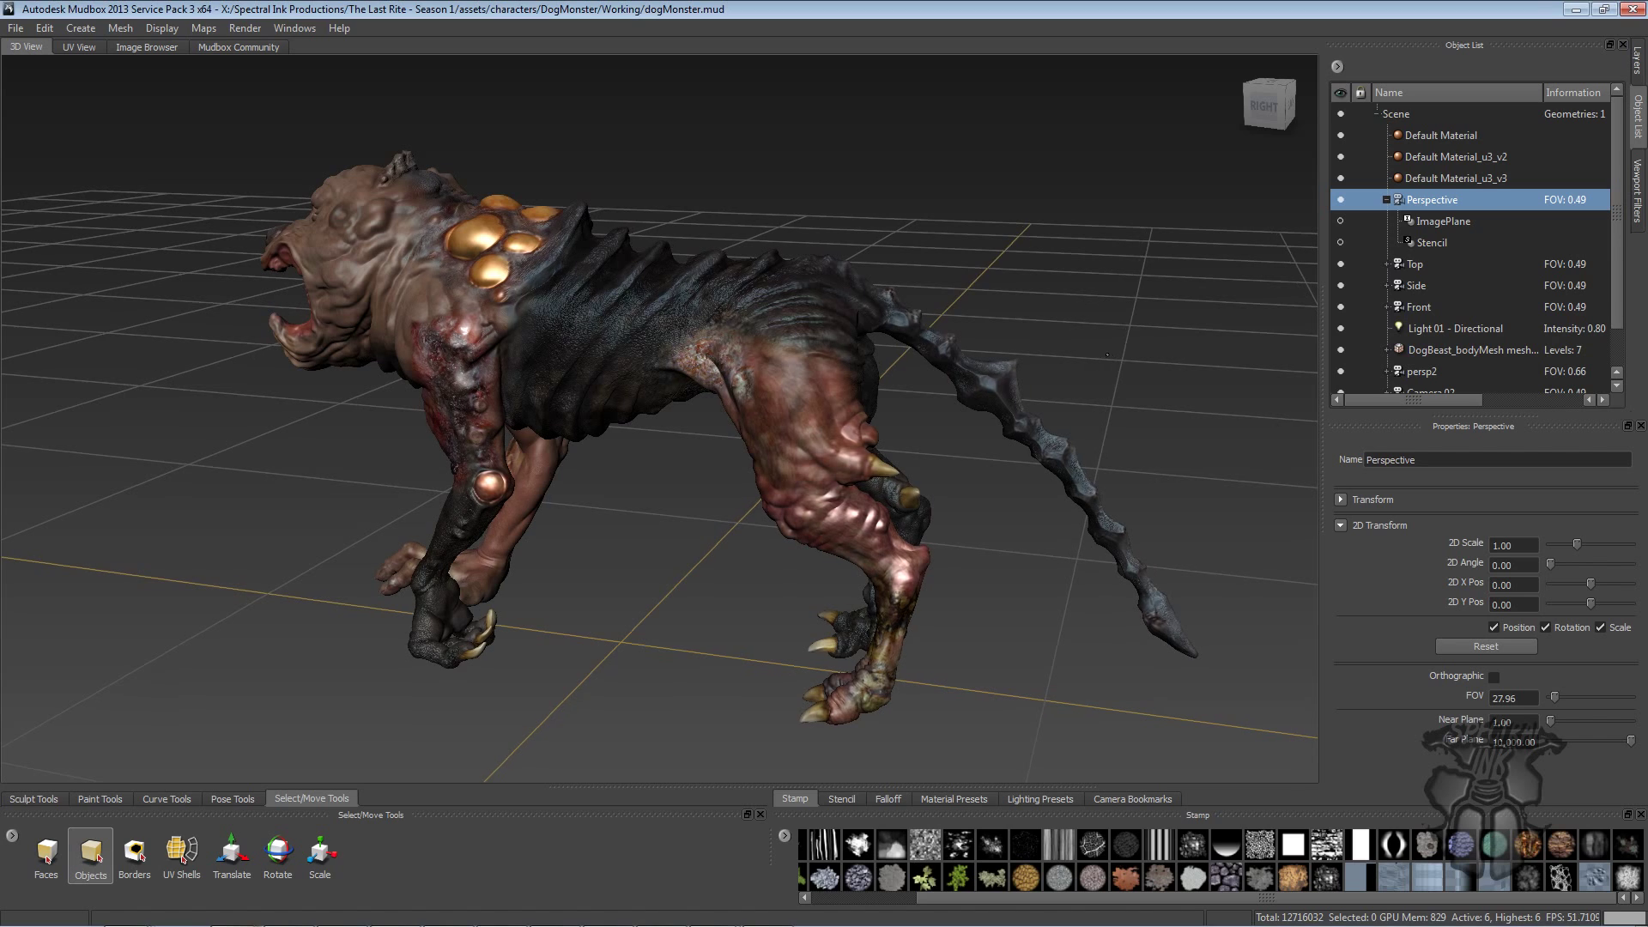
- Examine the textured dog monster from its side and from the front
{"action": "left_click_drag", "start_coordinate": [1107, 353], "coordinate": [1178, 327], "text": "alt"}
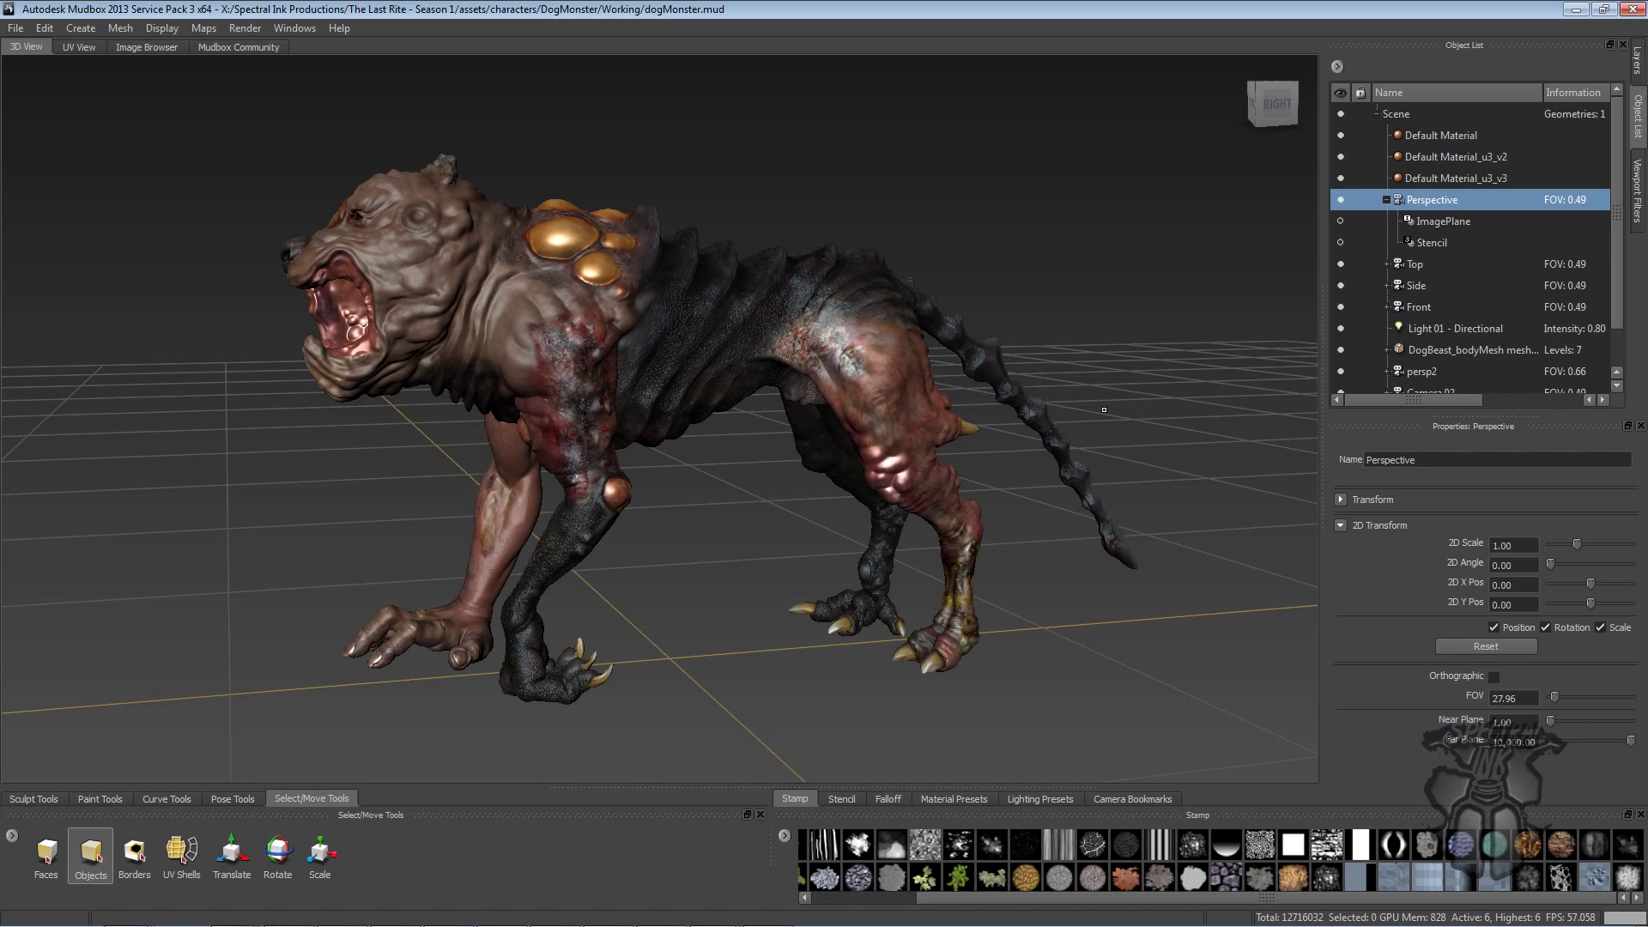
{"action": "left_click_drag", "start_coordinate": [1103, 410], "coordinate": [1061, 408], "text": "alt"}
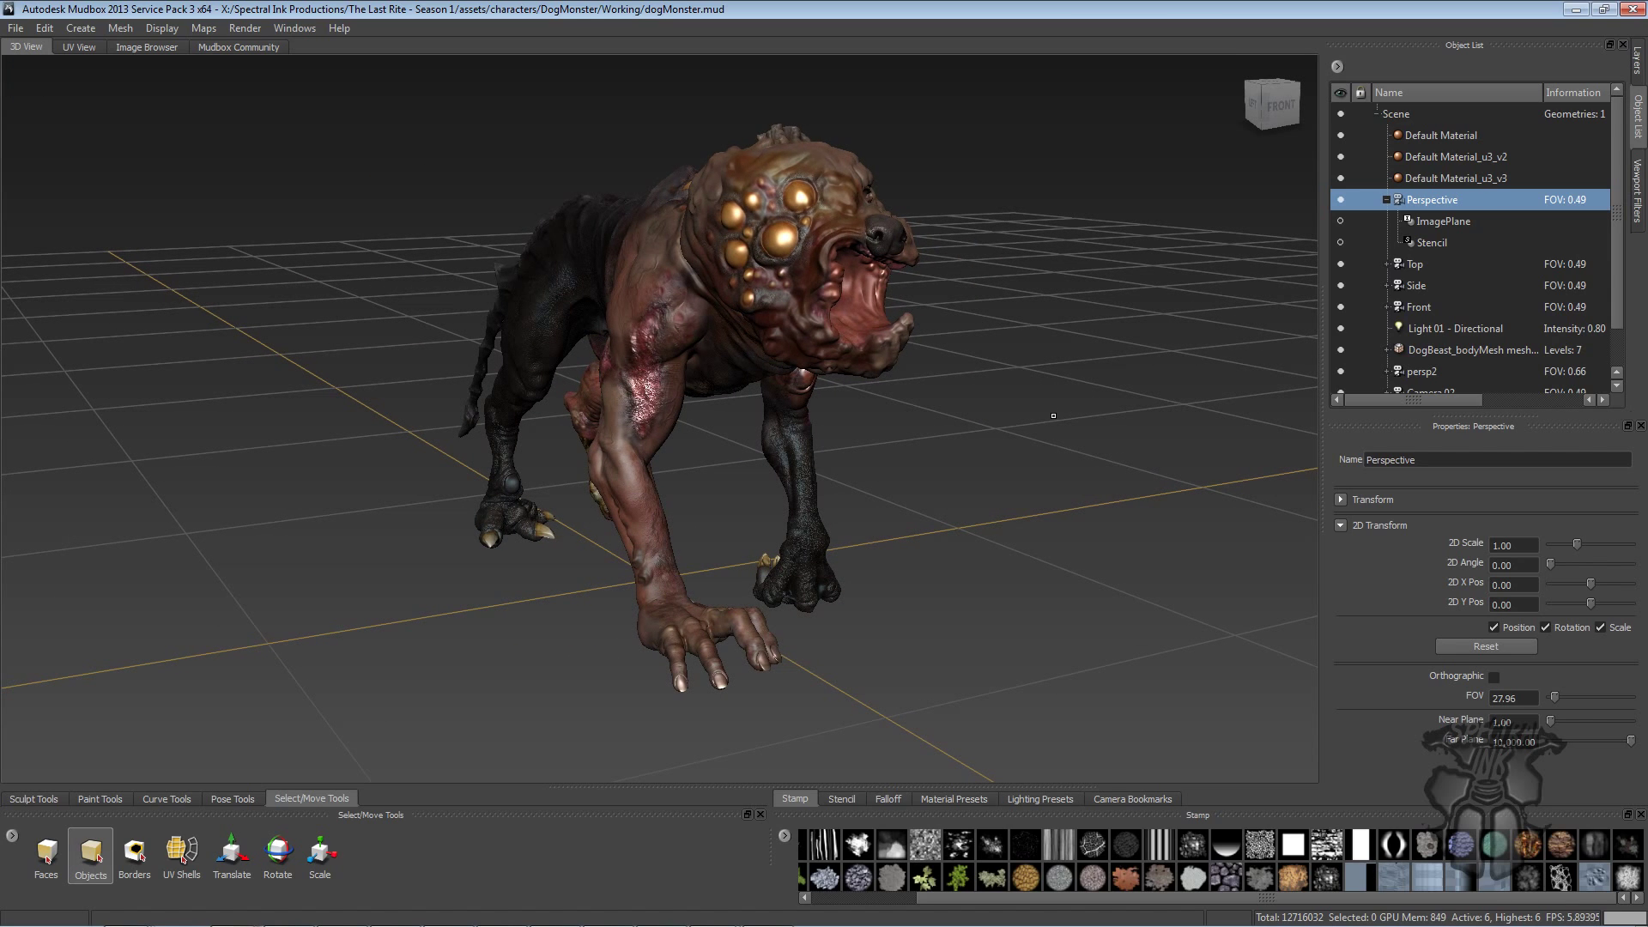
{"action": "mouse_move", "coordinate": [1051, 414]}
{"action": "left_mouse_down", "text": "alt"}
{"action": "mouse_move", "coordinate": [1258, 433]}
{"action": "mouse_move", "coordinate": [1054, 438]}
{"action": "left_mouse_up", "text": "alt"}
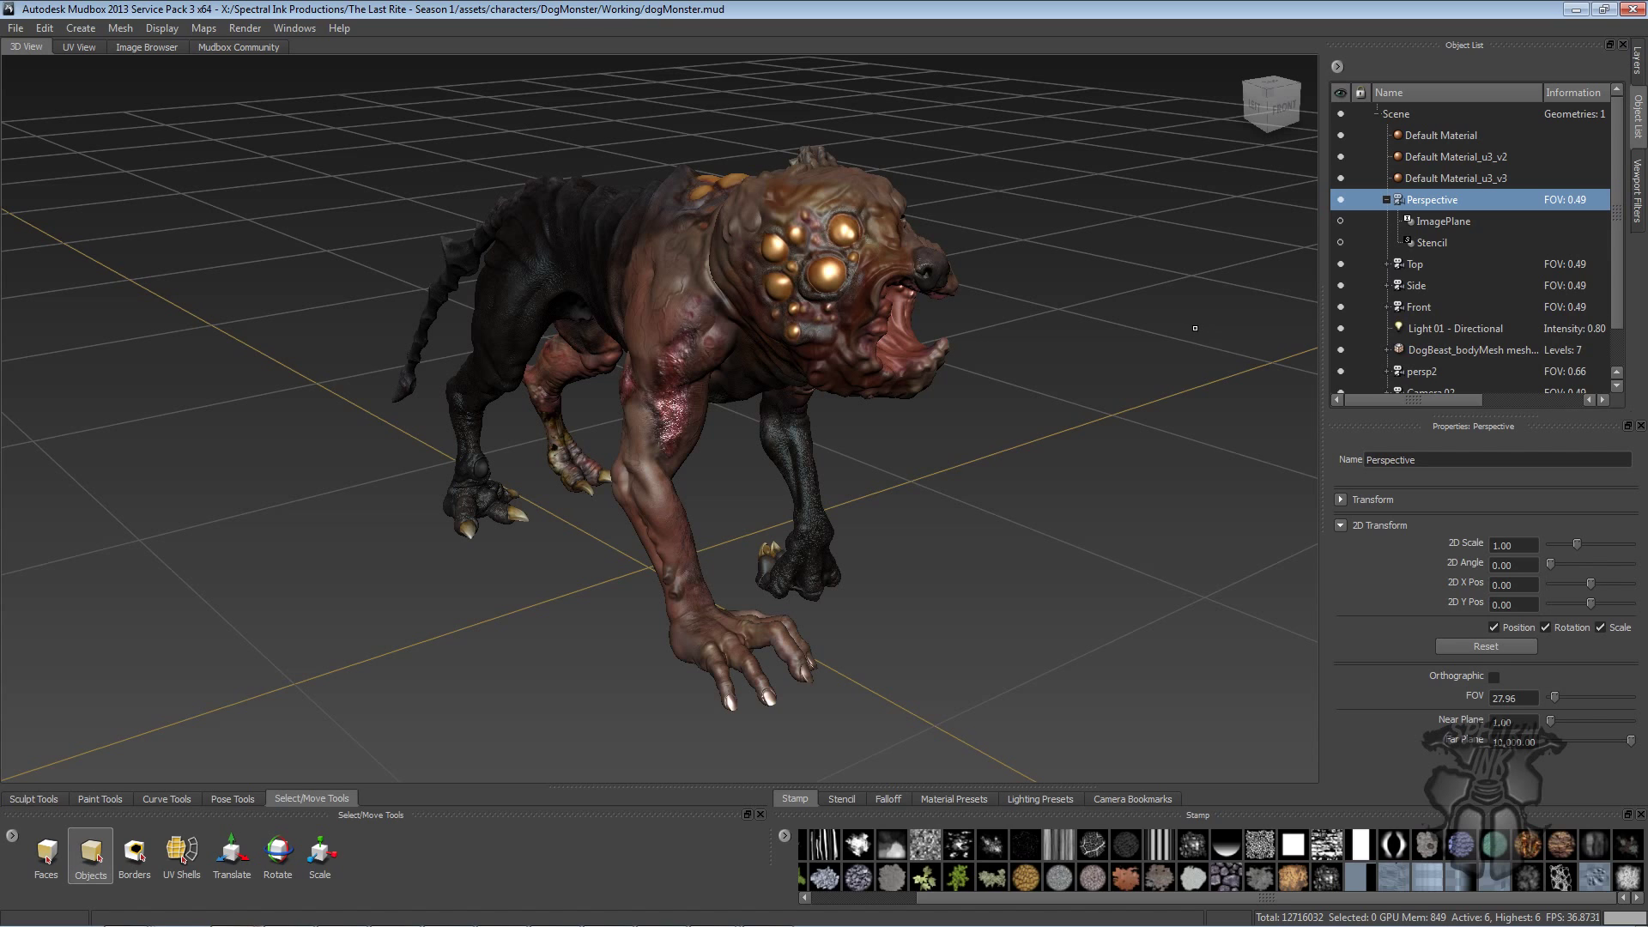
{"action": "left_click_drag", "start_coordinate": [1136, 343], "coordinate": [1218, 347], "text": "alt"}
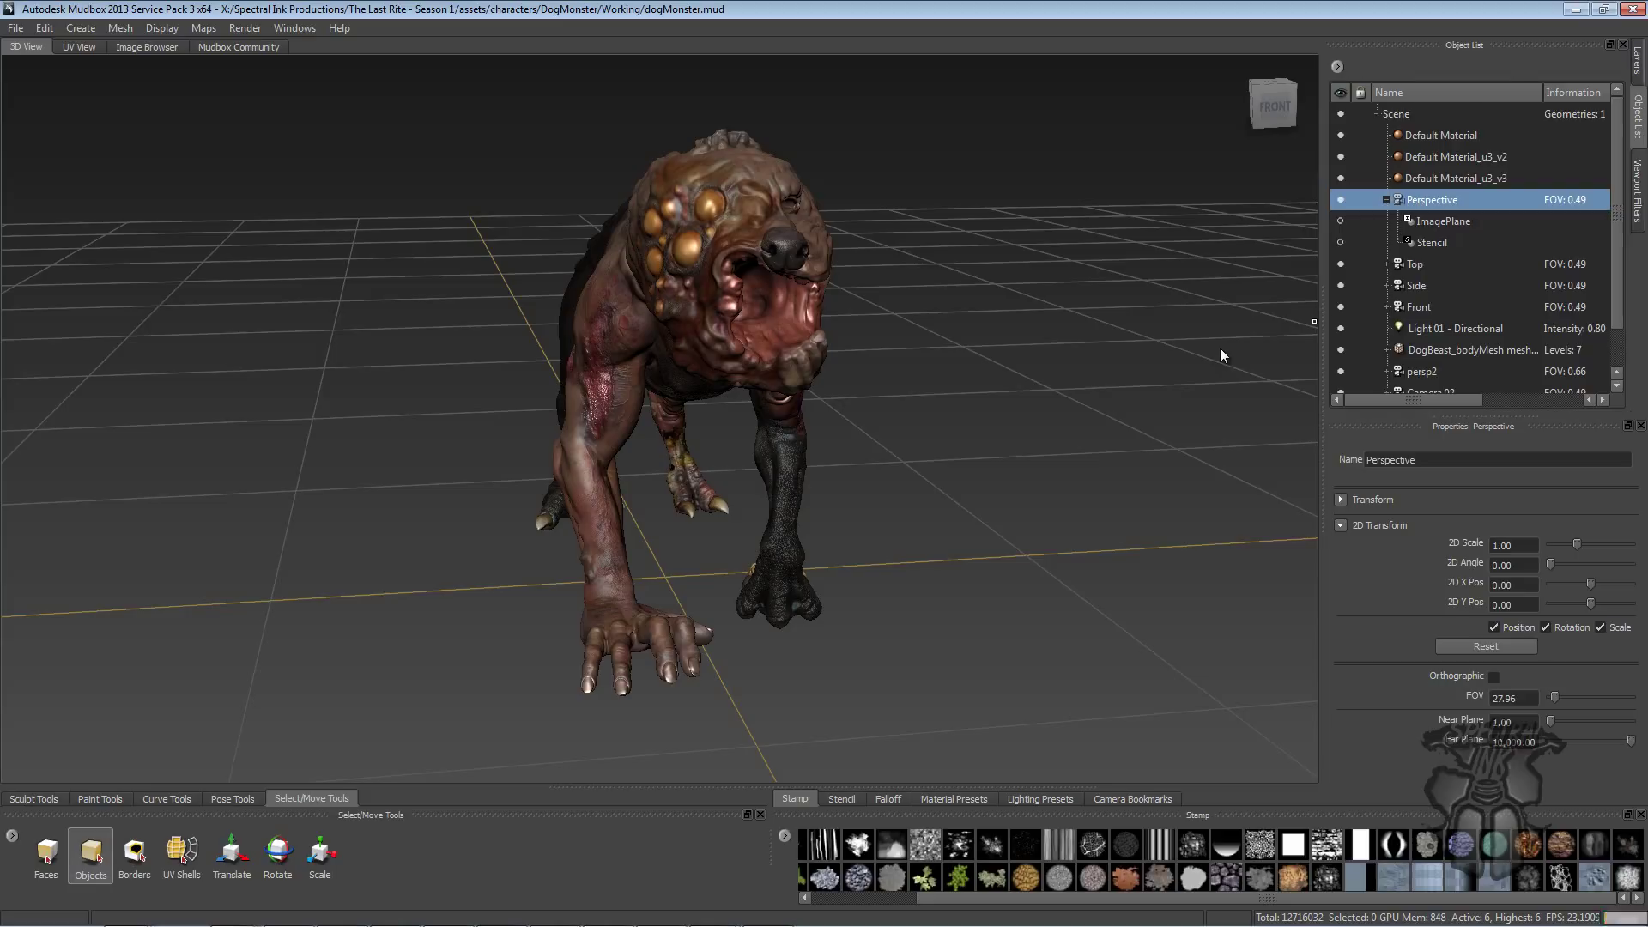
{"action": "left_click", "coordinate": [1638, 60]}
{"action": "left_click_drag", "start_coordinate": [1219, 347], "coordinate": [1125, 335], "text": "alt"}
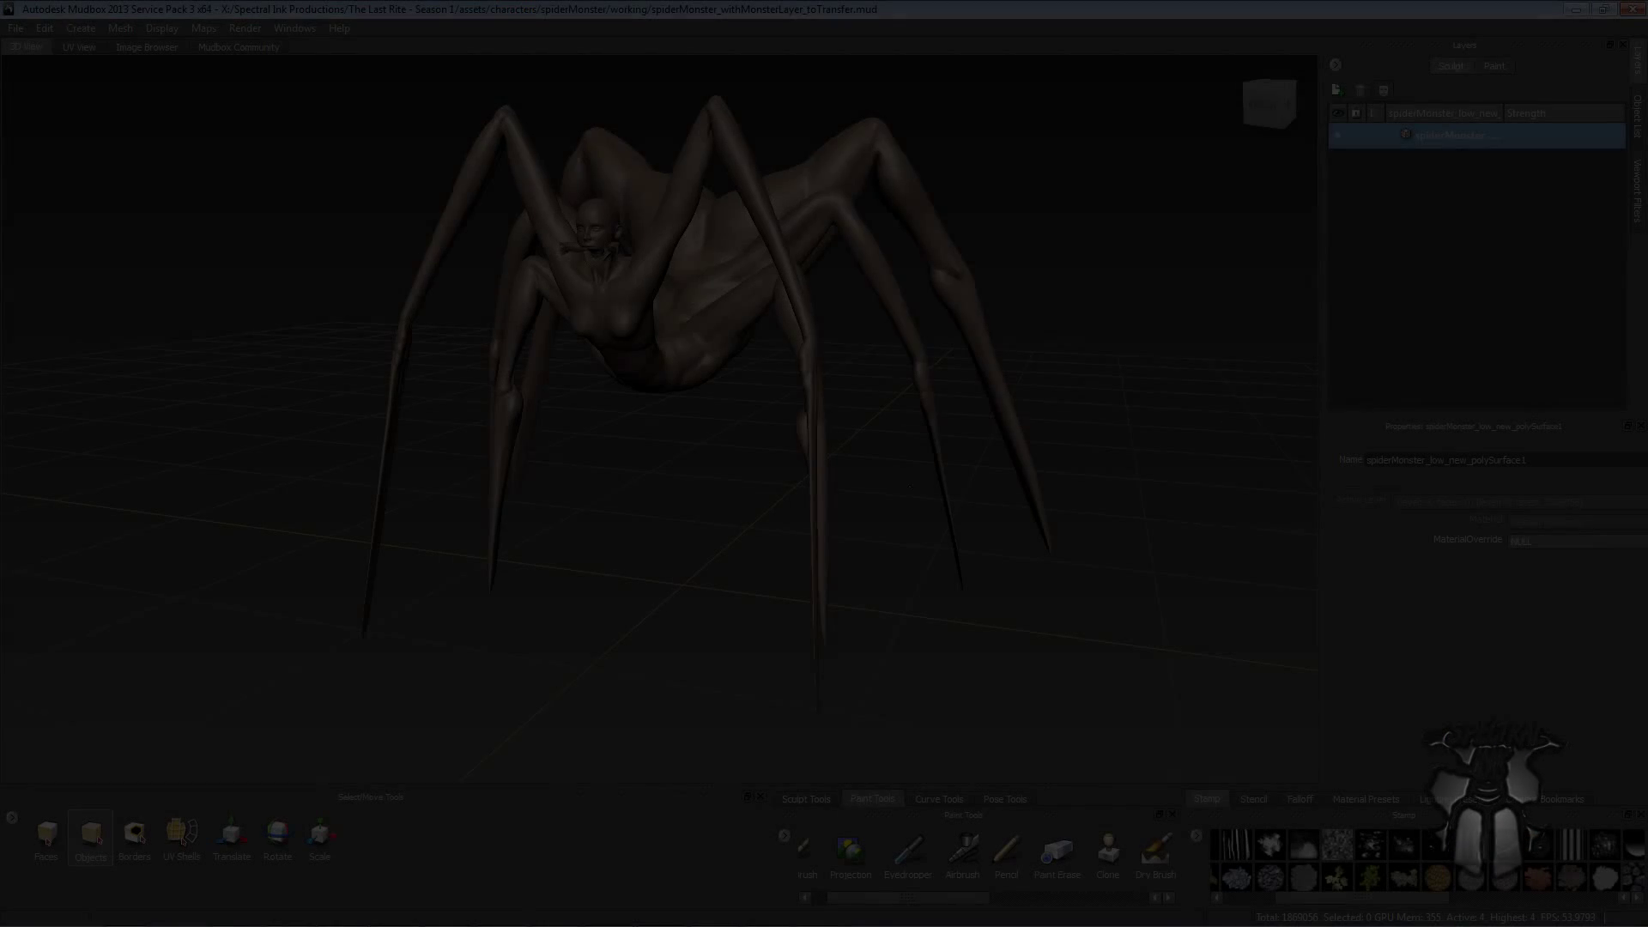
- Show all hidden scene objects and hide the thin-legged spiderMonster mesh, leaving only the armored Group2 mesh on display
{"action": "left_click_drag", "start_coordinate": [910, 485], "coordinate": [1111, 497], "text": "alt"}
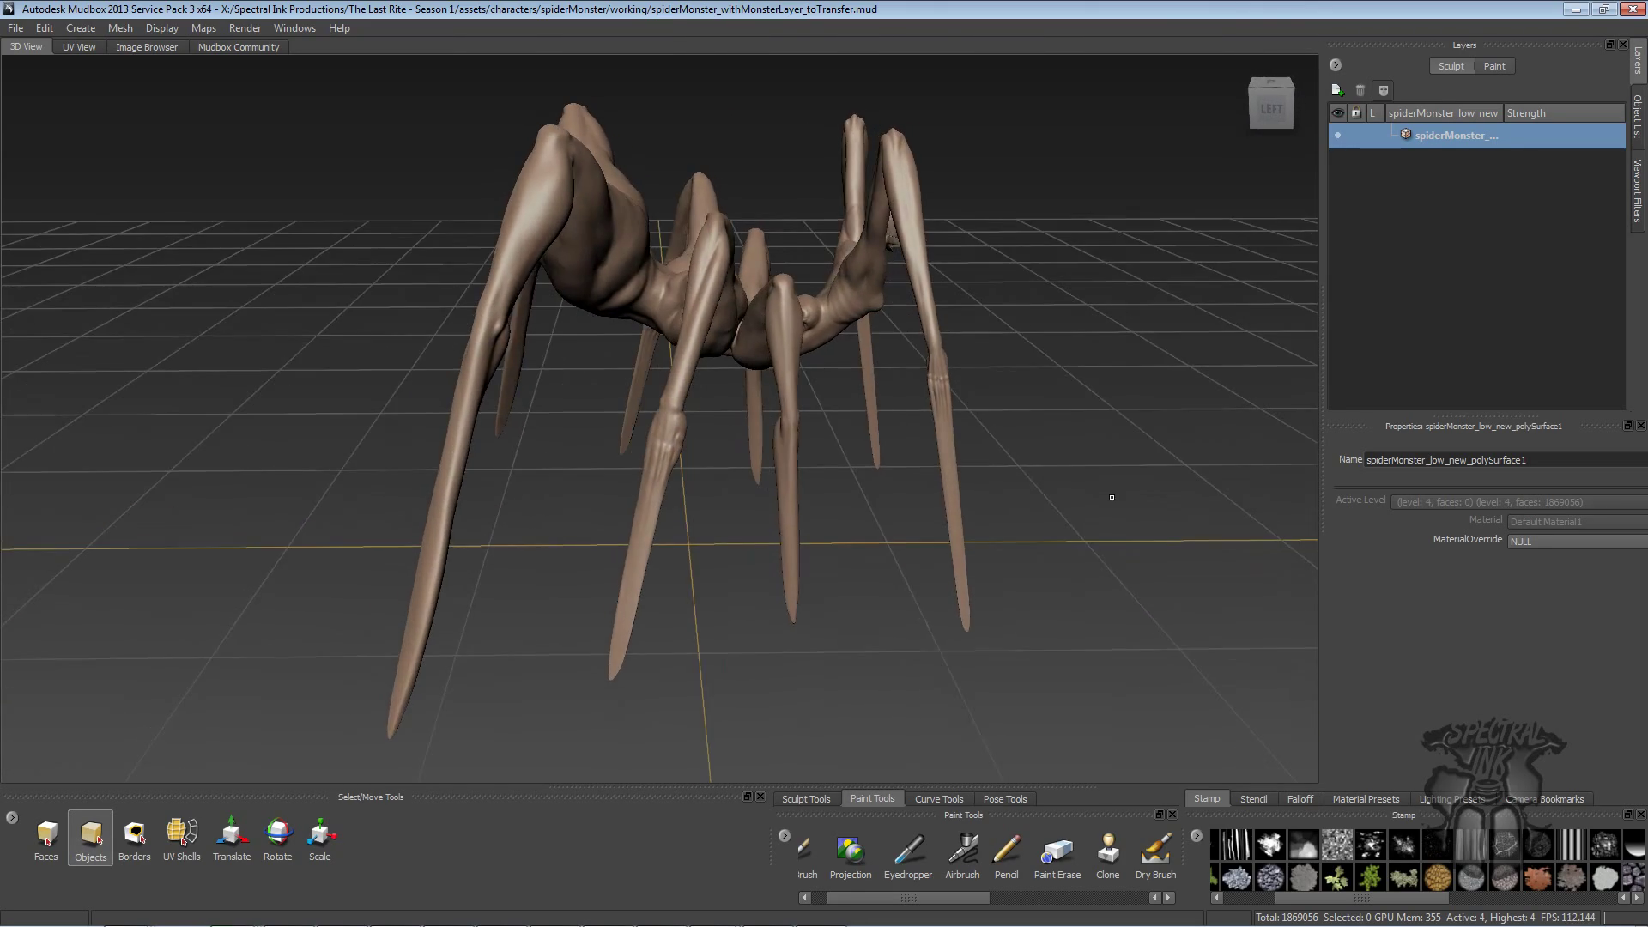
{"action": "left_click_drag", "start_coordinate": [950, 472], "coordinate": [1040, 468], "text": "alt"}
{"action": "left_click_drag", "start_coordinate": [1086, 459], "coordinate": [1029, 459], "text": "alt"}
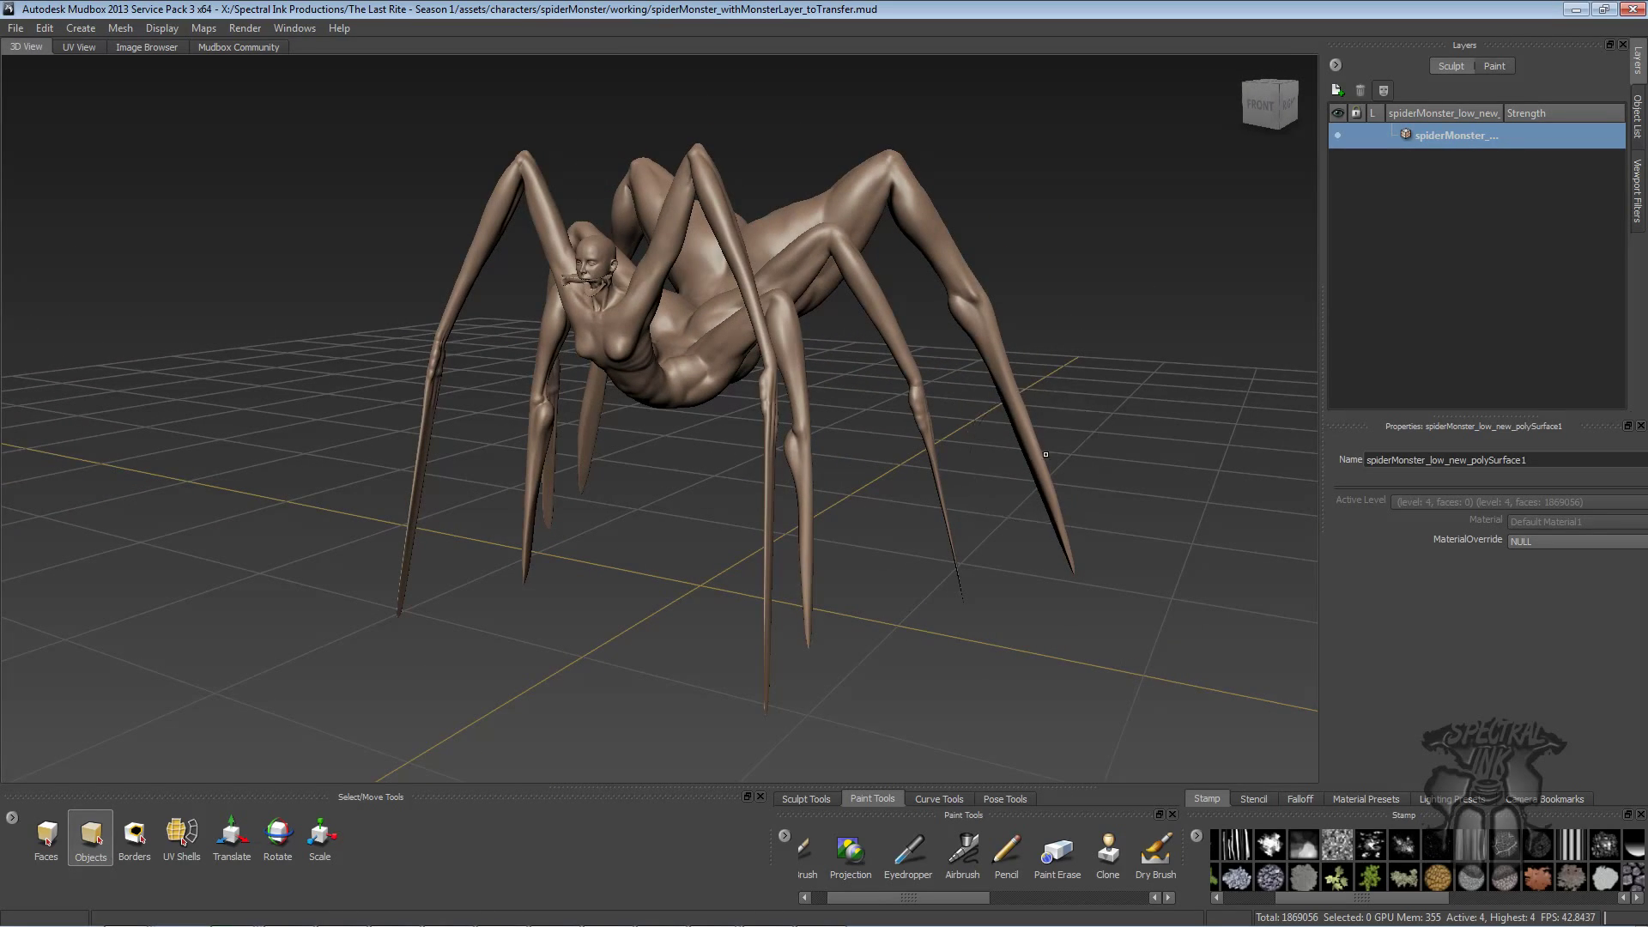
{"action": "left_click", "coordinate": [161, 28]}
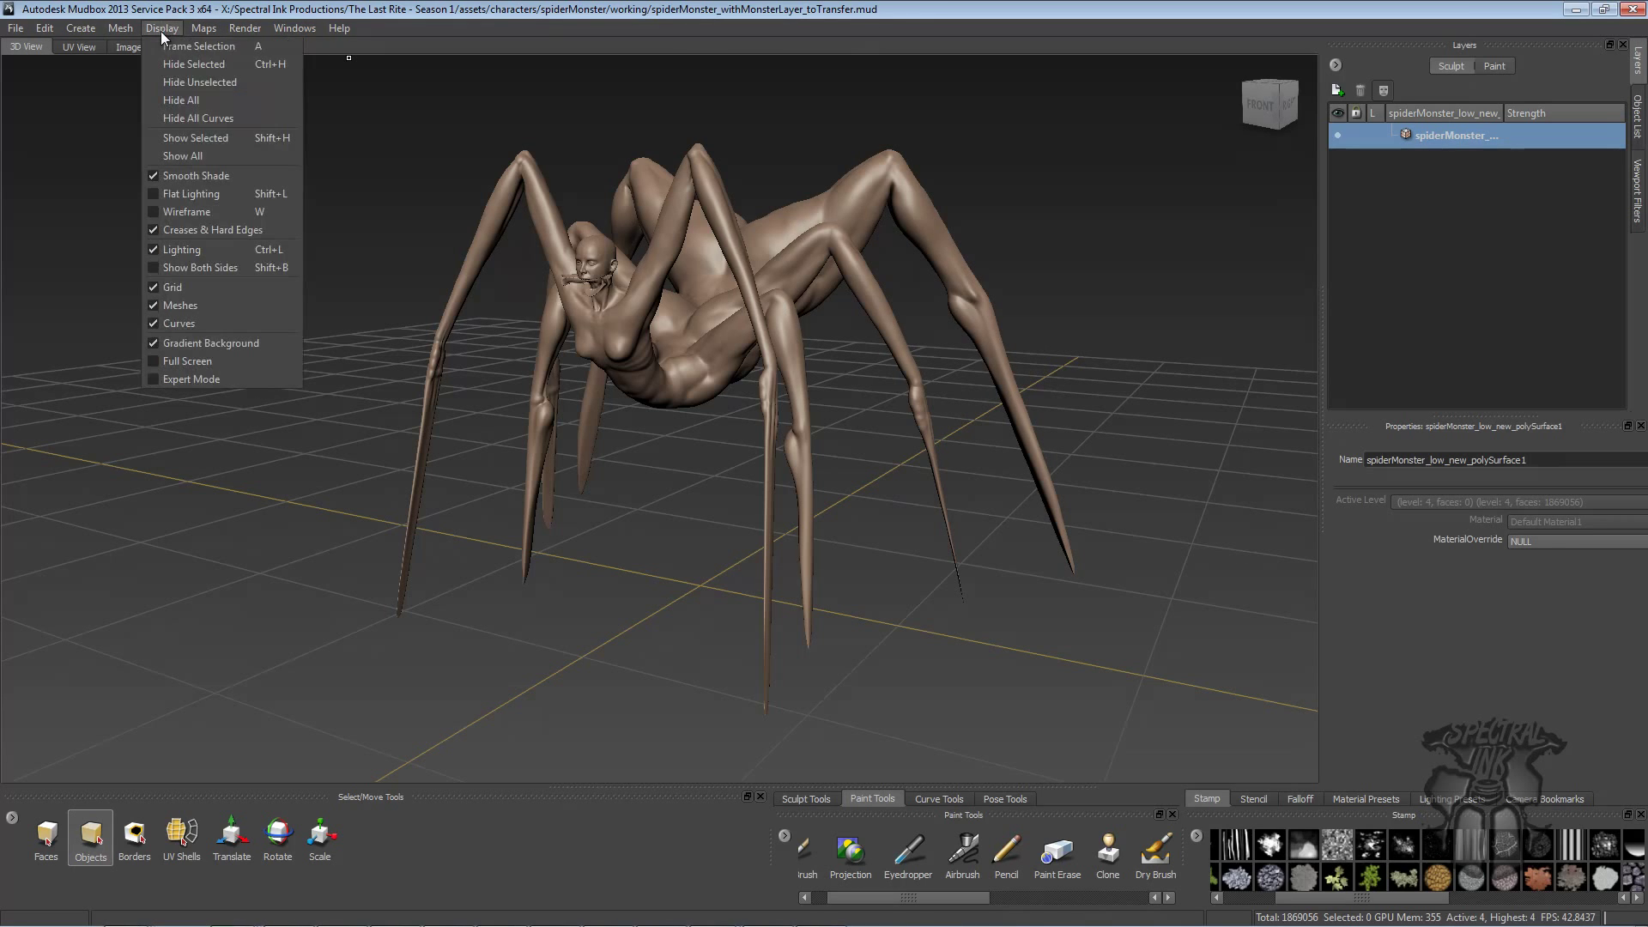
{"action": "left_click", "coordinate": [238, 157]}
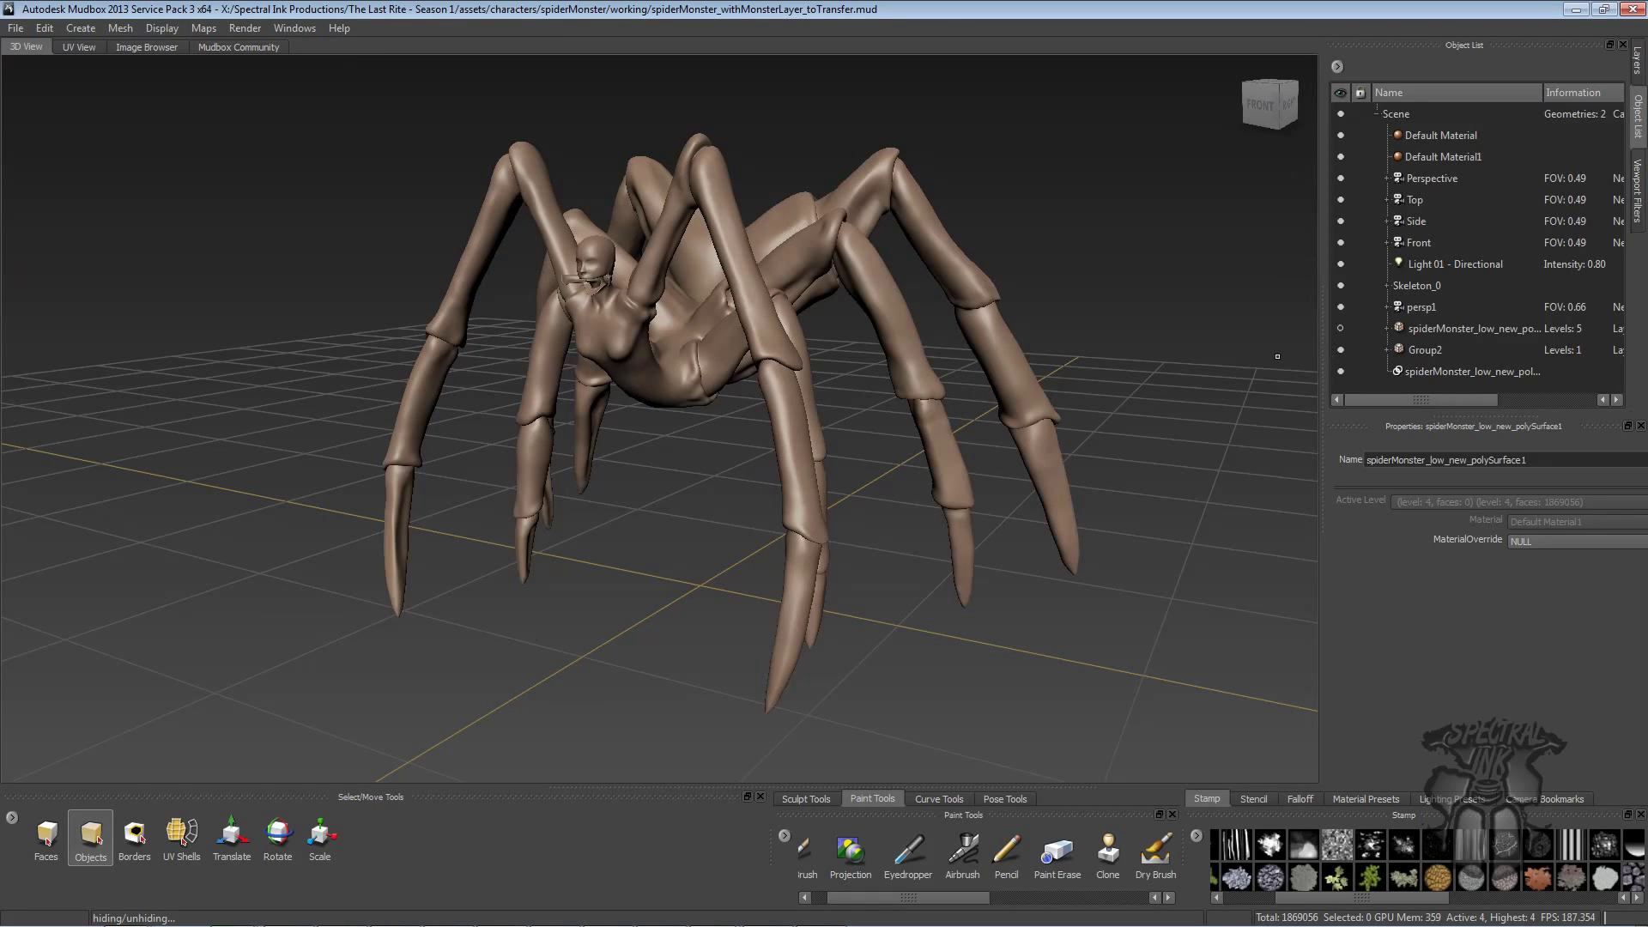
- Show the thin-legged spiderMonster mesh and hide the armored Group2 mesh
{"action": "left_click_drag", "start_coordinate": [920, 378], "coordinate": [886, 351], "text": "alt"}
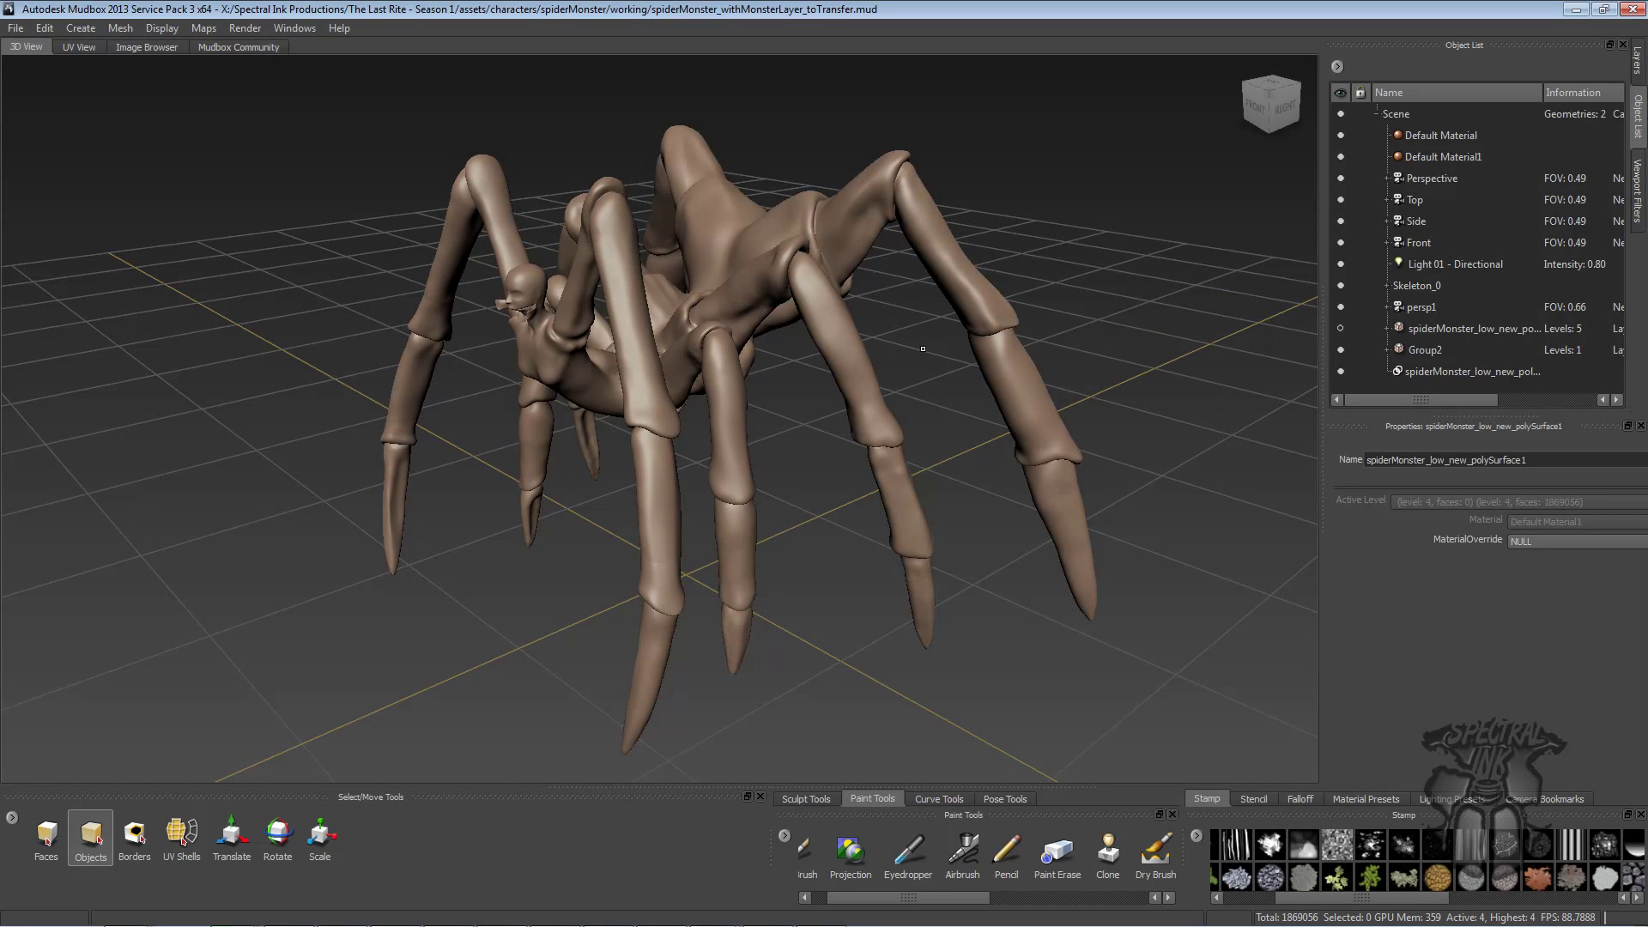
{"action": "mouse_move", "coordinate": [894, 355]}
{"action": "left_mouse_down", "text": "alt"}
{"action": "mouse_move", "coordinate": [979, 347]}
{"action": "mouse_move", "coordinate": [993, 375]}
{"action": "mouse_move", "coordinate": [1282, 344]}
{"action": "mouse_move", "coordinate": [762, 353]}
{"action": "mouse_move", "coordinate": [968, 339]}
{"action": "mouse_move", "coordinate": [950, 335]}
{"action": "left_mouse_up", "text": "alt"}
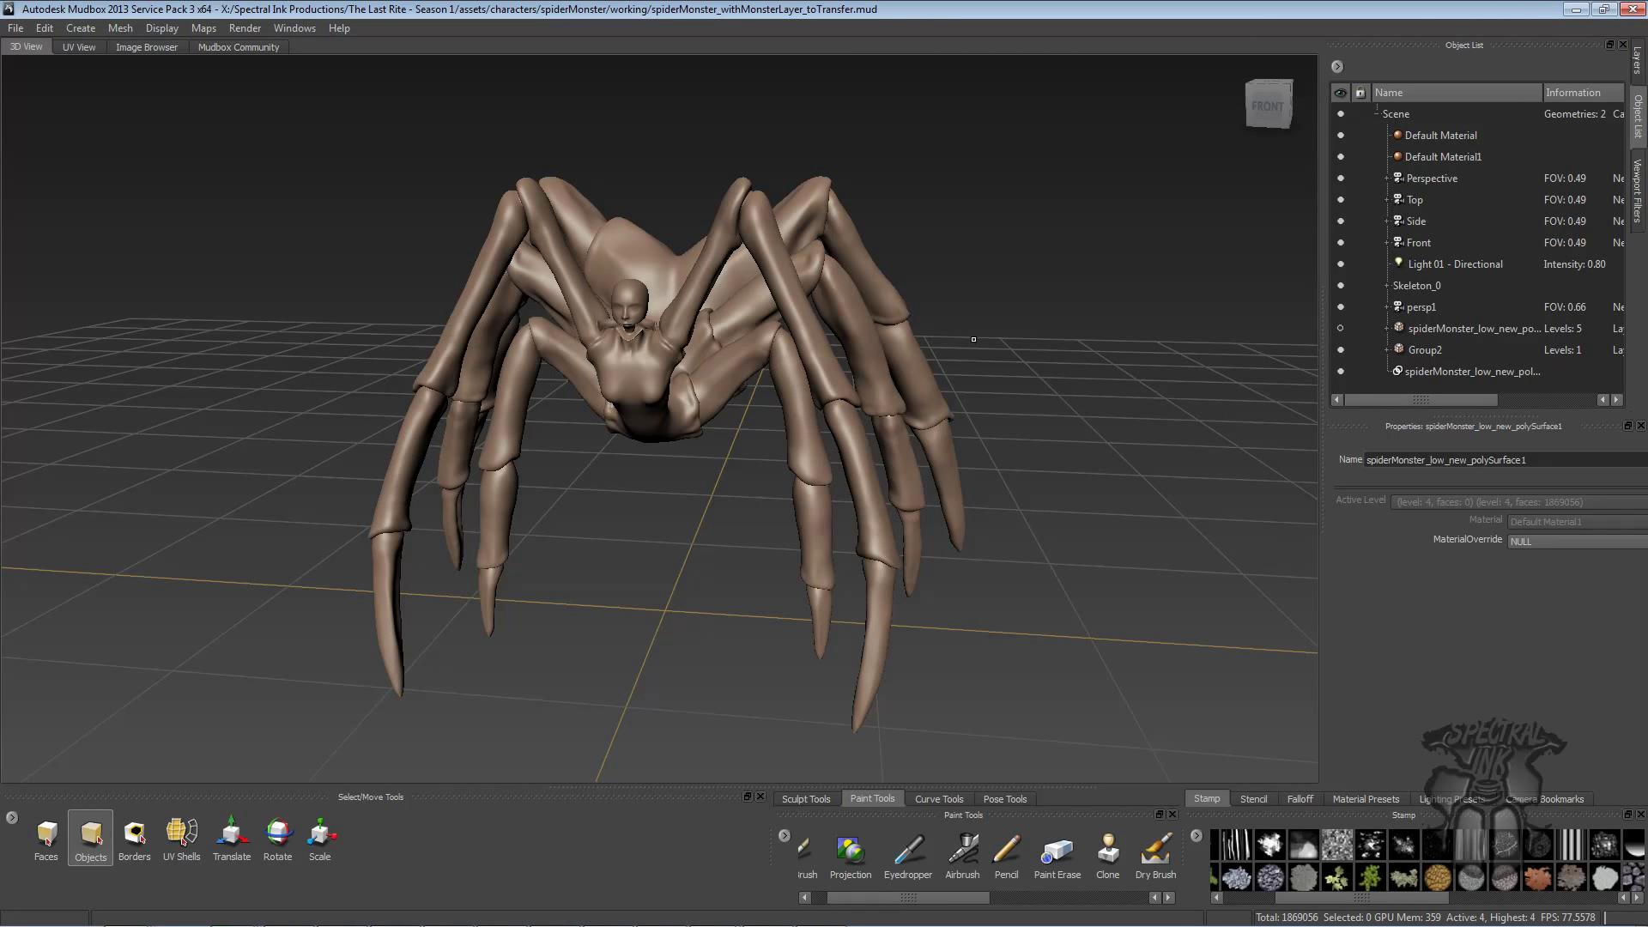
{"action": "left_click_drag", "start_coordinate": [1001, 352], "coordinate": [979, 336], "text": "alt"}
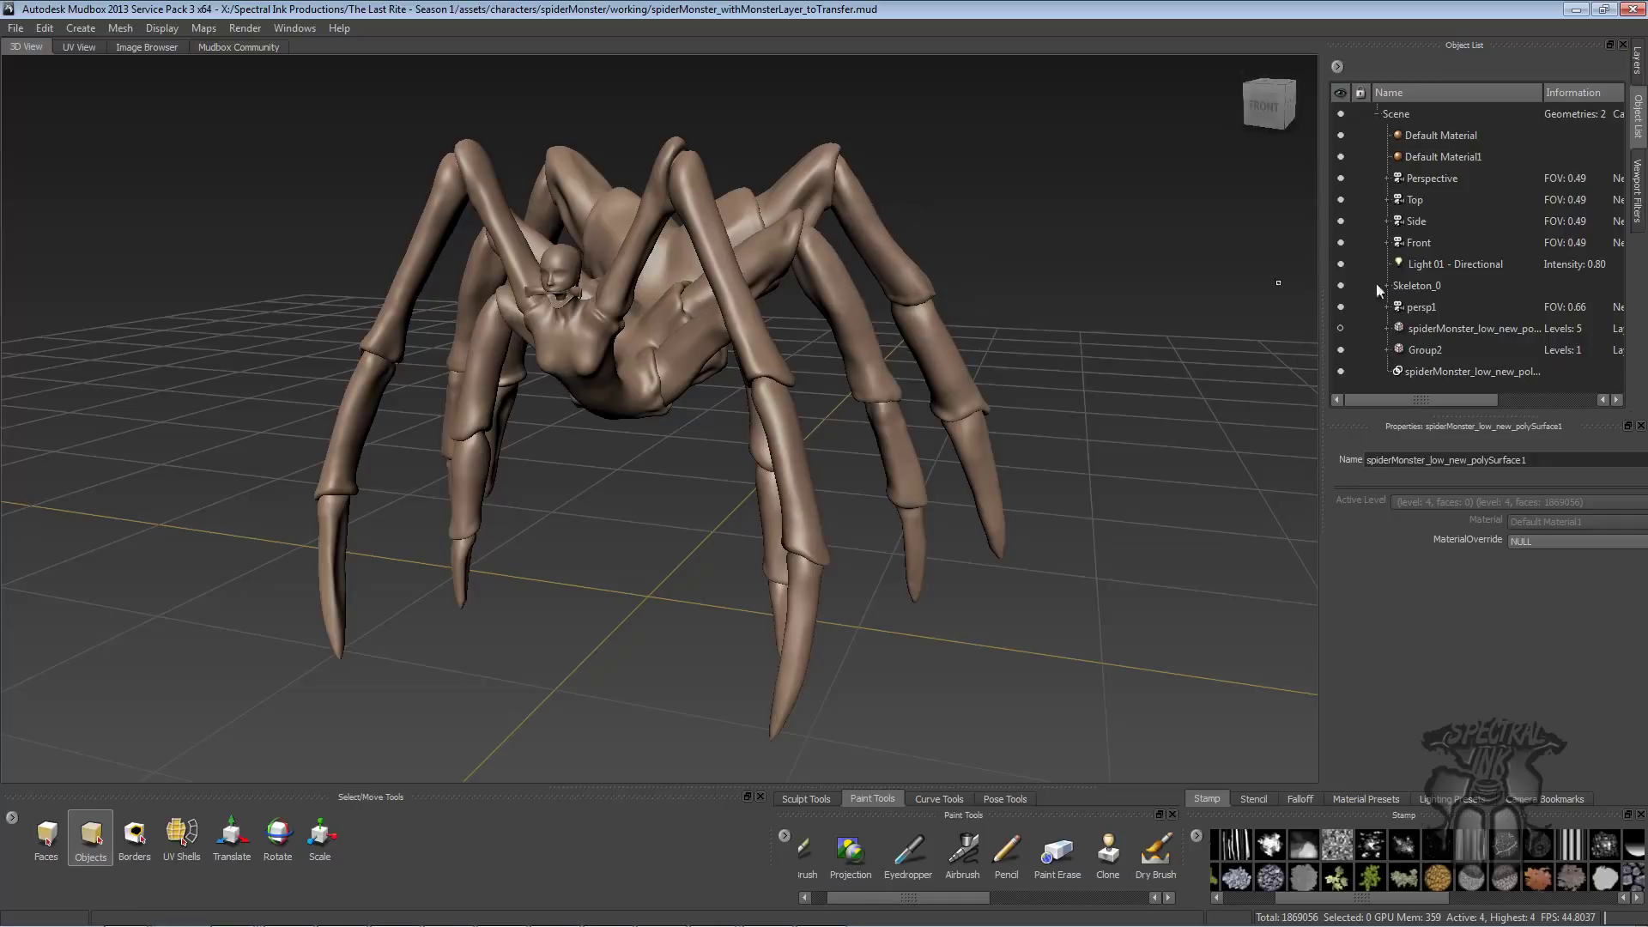
{"action": "left_click", "coordinate": [1340, 328]}
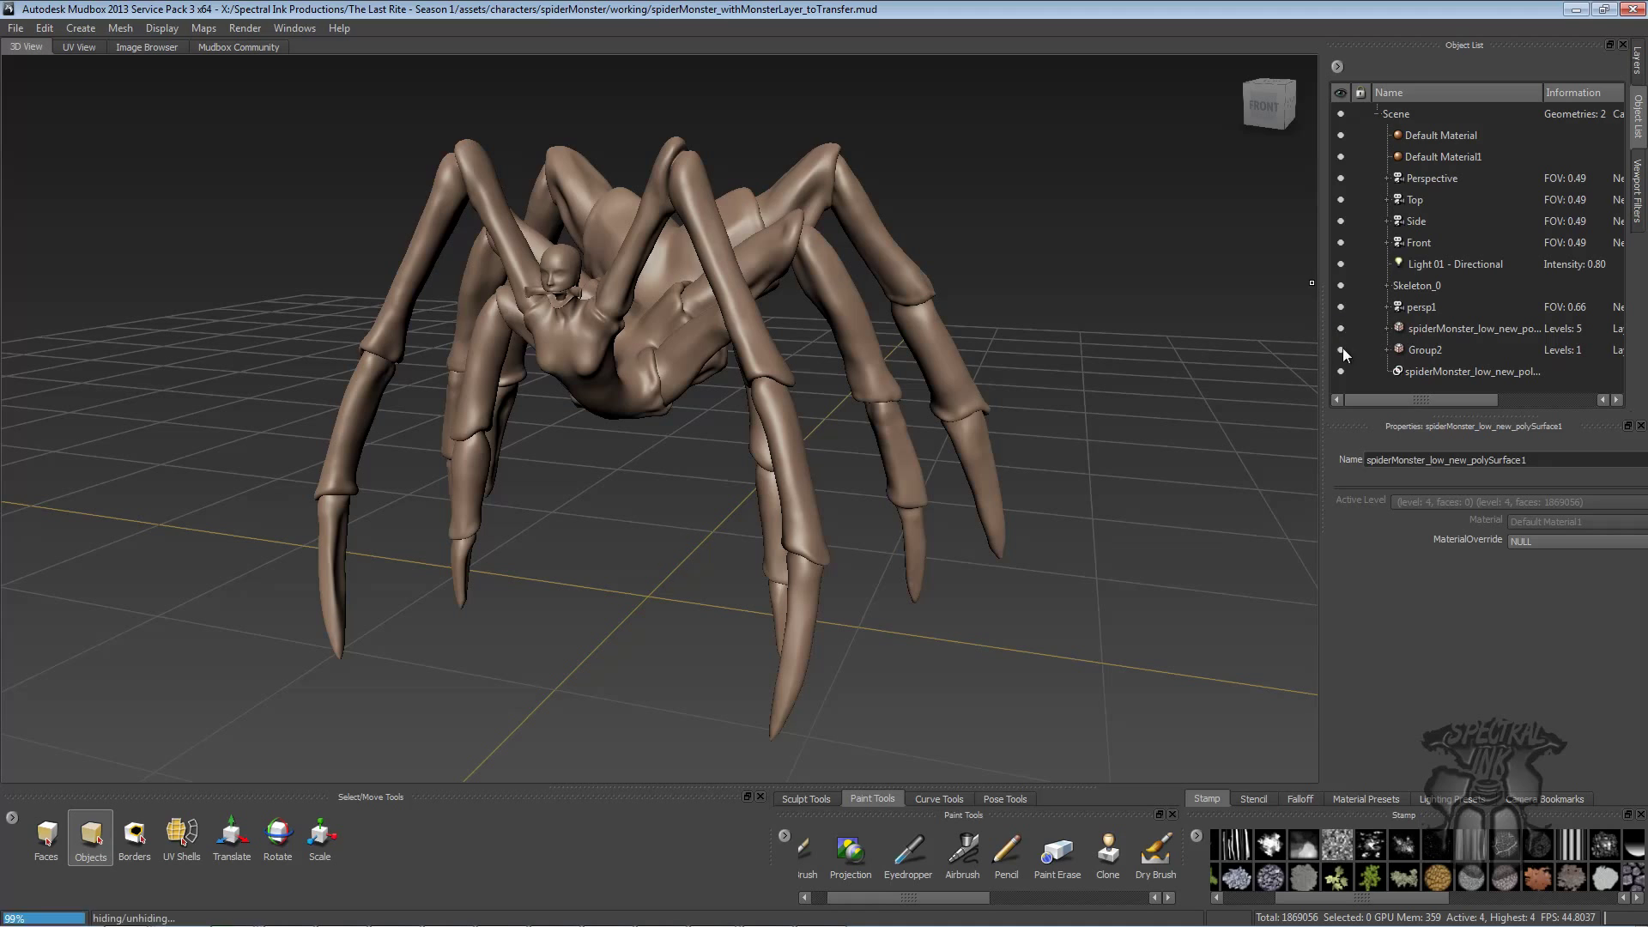
{"action": "left_click", "coordinate": [1341, 350]}
- Examine the thin-legged spider mesh's body and limbs from the front and both sides
{"action": "left_click_drag", "start_coordinate": [1029, 339], "coordinate": [1050, 304], "text": "alt"}
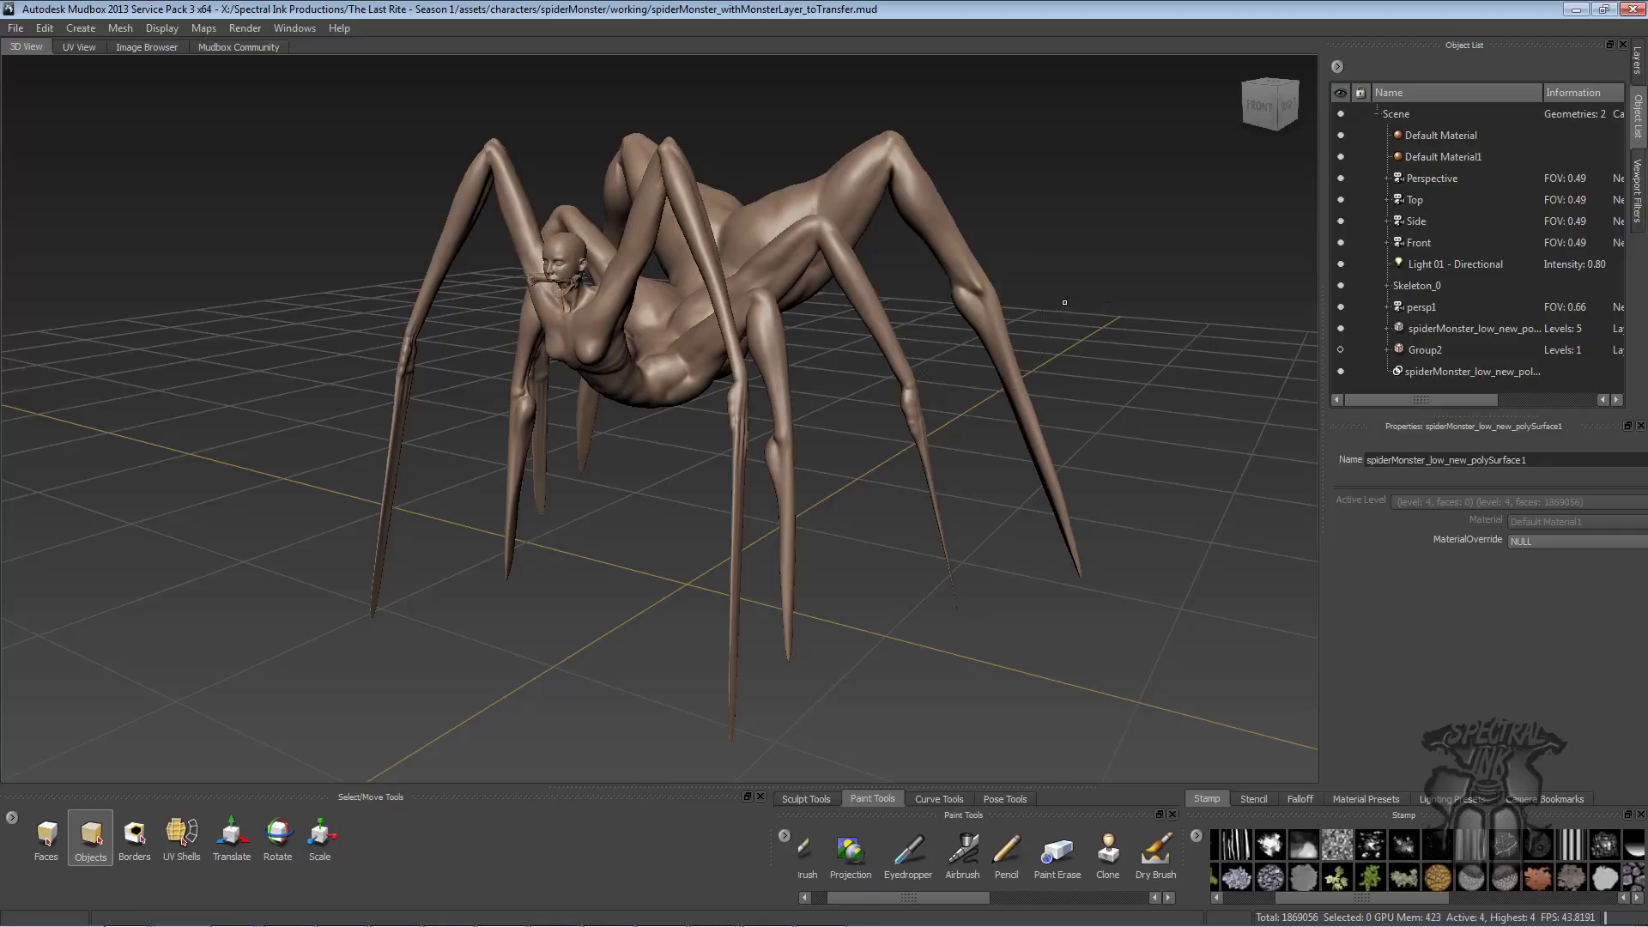
{"action": "left_click_drag", "start_coordinate": [1064, 302], "coordinate": [1055, 294], "text": "alt"}
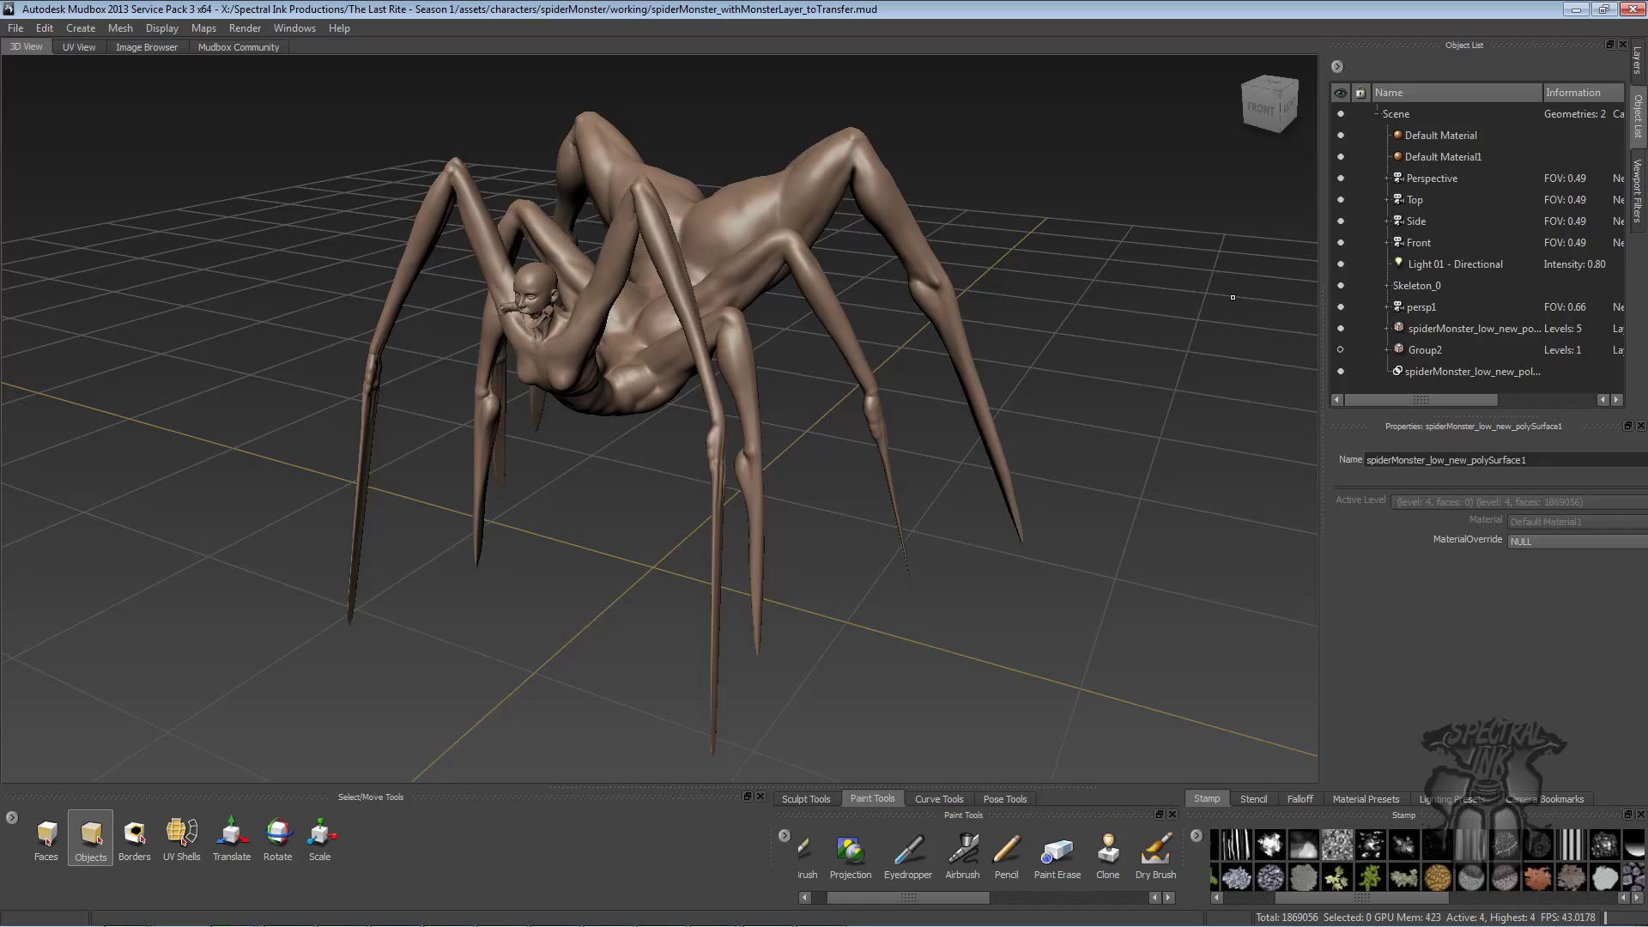
{"action": "left_click_drag", "start_coordinate": [1042, 306], "coordinate": [1029, 276], "text": "alt"}
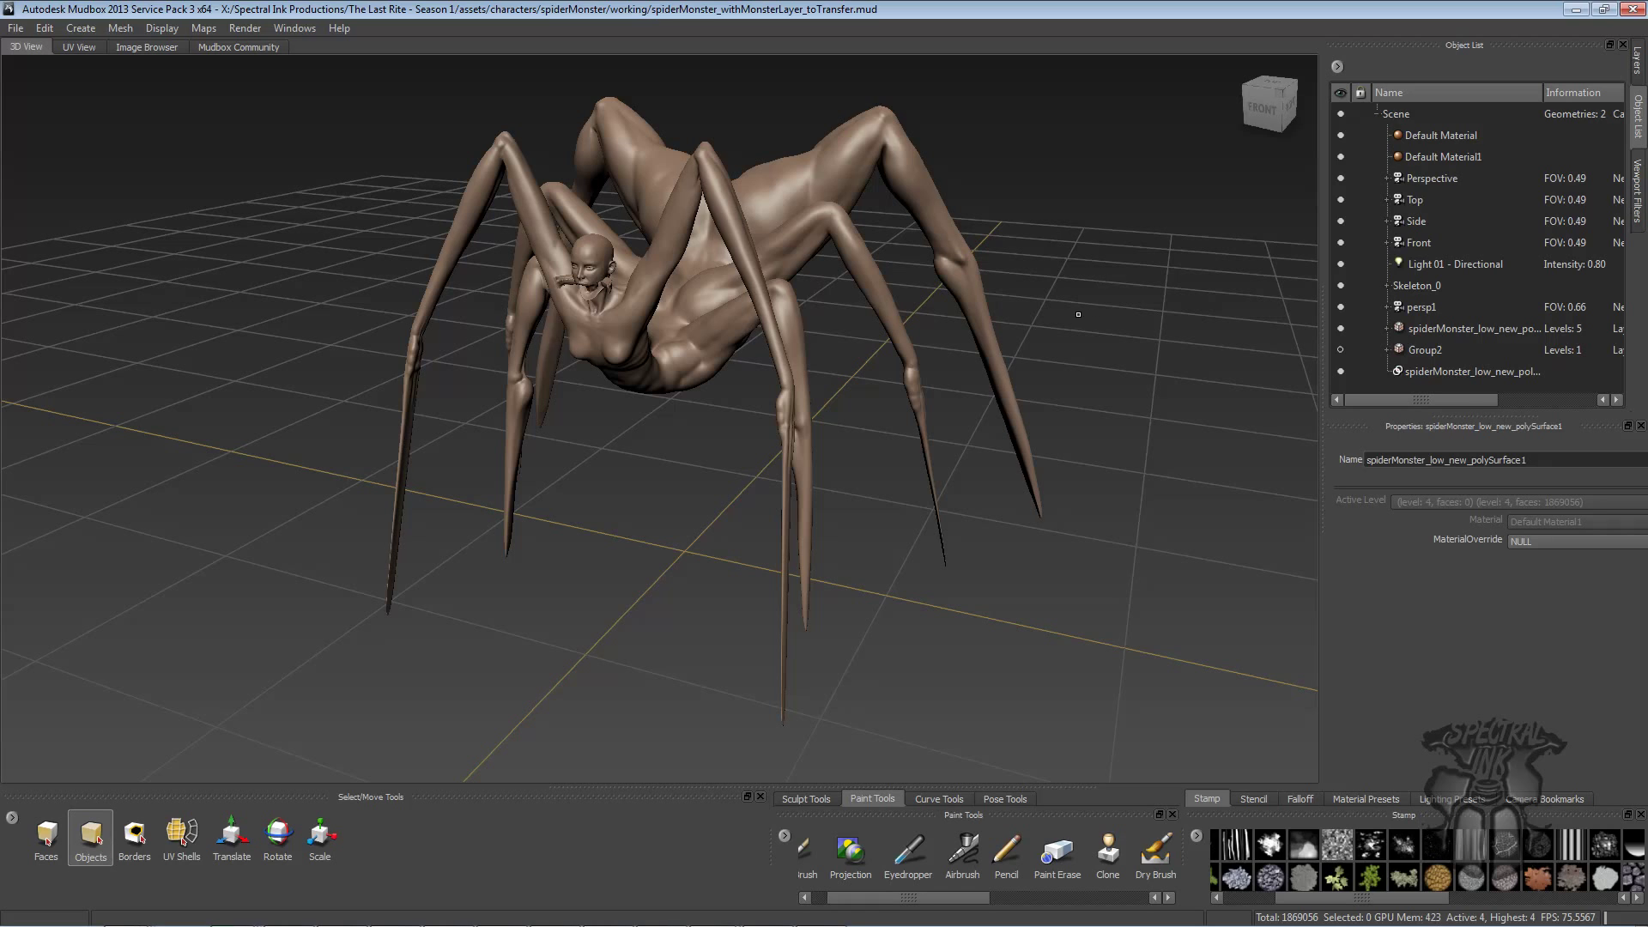
{"action": "left_click_drag", "start_coordinate": [1091, 273], "coordinate": [1159, 275], "text": "alt"}
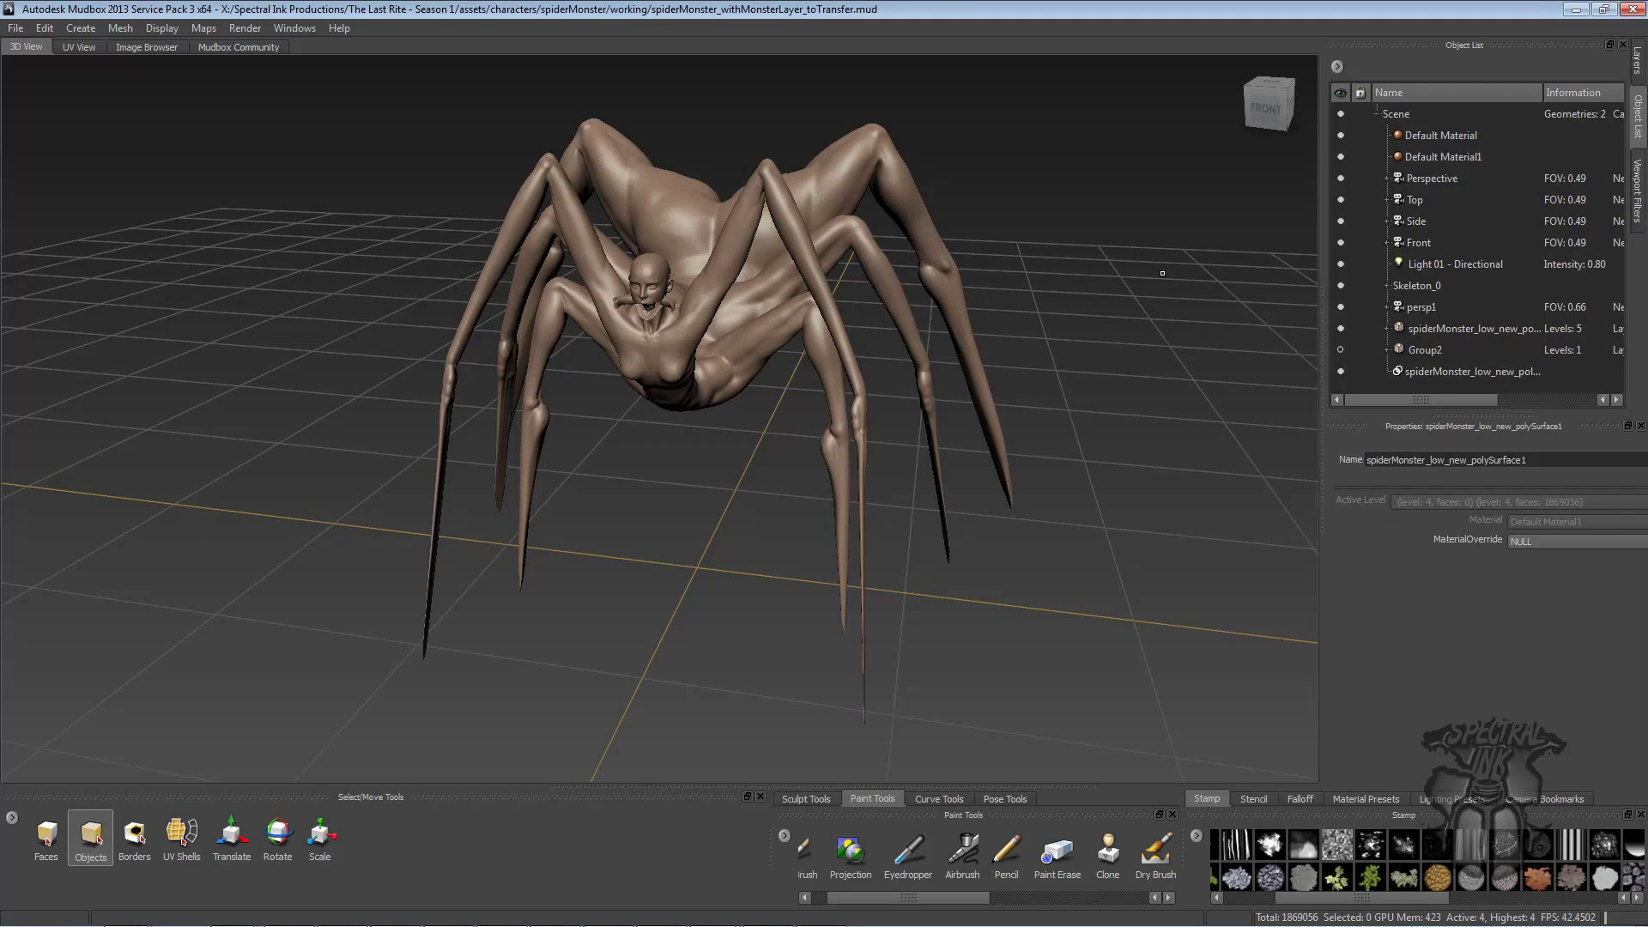
{"action": "mouse_move", "coordinate": [1162, 272]}
{"action": "left_mouse_down", "text": "alt"}
{"action": "mouse_move", "coordinate": [974, 299]}
{"action": "mouse_move", "coordinate": [683, 271]}
{"action": "mouse_move", "coordinate": [1054, 257]}
{"action": "mouse_move", "coordinate": [991, 266]}
{"action": "mouse_move", "coordinate": [932, 316]}
{"action": "left_mouse_up", "text": "alt"}
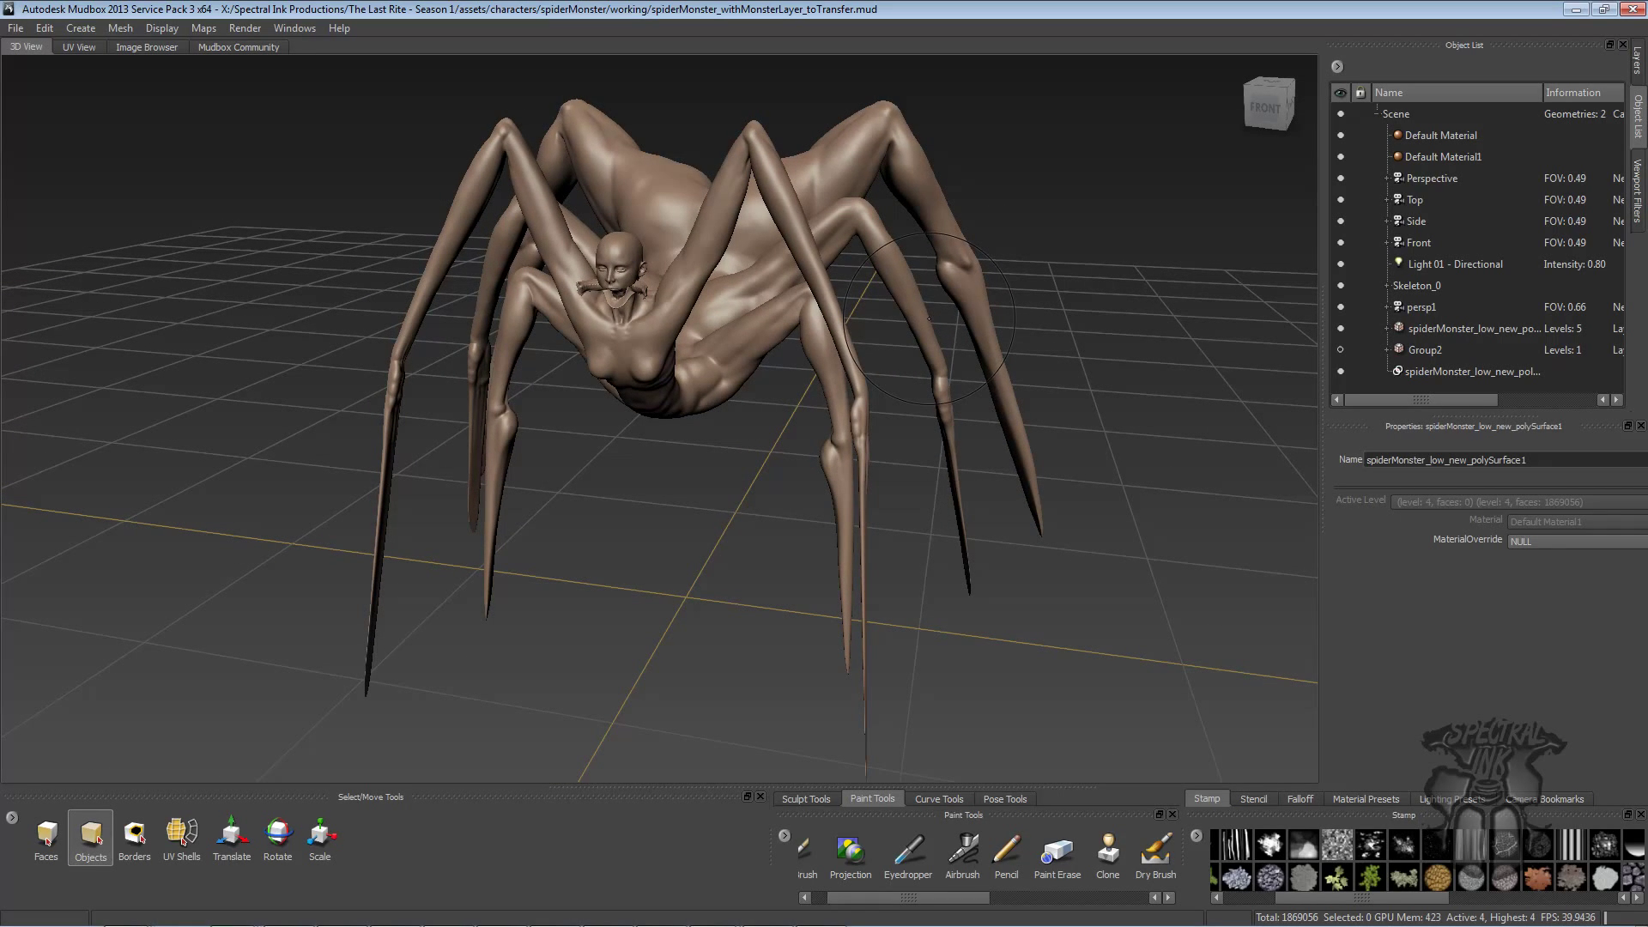
{"action": "left_click_drag", "start_coordinate": [998, 294], "coordinate": [1007, 310], "text": "alt"}
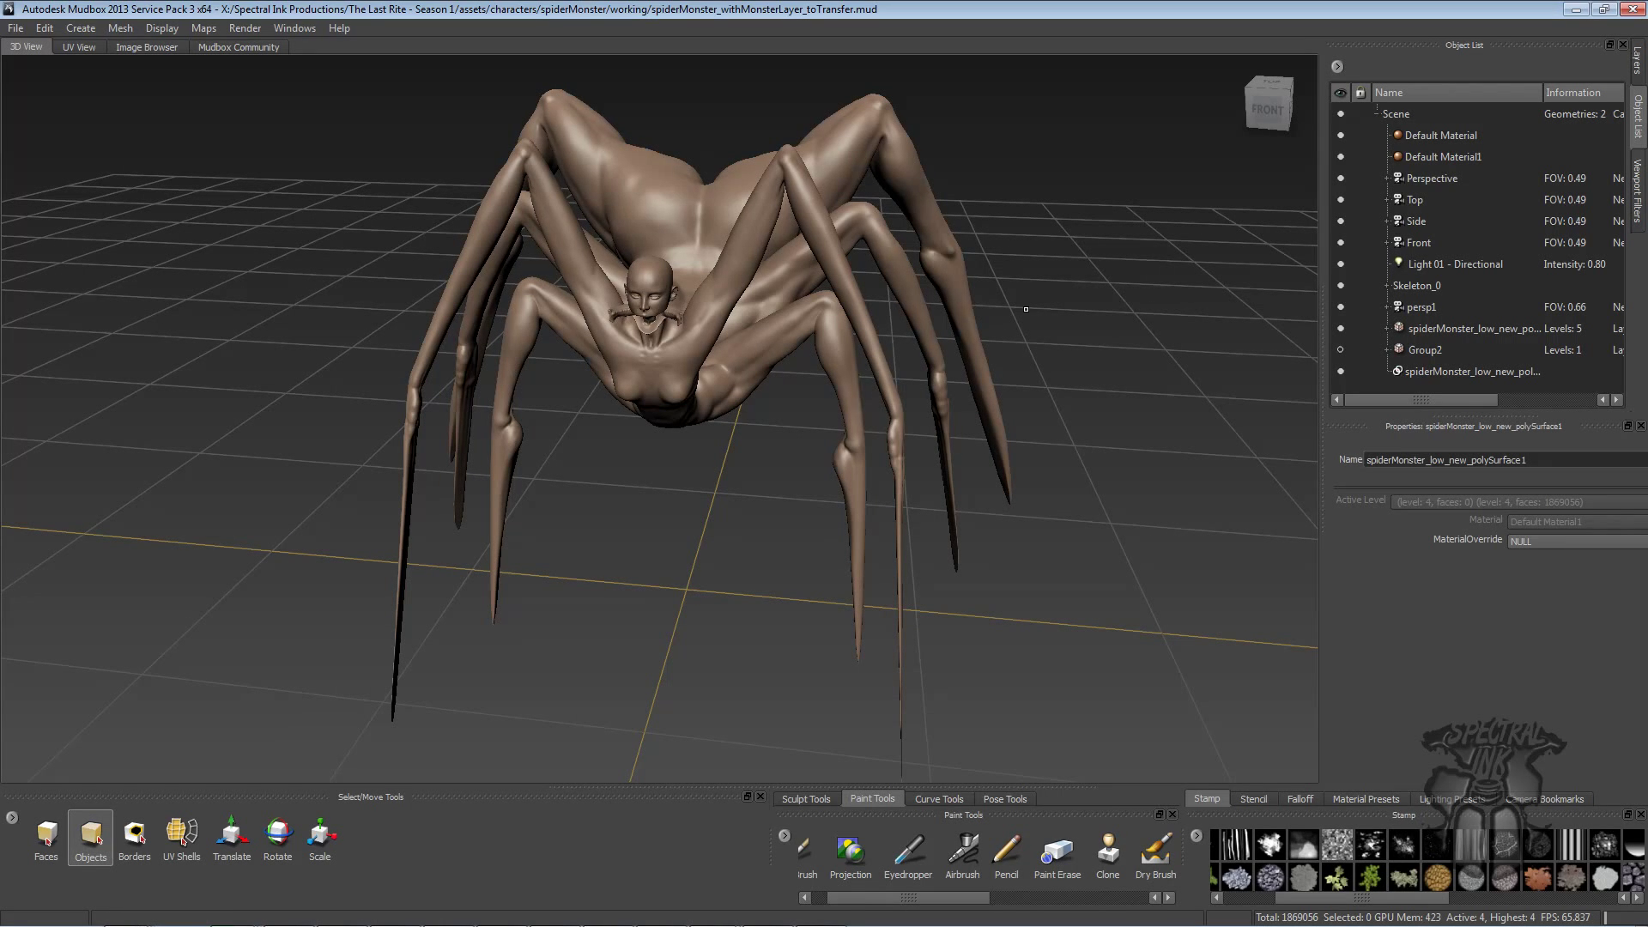
{"action": "left_click_drag", "start_coordinate": [974, 335], "coordinate": [1000, 294], "text": "alt"}
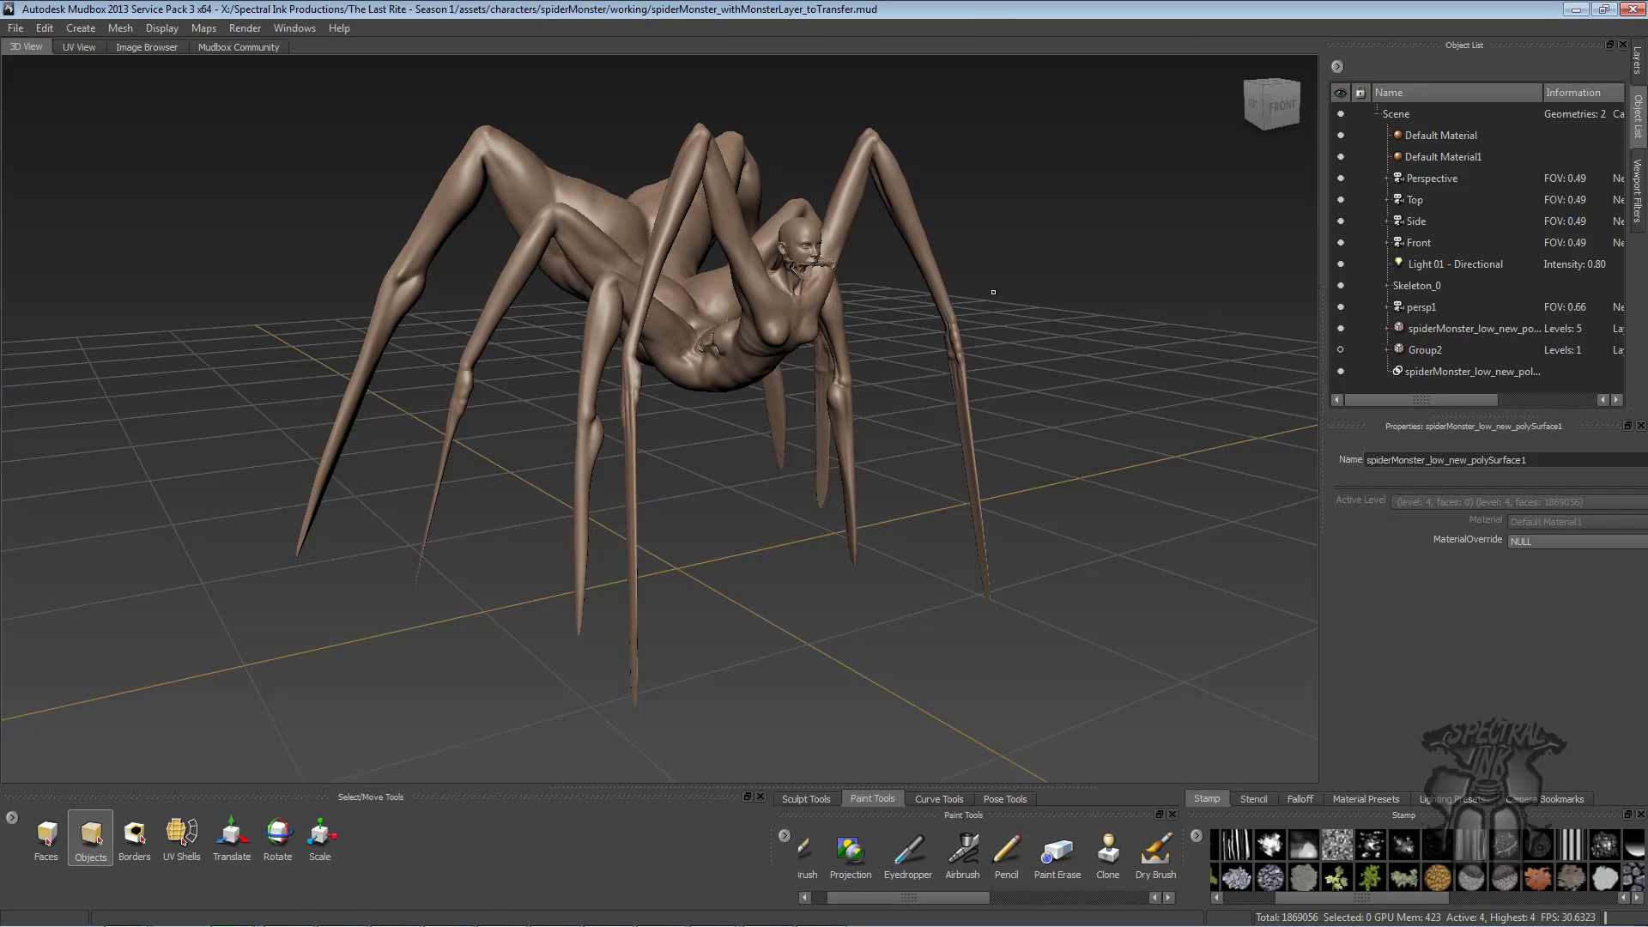
{"action": "left_click_drag", "start_coordinate": [997, 310], "coordinate": [836, 293], "text": "alt"}
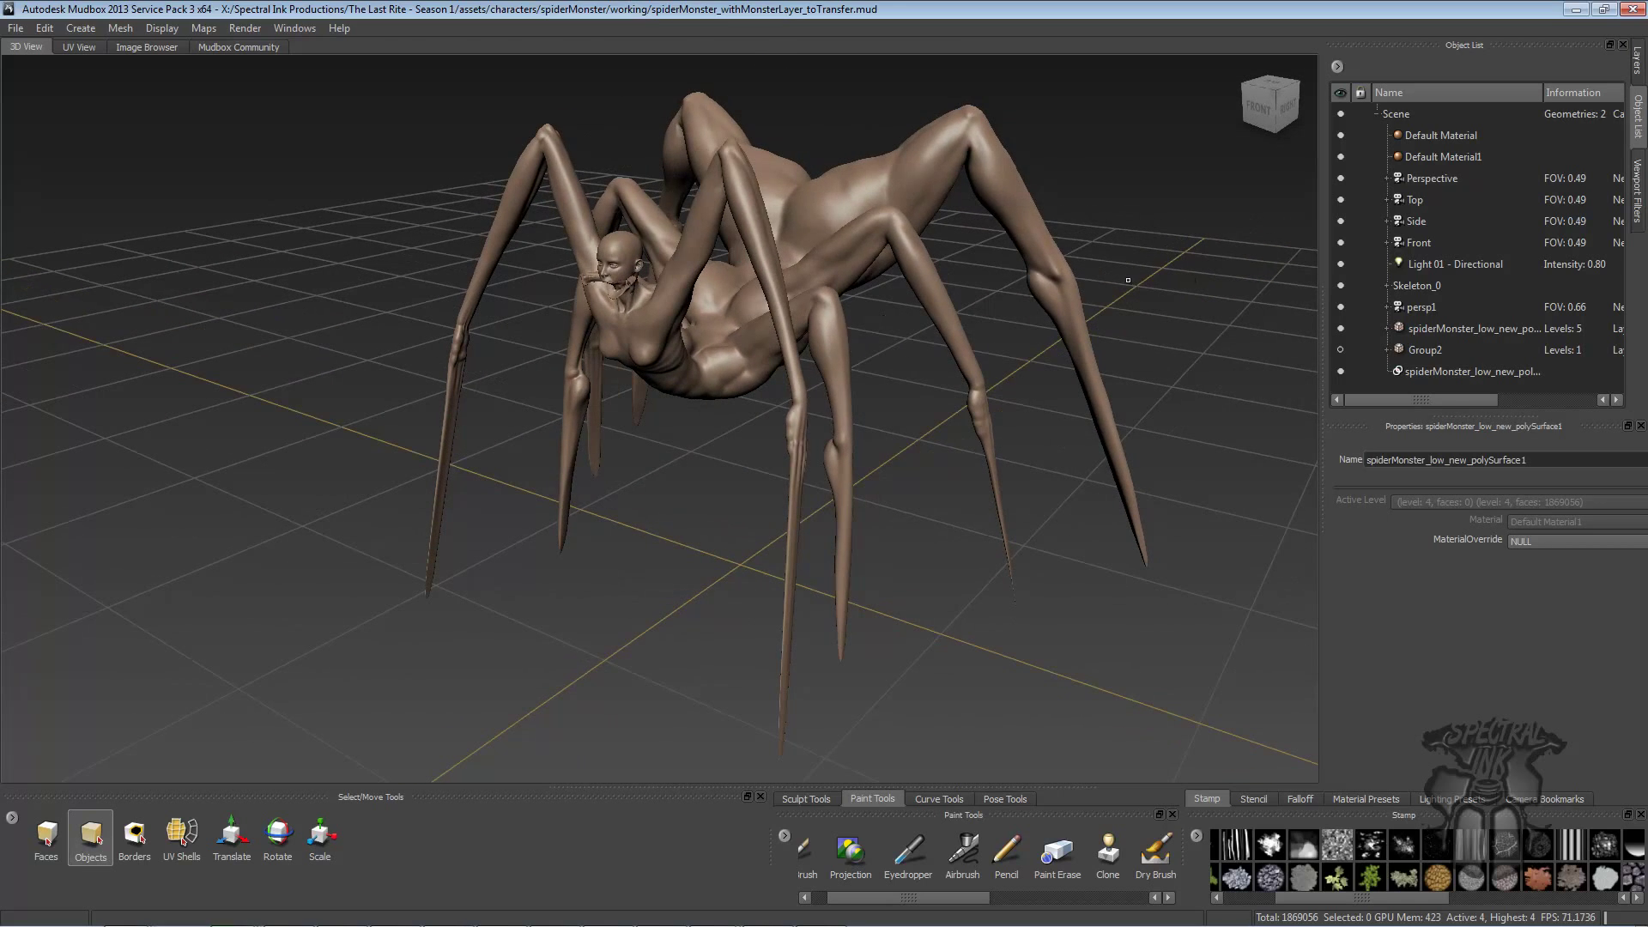
- Show the armored Group2 mesh again and hide the thin-legged spiderMonster mesh
{"action": "left_click", "coordinate": [1340, 349]}
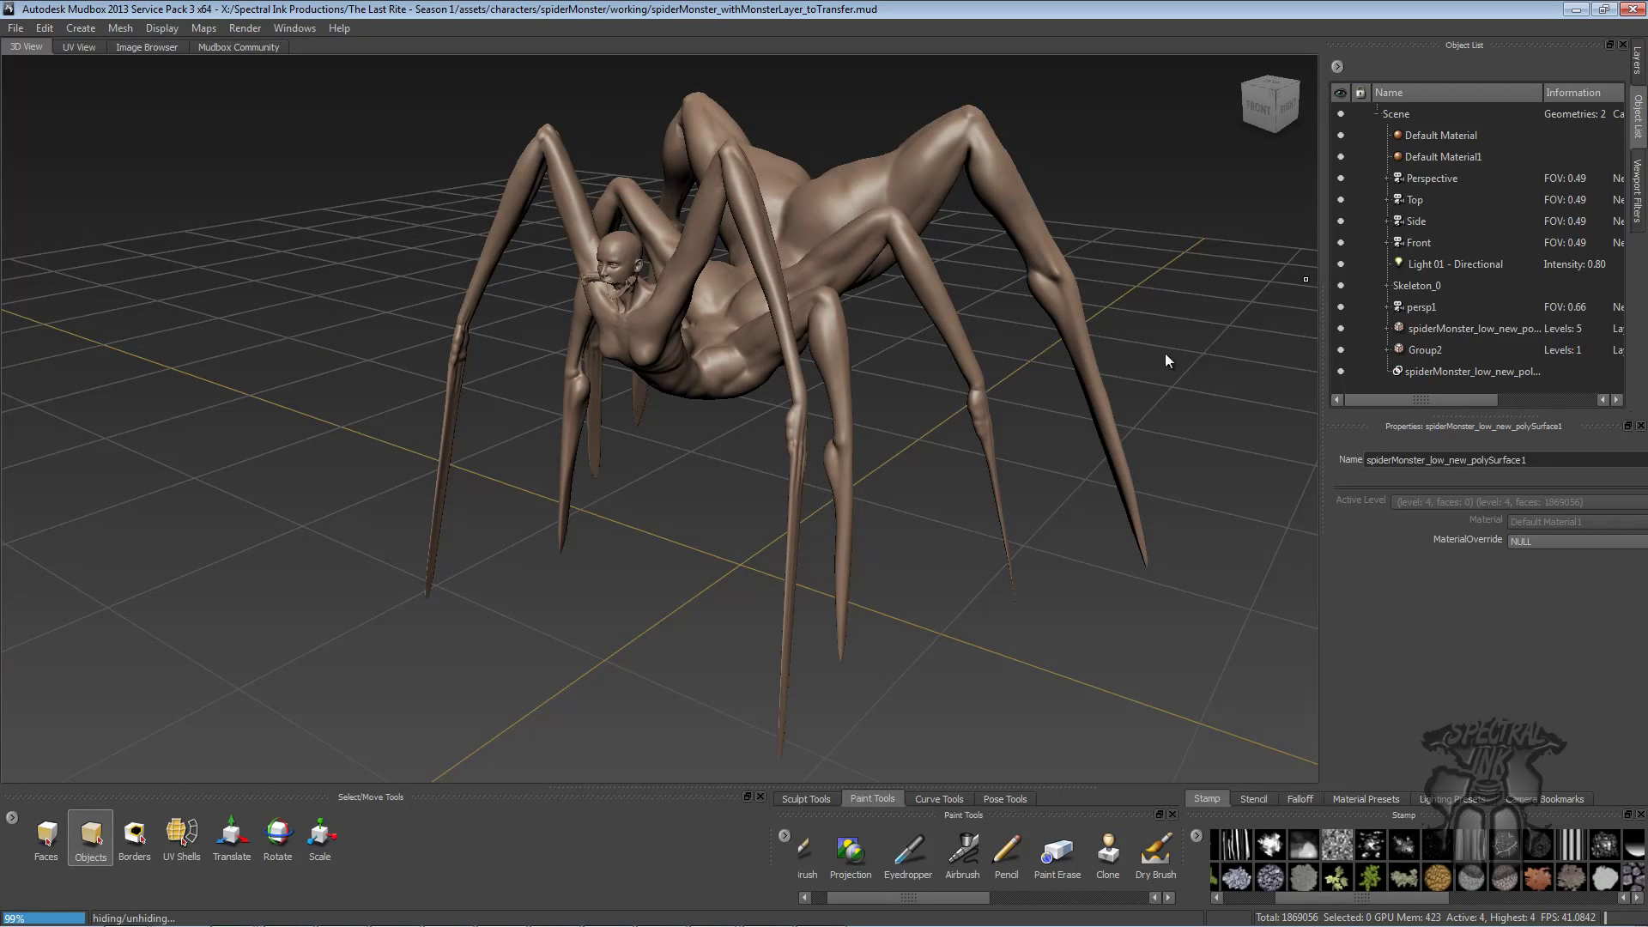
{"action": "left_click_drag", "start_coordinate": [1166, 358], "coordinate": [1119, 354], "text": "alt"}
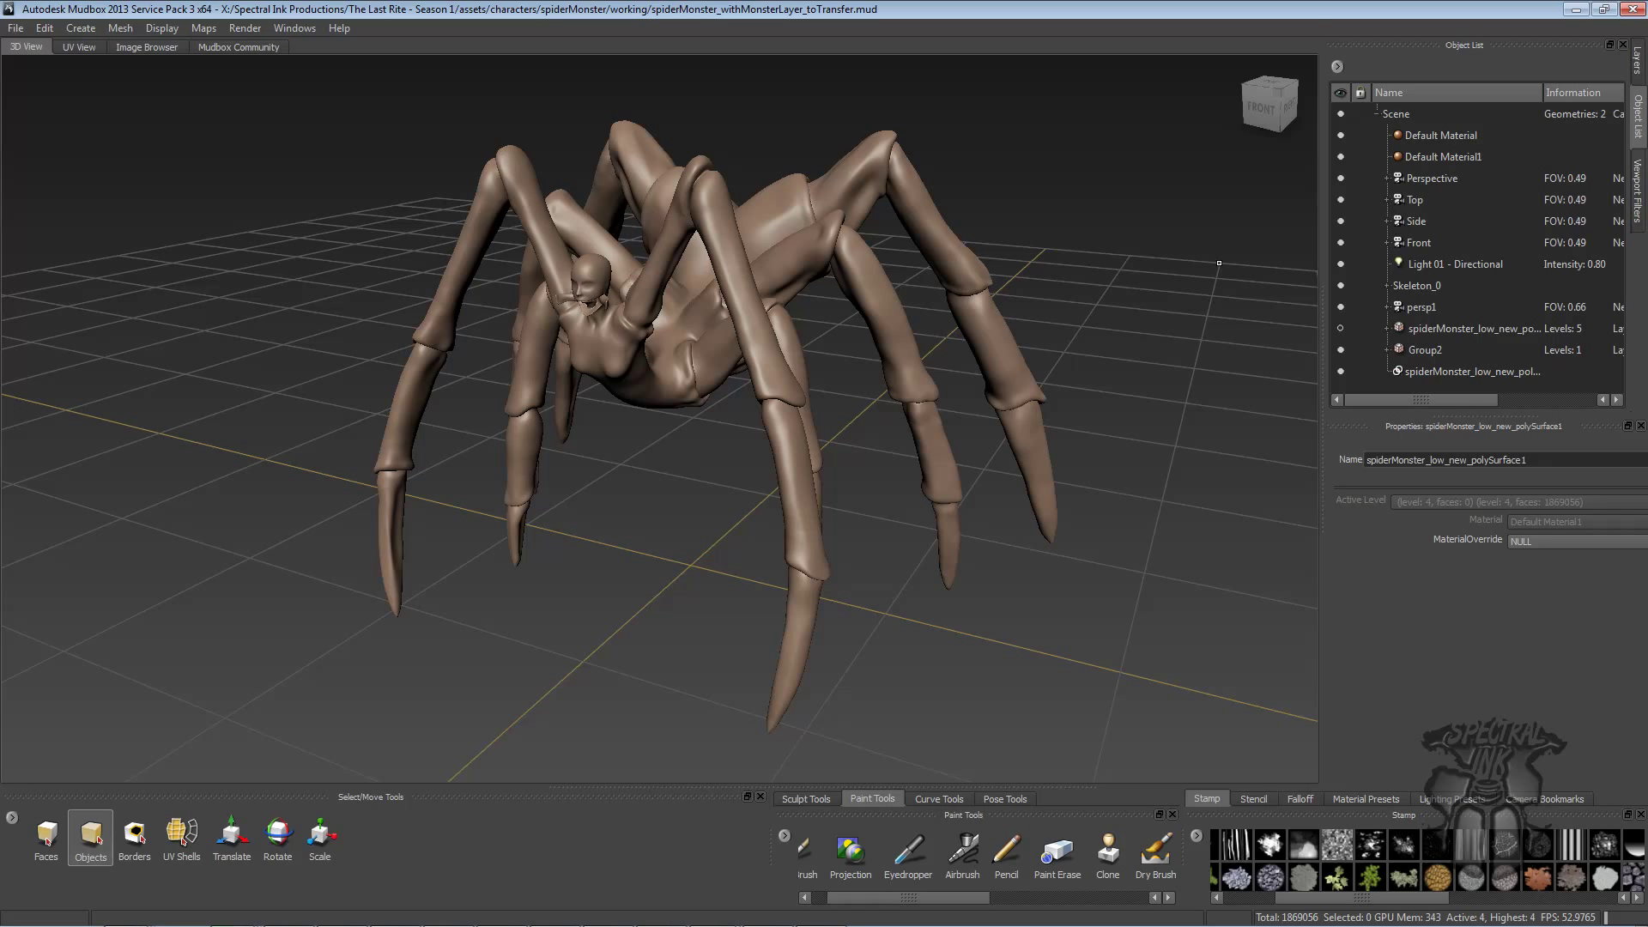
{"action": "left_click_drag", "start_coordinate": [1053, 371], "coordinate": [1126, 371], "text": "alt"}
- Turn the thin-legged spiderMonster mesh back on so it displays together with the armored Group2 mesh
{"action": "left_click", "coordinate": [1339, 329]}
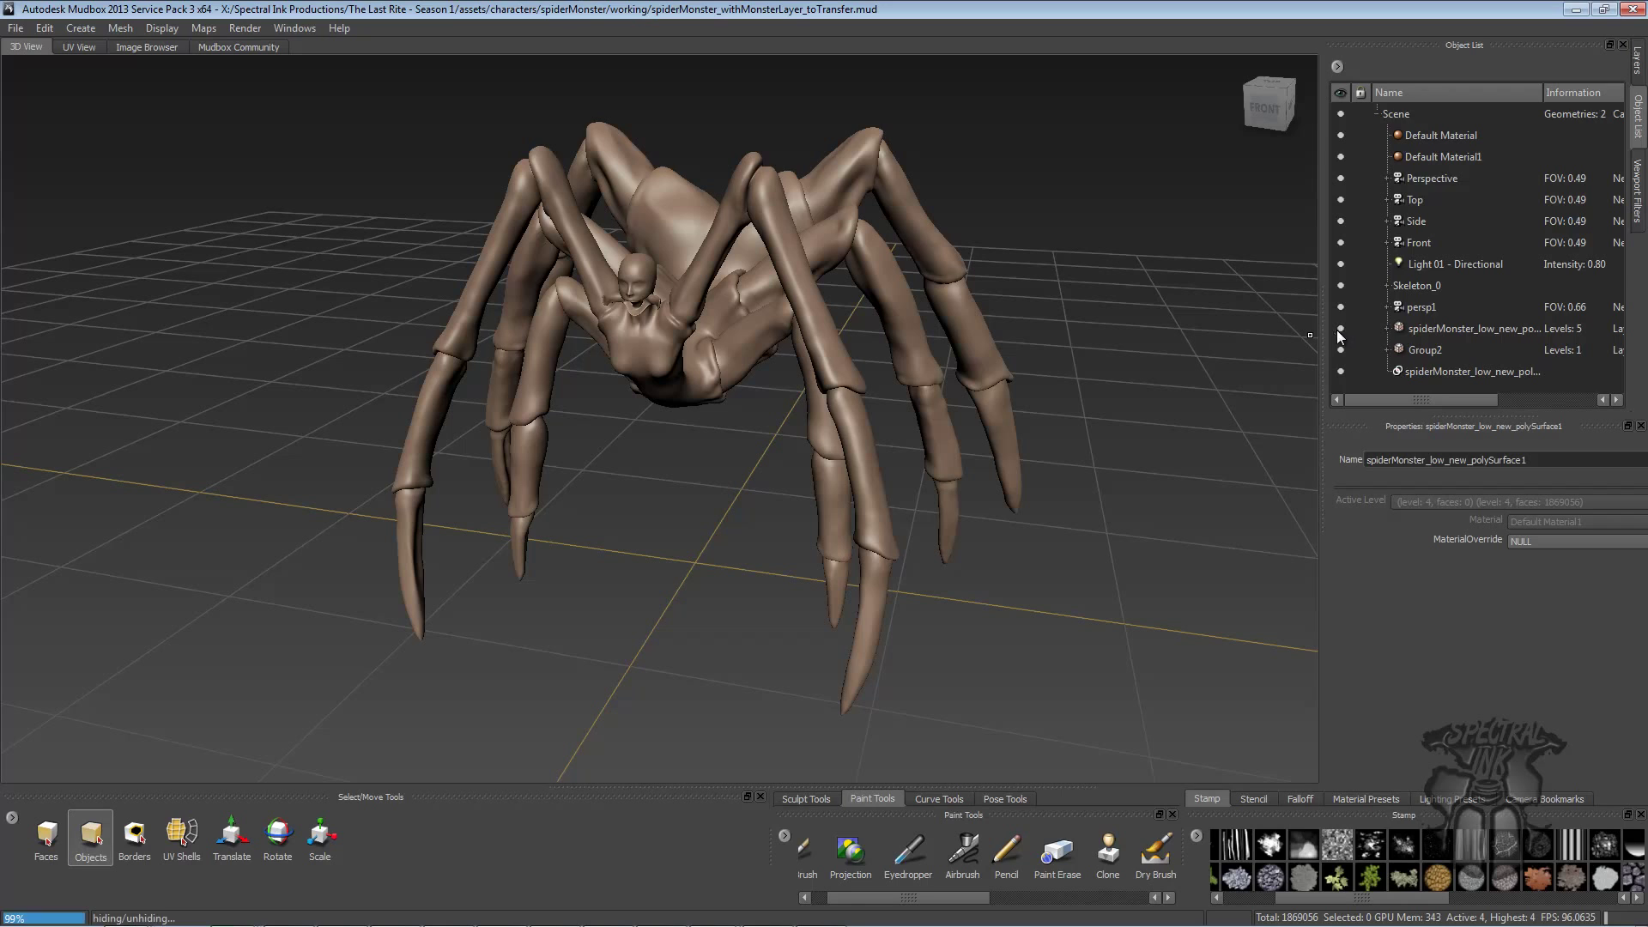
{"action": "left_click_drag", "start_coordinate": [1105, 366], "coordinate": [1122, 336], "text": "alt"}
{"action": "right_click_drag", "start_coordinate": [1122, 337], "coordinate": [1189, 335], "text": "alt"}
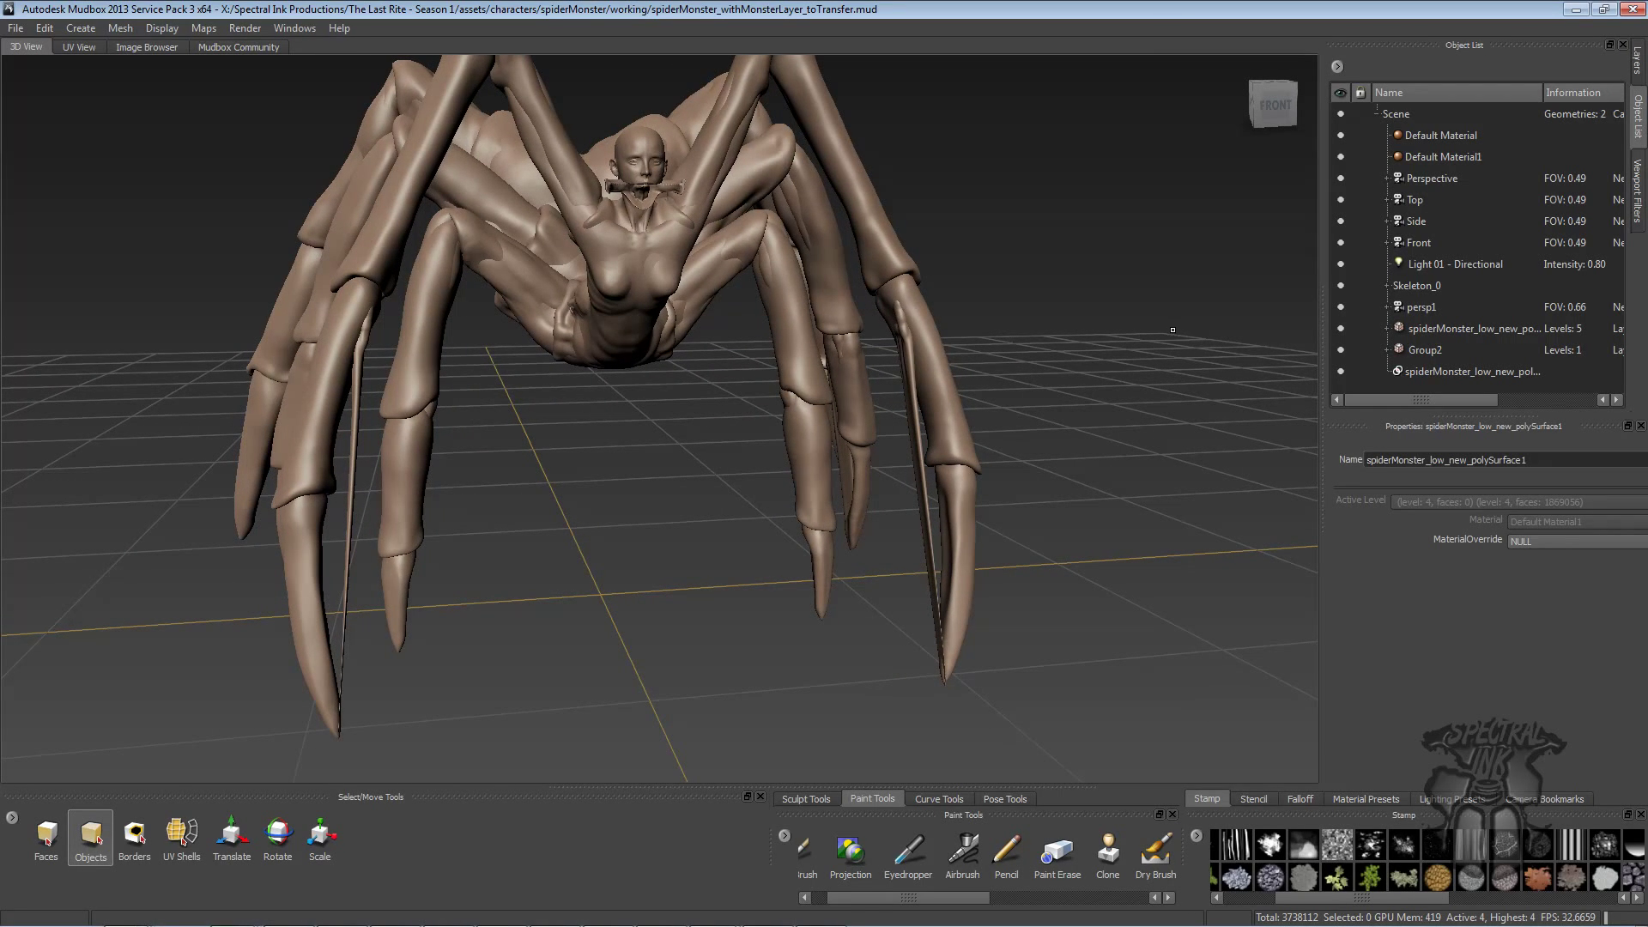
{"action": "right_click_drag", "start_coordinate": [1136, 348], "coordinate": [1114, 353], "text": "alt"}
{"action": "mouse_move", "coordinate": [1115, 353]}
{"action": "left_mouse_down", "text": "alt"}
{"action": "mouse_move", "coordinate": [1191, 345]}
{"action": "mouse_move", "coordinate": [1083, 315]}
{"action": "mouse_move", "coordinate": [1123, 325]}
{"action": "left_mouse_up", "text": "alt"}
- Select the thin-legged spiderMonster mesh, keeping both spider meshes visible for comparison
{"action": "left_click", "coordinate": [1340, 350]}
{"action": "left_click", "coordinate": [1436, 343]}
{"action": "left_click", "coordinate": [1443, 329]}
- Examine how the selected thin-legged mesh overlaps the armored Group2 mesh on the head, torso and legs
{"action": "left_click_drag", "start_coordinate": [1151, 349], "coordinate": [1120, 343], "text": "alt"}
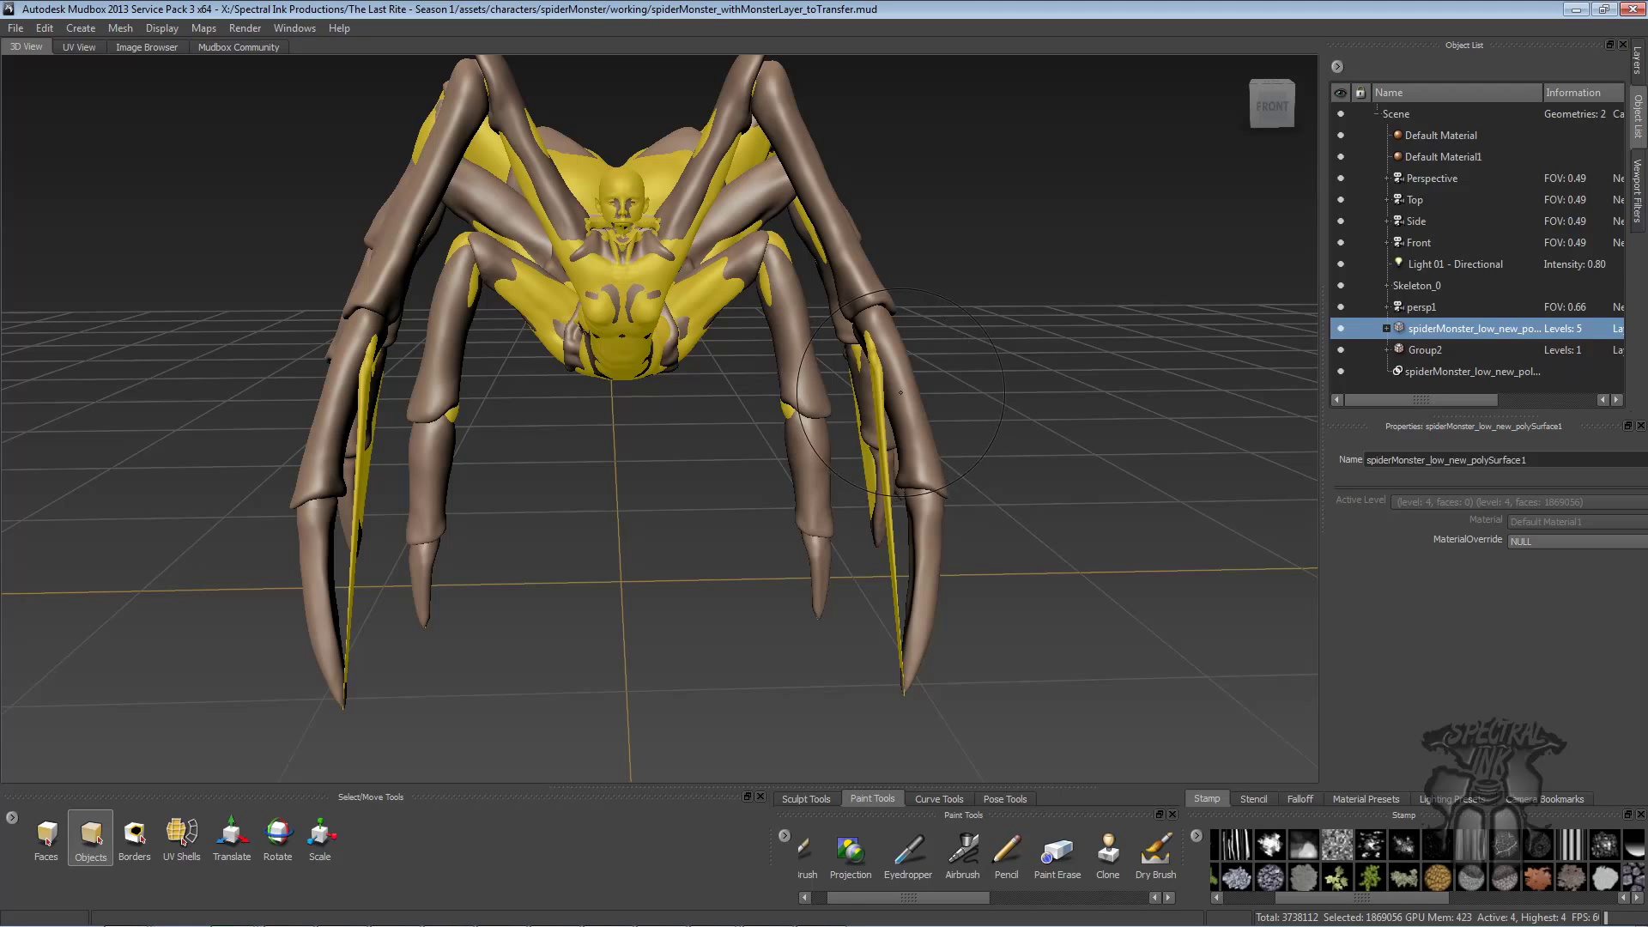
{"action": "left_click_drag", "start_coordinate": [898, 393], "coordinate": [988, 376], "text": "alt"}
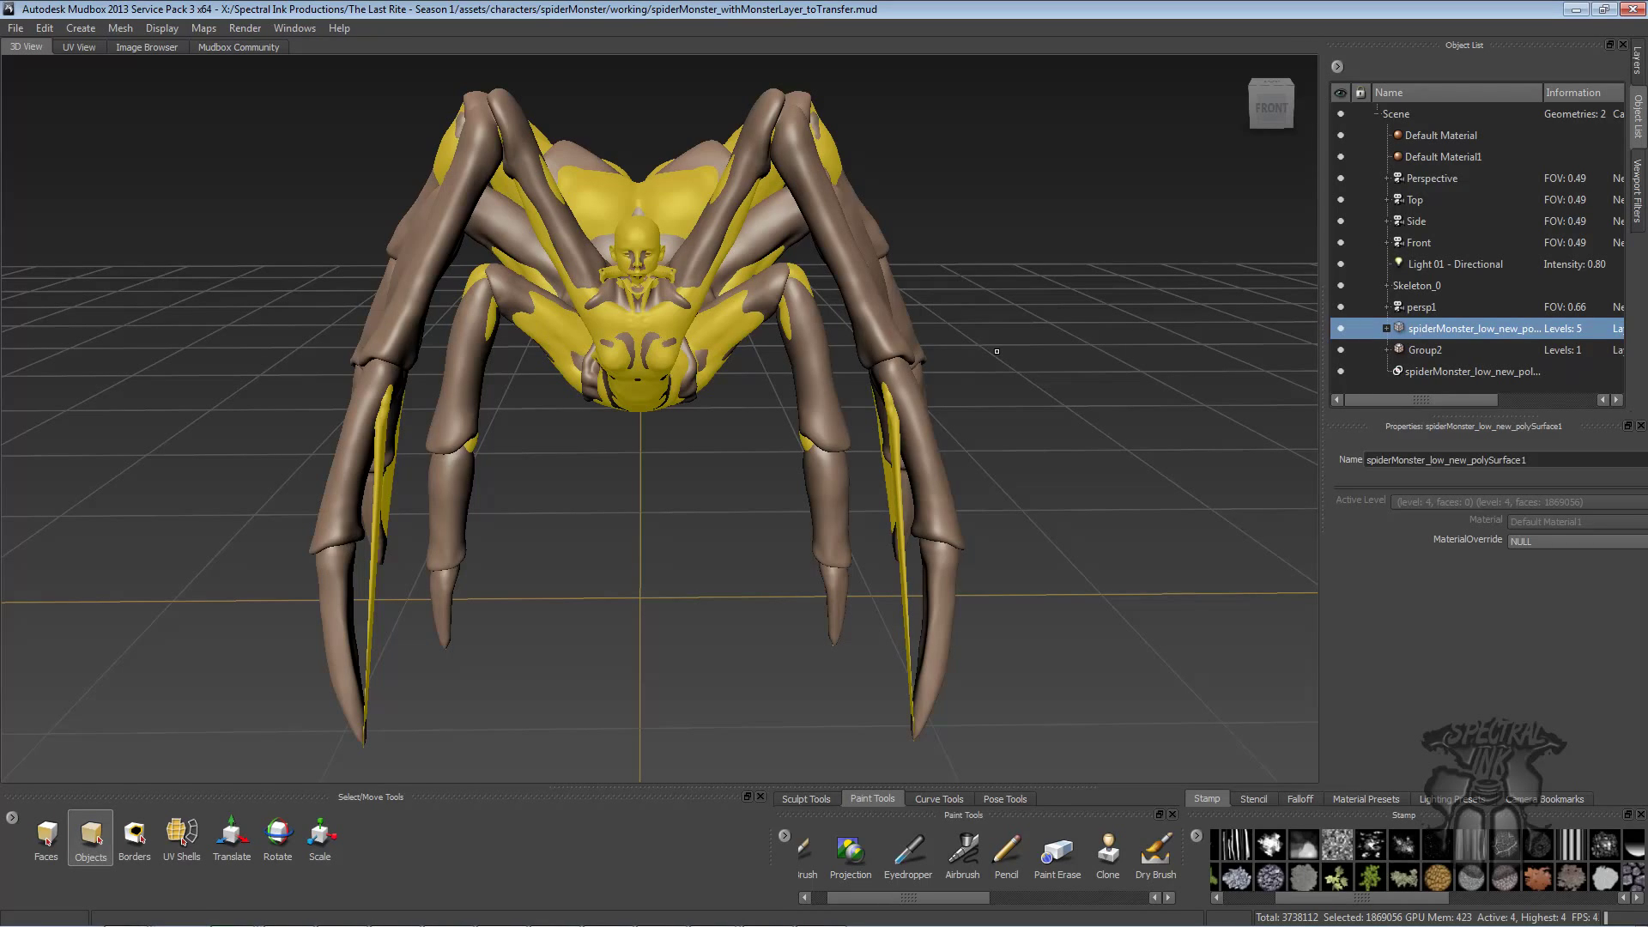
{"action": "left_click_drag", "start_coordinate": [712, 326], "coordinate": [766, 335], "text": "alt"}
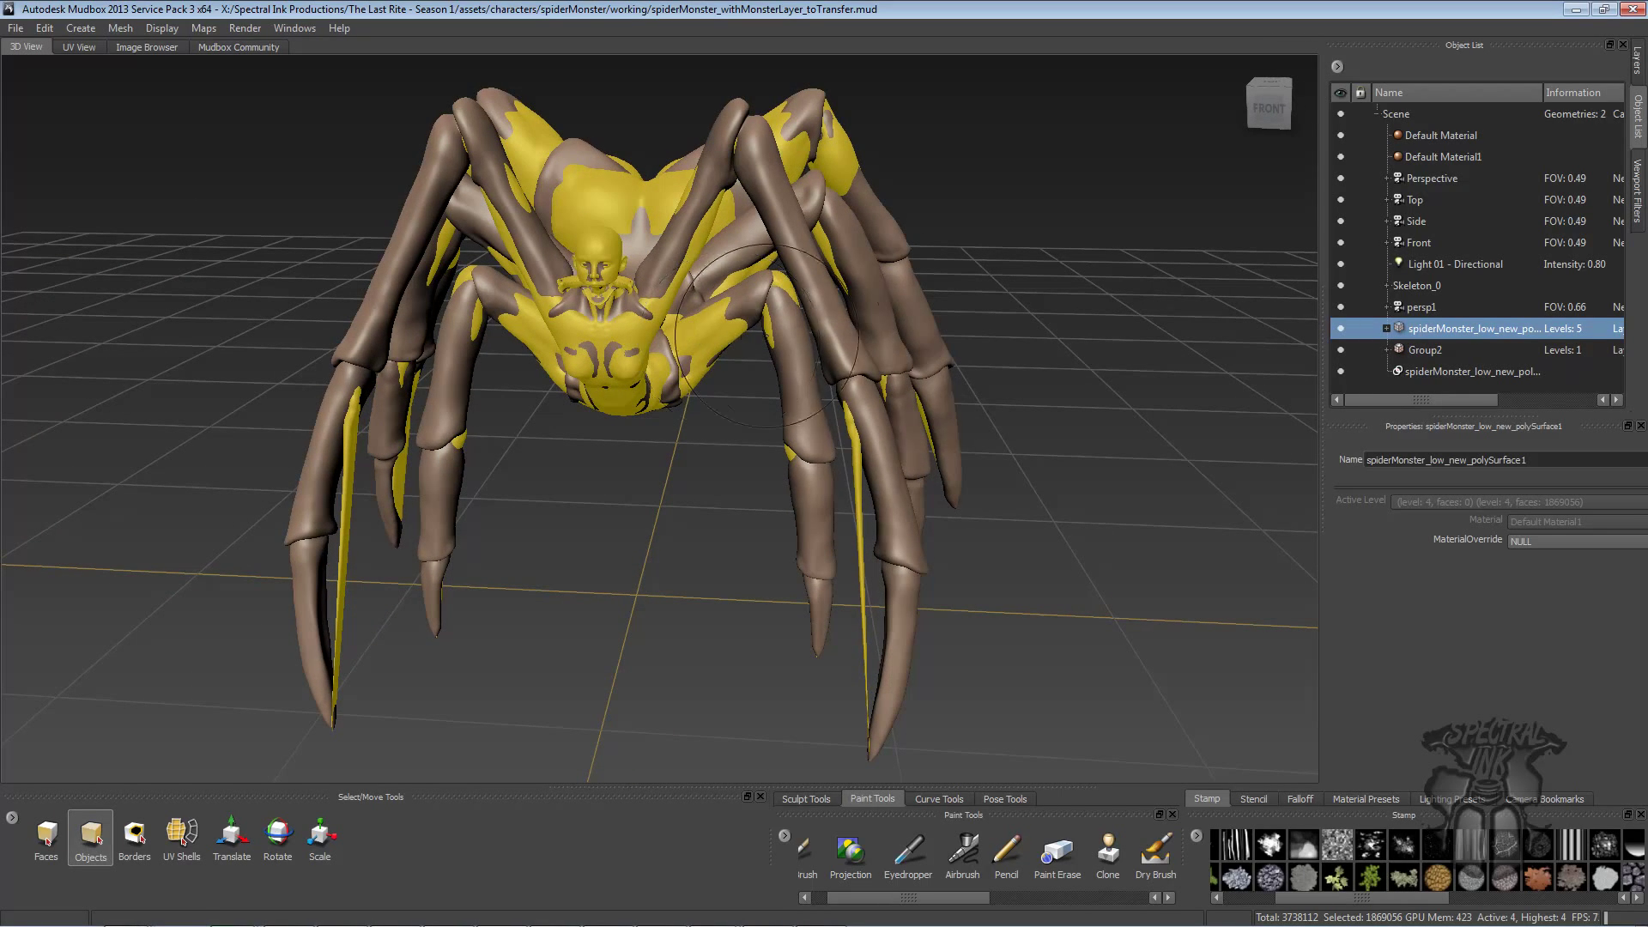
{"action": "left_click_drag", "start_coordinate": [623, 306], "coordinate": [606, 319], "text": "alt"}
{"action": "right_click_drag", "start_coordinate": [606, 319], "coordinate": [738, 321], "text": "alt"}
{"action": "left_click_drag", "start_coordinate": [738, 321], "coordinate": [884, 329], "text": "alt"}
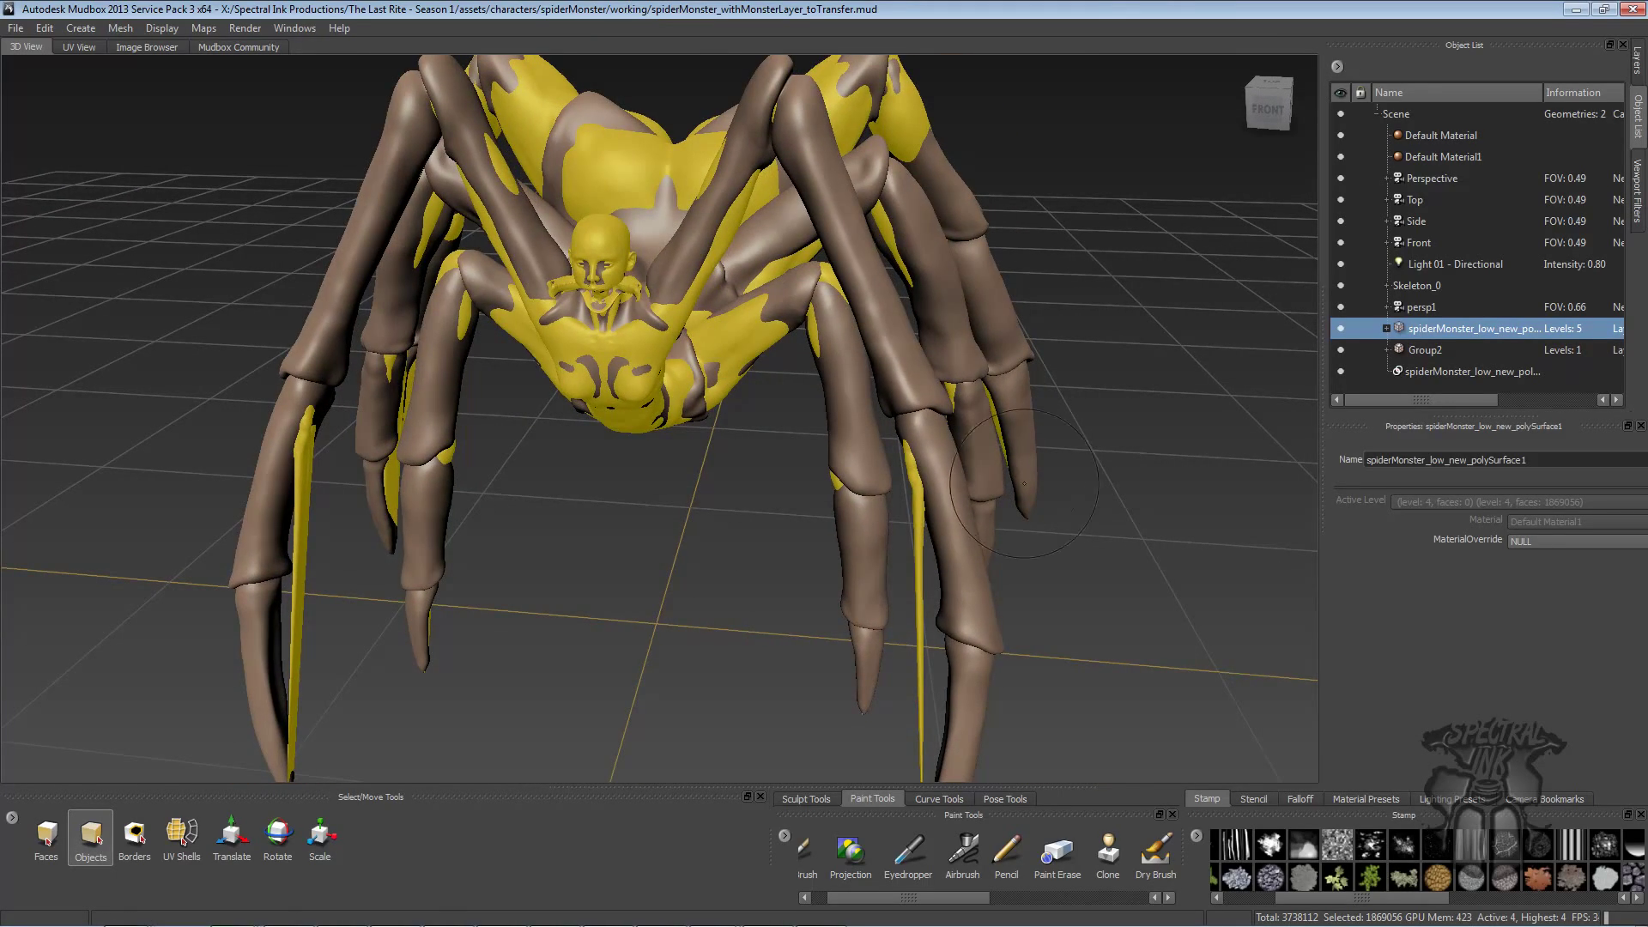
{"action": "right_click_drag", "start_coordinate": [1023, 483], "coordinate": [955, 455], "text": "alt"}
{"action": "mouse_move", "coordinate": [954, 455]}
{"action": "left_mouse_down", "text": "alt"}
{"action": "mouse_move", "coordinate": [963, 477]}
{"action": "mouse_move", "coordinate": [957, 449]}
{"action": "mouse_move", "coordinate": [1081, 412]}
{"action": "left_mouse_up", "text": "alt"}
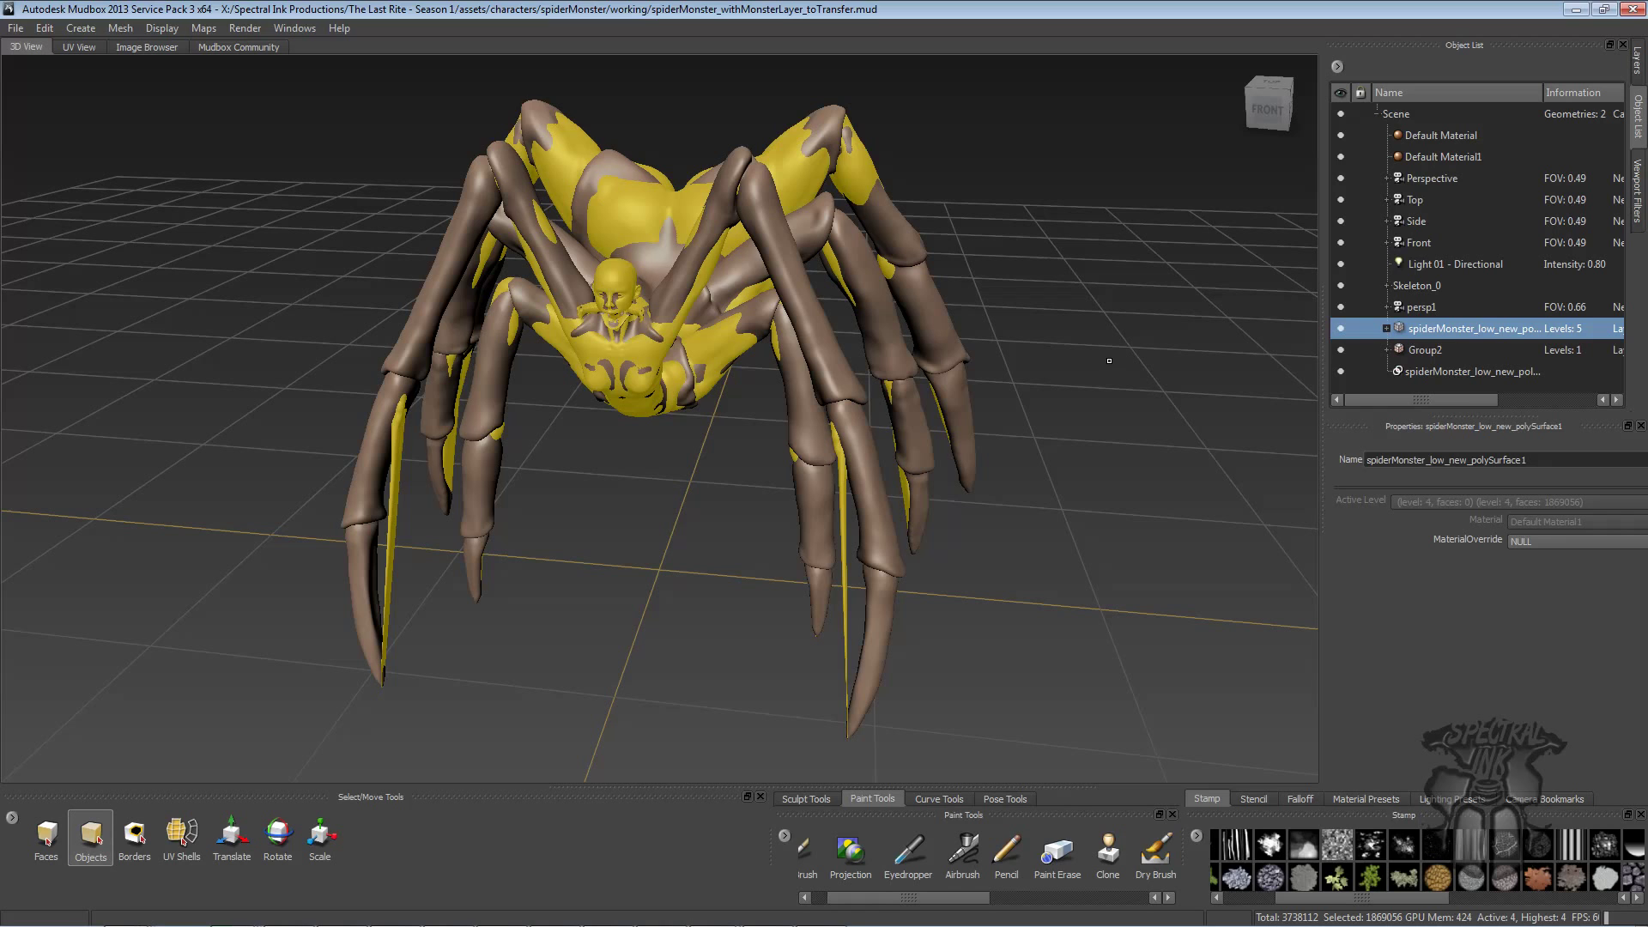
{"action": "mouse_move", "coordinate": [990, 352]}
{"action": "left_mouse_down", "text": "alt"}
{"action": "mouse_move", "coordinate": [910, 372]}
{"action": "mouse_move", "coordinate": [944, 331]}
{"action": "mouse_move", "coordinate": [878, 381]}
{"action": "mouse_move", "coordinate": [916, 371]}
{"action": "mouse_move", "coordinate": [933, 393]}
{"action": "mouse_move", "coordinate": [944, 375]}
{"action": "mouse_move", "coordinate": [803, 221]}
{"action": "left_mouse_up", "text": "alt"}
{"action": "mouse_move", "coordinate": [798, 280]}
{"action": "left_mouse_down", "text": "alt"}
{"action": "mouse_move", "coordinate": [979, 319]}
{"action": "mouse_move", "coordinate": [982, 382]}
{"action": "mouse_move", "coordinate": [922, 416]}
{"action": "left_mouse_up", "text": "alt"}
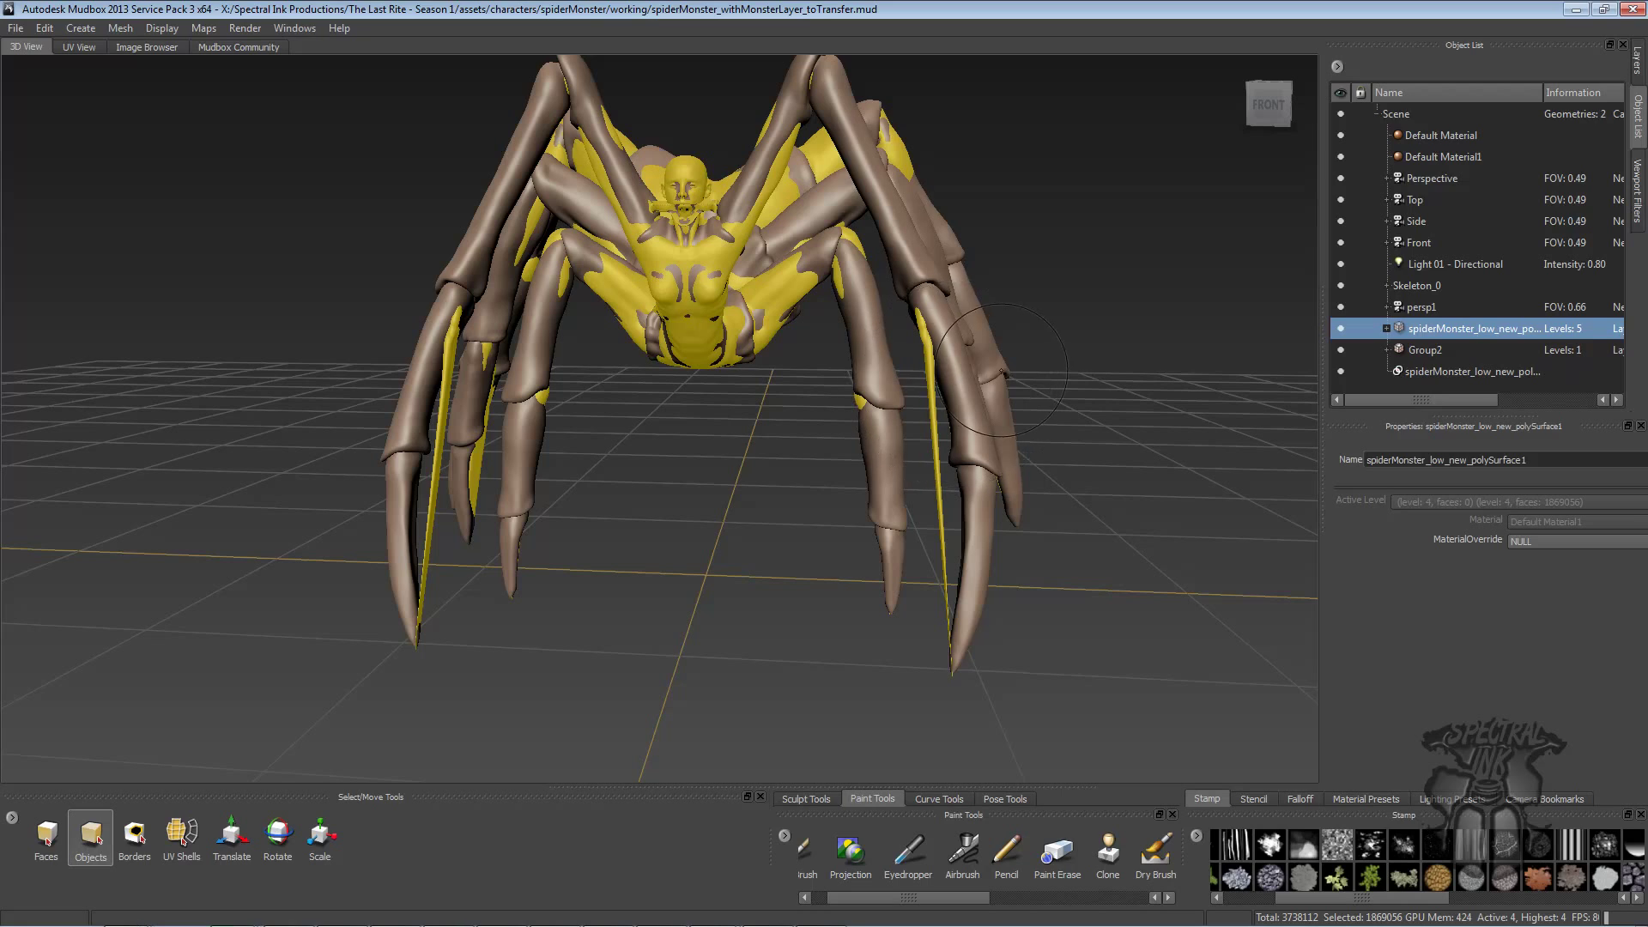
{"action": "left_click_drag", "start_coordinate": [970, 349], "coordinate": [934, 398], "text": "alt"}
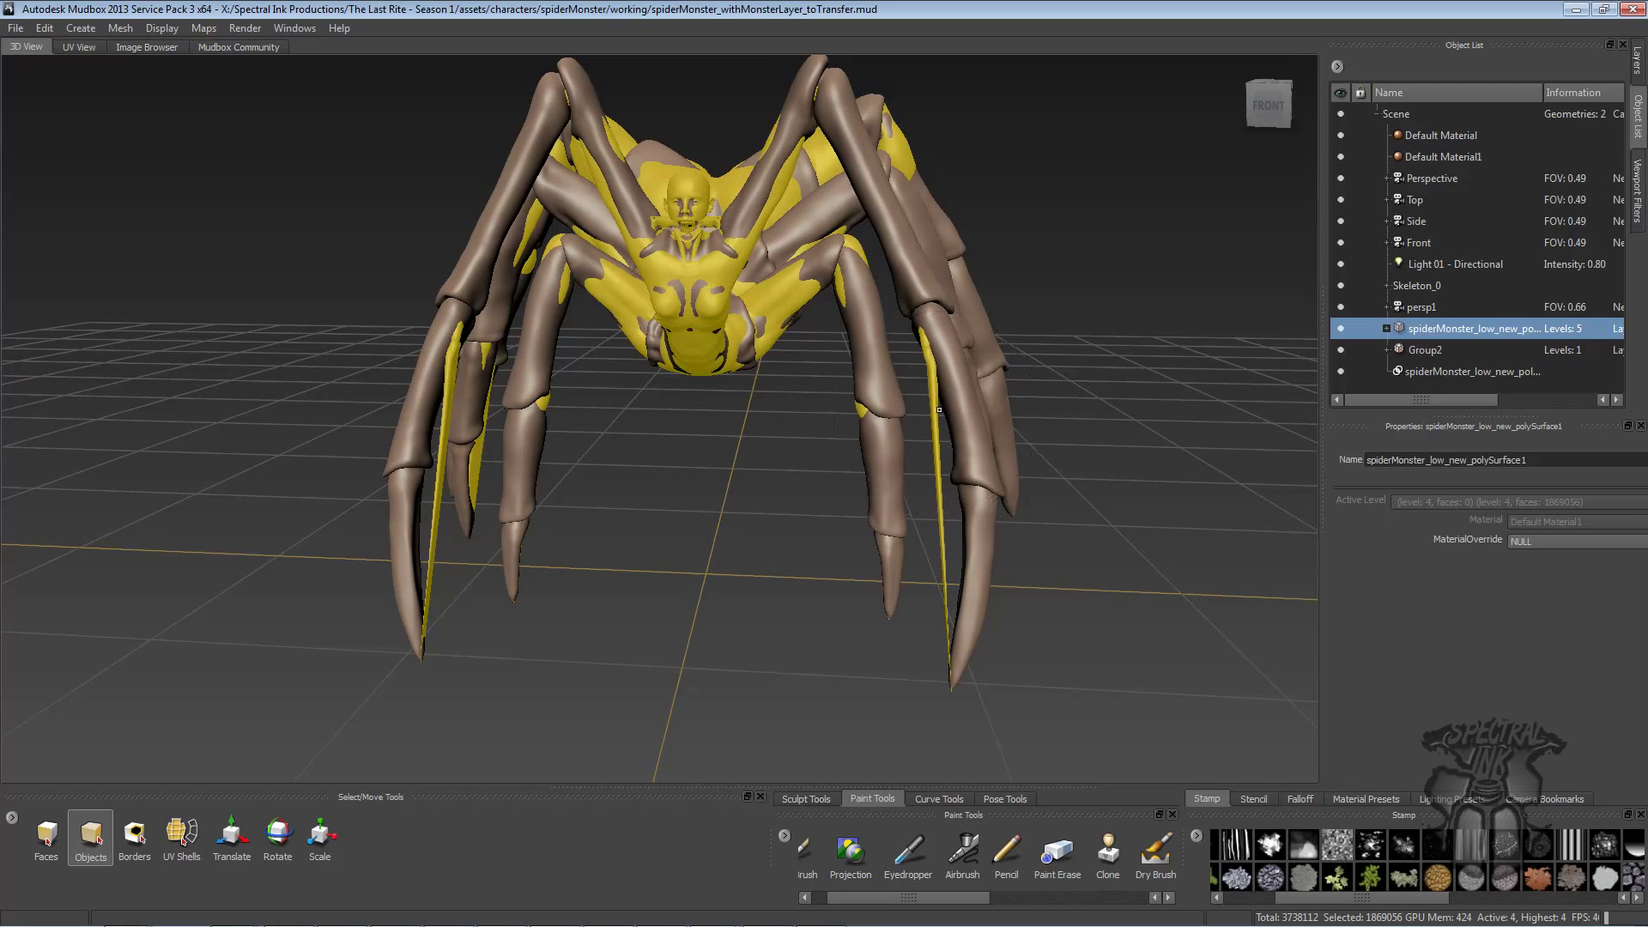
{"action": "right_click_drag", "start_coordinate": [938, 418], "coordinate": [1035, 350], "text": "alt"}
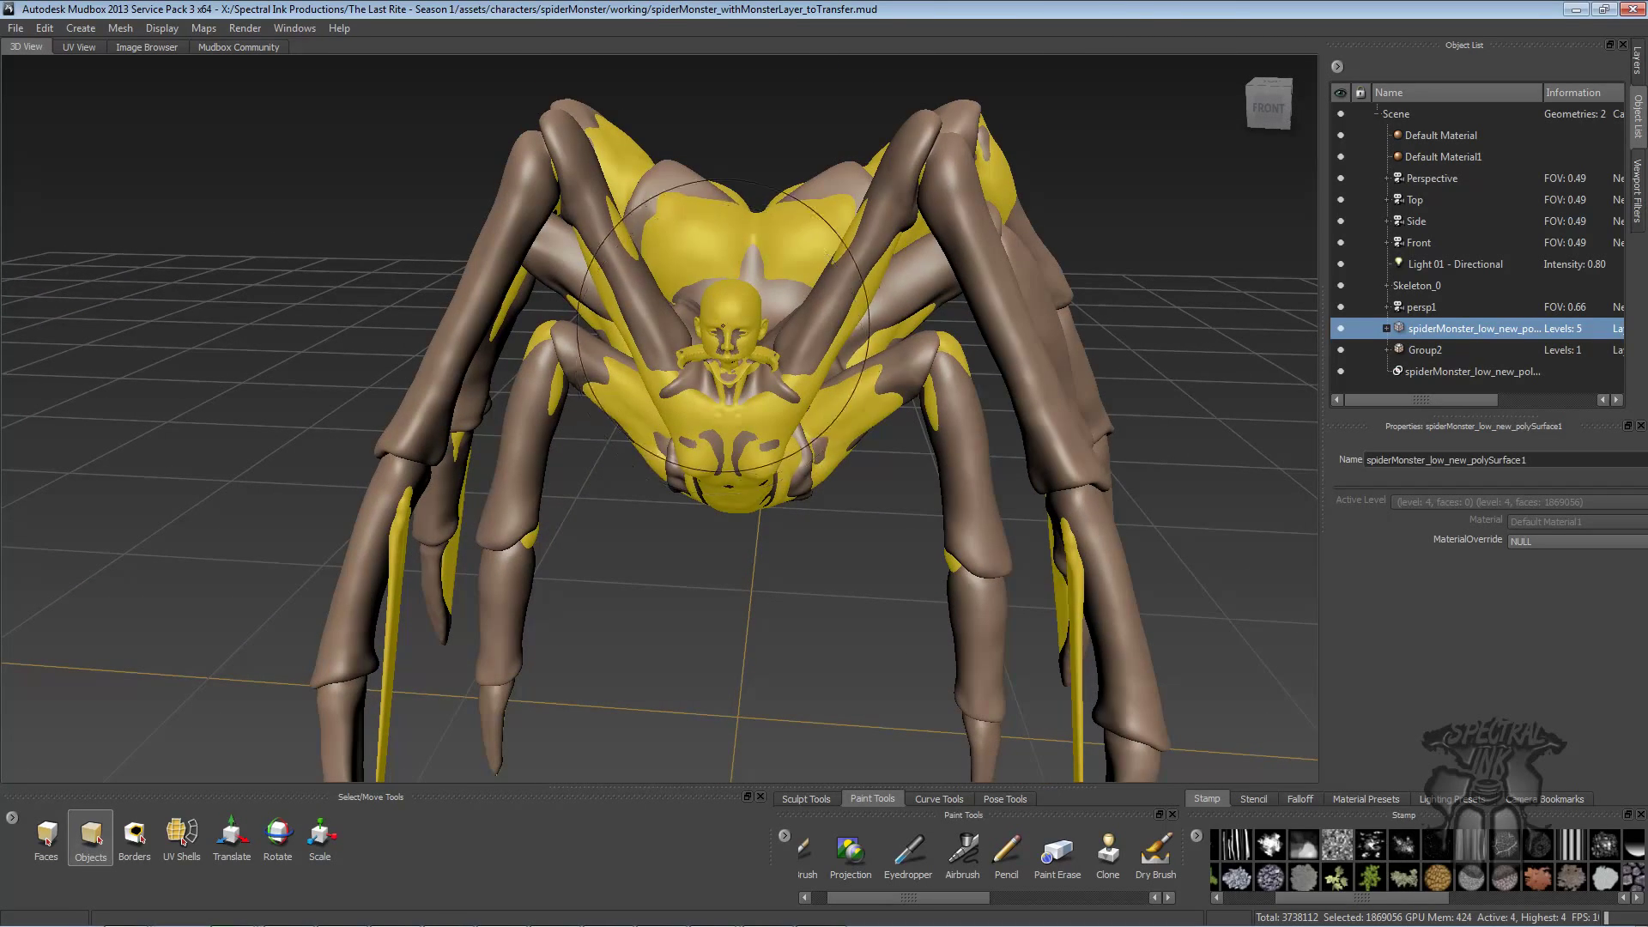
{"action": "left_click_drag", "start_coordinate": [725, 318], "coordinate": [691, 283], "text": "alt"}
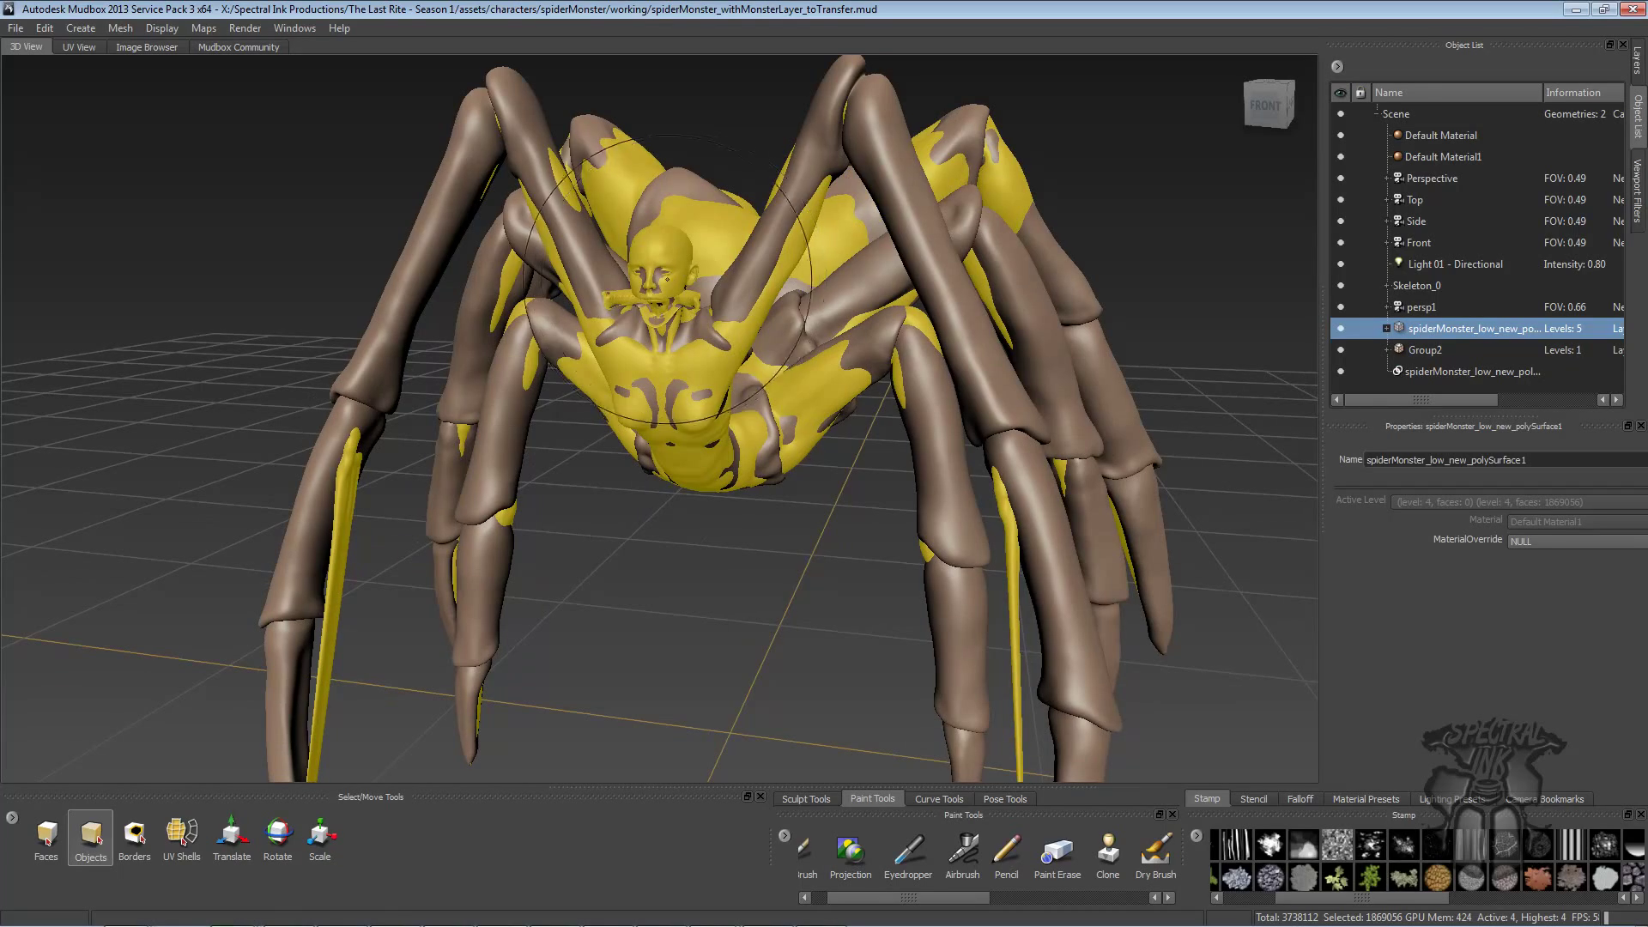
{"action": "right_click_drag", "start_coordinate": [792, 267], "coordinate": [910, 421], "text": "alt"}
{"action": "middle_click_drag", "start_coordinate": [944, 468], "coordinate": [875, 305], "text": "alt"}
{"action": "left_click_drag", "start_coordinate": [875, 305], "coordinate": [1113, 257], "text": "alt"}
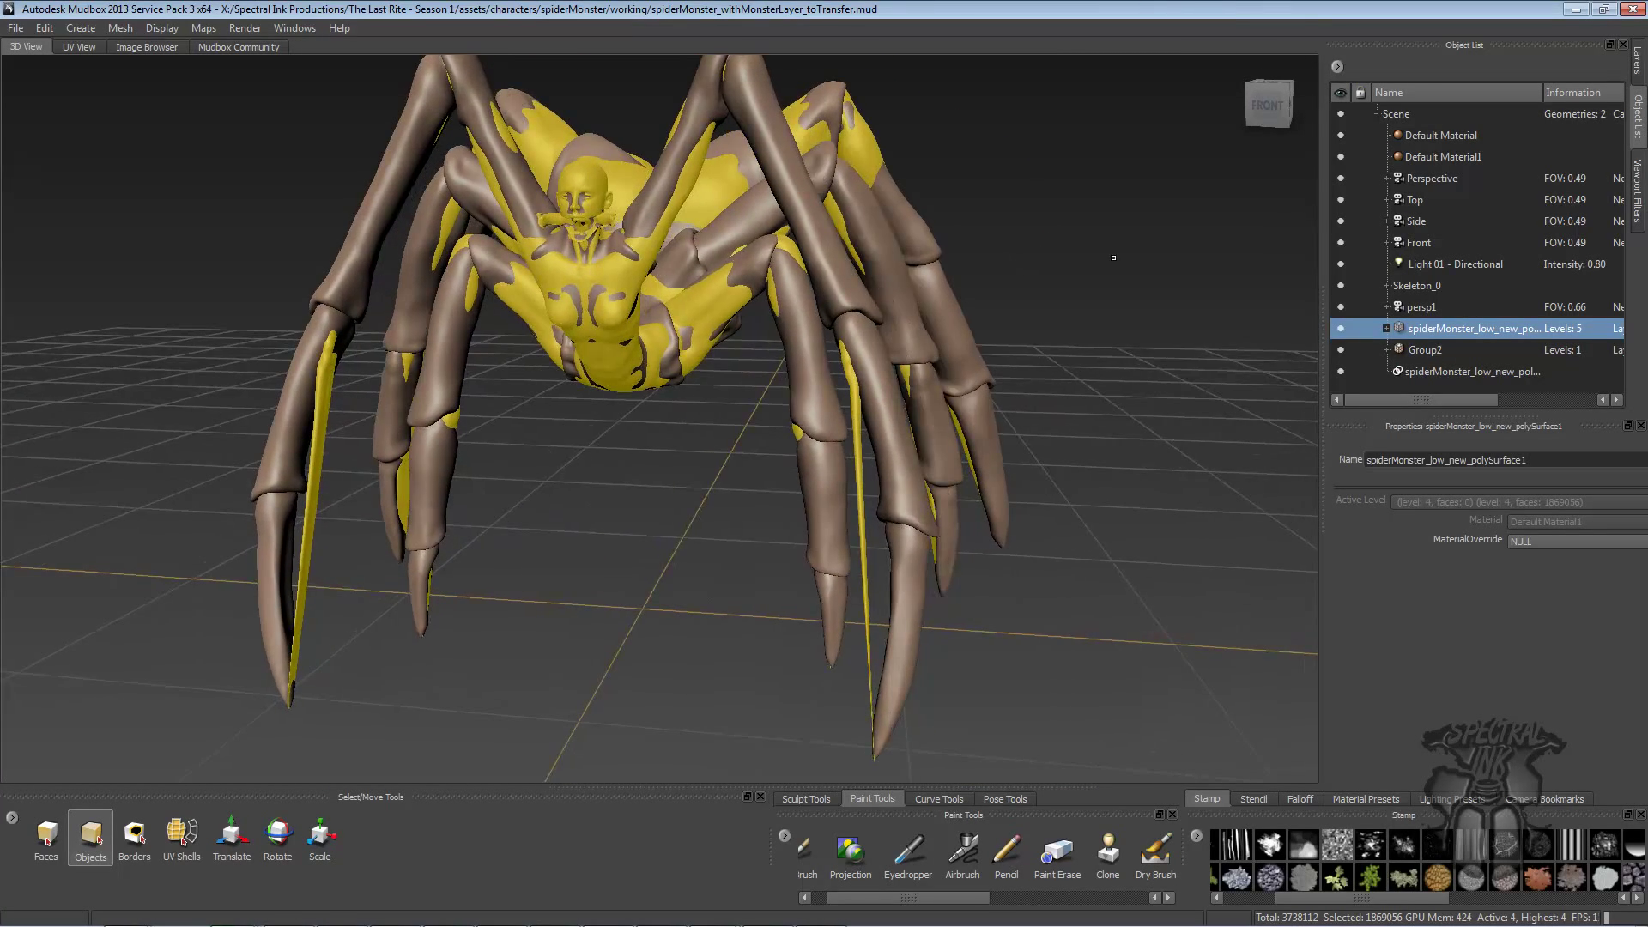
- Pull the thin mesh's lower front leg into the armored leg with the Grab brush, and undo the last stroke
{"action": "left_click", "coordinate": [1636, 68]}
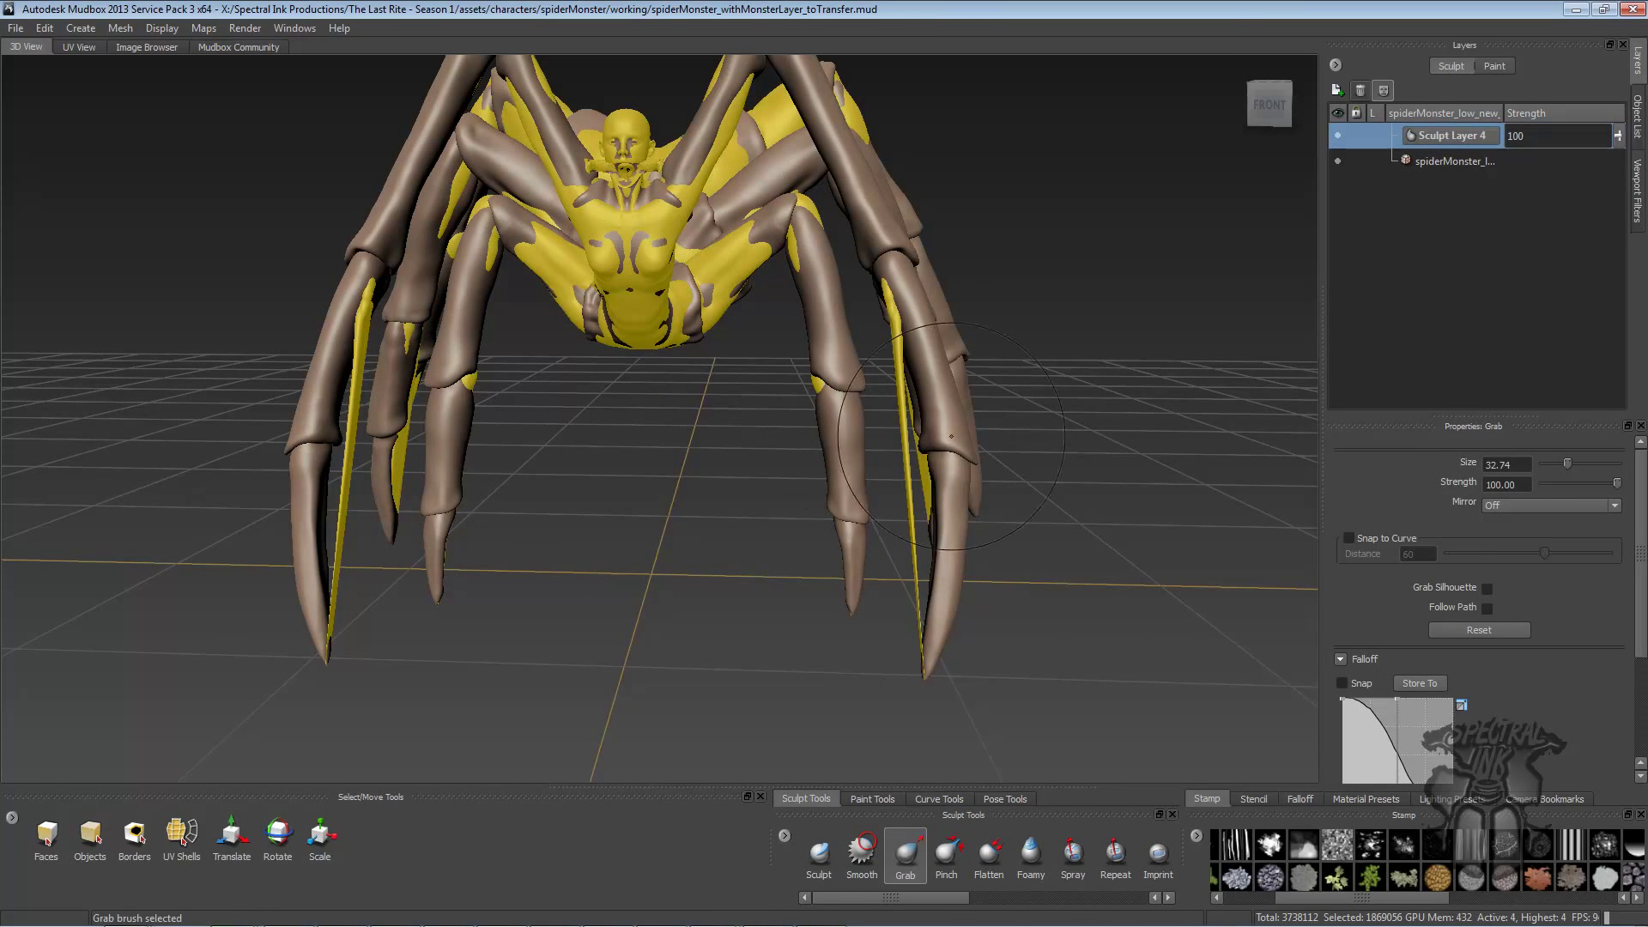
{"action": "left_click_drag", "start_coordinate": [895, 448], "coordinate": [927, 450]}
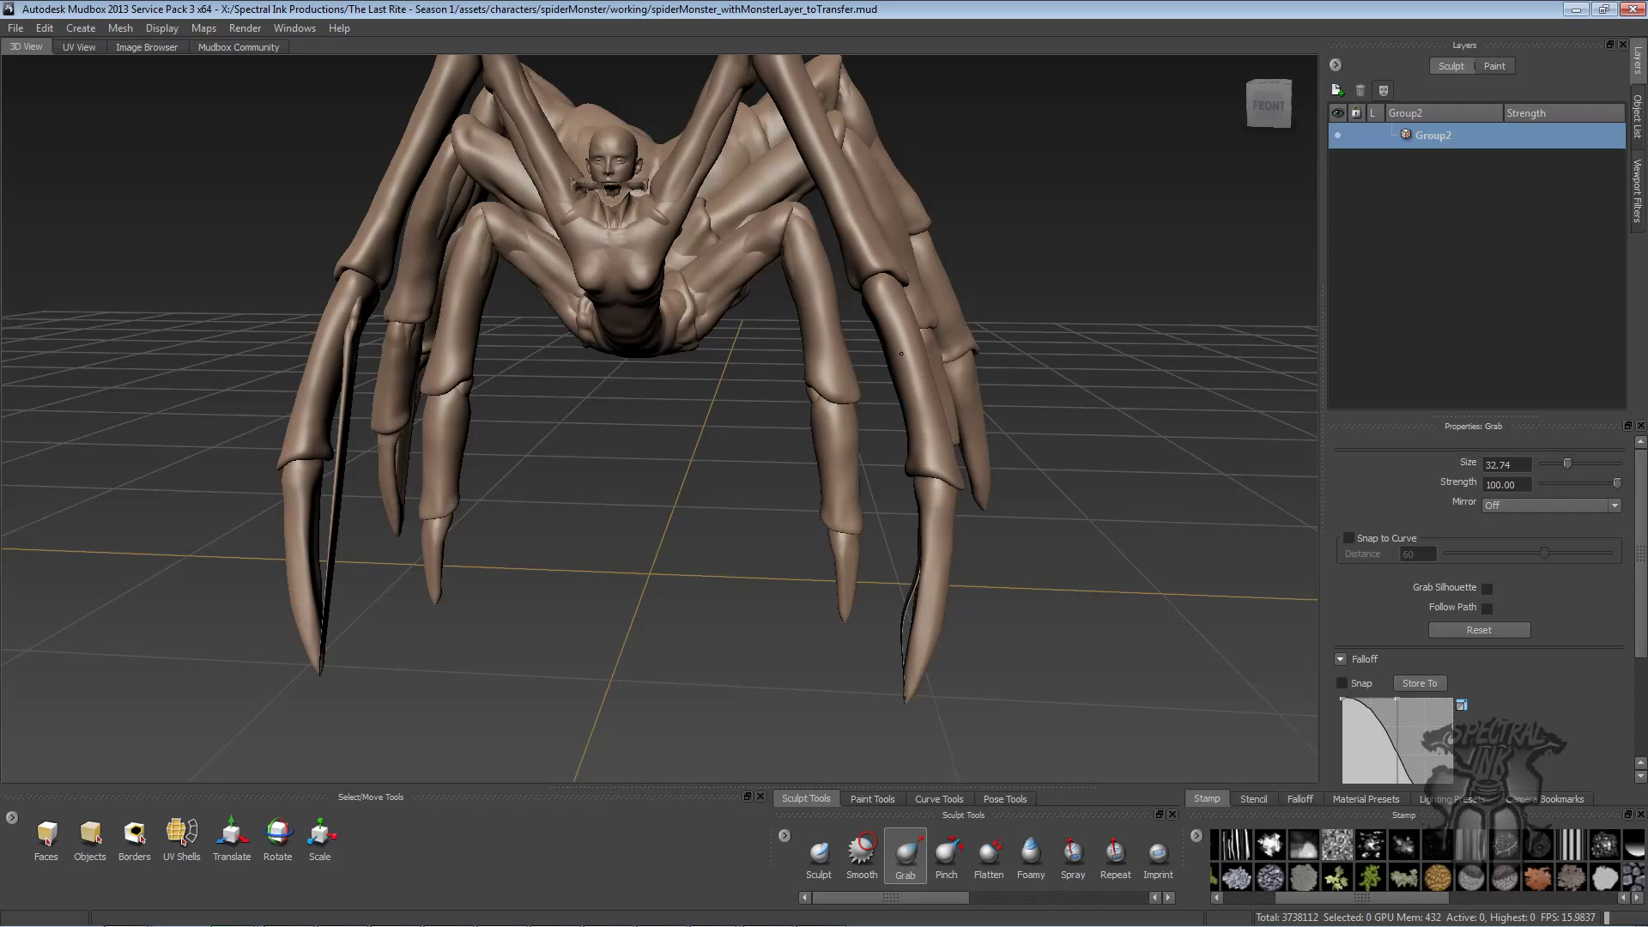
{"action": "left_click_drag", "start_coordinate": [900, 352], "coordinate": [1056, 377], "text": "alt"}
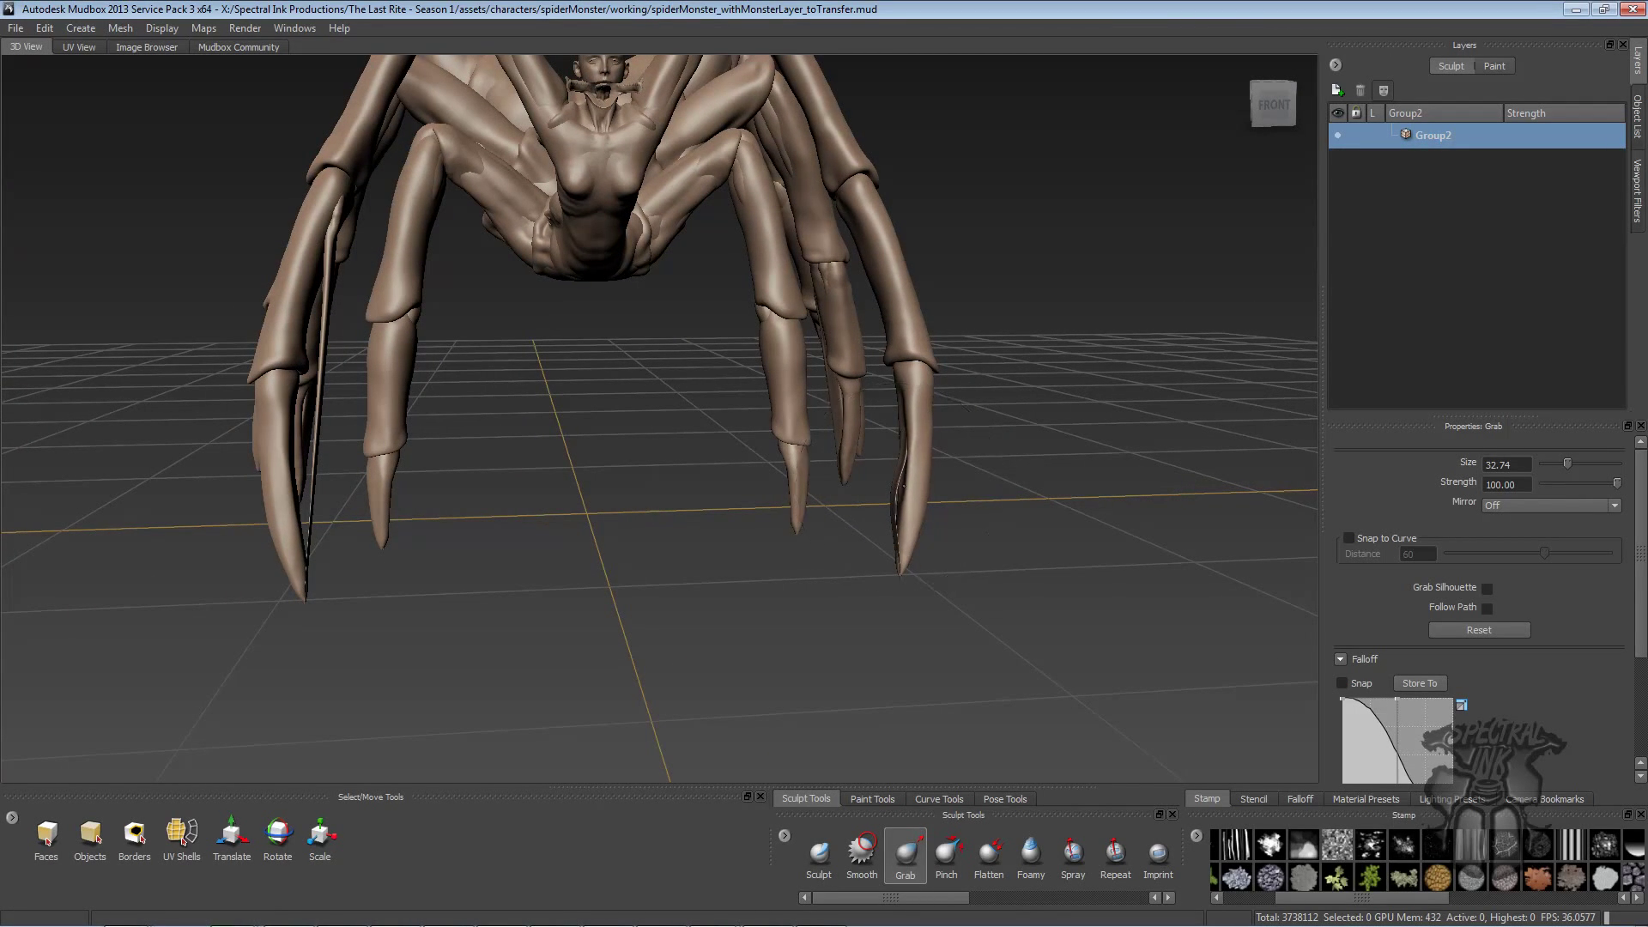
{"action": "left_click_drag", "start_coordinate": [898, 481], "coordinate": [909, 486]}
{"action": "key", "text": "ctrl+z"}
- Hide the armored Group2 mesh and pull the lower end of the thin front leg outward with the Grab brush
{"action": "left_click", "coordinate": [1638, 120]}
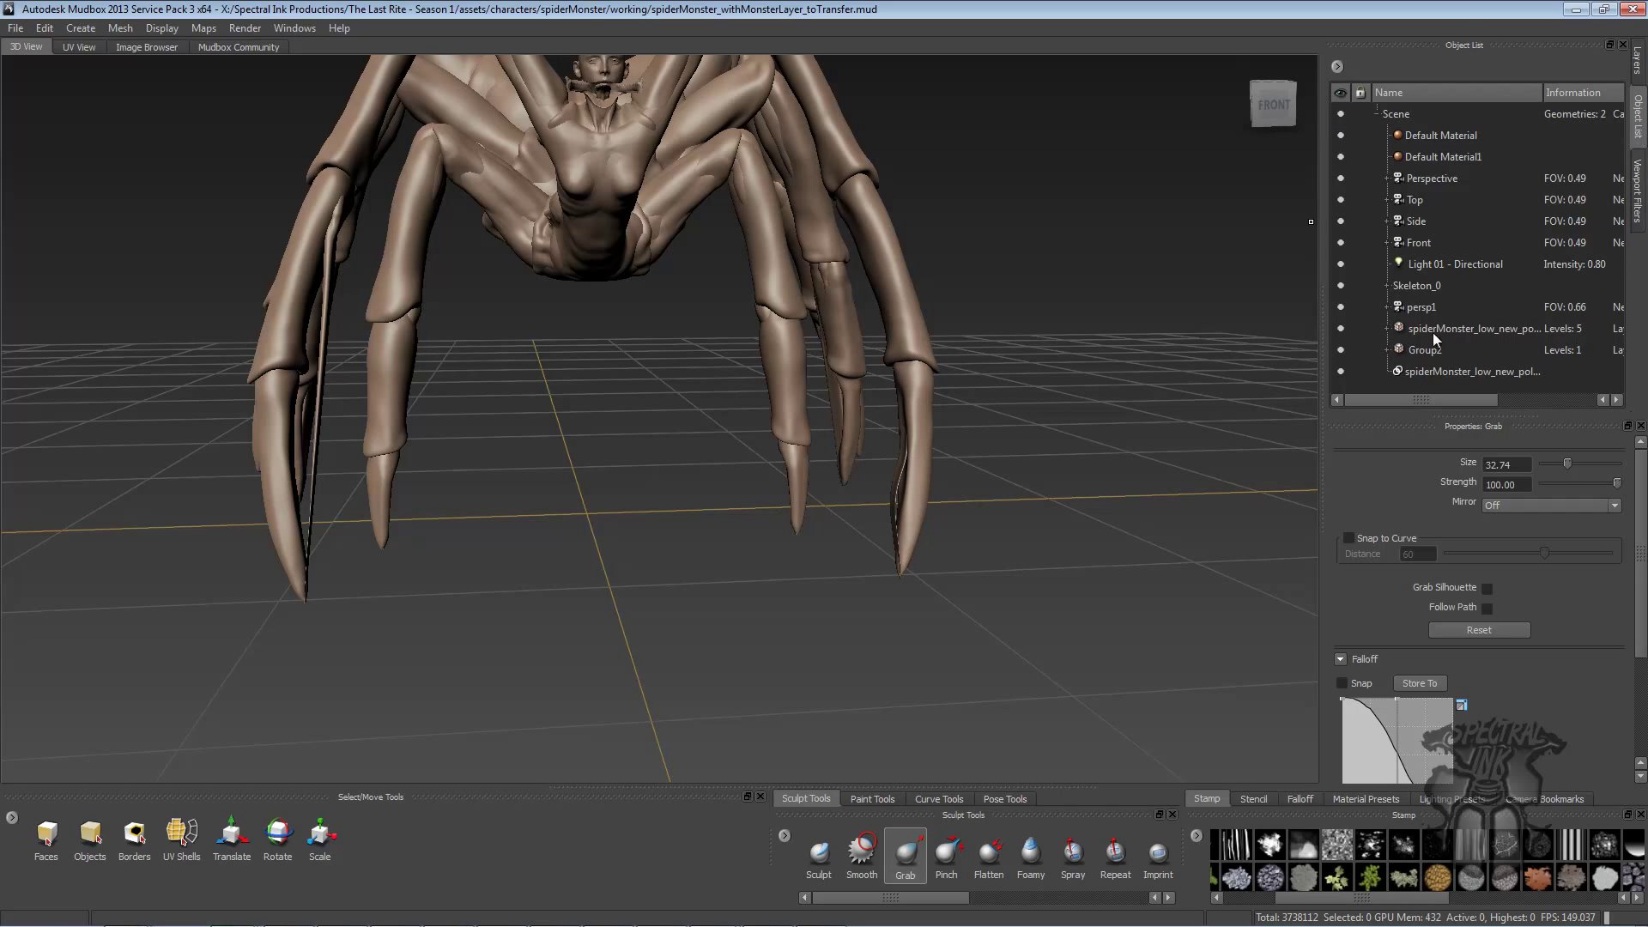
{"action": "left_click", "coordinate": [1341, 349]}
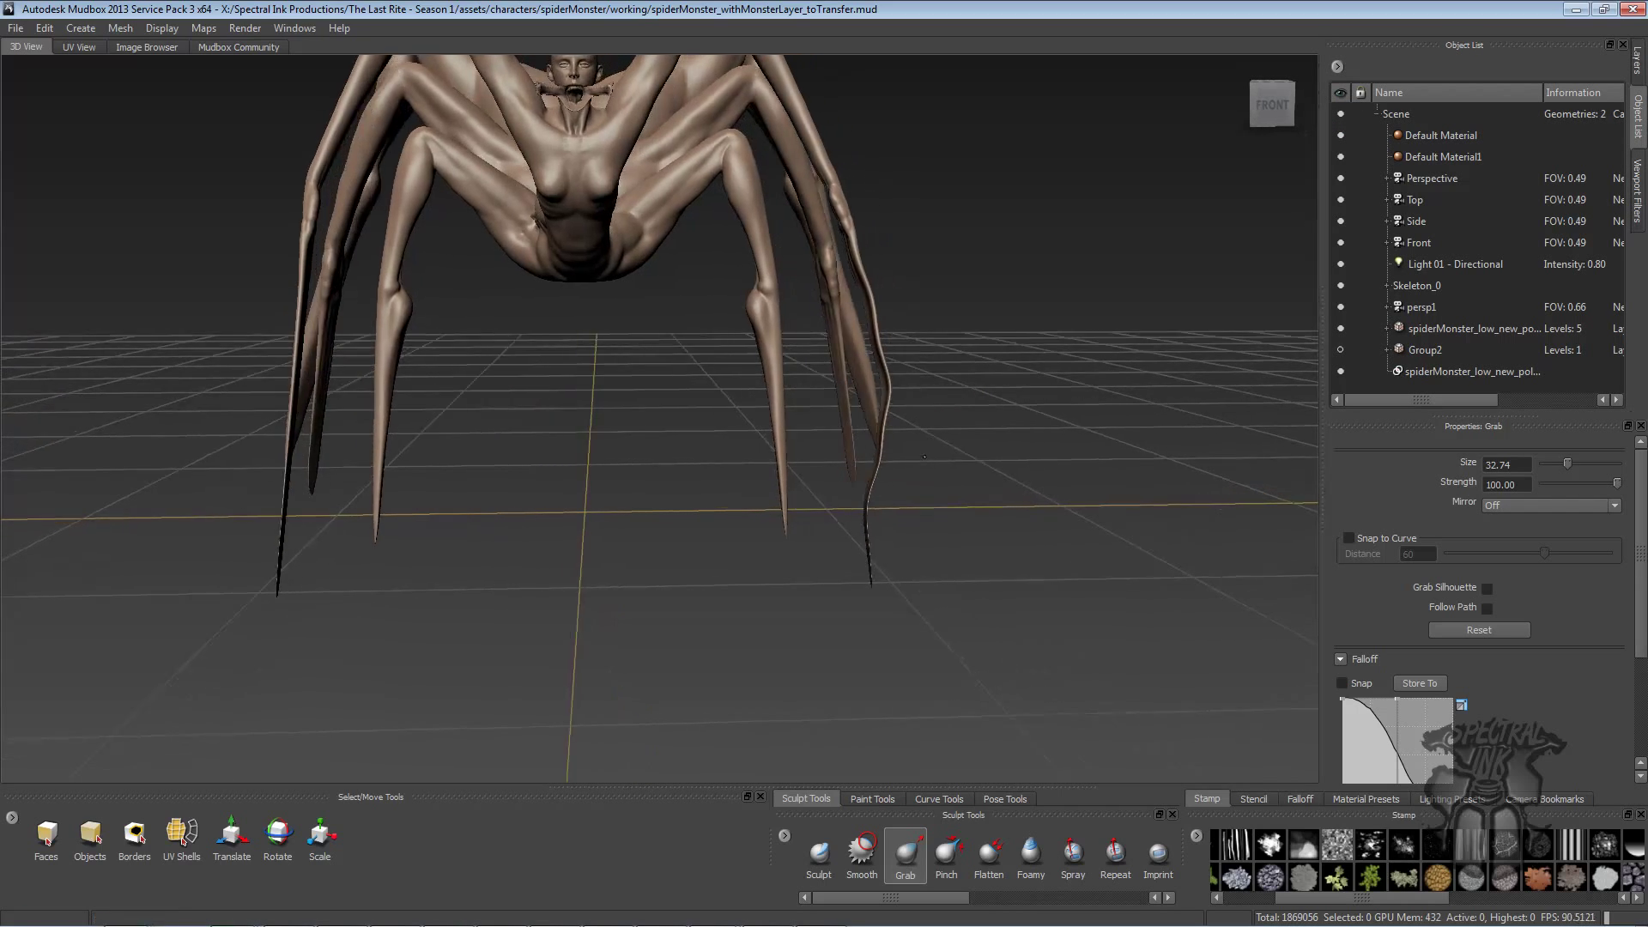
{"action": "left_click_drag", "start_coordinate": [859, 500], "coordinate": [879, 498]}
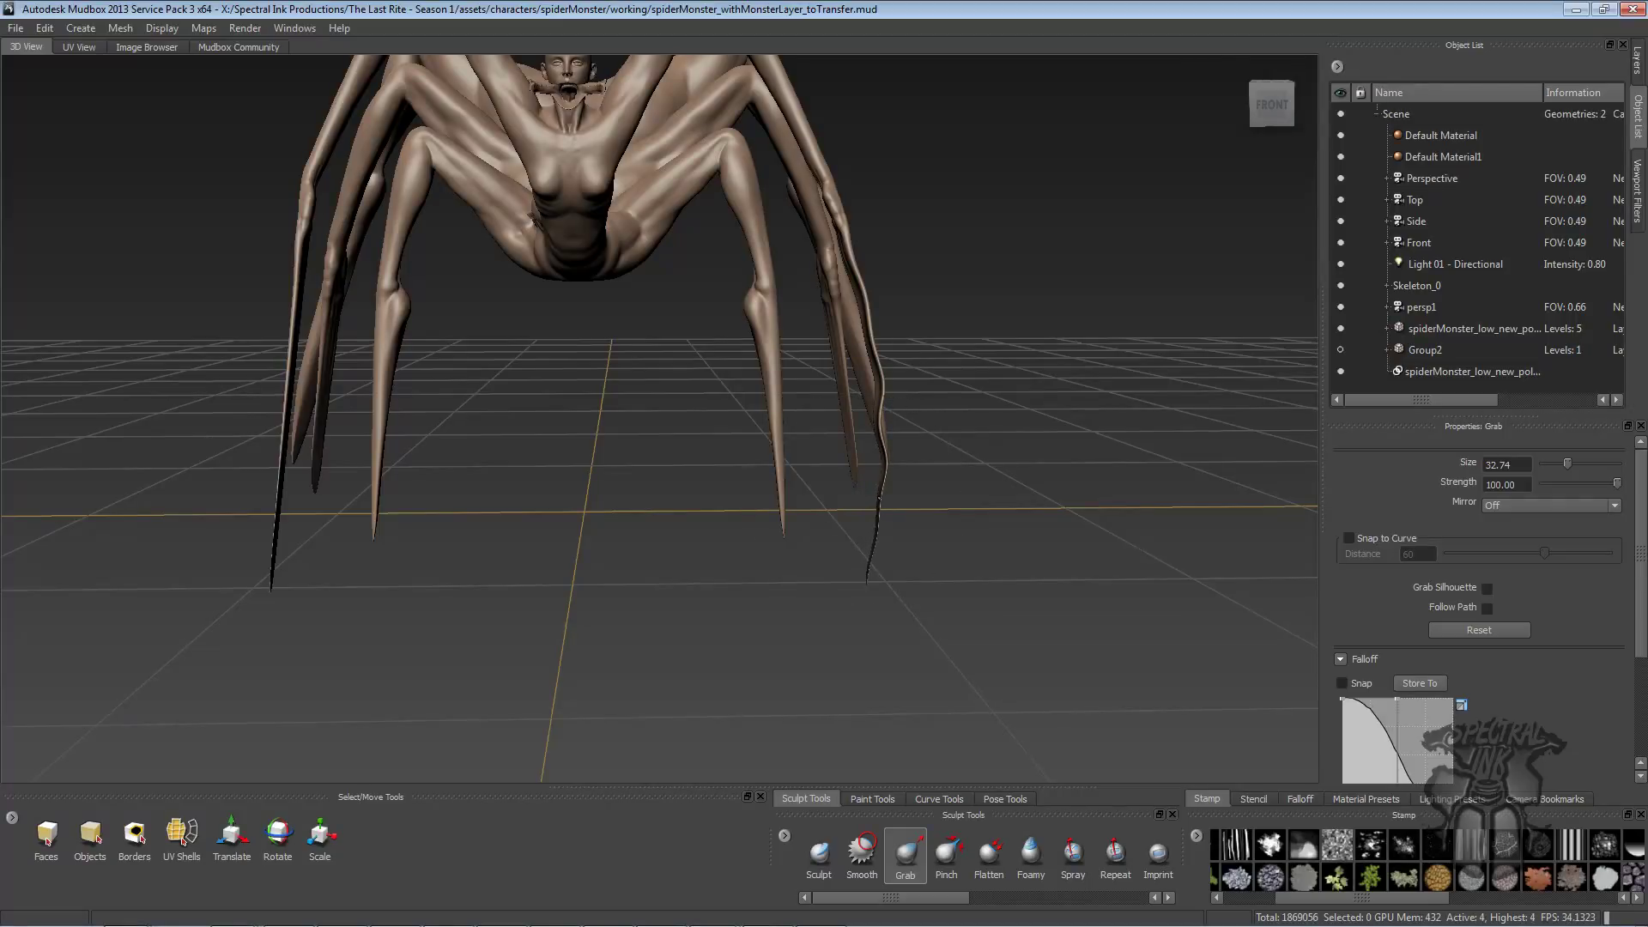
- Toggle the visibility of Sculpt Layer 4 off and back on to compare the original and reshaped front leg
{"action": "left_click", "coordinate": [1639, 62]}
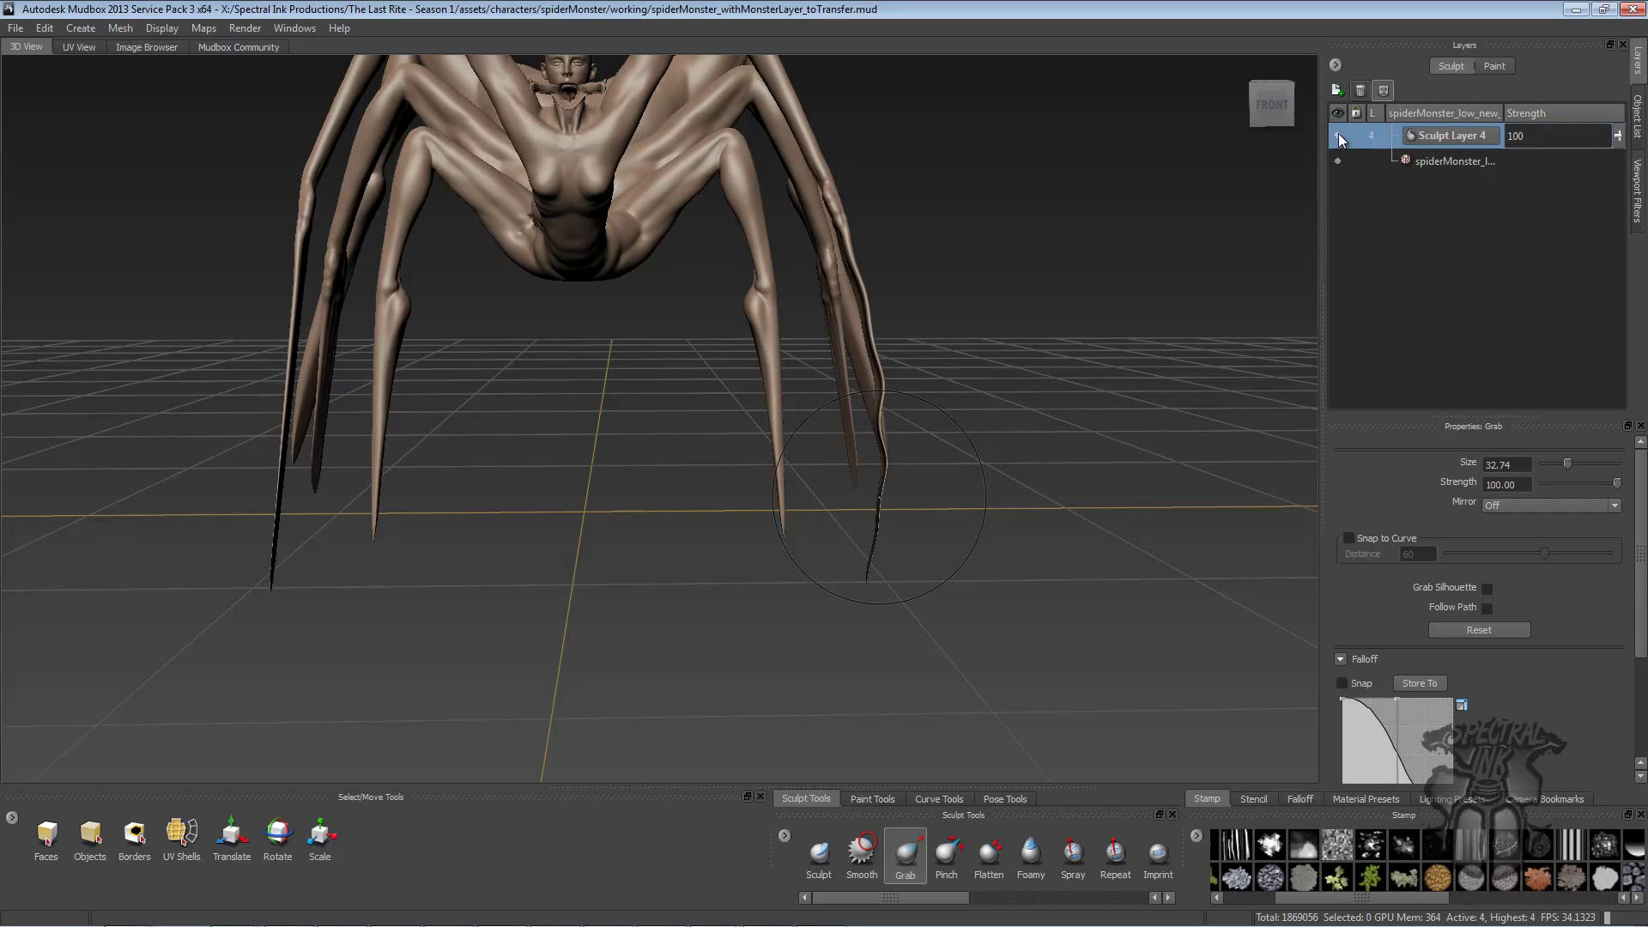
{"action": "left_click", "coordinate": [1337, 134]}
{"action": "left_click_drag", "start_coordinate": [891, 314], "coordinate": [901, 310], "text": "alt"}
{"action": "middle_click_drag", "start_coordinate": [901, 310], "coordinate": [991, 347], "text": "alt"}
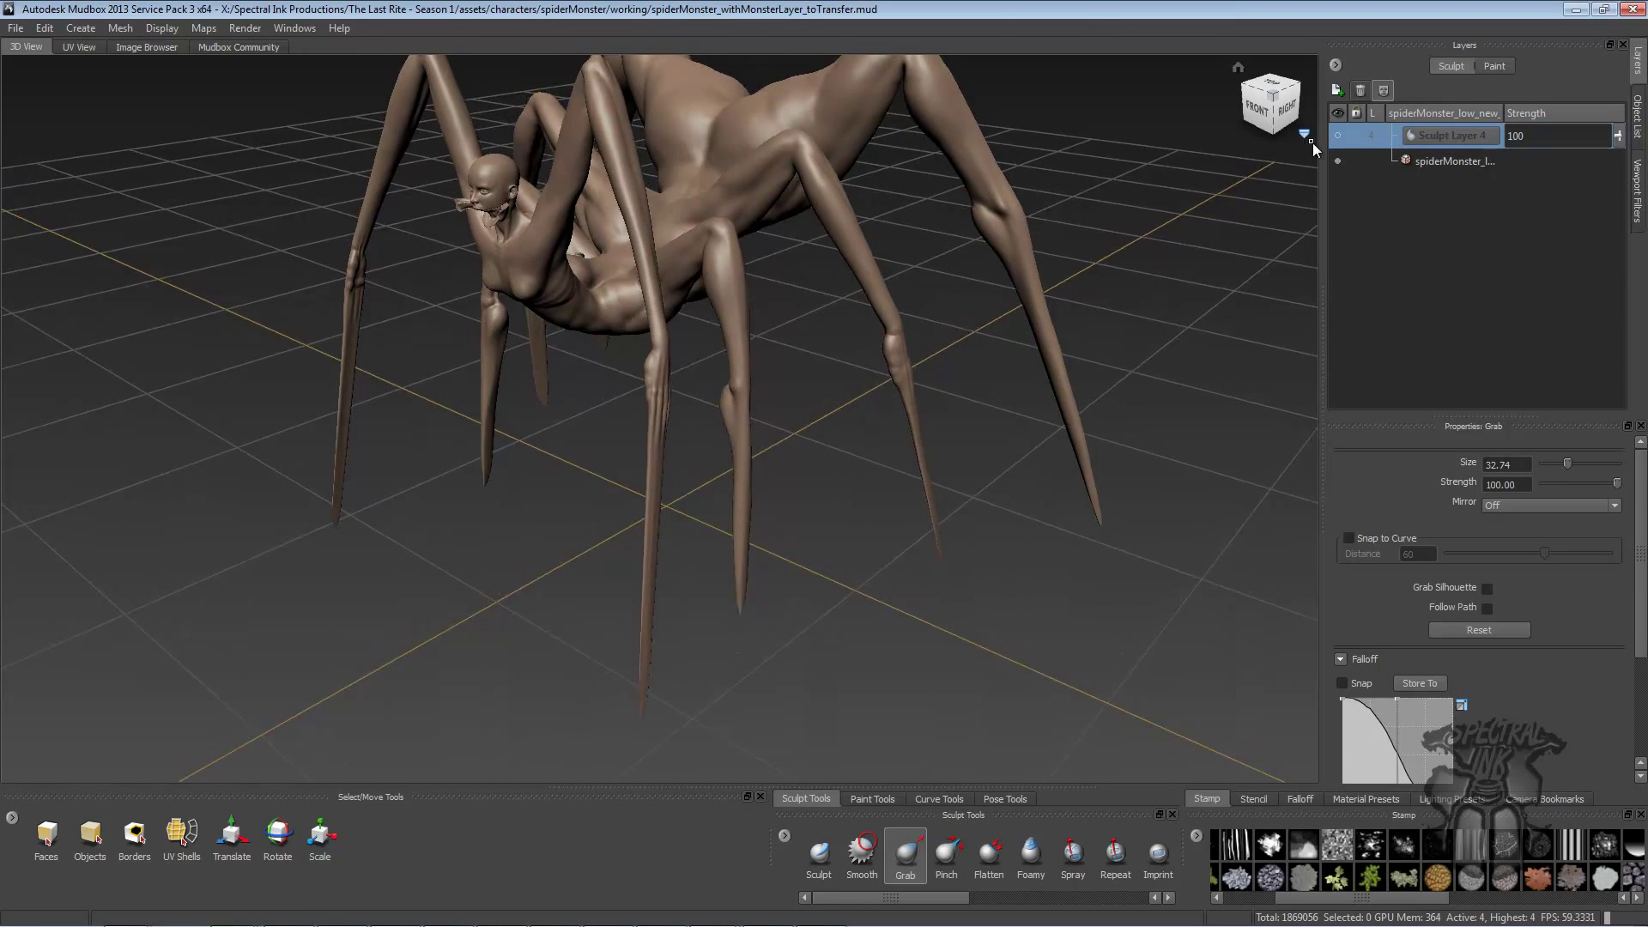
{"action": "left_click", "coordinate": [1338, 135]}
{"action": "left_click_drag", "start_coordinate": [481, 360], "coordinate": [345, 655], "text": "alt"}
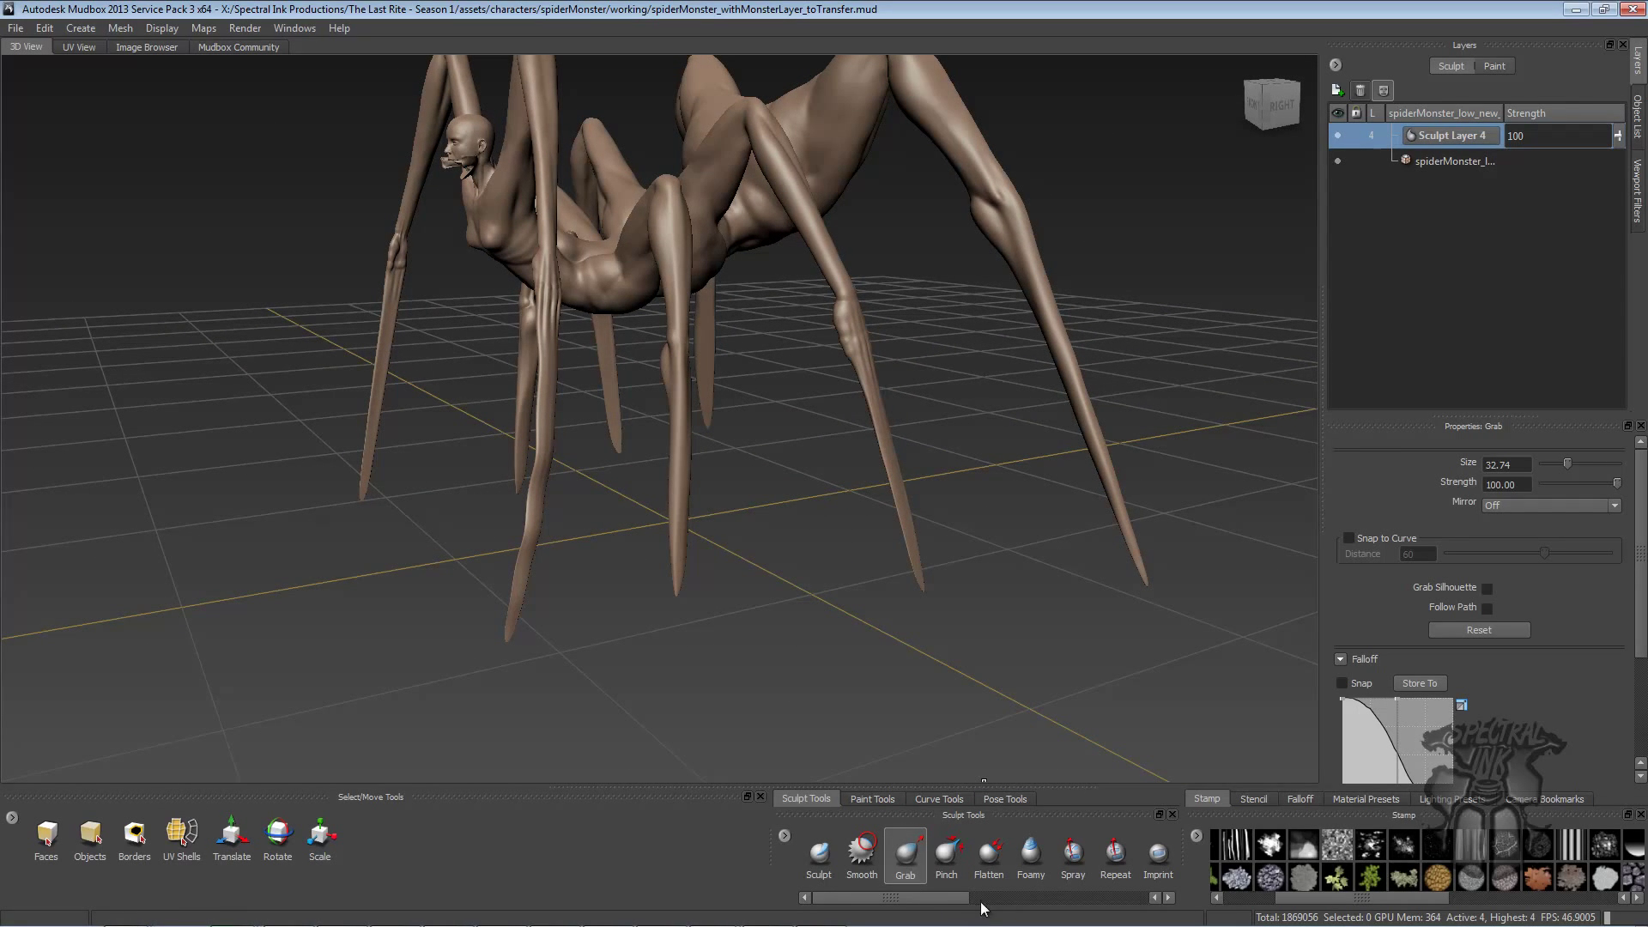
- Thicken the reshaped front leg from the knee to the tip using the Bulge brush at strength 10
{"action": "left_click_drag", "start_coordinate": [962, 912], "coordinate": [1118, 912]}
{"action": "left_click", "coordinate": [1040, 852]}
{"action": "right_click_drag", "start_coordinate": [543, 464], "coordinate": [552, 475], "text": "alt"}
{"action": "left_click", "coordinate": [1492, 484]}
{"action": "type", "text": "10"}
{"action": "key", "text": "Return"}
{"action": "mouse_move", "coordinate": [515, 403]}
{"action": "left_mouse_down", "text": "alt"}
{"action": "mouse_move", "coordinate": [454, 414]}
{"action": "mouse_move", "coordinate": [479, 381]}
{"action": "mouse_move", "coordinate": [442, 623]}
{"action": "left_mouse_up", "text": "alt"}
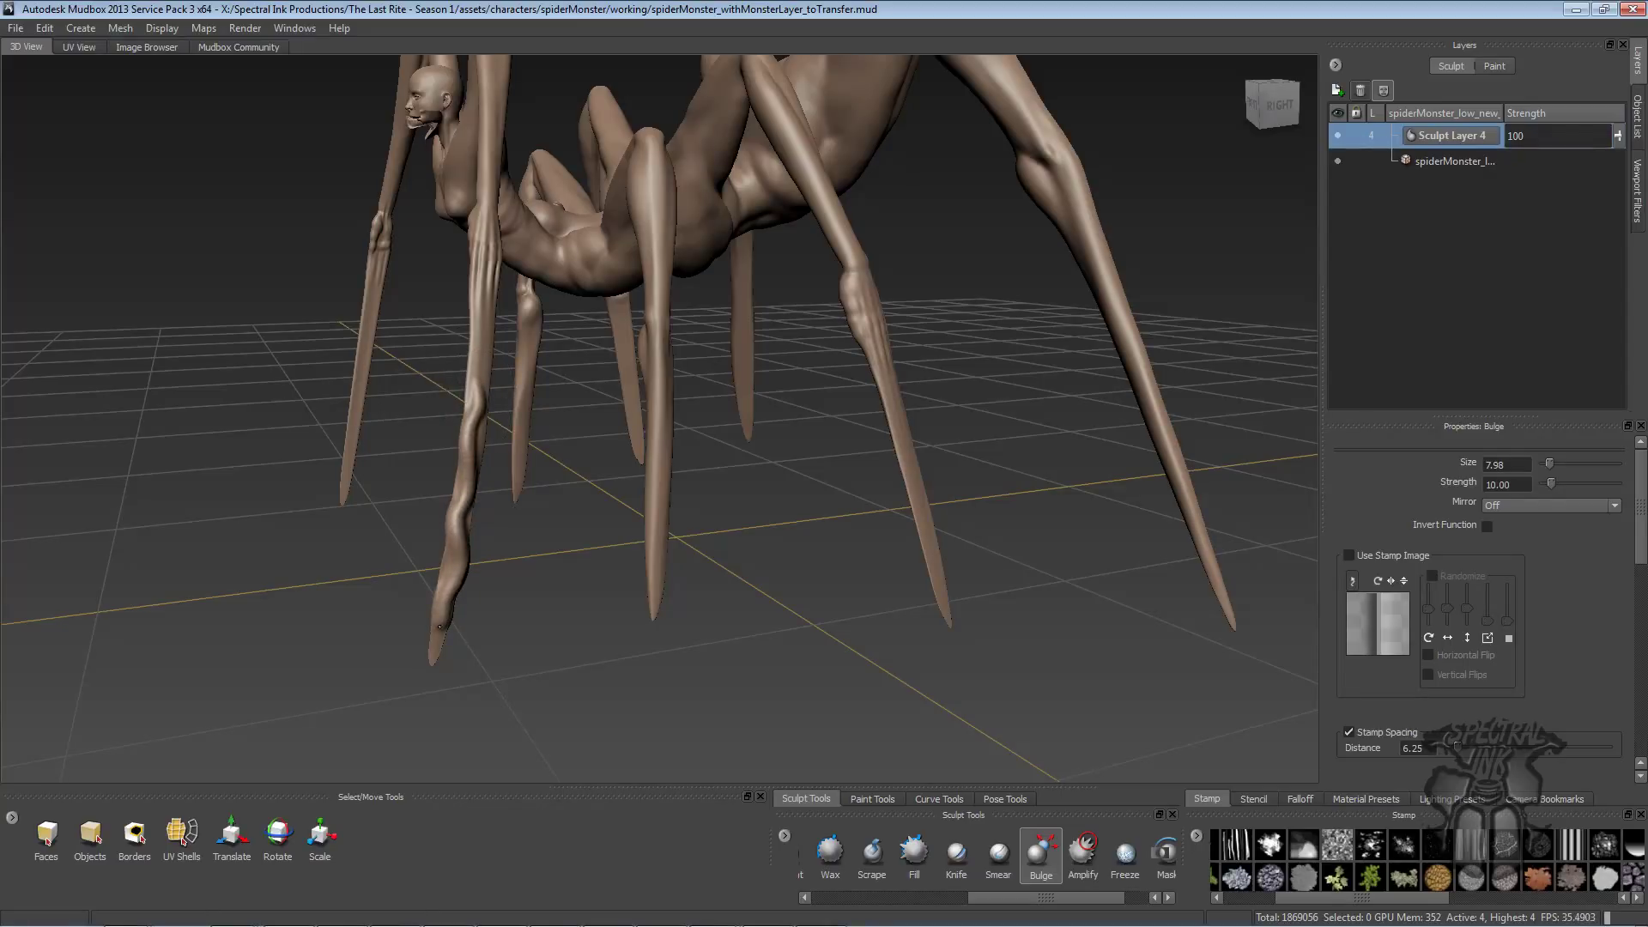
{"action": "left_click_drag", "start_coordinate": [501, 498], "coordinate": [985, 374], "text": "alt"}
{"action": "mouse_move", "coordinate": [1002, 283]}
{"action": "left_mouse_down"}
{"action": "mouse_move", "coordinate": [1040, 557]}
{"action": "mouse_move", "coordinate": [592, 292]}
{"action": "mouse_move", "coordinate": [605, 273]}
{"action": "mouse_move", "coordinate": [627, 412]}
{"action": "left_mouse_up"}
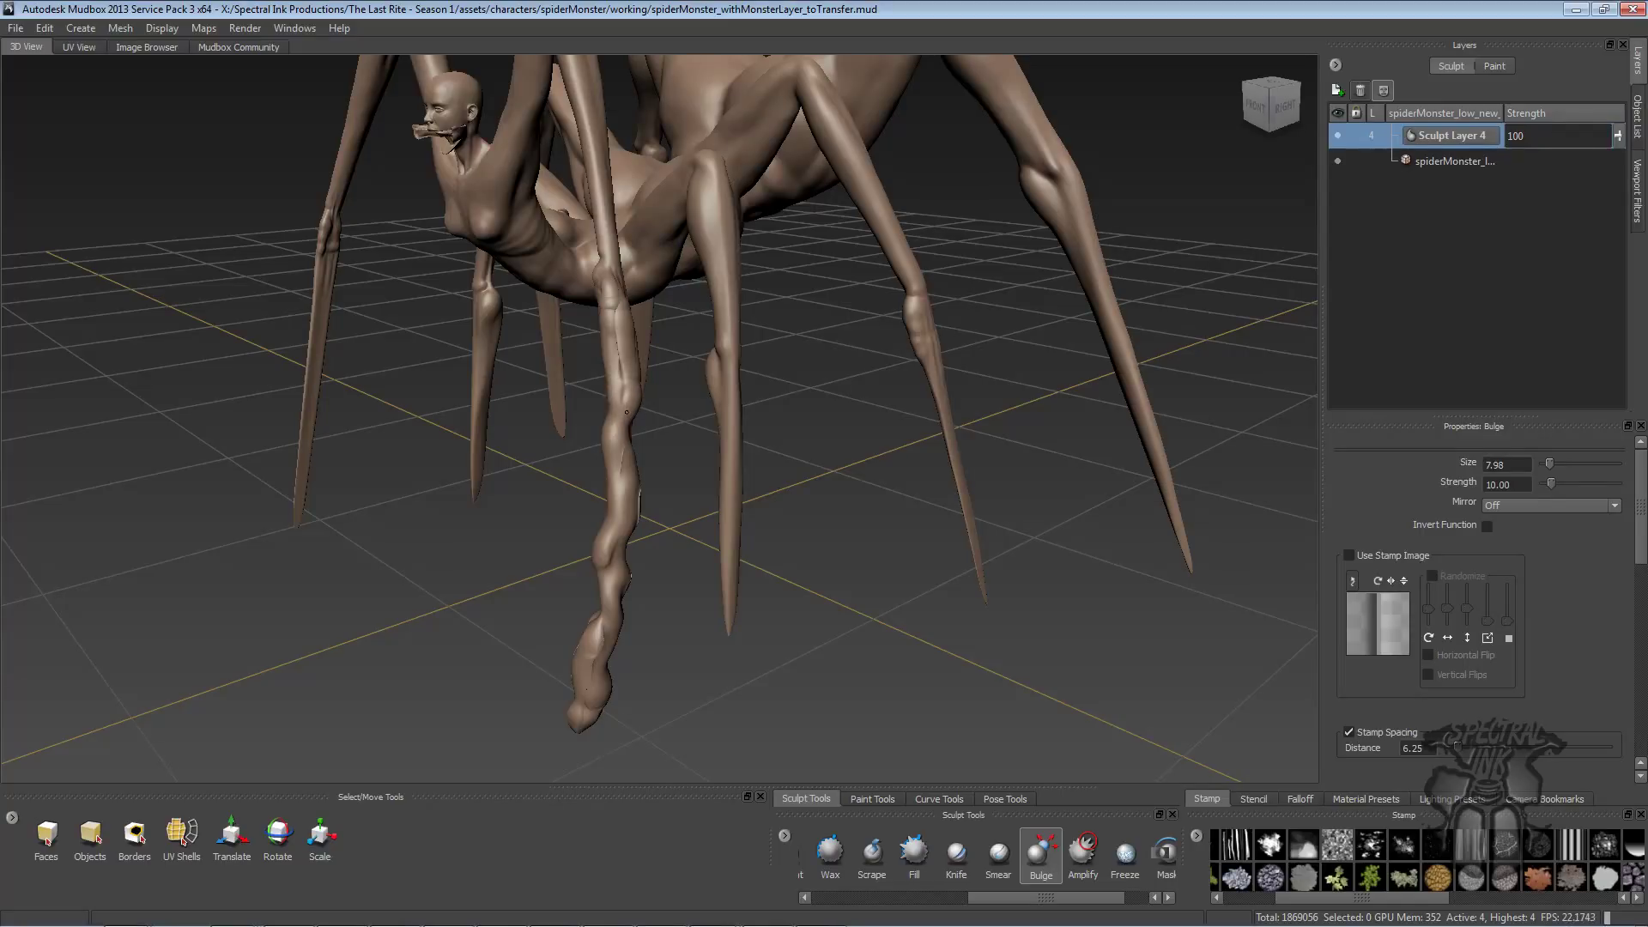
- Smooth the bulged front leg around and just below the knee with the Smooth brush at size 5.08
{"action": "left_click_drag", "start_coordinate": [1047, 896], "coordinate": [891, 897]}
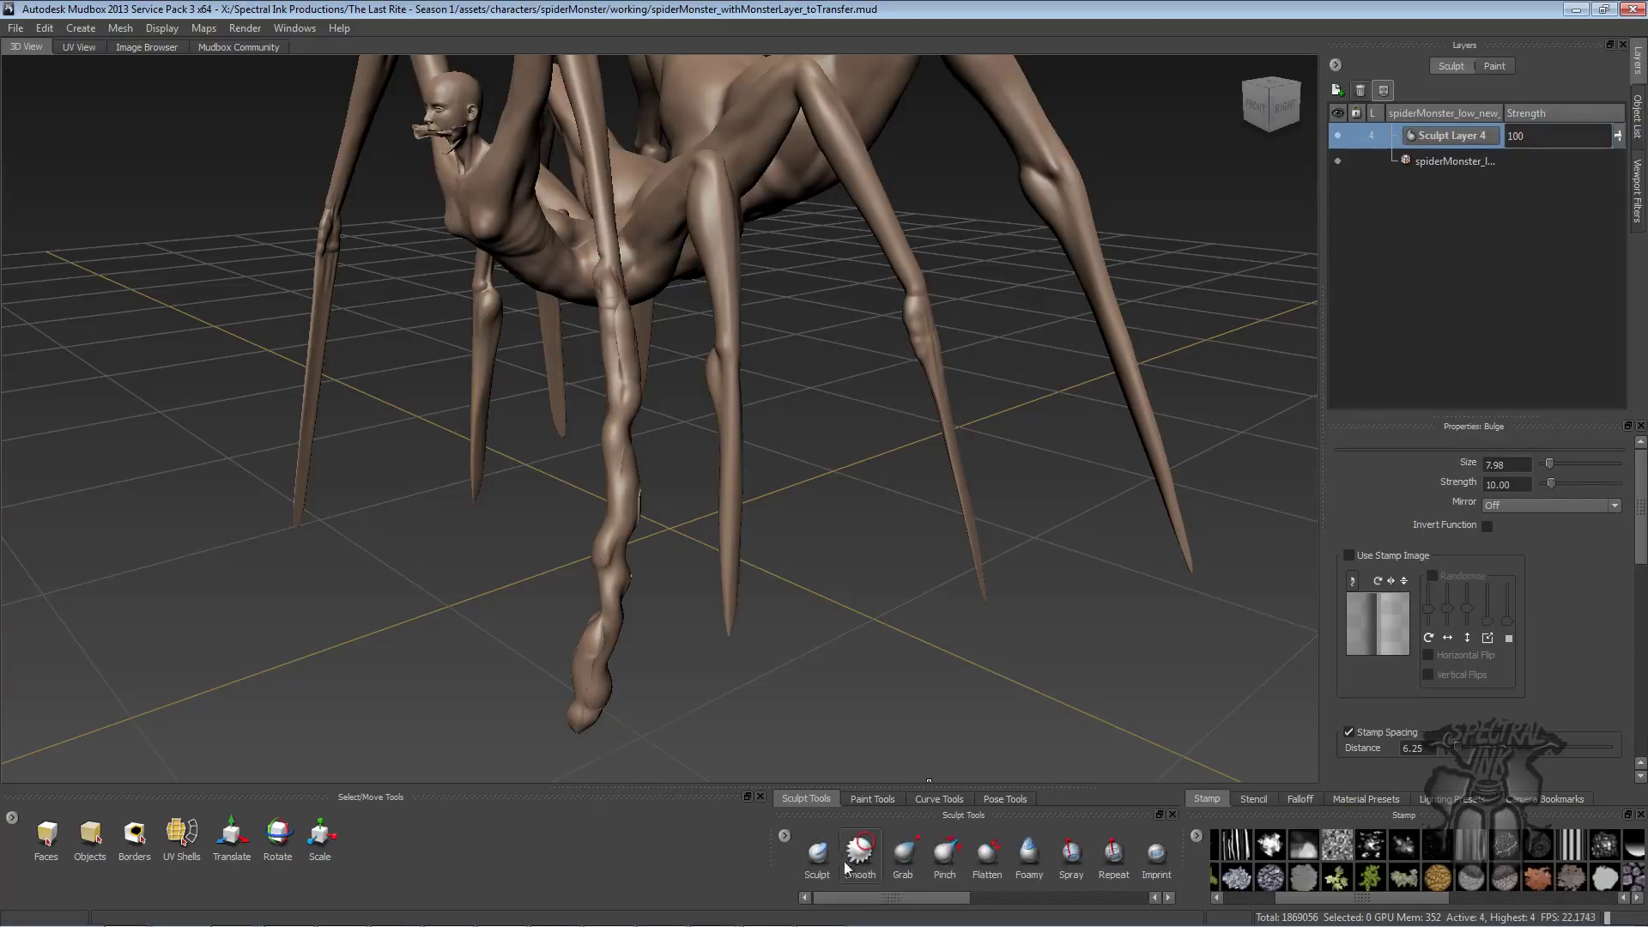
{"action": "left_click", "coordinate": [856, 846]}
{"action": "left_click_drag", "start_coordinate": [704, 447], "coordinate": [441, 424], "text": "alt"}
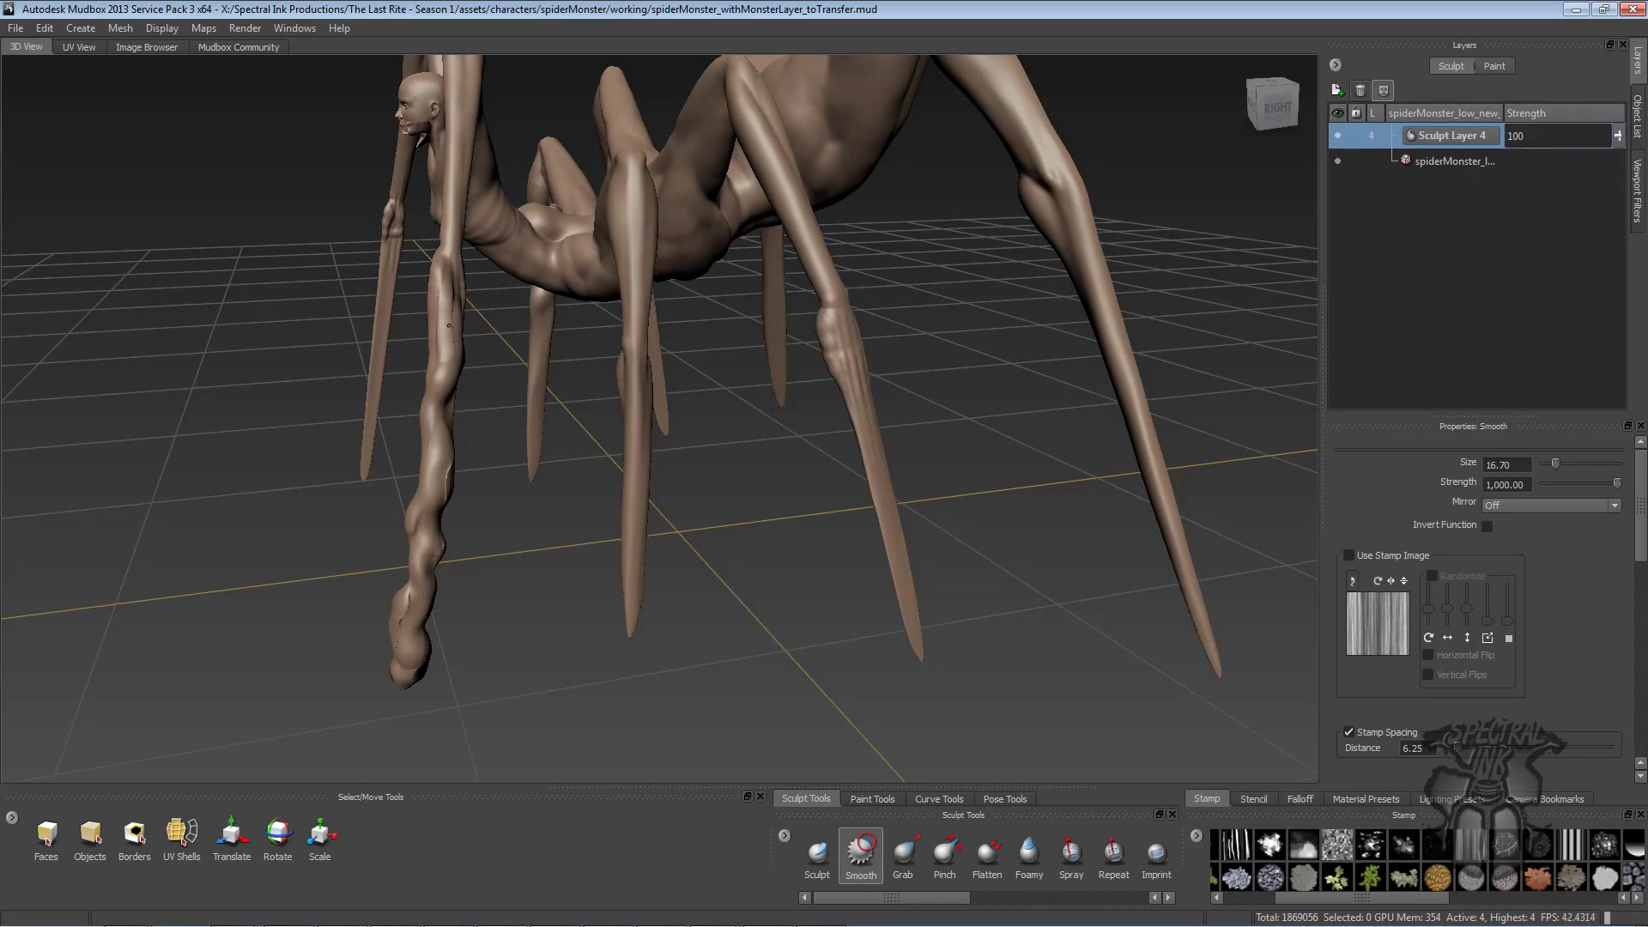
{"action": "right_click_drag", "start_coordinate": [490, 316], "coordinate": [965, 350], "text": "alt"}
{"action": "mouse_move", "coordinate": [965, 350]}
{"action": "left_mouse_down", "text": "alt"}
{"action": "mouse_move", "coordinate": [794, 425]}
{"action": "mouse_move", "coordinate": [840, 369]}
{"action": "mouse_move", "coordinate": [841, 419]}
{"action": "left_mouse_up", "text": "alt"}
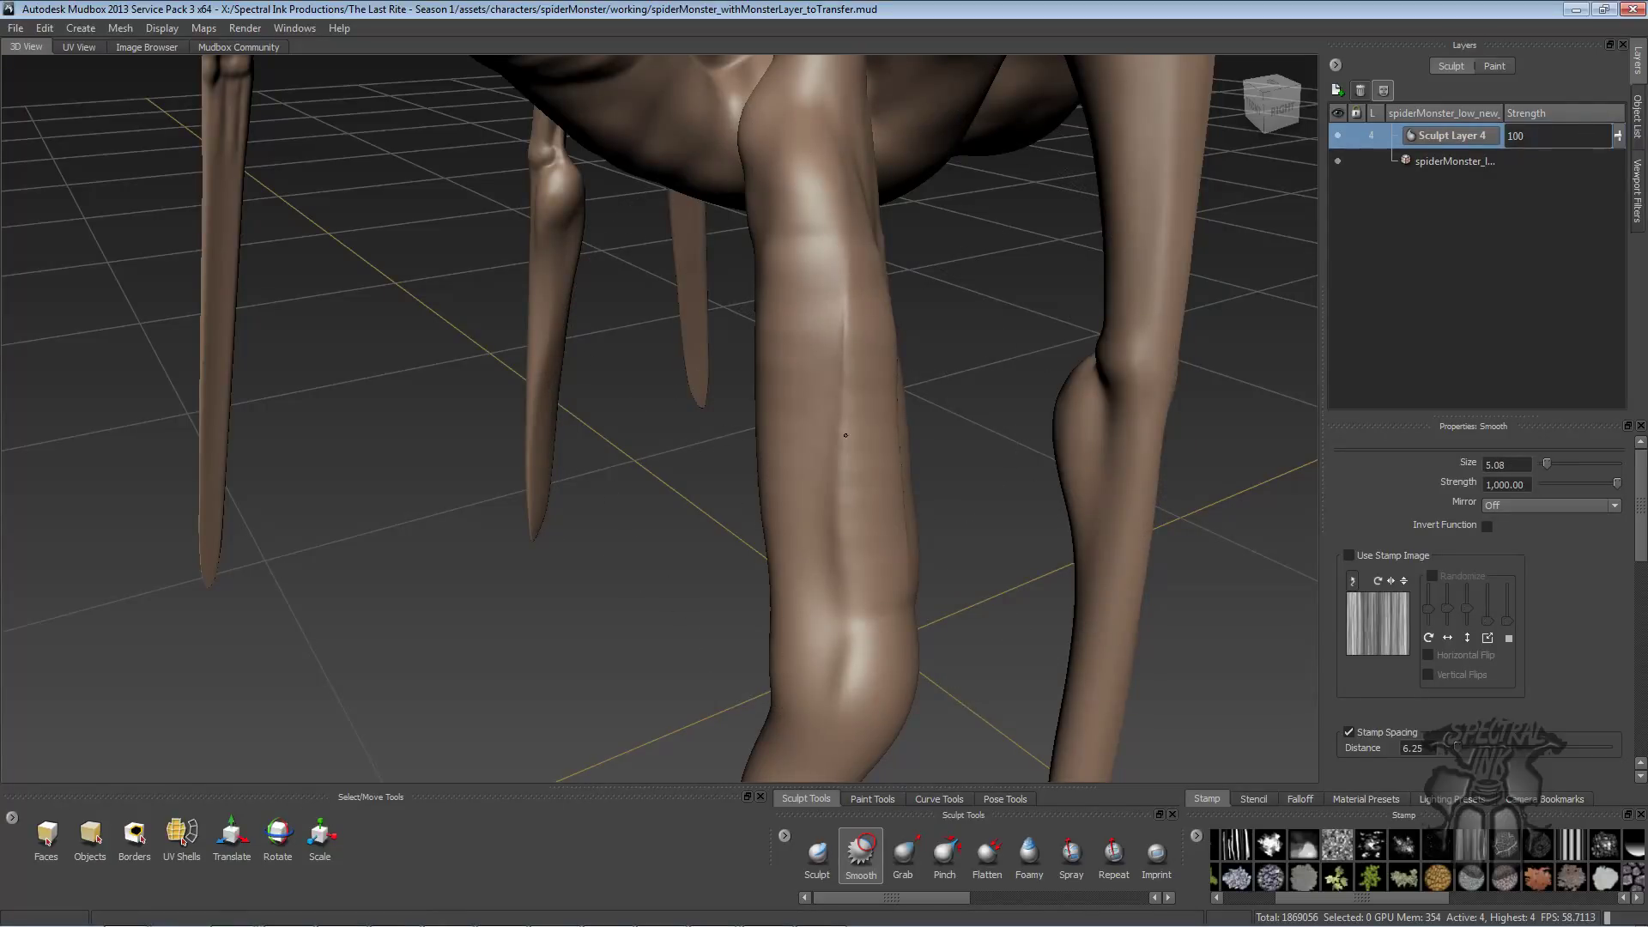
{"action": "left_click_drag", "start_coordinate": [845, 435], "coordinate": [893, 429], "text": "alt"}
{"action": "left_click_drag", "start_coordinate": [611, 352], "coordinate": [600, 425]}
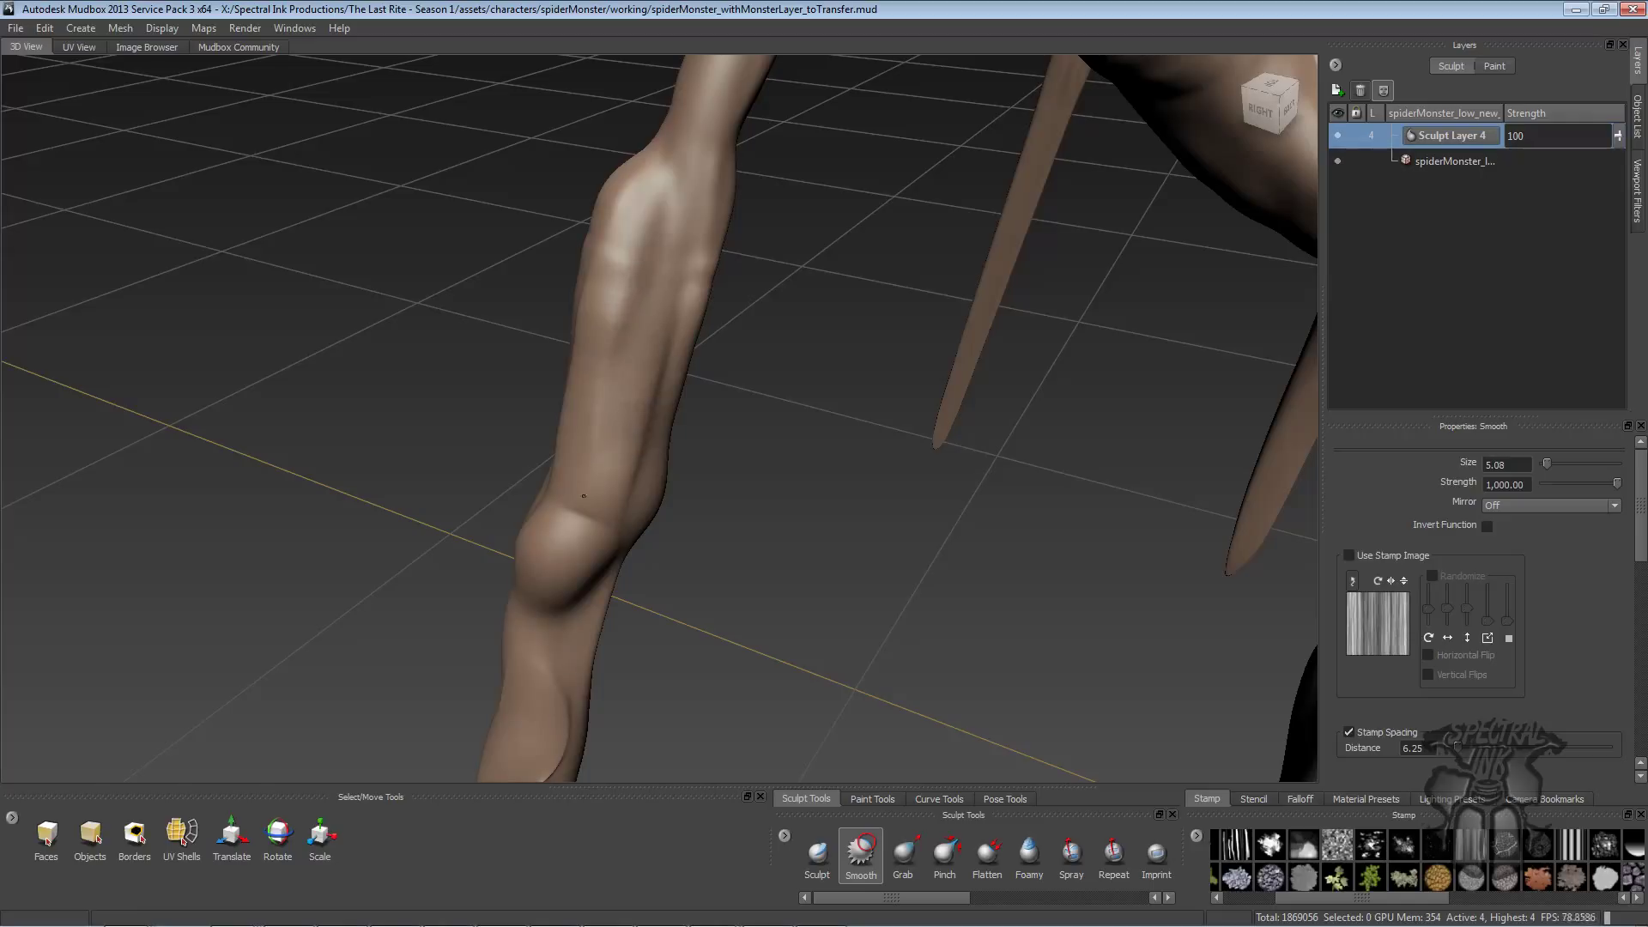
- Smooth the lumpy lower part of the front leg down to its tip, enlarging the Smooth brush to size 9.91
{"action": "left_click_drag", "start_coordinate": [566, 729], "coordinate": [573, 624], "text": "alt"}
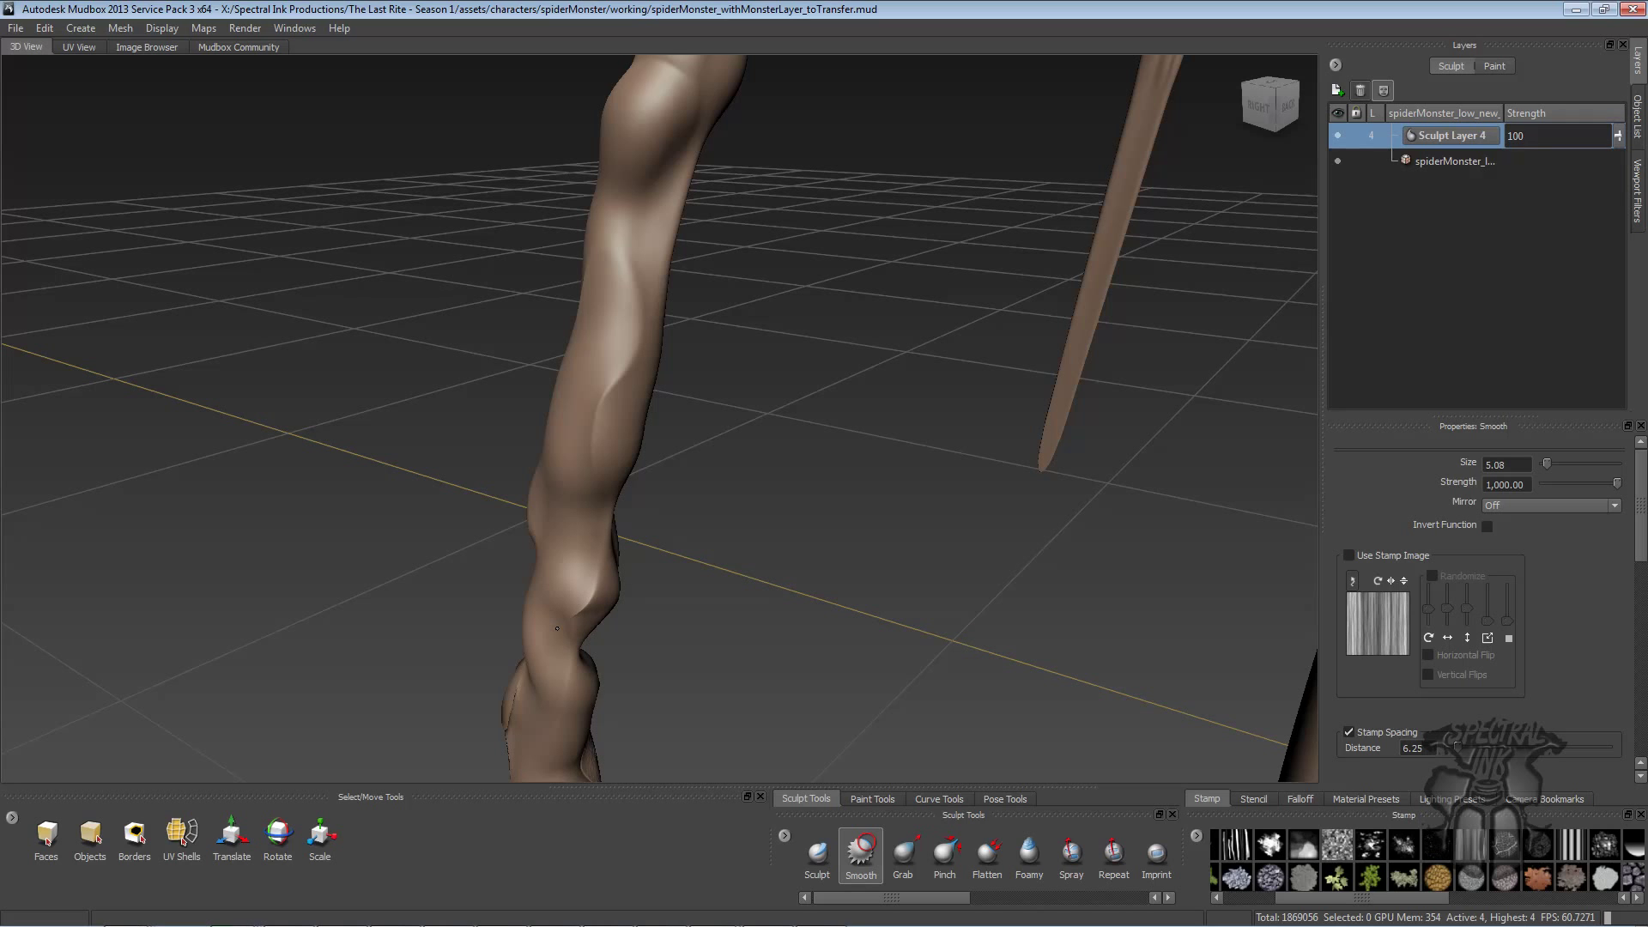
{"action": "mouse_move", "coordinate": [557, 629]}
{"action": "left_mouse_down", "text": "alt"}
{"action": "mouse_move", "coordinate": [689, 528]}
{"action": "mouse_move", "coordinate": [758, 544]}
{"action": "mouse_move", "coordinate": [708, 544]}
{"action": "left_mouse_up", "text": "alt"}
{"action": "key", "text": "b"}
{"action": "mouse_move", "coordinate": [714, 420]}
{"action": "left_mouse_down"}
{"action": "mouse_move", "coordinate": [686, 557]}
{"action": "mouse_move", "coordinate": [710, 647]}
{"action": "mouse_move", "coordinate": [696, 649]}
{"action": "left_mouse_up"}
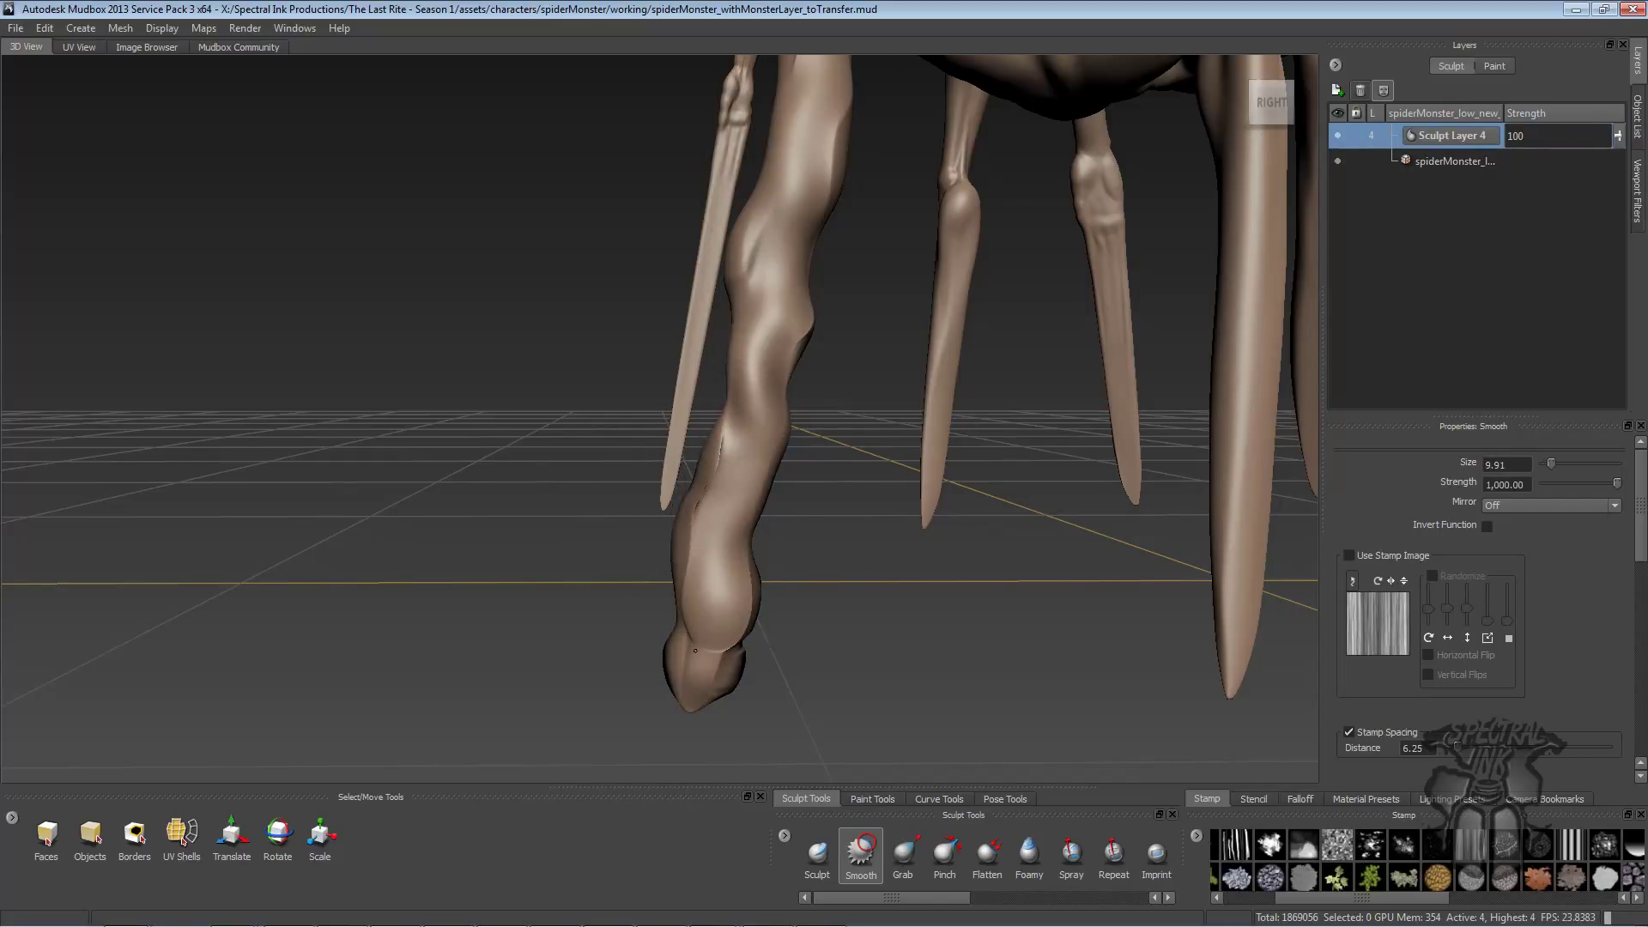
{"action": "left_click_drag", "start_coordinate": [696, 650], "coordinate": [987, 523], "text": "alt"}
{"action": "mouse_move", "coordinate": [933, 467]}
{"action": "left_mouse_down"}
{"action": "mouse_move", "coordinate": [925, 659]}
{"action": "mouse_move", "coordinate": [917, 317]}
{"action": "mouse_move", "coordinate": [885, 228]}
{"action": "left_mouse_up"}
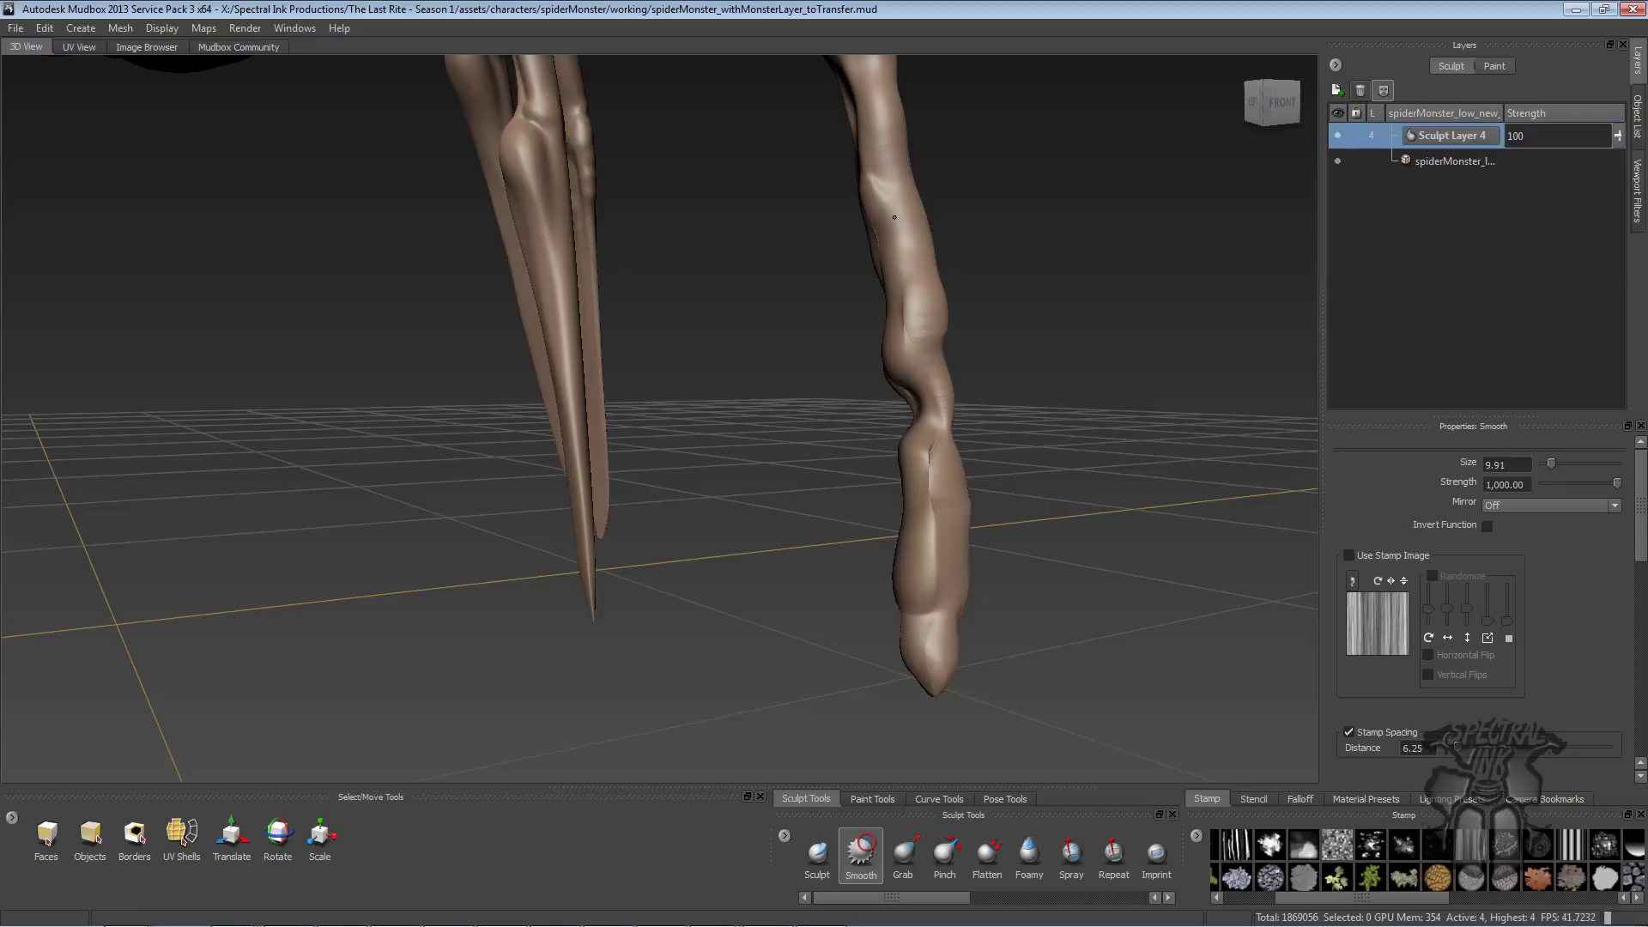
- Thicken the front leg's knee and lower section further with the Bulge brush and smooth out the added volume
{"action": "left_click_drag", "start_coordinate": [891, 897], "coordinate": [1034, 893]}
{"action": "left_click", "coordinate": [1114, 857]}
{"action": "mouse_move", "coordinate": [1041, 673]}
{"action": "left_mouse_down", "text": "alt"}
{"action": "mouse_move", "coordinate": [765, 415]}
{"action": "mouse_move", "coordinate": [703, 436]}
{"action": "mouse_move", "coordinate": [829, 262]}
{"action": "left_mouse_up", "text": "alt"}
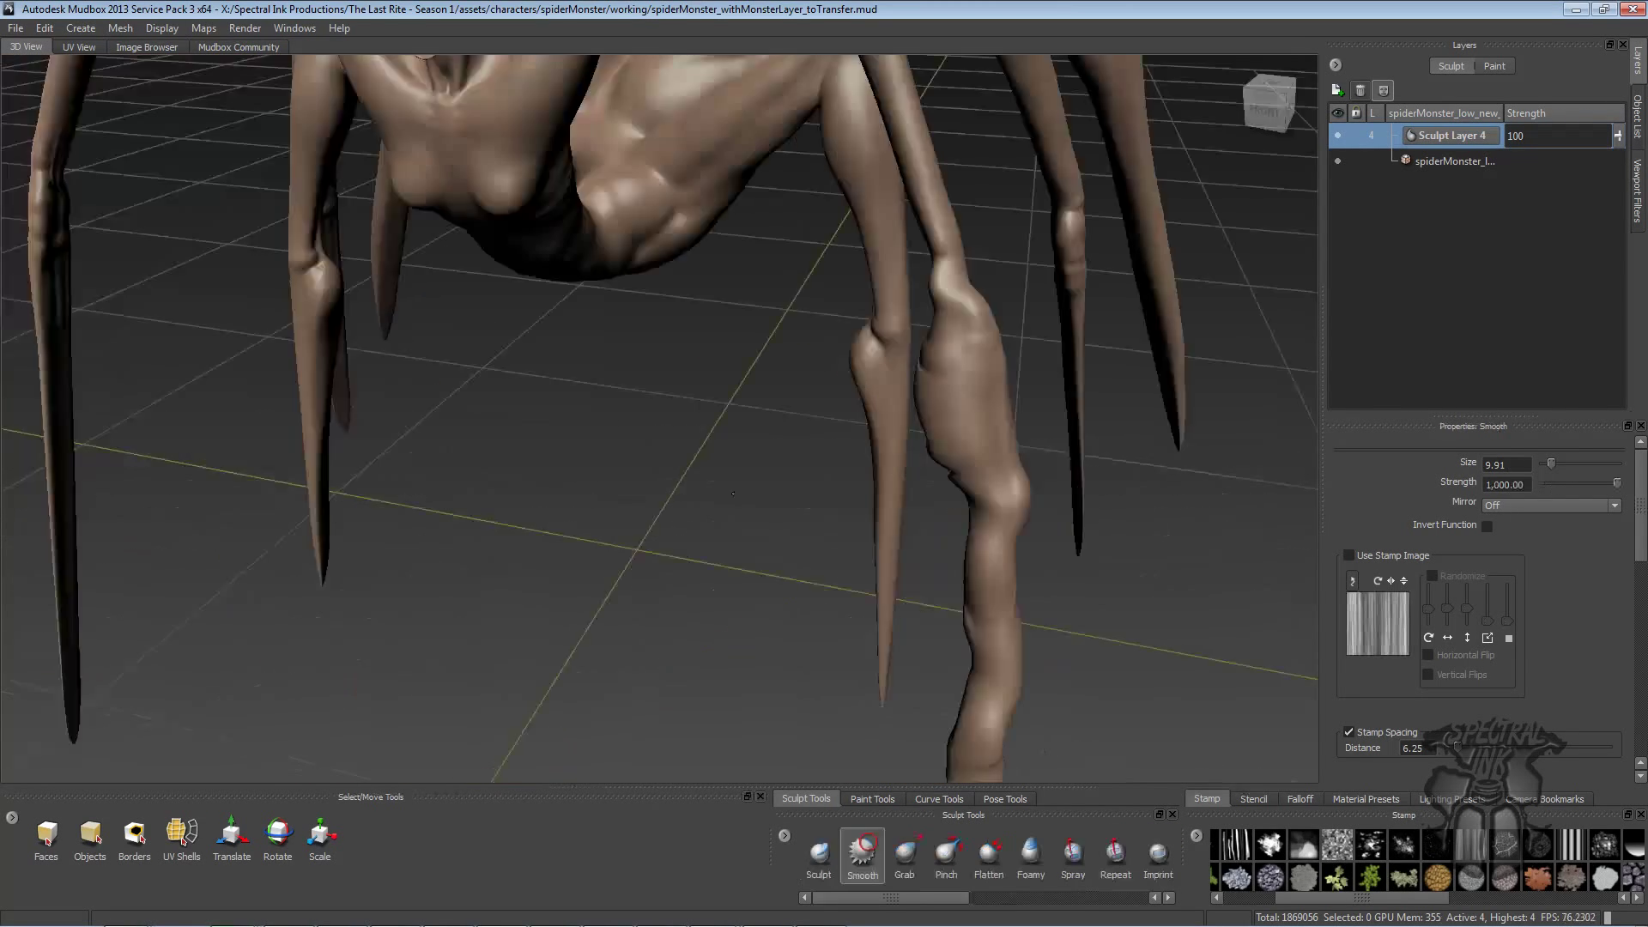
{"action": "left_click_drag", "start_coordinate": [901, 420], "coordinate": [772, 605], "text": "alt"}
- Thicken the front leg's segment above the knee with the Bulge brush at size 9.91 and strength 10
{"action": "left_click_drag", "start_coordinate": [908, 894], "coordinate": [1069, 888]}
{"action": "left_click", "coordinate": [1030, 831]}
{"action": "mouse_move", "coordinate": [704, 412]}
{"action": "left_mouse_down", "text": "alt"}
{"action": "mouse_move", "coordinate": [623, 181]}
{"action": "mouse_move", "coordinate": [632, 547]}
{"action": "left_mouse_up", "text": "alt"}
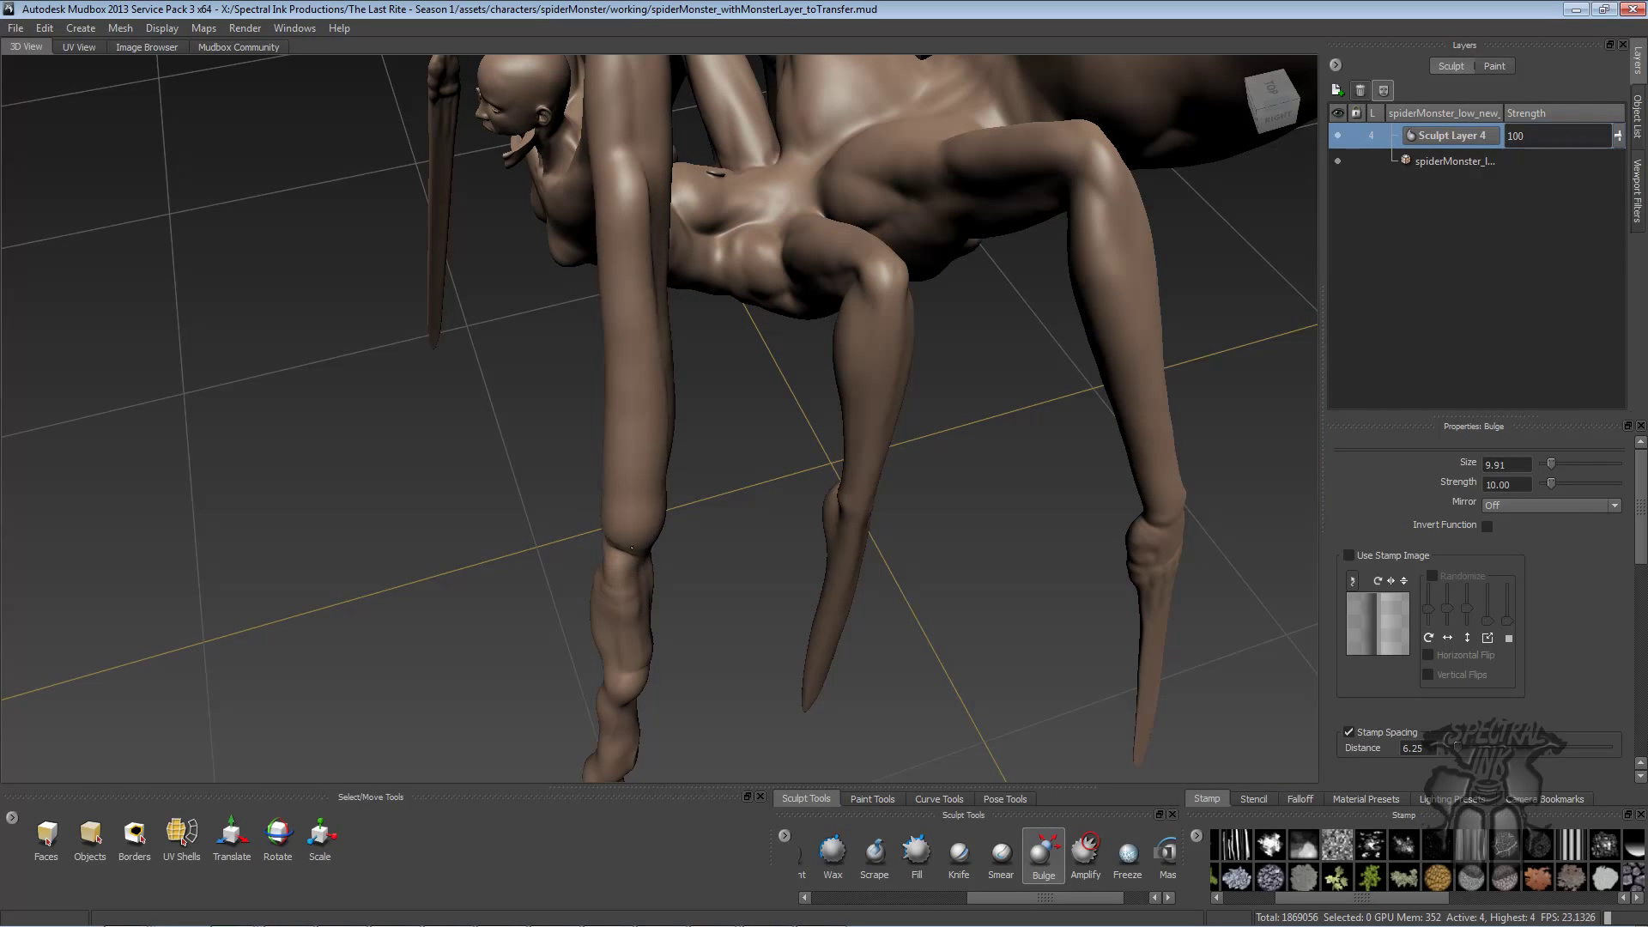
{"action": "mouse_move", "coordinate": [651, 502]}
{"action": "left_mouse_down", "text": "alt"}
{"action": "mouse_move", "coordinate": [646, 219]}
{"action": "mouse_move", "coordinate": [546, 447]}
{"action": "mouse_move", "coordinate": [638, 219]}
{"action": "left_mouse_up", "text": "alt"}
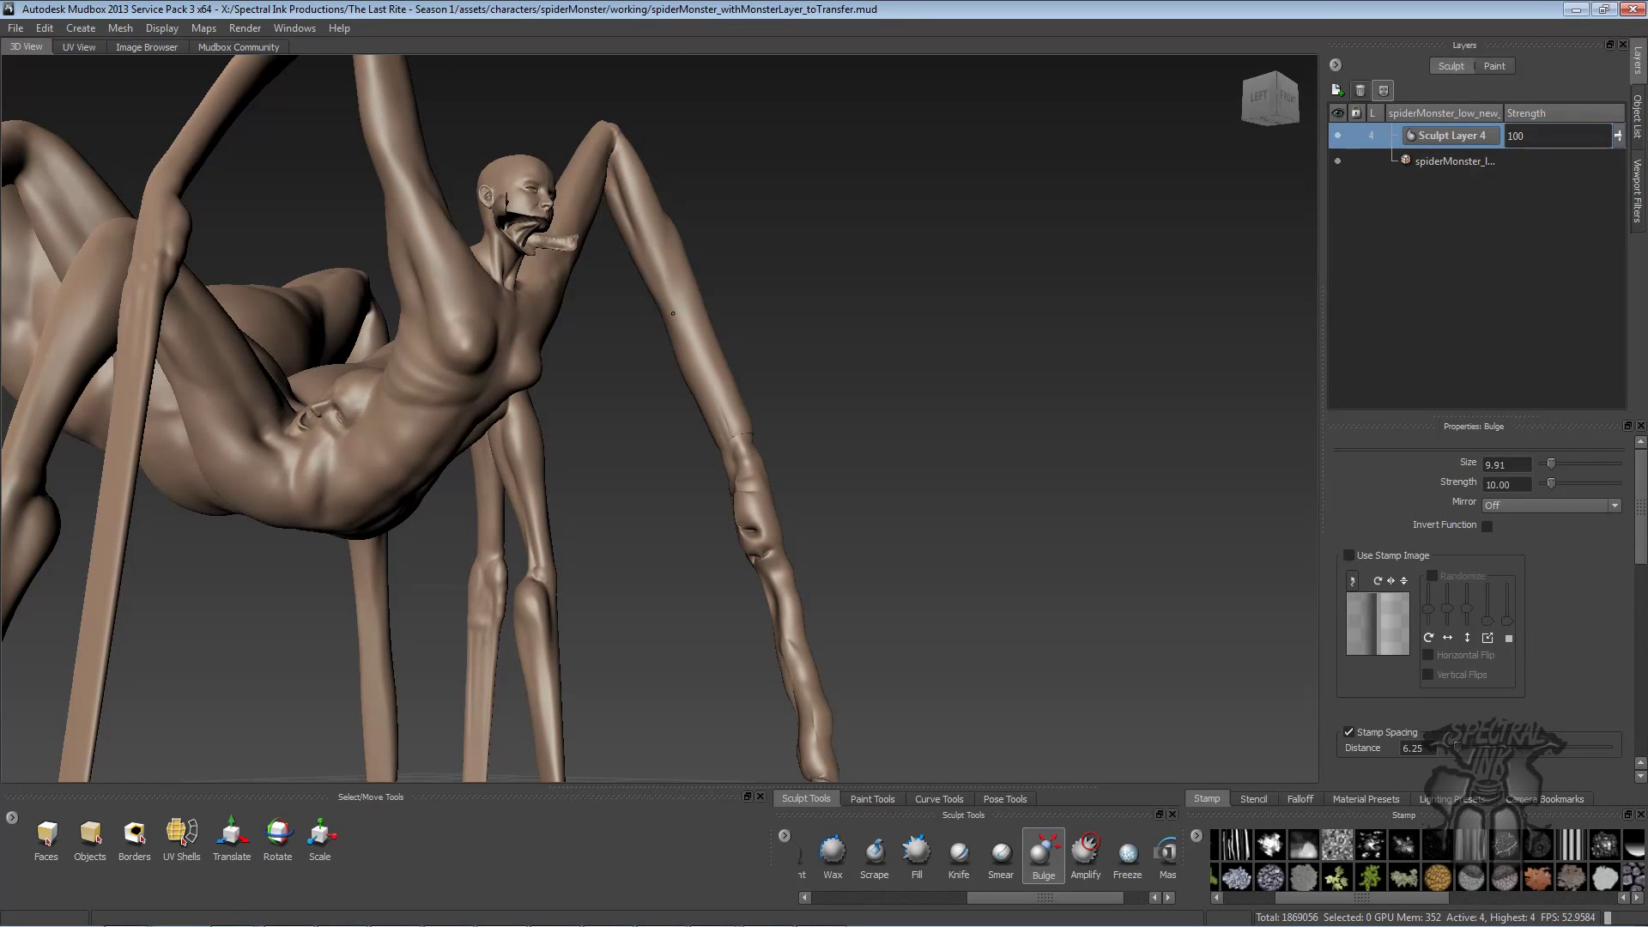
{"action": "mouse_move", "coordinate": [674, 296]}
{"action": "left_mouse_down"}
{"action": "mouse_move", "coordinate": [642, 216]}
{"action": "mouse_move", "coordinate": [729, 451]}
{"action": "left_mouse_up"}
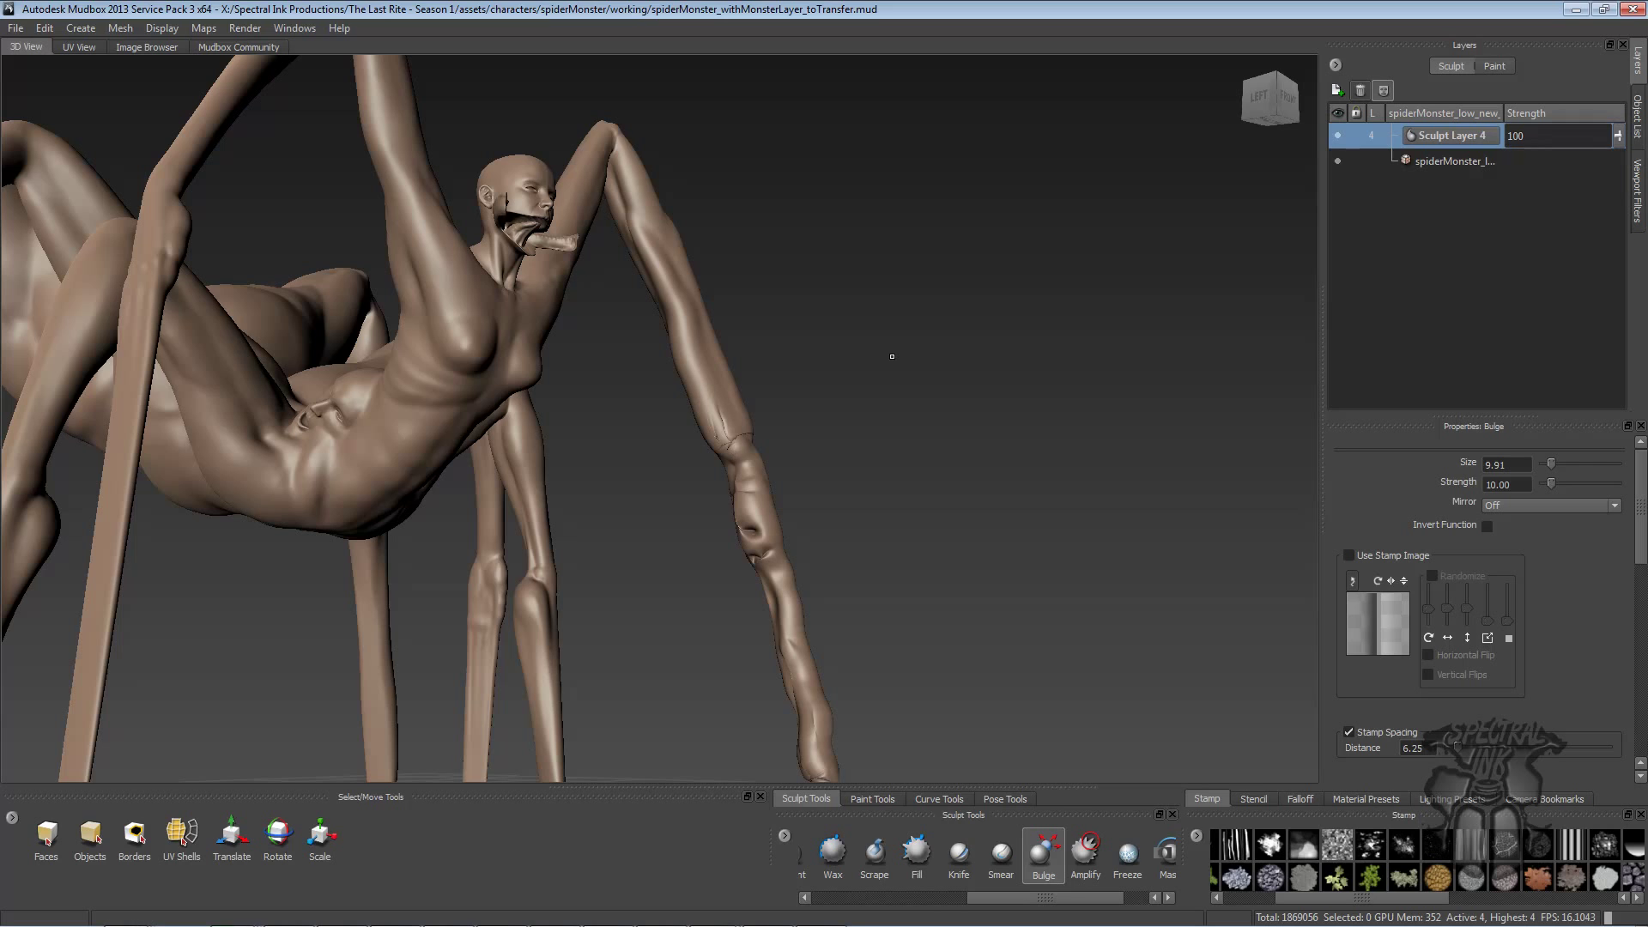
{"action": "left_click_drag", "start_coordinate": [892, 356], "coordinate": [826, 412], "text": "alt"}
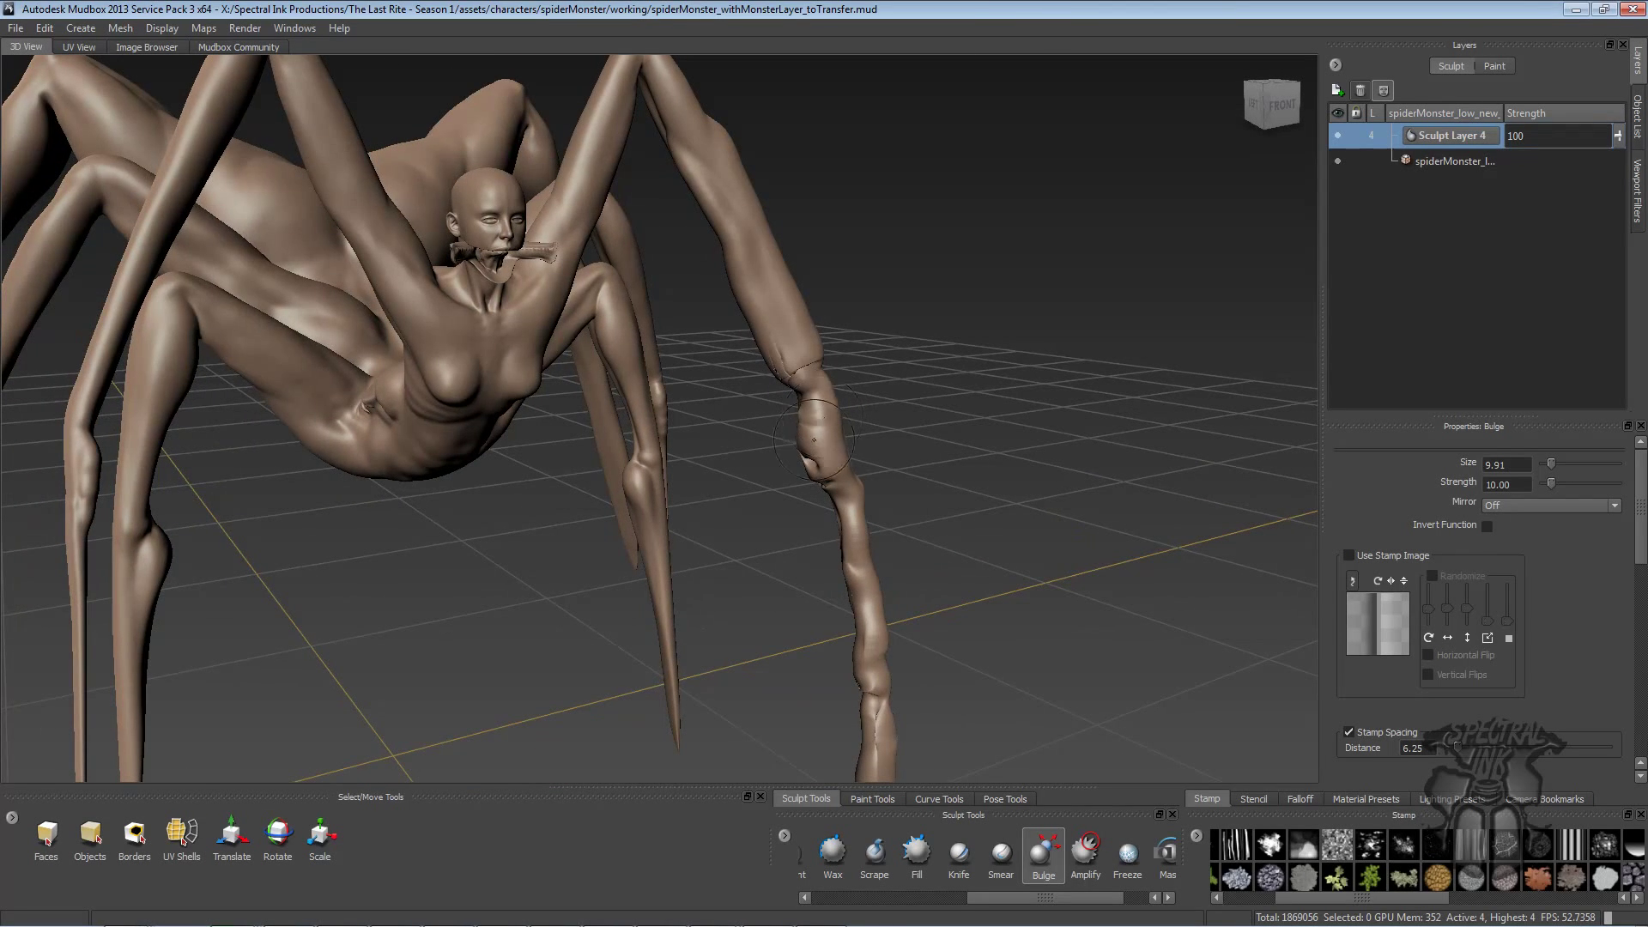
- Smooth the creases around the front leg's knee joint with the Smooth brush at size 15.55
{"action": "left_click_drag", "start_coordinate": [997, 894], "coordinate": [842, 894]}
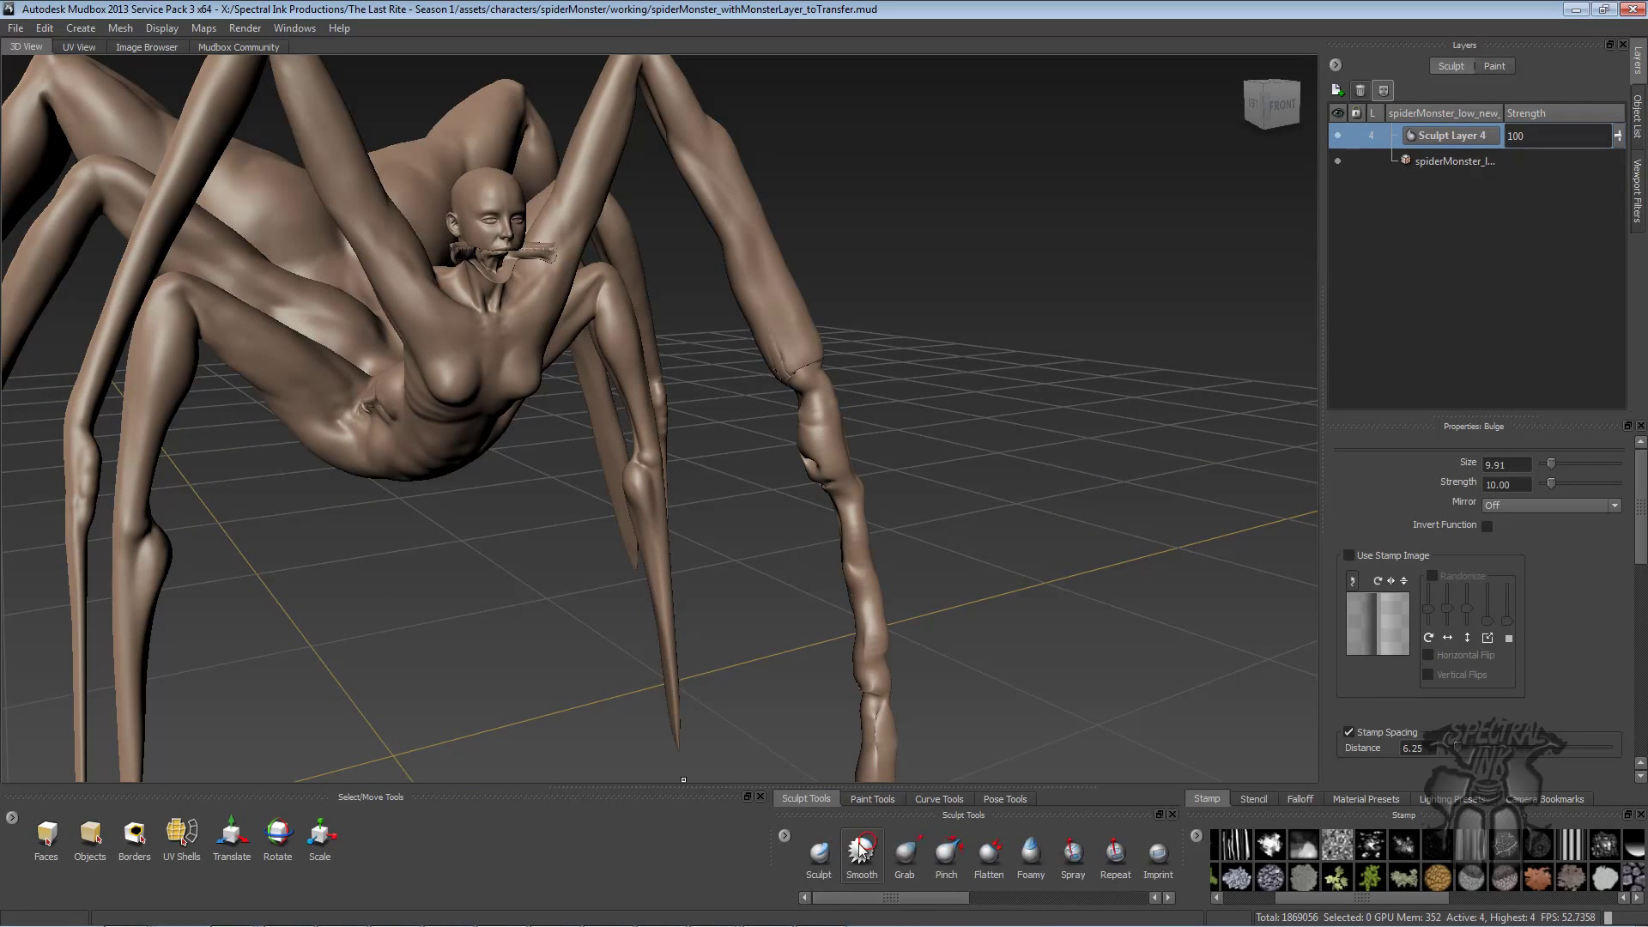
{"action": "left_click", "coordinate": [862, 851]}
{"action": "mouse_move", "coordinate": [798, 378]}
{"action": "left_mouse_down"}
{"action": "mouse_move", "coordinate": [782, 374]}
{"action": "mouse_move", "coordinate": [801, 360]}
{"action": "left_mouse_up"}
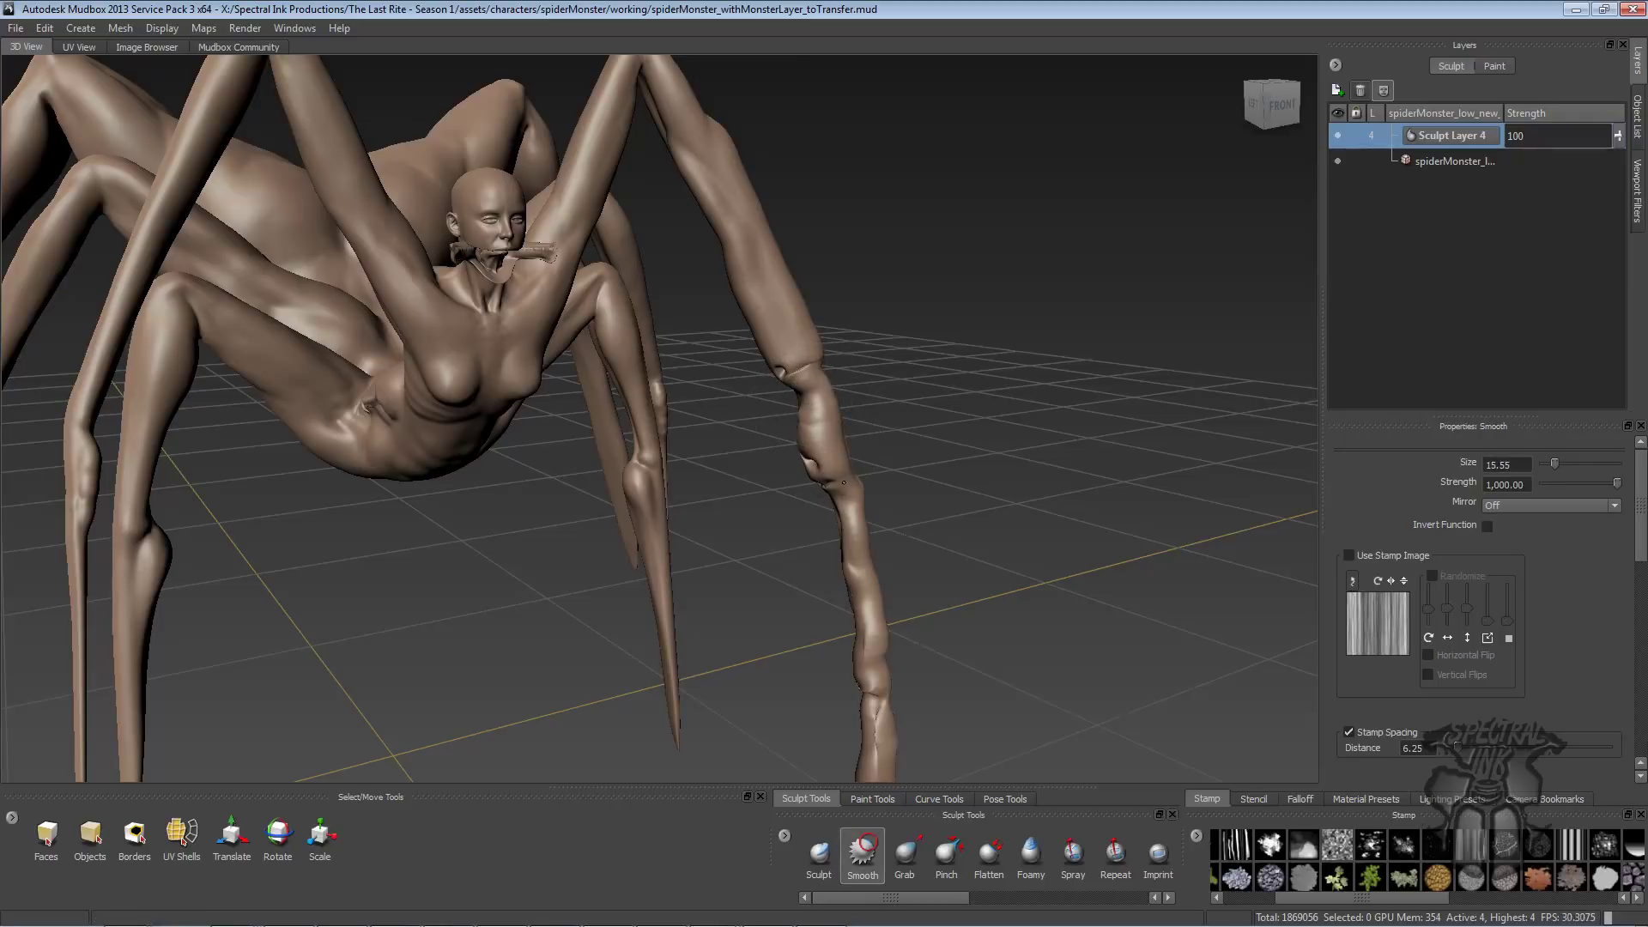
{"action": "mouse_move", "coordinate": [843, 484]}
{"action": "left_mouse_down", "text": "alt"}
{"action": "mouse_move", "coordinate": [979, 394]}
{"action": "mouse_move", "coordinate": [938, 364]}
{"action": "left_mouse_up", "text": "alt"}
{"action": "right_click_drag", "start_coordinate": [937, 364], "coordinate": [1008, 361], "text": "alt"}
{"action": "mouse_move", "coordinate": [1008, 360]}
{"action": "left_mouse_down", "text": "alt"}
{"action": "mouse_move", "coordinate": [931, 383]}
{"action": "mouse_move", "coordinate": [962, 431]}
{"action": "mouse_move", "coordinate": [921, 144]}
{"action": "mouse_move", "coordinate": [1015, 250]}
{"action": "mouse_move", "coordinate": [973, 131]}
{"action": "left_mouse_up", "text": "alt"}
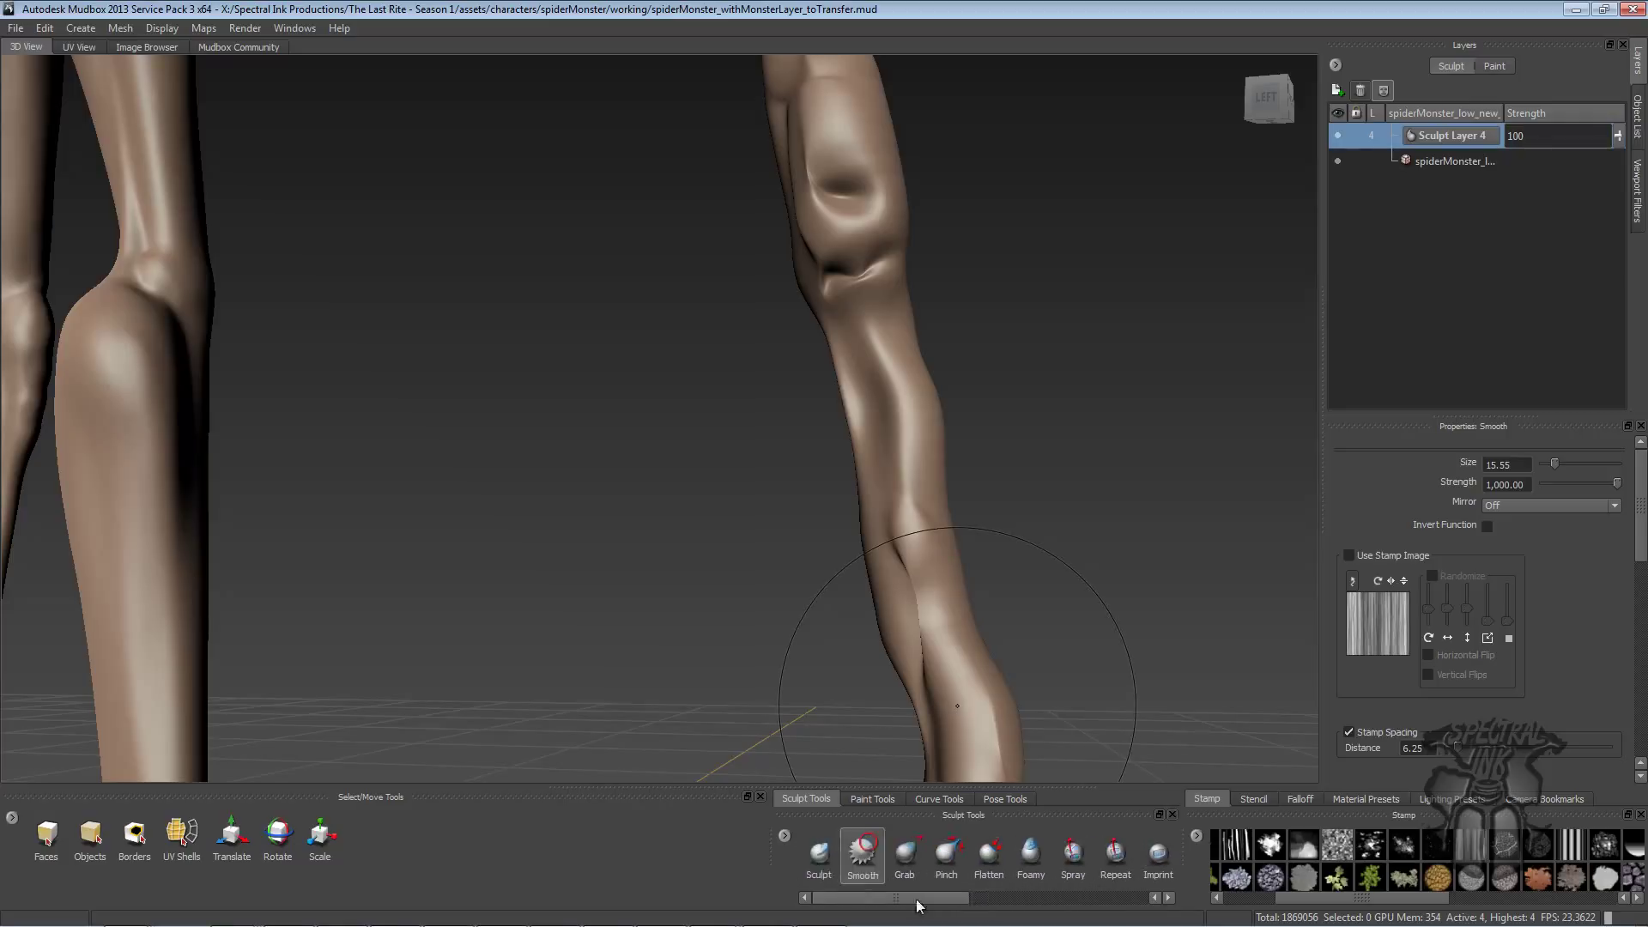
- Inflate the front leg's lower segment with the Bulge brush at size 15.55, and show the armored Group2 mesh again
{"action": "mouse_move", "coordinate": [934, 896]}
{"action": "left_mouse_down"}
{"action": "mouse_move", "coordinate": [1061, 872]}
{"action": "mouse_move", "coordinate": [1059, 887]}
{"action": "mouse_move", "coordinate": [1080, 856]}
{"action": "left_mouse_up"}
{"action": "left_click", "coordinate": [1065, 852]}
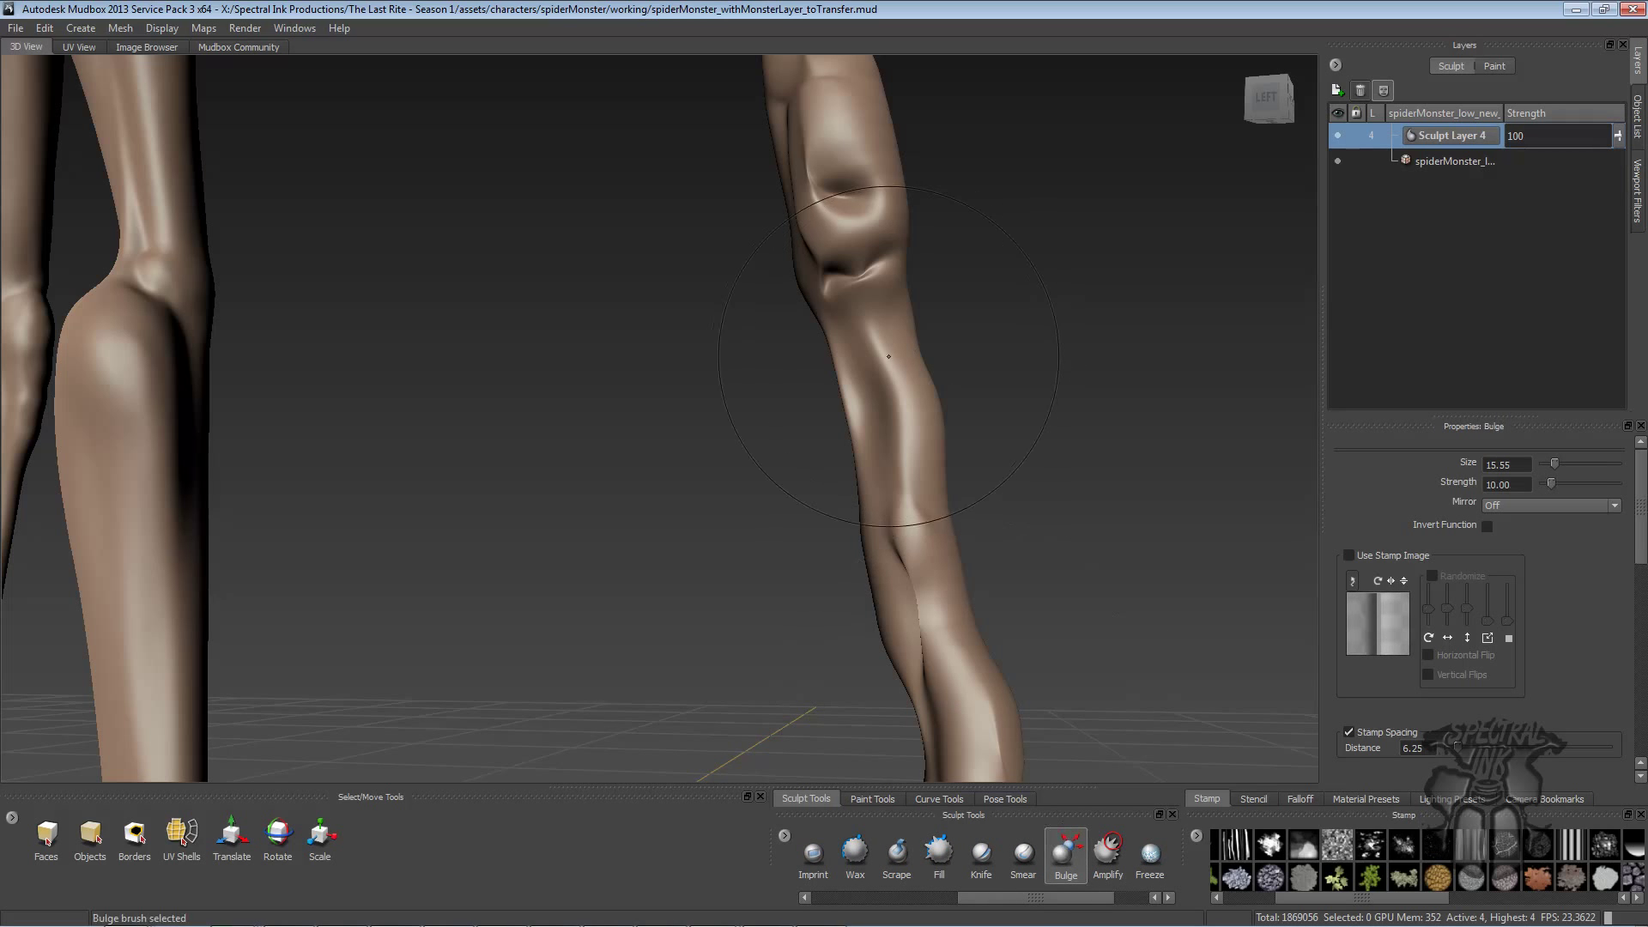
{"action": "left_click_drag", "start_coordinate": [878, 378], "coordinate": [626, 280], "text": "alt"}
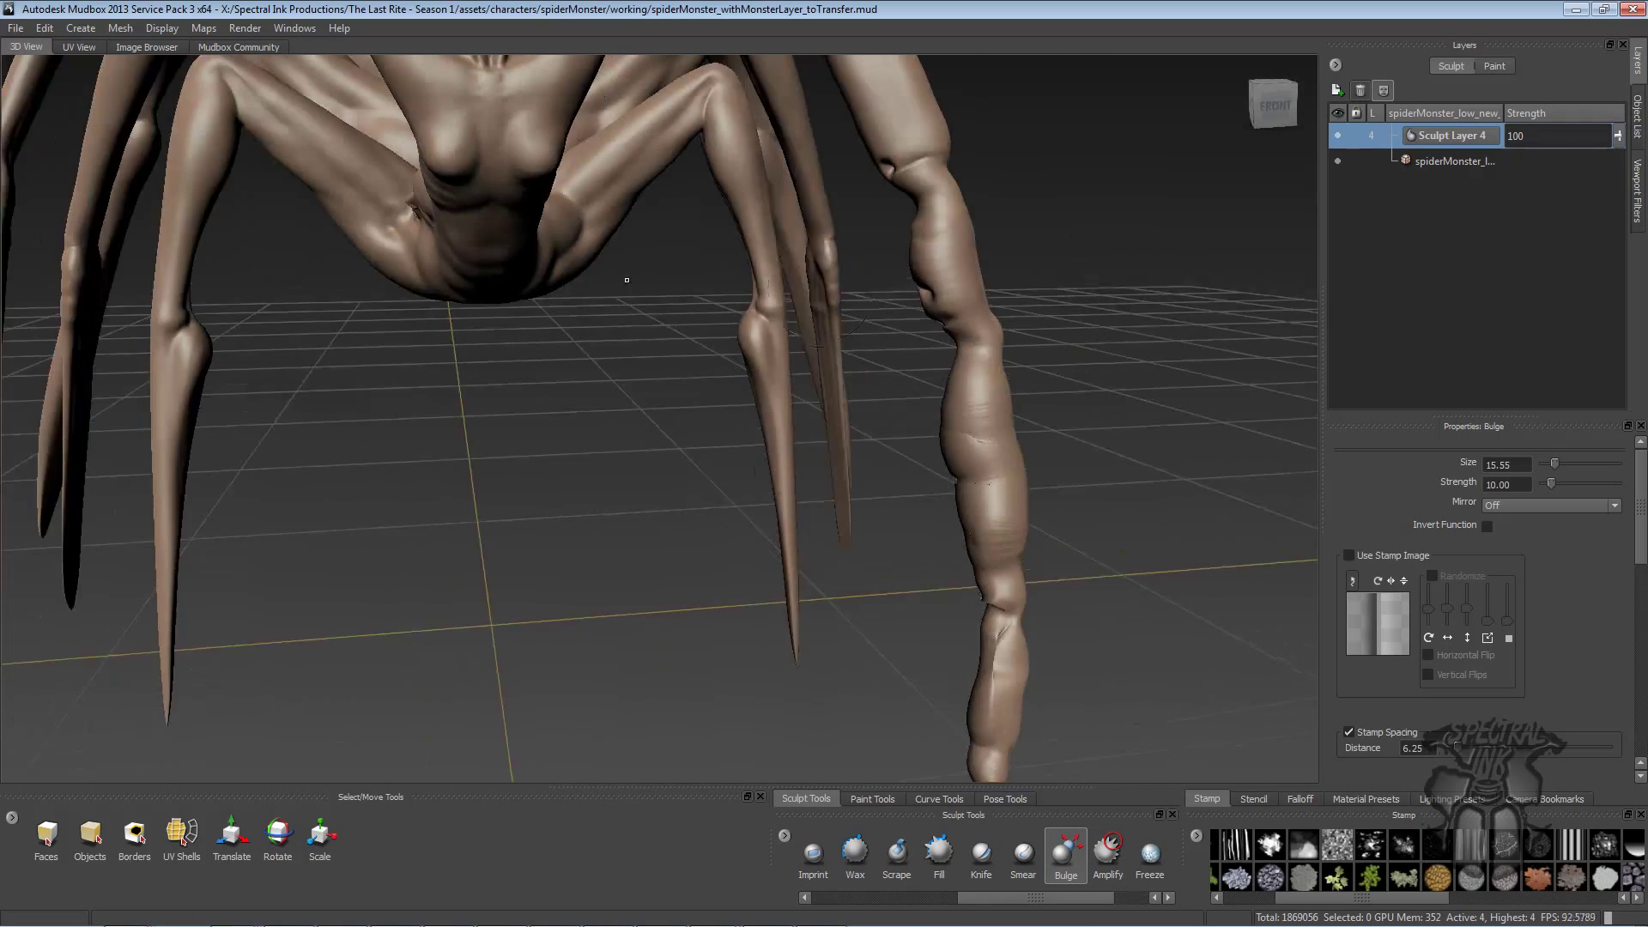
{"action": "right_click_drag", "start_coordinate": [625, 279], "coordinate": [515, 266], "text": "alt"}
{"action": "left_click_drag", "start_coordinate": [515, 266], "coordinate": [429, 283], "text": "alt"}
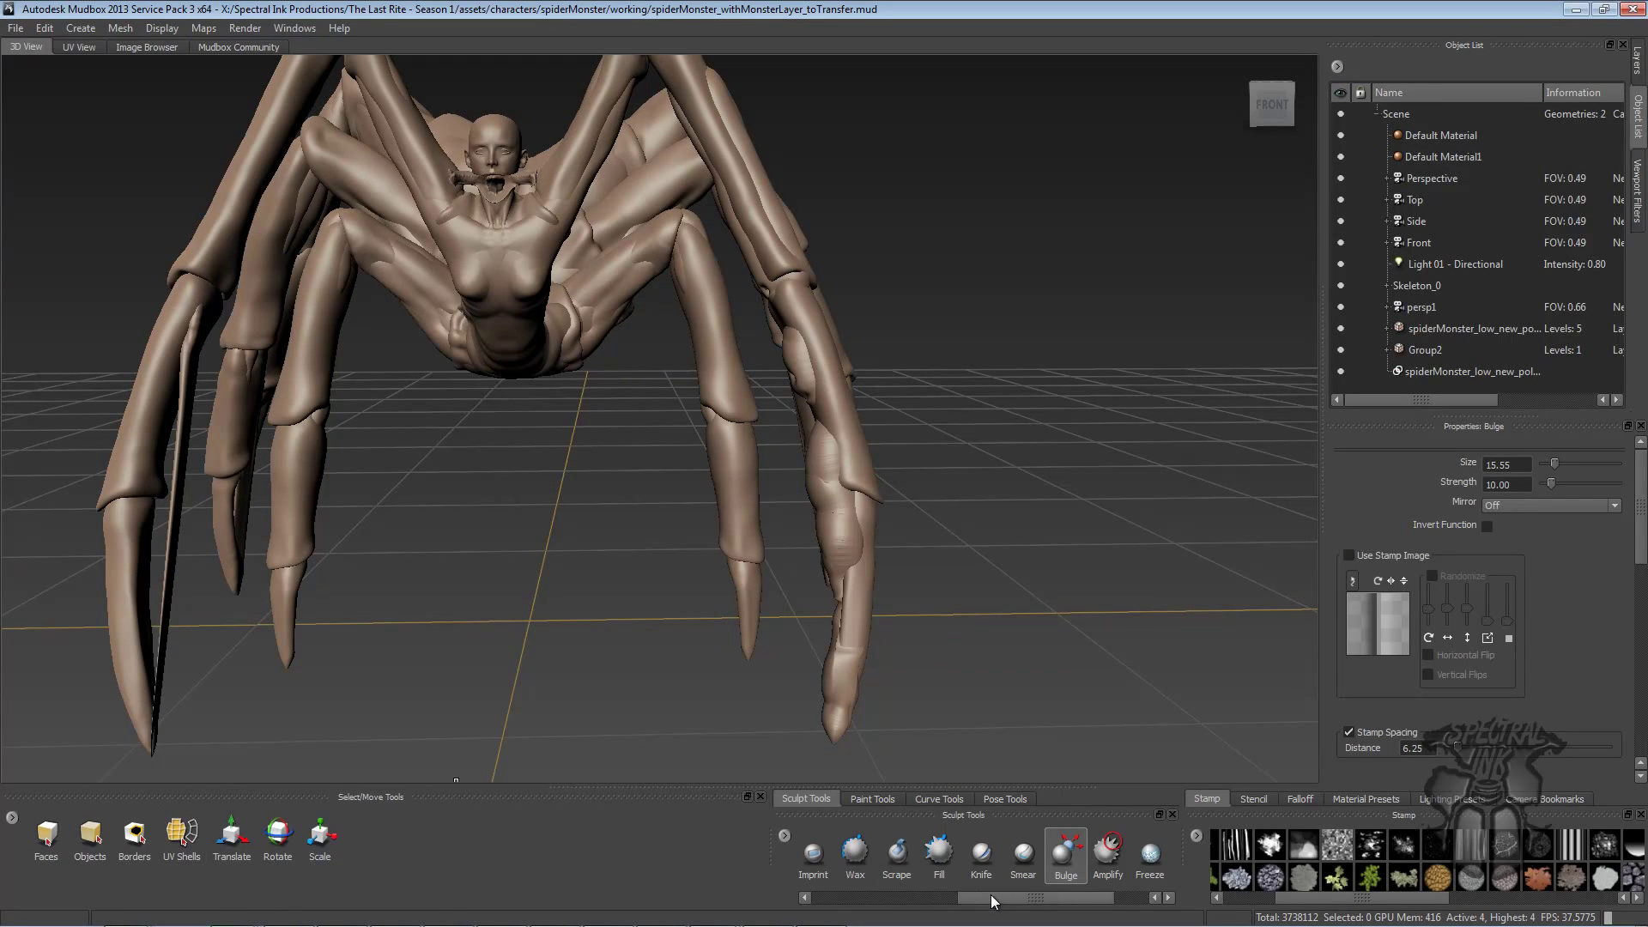
- Switch to the Smooth brush and examine how the thickened front leg fits within the armored leg
{"action": "left_click_drag", "start_coordinate": [990, 895], "coordinate": [877, 896]}
{"action": "left_click", "coordinate": [828, 852]}
{"action": "left_click_drag", "start_coordinate": [850, 669], "coordinate": [873, 687], "text": "alt"}
{"action": "left_click_drag", "start_coordinate": [942, 899], "coordinate": [909, 897]}
{"action": "left_click", "coordinate": [861, 854]}
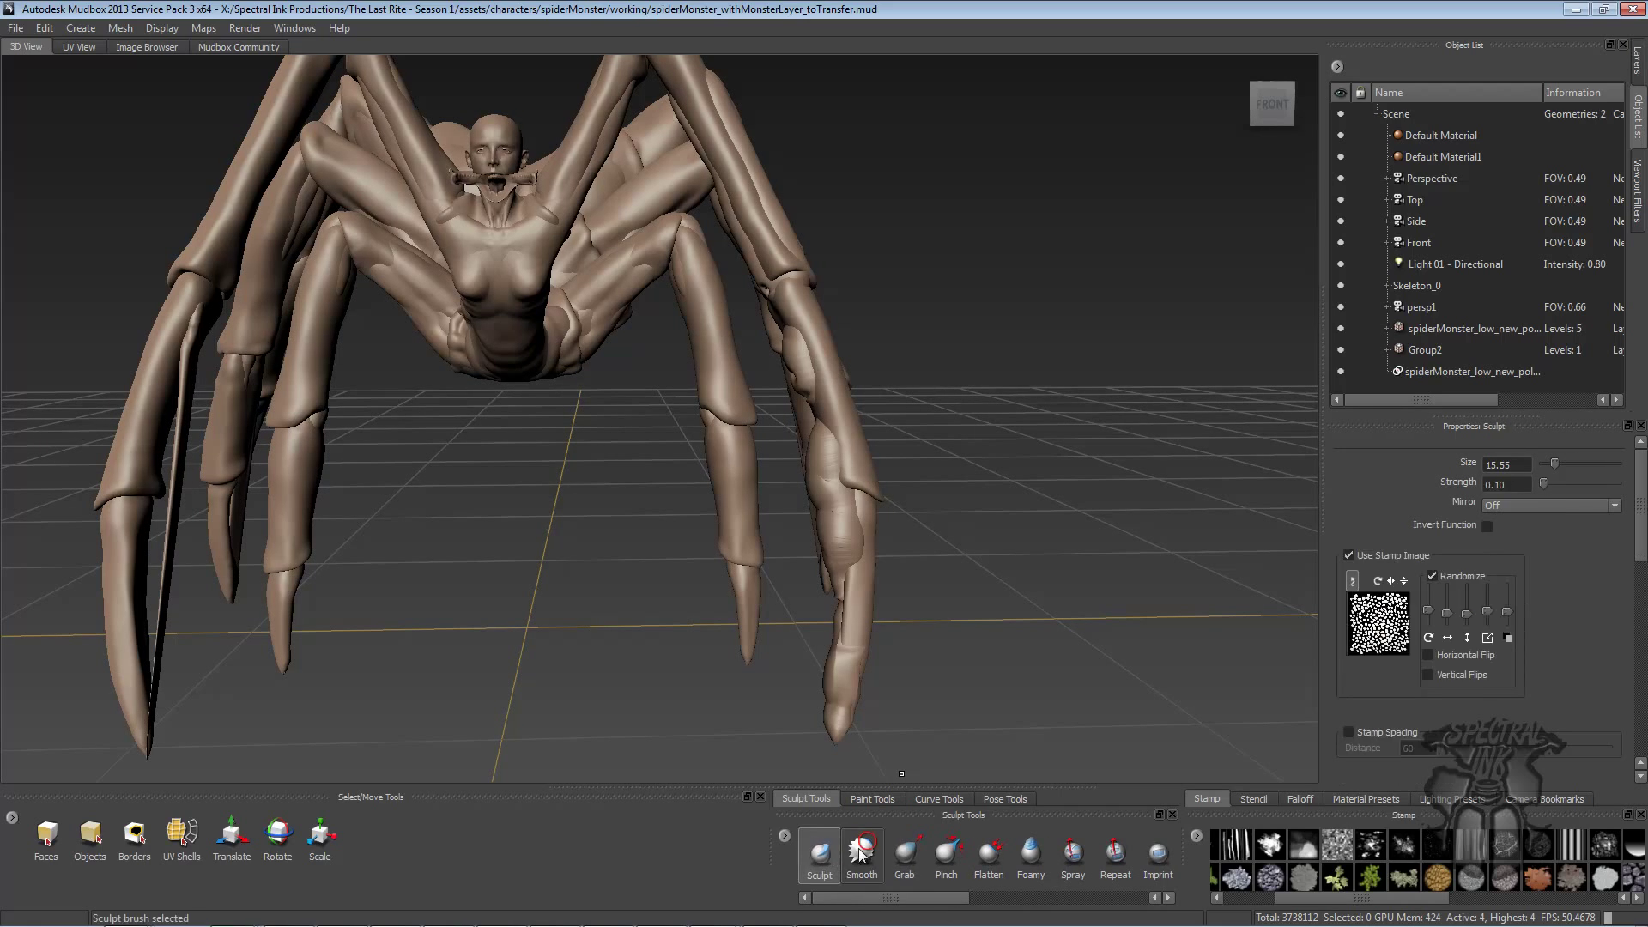
{"action": "left_click_drag", "start_coordinate": [894, 750], "coordinate": [944, 730], "text": "alt"}
{"action": "left_click_drag", "start_coordinate": [903, 574], "coordinate": [826, 490], "text": "alt"}
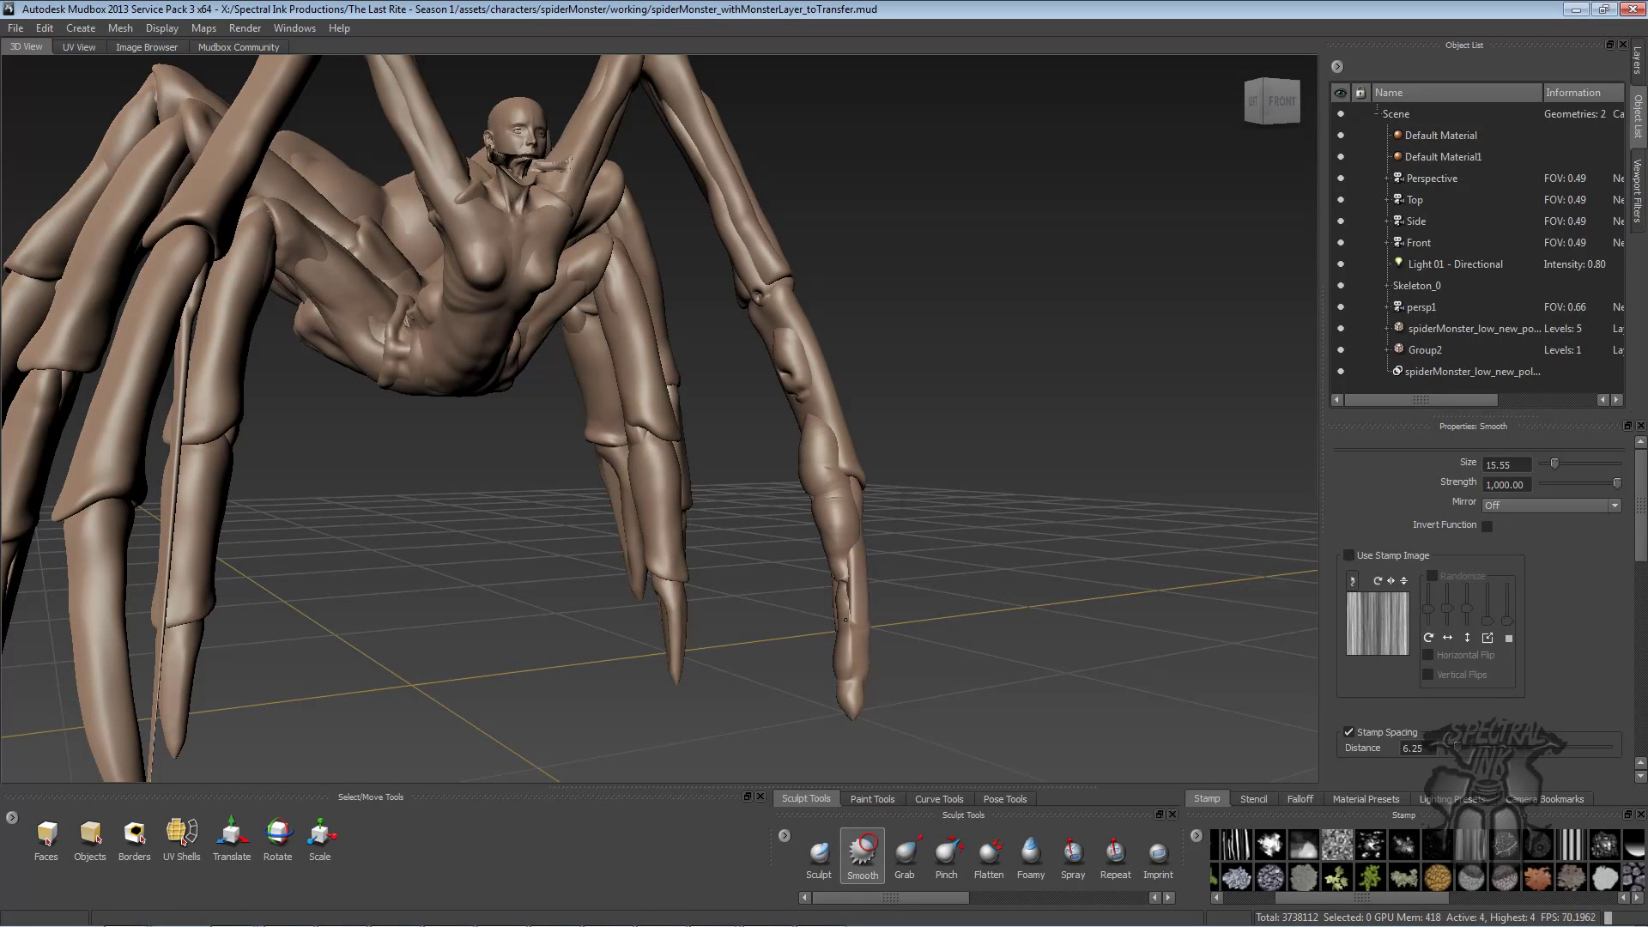
- Flatten the parts of the front leg protruding around the knee and lower segment, using size 15.55 and strength 15
{"action": "key", "text": "5"}
{"action": "left_click_drag", "start_coordinate": [843, 665], "coordinate": [771, 464], "text": "alt"}
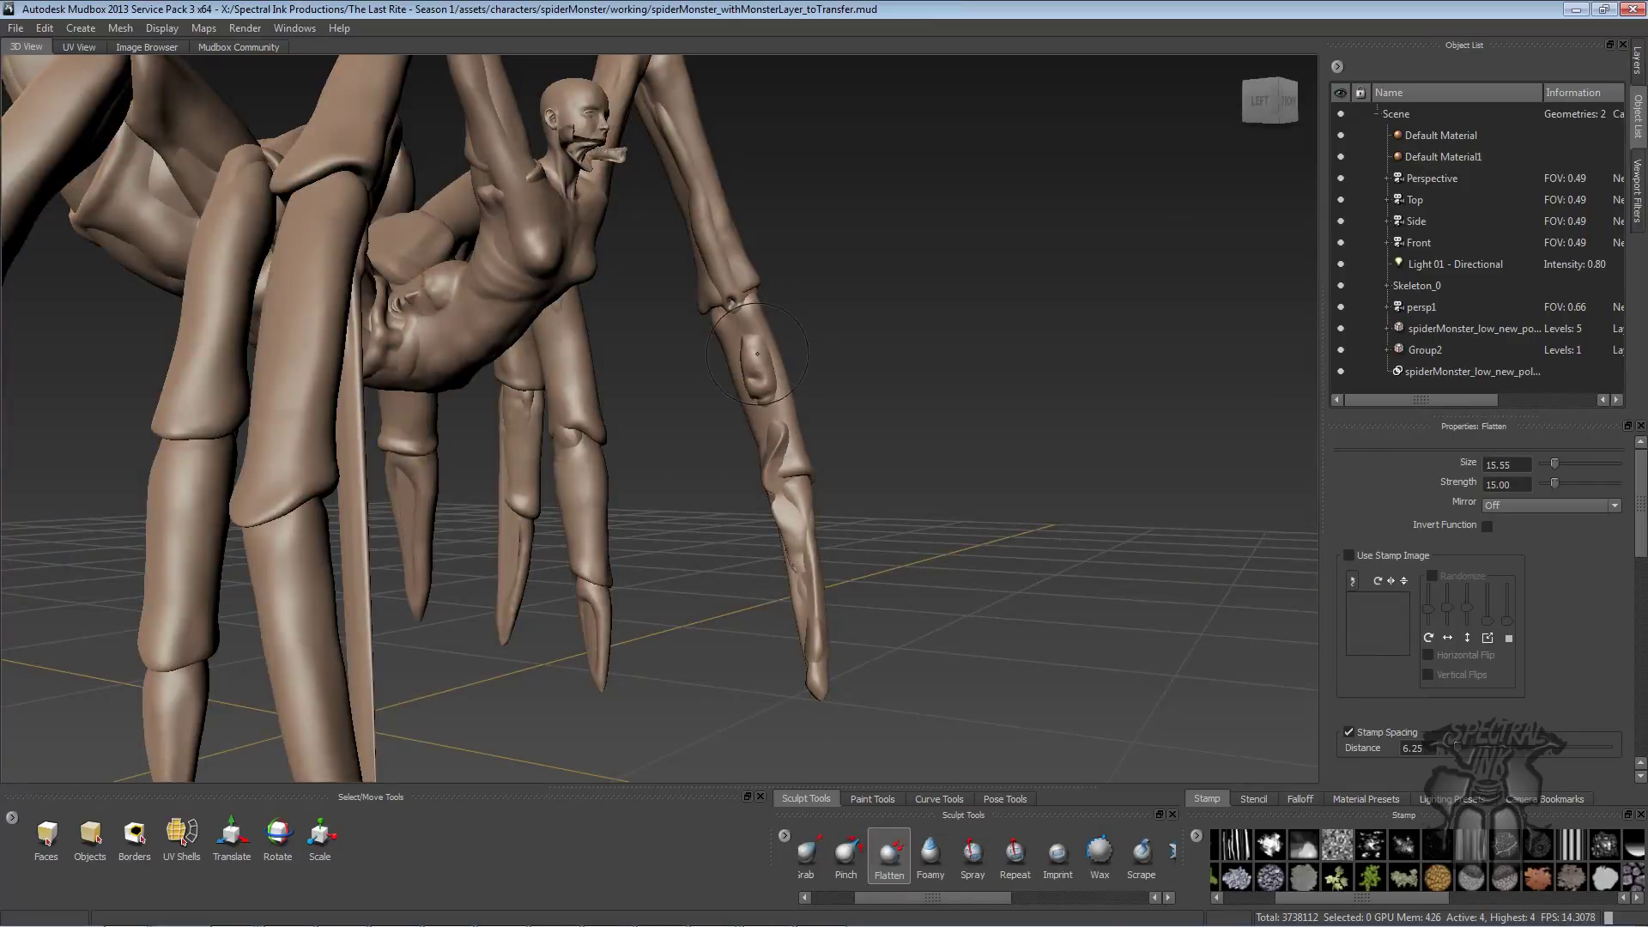
{"action": "mouse_move", "coordinate": [755, 353]}
{"action": "left_mouse_down"}
{"action": "mouse_move", "coordinate": [760, 375]}
{"action": "mouse_move", "coordinate": [713, 240]}
{"action": "mouse_move", "coordinate": [729, 284]}
{"action": "left_mouse_up"}
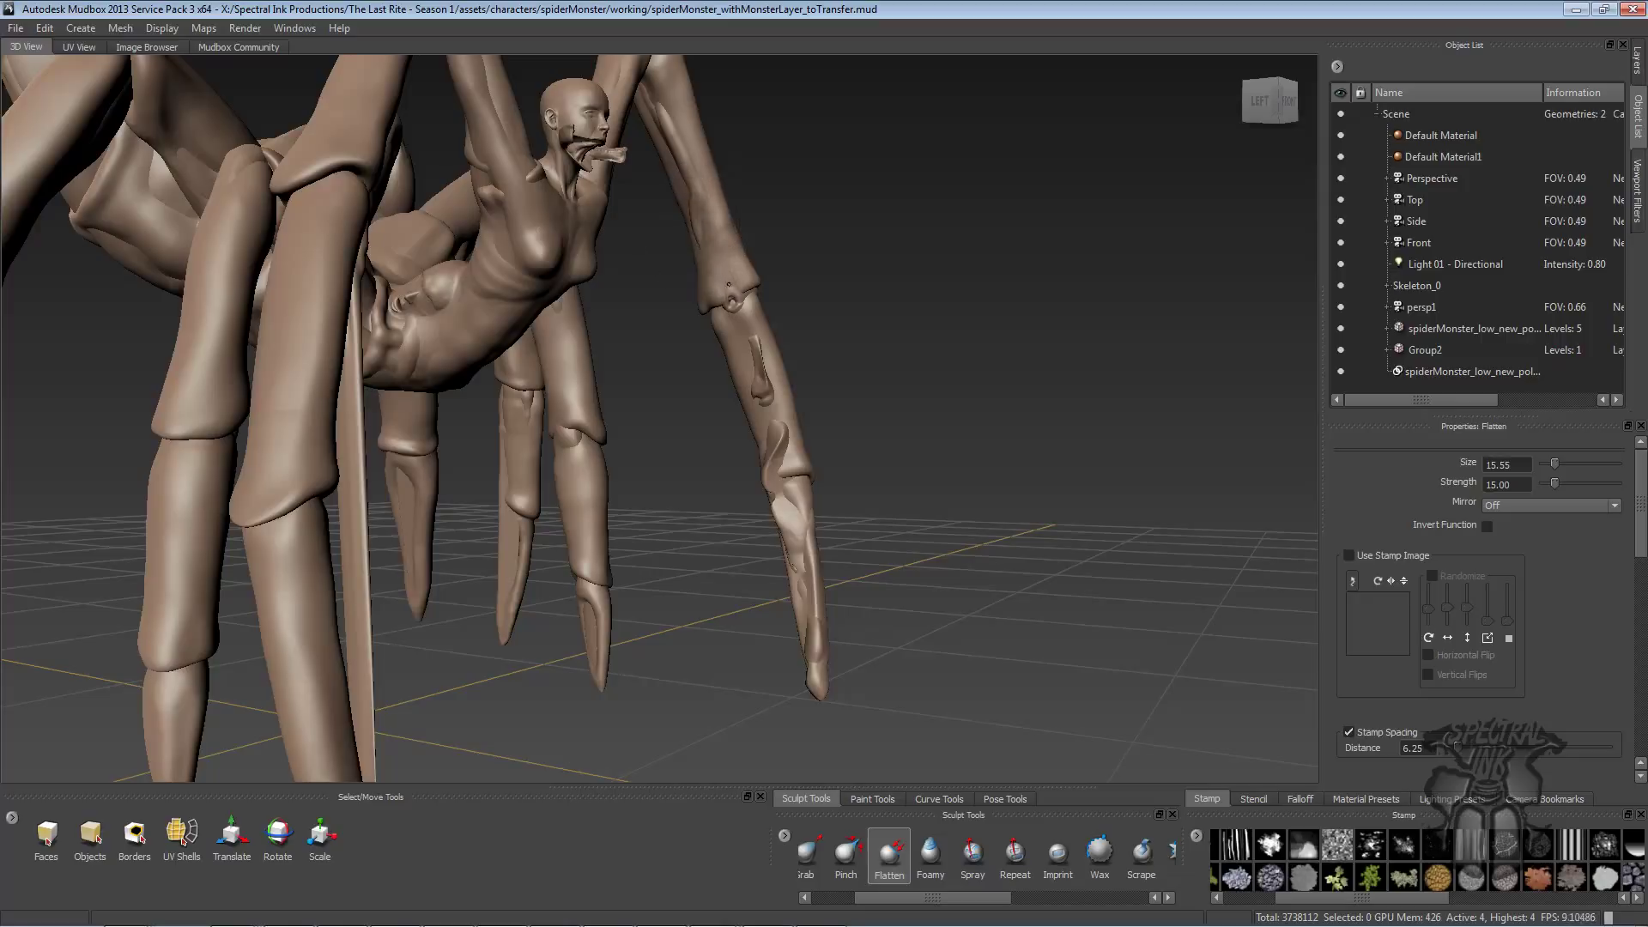
{"action": "mouse_move", "coordinate": [727, 284]}
{"action": "left_mouse_down"}
{"action": "mouse_move", "coordinate": [669, 107]}
{"action": "mouse_move", "coordinate": [691, 192]}
{"action": "left_mouse_up"}
- Examine the reshaped front leg inside the armored mesh from the front, the side and above
{"action": "mouse_move", "coordinate": [701, 215]}
{"action": "left_mouse_down", "text": "alt"}
{"action": "mouse_move", "coordinate": [709, 239]}
{"action": "mouse_move", "coordinate": [662, 210]}
{"action": "left_mouse_up", "text": "alt"}
{"action": "left_click_drag", "start_coordinate": [677, 131], "coordinate": [648, 317]}
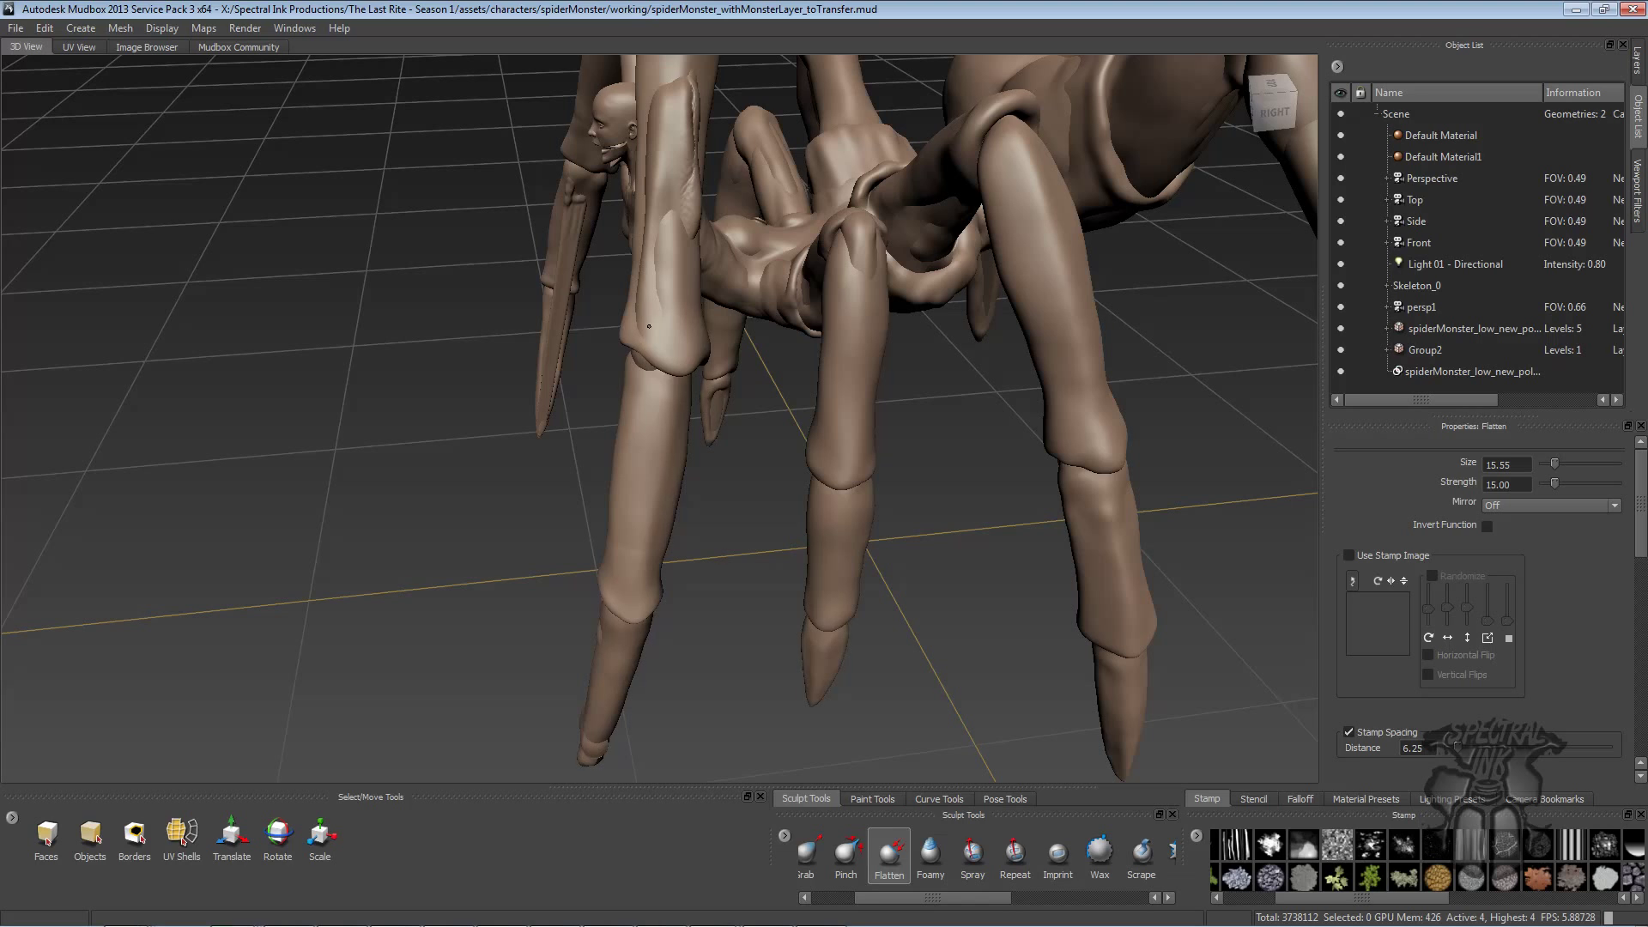
{"action": "mouse_move", "coordinate": [673, 210]}
{"action": "left_mouse_down", "text": "alt"}
{"action": "mouse_move", "coordinate": [647, 220]}
{"action": "mouse_move", "coordinate": [659, 210]}
{"action": "mouse_move", "coordinate": [654, 245]}
{"action": "mouse_move", "coordinate": [659, 145]}
{"action": "mouse_move", "coordinate": [663, 277]}
{"action": "left_mouse_up", "text": "alt"}
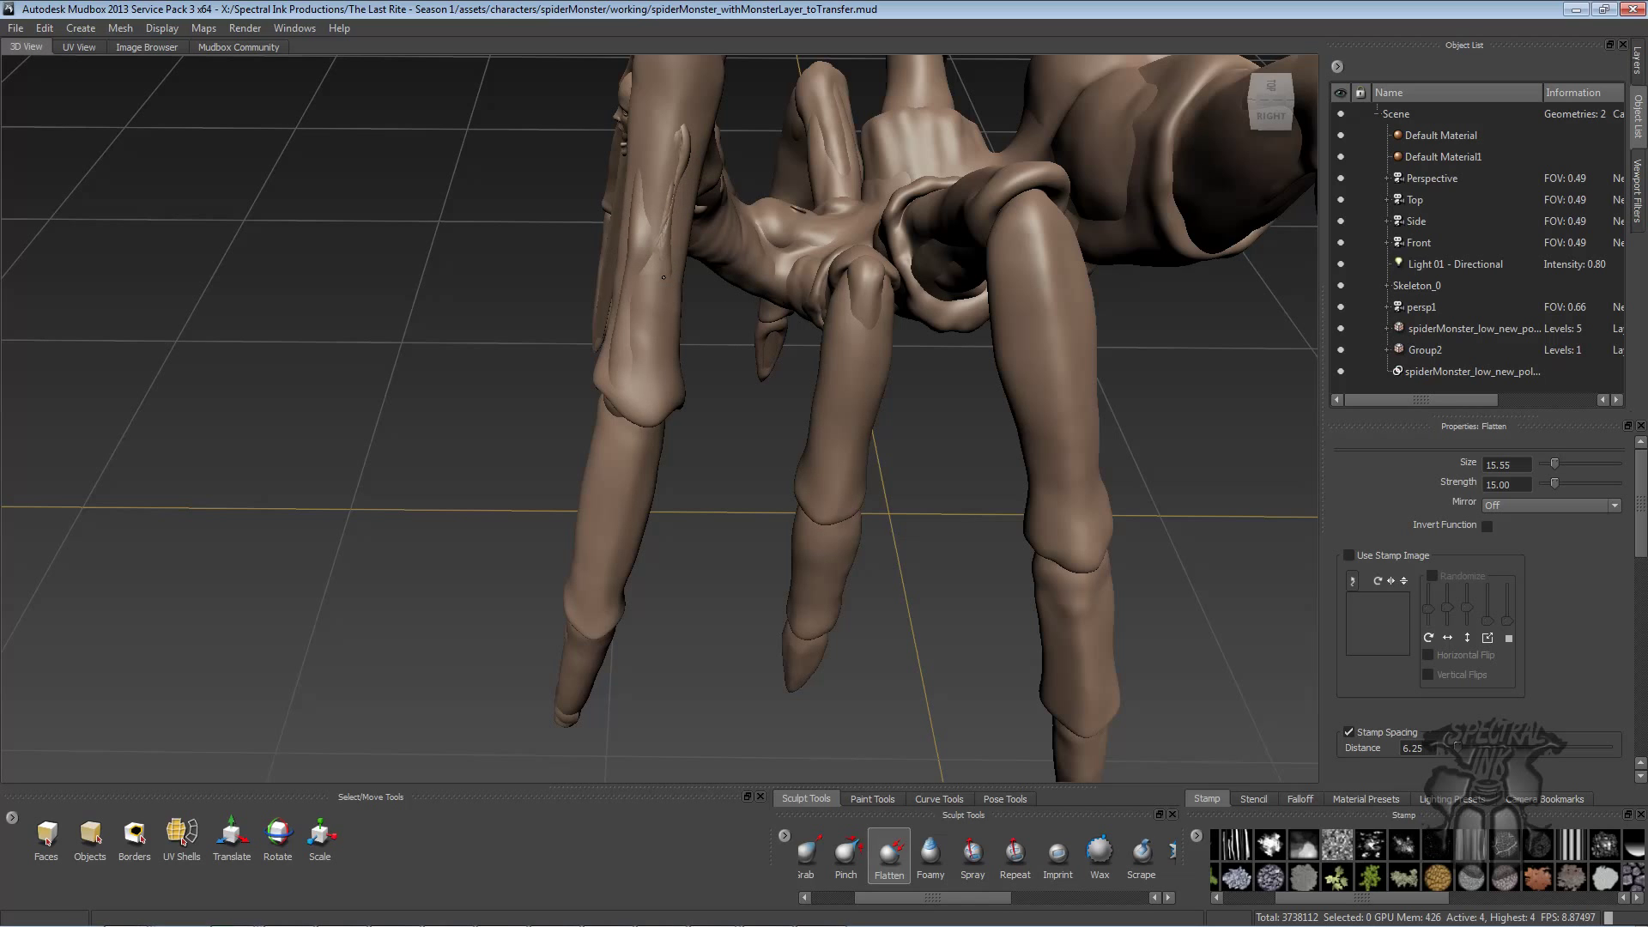
{"action": "left_click_drag", "start_coordinate": [655, 269], "coordinate": [1004, 191], "text": "alt"}
{"action": "middle_click_drag", "start_coordinate": [1004, 191], "coordinate": [1018, 224], "text": "alt"}
{"action": "left_click_drag", "start_coordinate": [1018, 225], "coordinate": [894, 176], "text": "alt"}
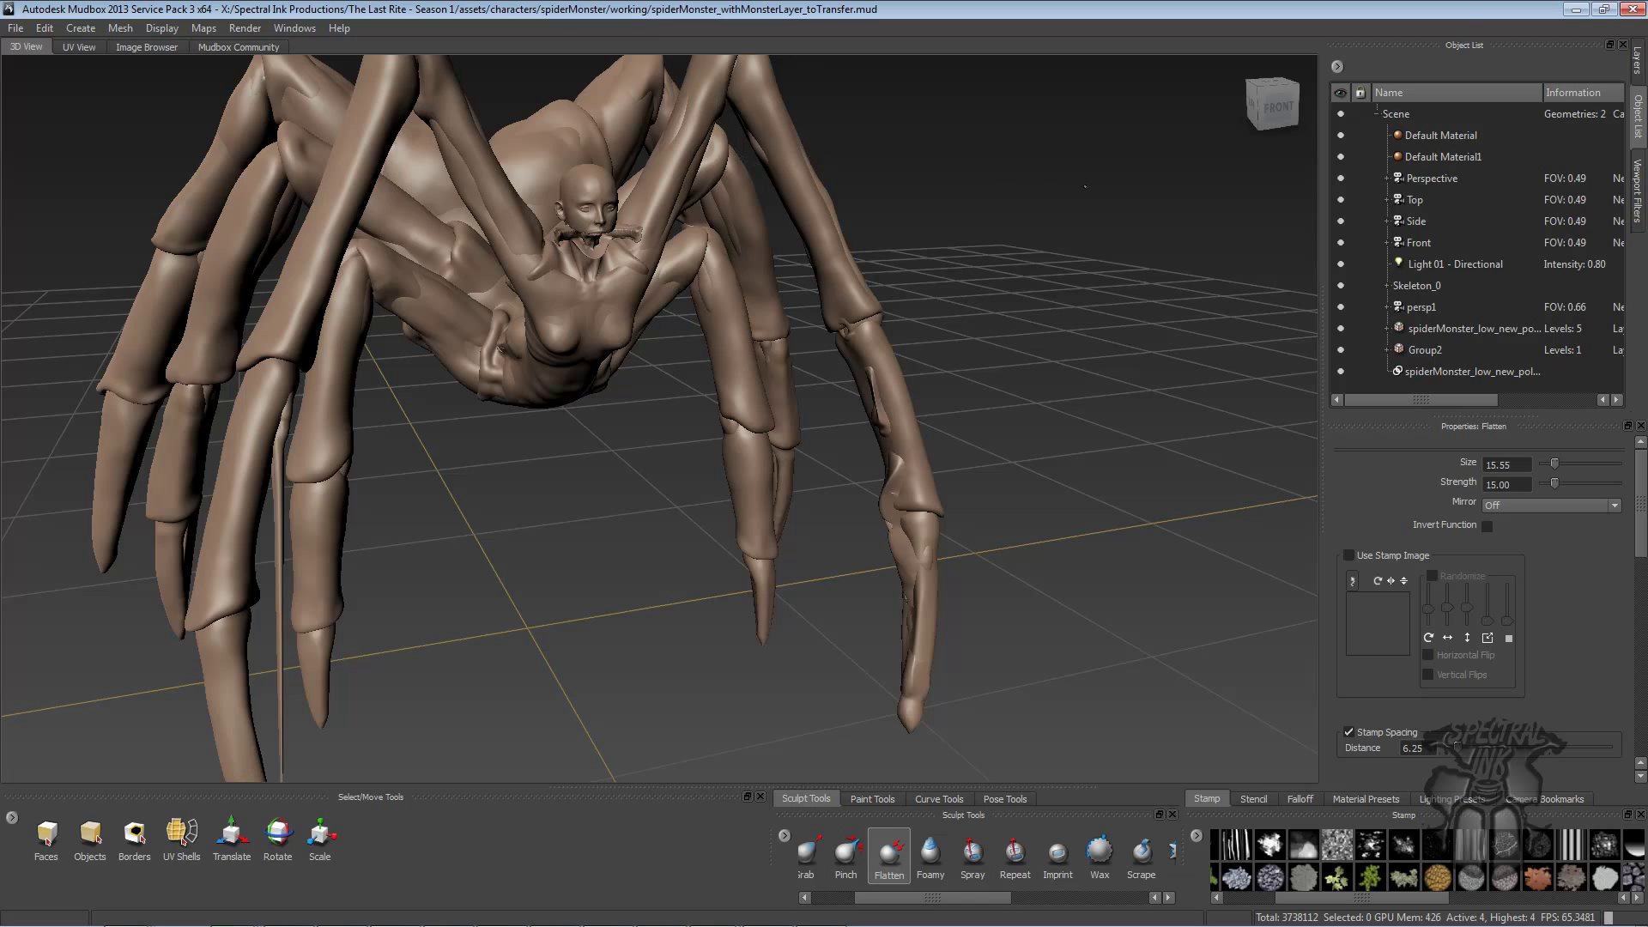
{"action": "right_click_drag", "start_coordinate": [1085, 186], "coordinate": [987, 176], "text": "alt"}
{"action": "middle_click_drag", "start_coordinate": [987, 176], "coordinate": [970, 216], "text": "alt"}
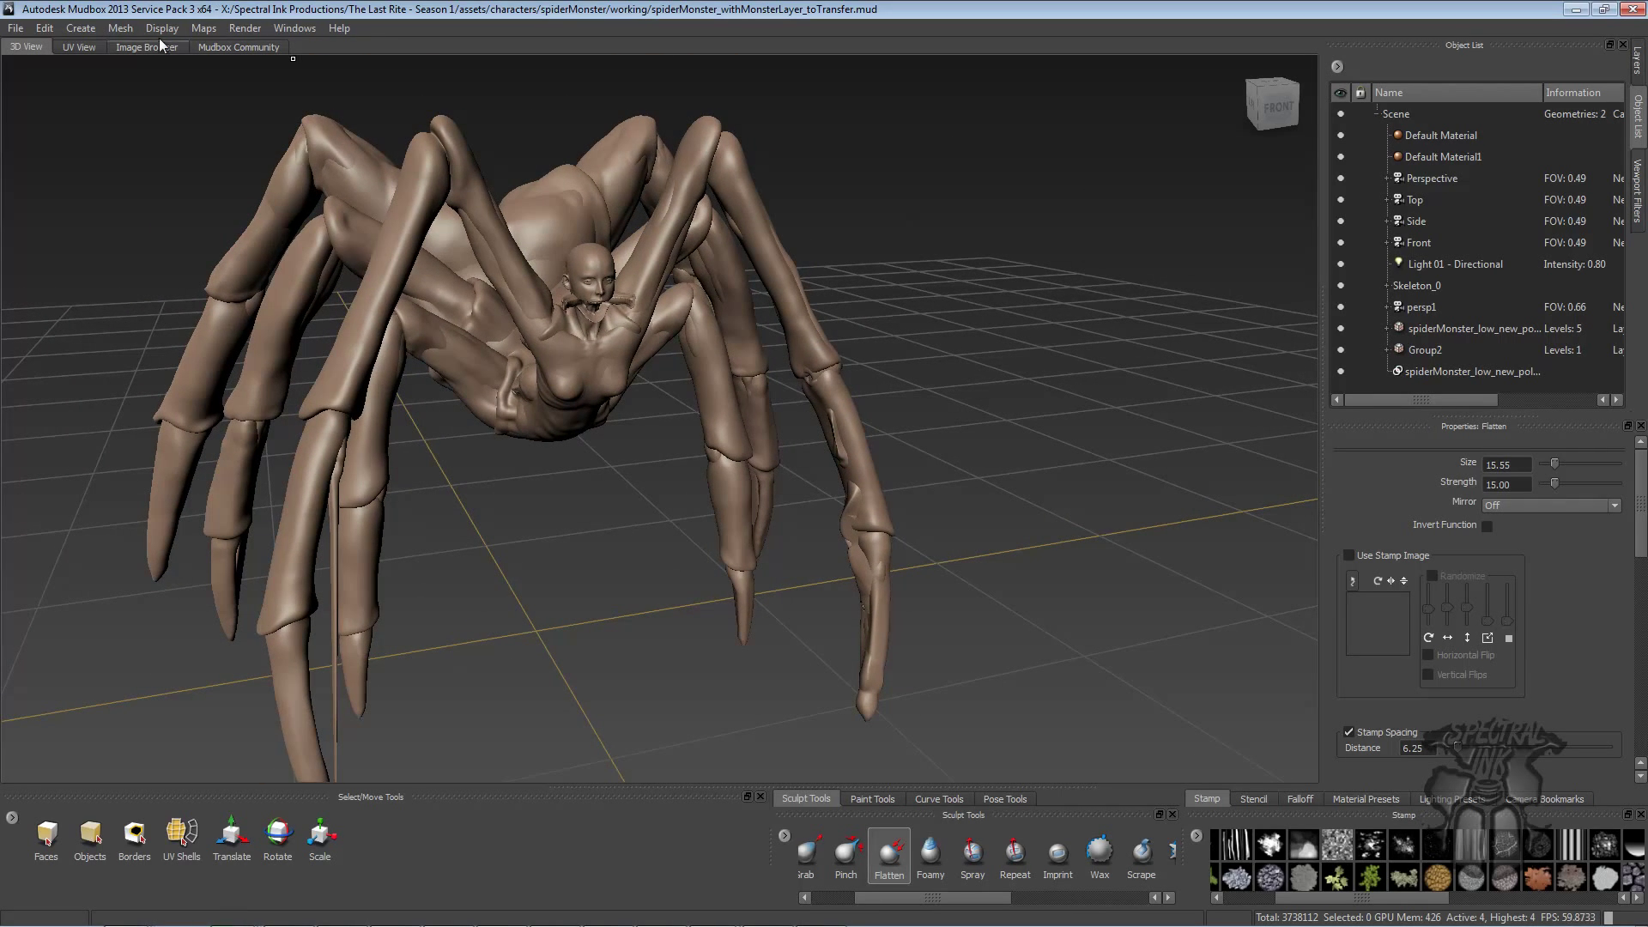
- Set up Transfer Details with spiderMonster_low_new_polySurface1 as the target model and Group2 - Level 0 as the source model
{"action": "left_click", "coordinate": [121, 29]}
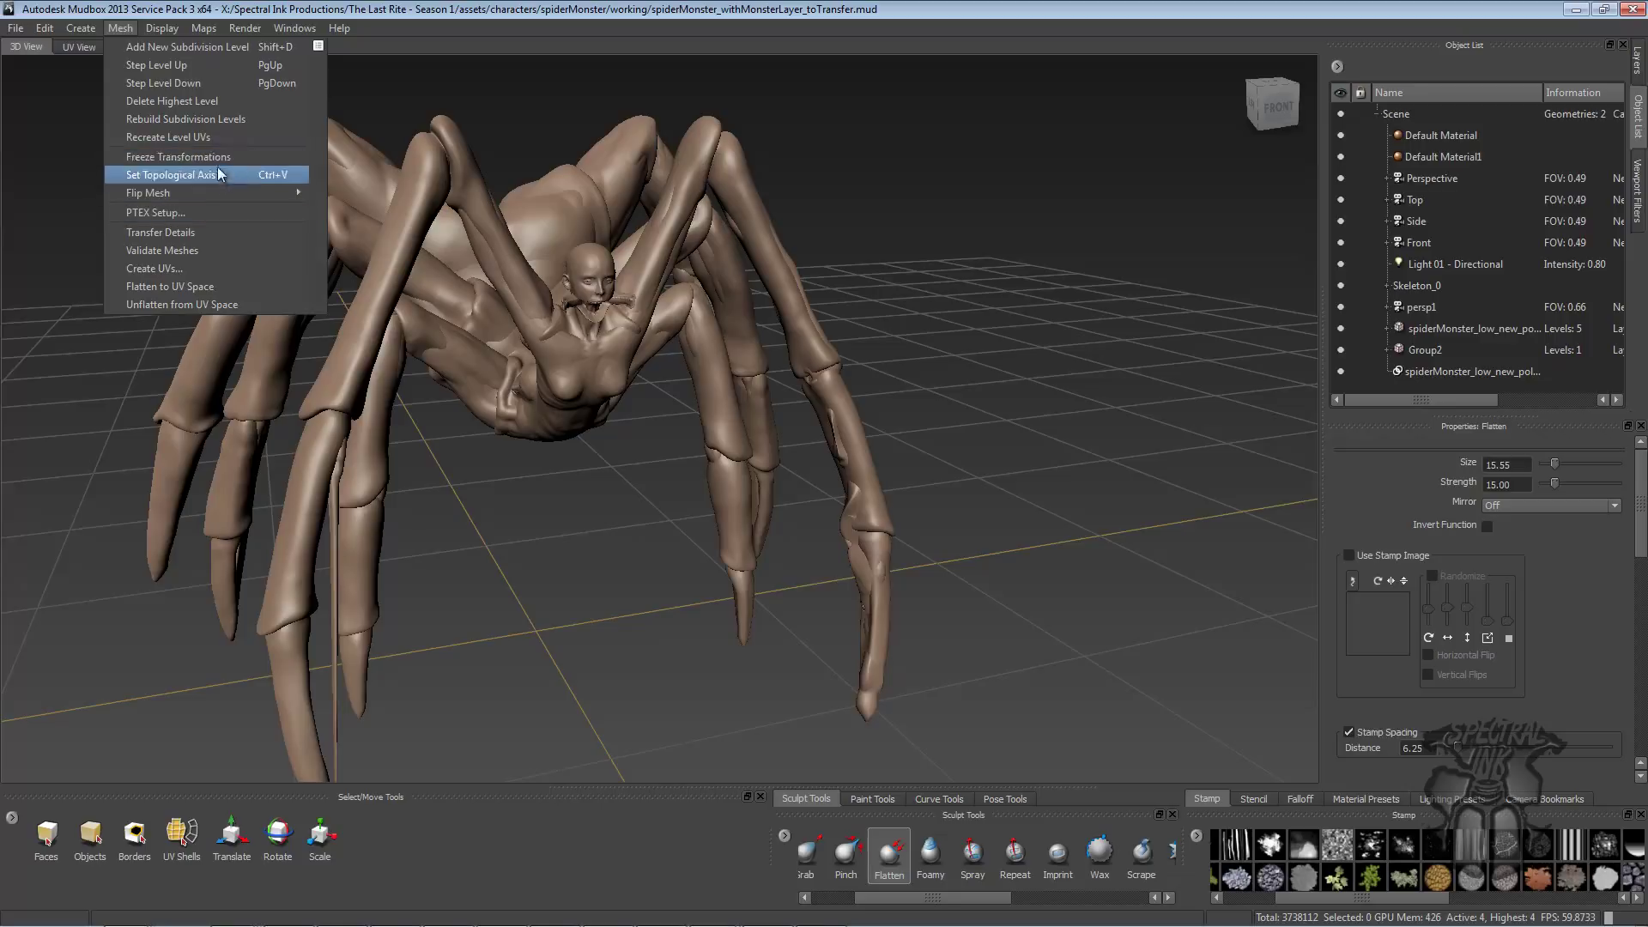
{"action": "left_click", "coordinate": [209, 230]}
{"action": "left_click_drag", "start_coordinate": [841, 302], "coordinate": [1069, 173]}
{"action": "left_click", "coordinate": [1130, 217]}
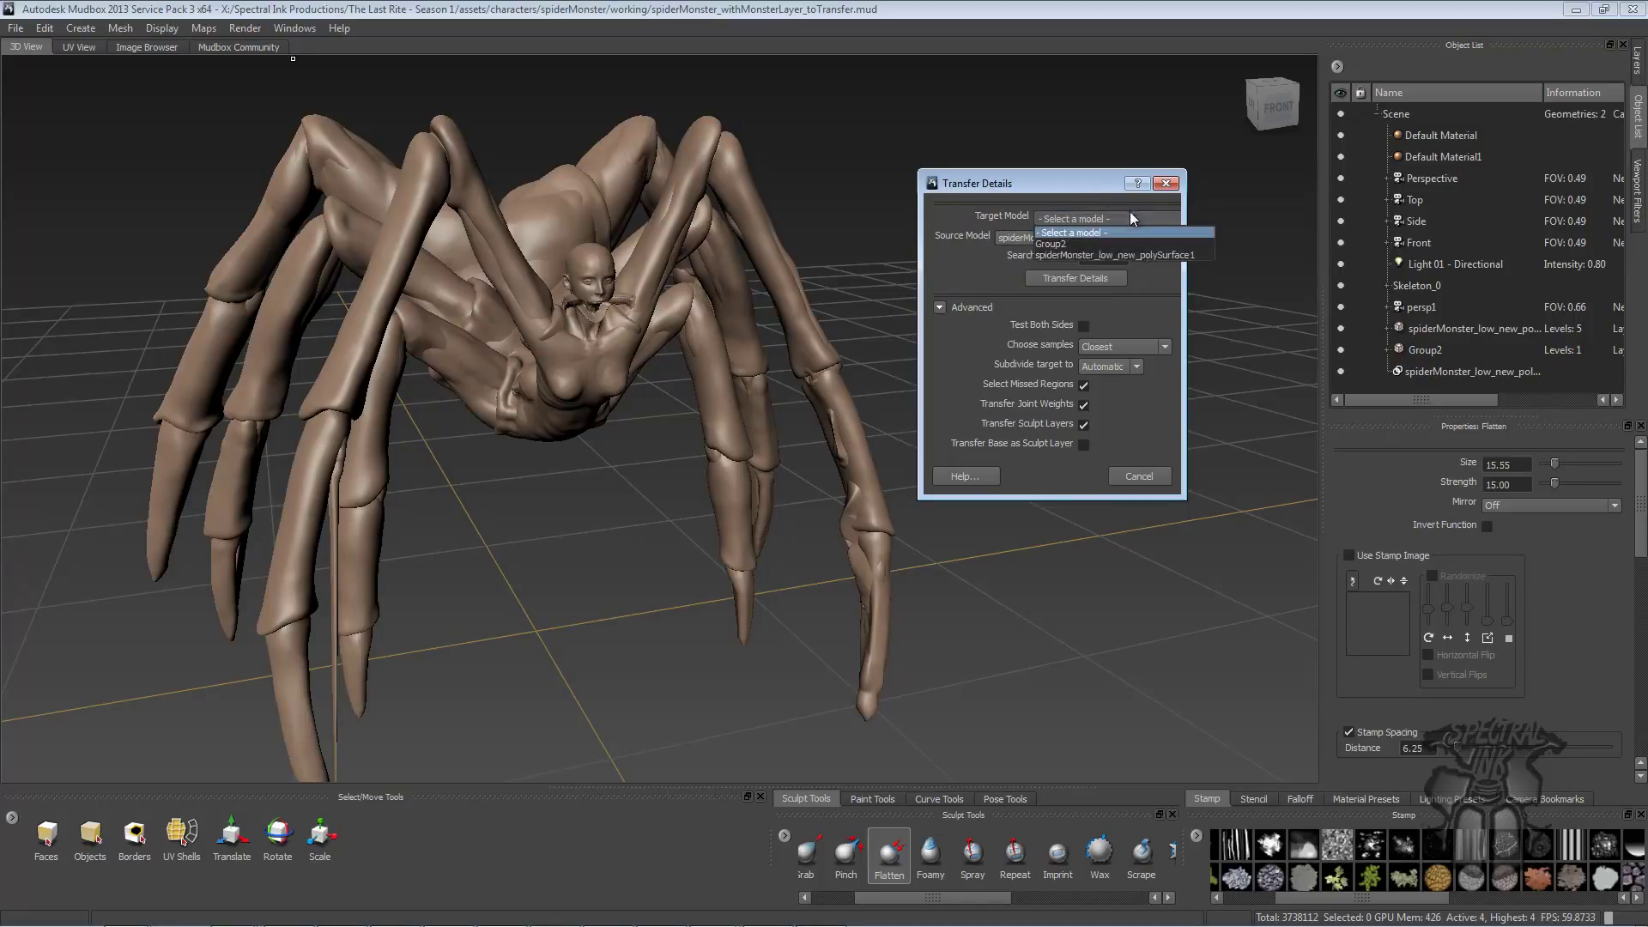
{"action": "left_click", "coordinate": [1100, 255]}
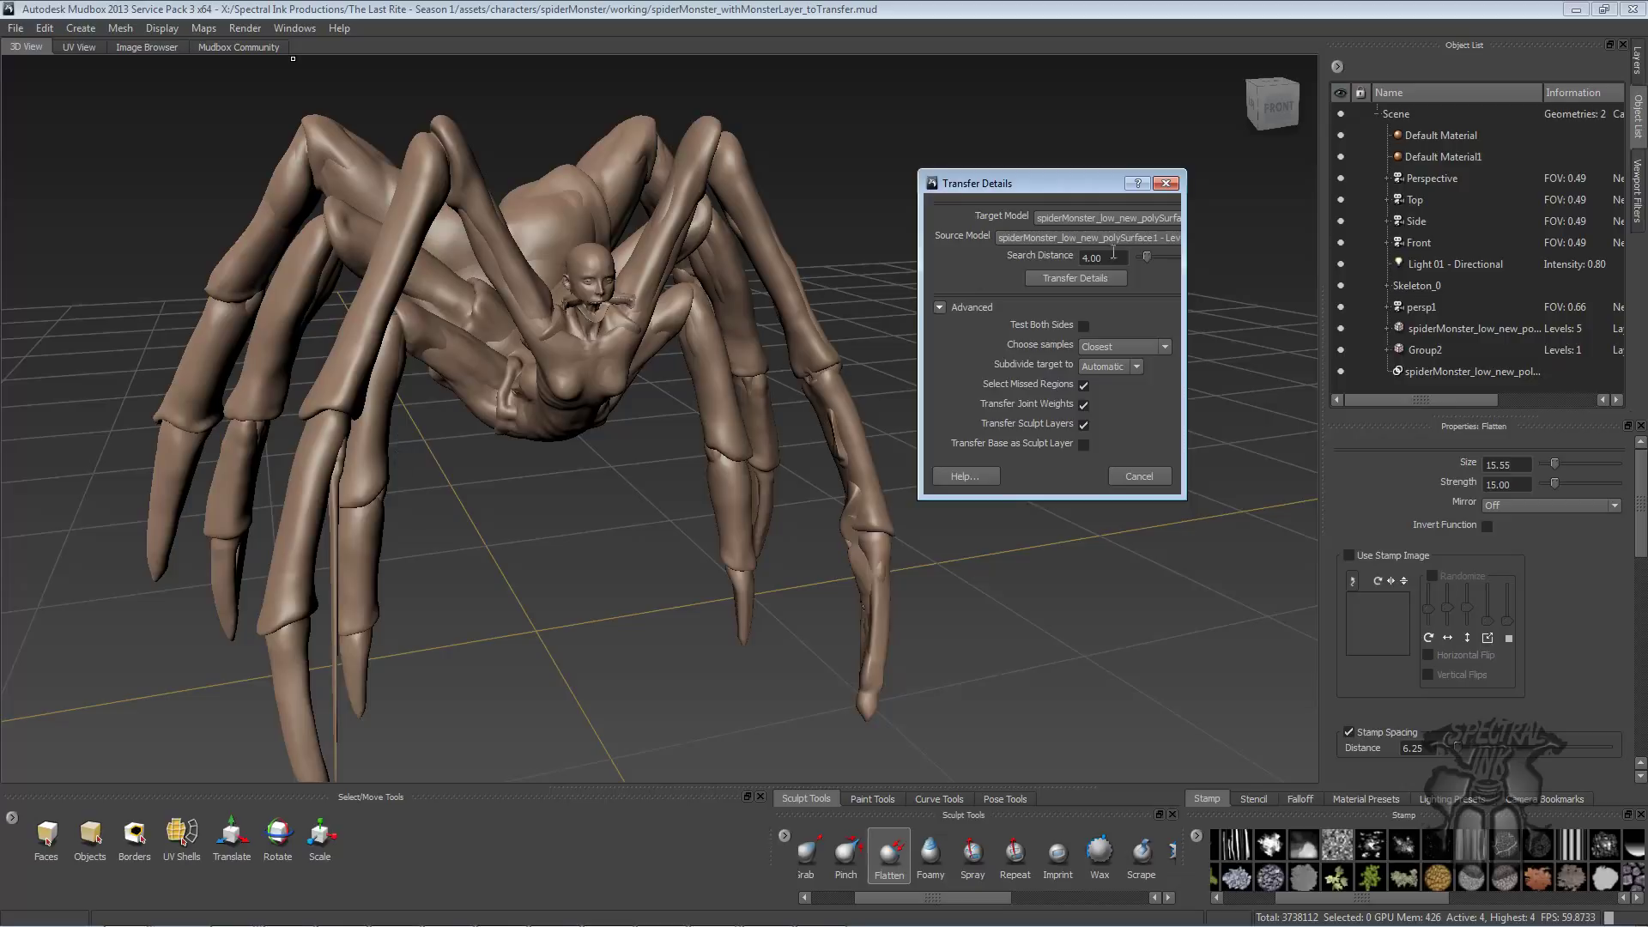
{"action": "left_click", "coordinate": [1133, 237]}
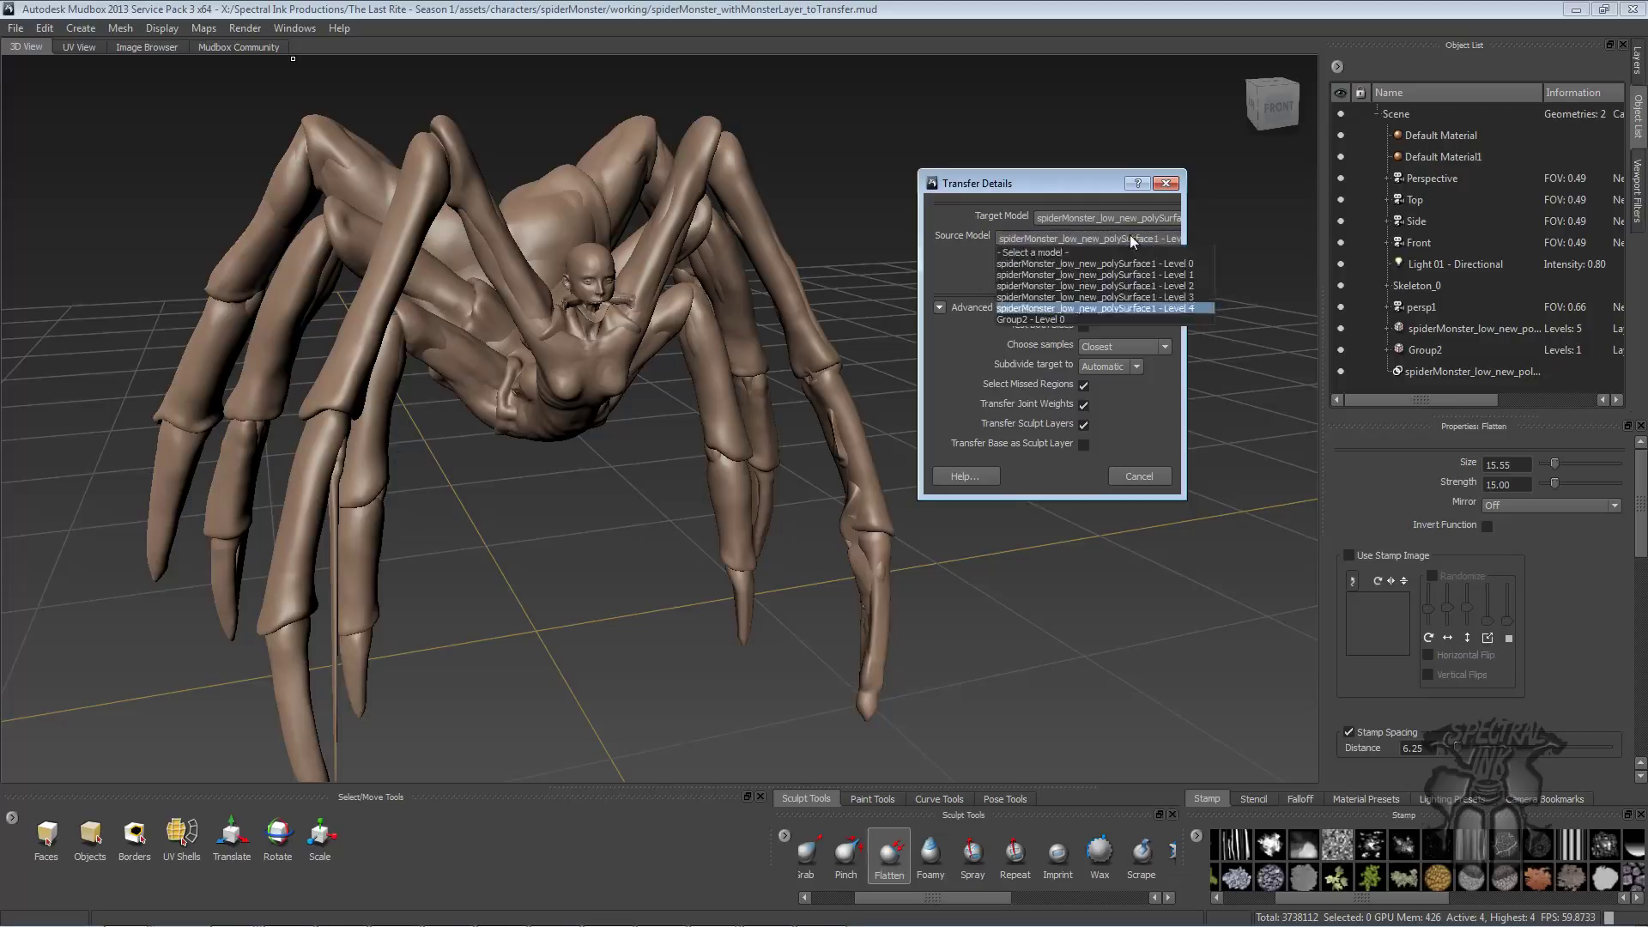
{"action": "left_click", "coordinate": [1065, 316]}
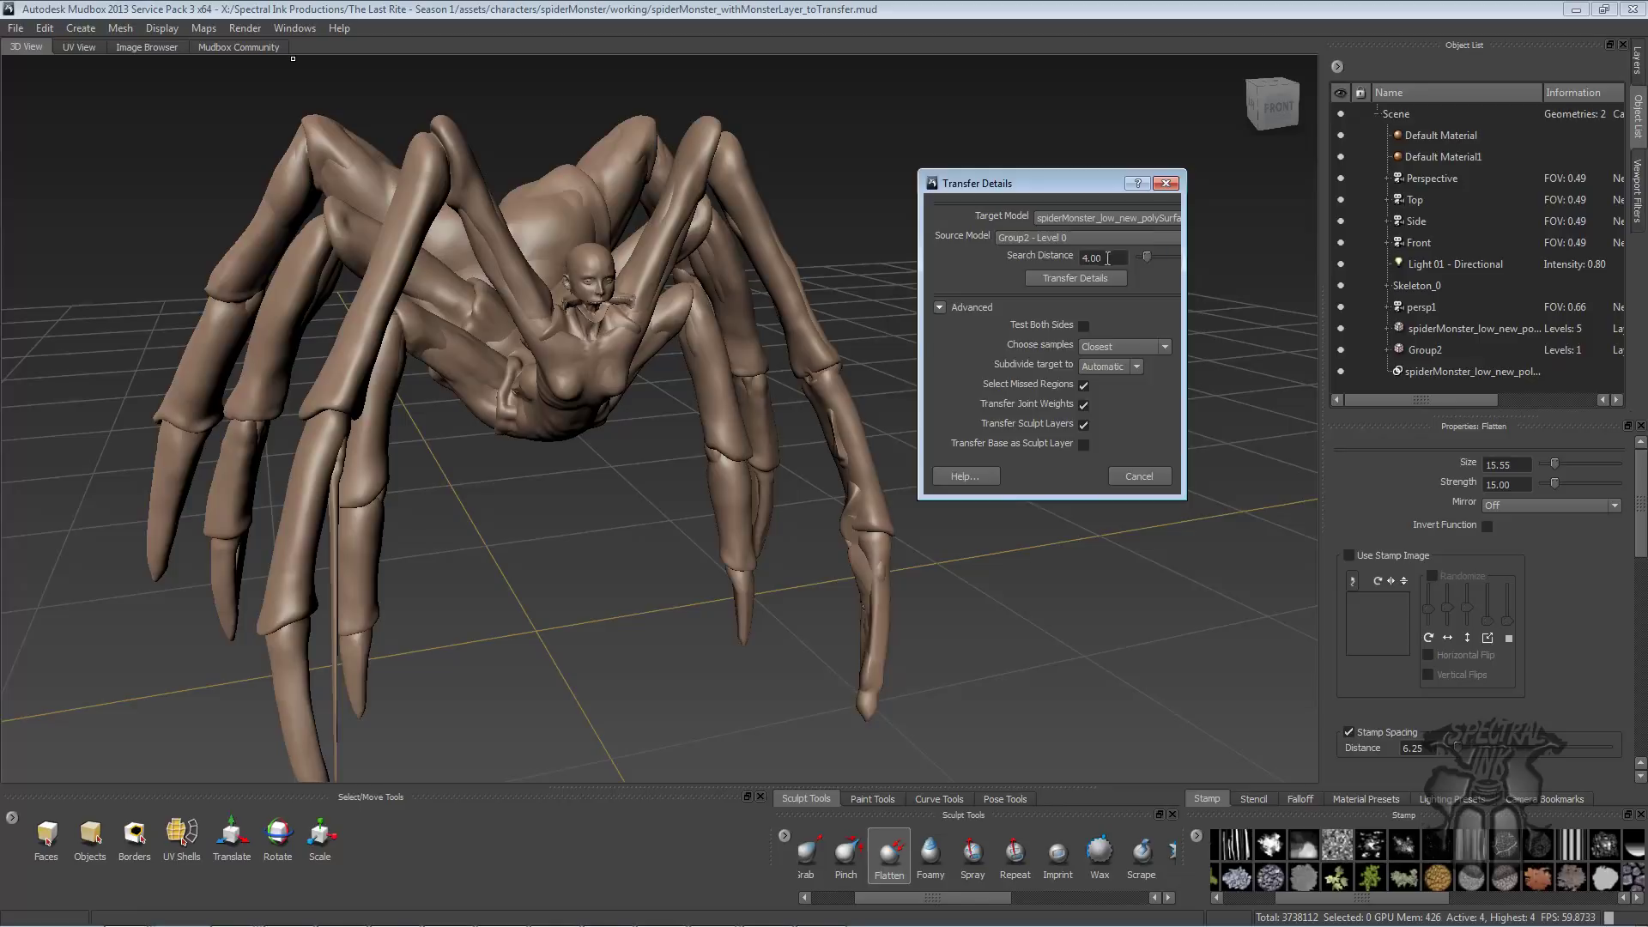
- Transfer the details from Group2 with a search distance of 4.00, and hide the Group2 mesh
{"action": "left_click_drag", "start_coordinate": [1108, 257], "coordinate": [1070, 259]}
{"action": "mouse_move", "coordinate": [1048, 260]}
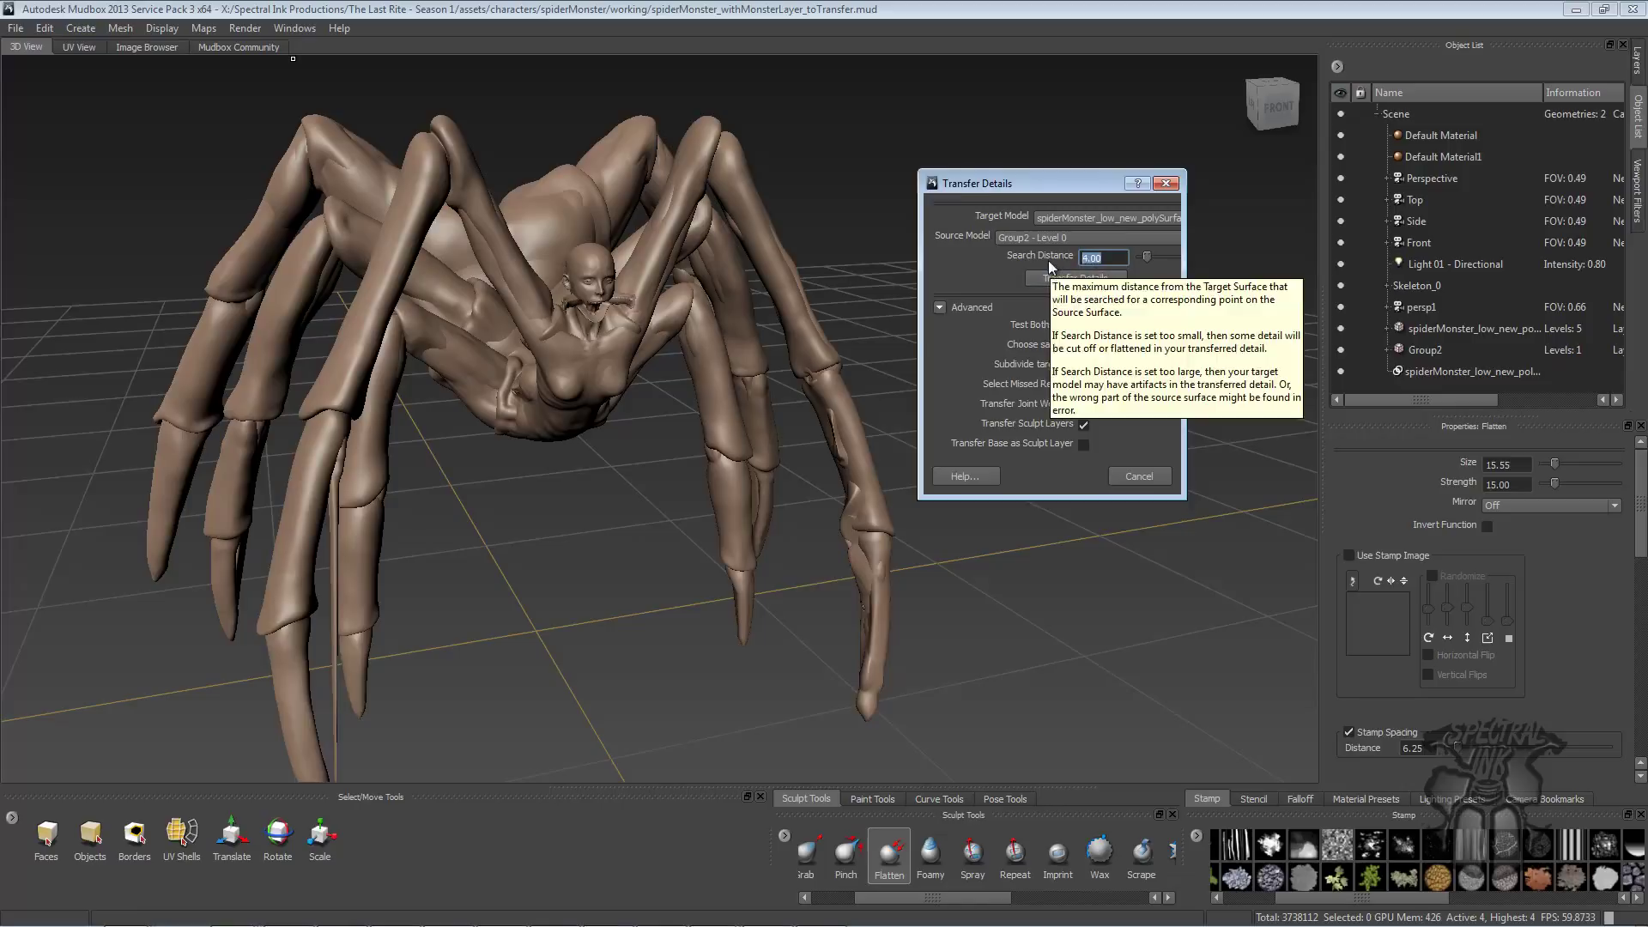
{"action": "left_click_drag", "start_coordinate": [1041, 182], "coordinate": [1062, 158]}
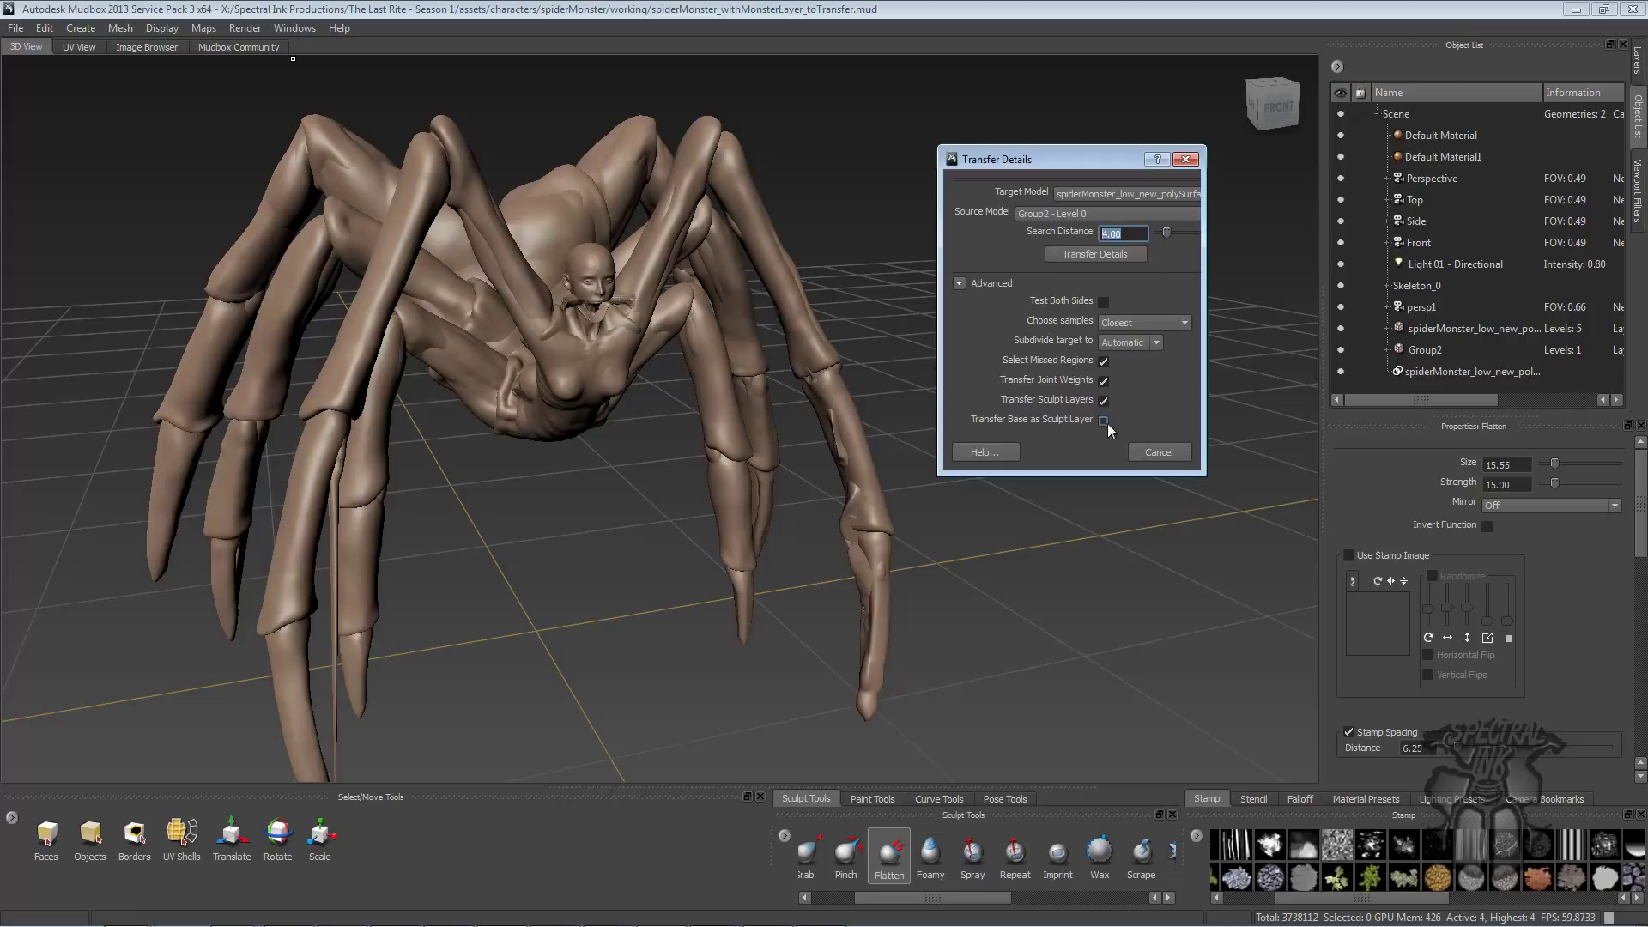
{"action": "left_click", "coordinate": [1141, 344]}
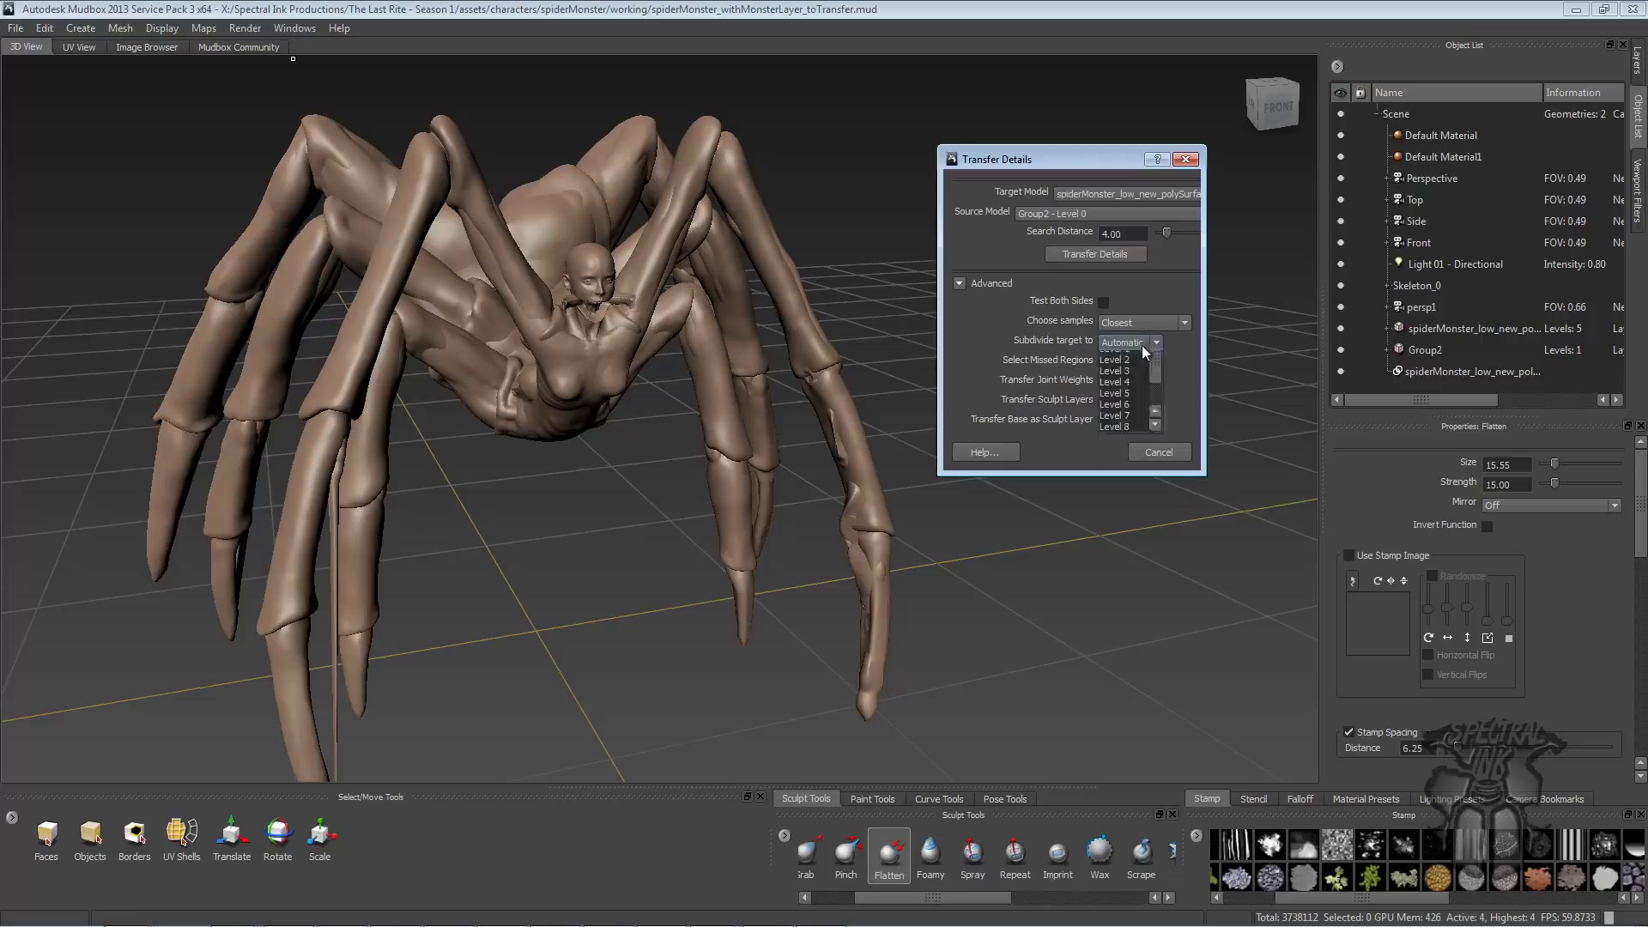
{"action": "left_click", "coordinate": [1141, 413]}
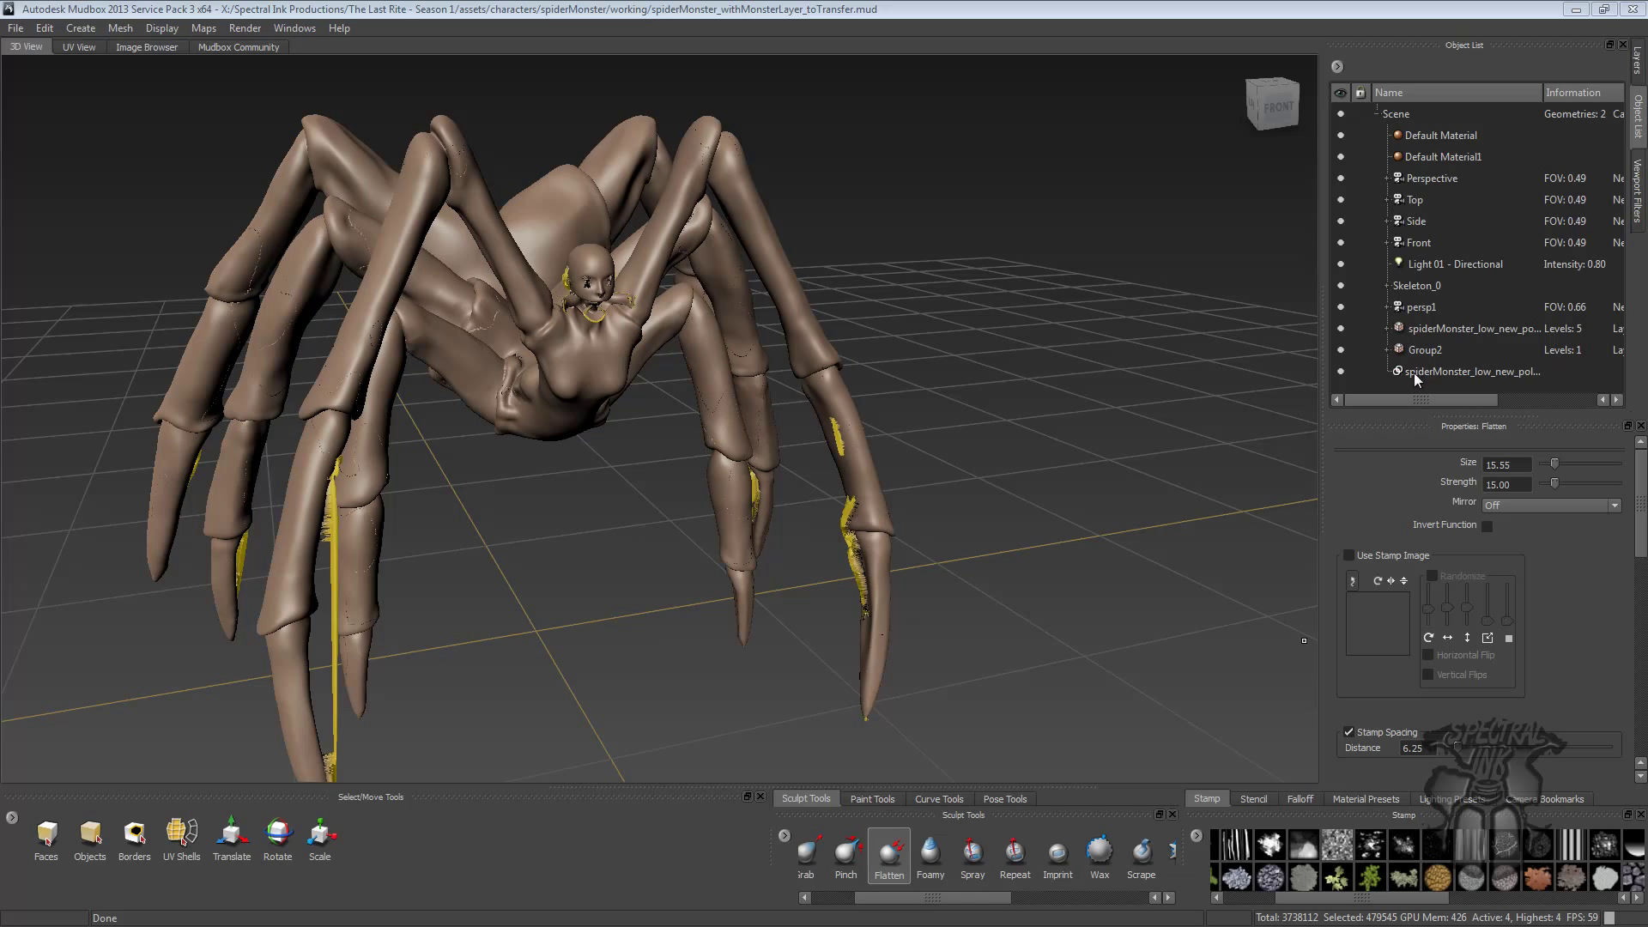
{"action": "left_click", "coordinate": [1341, 349]}
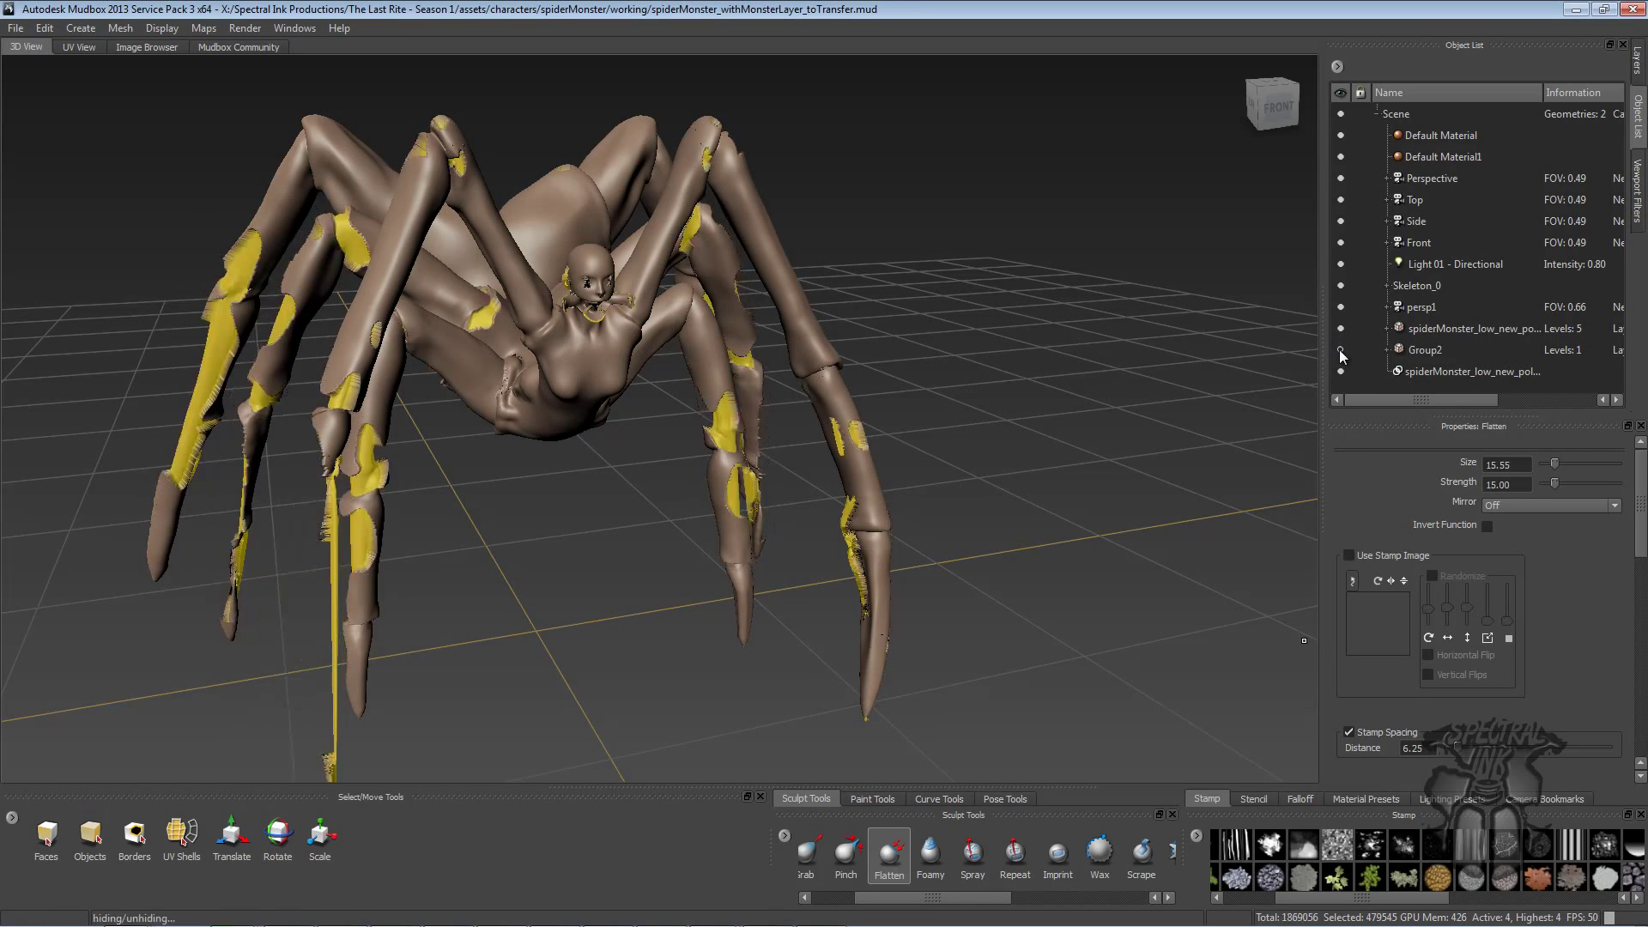
- Examine the highlighted missed regions on the thickened front leg and compare them with those on the untouched legs
{"action": "left_click_drag", "start_coordinate": [1194, 427], "coordinate": [815, 412], "text": "alt"}
{"action": "right_click_drag", "start_coordinate": [815, 412], "coordinate": [692, 450], "text": "alt"}
{"action": "left_click_drag", "start_coordinate": [692, 451], "coordinate": [775, 355], "text": "alt"}
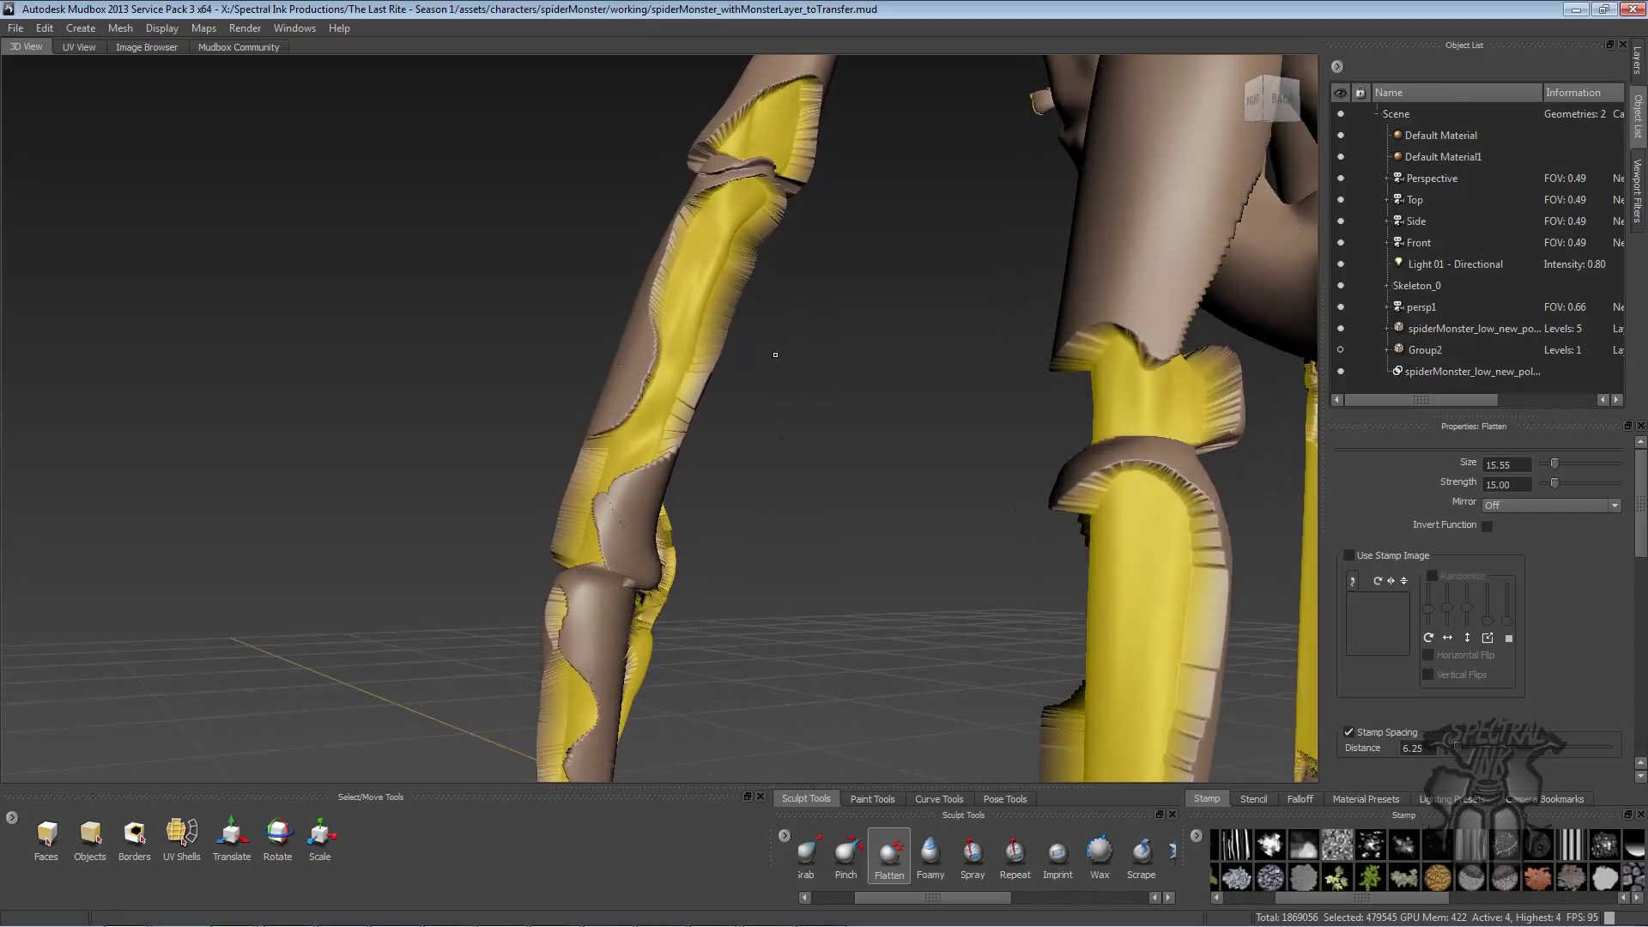
{"action": "mouse_move", "coordinate": [708, 253]}
{"action": "left_mouse_down", "text": "alt"}
{"action": "mouse_move", "coordinate": [1256, 342]}
{"action": "mouse_move", "coordinate": [827, 331]}
{"action": "mouse_move", "coordinate": [1092, 350]}
{"action": "mouse_move", "coordinate": [687, 232]}
{"action": "left_mouse_up", "text": "alt"}
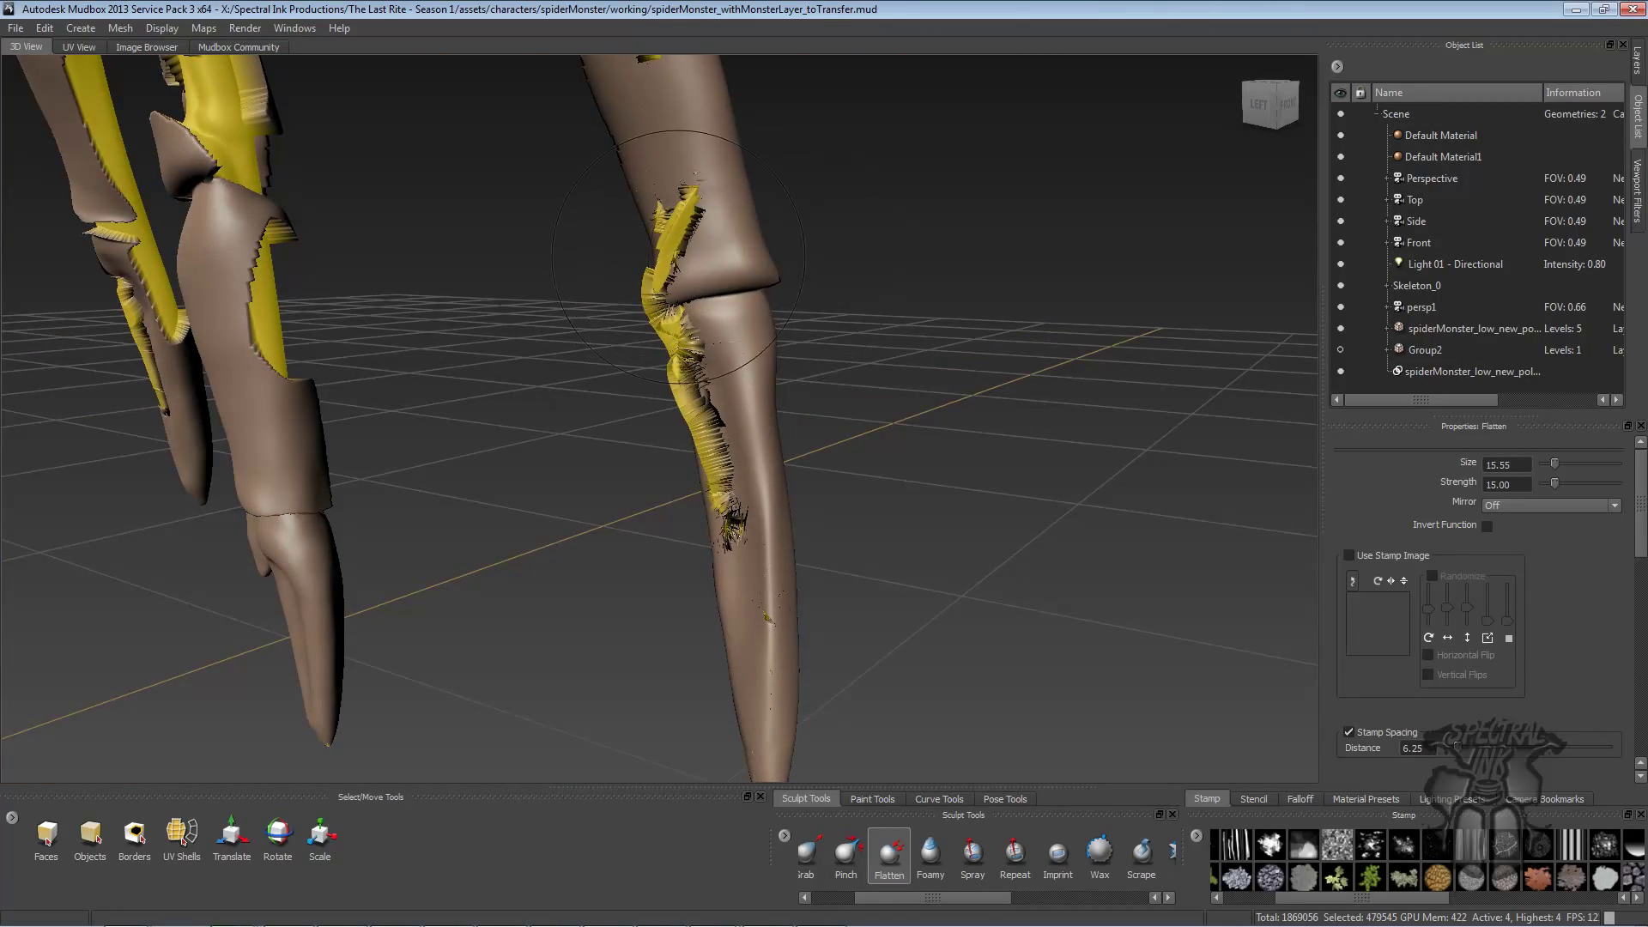
{"action": "middle_click_drag", "start_coordinate": [732, 472], "coordinate": [824, 670], "text": "alt"}
{"action": "left_click_drag", "start_coordinate": [824, 669], "coordinate": [537, 384], "text": "alt"}
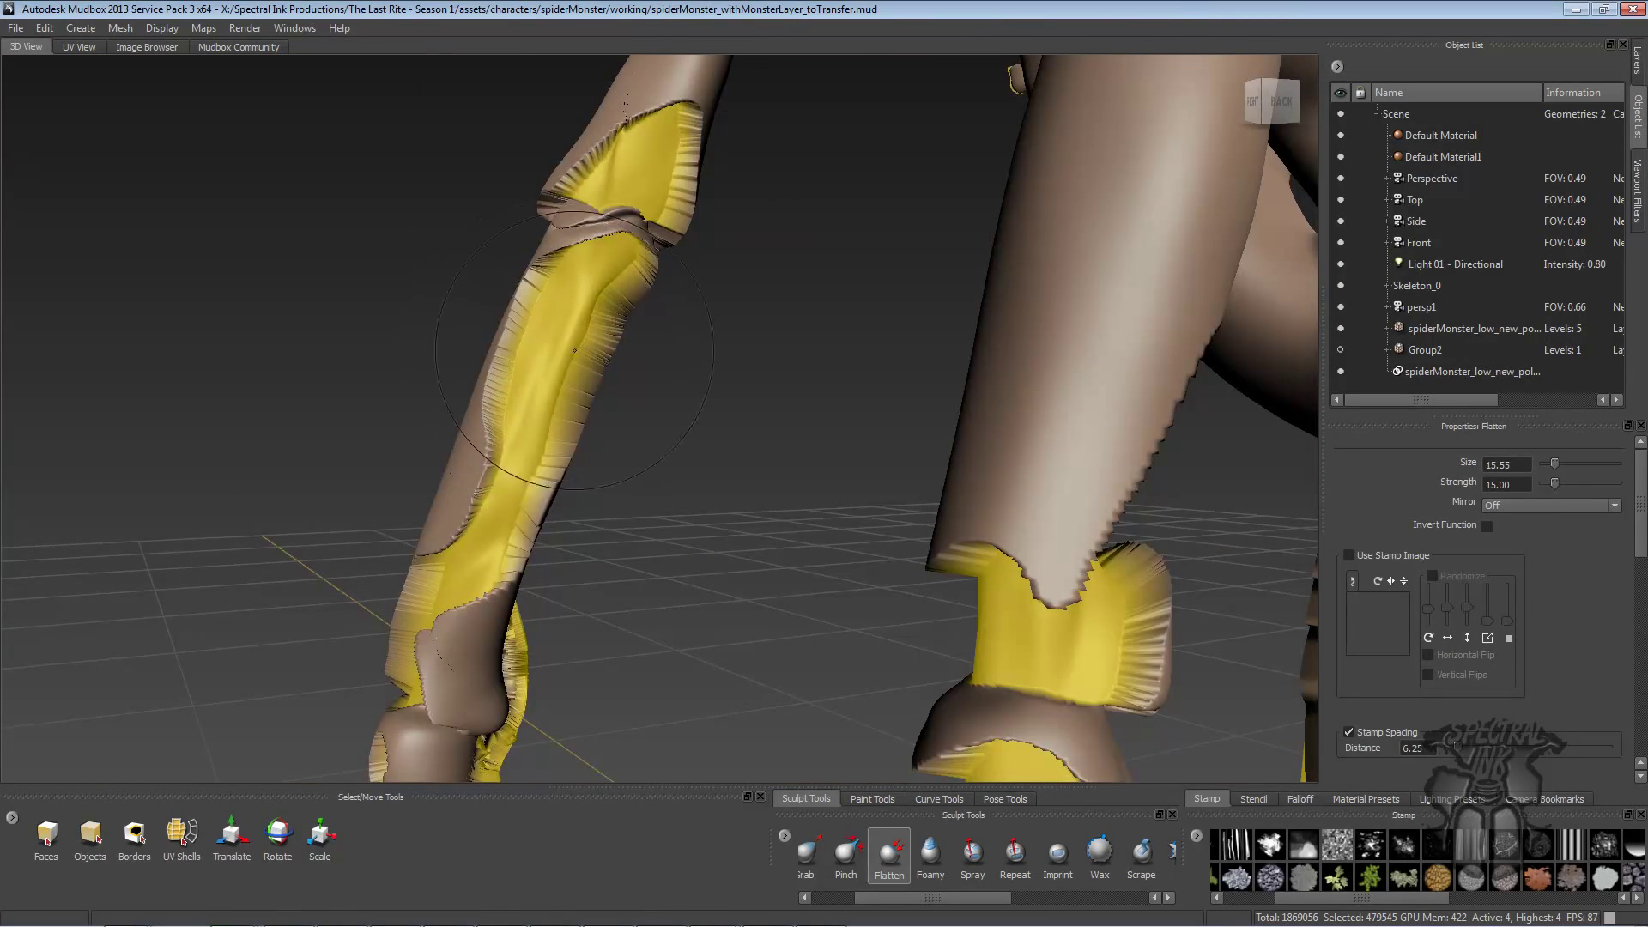
{"action": "left_click_drag", "start_coordinate": [656, 420], "coordinate": [923, 347], "text": "alt"}
{"action": "right_click_drag", "start_coordinate": [923, 348], "coordinate": [807, 361], "text": "alt"}
{"action": "left_click_drag", "start_coordinate": [807, 361], "coordinate": [716, 382], "text": "alt"}
{"action": "right_click_drag", "start_coordinate": [716, 382], "coordinate": [859, 365], "text": "alt"}
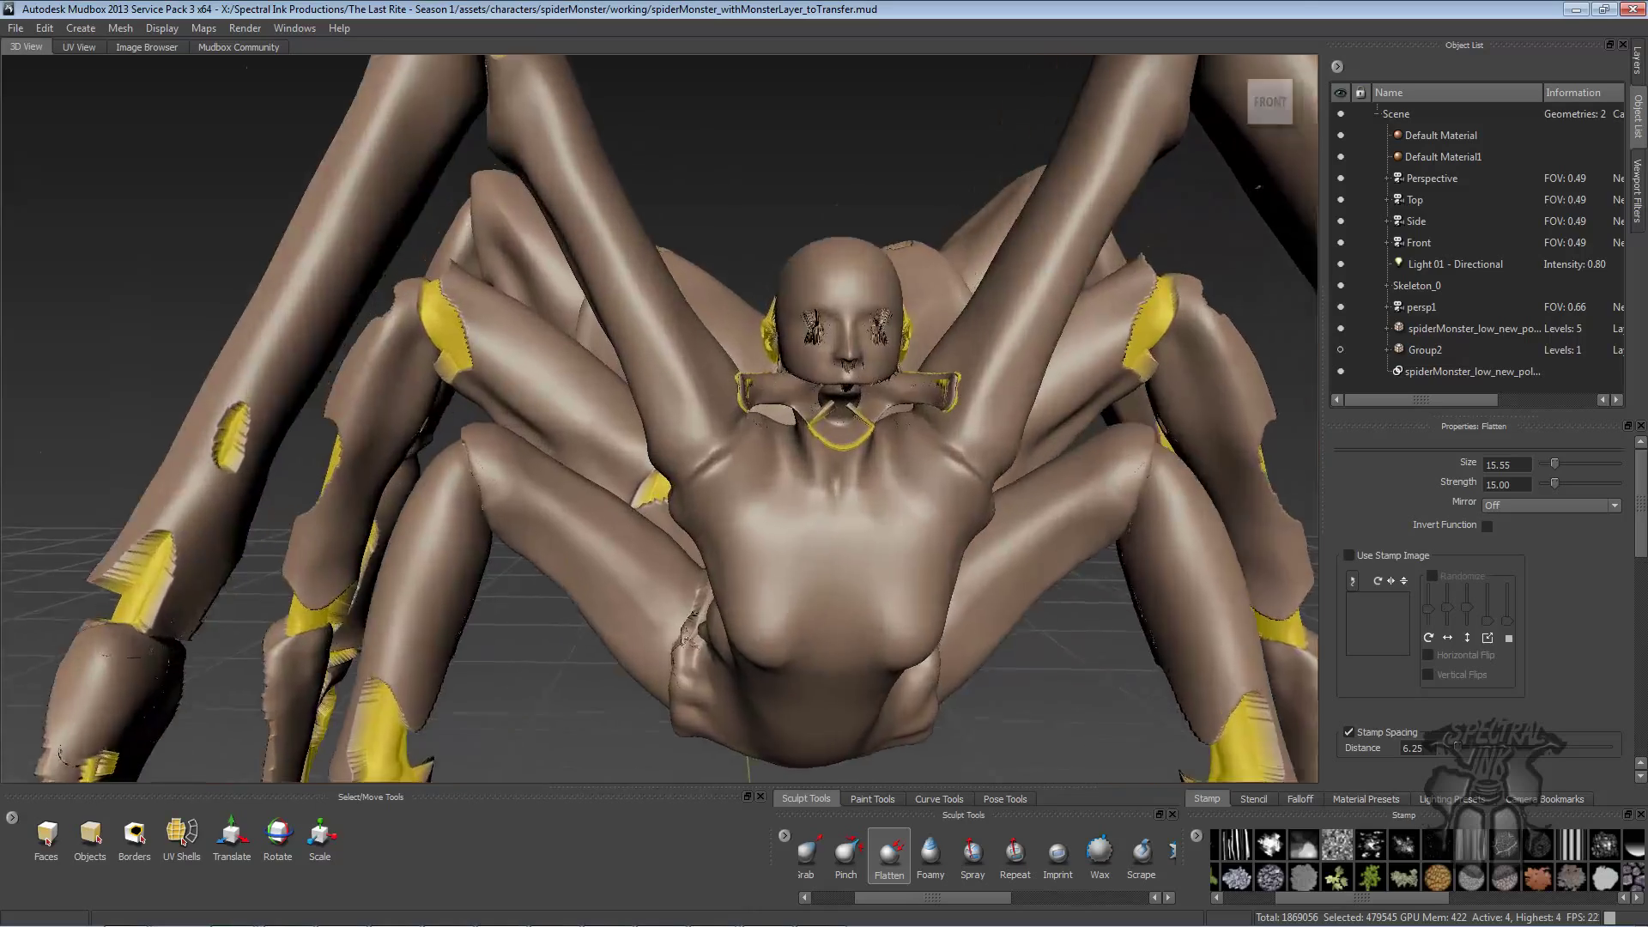
- Reduce the Flatten brush size to 3.00 and examine the transferred details around the head, torso and legs
{"action": "mouse_move", "coordinate": [858, 364]}
{"action": "middle_mouse_down", "text": "alt"}
{"action": "mouse_move", "coordinate": [729, 343]}
{"action": "mouse_move", "coordinate": [653, 361]}
{"action": "middle_mouse_up", "text": "alt"}
{"action": "right_click_drag", "start_coordinate": [652, 360], "coordinate": [821, 244], "text": "alt"}
{"action": "mouse_move", "coordinate": [820, 245]}
{"action": "left_mouse_down"}
{"action": "mouse_move", "coordinate": [822, 279]}
{"action": "mouse_move", "coordinate": [793, 296]}
{"action": "mouse_move", "coordinate": [787, 335]}
{"action": "mouse_move", "coordinate": [796, 286]}
{"action": "mouse_move", "coordinate": [781, 288]}
{"action": "mouse_move", "coordinate": [912, 262]}
{"action": "left_mouse_up"}
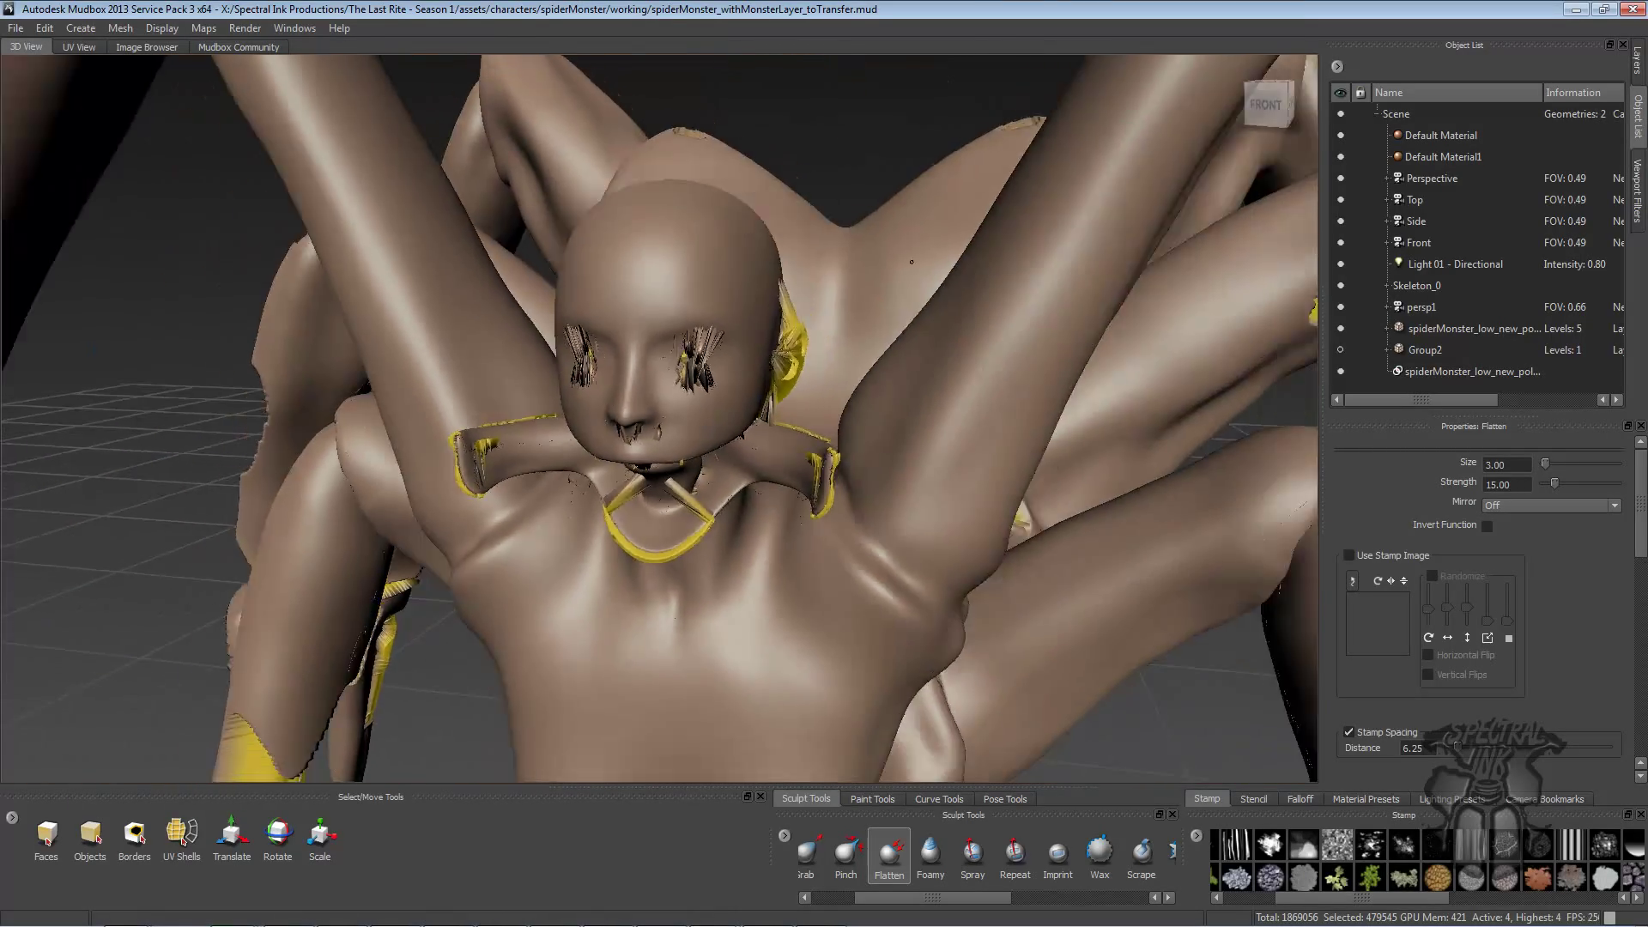
{"action": "middle_click_drag", "start_coordinate": [912, 262], "coordinate": [852, 214], "text": "alt"}
{"action": "mouse_move", "coordinate": [851, 215]}
{"action": "left_mouse_down", "text": "alt"}
{"action": "mouse_move", "coordinate": [717, 367]}
{"action": "mouse_move", "coordinate": [715, 333]}
{"action": "mouse_move", "coordinate": [640, 331]}
{"action": "mouse_move", "coordinate": [653, 322]}
{"action": "mouse_move", "coordinate": [667, 347]}
{"action": "mouse_move", "coordinate": [975, 257]}
{"action": "mouse_move", "coordinate": [902, 337]}
{"action": "mouse_move", "coordinate": [833, 319]}
{"action": "mouse_move", "coordinate": [853, 323]}
{"action": "mouse_move", "coordinate": [771, 328]}
{"action": "mouse_move", "coordinate": [821, 349]}
{"action": "mouse_move", "coordinate": [891, 330]}
{"action": "mouse_move", "coordinate": [746, 338]}
{"action": "mouse_move", "coordinate": [1085, 349]}
{"action": "mouse_move", "coordinate": [935, 355]}
{"action": "left_mouse_up", "text": "alt"}
{"action": "left_click_drag", "start_coordinate": [842, 381], "coordinate": [810, 382], "text": "alt"}
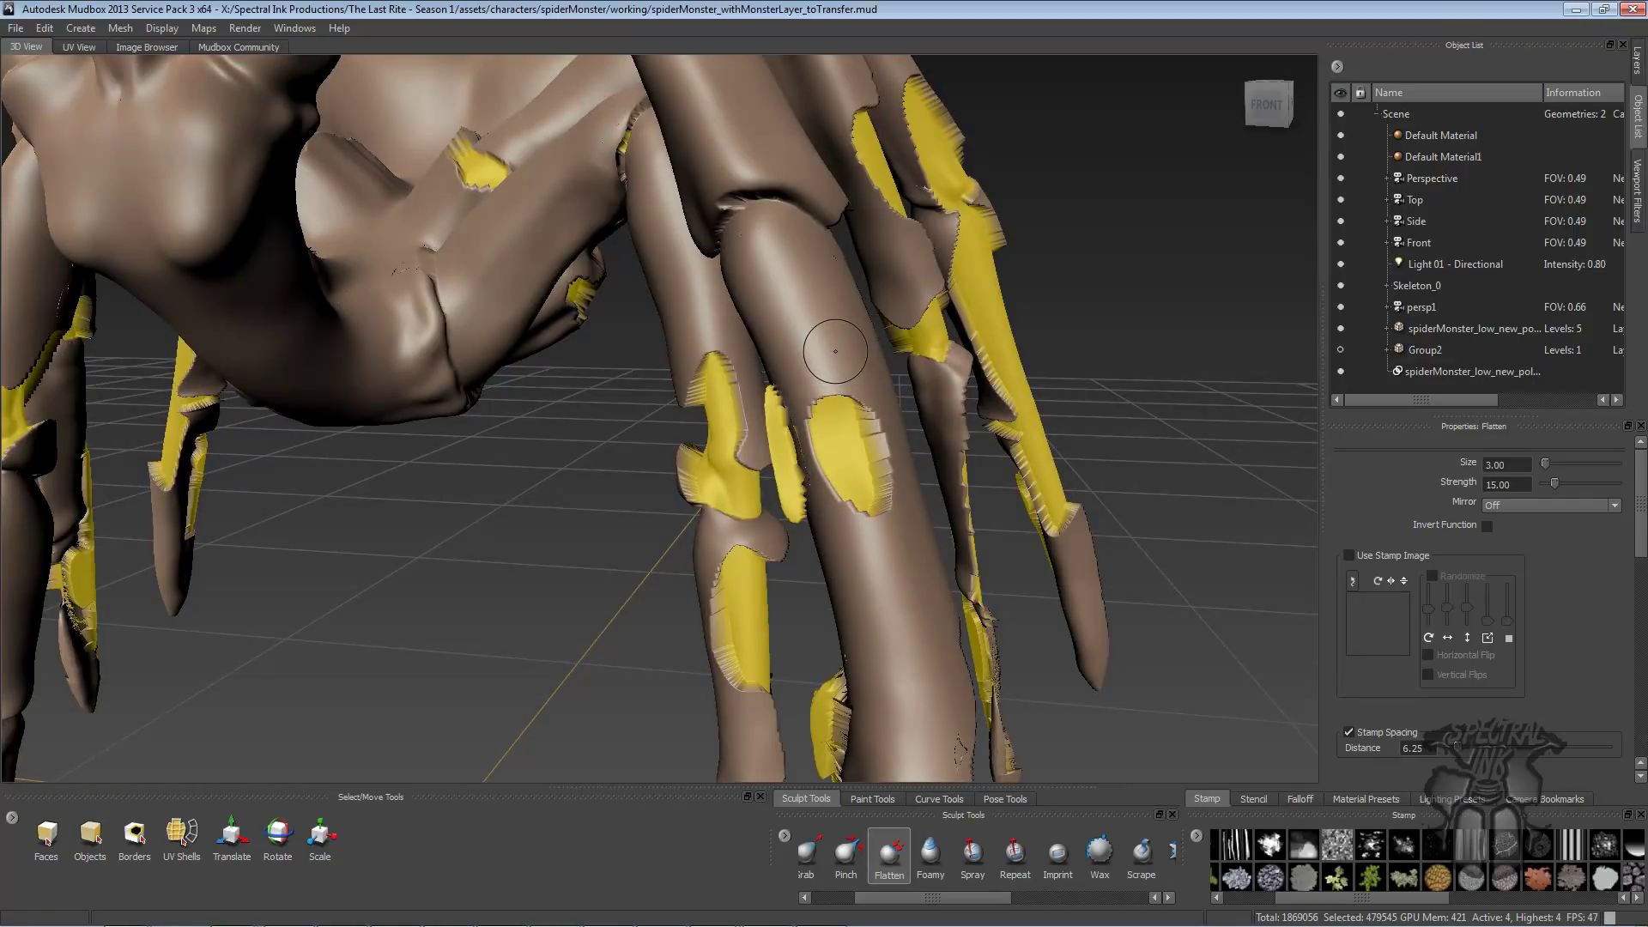
{"action": "left_click_drag", "start_coordinate": [944, 296], "coordinate": [994, 268], "text": "alt"}
{"action": "left_click_drag", "start_coordinate": [1027, 226], "coordinate": [992, 331], "text": "alt"}
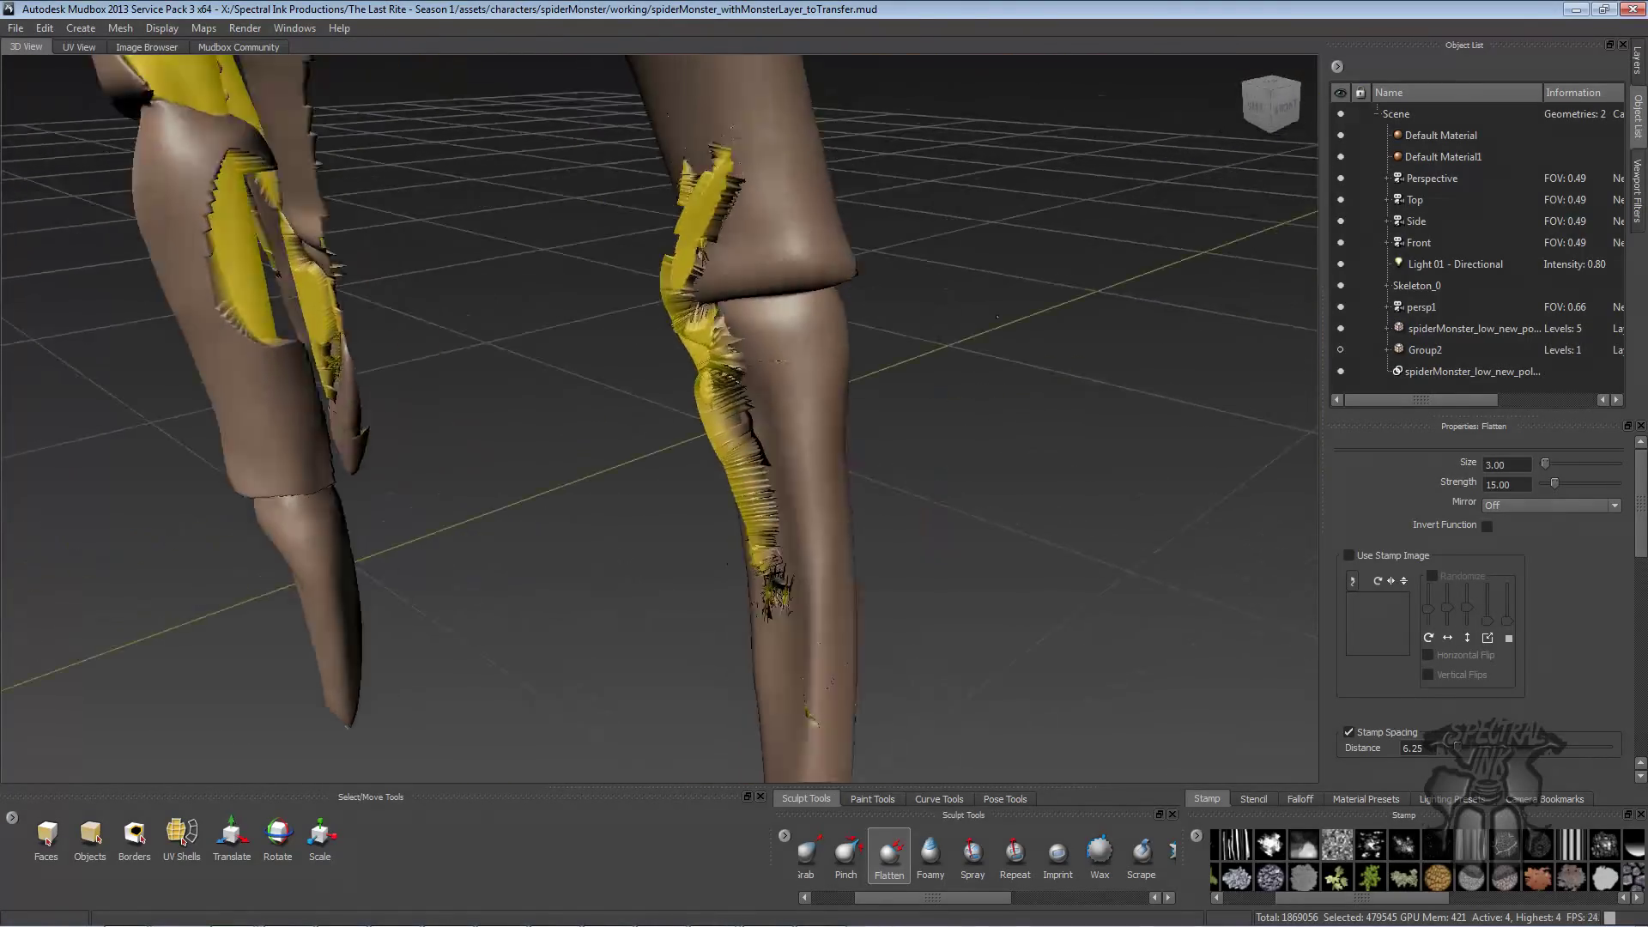
{"action": "left_click_drag", "start_coordinate": [902, 299], "coordinate": [1040, 300], "text": "alt"}
{"action": "left_click_drag", "start_coordinate": [923, 330], "coordinate": [930, 362], "text": "alt"}
- Hide and show the transferred details layer and Sculpt Layer 4 in turn to compare what each contributes
{"action": "left_click", "coordinate": [1643, 69]}
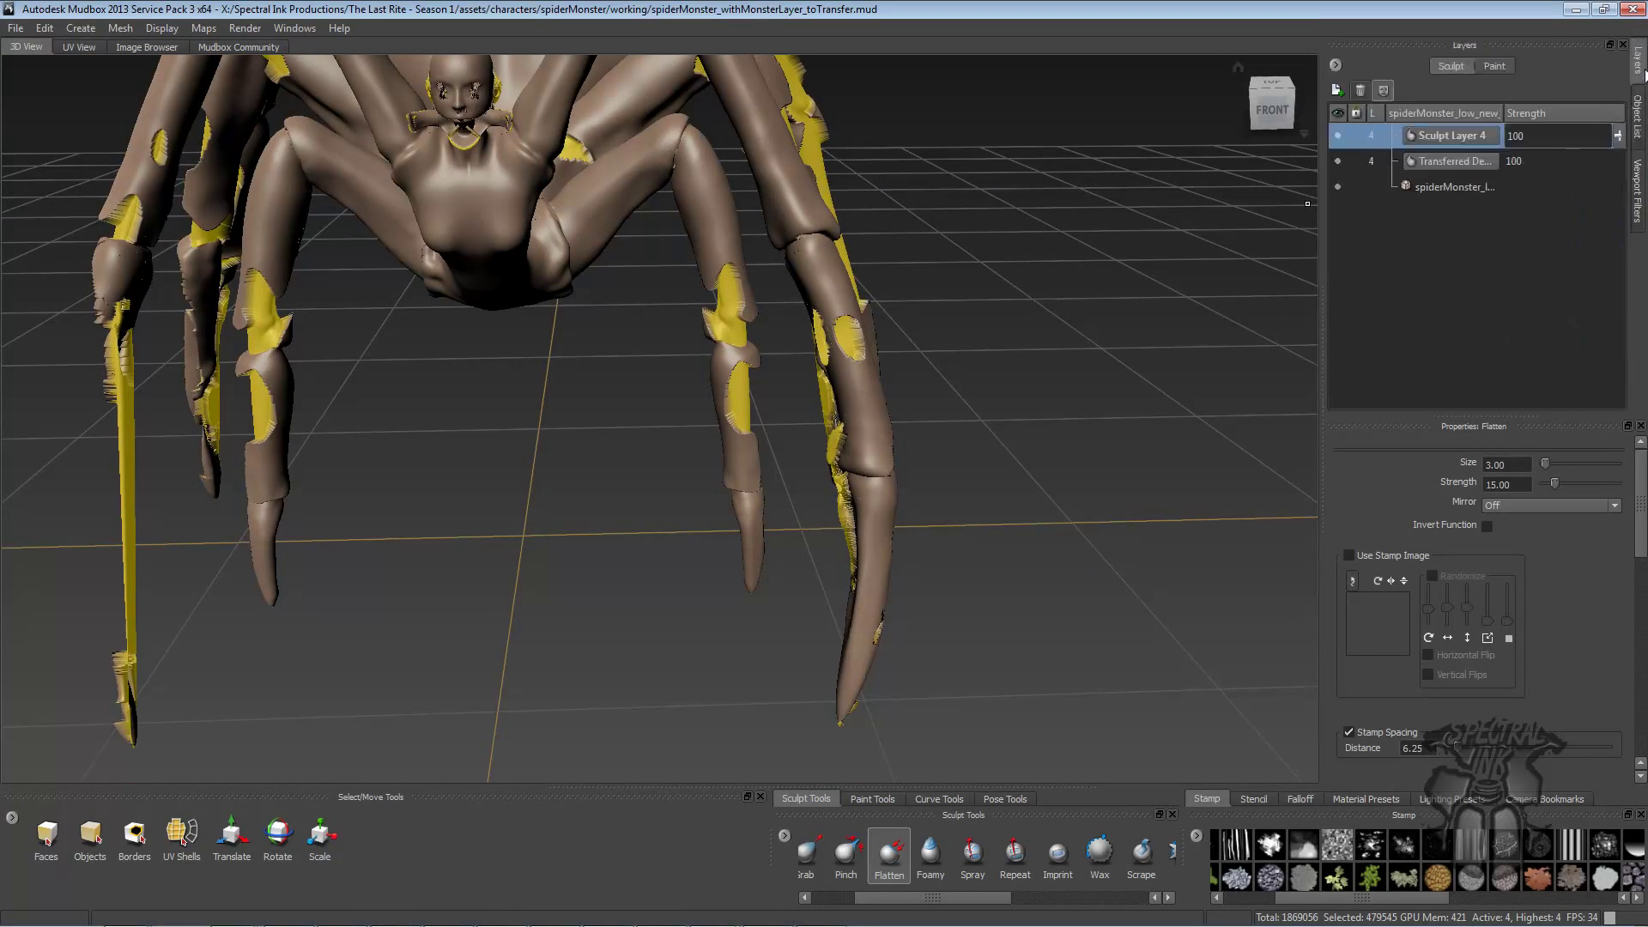
{"action": "left_click_drag", "start_coordinate": [1008, 243], "coordinate": [1222, 222], "text": "alt"}
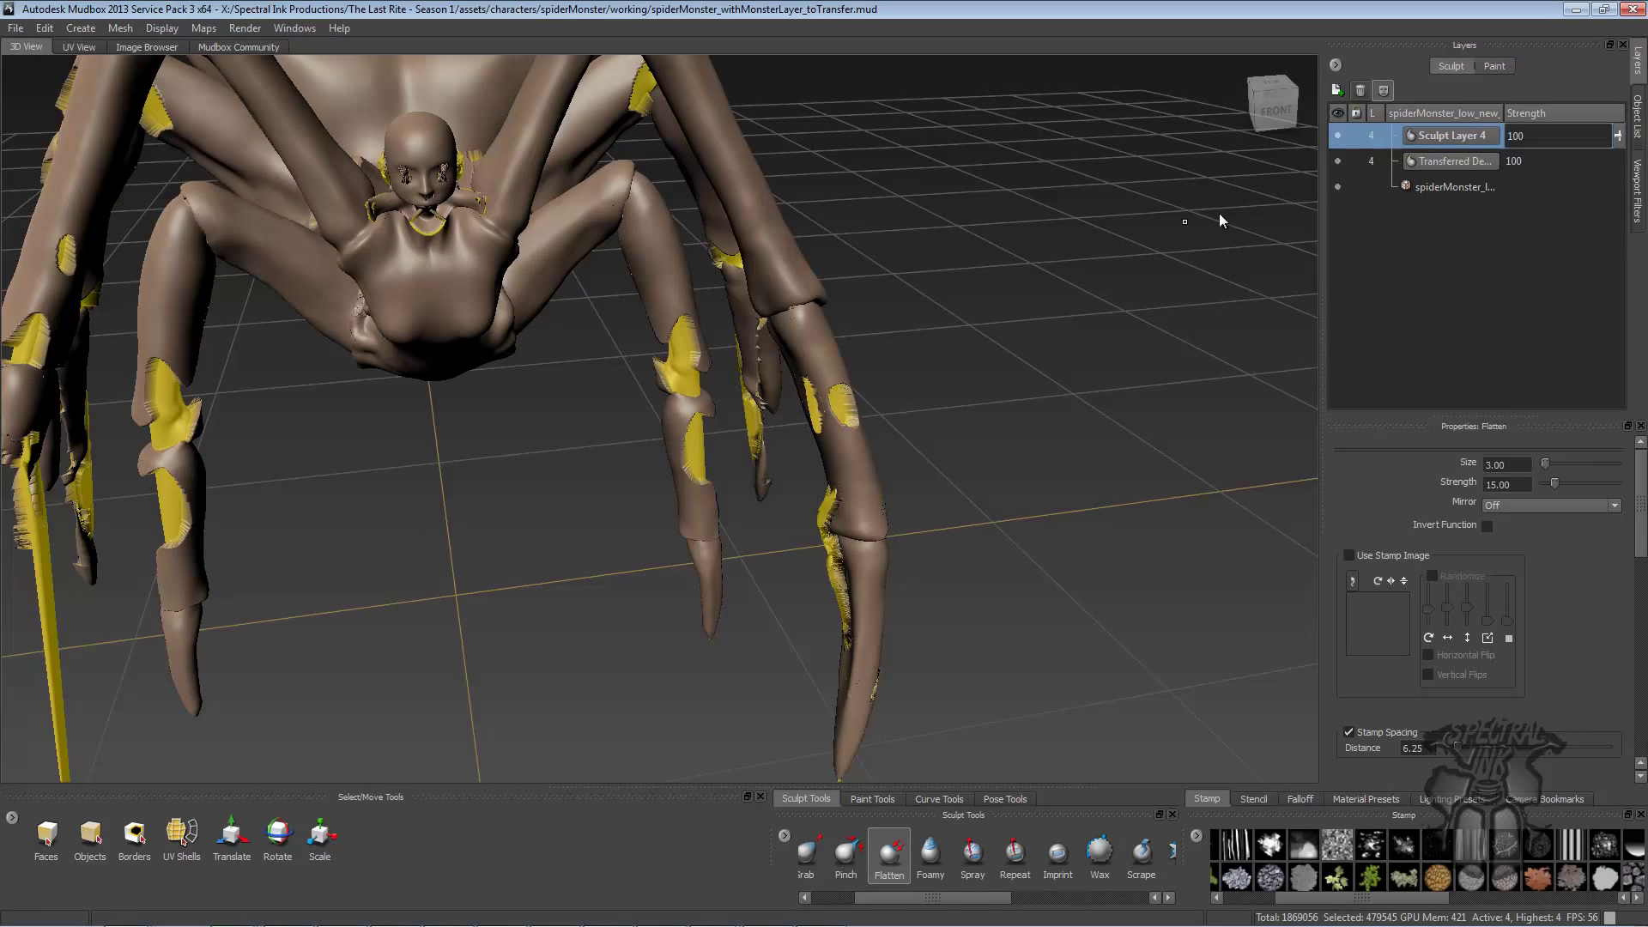
{"action": "left_click", "coordinate": [1338, 163]}
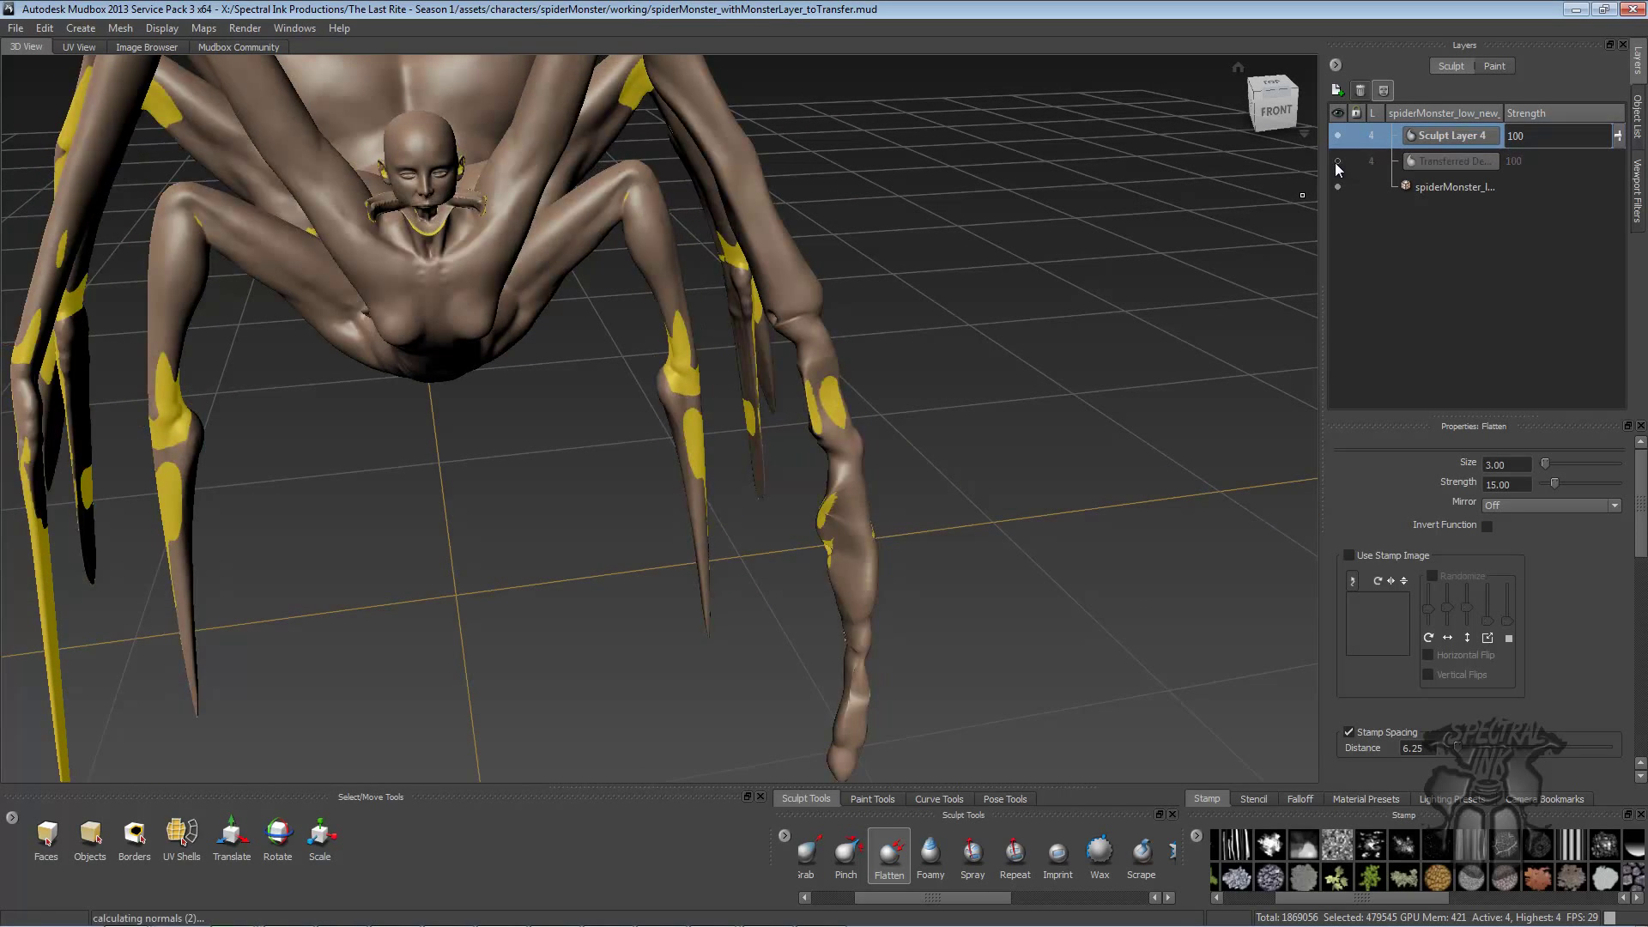
{"action": "left_click", "coordinate": [1337, 161]}
{"action": "left_click", "coordinate": [1338, 135]}
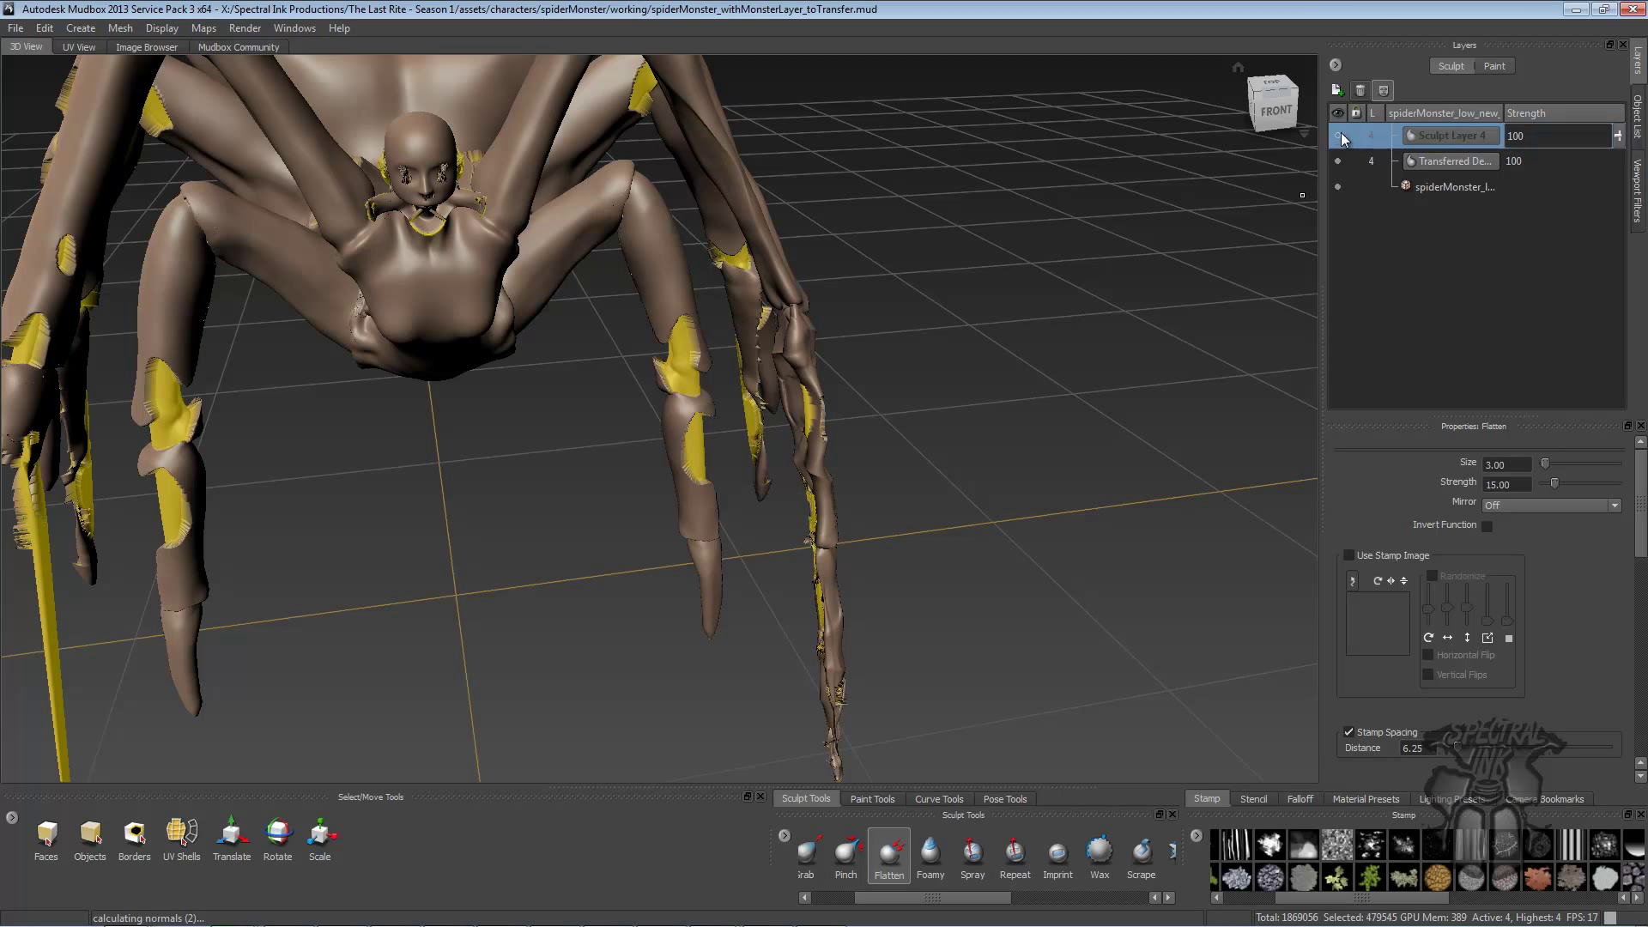
{"action": "left_click", "coordinate": [1337, 135]}
- Examine the whole monster from several angles with both sculpt layers visible
{"action": "left_click_drag", "start_coordinate": [1152, 194], "coordinate": [1096, 202], "text": "alt"}
{"action": "middle_click_drag", "start_coordinate": [1096, 202], "coordinate": [1193, 285], "text": "alt"}
{"action": "left_click_drag", "start_coordinate": [1193, 285], "coordinate": [1021, 274], "text": "alt"}
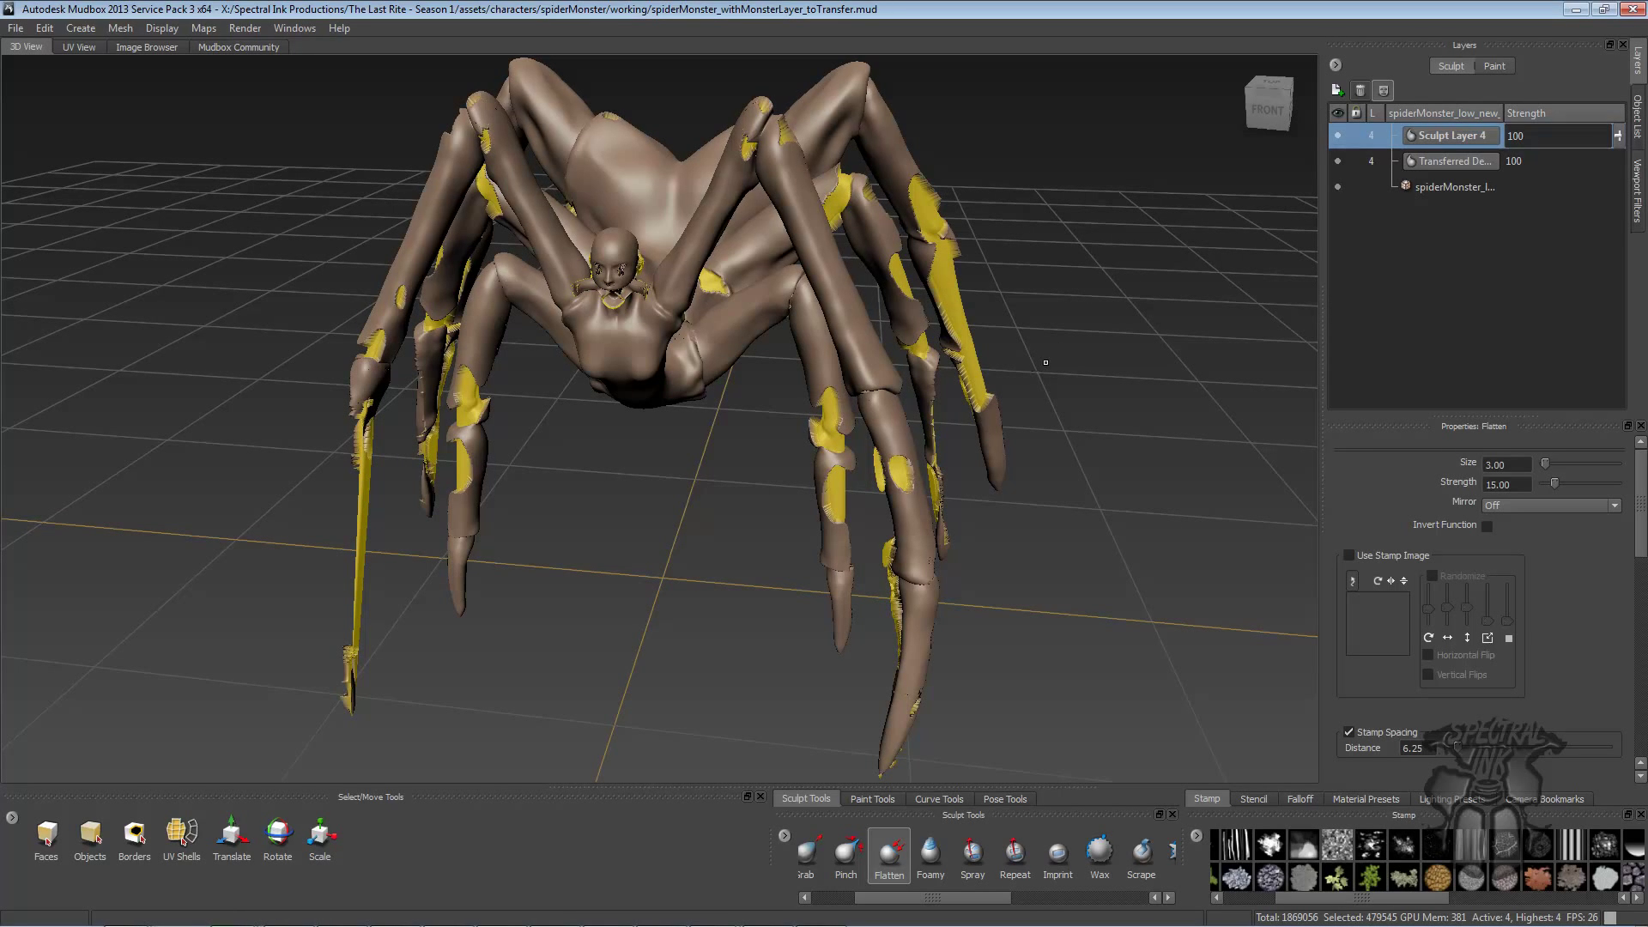
{"action": "left_click_drag", "start_coordinate": [1036, 365], "coordinate": [955, 290], "text": "alt"}
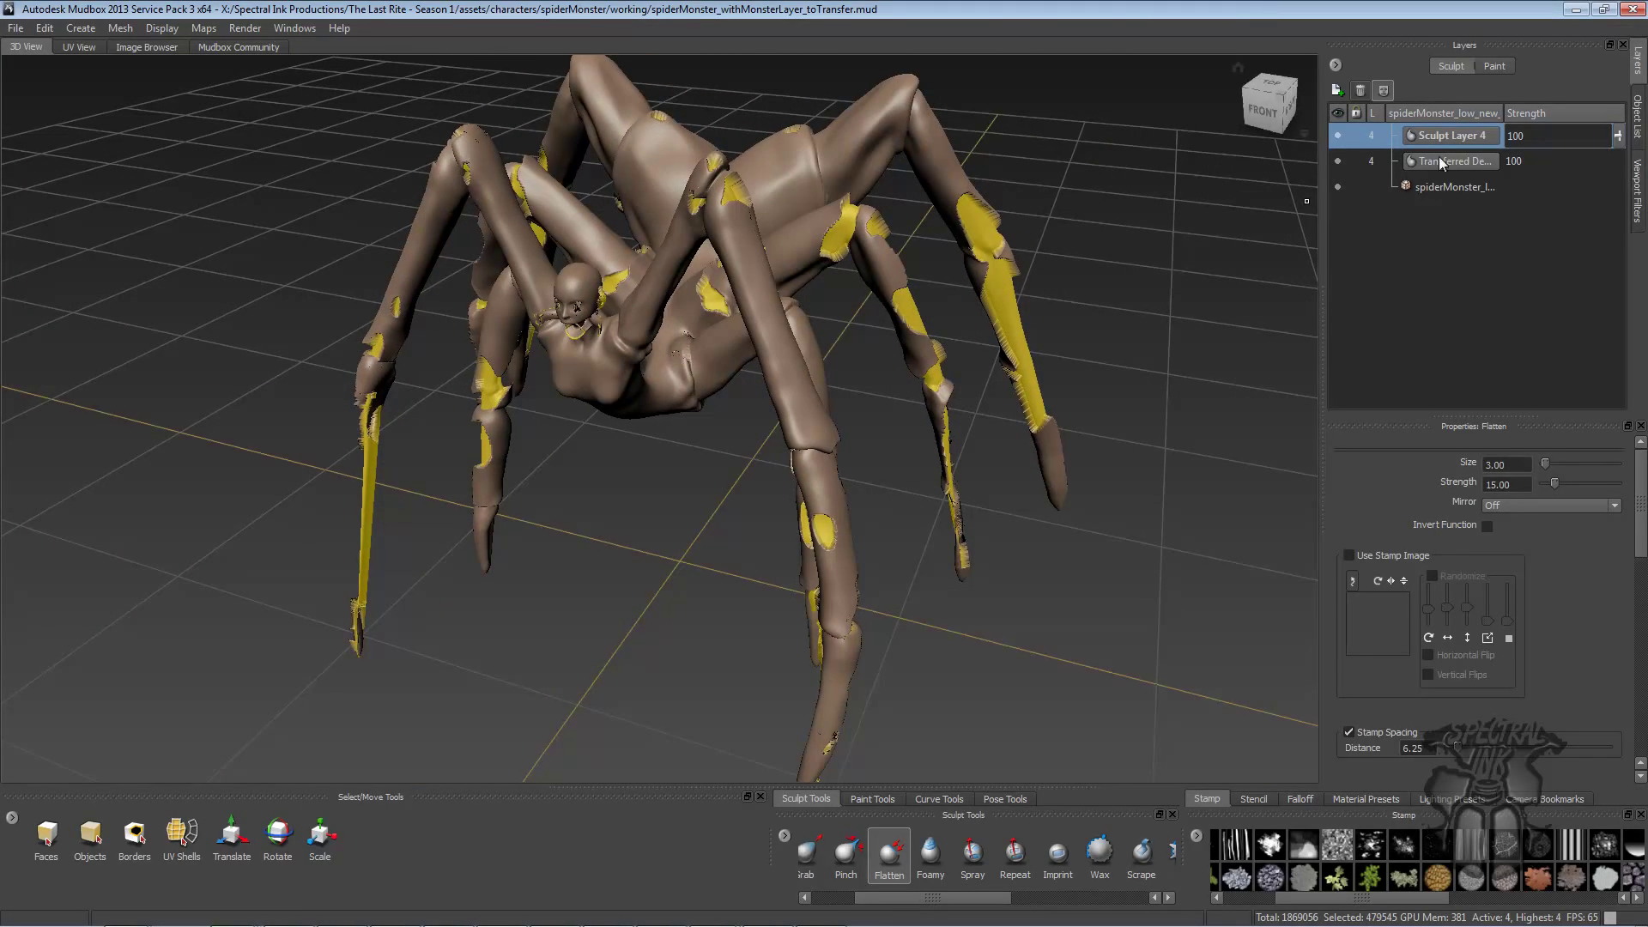
{"action": "left_click_drag", "start_coordinate": [1181, 227], "coordinate": [1095, 297], "text": "alt"}
{"action": "left_click_drag", "start_coordinate": [1199, 247], "coordinate": [1234, 259], "text": "alt"}
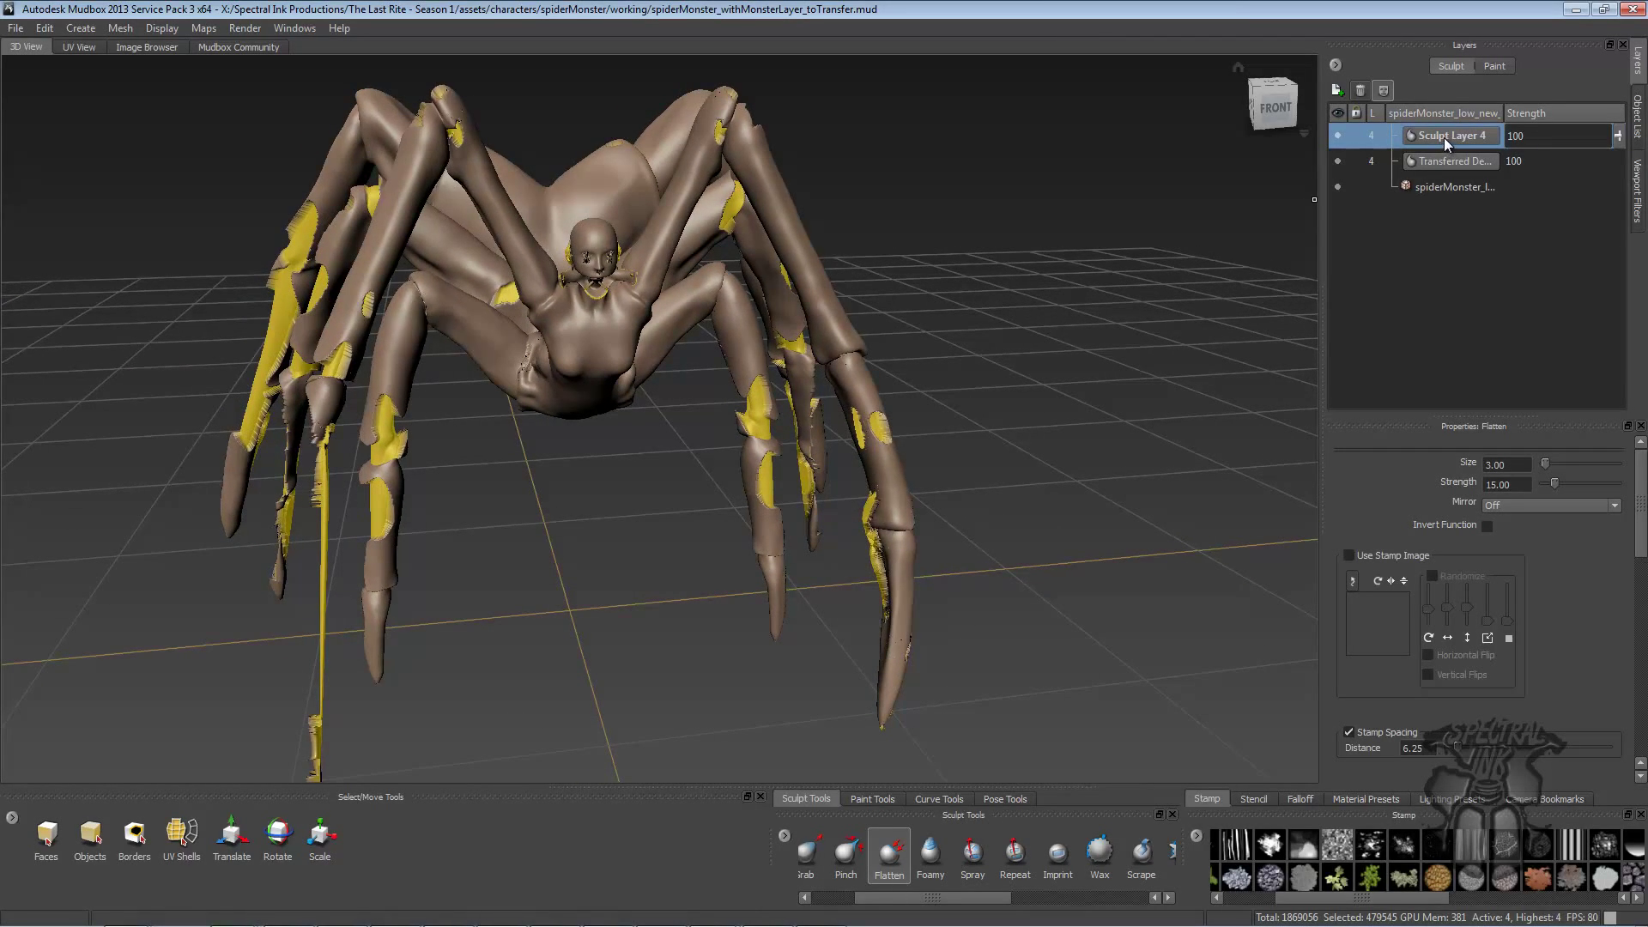
{"action": "right_click", "coordinate": [1444, 138]}
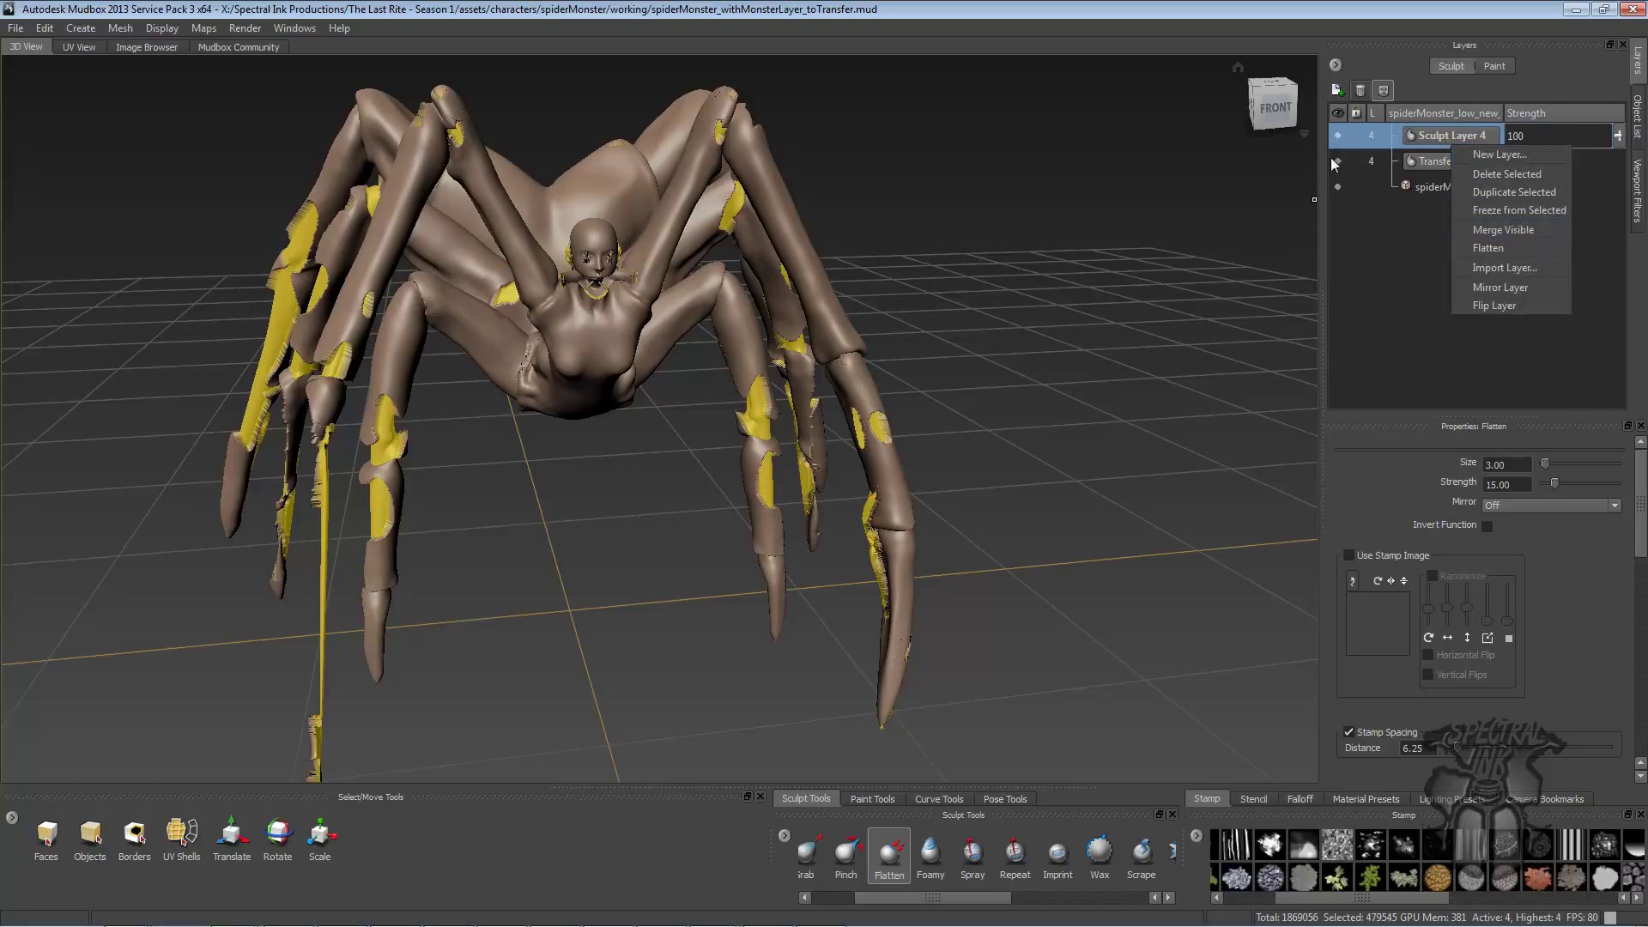
{"action": "left_click", "coordinate": [1442, 93]}
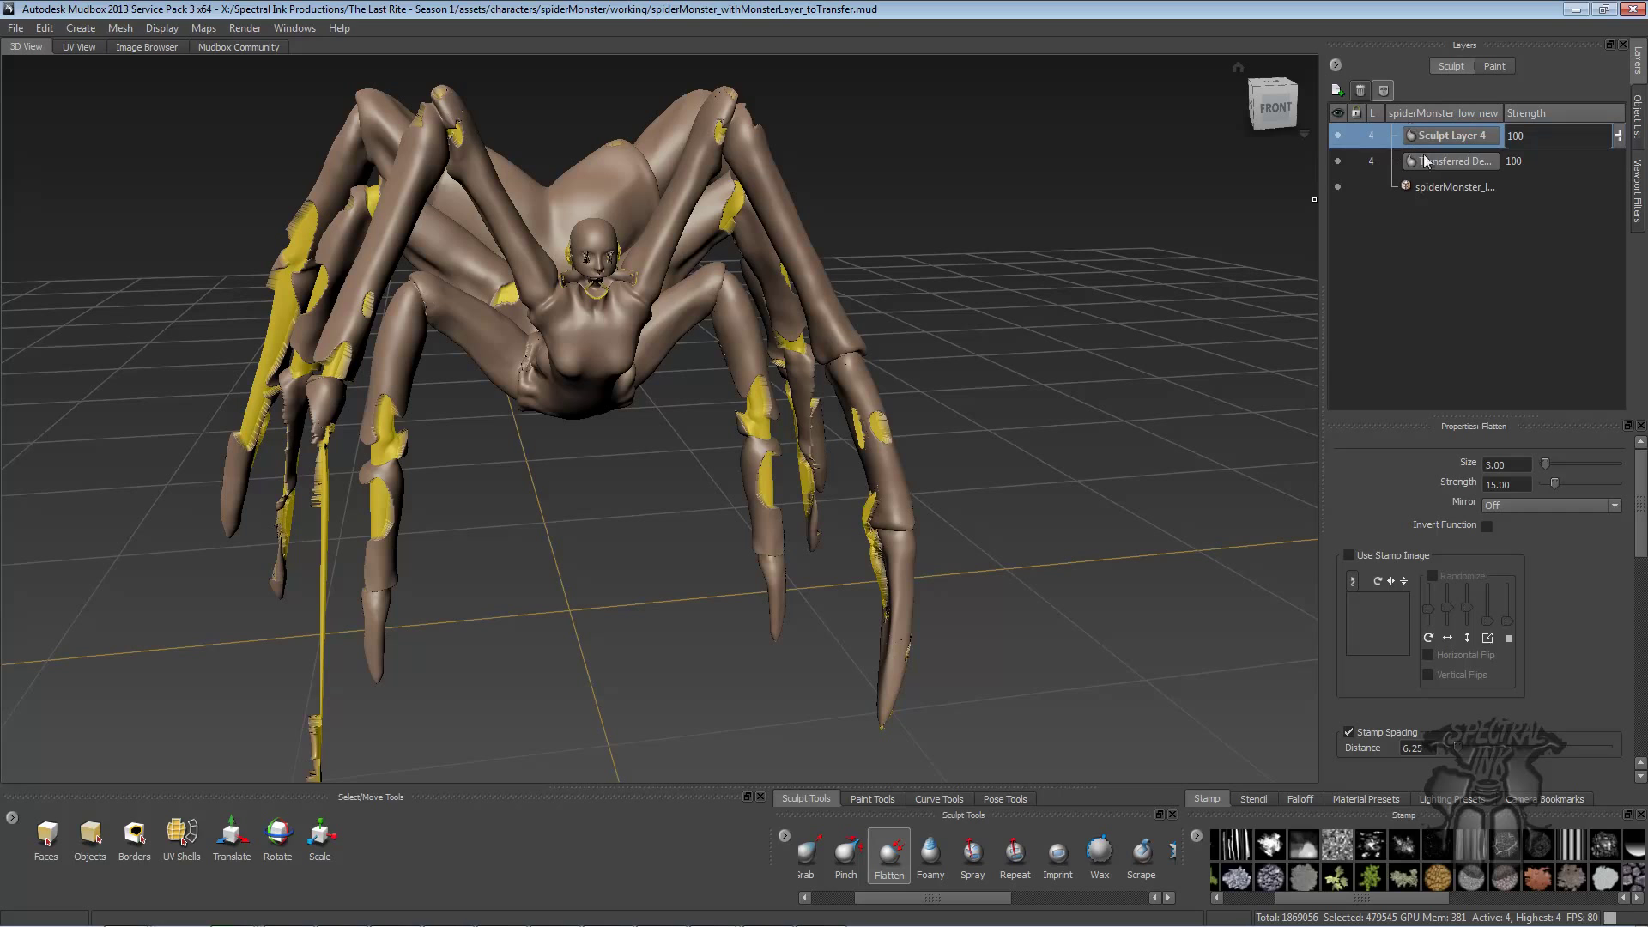
{"action": "left_click_drag", "start_coordinate": [1204, 224], "coordinate": [1167, 211], "text": "alt"}
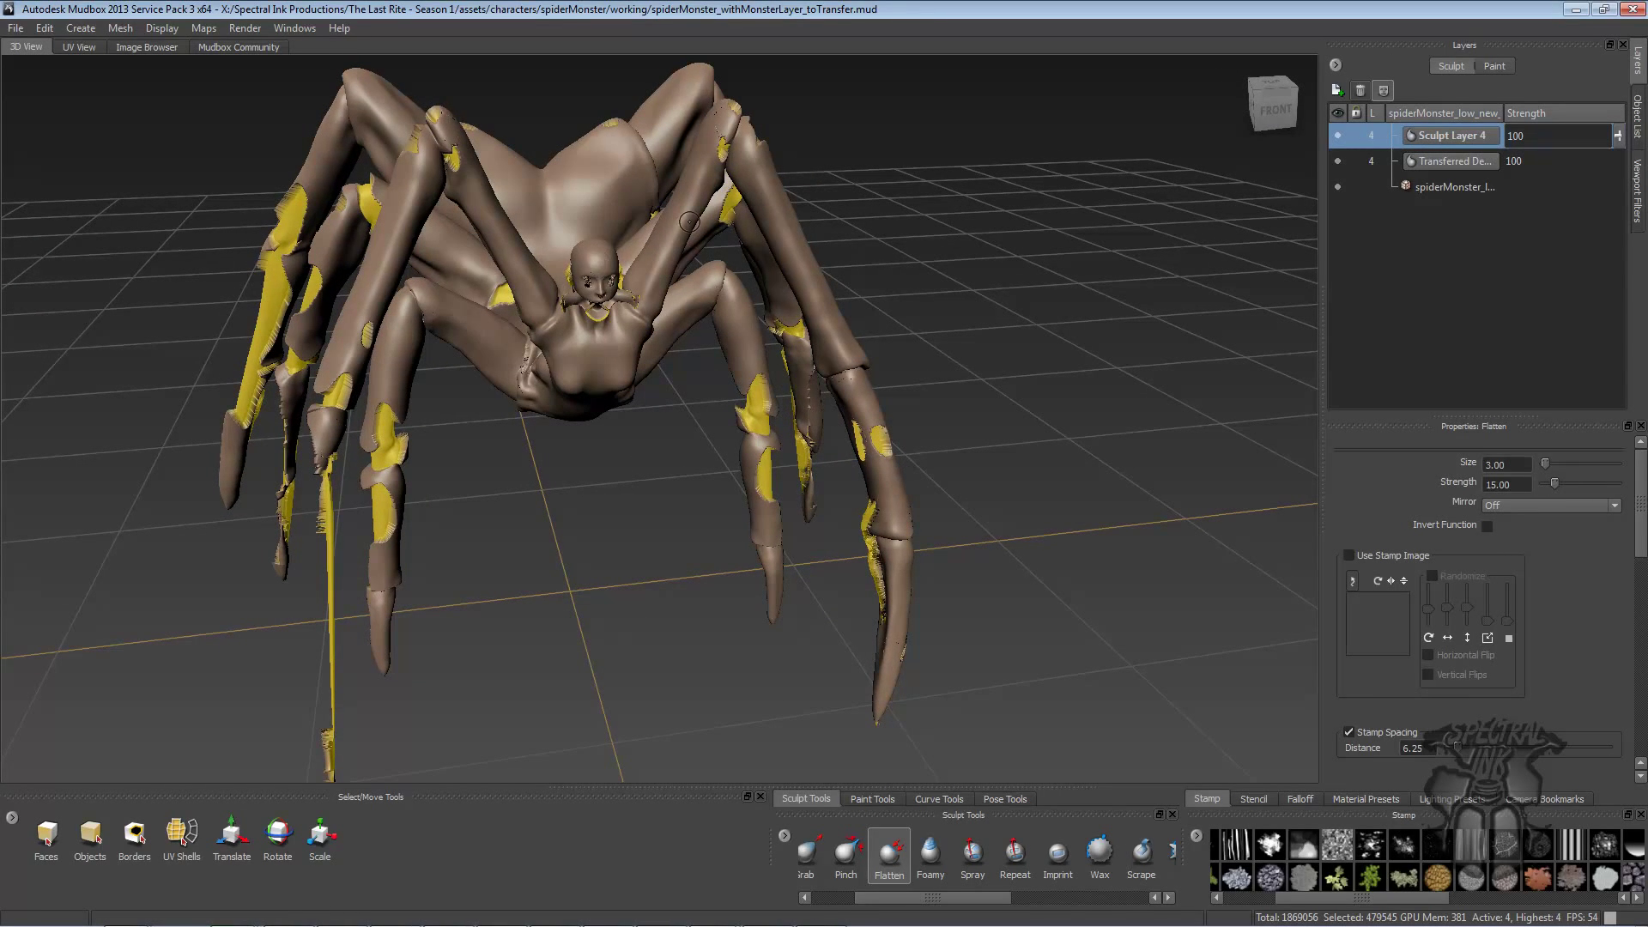
- Check the model without the transferred details layer, show it again, and merge the visible sculpt layers
{"action": "left_click", "coordinate": [1337, 161]}
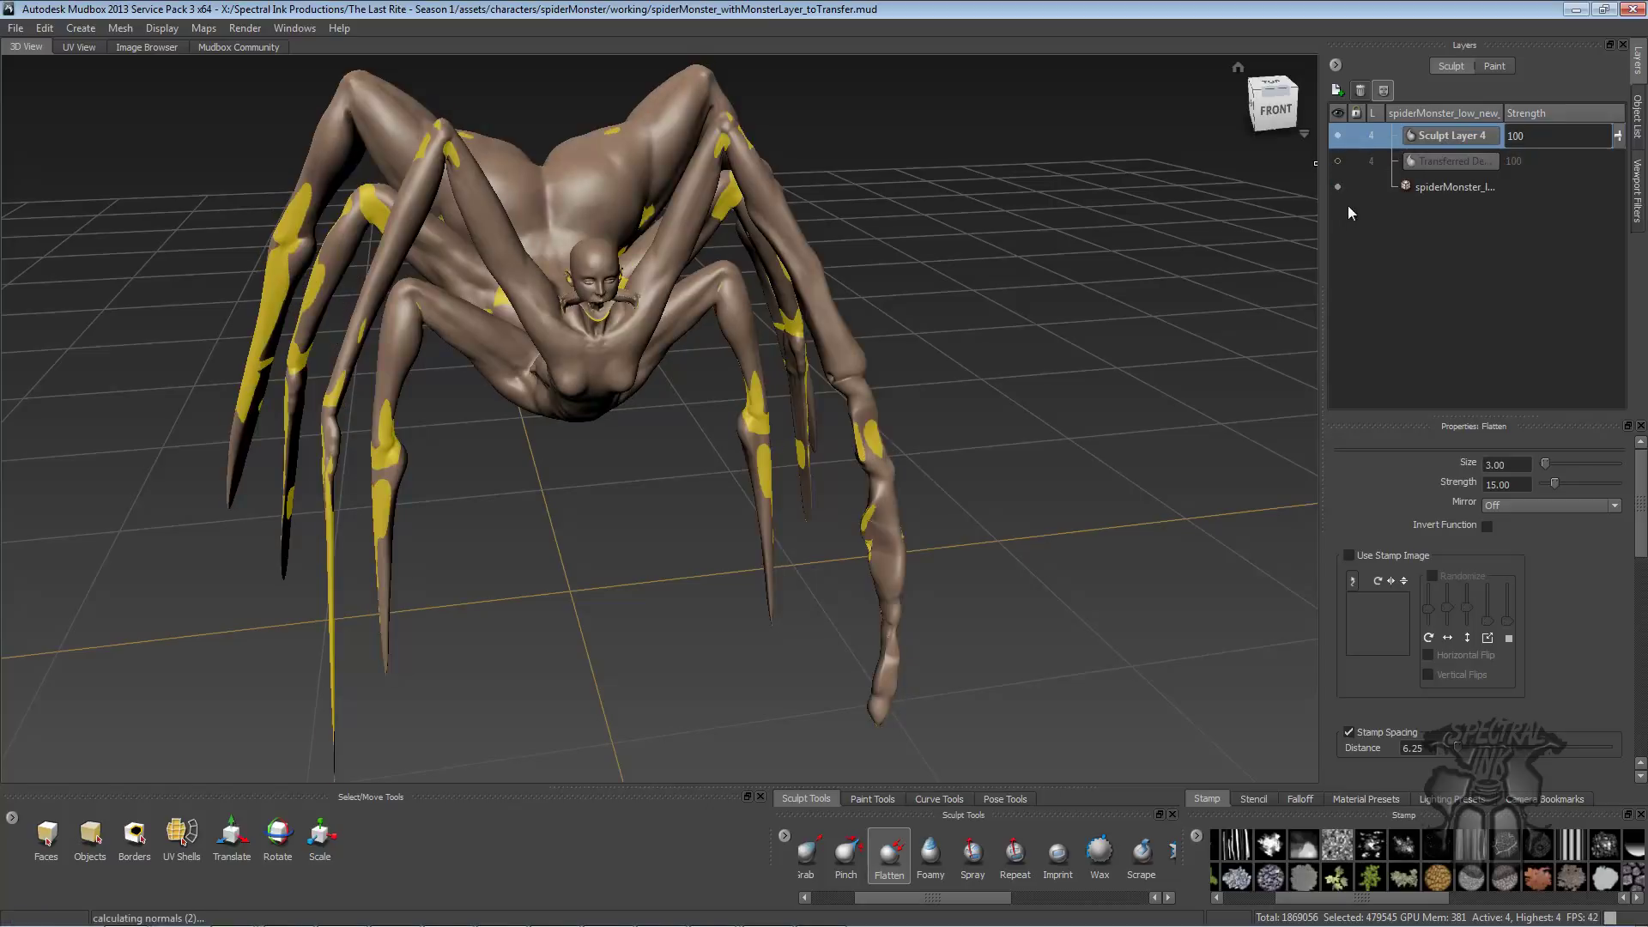
{"action": "left_click", "coordinate": [1337, 161]}
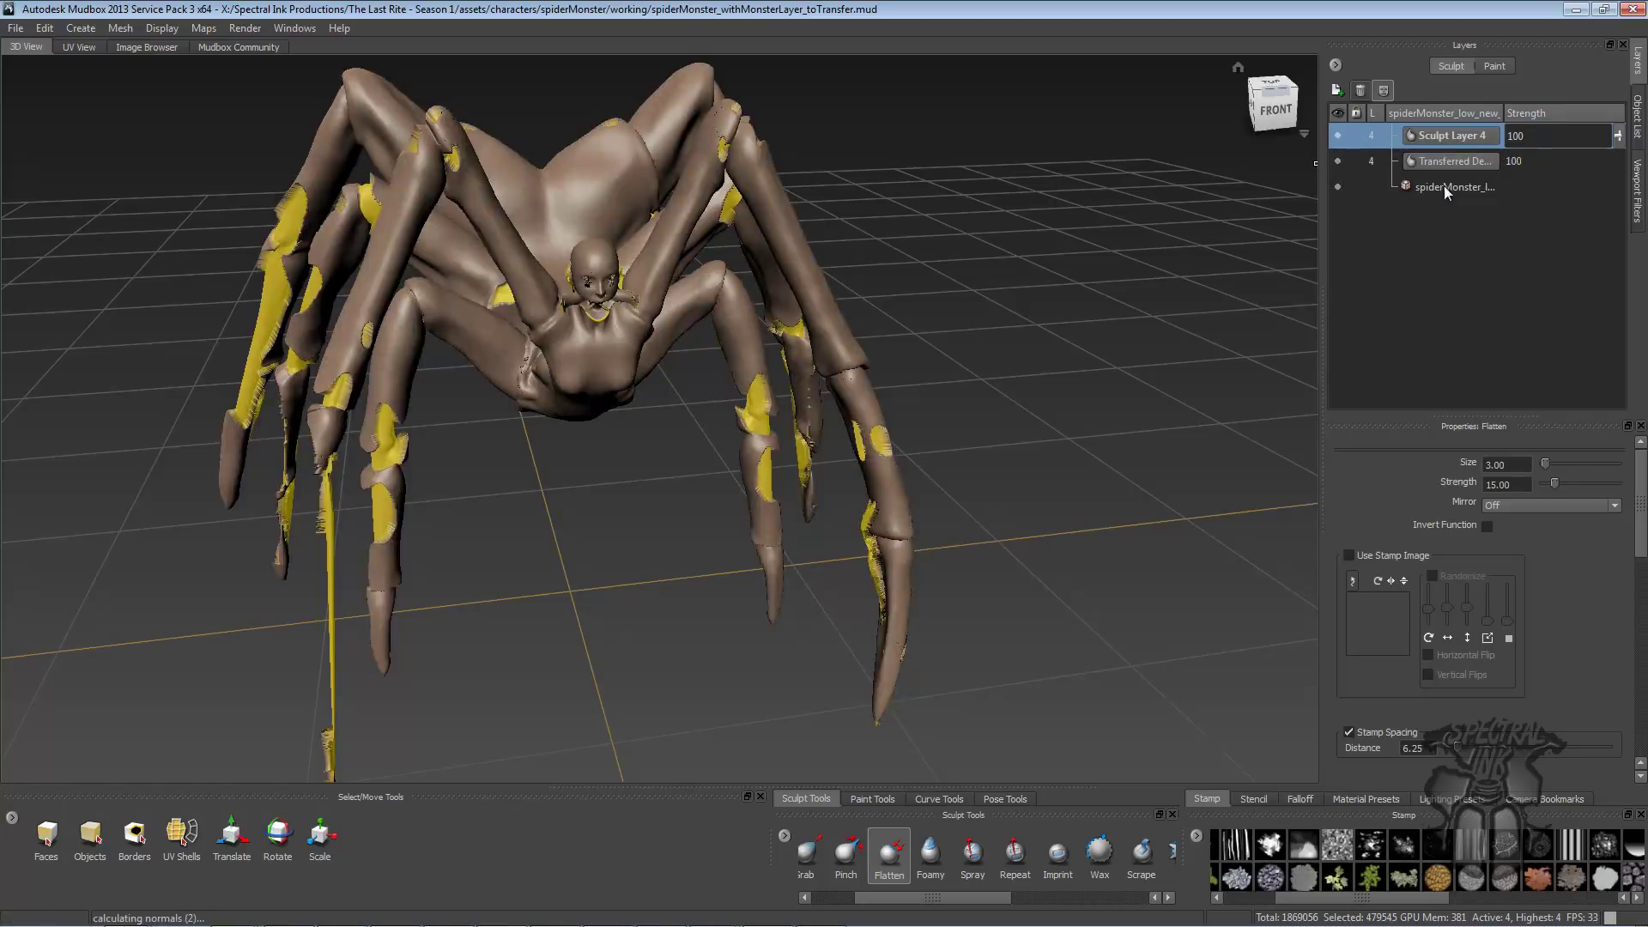
{"action": "right_click", "coordinate": [1446, 136]}
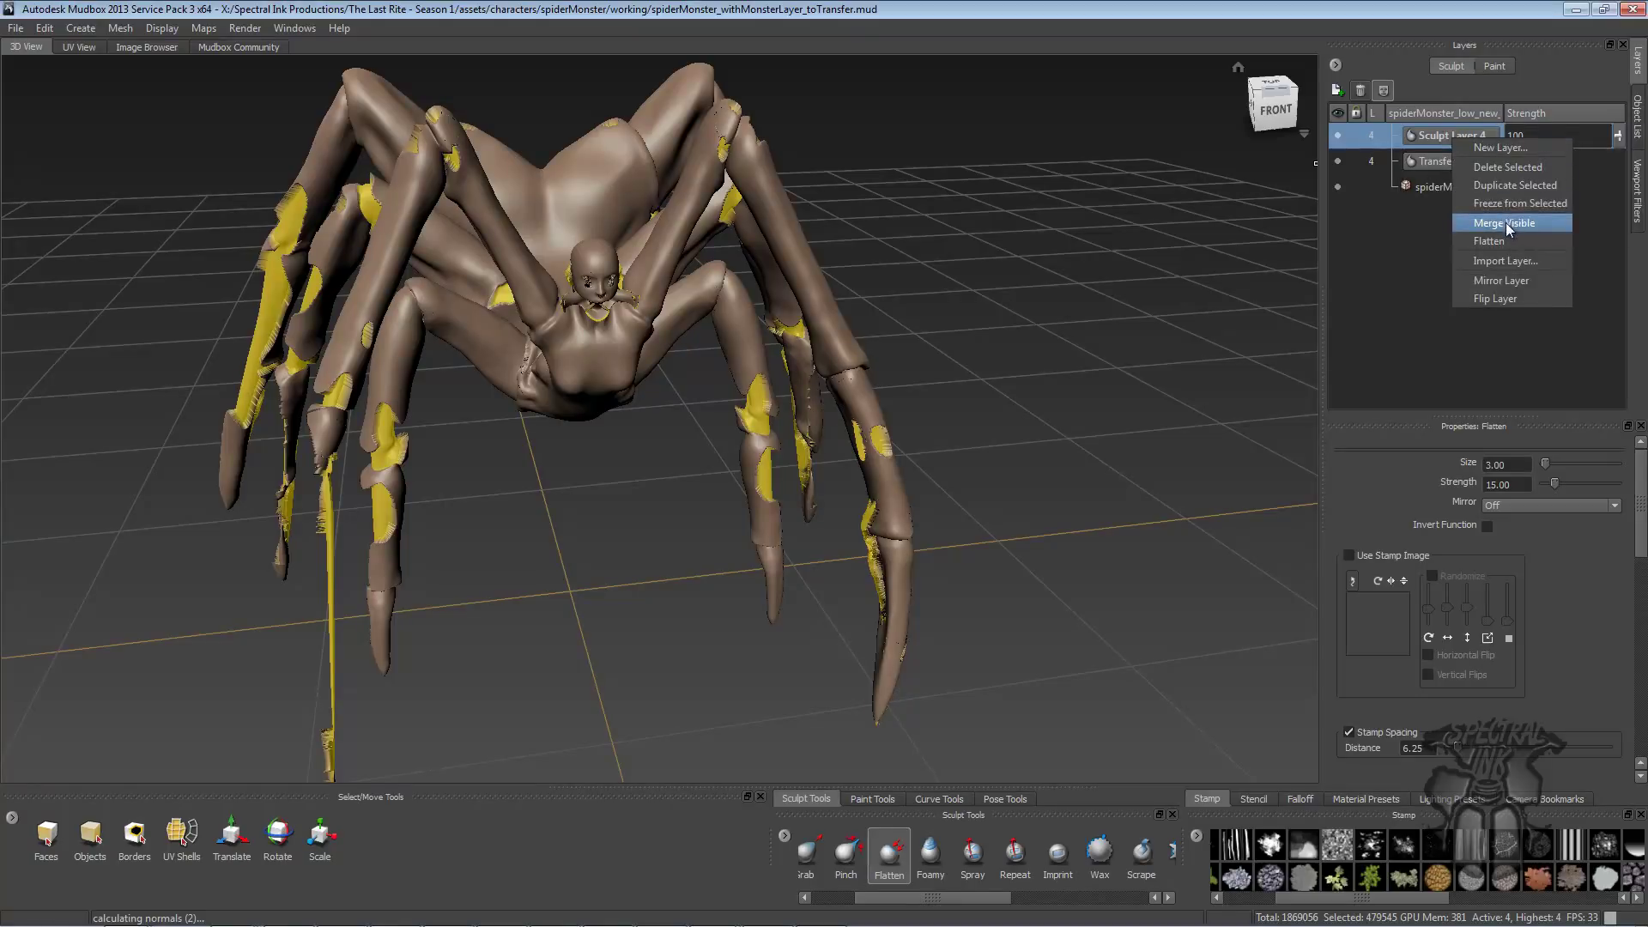
{"action": "left_click", "coordinate": [1511, 225]}
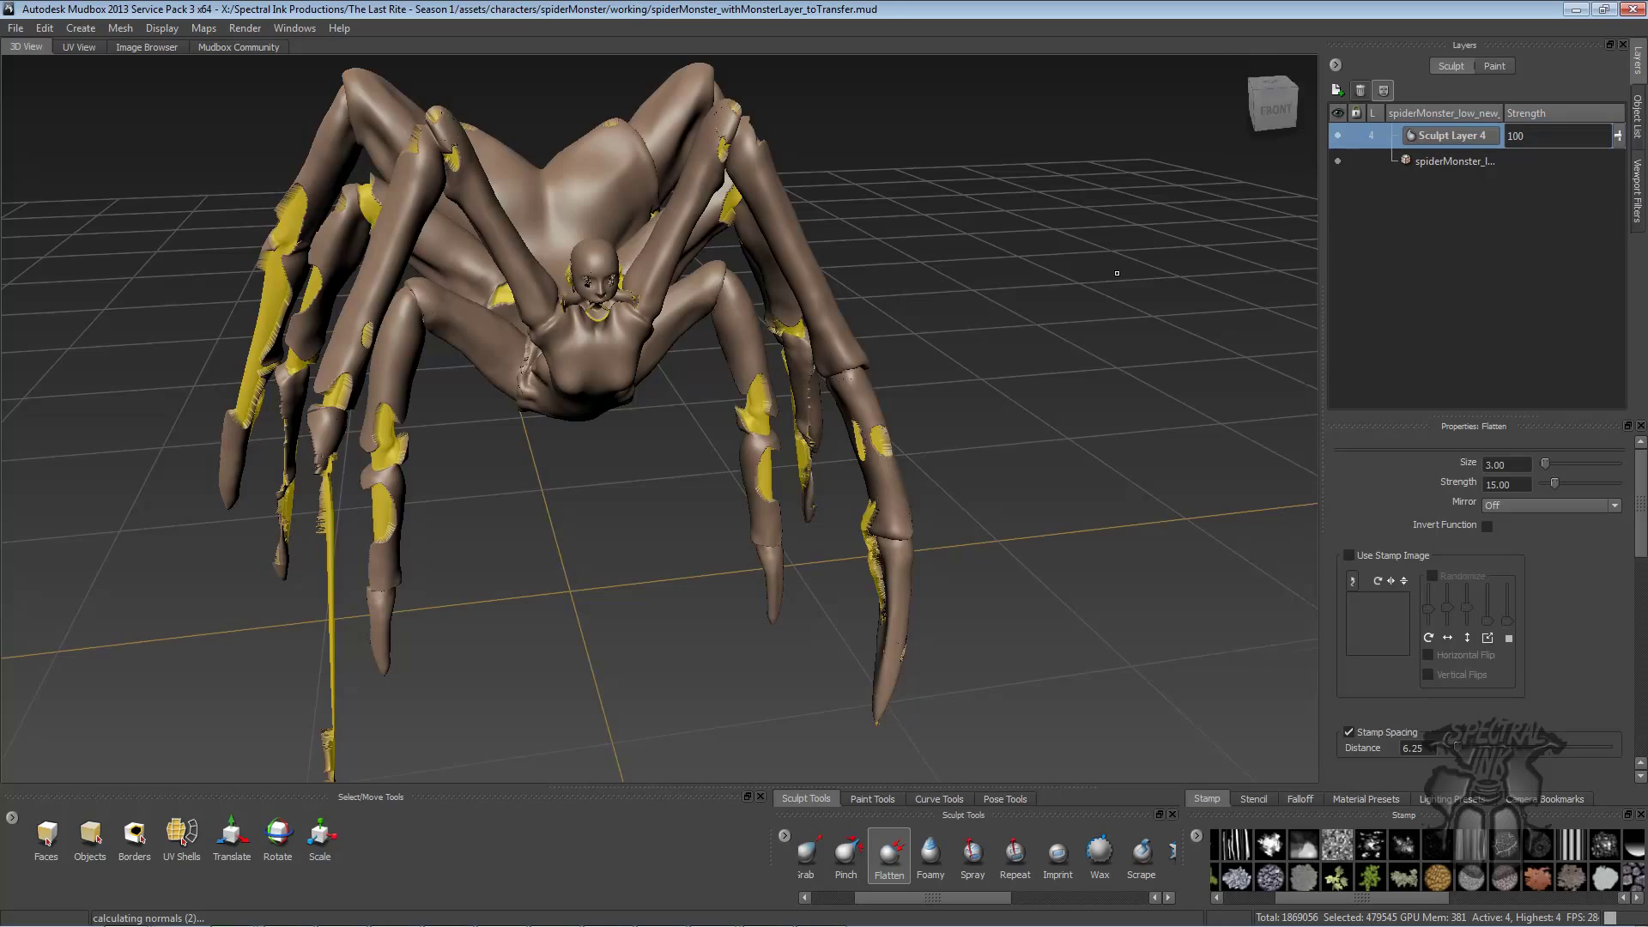
- Hide and show Sculpt Layer 4, and examine the merged details and missed yellow regions on the legs from several angles
{"action": "left_click_drag", "start_coordinate": [1117, 273], "coordinate": [1305, 149], "text": "alt"}
{"action": "left_click", "coordinate": [1336, 138]}
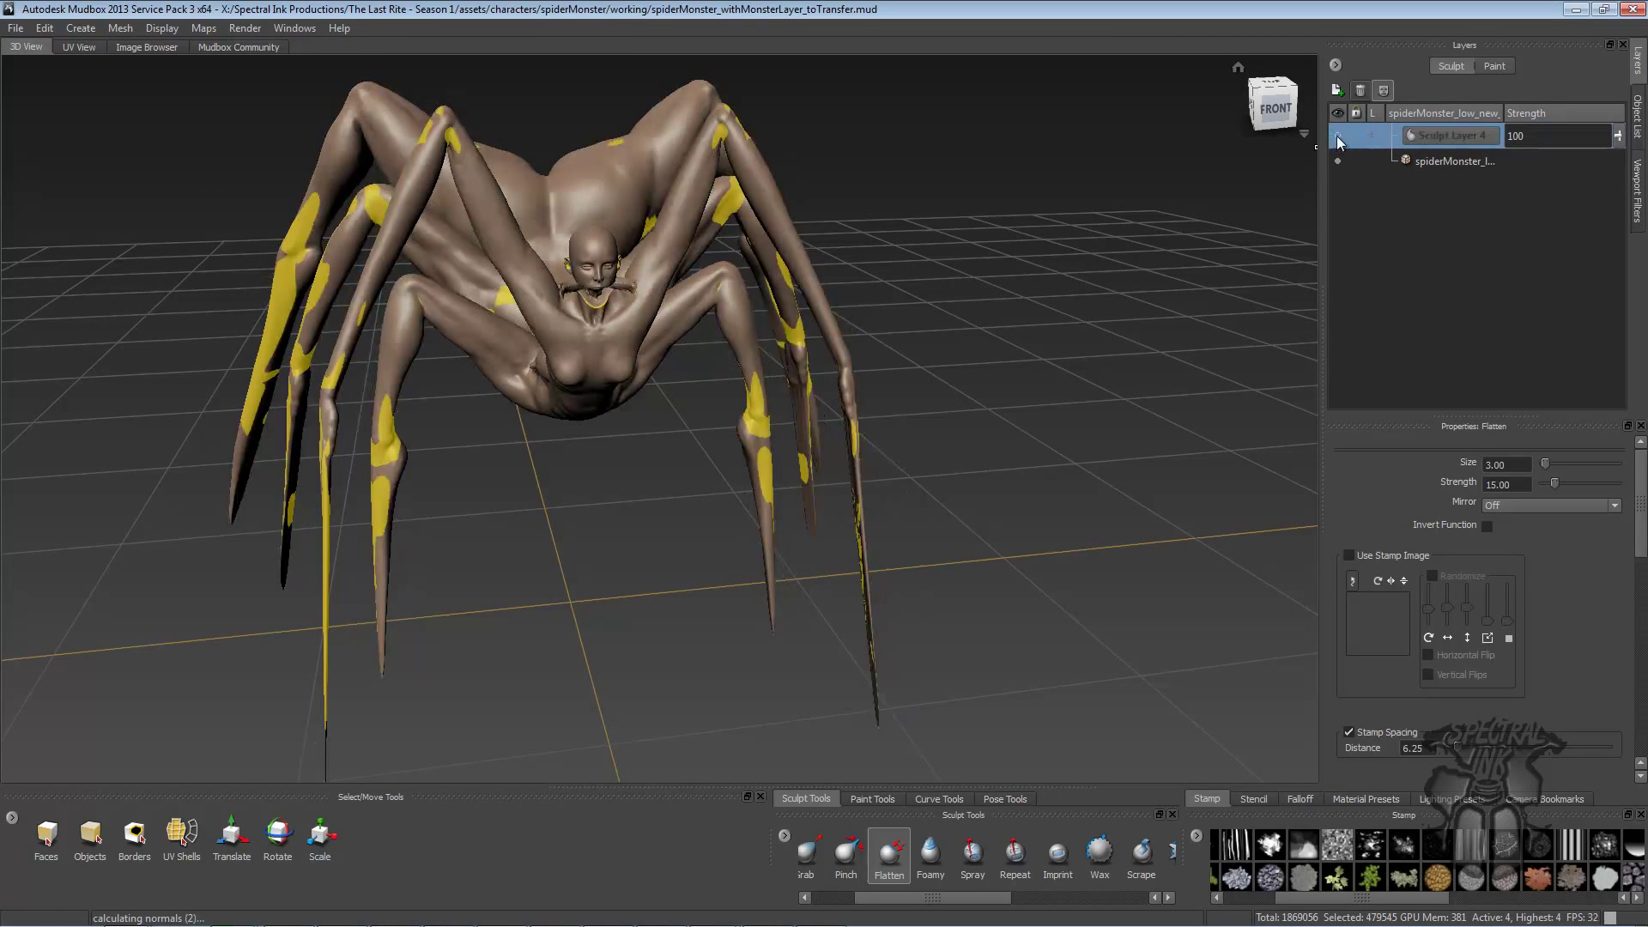
{"action": "left_click", "coordinate": [1337, 137]}
{"action": "mouse_move", "coordinate": [1171, 237]}
{"action": "left_mouse_down", "text": "alt"}
{"action": "mouse_move", "coordinate": [1028, 224]}
{"action": "mouse_move", "coordinate": [1049, 277]}
{"action": "mouse_move", "coordinate": [989, 312]}
{"action": "mouse_move", "coordinate": [1044, 276]}
{"action": "mouse_move", "coordinate": [751, 338]}
{"action": "mouse_move", "coordinate": [788, 272]}
{"action": "left_mouse_up", "text": "alt"}
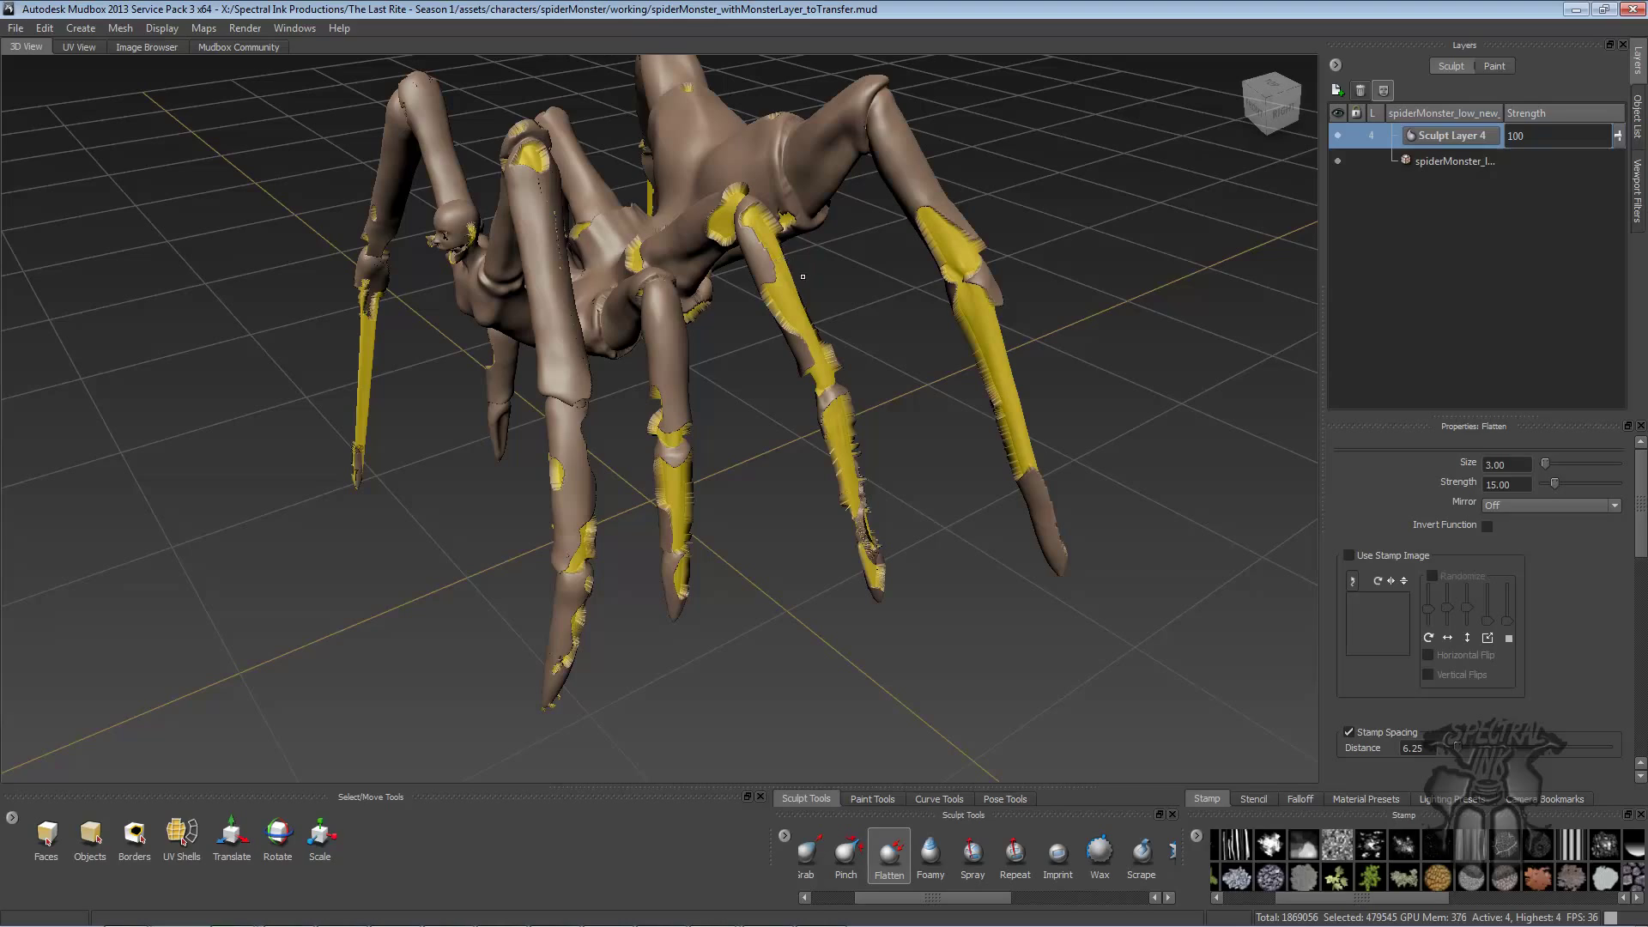
{"action": "left_click_drag", "start_coordinate": [964, 236], "coordinate": [1046, 250], "text": "alt"}
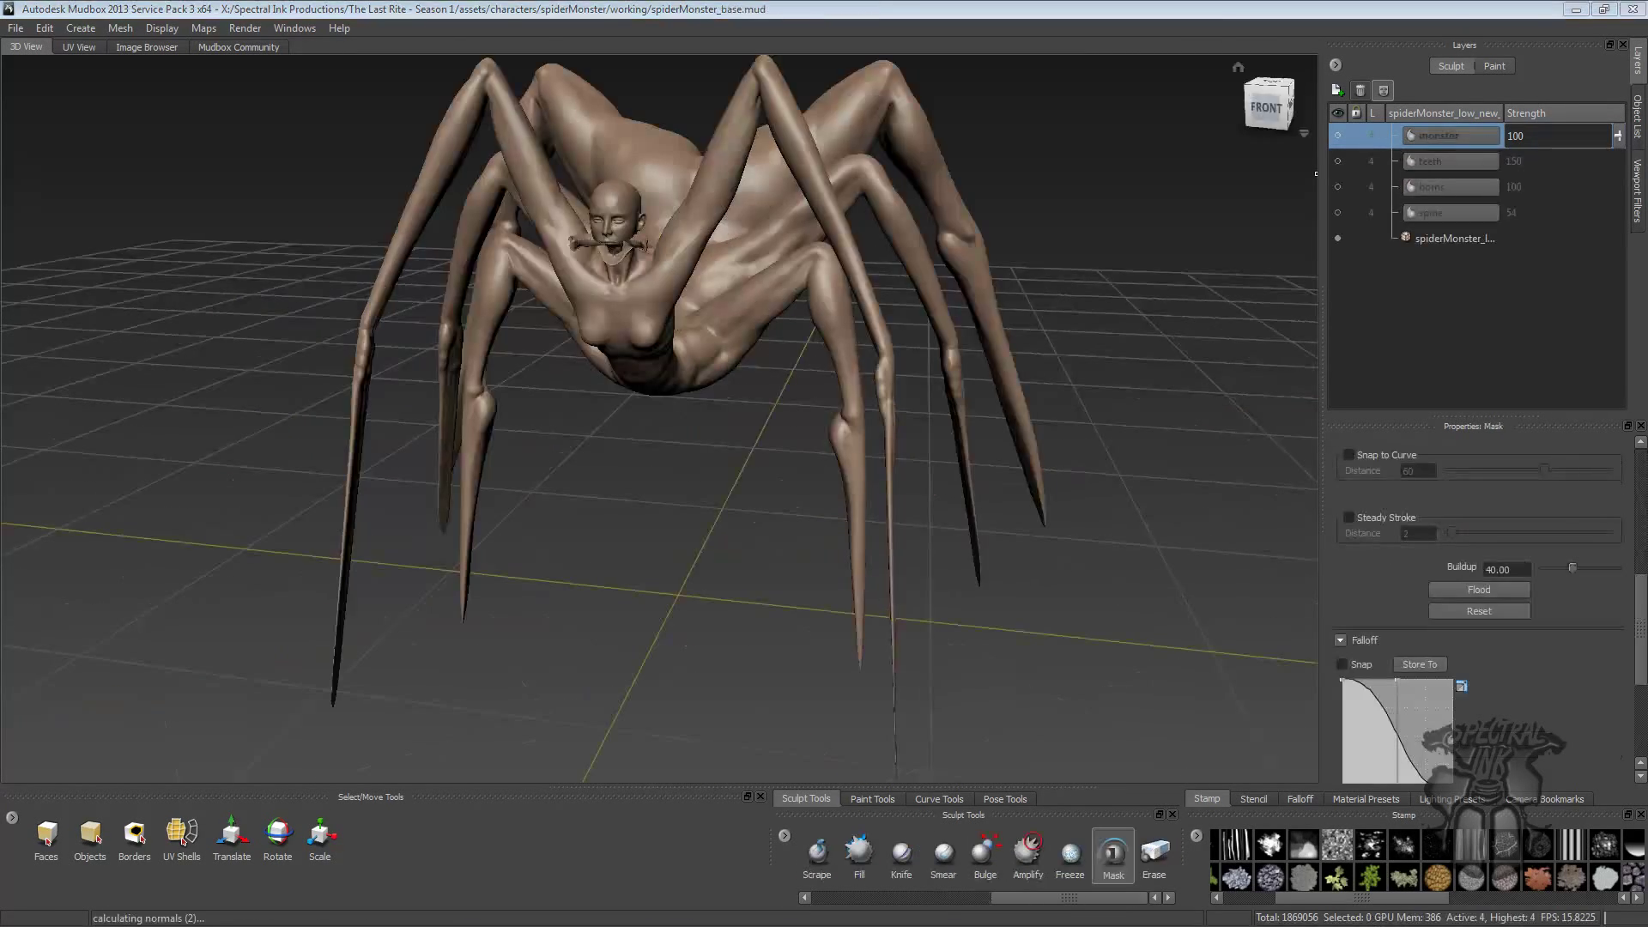
- Show the monster sculpt layer in spiderMonster_base.mud and examine the armored legs and torso up close
{"action": "left_click_drag", "start_coordinate": [1051, 514], "coordinate": [974, 488], "text": "alt"}
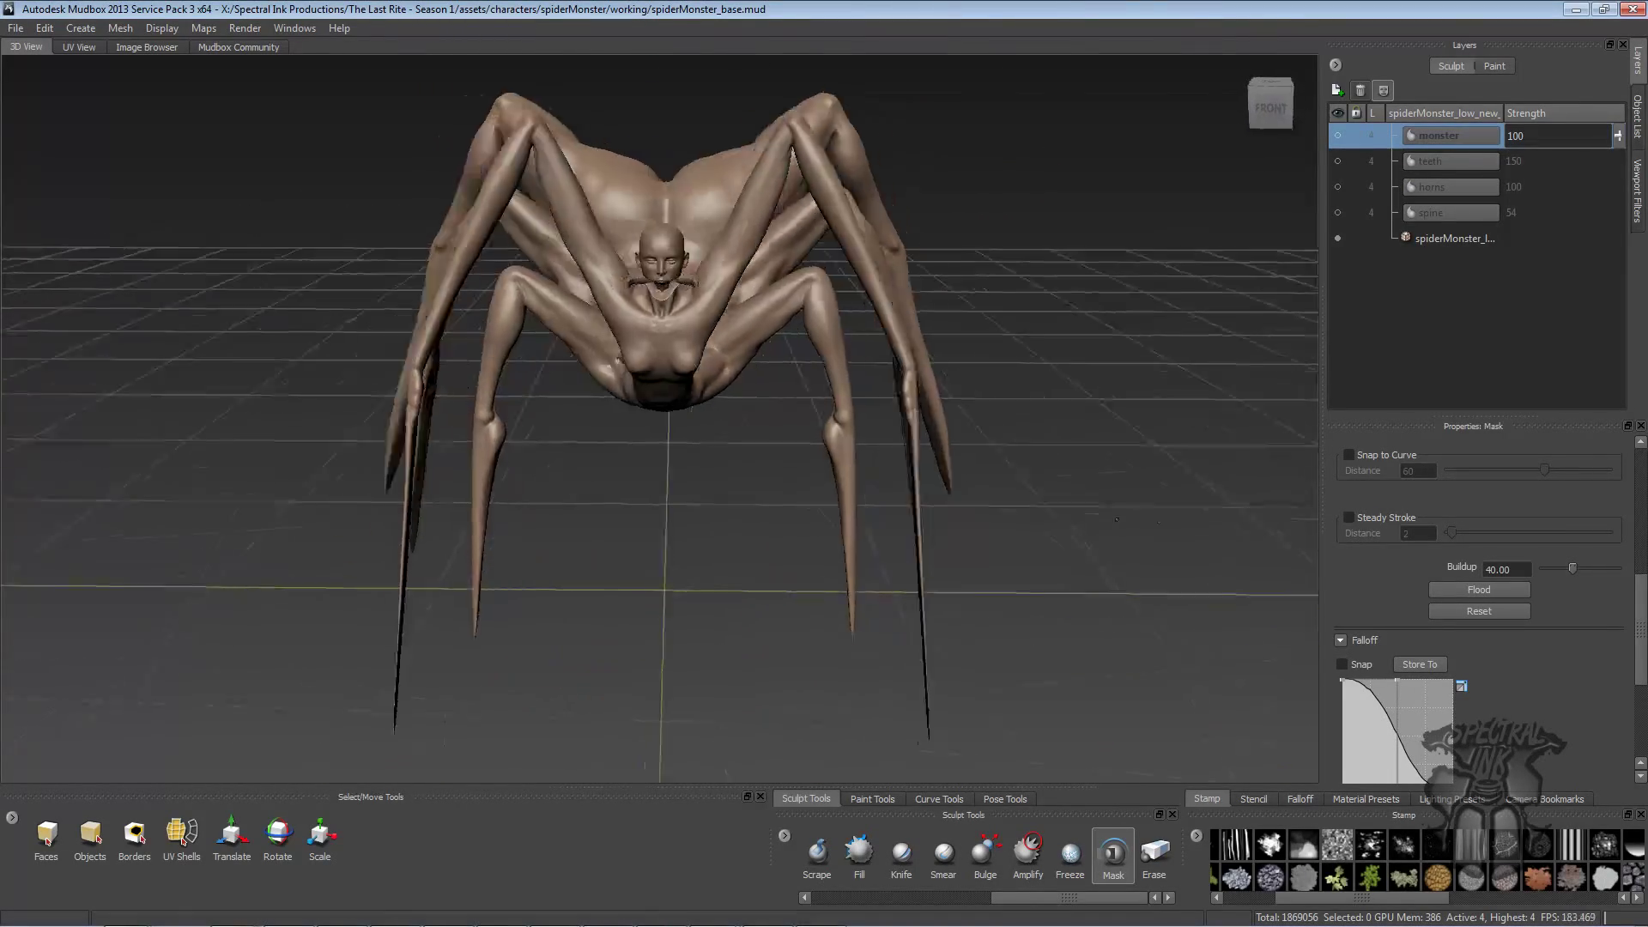
{"action": "left_click_drag", "start_coordinate": [1103, 519], "coordinate": [1271, 521], "text": "alt"}
{"action": "left_click_drag", "start_coordinate": [1079, 531], "coordinate": [944, 514], "text": "alt"}
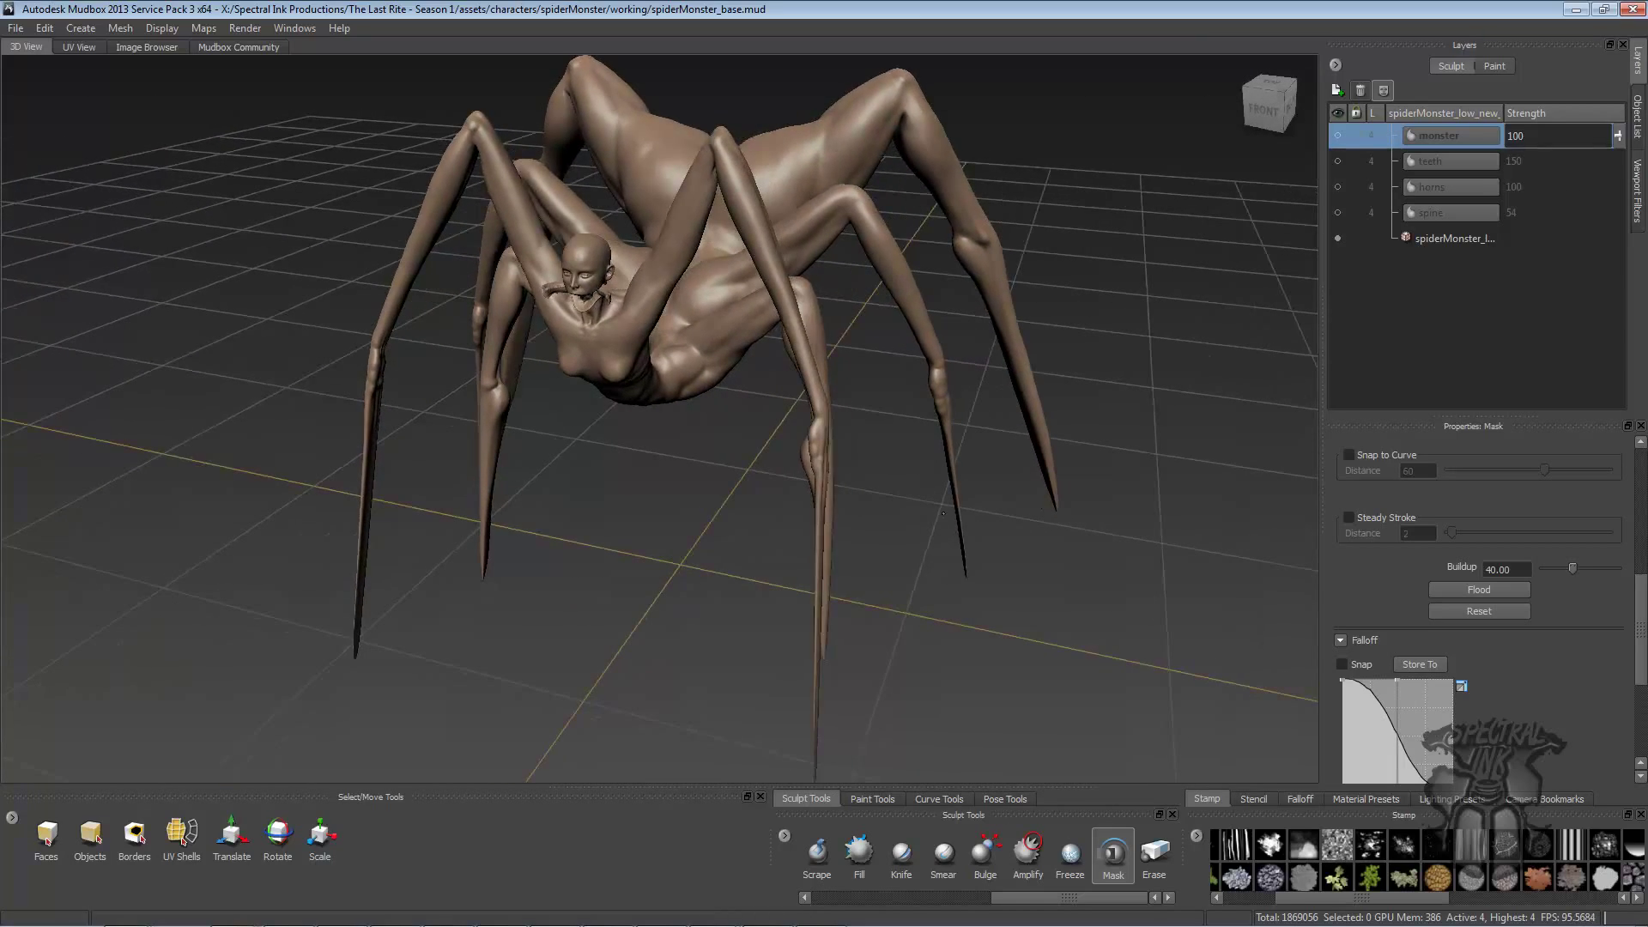
{"action": "left_click", "coordinate": [1337, 135]}
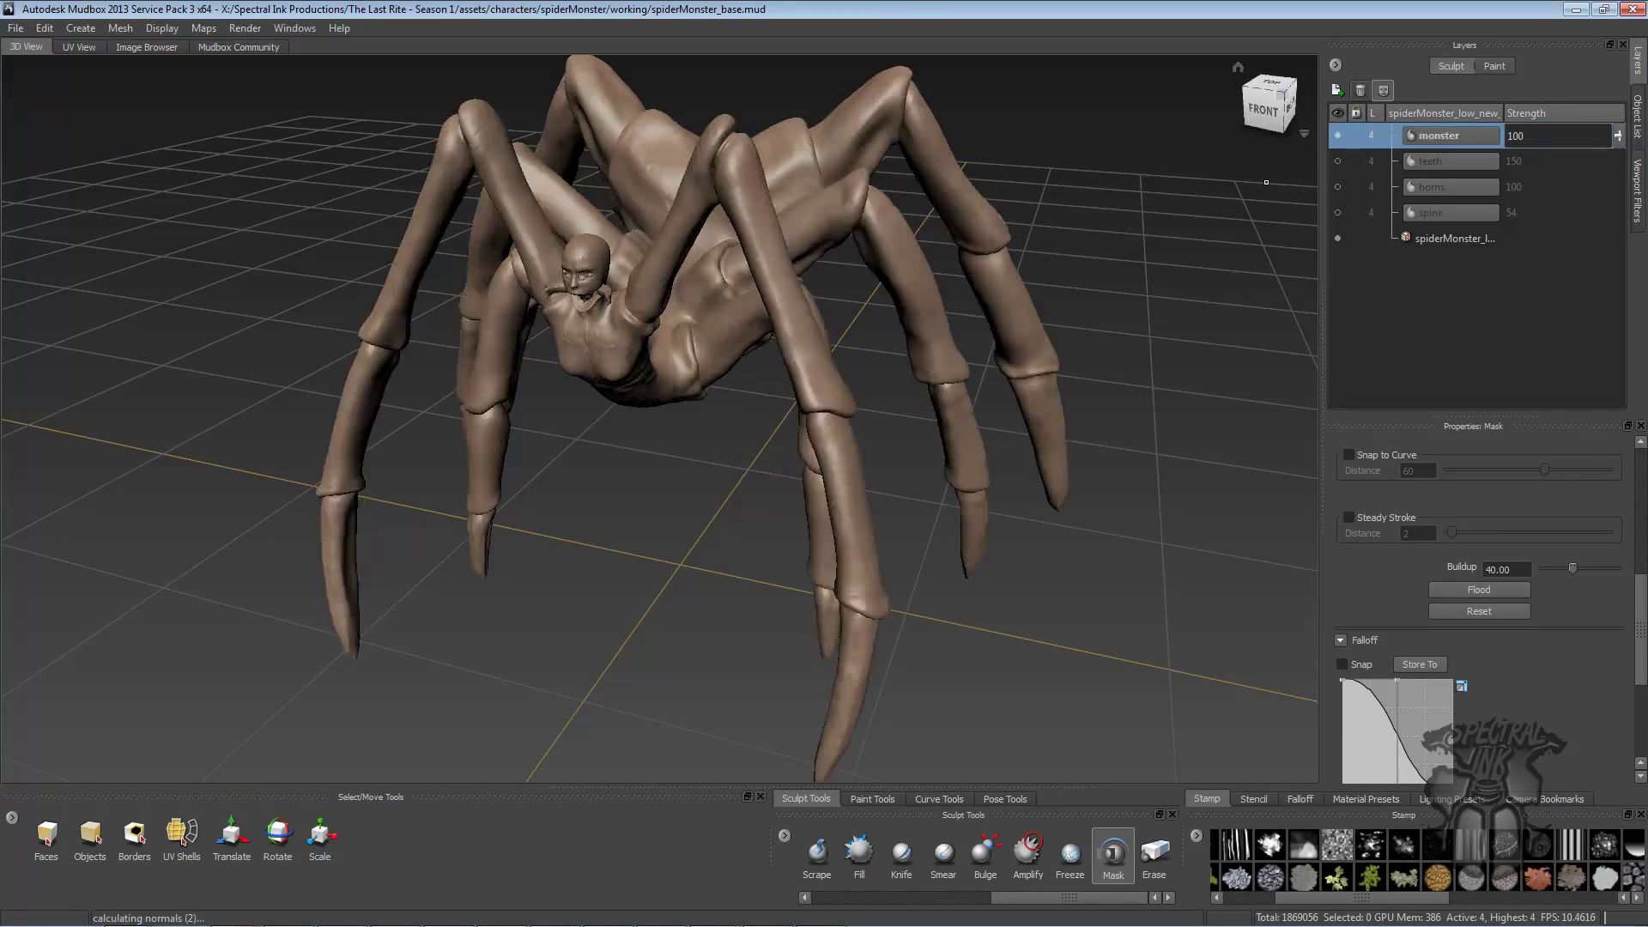
{"action": "left_click_drag", "start_coordinate": [1109, 287], "coordinate": [927, 332], "text": "alt"}
{"action": "left_click_drag", "start_coordinate": [769, 398], "coordinate": [1236, 240], "text": "alt"}
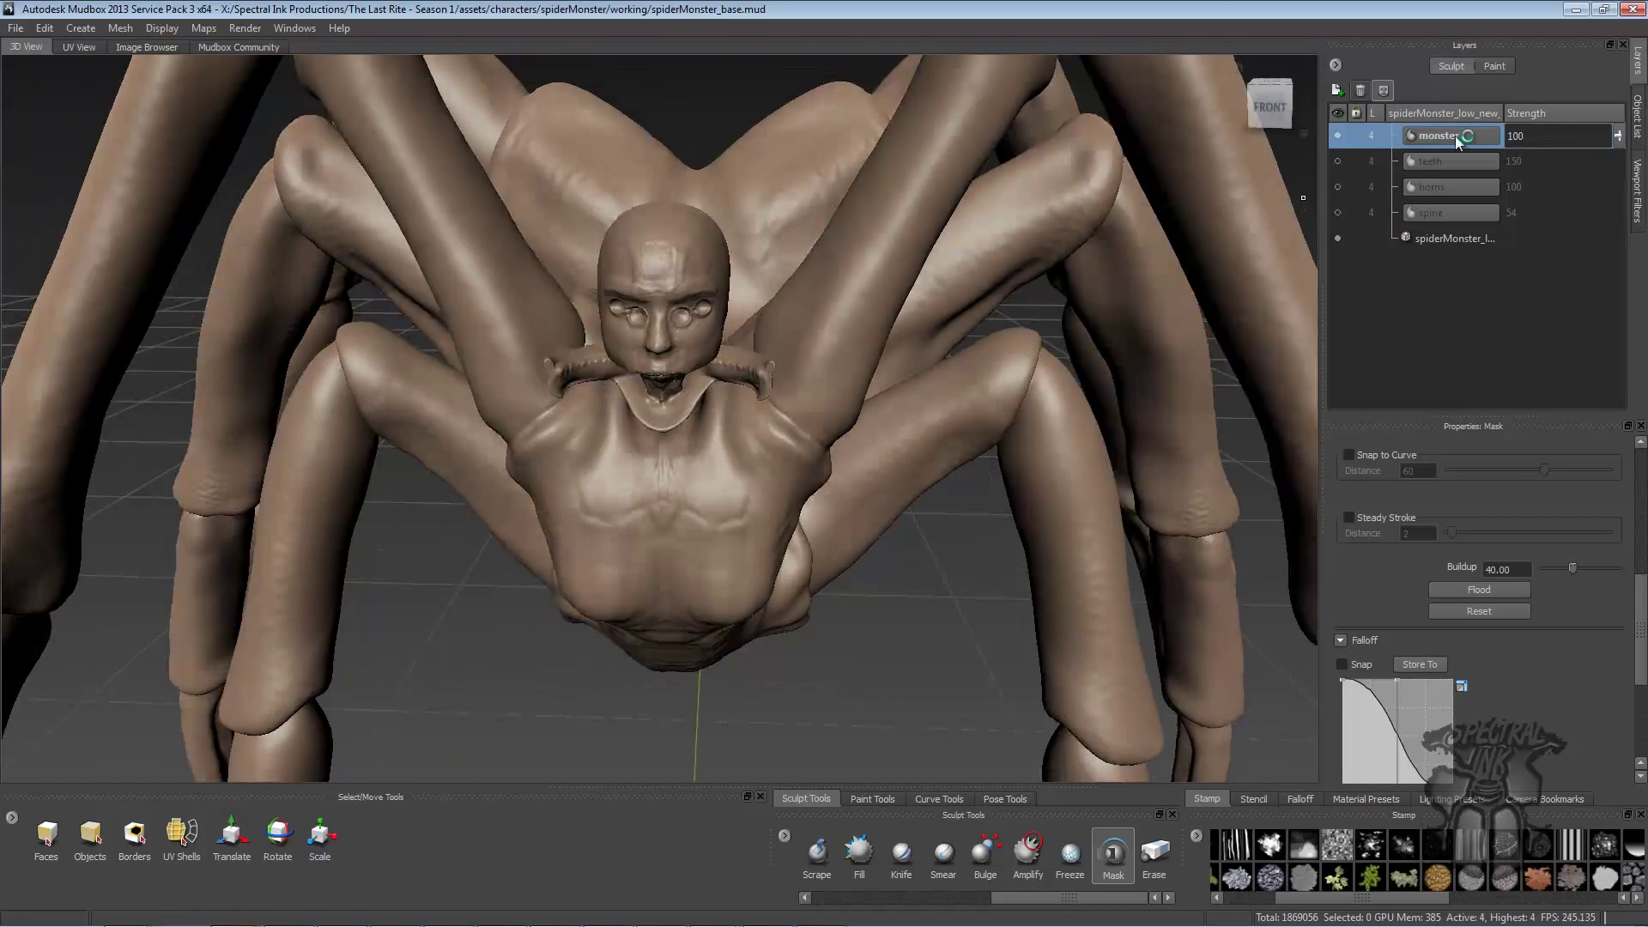
- Show the teeth sculpt layer, and switch the horns and spine layers on and off to preview them
{"action": "right_click_drag", "start_coordinate": [893, 315], "coordinate": [959, 291], "text": "alt"}
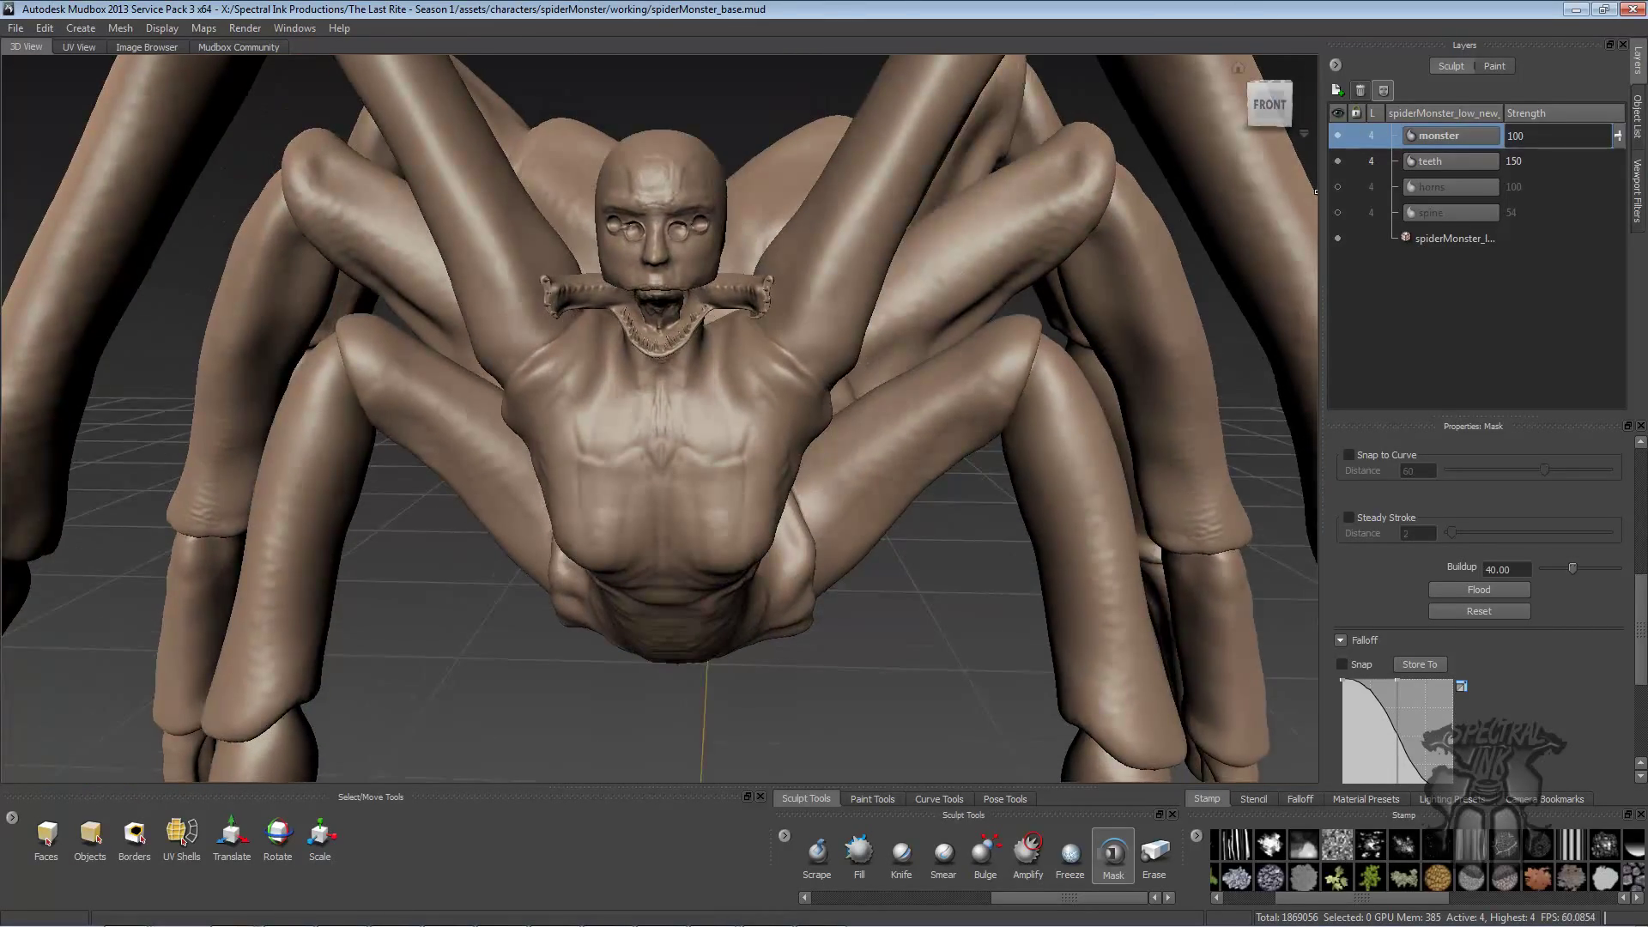
{"action": "left_click", "coordinate": [1337, 186]}
{"action": "left_click_drag", "start_coordinate": [1154, 249], "coordinate": [837, 332], "text": "alt"}
{"action": "left_click", "coordinate": [1337, 212]}
{"action": "mouse_move", "coordinate": [1088, 254]}
{"action": "left_mouse_down", "text": "alt"}
{"action": "mouse_move", "coordinate": [1004, 251]}
{"action": "mouse_move", "coordinate": [1090, 249]}
{"action": "mouse_move", "coordinate": [1076, 259]}
{"action": "left_mouse_up", "text": "alt"}
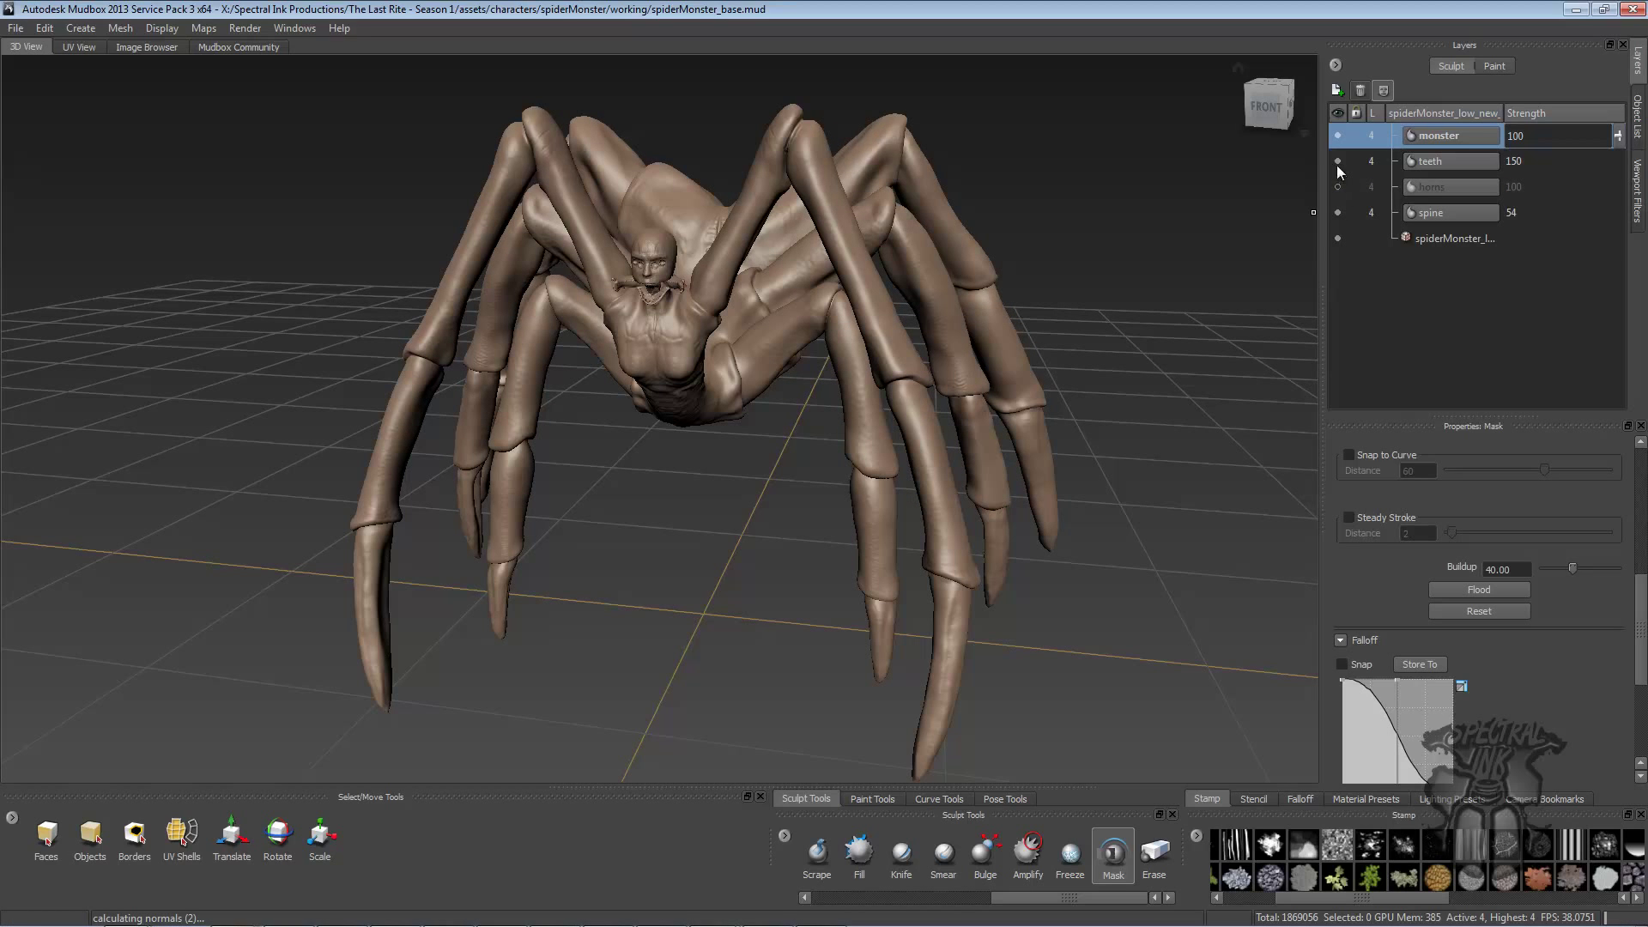
{"action": "left_click", "coordinate": [1337, 212]}
- Try the monster layer at strength 33 and return it to 100 while comparing the armored legs
{"action": "left_click_drag", "start_coordinate": [976, 300], "coordinate": [1129, 265], "text": "alt"}
{"action": "right_click_drag", "start_coordinate": [1129, 265], "coordinate": [1084, 267], "text": "alt"}
{"action": "mouse_move", "coordinate": [1083, 268]}
{"action": "left_mouse_down", "text": "alt"}
{"action": "mouse_move", "coordinate": [966, 274]}
{"action": "mouse_move", "coordinate": [981, 288]}
{"action": "left_mouse_up", "text": "alt"}
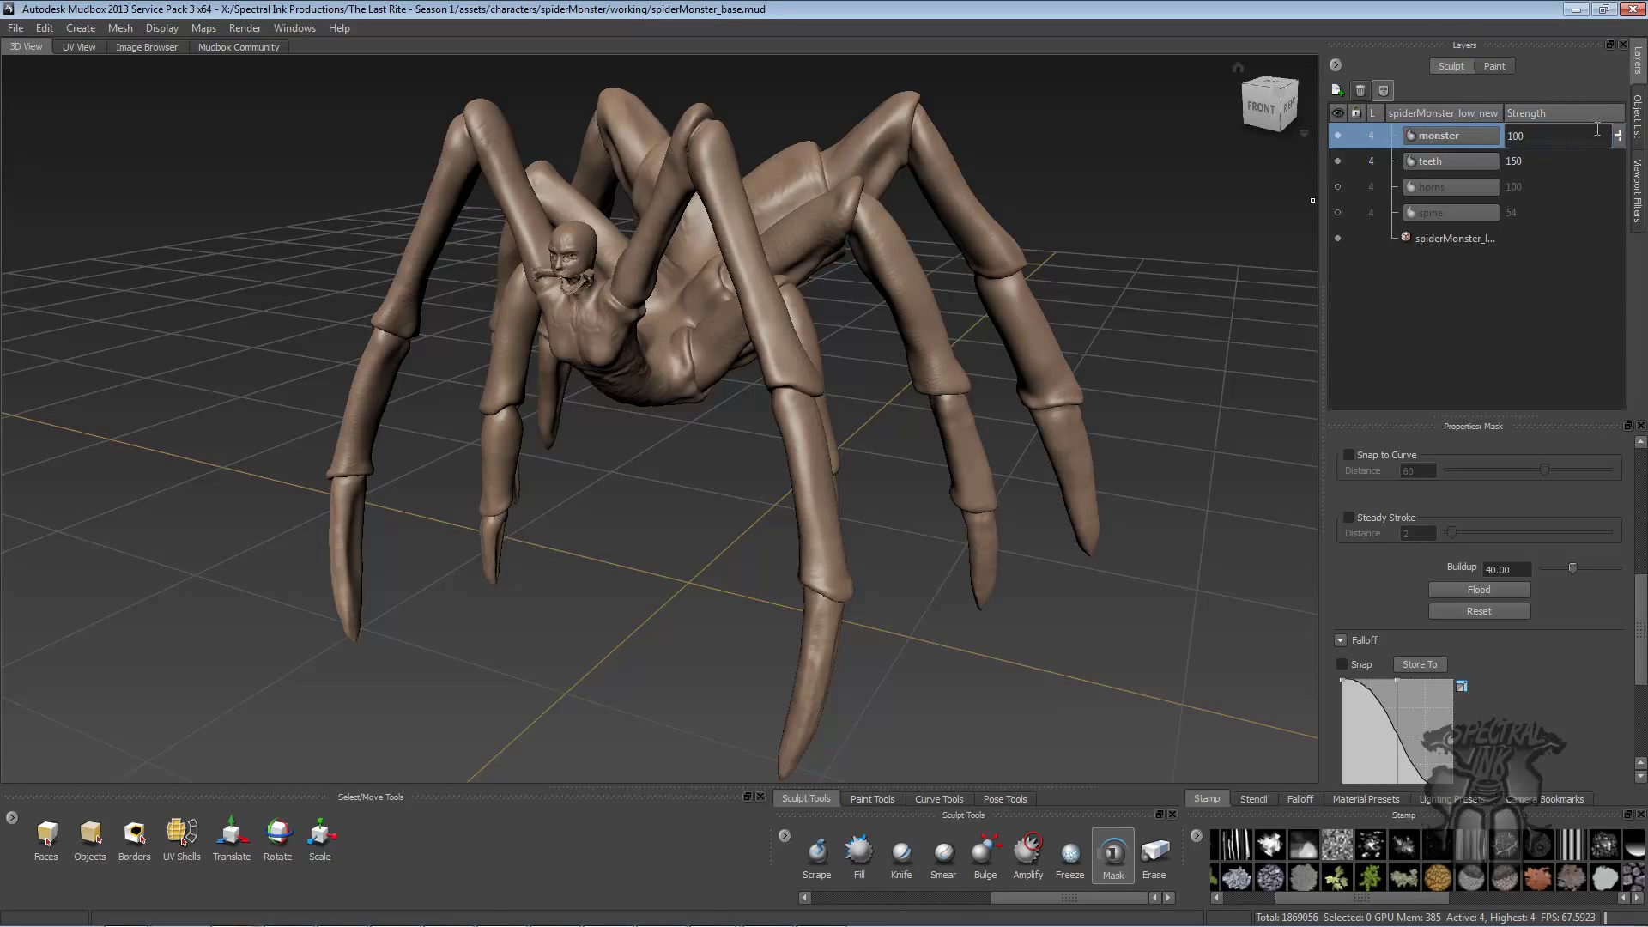
{"action": "left_click_drag", "start_coordinate": [1133, 237], "coordinate": [1201, 209], "text": "alt"}
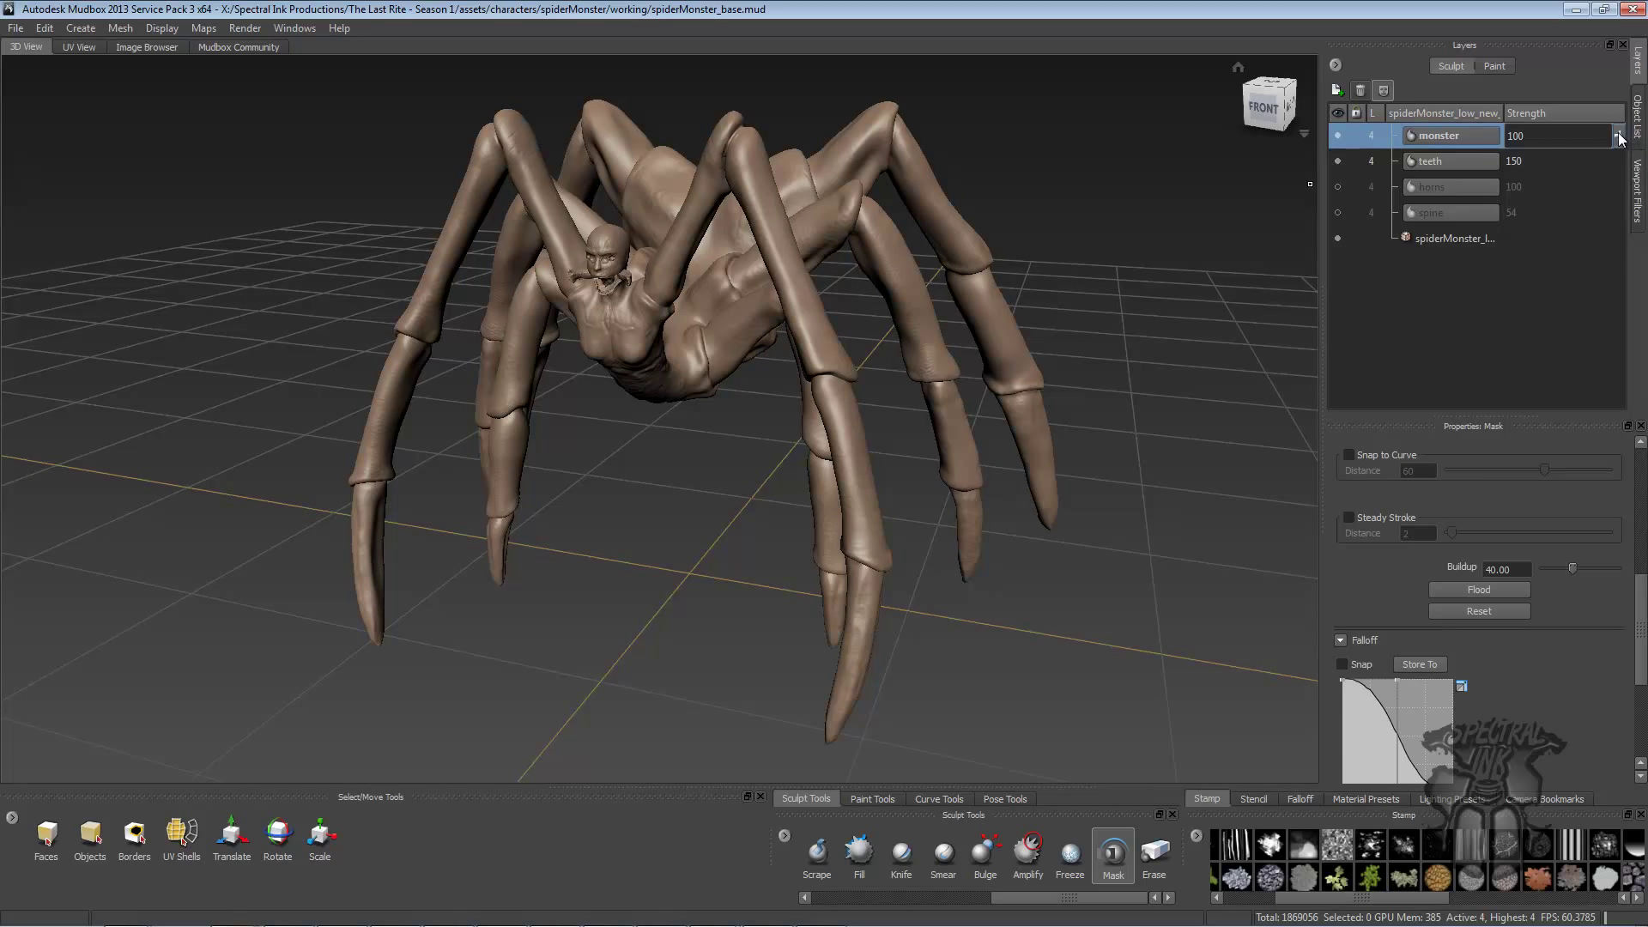
{"action": "left_click_drag", "start_coordinate": [1620, 149], "coordinate": [1623, 197]}
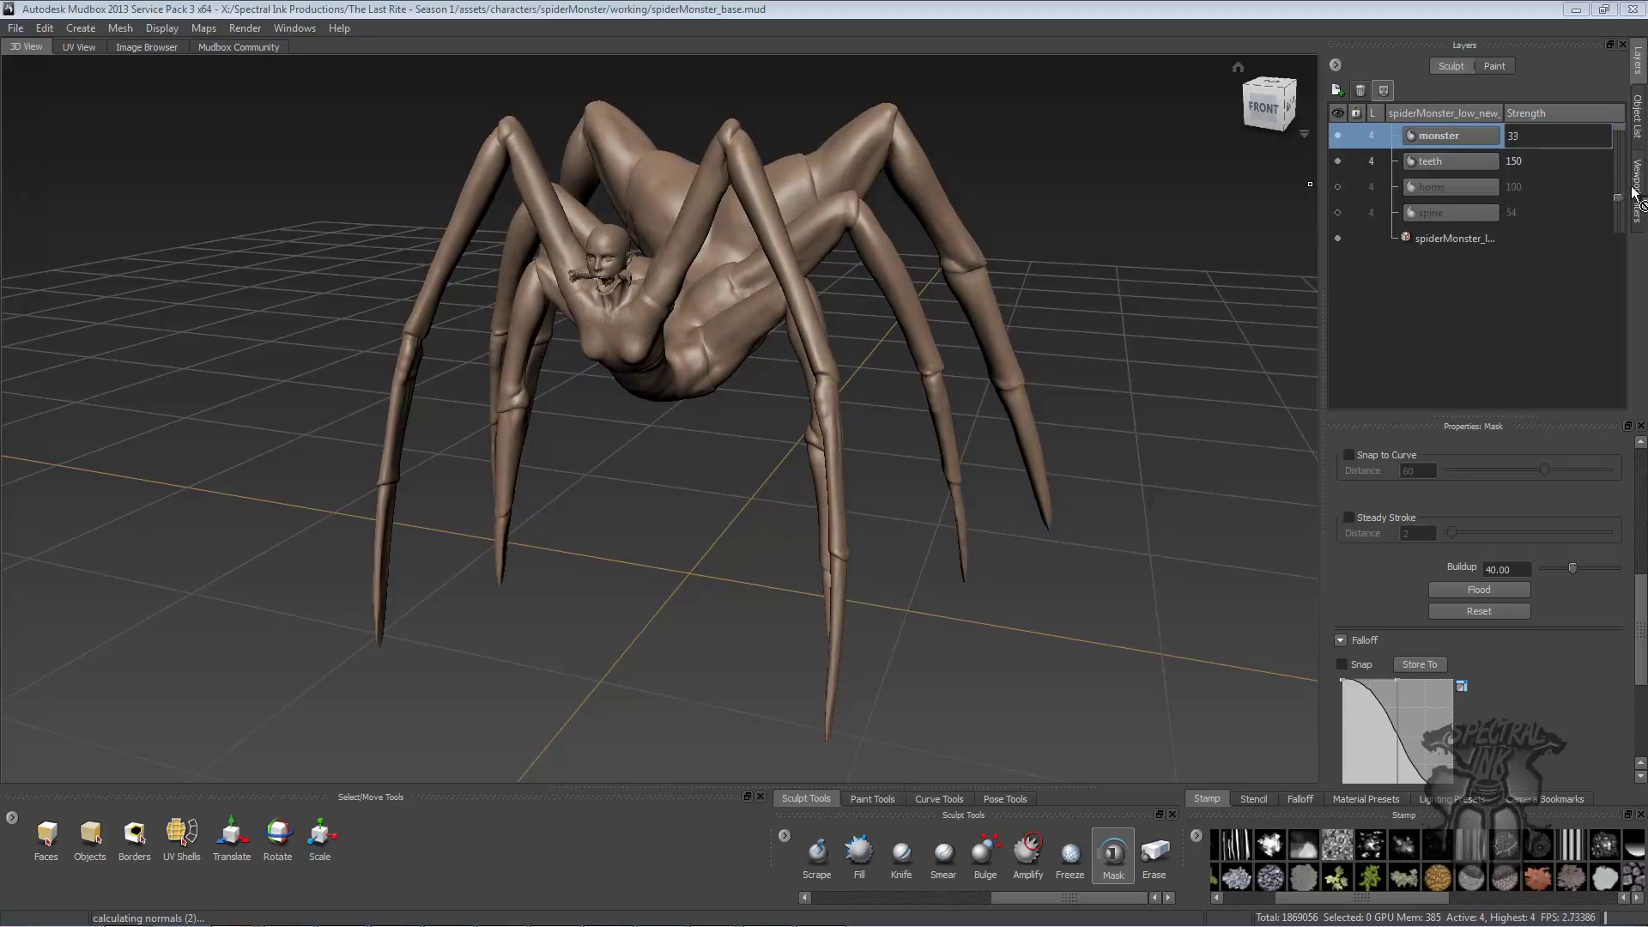
{"action": "left_click_drag", "start_coordinate": [970, 369], "coordinate": [1635, 127], "text": "alt"}
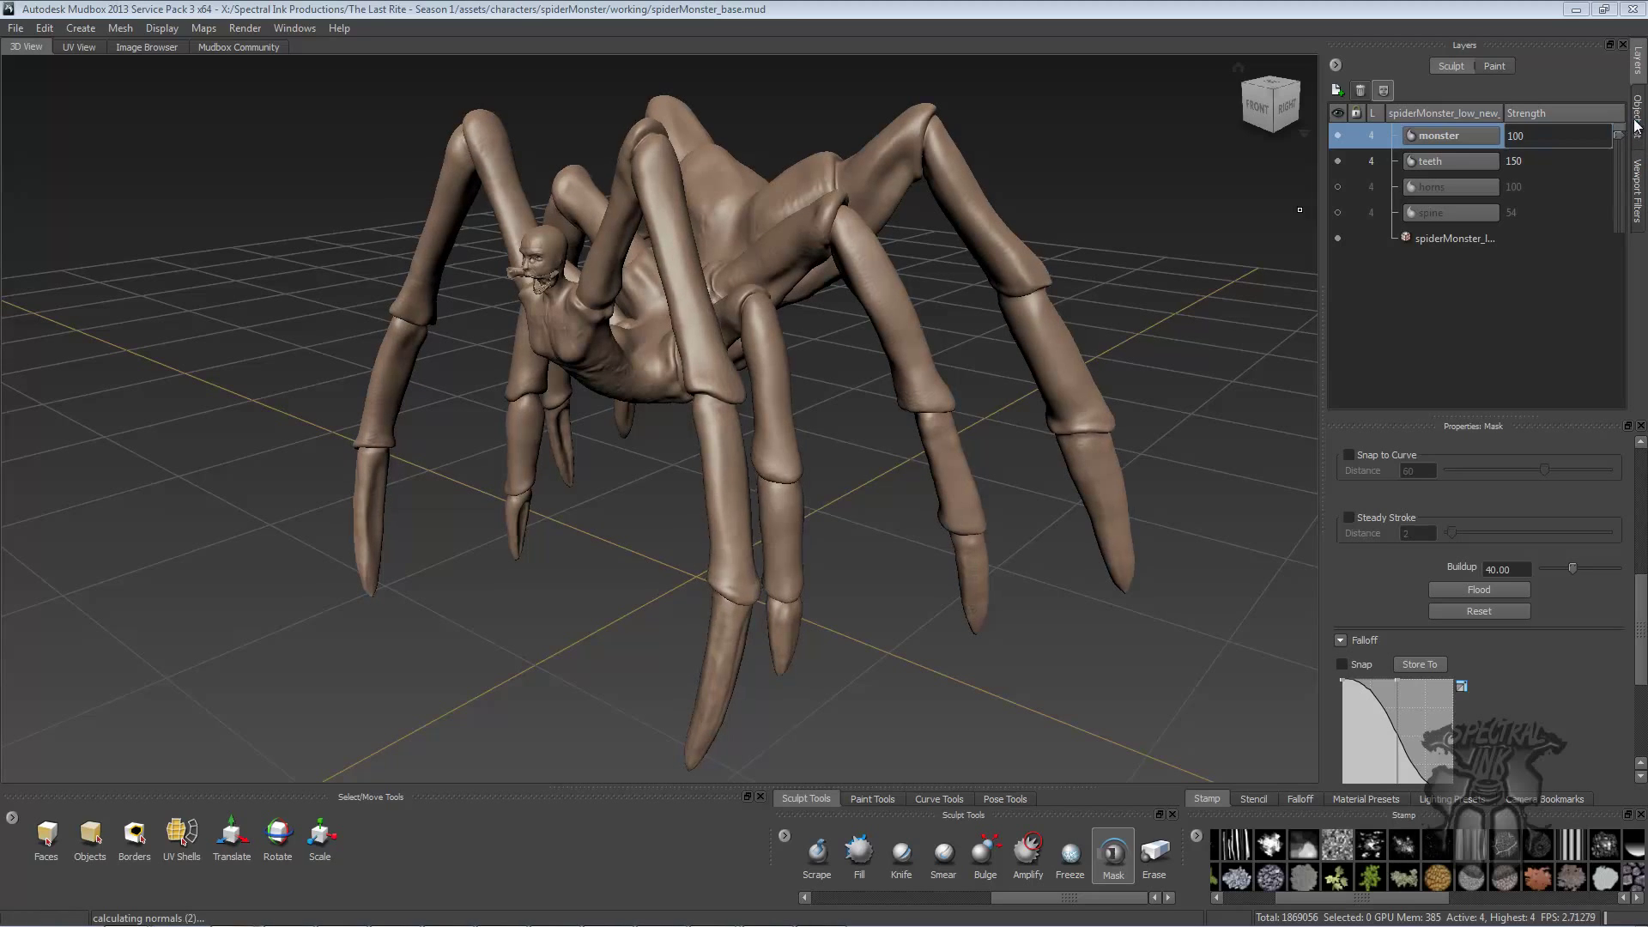
- Paint a mask over the lower joint of the monster's left front leg with the Mask brush at size 10.56, strength 100
{"action": "left_click_drag", "start_coordinate": [1047, 232], "coordinate": [675, 493], "text": "alt"}
{"action": "left_click_drag", "start_coordinate": [937, 482], "coordinate": [961, 510], "text": "alt"}
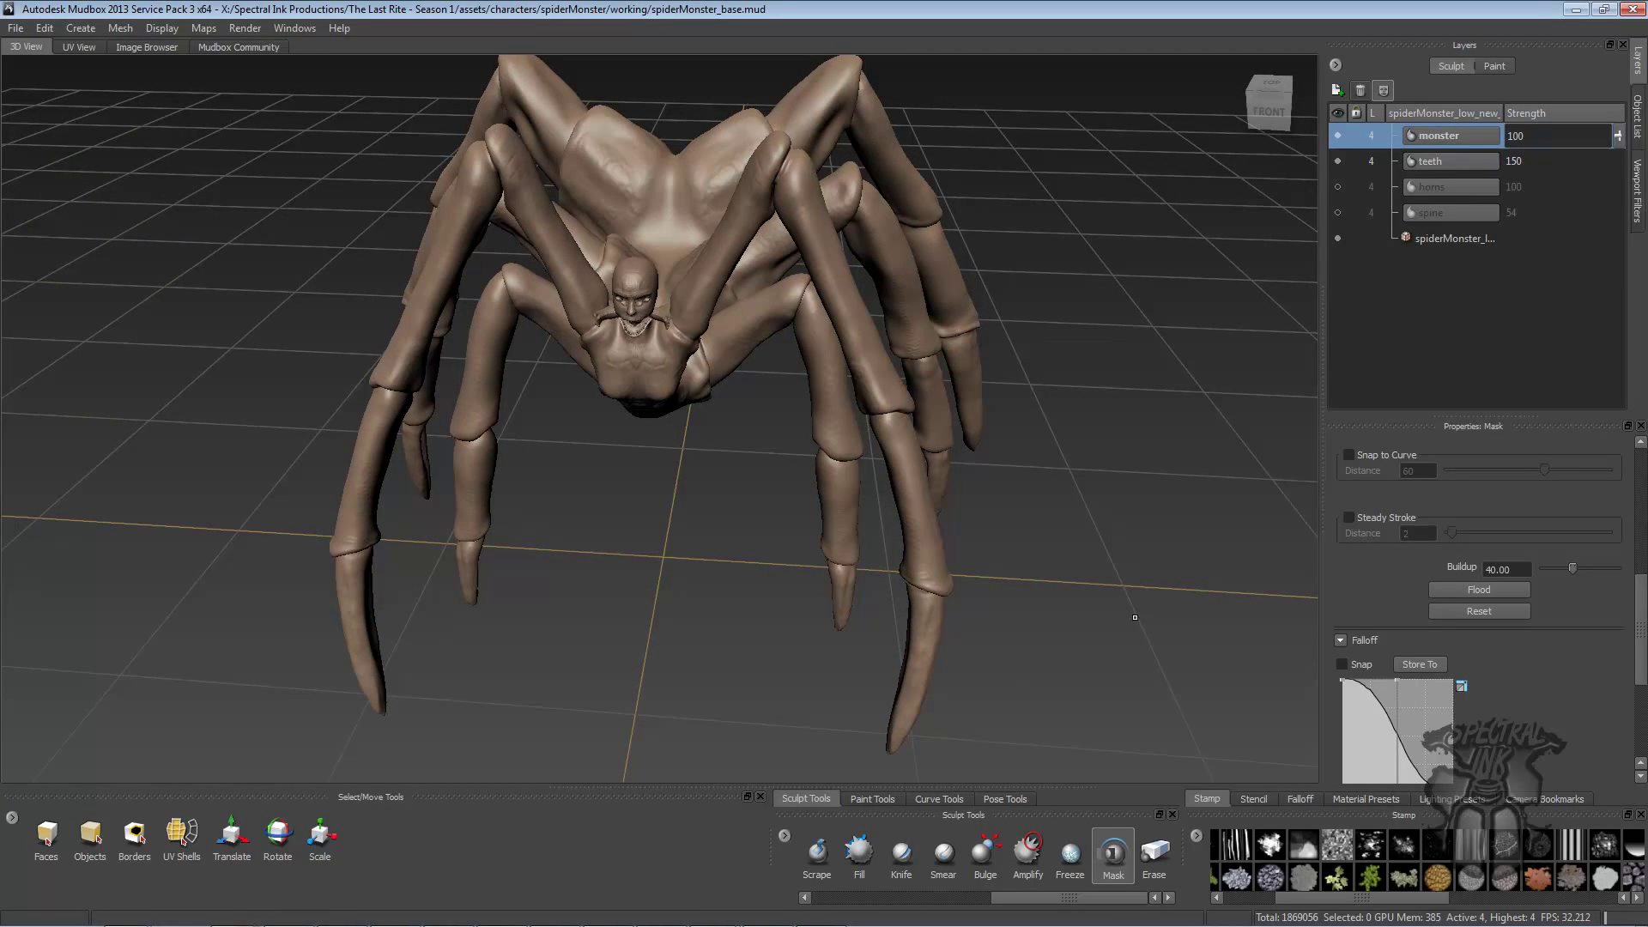
{"action": "left_click_drag", "start_coordinate": [911, 558], "coordinate": [1063, 715], "text": "alt"}
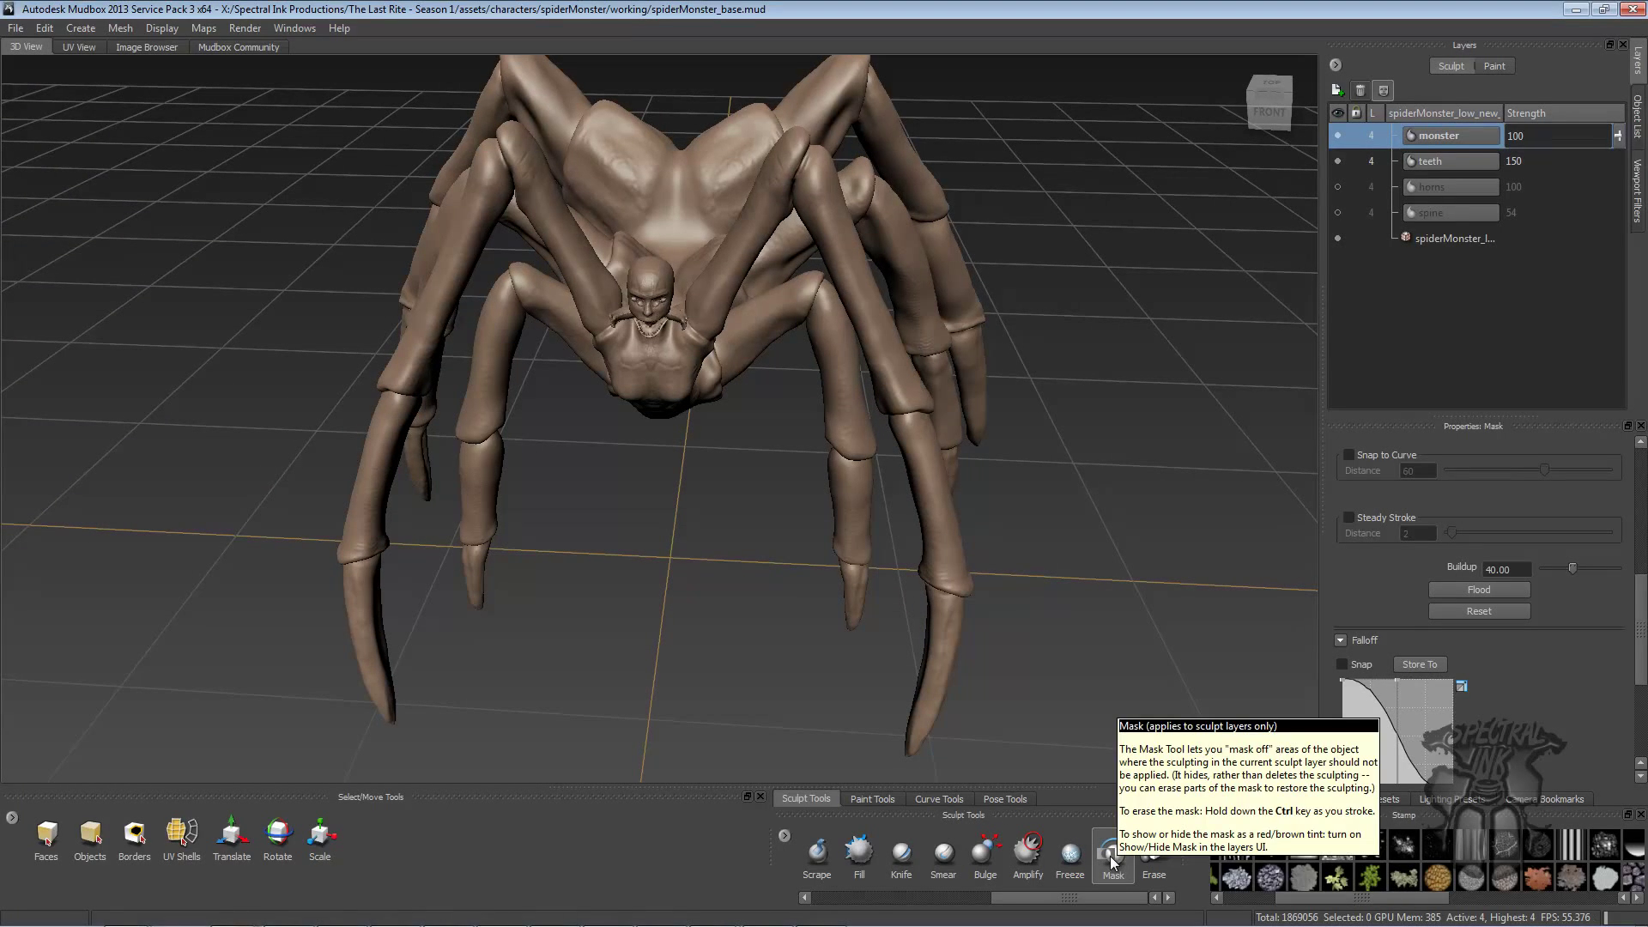
{"action": "mouse_move", "coordinate": [955, 424]}
{"action": "left_mouse_down"}
{"action": "mouse_move", "coordinate": [1011, 515]}
{"action": "mouse_move", "coordinate": [1048, 627]}
{"action": "left_mouse_up"}
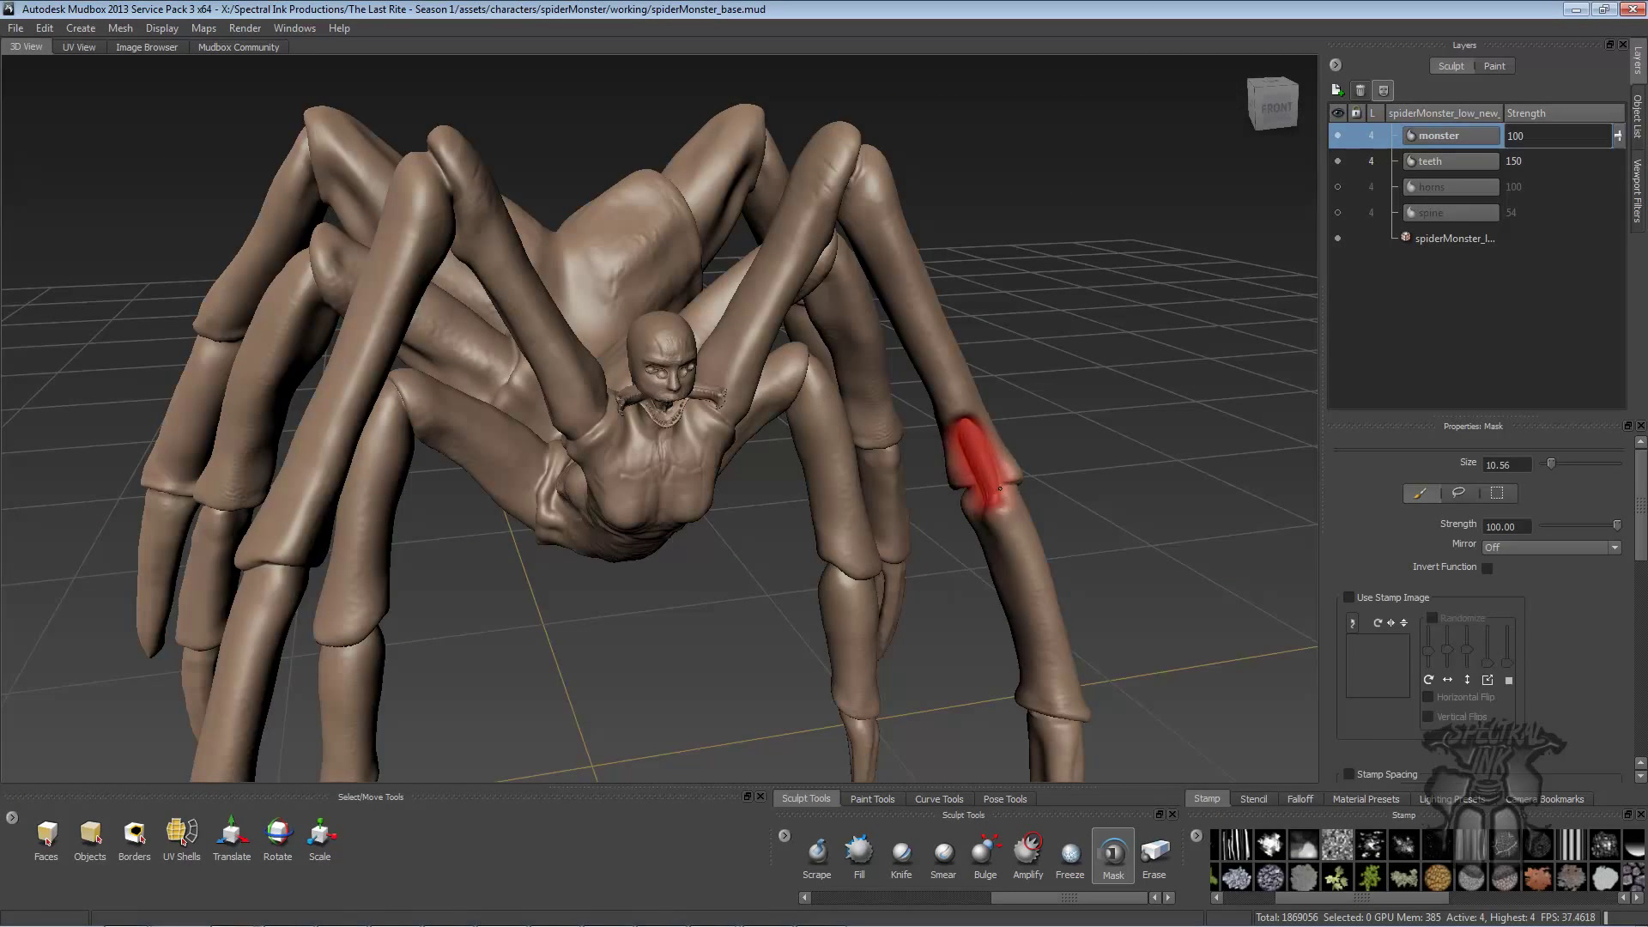
{"action": "mouse_move", "coordinate": [972, 496]}
{"action": "left_mouse_down"}
{"action": "mouse_move", "coordinate": [966, 527]}
{"action": "mouse_move", "coordinate": [919, 489]}
{"action": "mouse_move", "coordinate": [630, 459]}
{"action": "left_mouse_up"}
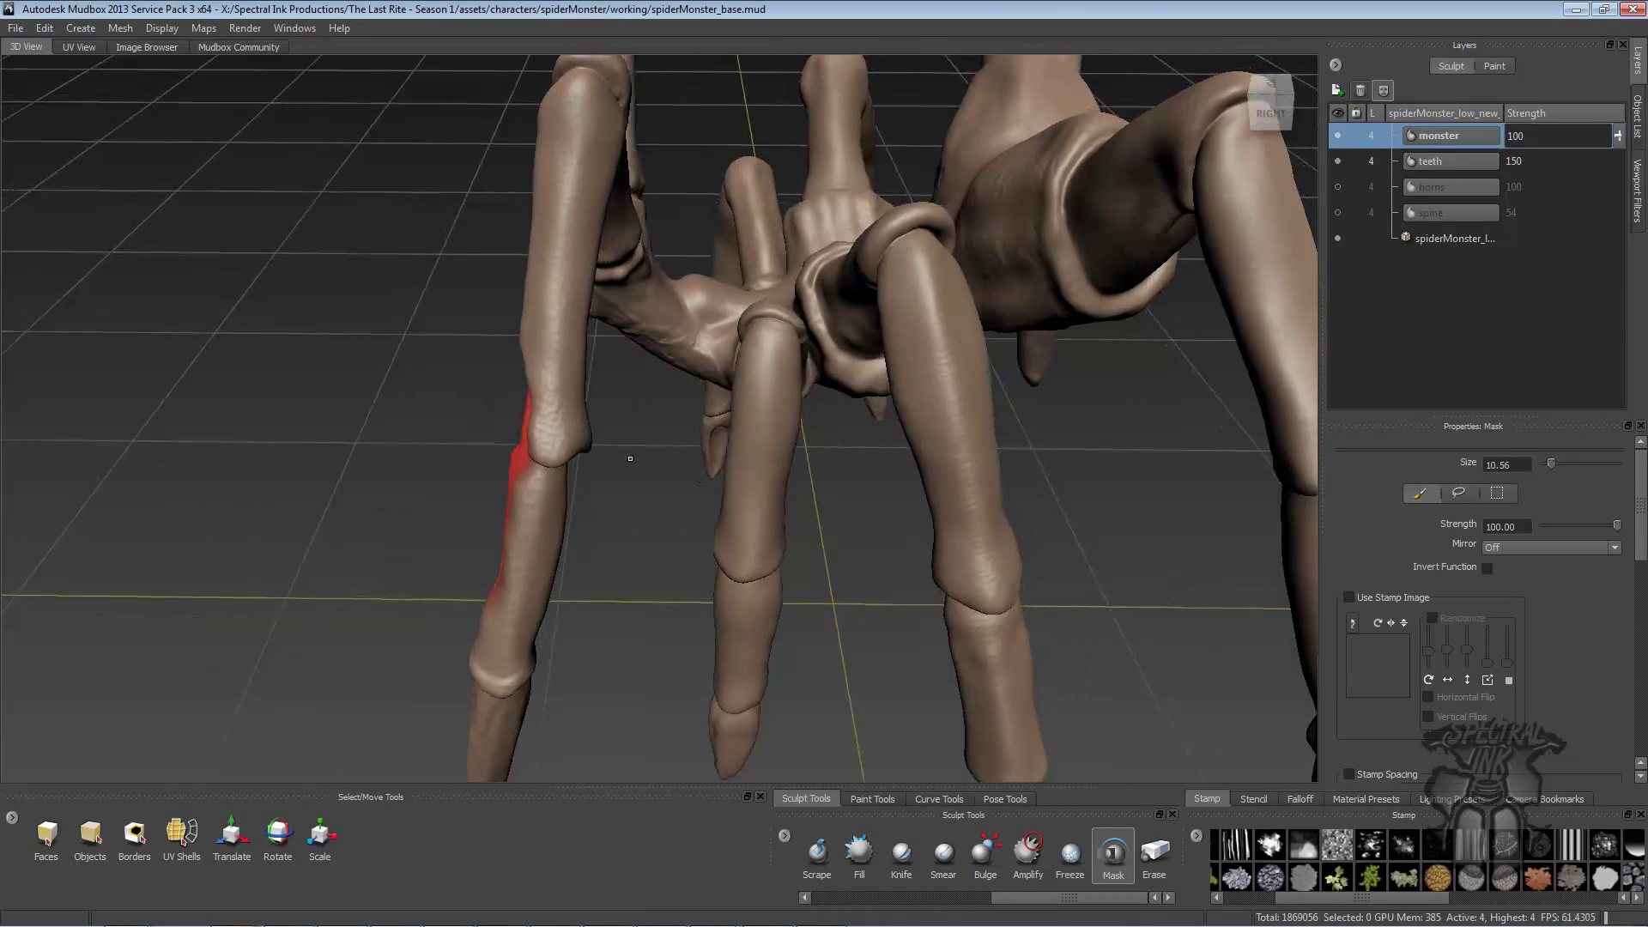
- Mask the leg's lower segments all the way to the tip, enlarging the Mask brush to size 25.71
{"action": "left_click_drag", "start_coordinate": [545, 408], "coordinate": [495, 688]}
{"action": "mouse_move", "coordinate": [541, 618]}
{"action": "left_mouse_down"}
{"action": "mouse_move", "coordinate": [559, 448]}
{"action": "mouse_move", "coordinate": [550, 551]}
{"action": "left_mouse_up"}
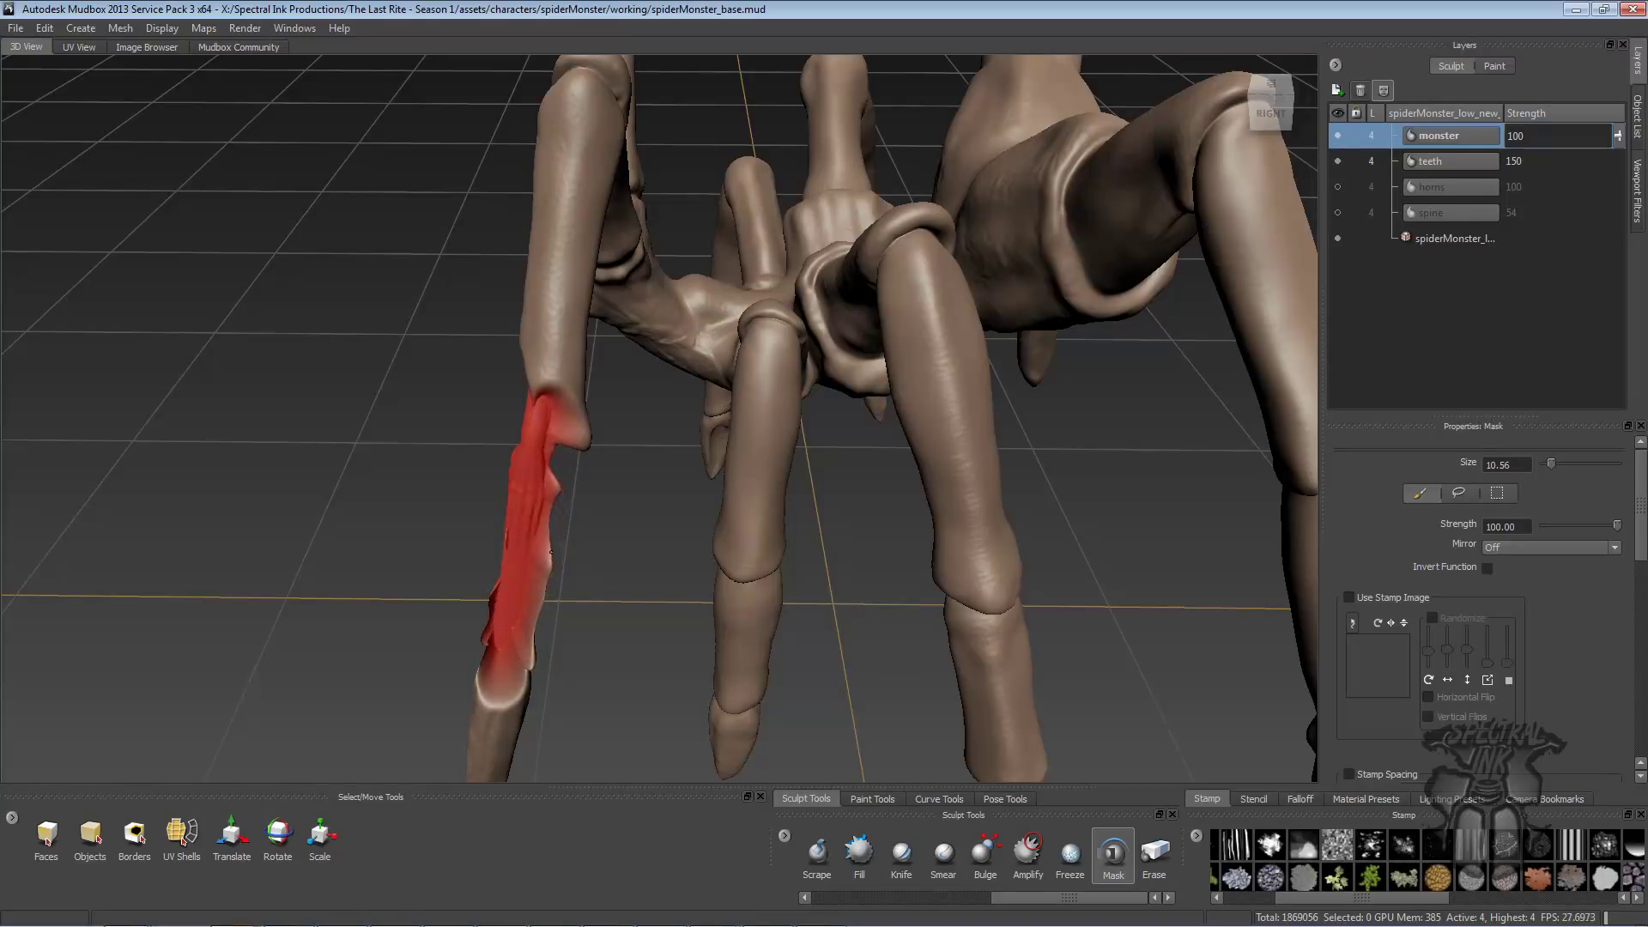
{"action": "mouse_move", "coordinate": [526, 632]}
{"action": "left_mouse_down"}
{"action": "mouse_move", "coordinate": [500, 729]}
{"action": "mouse_move", "coordinate": [508, 680]}
{"action": "left_mouse_up"}
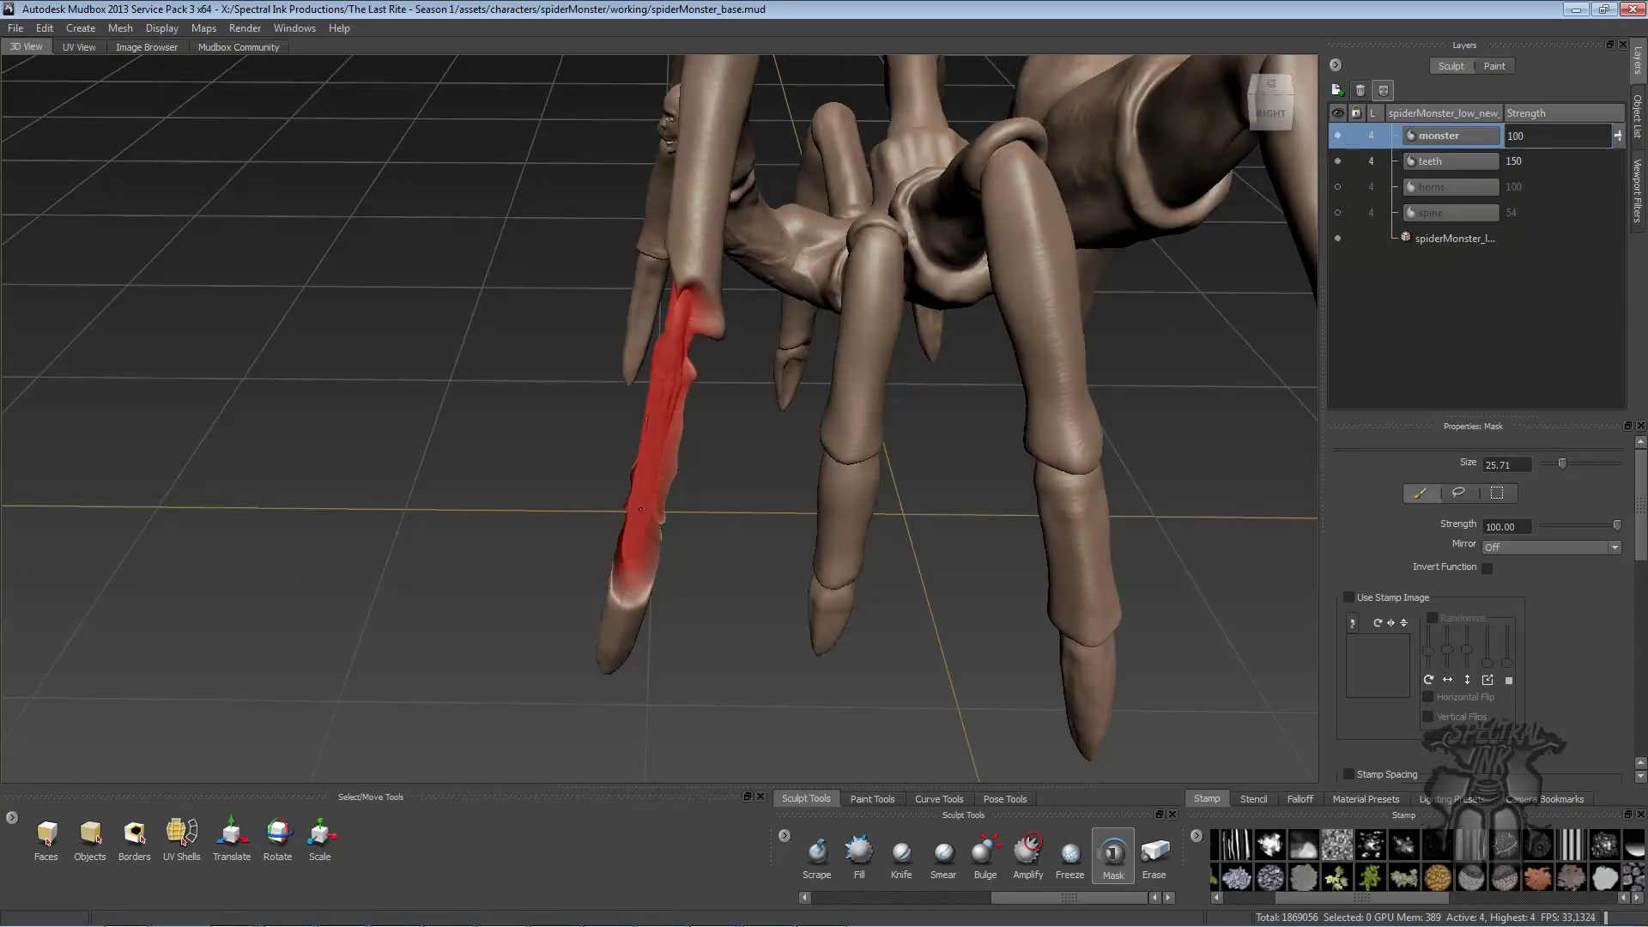
{"action": "left_click_drag", "start_coordinate": [640, 509], "coordinate": [593, 645]}
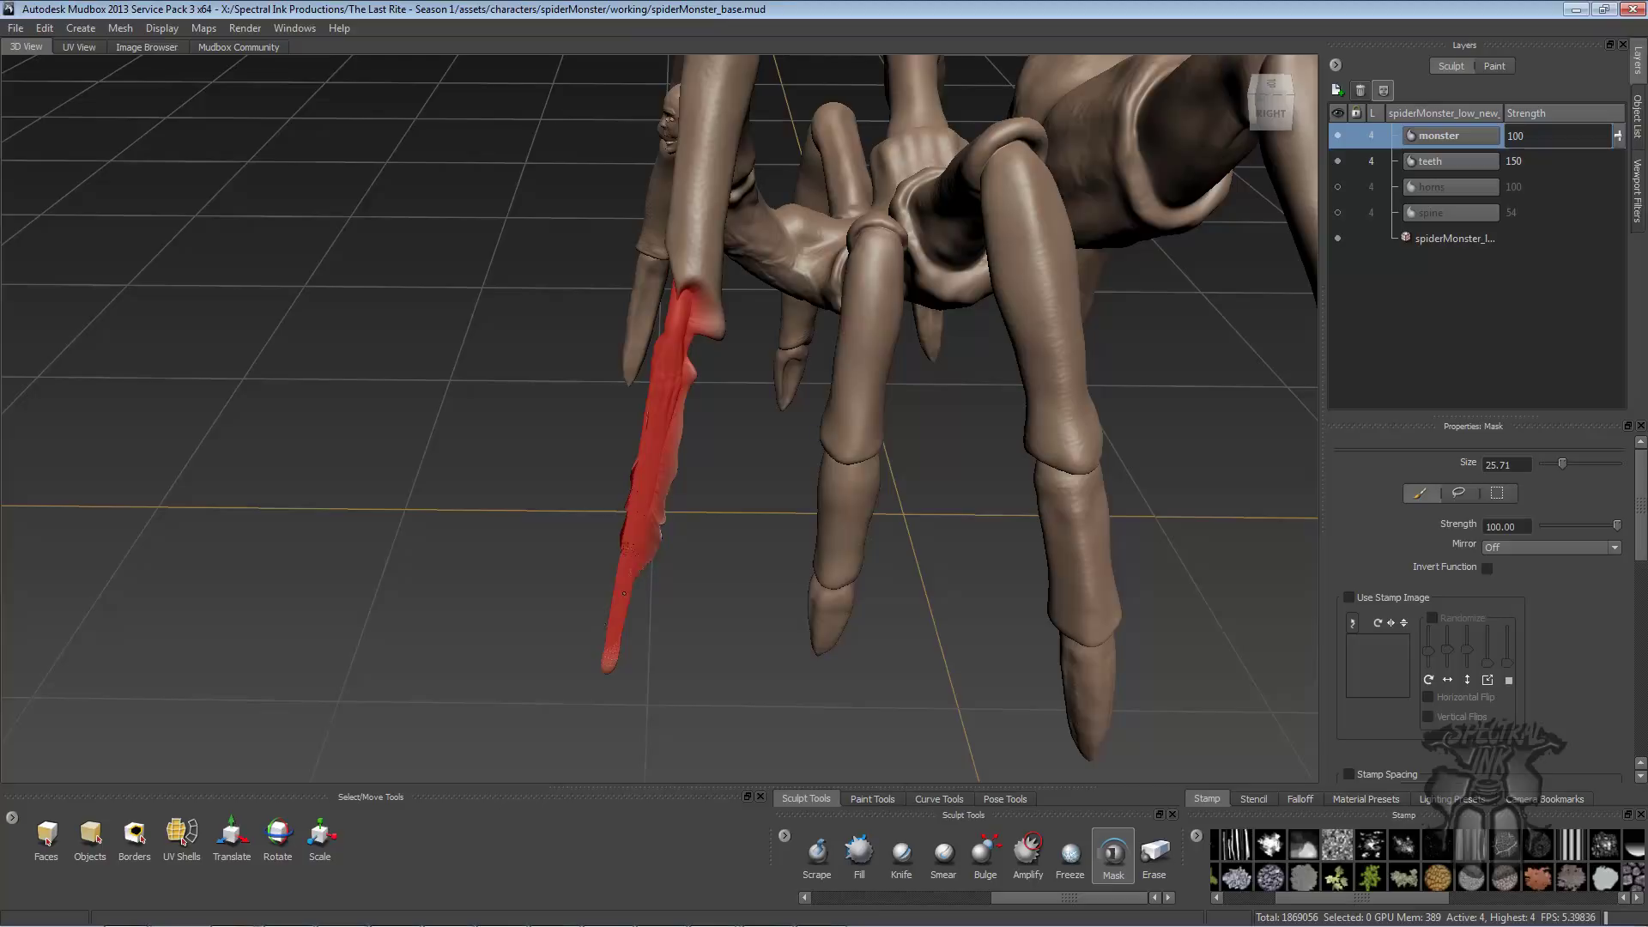
{"action": "mouse_move", "coordinate": [633, 551]}
{"action": "left_mouse_down"}
{"action": "mouse_move", "coordinate": [685, 360]}
{"action": "mouse_move", "coordinate": [663, 391]}
{"action": "left_mouse_up"}
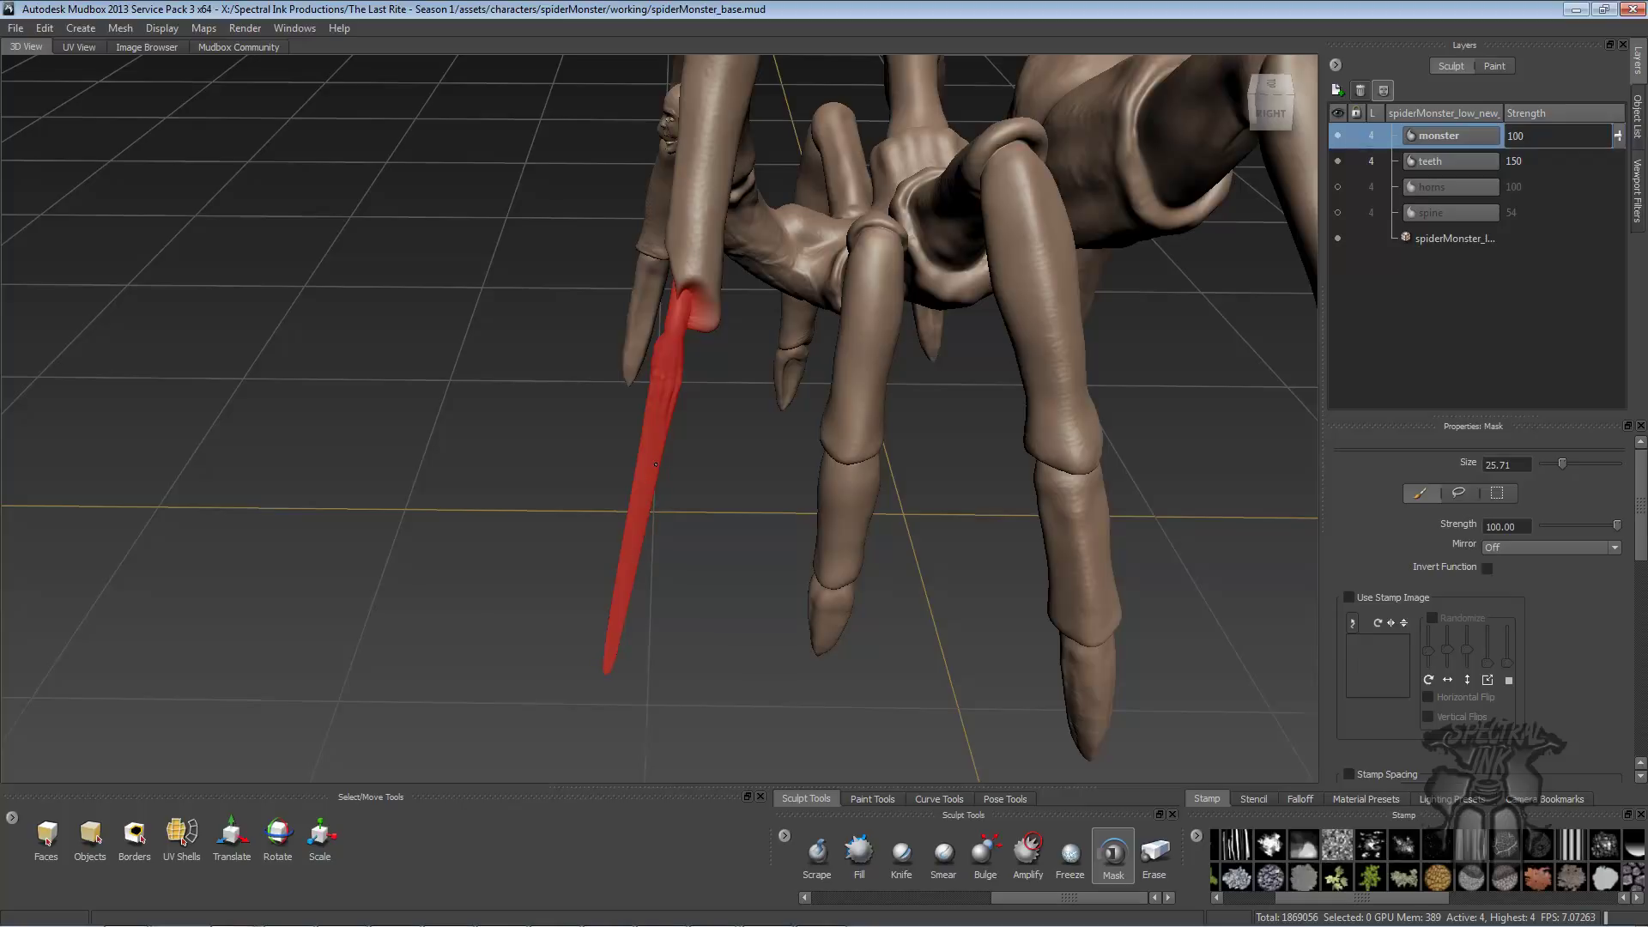
- Extend the mask up the same leg, covering the joint and the long segment leading to the knee
{"action": "right_click_drag", "start_coordinate": [655, 464], "coordinate": [618, 481], "text": "alt"}
{"action": "left_click_drag", "start_coordinate": [618, 481], "coordinate": [990, 483], "text": "alt"}
{"action": "right_click_drag", "start_coordinate": [990, 483], "coordinate": [869, 296], "text": "alt"}
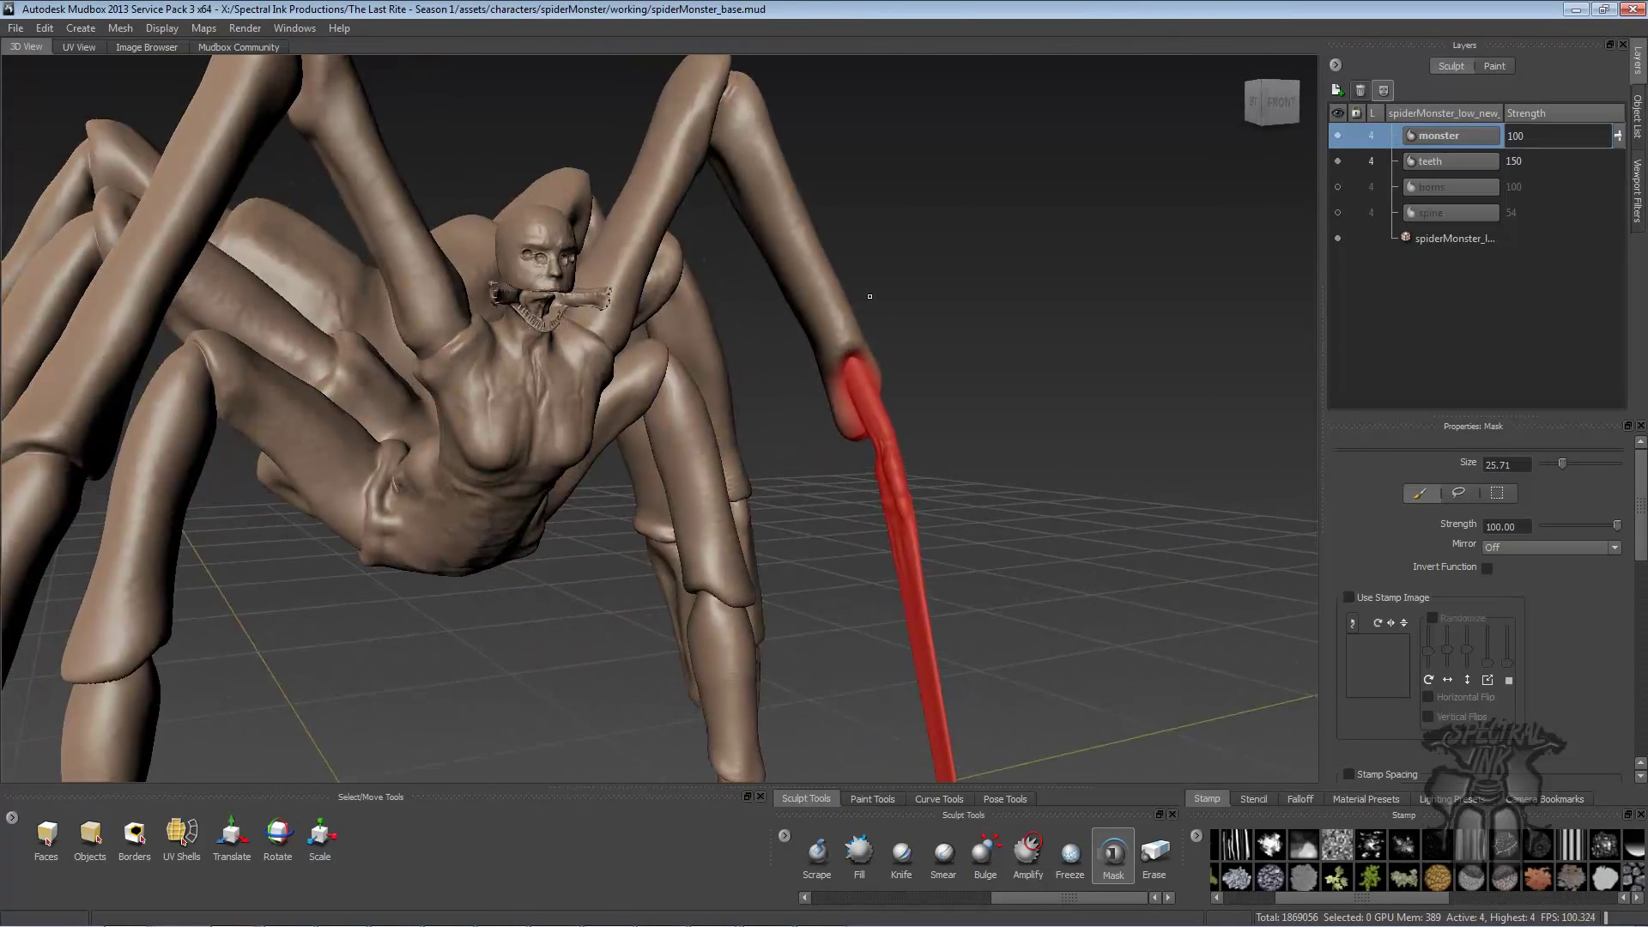
{"action": "left_click_drag", "start_coordinate": [818, 280], "coordinate": [871, 388]}
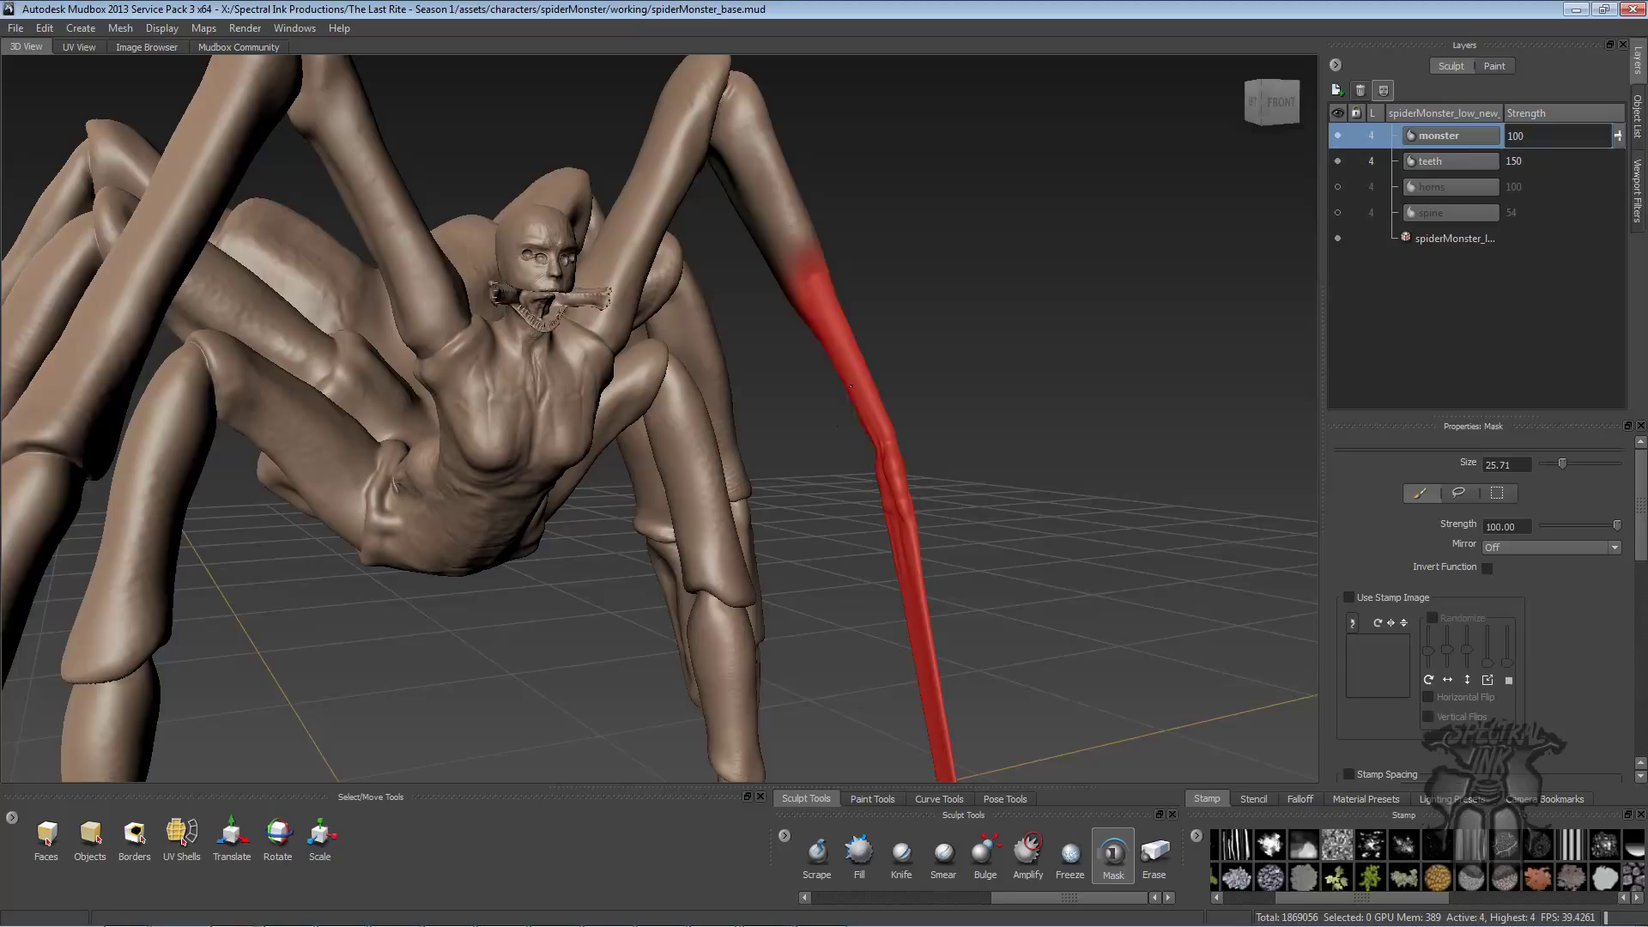
{"action": "left_click_drag", "start_coordinate": [817, 303], "coordinate": [789, 198]}
- Mask the remaining areas of the segment just below the knee with the Mask brush at size 9.82
{"action": "mouse_move", "coordinate": [975, 214]}
{"action": "left_mouse_down", "text": "alt"}
{"action": "mouse_move", "coordinate": [638, 332]}
{"action": "mouse_move", "coordinate": [886, 343]}
{"action": "mouse_move", "coordinate": [659, 335]}
{"action": "mouse_move", "coordinate": [687, 274]}
{"action": "mouse_move", "coordinate": [653, 343]}
{"action": "mouse_move", "coordinate": [678, 249]}
{"action": "mouse_move", "coordinate": [667, 309]}
{"action": "mouse_move", "coordinate": [716, 361]}
{"action": "mouse_move", "coordinate": [691, 408]}
{"action": "left_mouse_up", "text": "alt"}
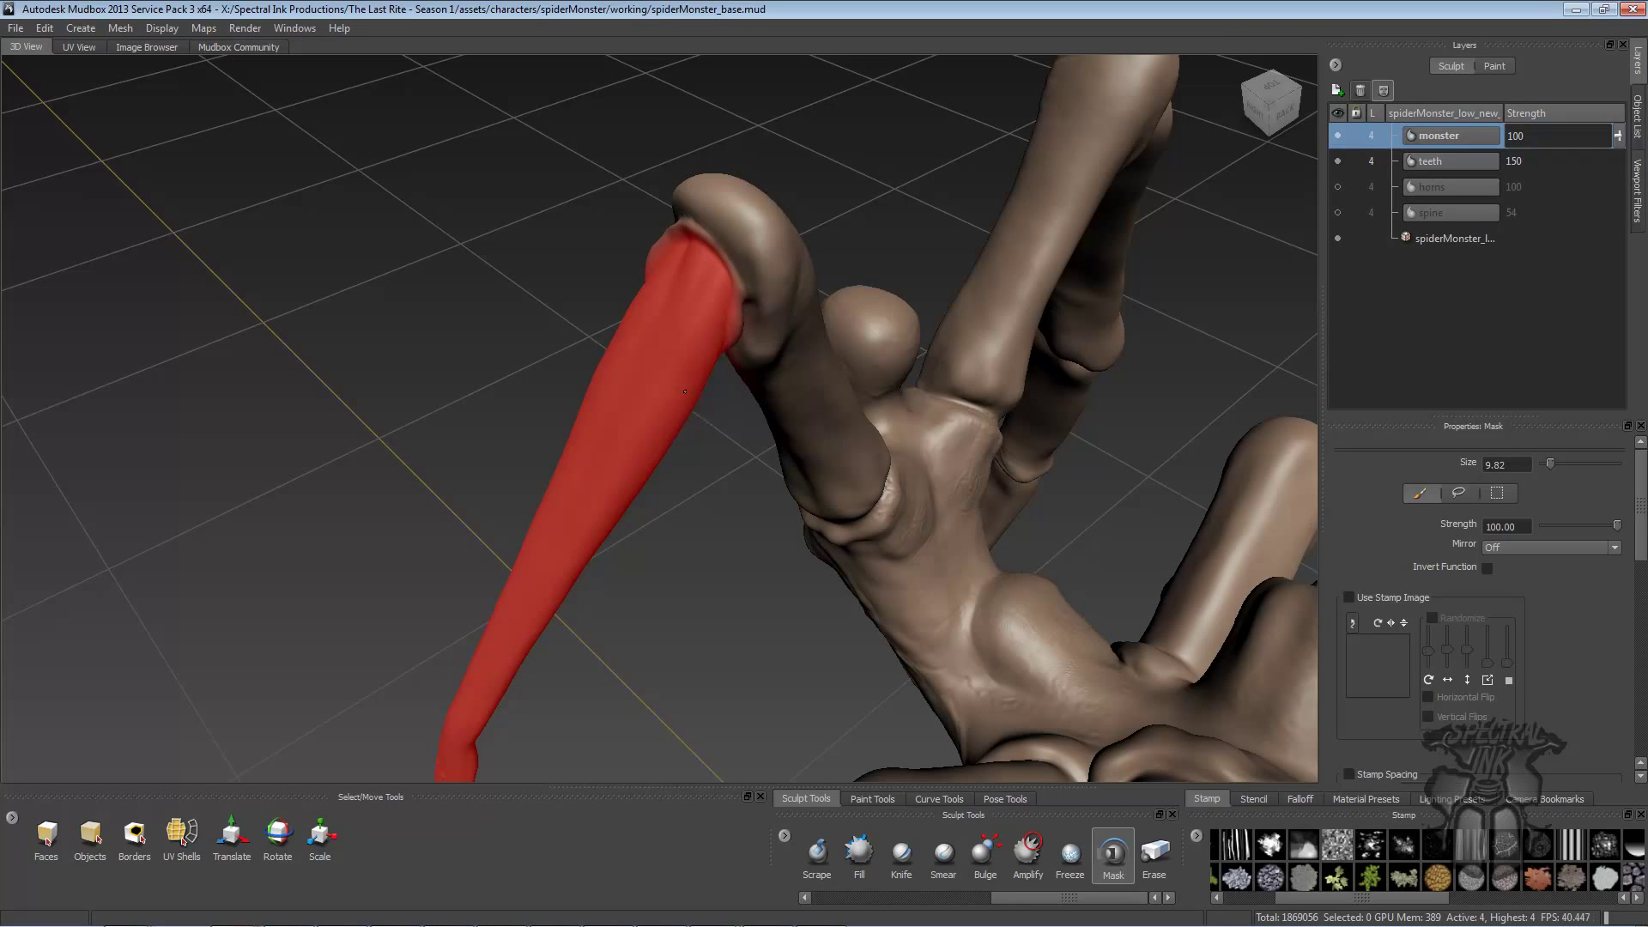
{"action": "mouse_move", "coordinate": [670, 306]}
{"action": "left_mouse_down"}
{"action": "mouse_move", "coordinate": [709, 202]}
{"action": "mouse_move", "coordinate": [653, 275]}
{"action": "mouse_move", "coordinate": [815, 244]}
{"action": "mouse_move", "coordinate": [927, 257]}
{"action": "left_mouse_up"}
{"action": "right_click_drag", "start_coordinate": [927, 257], "coordinate": [986, 271], "text": "alt"}
{"action": "mouse_move", "coordinate": [987, 270]}
{"action": "left_mouse_down", "text": "alt"}
{"action": "mouse_move", "coordinate": [1032, 253]}
{"action": "mouse_move", "coordinate": [987, 258]}
{"action": "left_mouse_up", "text": "alt"}
{"action": "mouse_move", "coordinate": [652, 283]}
{"action": "left_mouse_down"}
{"action": "mouse_move", "coordinate": [614, 258]}
{"action": "mouse_move", "coordinate": [651, 244]}
{"action": "mouse_move", "coordinate": [601, 275]}
{"action": "mouse_move", "coordinate": [592, 318]}
{"action": "mouse_move", "coordinate": [577, 275]}
{"action": "mouse_move", "coordinate": [622, 193]}
{"action": "left_mouse_up"}
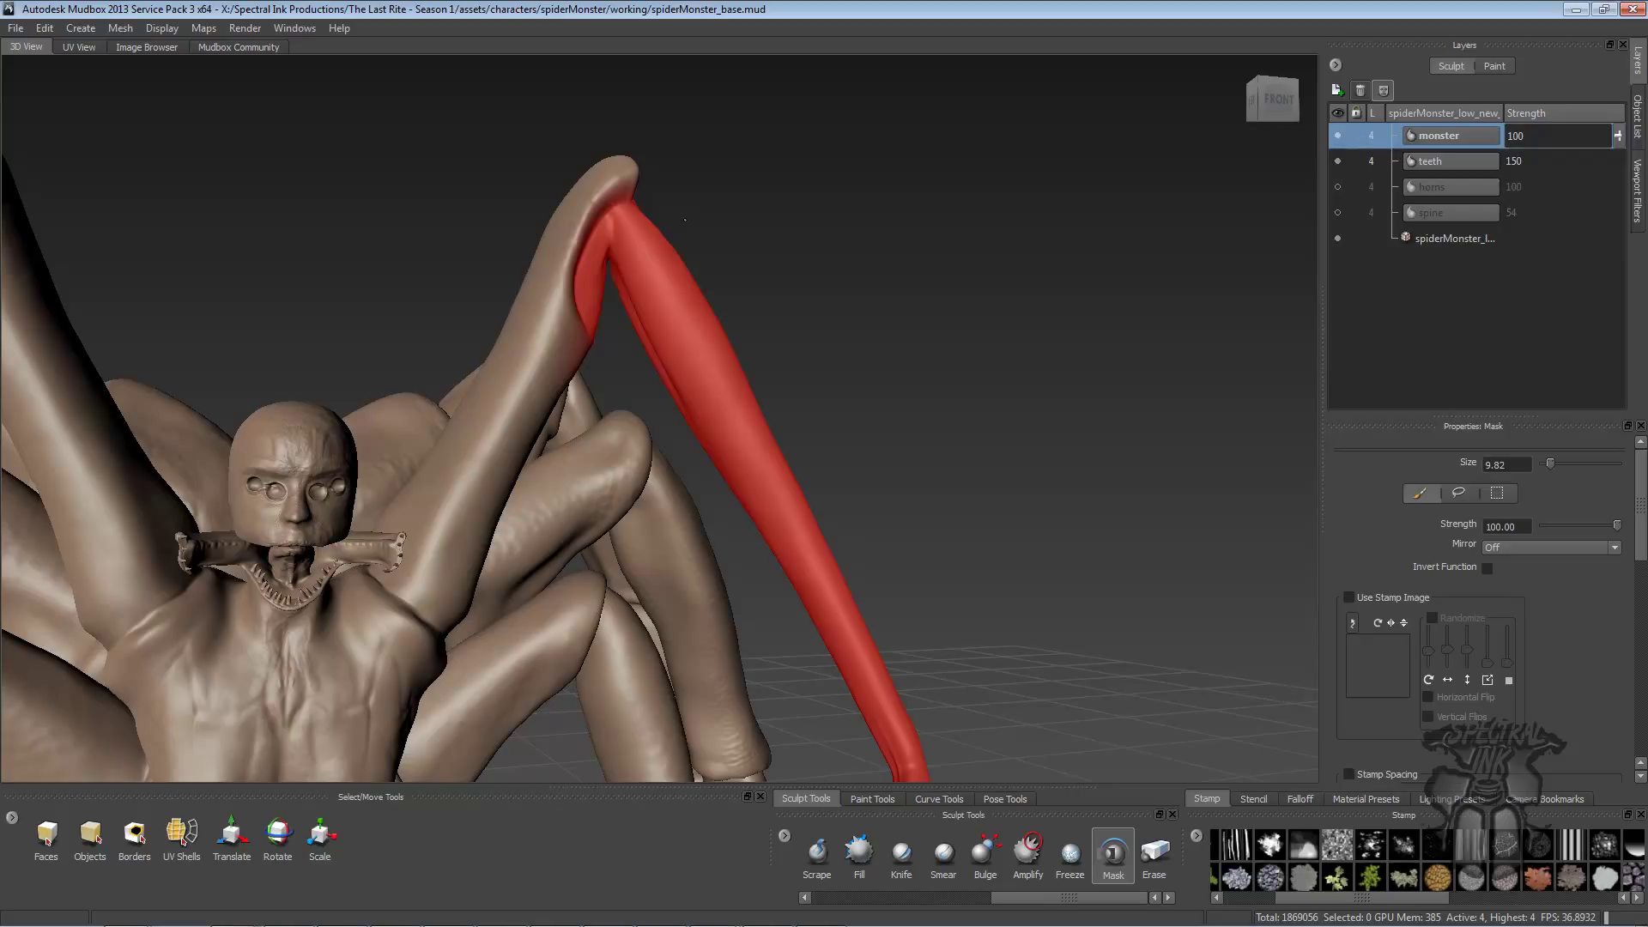
- Erase the excess mask from the inner upper leg and knee with a size 4.61 Mask brush
{"action": "mouse_move", "coordinate": [783, 250]}
{"action": "left_mouse_down", "text": "alt"}
{"action": "mouse_move", "coordinate": [744, 312]}
{"action": "mouse_move", "coordinate": [703, 273]}
{"action": "mouse_move", "coordinate": [675, 334]}
{"action": "left_mouse_up", "text": "alt"}
{"action": "left_click_drag", "start_coordinate": [676, 269], "coordinate": [673, 254], "text": "ctrl"}
{"action": "left_click_drag", "start_coordinate": [662, 357], "coordinate": [682, 398], "text": "ctrl"}
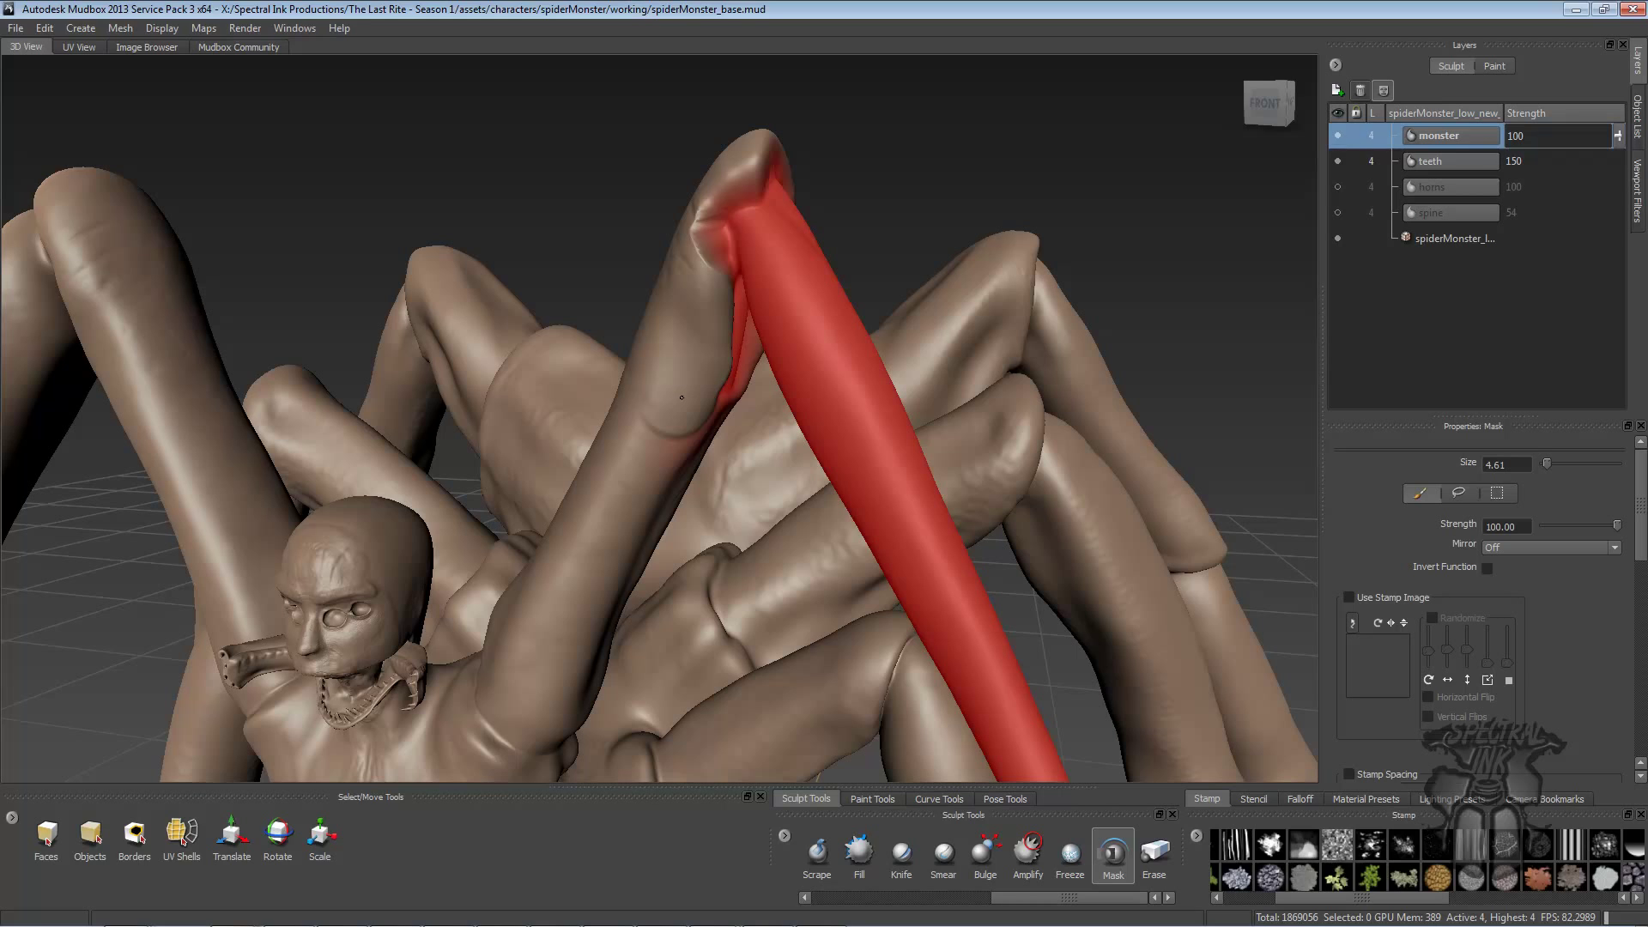
{"action": "left_click_drag", "start_coordinate": [681, 397], "coordinate": [666, 360], "text": "alt"}
{"action": "left_click_drag", "start_coordinate": [689, 432], "coordinate": [702, 352], "text": "ctrl"}
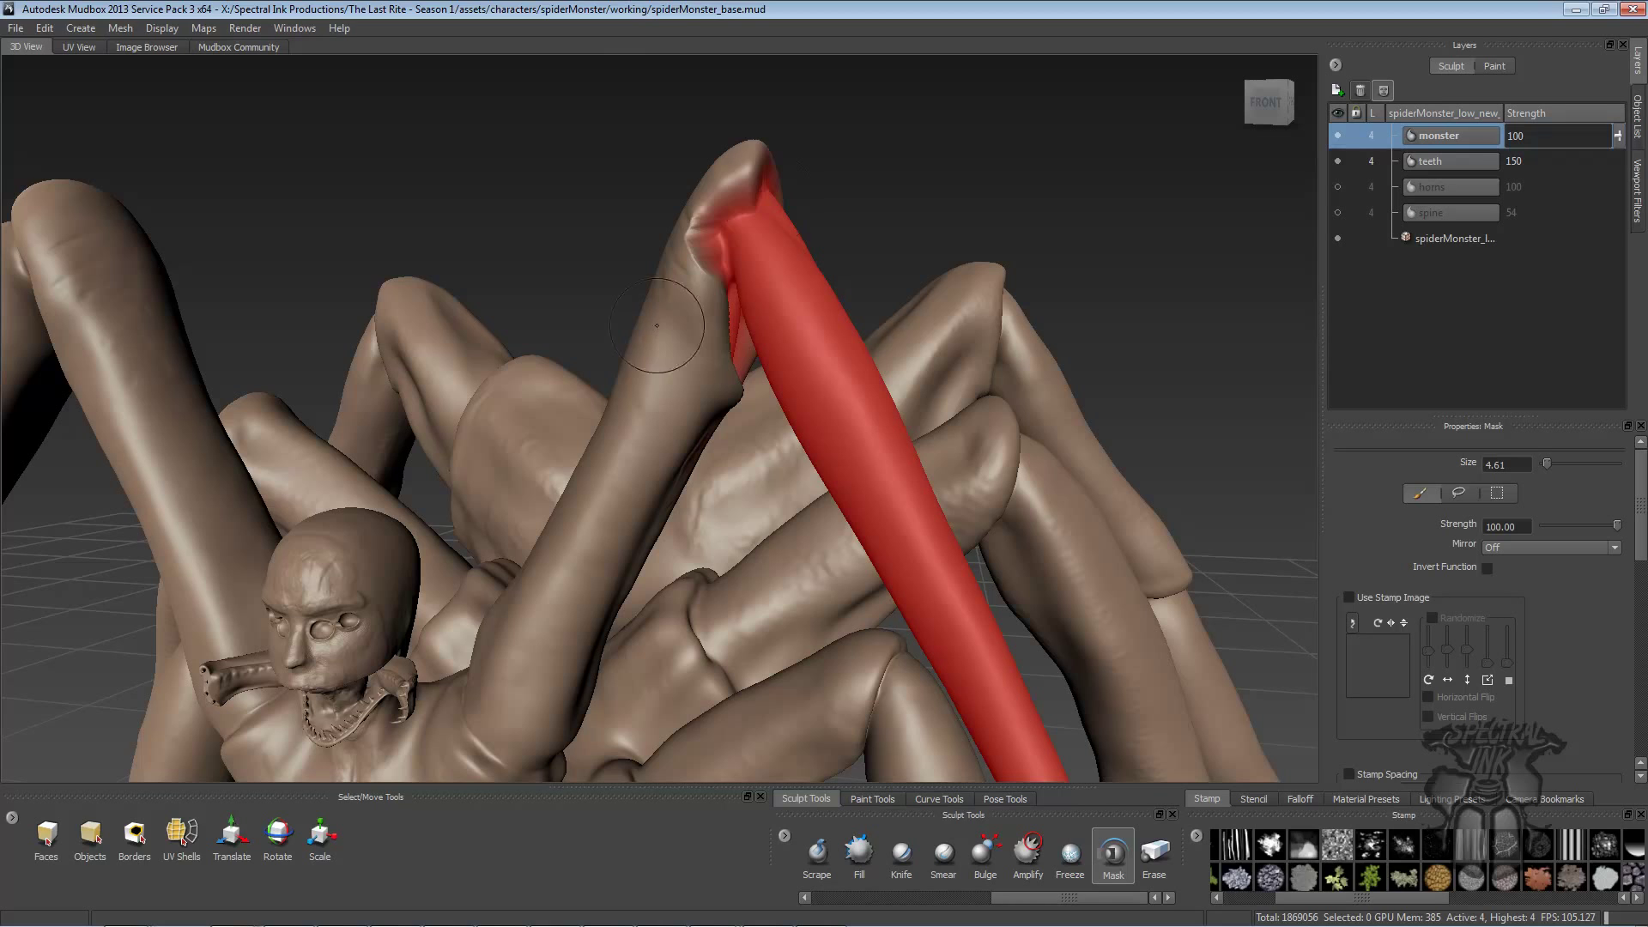
{"action": "mouse_move", "coordinate": [738, 193]}
{"action": "left_mouse_down", "text": "ctrl"}
{"action": "mouse_move", "coordinate": [712, 257]}
{"action": "mouse_move", "coordinate": [725, 196]}
{"action": "left_mouse_up", "text": "ctrl"}
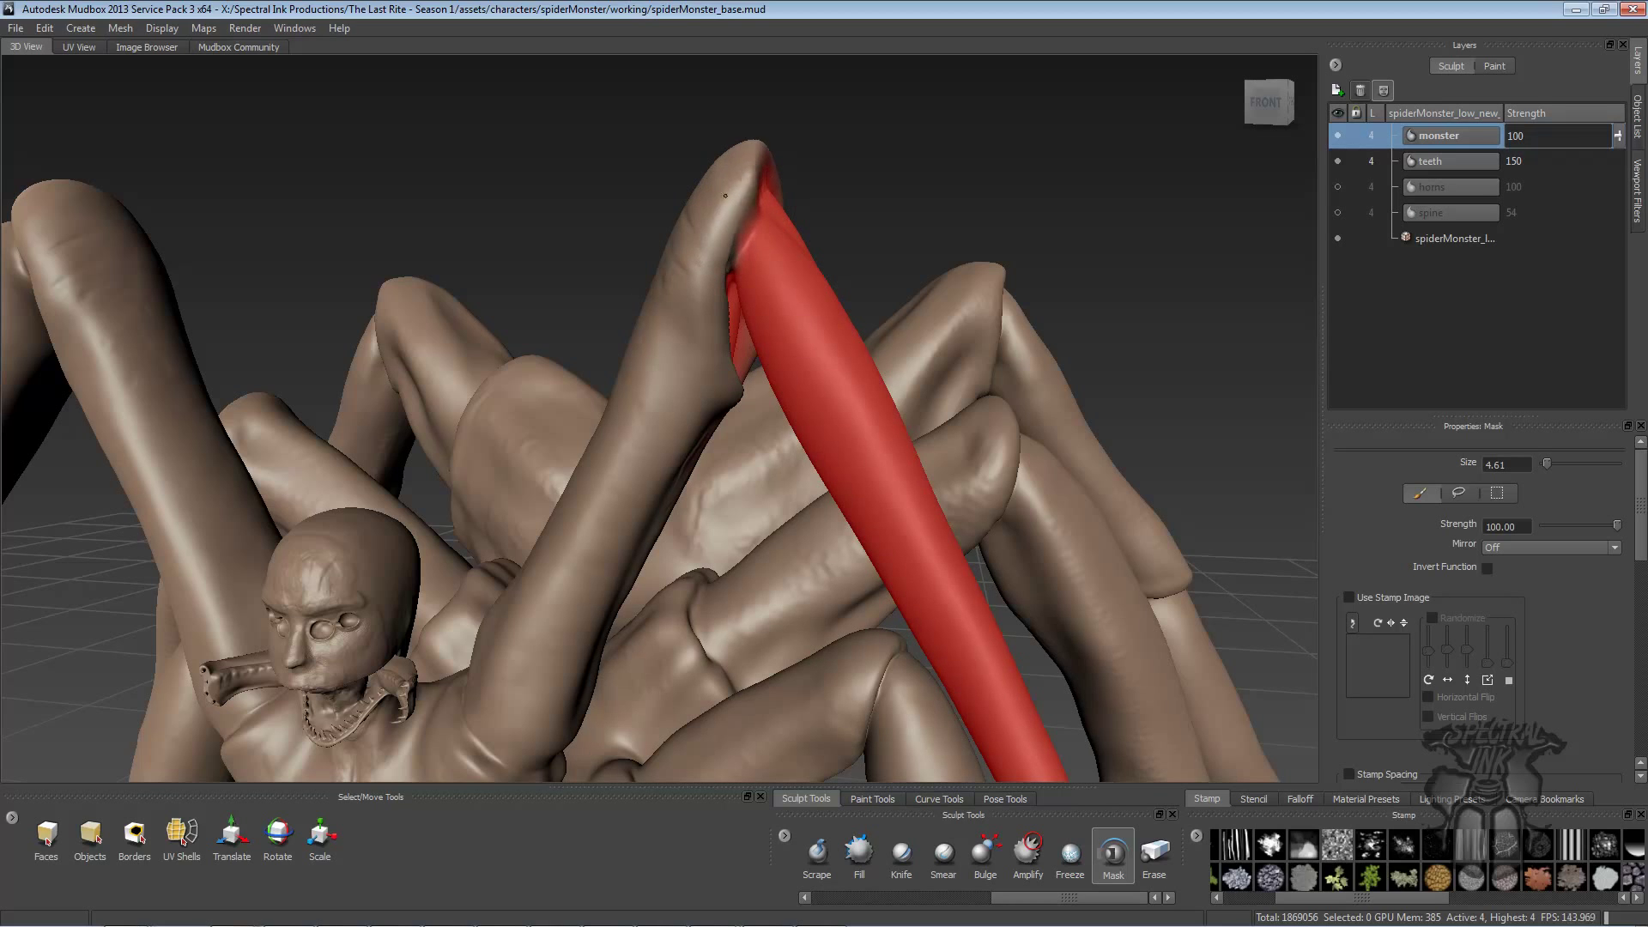
- Erase the mask spill along the knee rim and the back of the upper leg, and soften the mask edge
{"action": "left_click_drag", "start_coordinate": [974, 170], "coordinate": [747, 219], "text": "alt"}
{"action": "mouse_move", "coordinate": [906, 158]}
{"action": "left_mouse_down", "text": "ctrl"}
{"action": "mouse_move", "coordinate": [884, 151]}
{"action": "mouse_move", "coordinate": [961, 171]}
{"action": "mouse_move", "coordinate": [1008, 215]}
{"action": "left_mouse_up", "text": "ctrl"}
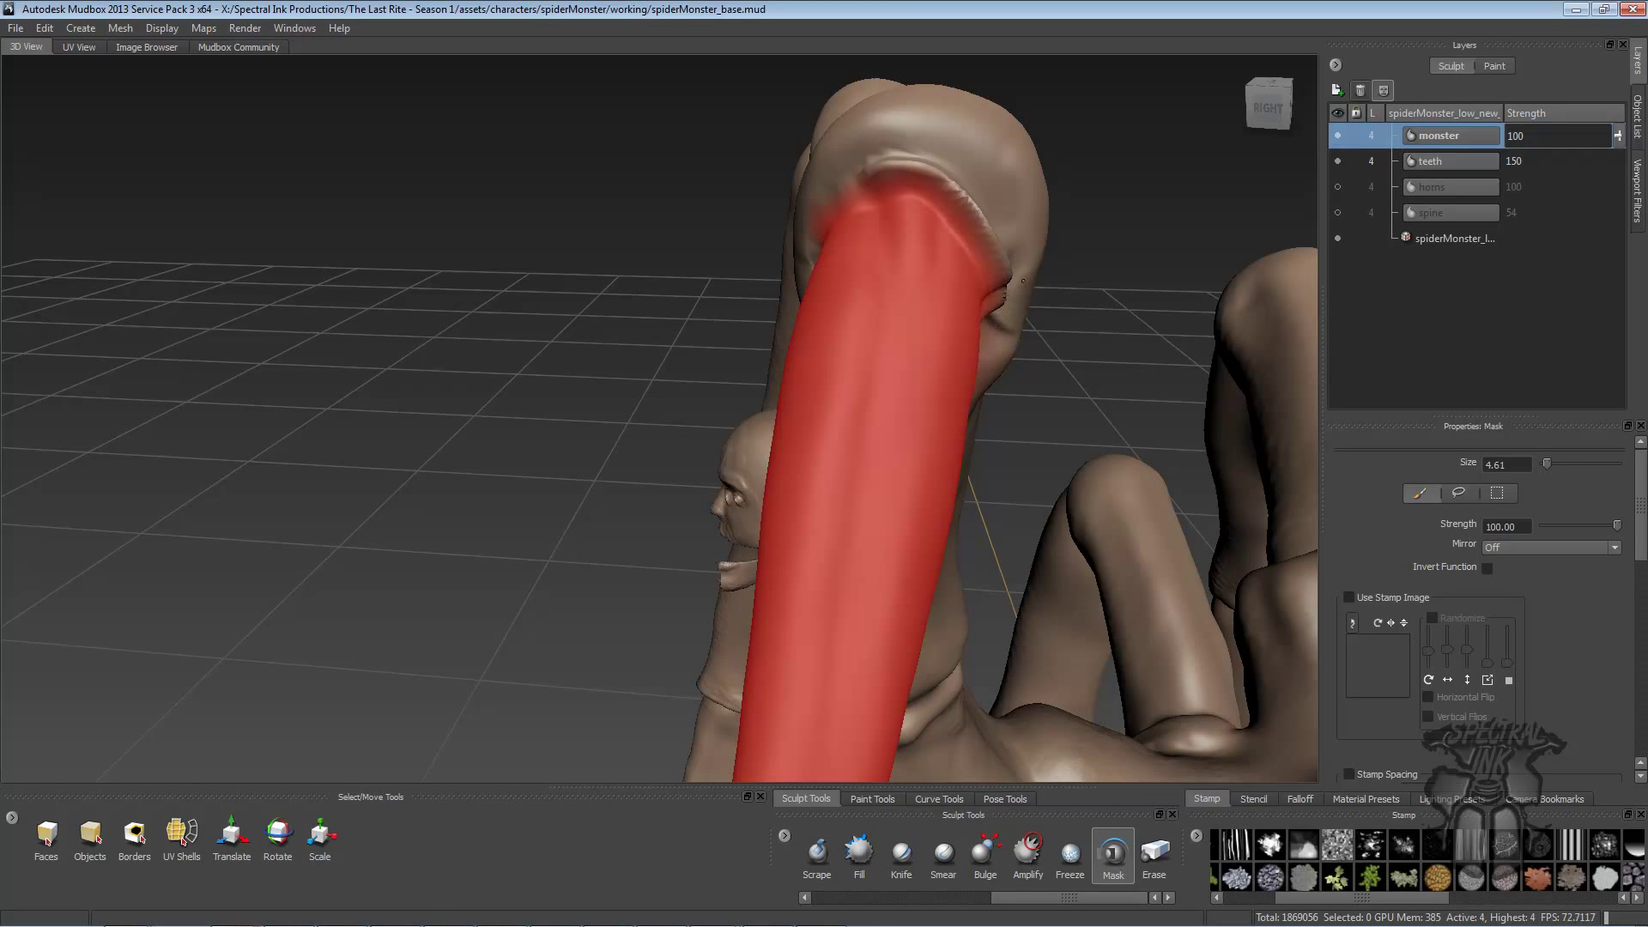
{"action": "mouse_move", "coordinate": [998, 335]}
{"action": "left_mouse_down", "text": "alt"}
{"action": "mouse_move", "coordinate": [881, 195]}
{"action": "mouse_move", "coordinate": [819, 206]}
{"action": "left_mouse_up", "text": "alt"}
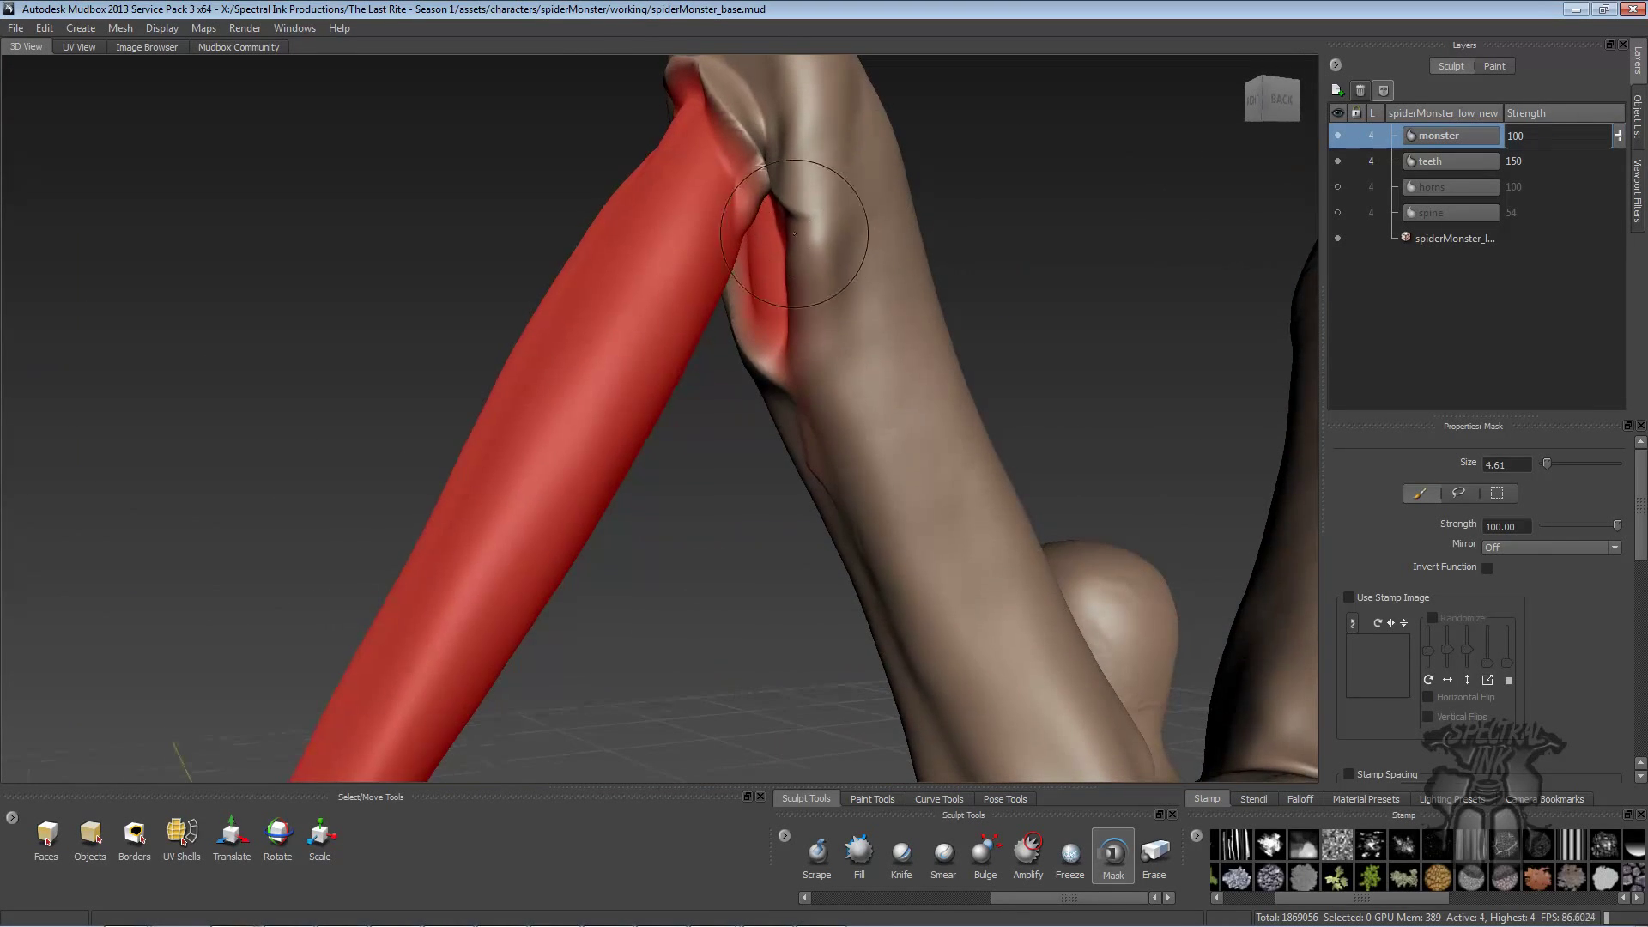
{"action": "left_click_drag", "start_coordinate": [768, 293], "coordinate": [825, 412], "text": "ctrl"}
{"action": "mouse_move", "coordinate": [798, 273]}
{"action": "left_mouse_down", "text": "shift"}
{"action": "mouse_move", "coordinate": [827, 283]}
{"action": "mouse_move", "coordinate": [781, 292]}
{"action": "mouse_move", "coordinate": [764, 190]}
{"action": "left_mouse_up", "text": "shift"}
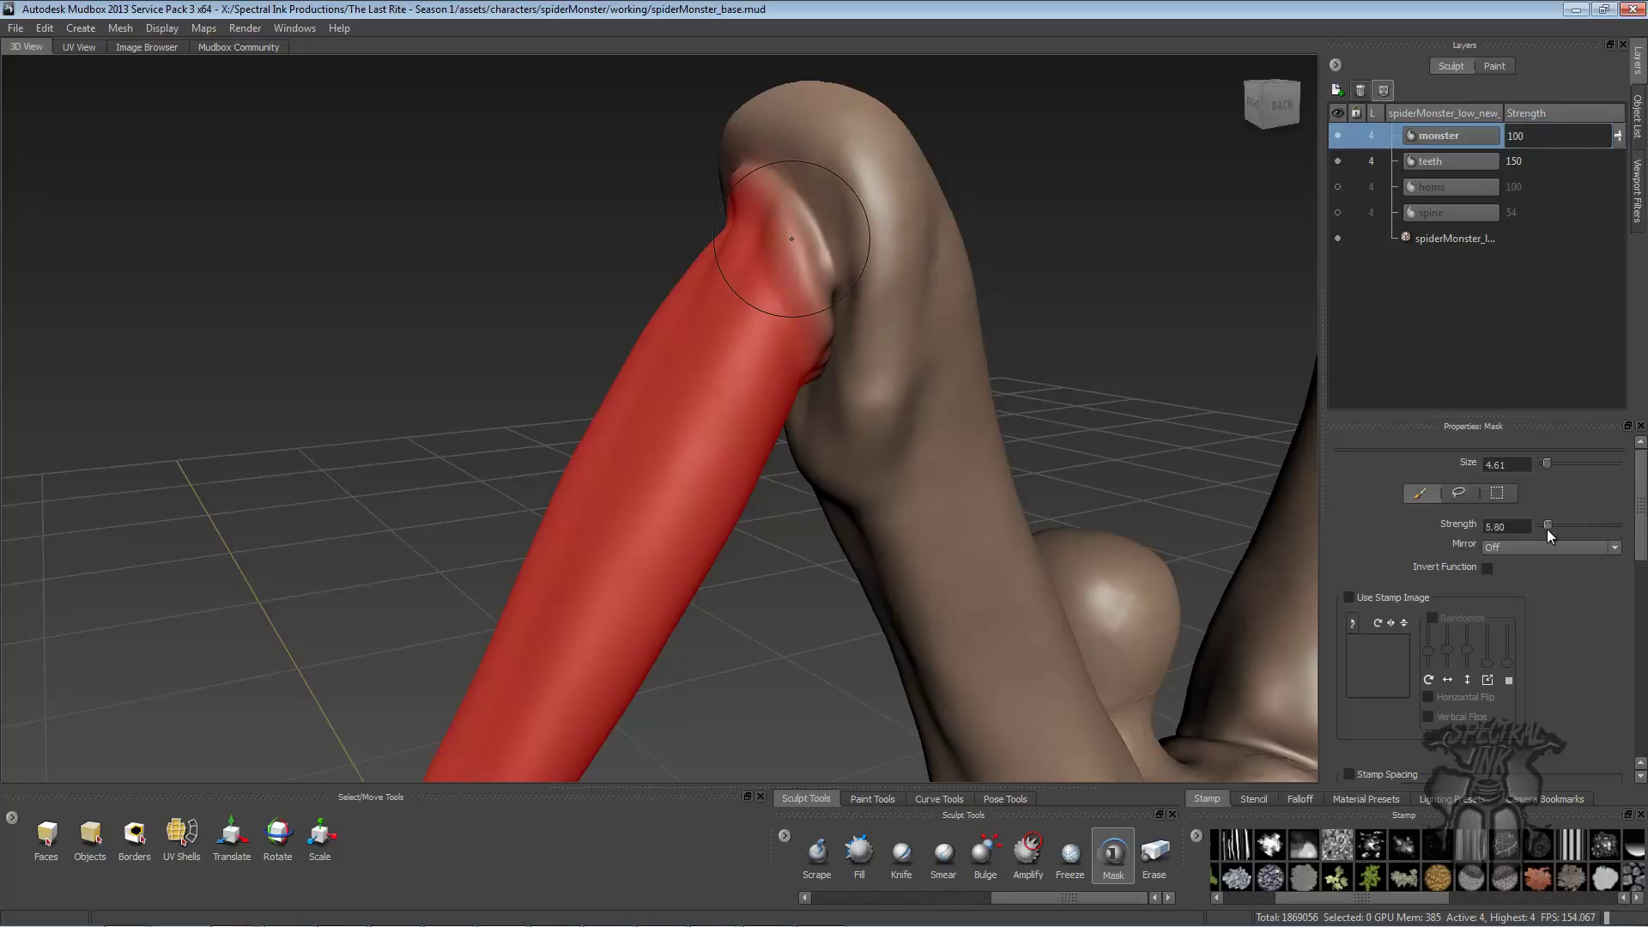
- Refine the mask edge beneath the knee with the Mask brush at size 2.41 and strength 61.60, and check the whole leg
{"action": "left_click_drag", "start_coordinate": [1546, 530], "coordinate": [1547, 529]}
{"action": "mouse_move", "coordinate": [762, 256]}
{"action": "left_mouse_down"}
{"action": "mouse_move", "coordinate": [811, 247]}
{"action": "mouse_move", "coordinate": [782, 245]}
{"action": "mouse_move", "coordinate": [786, 223]}
{"action": "left_mouse_up"}
{"action": "key", "text": "b"}
{"action": "mouse_move", "coordinate": [799, 255]}
{"action": "left_mouse_down"}
{"action": "mouse_move", "coordinate": [756, 249]}
{"action": "mouse_move", "coordinate": [790, 258]}
{"action": "mouse_move", "coordinate": [779, 286]}
{"action": "mouse_move", "coordinate": [824, 339]}
{"action": "mouse_move", "coordinate": [790, 219]}
{"action": "mouse_move", "coordinate": [752, 205]}
{"action": "left_mouse_up"}
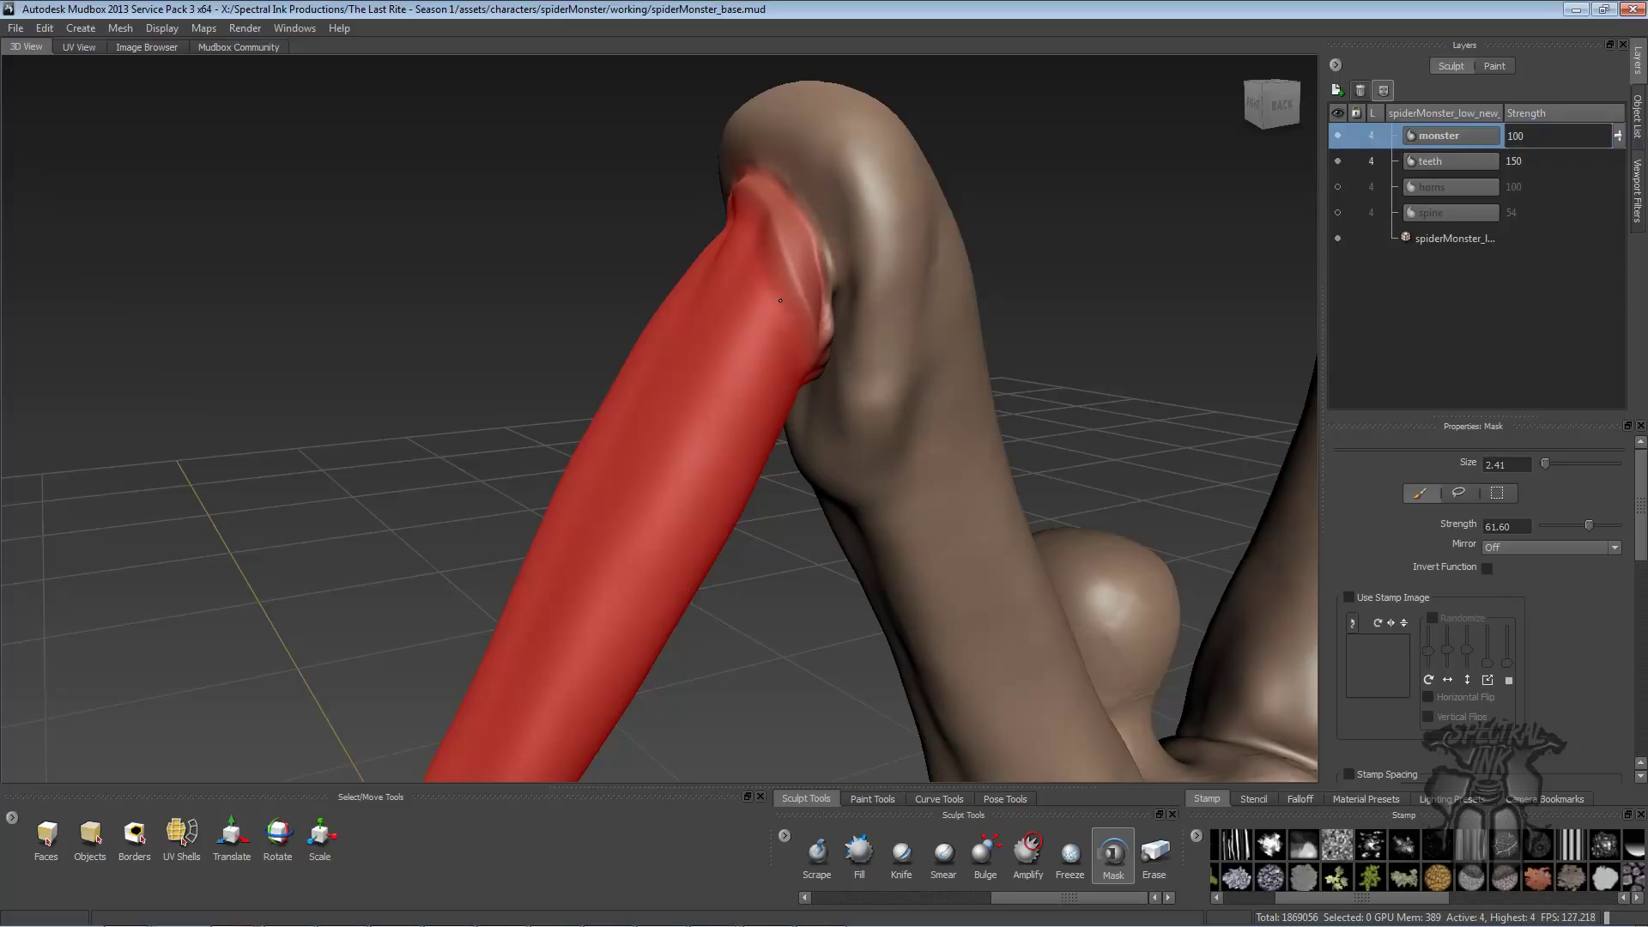
{"action": "mouse_move", "coordinate": [780, 300]}
{"action": "left_mouse_down", "text": "alt"}
{"action": "mouse_move", "coordinate": [867, 292]}
{"action": "mouse_move", "coordinate": [767, 283]}
{"action": "mouse_move", "coordinate": [776, 268]}
{"action": "mouse_move", "coordinate": [745, 225]}
{"action": "mouse_move", "coordinate": [714, 273]}
{"action": "left_mouse_up", "text": "alt"}
{"action": "left_click_drag", "start_coordinate": [599, 267], "coordinate": [621, 218]}
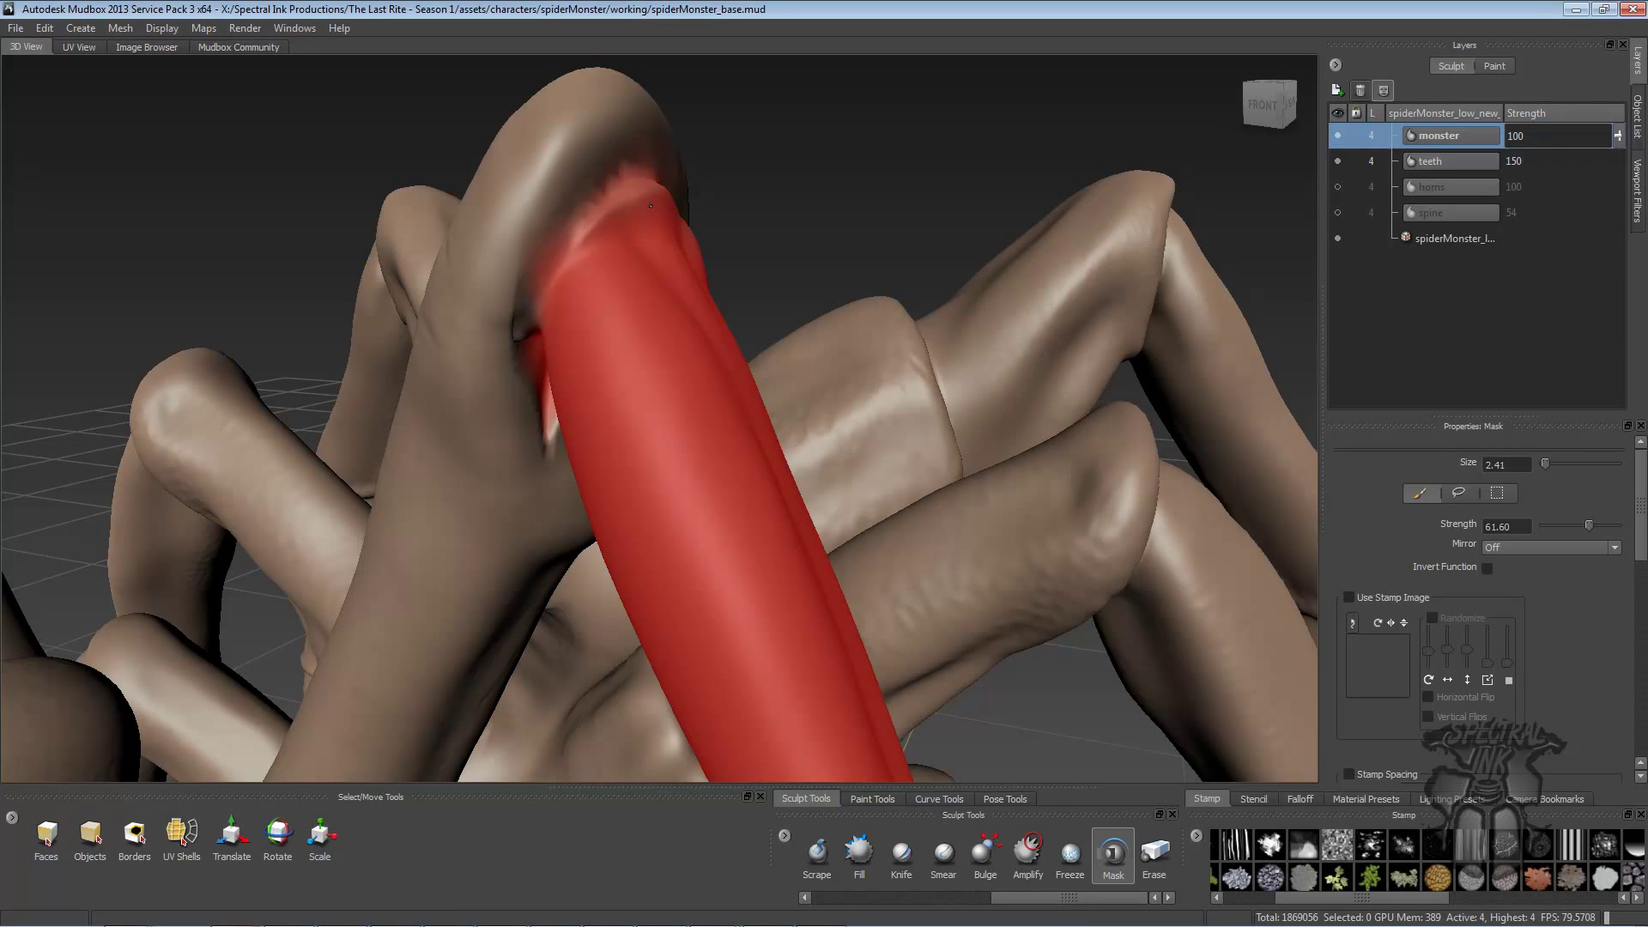
{"action": "left_click_drag", "start_coordinate": [651, 206], "coordinate": [531, 438], "text": "alt"}
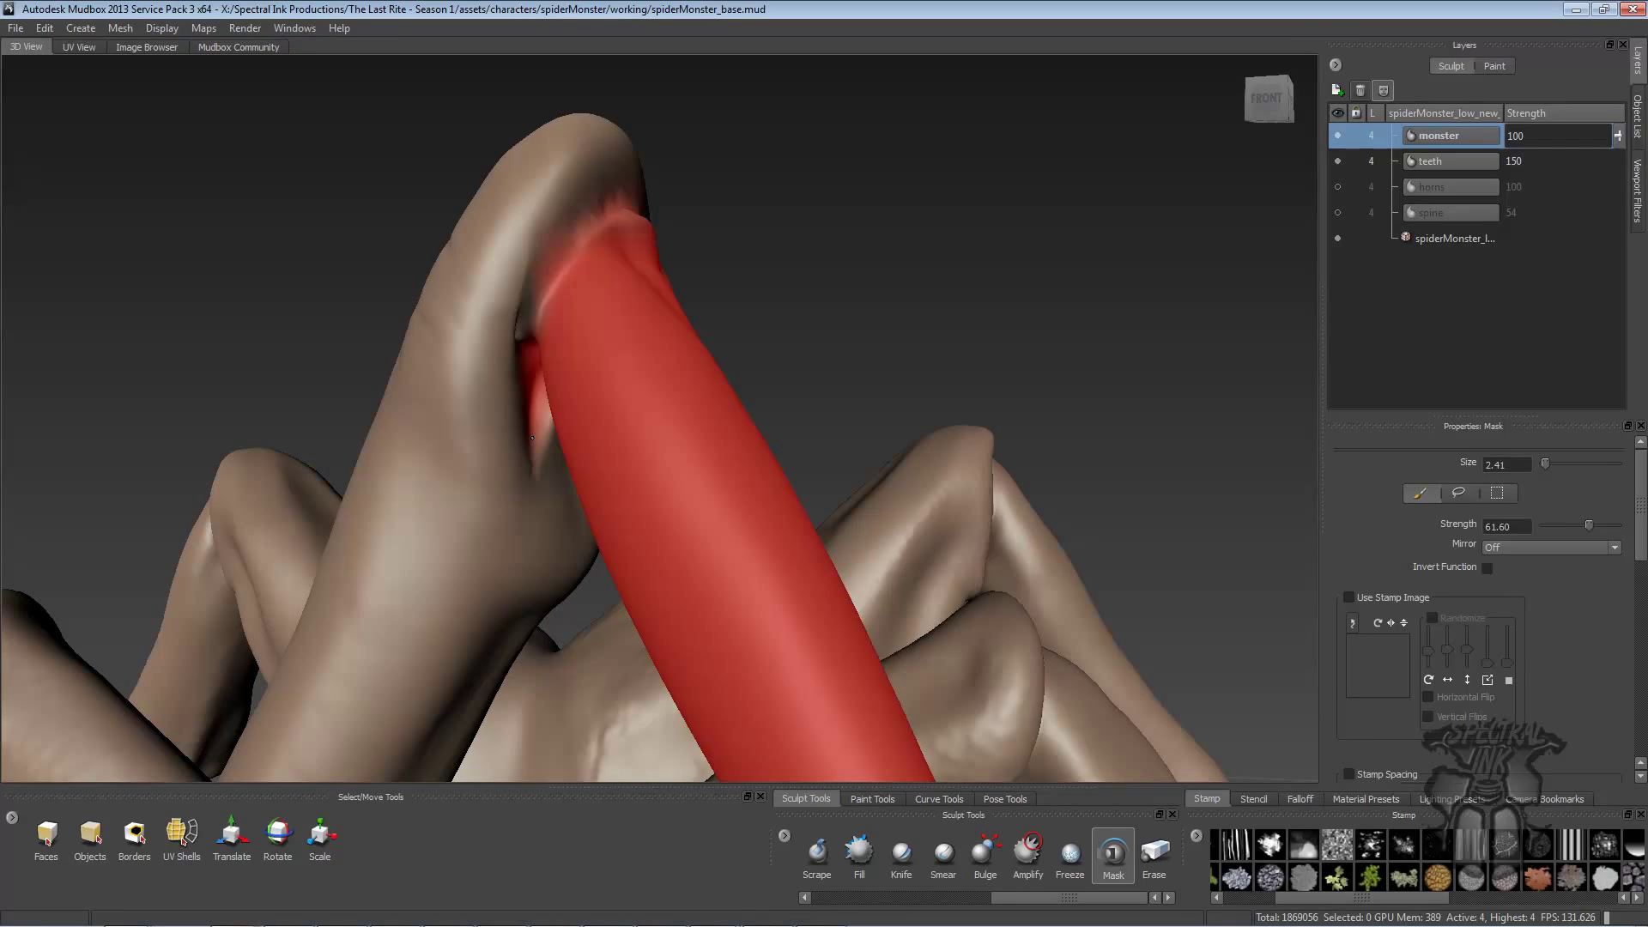
{"action": "key", "text": "a"}
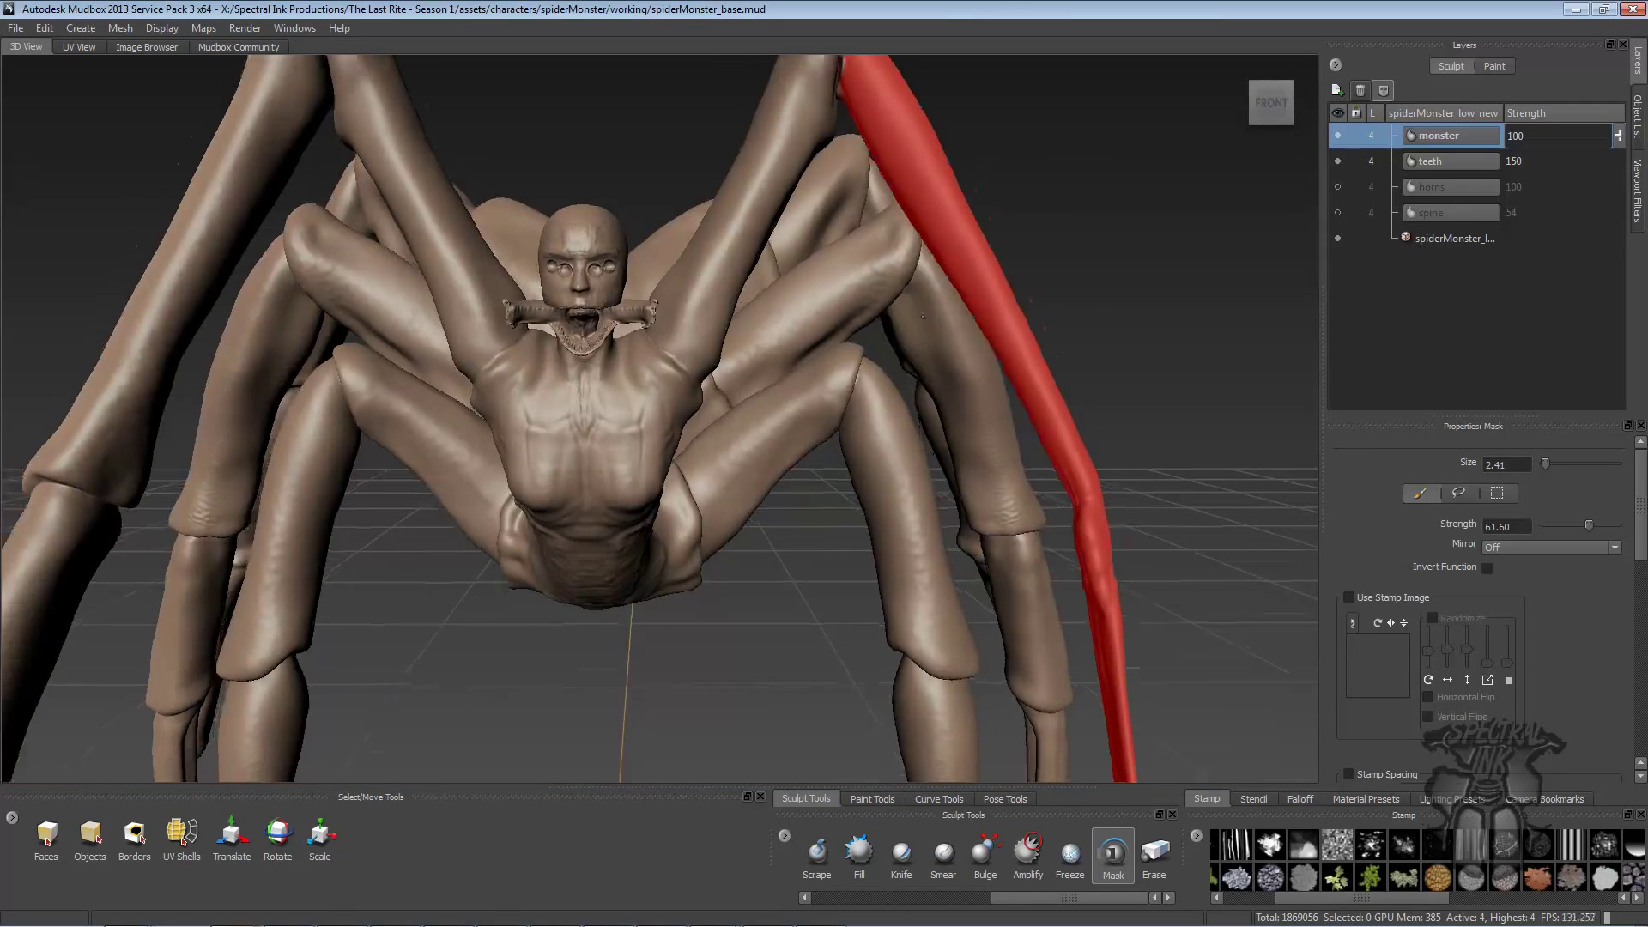
- Mask the third leg on the side opposite the masked front leg, using the Mask brush at size 16.44 and strength 25.00
{"action": "left_click_drag", "start_coordinate": [776, 287], "coordinate": [697, 322], "text": "alt"}
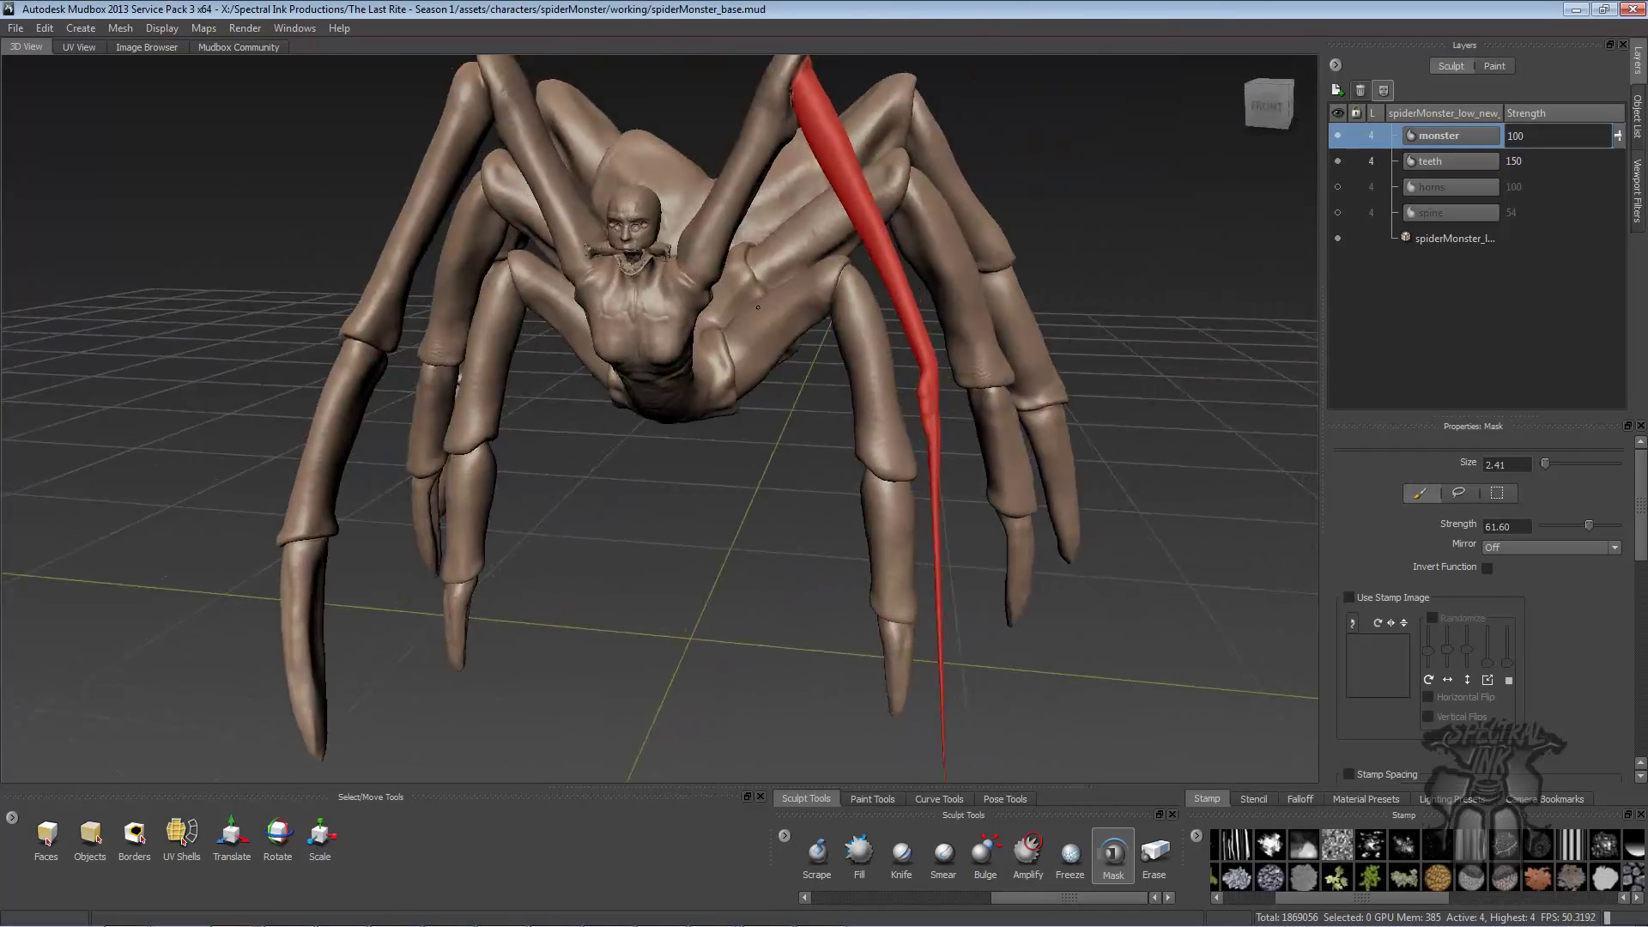
{"action": "right_click_drag", "start_coordinate": [697, 322], "coordinate": [755, 313], "text": "alt"}
{"action": "left_click_drag", "start_coordinate": [755, 313], "coordinate": [643, 302], "text": "alt"}
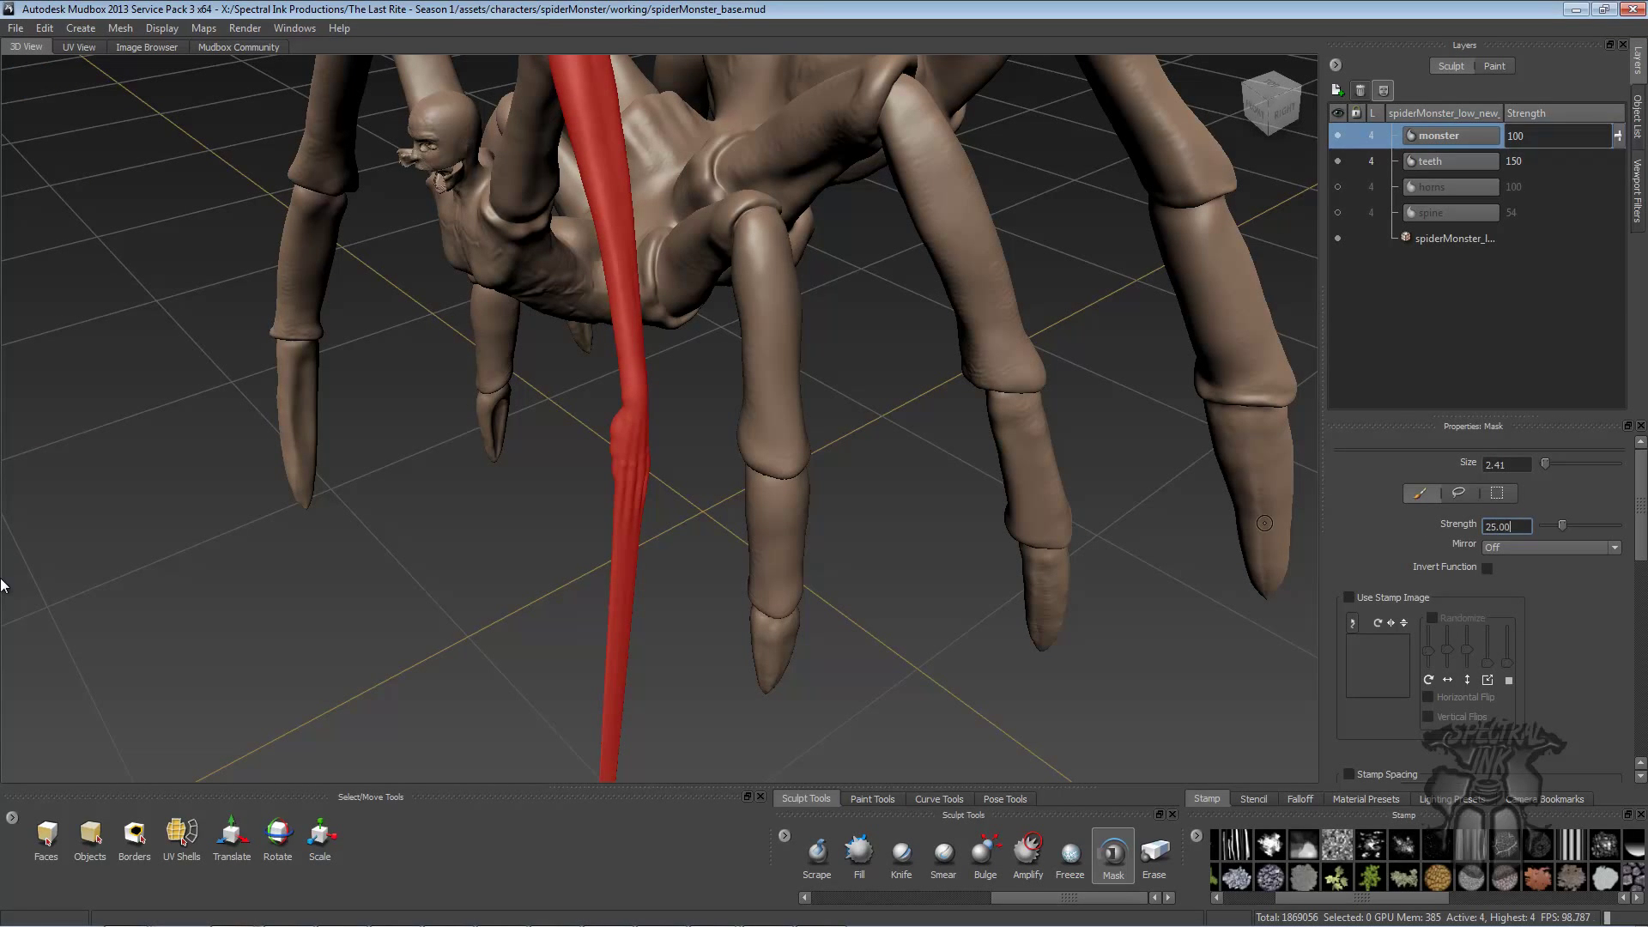
{"action": "mouse_move", "coordinate": [981, 238]}
{"action": "left_mouse_down", "text": "alt"}
{"action": "mouse_move", "coordinate": [907, 420]}
{"action": "mouse_move", "coordinate": [975, 427]}
{"action": "mouse_move", "coordinate": [1041, 390]}
{"action": "mouse_move", "coordinate": [927, 396]}
{"action": "mouse_move", "coordinate": [918, 427]}
{"action": "mouse_move", "coordinate": [867, 403]}
{"action": "left_mouse_up", "text": "alt"}
{"action": "mouse_move", "coordinate": [605, 343]}
{"action": "left_mouse_down"}
{"action": "mouse_move", "coordinate": [609, 515]}
{"action": "mouse_move", "coordinate": [590, 244]}
{"action": "mouse_move", "coordinate": [631, 211]}
{"action": "mouse_move", "coordinate": [592, 176]}
{"action": "mouse_move", "coordinate": [551, 194]}
{"action": "left_mouse_up"}
{"action": "mouse_move", "coordinate": [587, 313]}
{"action": "left_mouse_down", "text": "alt"}
{"action": "mouse_move", "coordinate": [657, 491]}
{"action": "mouse_move", "coordinate": [592, 360]}
{"action": "mouse_move", "coordinate": [486, 649]}
{"action": "left_mouse_up", "text": "alt"}
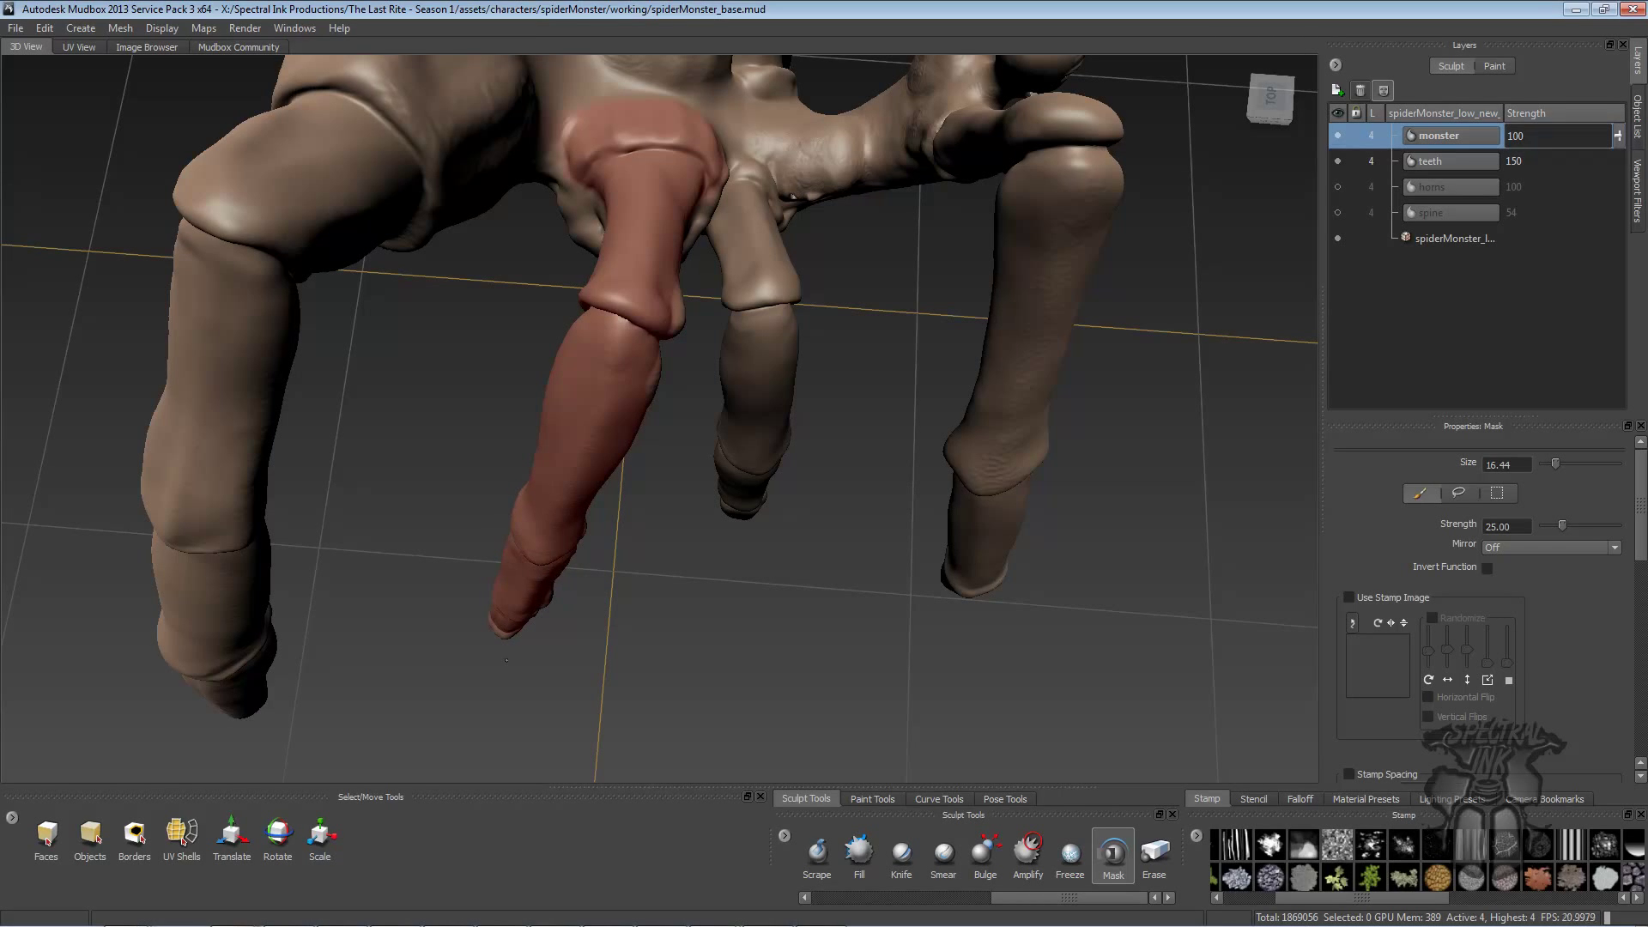
{"action": "left_click_drag", "start_coordinate": [683, 531], "coordinate": [602, 483], "text": "alt"}
- Extend the strength 25.00 mask over the inner side and lower segments of the same third leg
{"action": "left_click_drag", "start_coordinate": [798, 412], "coordinate": [730, 403], "text": "alt"}
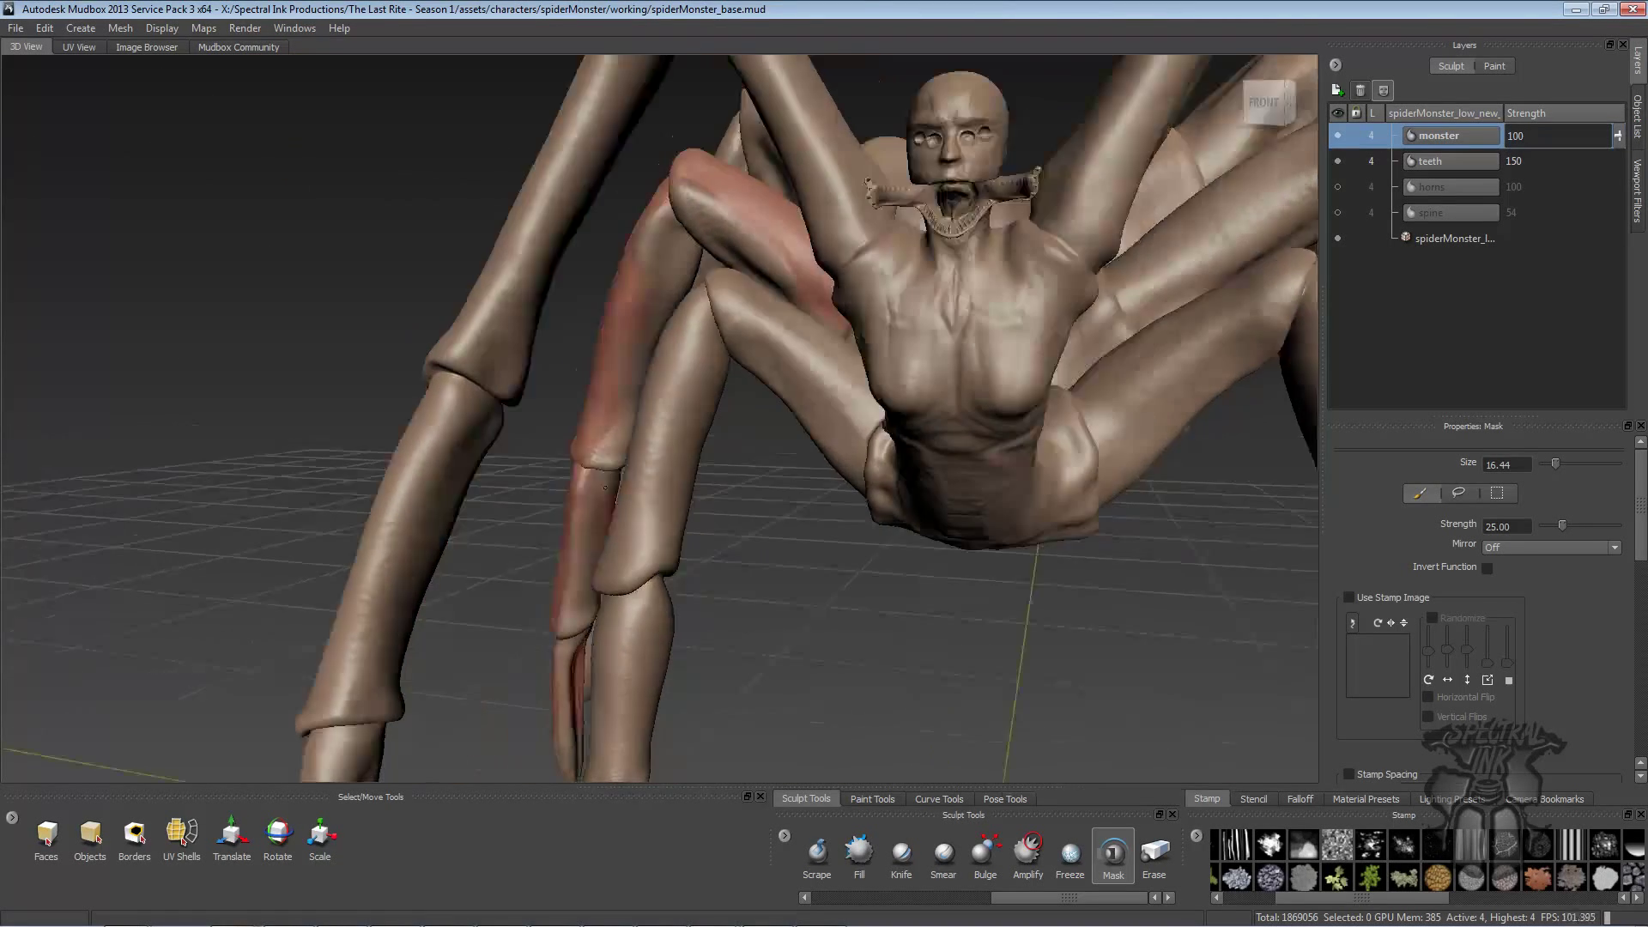
{"action": "middle_click_drag", "start_coordinate": [729, 404], "coordinate": [811, 240], "text": "alt"}
{"action": "left_click_drag", "start_coordinate": [811, 241], "coordinate": [480, 228], "text": "alt"}
{"action": "mouse_move", "coordinate": [524, 366]}
{"action": "left_mouse_down", "text": "alt"}
{"action": "mouse_move", "coordinate": [746, 343]}
{"action": "mouse_move", "coordinate": [759, 558]}
{"action": "mouse_move", "coordinate": [817, 731]}
{"action": "left_mouse_up", "text": "alt"}
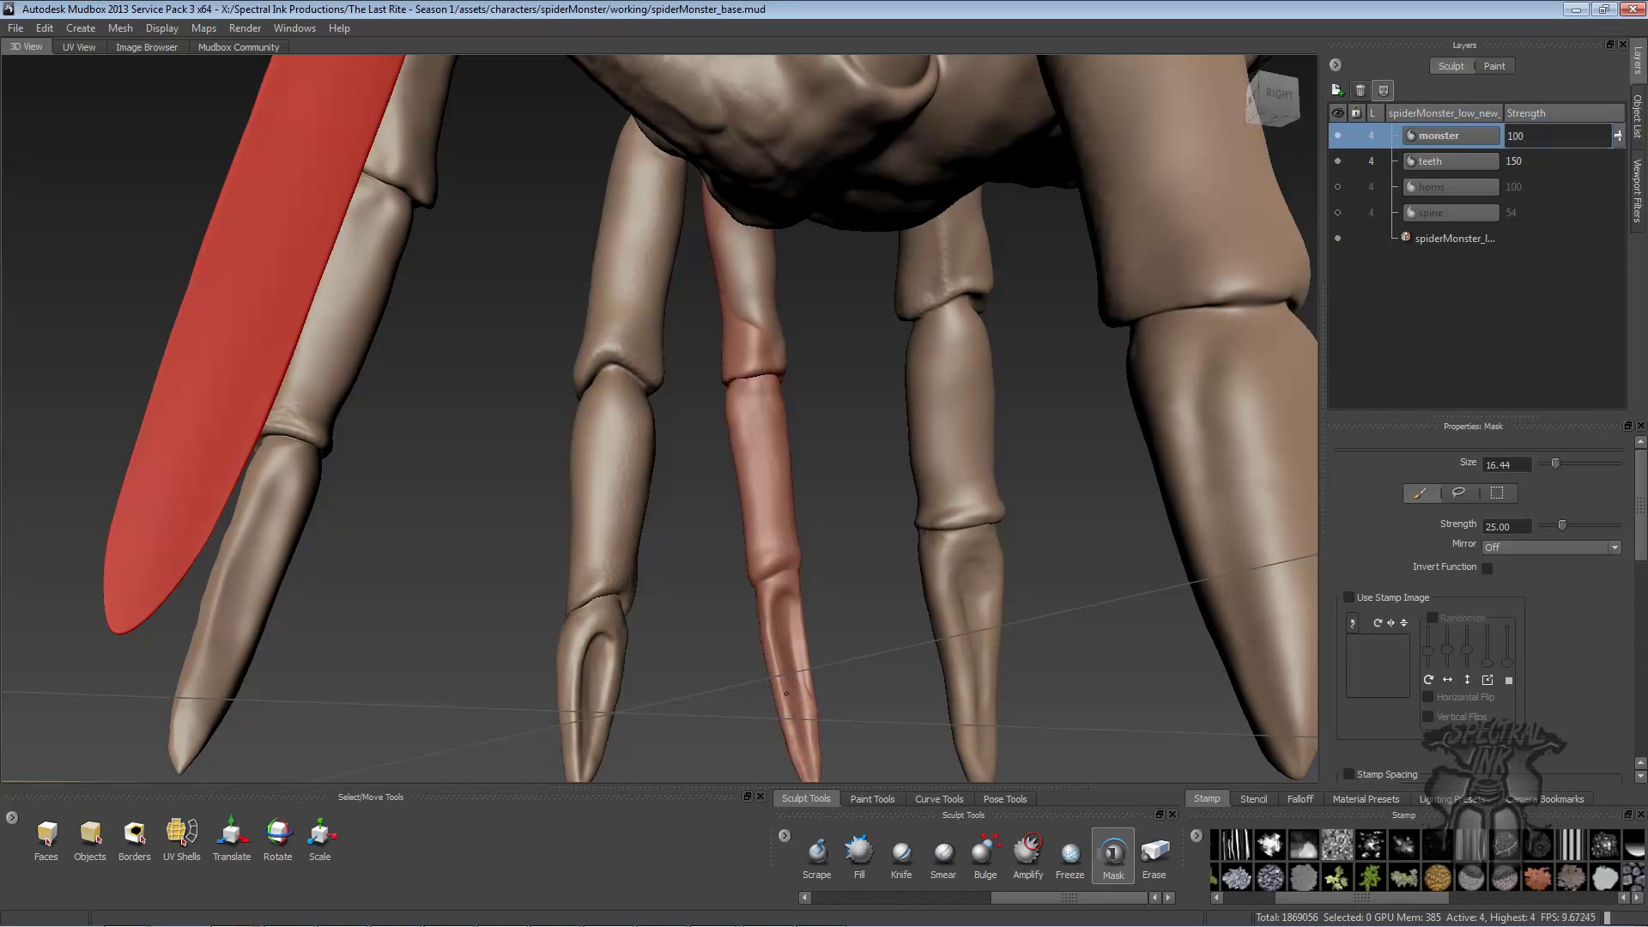
{"action": "left_click_drag", "start_coordinate": [726, 341], "coordinate": [752, 268]}
{"action": "left_click_drag", "start_coordinate": [772, 383], "coordinate": [786, 270], "text": "alt"}
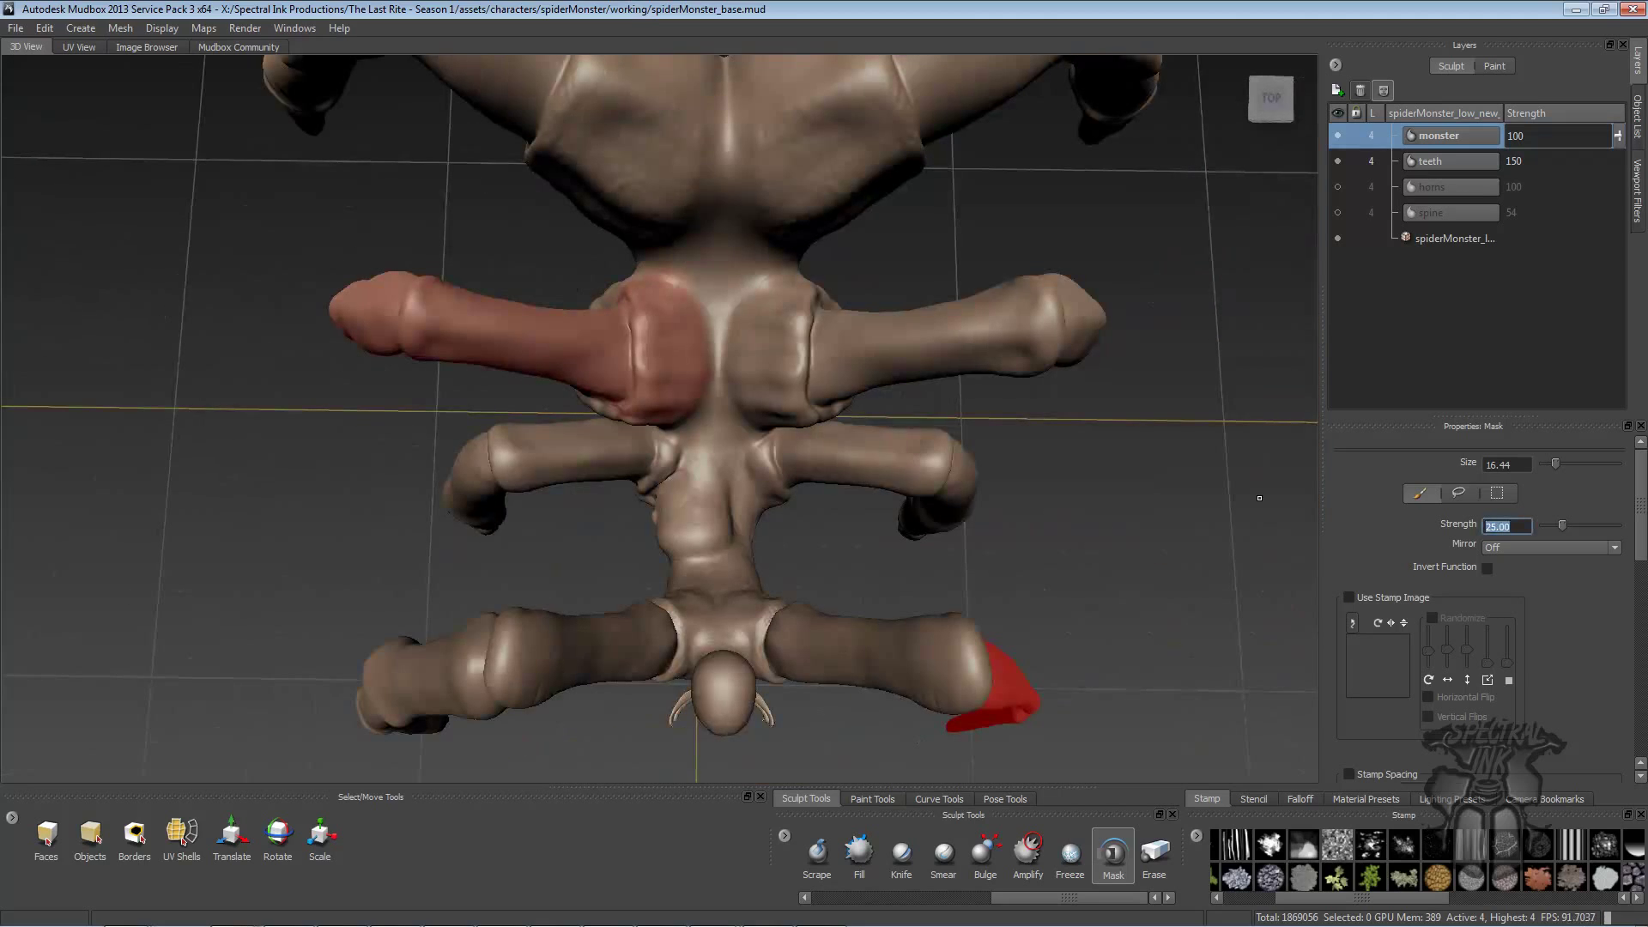
- Set the Mask brush strength to 50.00 and deepen the mask over the entire third leg, from hip plate to tip
{"action": "mouse_move", "coordinate": [704, 326]}
{"action": "left_mouse_down"}
{"action": "mouse_move", "coordinate": [652, 360]}
{"action": "mouse_move", "coordinate": [635, 343]}
{"action": "mouse_move", "coordinate": [416, 310]}
{"action": "mouse_move", "coordinate": [421, 330]}
{"action": "mouse_move", "coordinate": [399, 304]}
{"action": "left_mouse_up"}
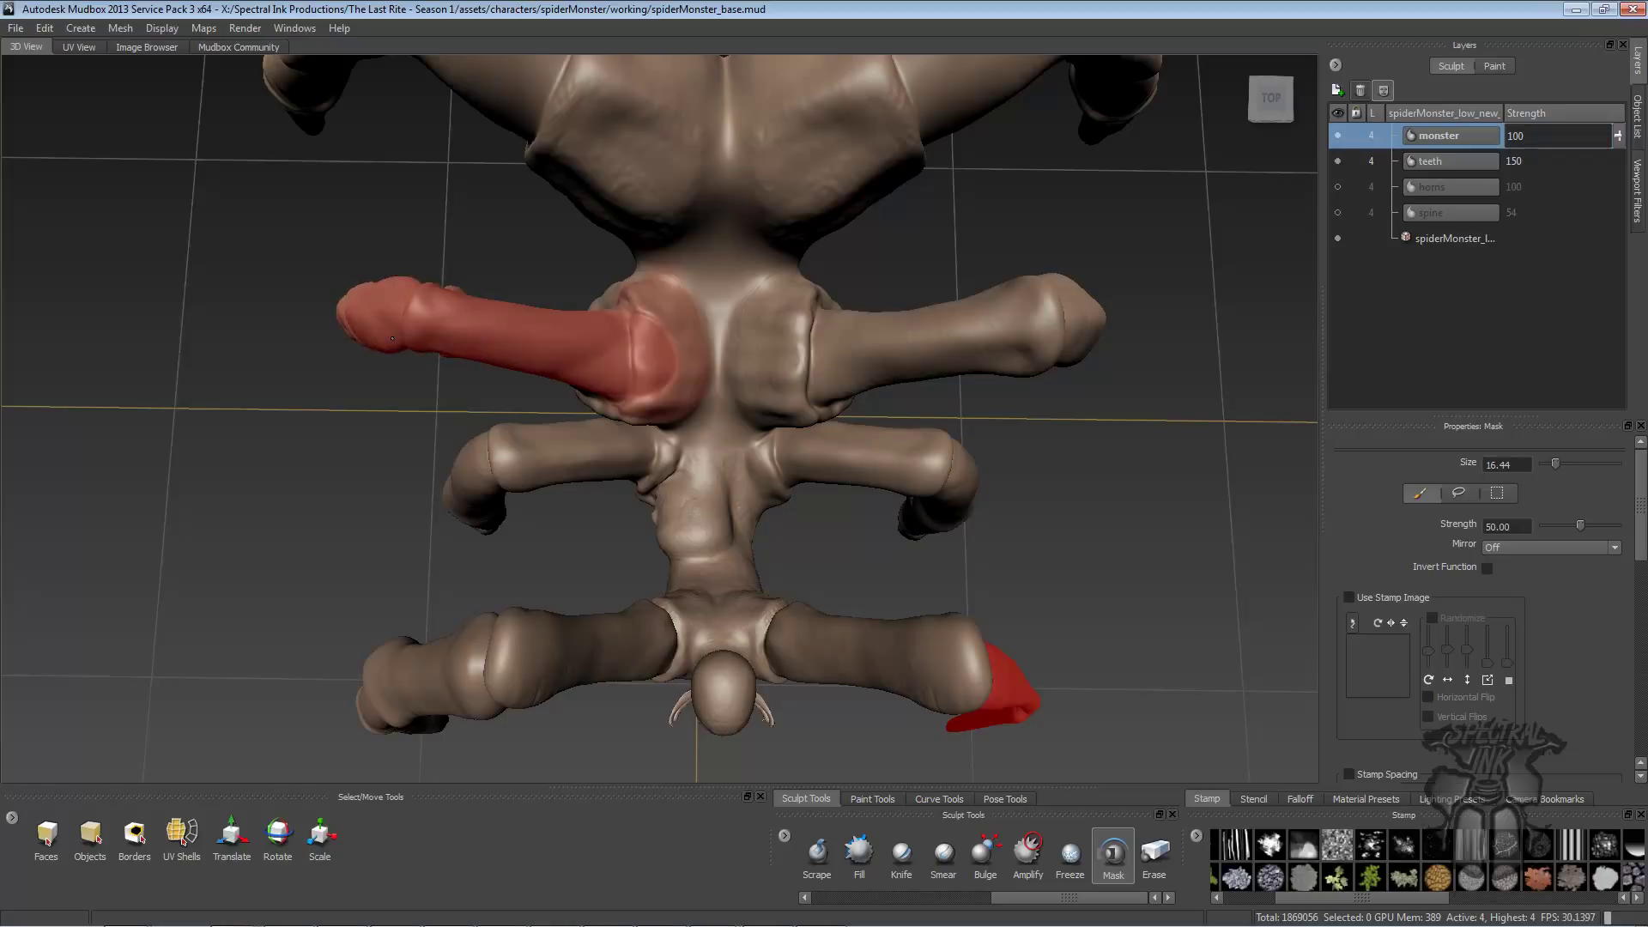
{"action": "left_click_drag", "start_coordinate": [701, 347], "coordinate": [645, 382]}
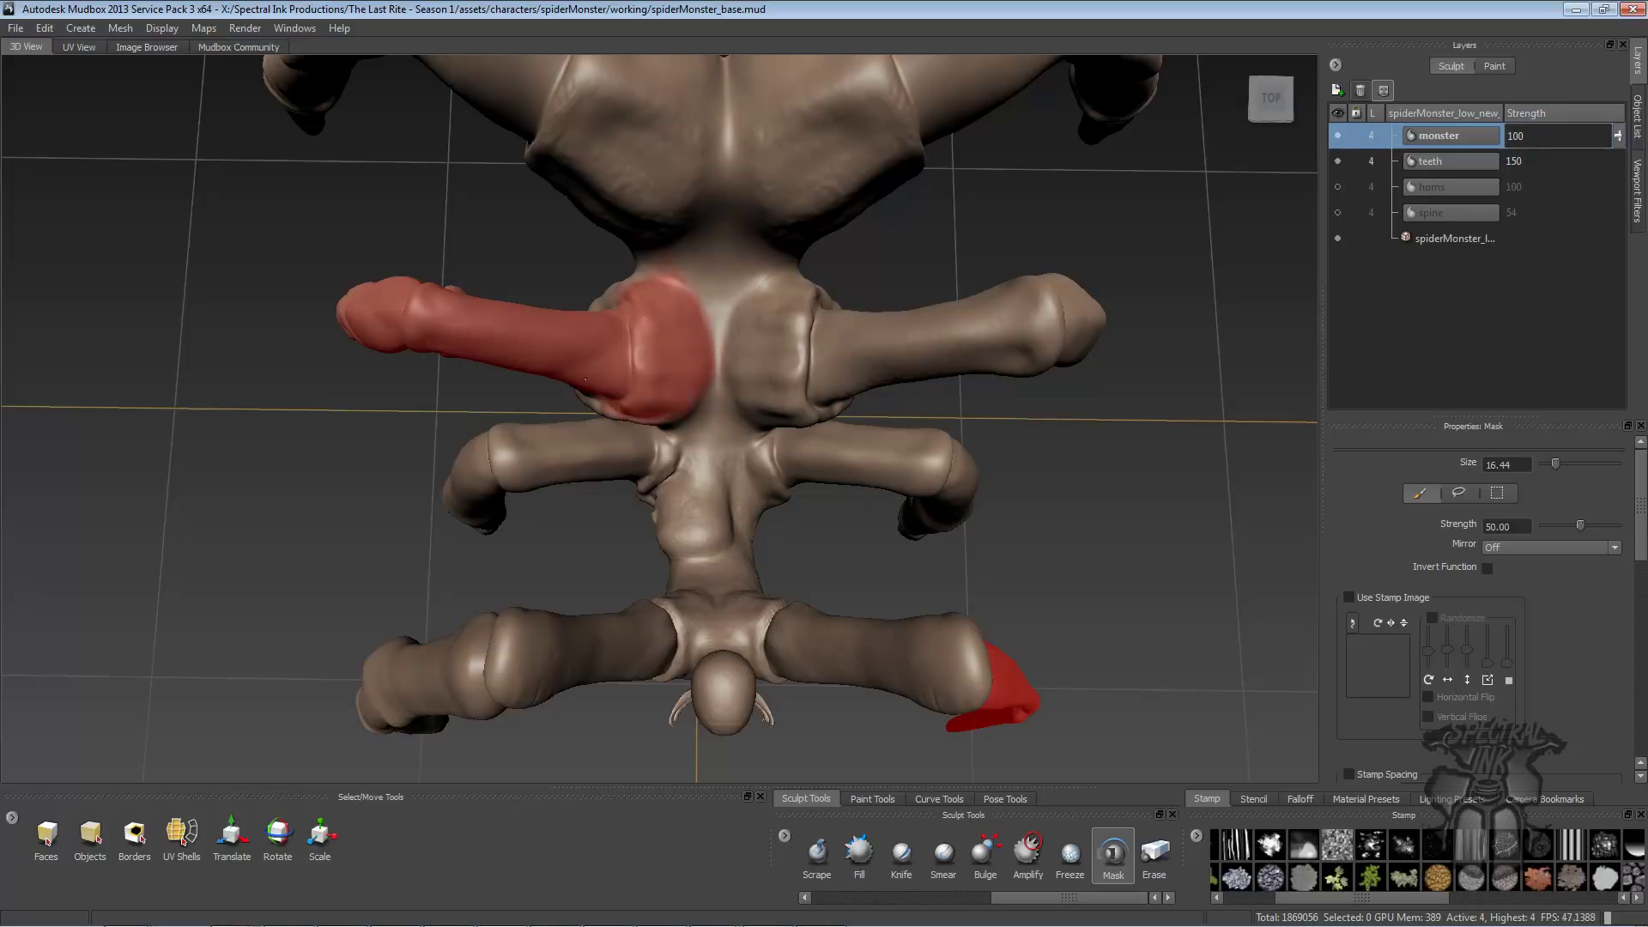
{"action": "left_click_drag", "start_coordinate": [598, 310], "coordinate": [583, 163], "text": "alt"}
{"action": "right_click_drag", "start_coordinate": [429, 343], "coordinate": [481, 344], "text": "alt"}
{"action": "middle_click_drag", "start_coordinate": [480, 343], "coordinate": [662, 285], "text": "alt"}
{"action": "left_click_drag", "start_coordinate": [663, 286], "coordinate": [573, 337], "text": "alt"}
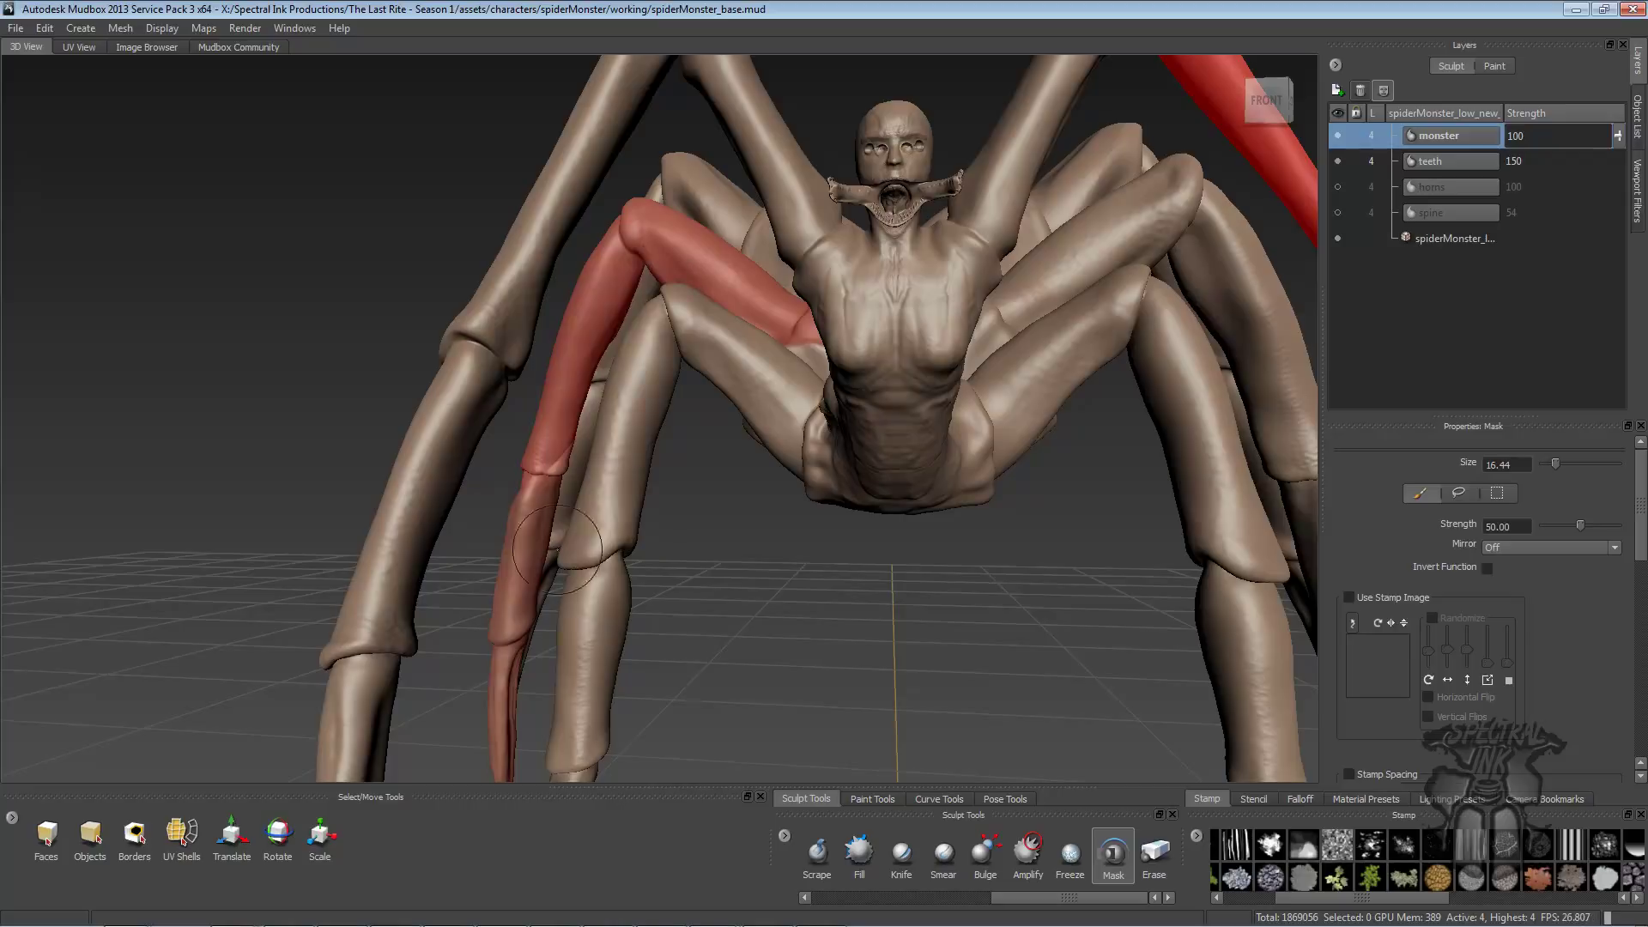
{"action": "left_click_drag", "start_coordinate": [515, 530], "coordinate": [502, 655]}
{"action": "left_click_drag", "start_coordinate": [686, 601], "coordinate": [707, 553], "text": "alt"}
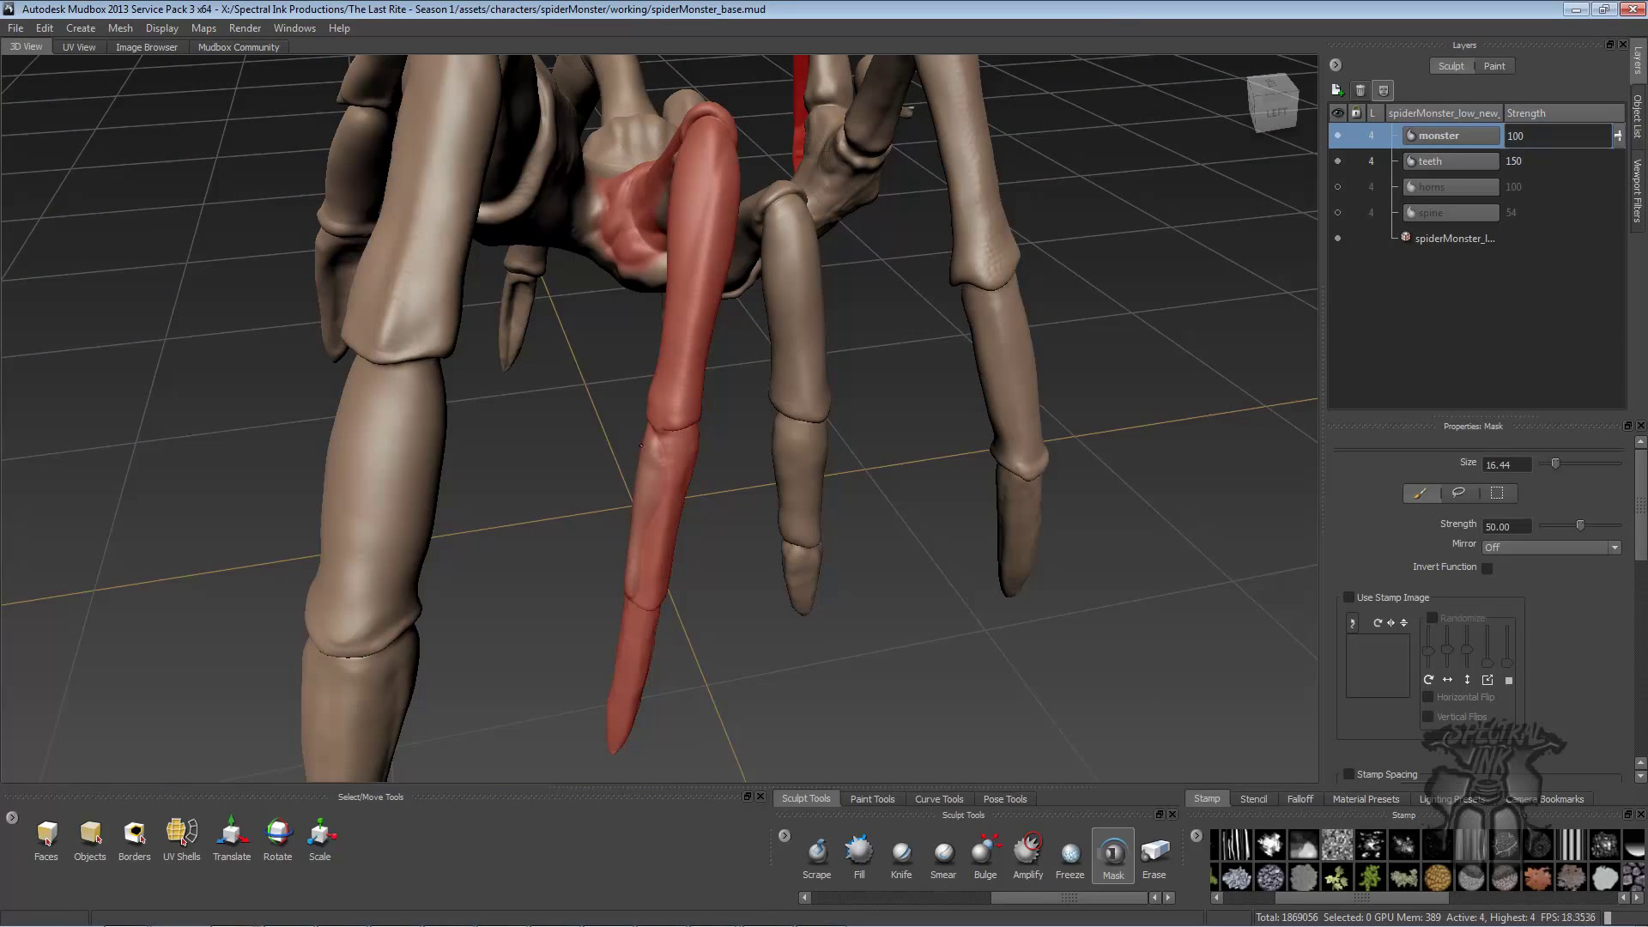
{"action": "mouse_move", "coordinate": [975, 318]}
{"action": "left_mouse_down", "text": "alt"}
{"action": "mouse_move", "coordinate": [832, 286]}
{"action": "mouse_move", "coordinate": [761, 344]}
{"action": "mouse_move", "coordinate": [653, 250]}
{"action": "mouse_move", "coordinate": [758, 274]}
{"action": "mouse_move", "coordinate": [788, 249]}
{"action": "mouse_move", "coordinate": [958, 264]}
{"action": "left_mouse_up", "text": "alt"}
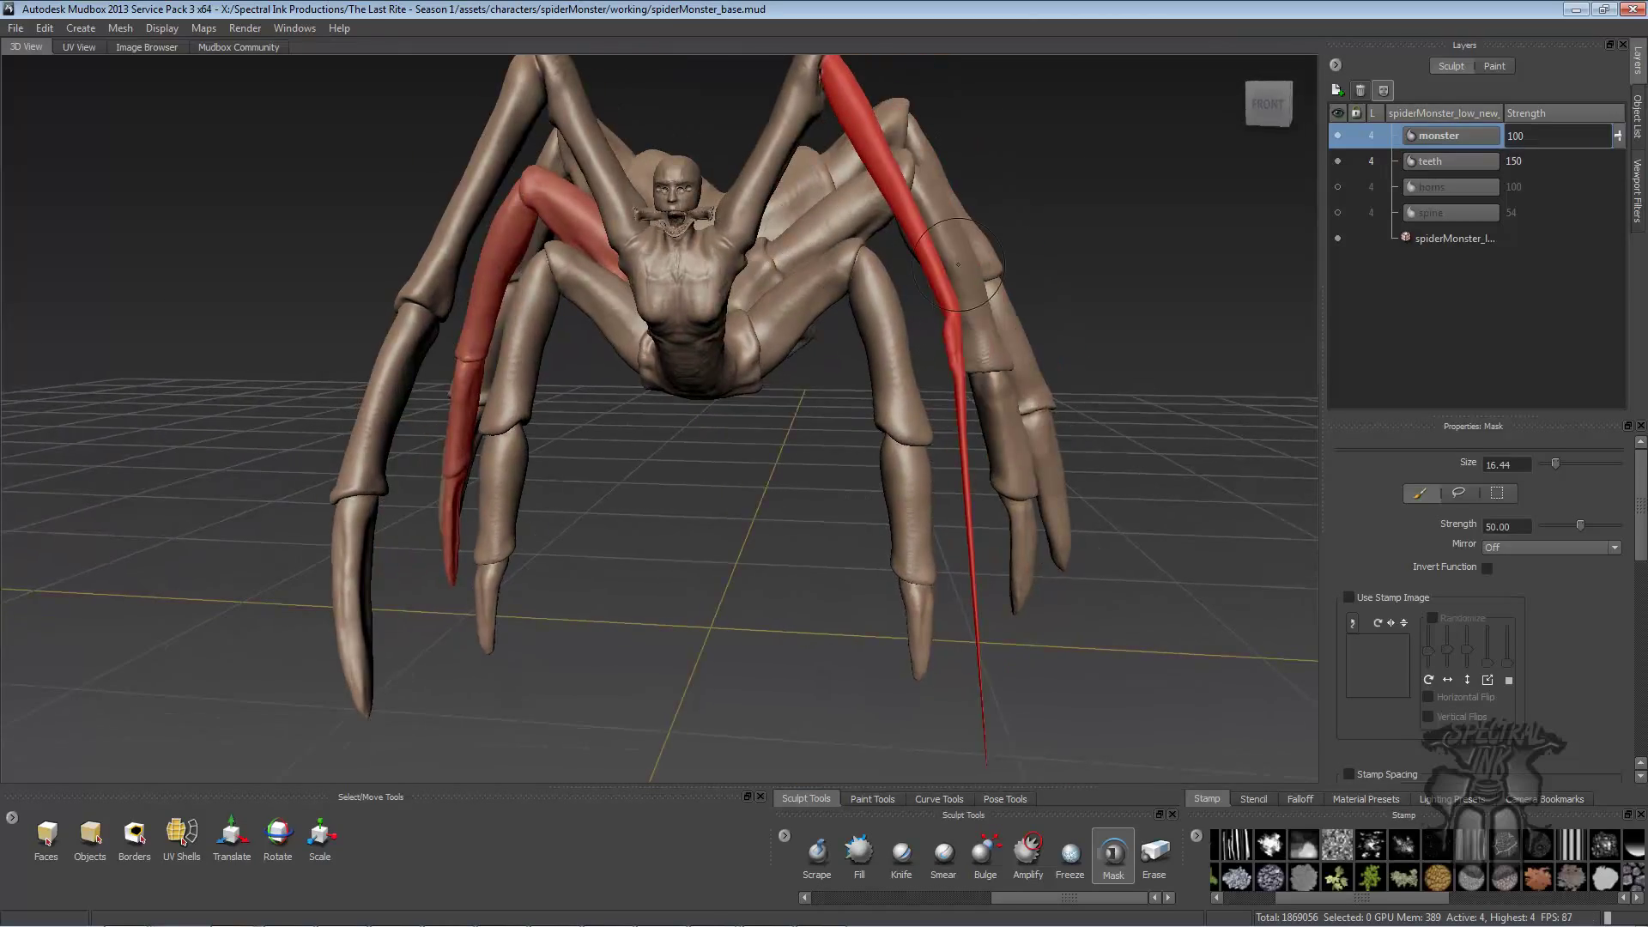
- Mask one half of the face, scalp and mouth with the Mask brush at size 4.69 and strength 100.00
{"action": "right_click_drag", "start_coordinate": [621, 340], "coordinate": [1099, 319], "text": "alt"}
{"action": "mouse_move", "coordinate": [1099, 318]}
{"action": "left_mouse_down", "text": "alt"}
{"action": "mouse_move", "coordinate": [882, 243]}
{"action": "mouse_move", "coordinate": [670, 230]}
{"action": "mouse_move", "coordinate": [690, 150]}
{"action": "mouse_move", "coordinate": [755, 184]}
{"action": "mouse_move", "coordinate": [738, 257]}
{"action": "mouse_move", "coordinate": [773, 296]}
{"action": "left_mouse_up", "text": "alt"}
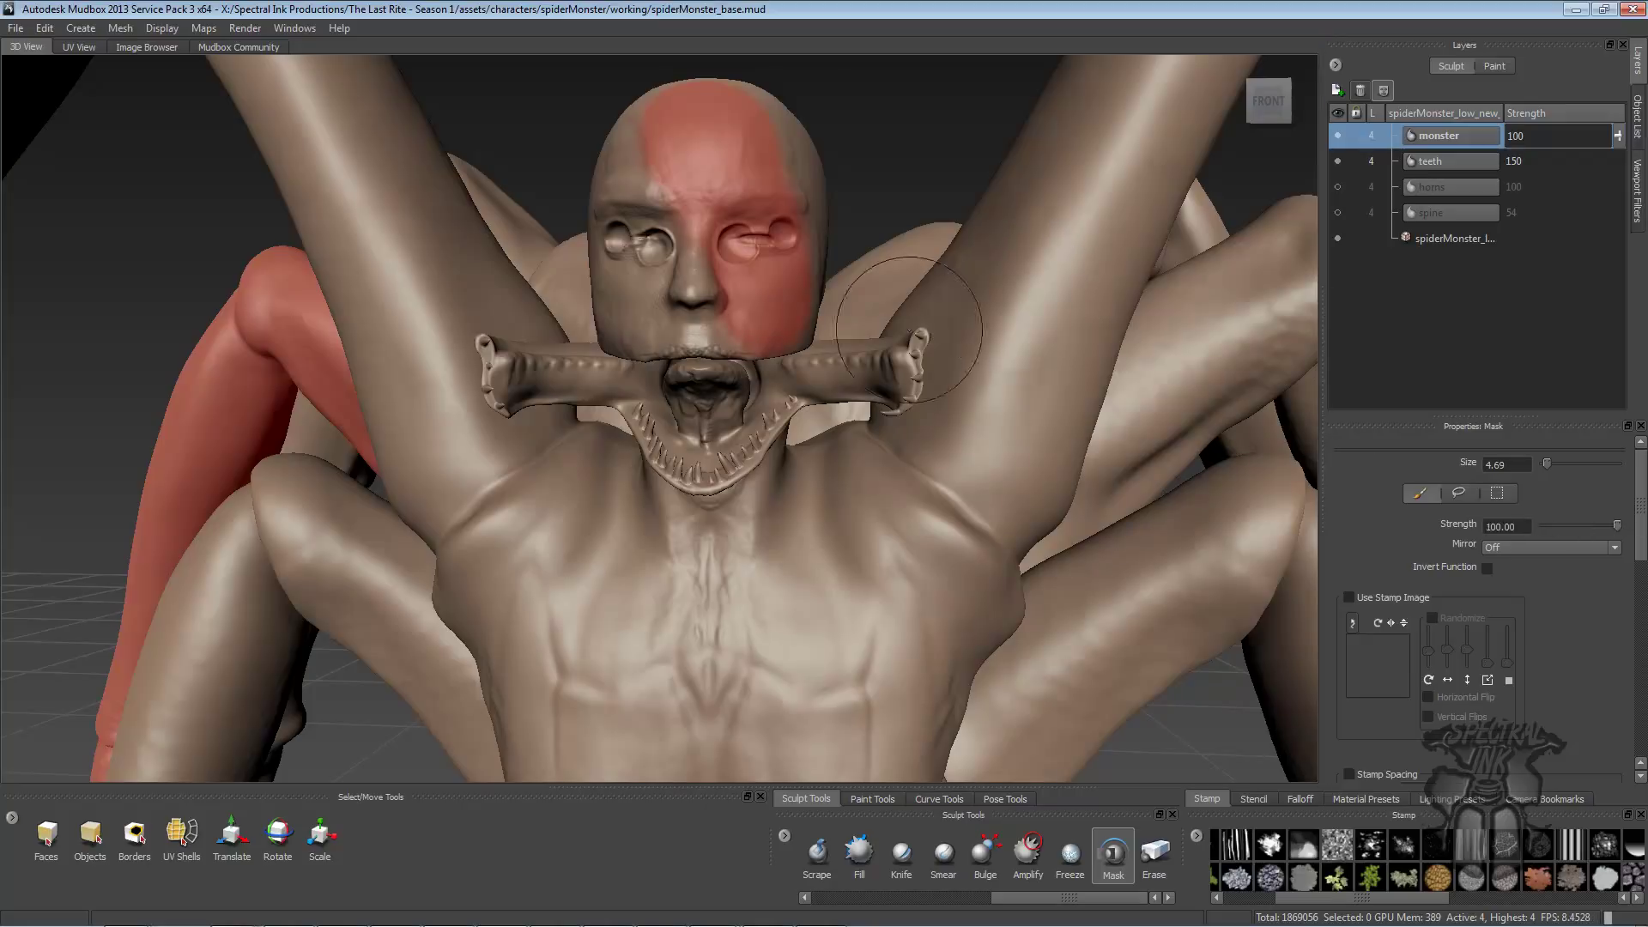
{"action": "mouse_move", "coordinate": [700, 99]}
{"action": "left_mouse_down"}
{"action": "mouse_move", "coordinate": [746, 176]}
{"action": "mouse_move", "coordinate": [777, 343]}
{"action": "left_mouse_up"}
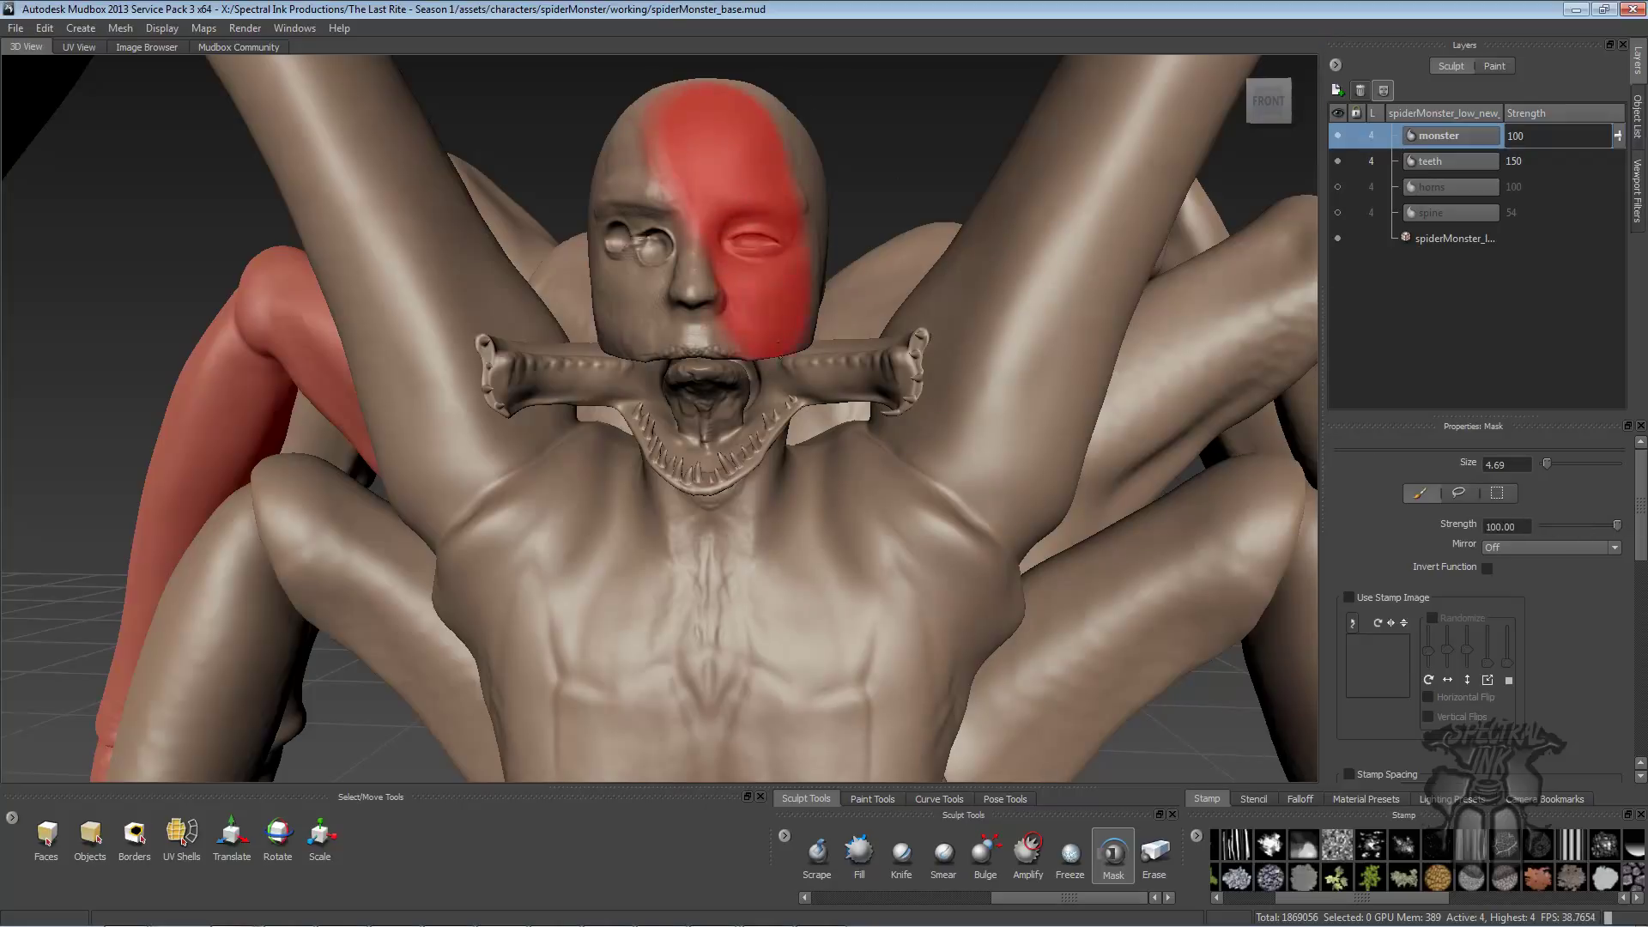
{"action": "left_click_drag", "start_coordinate": [773, 420], "coordinate": [770, 439]}
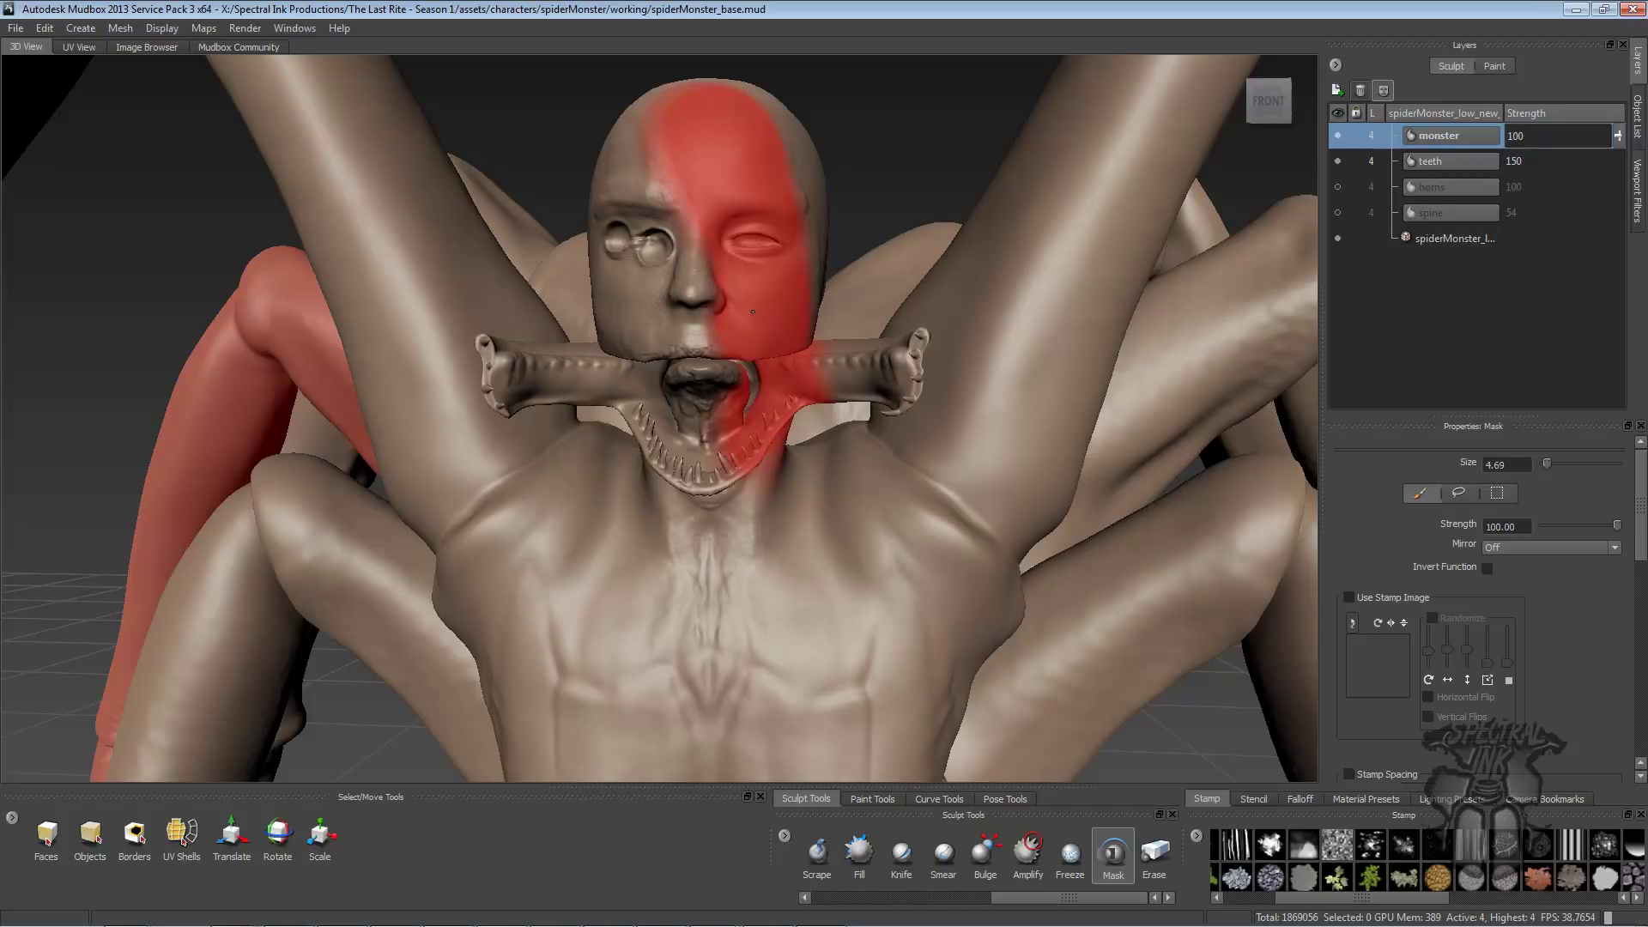
{"action": "left_click_drag", "start_coordinate": [719, 178], "coordinate": [689, 100]}
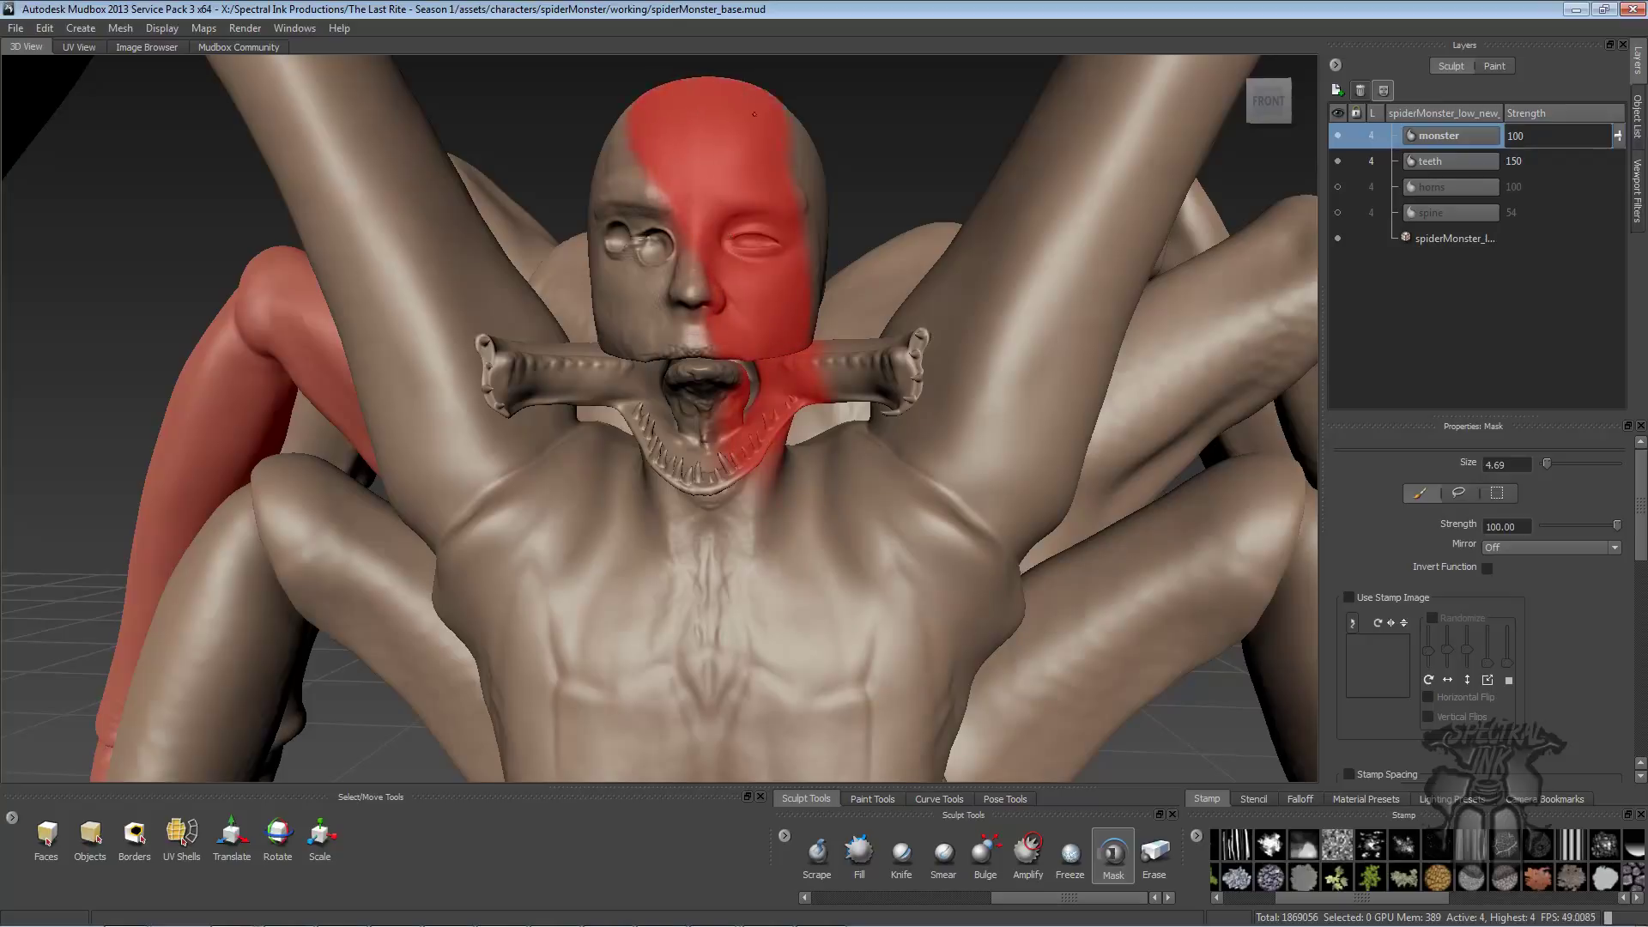
{"action": "left_click_drag", "start_coordinate": [821, 232], "coordinate": [834, 307]}
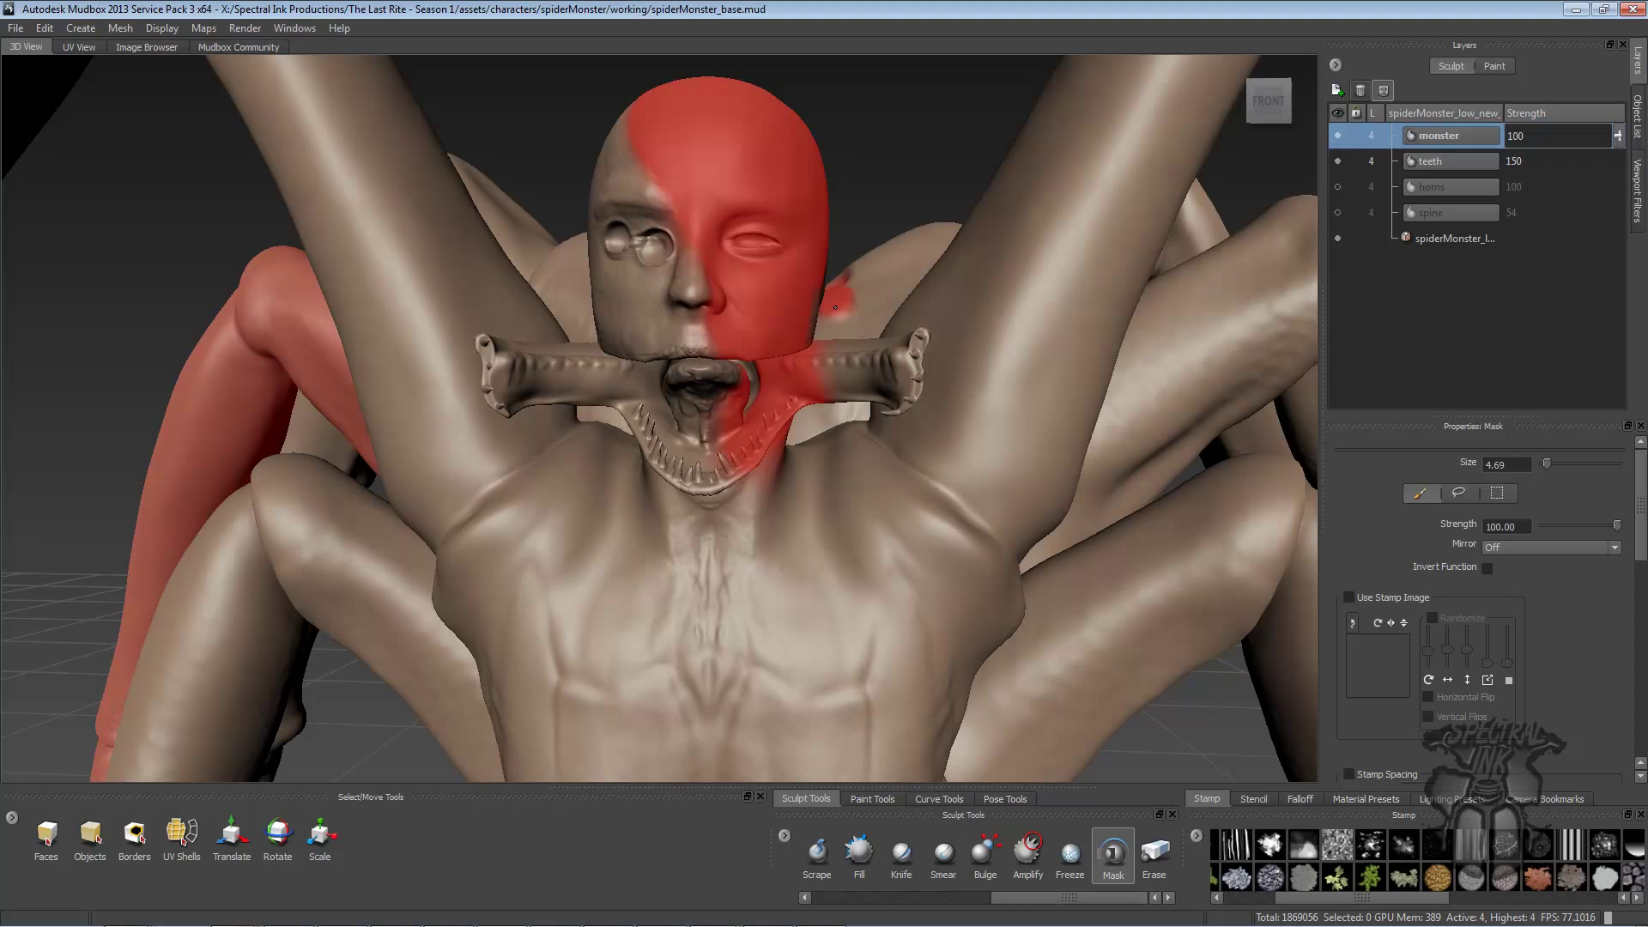
- Hide the red mask overlay and inspect the half-masked face and the masked front leg
{"action": "left_click_drag", "start_coordinate": [836, 307], "coordinate": [1107, 202], "text": "alt"}
{"action": "right_click_drag", "start_coordinate": [1107, 201], "coordinate": [1262, 172], "text": "alt"}
{"action": "middle_click_drag", "start_coordinate": [1262, 172], "coordinate": [938, 297], "text": "alt"}
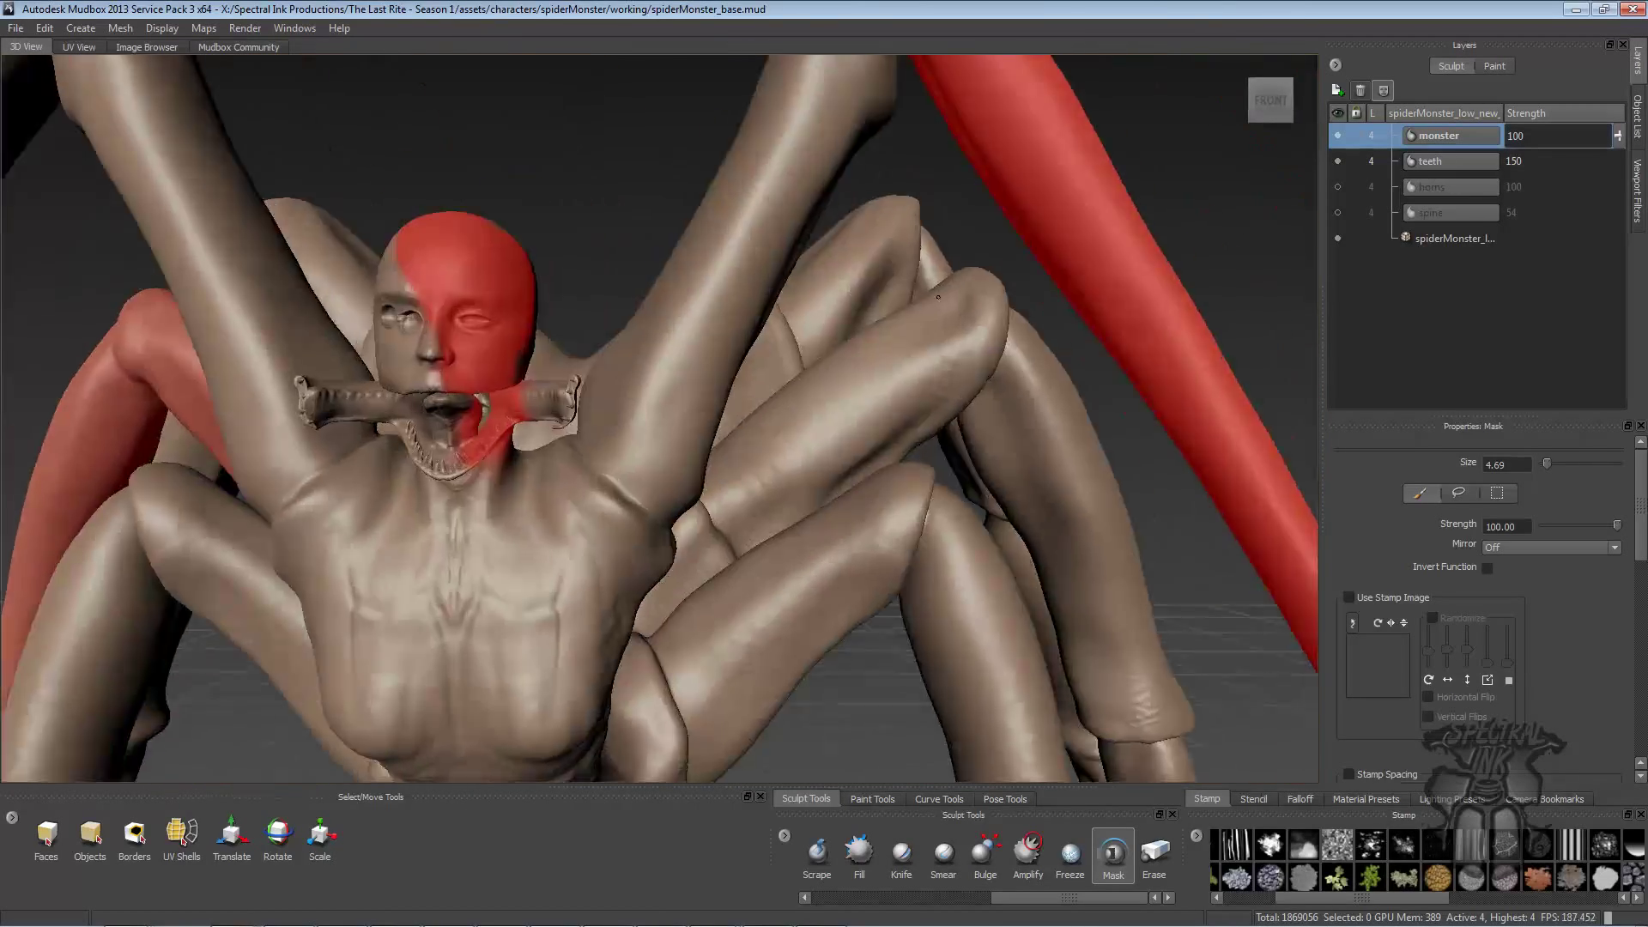
{"action": "right_click_drag", "start_coordinate": [938, 296], "coordinate": [999, 244], "text": "alt"}
{"action": "middle_click_drag", "start_coordinate": [999, 244], "coordinate": [1180, 227], "text": "alt"}
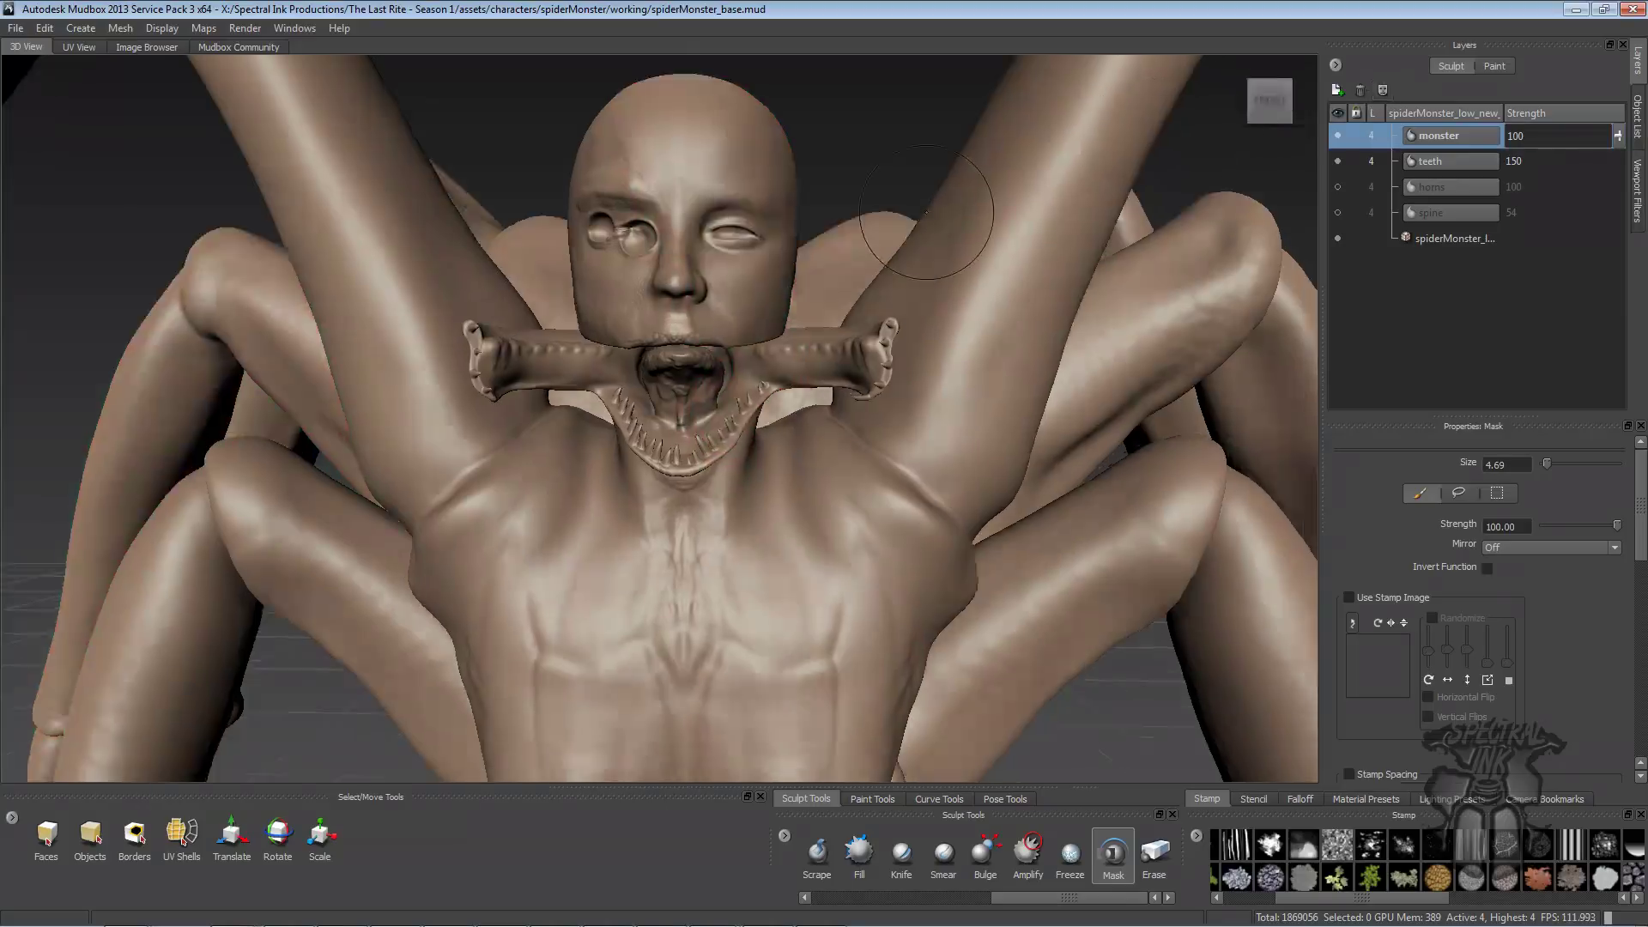
{"action": "right_click_drag", "start_coordinate": [925, 211], "coordinate": [978, 175], "text": "alt"}
{"action": "left_click_drag", "start_coordinate": [1241, 204], "coordinate": [867, 257], "text": "alt"}
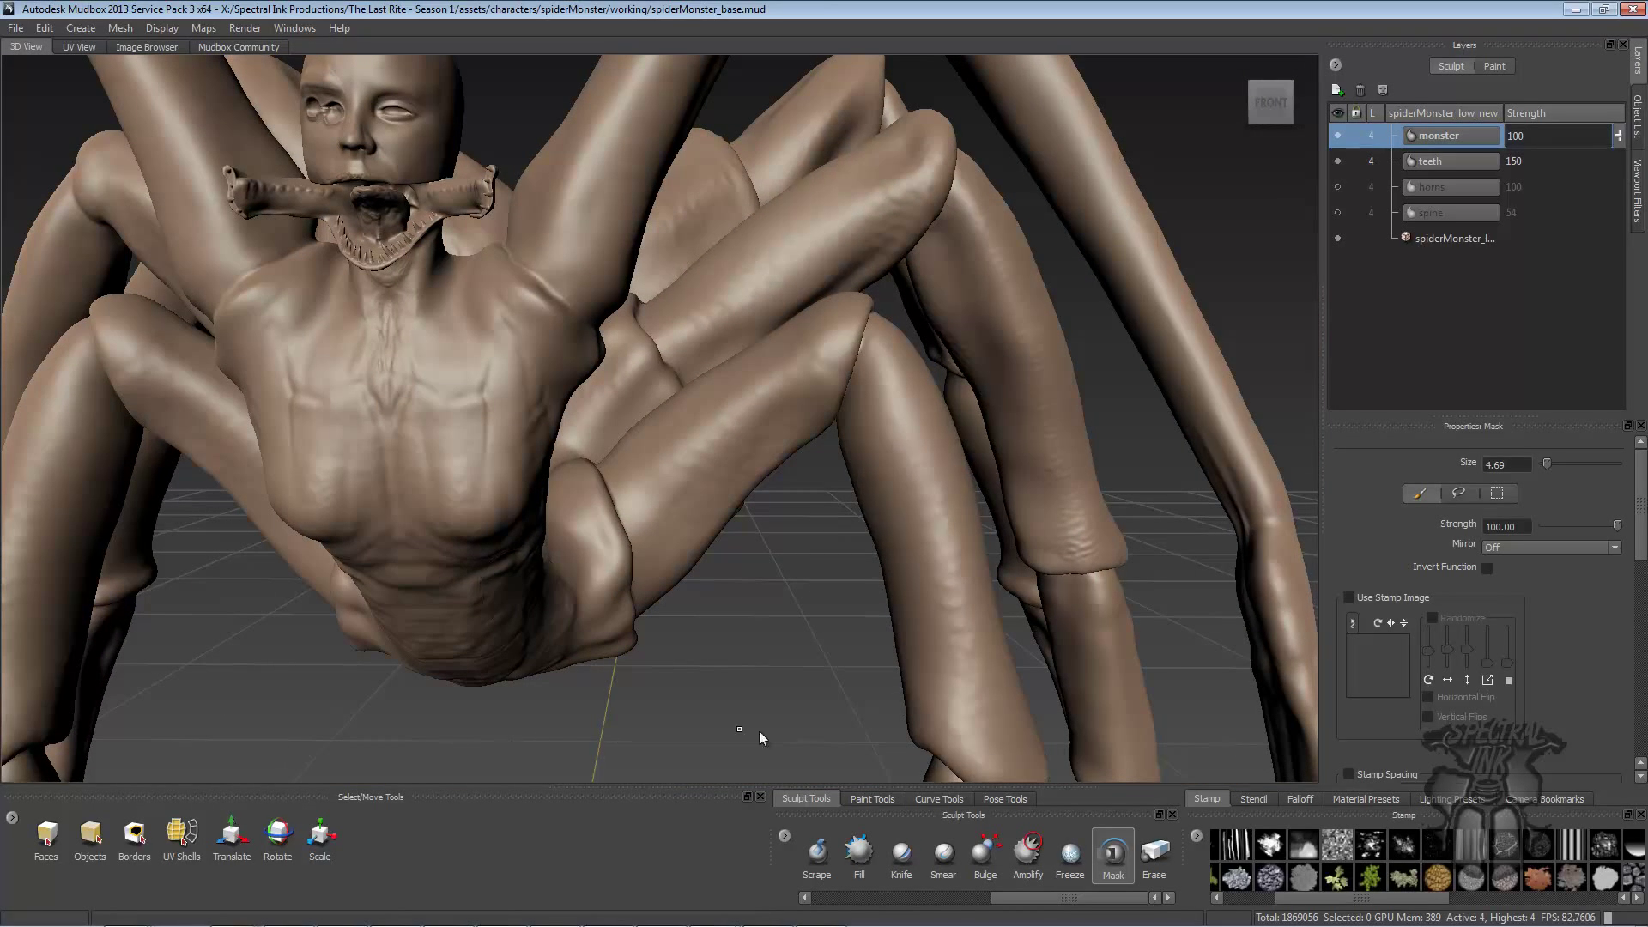
- Load the bw_dirtyStreaks stencil over the torso and paint the layer mask through it on the chest and shoulder
{"action": "left_click", "coordinate": [1251, 799]}
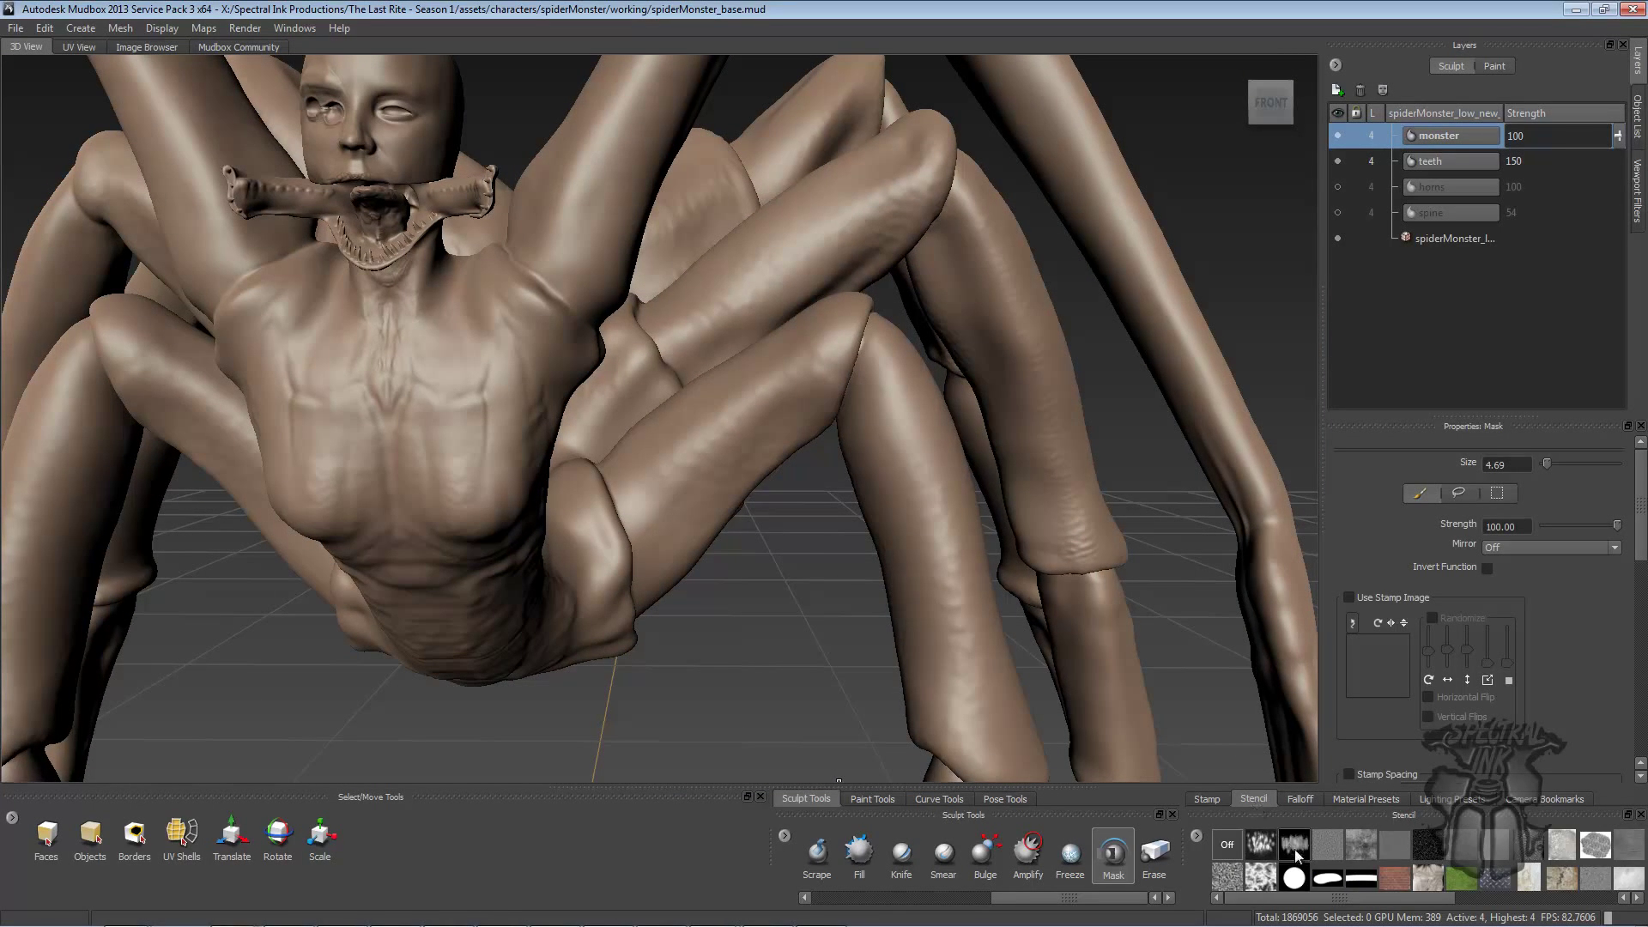
{"action": "left_click", "coordinate": [1294, 843]}
{"action": "mouse_move", "coordinate": [777, 455]}
{"action": "left_mouse_down", "text": "alt"}
{"action": "mouse_move", "coordinate": [819, 442]}
{"action": "mouse_move", "coordinate": [738, 357]}
{"action": "mouse_move", "coordinate": [897, 396]}
{"action": "left_mouse_up", "text": "alt"}
{"action": "mouse_move", "coordinate": [897, 396]}
{"action": "middle_mouse_down"}
{"action": "mouse_move", "coordinate": [922, 455]}
{"action": "mouse_move", "coordinate": [829, 421]}
{"action": "middle_mouse_up"}
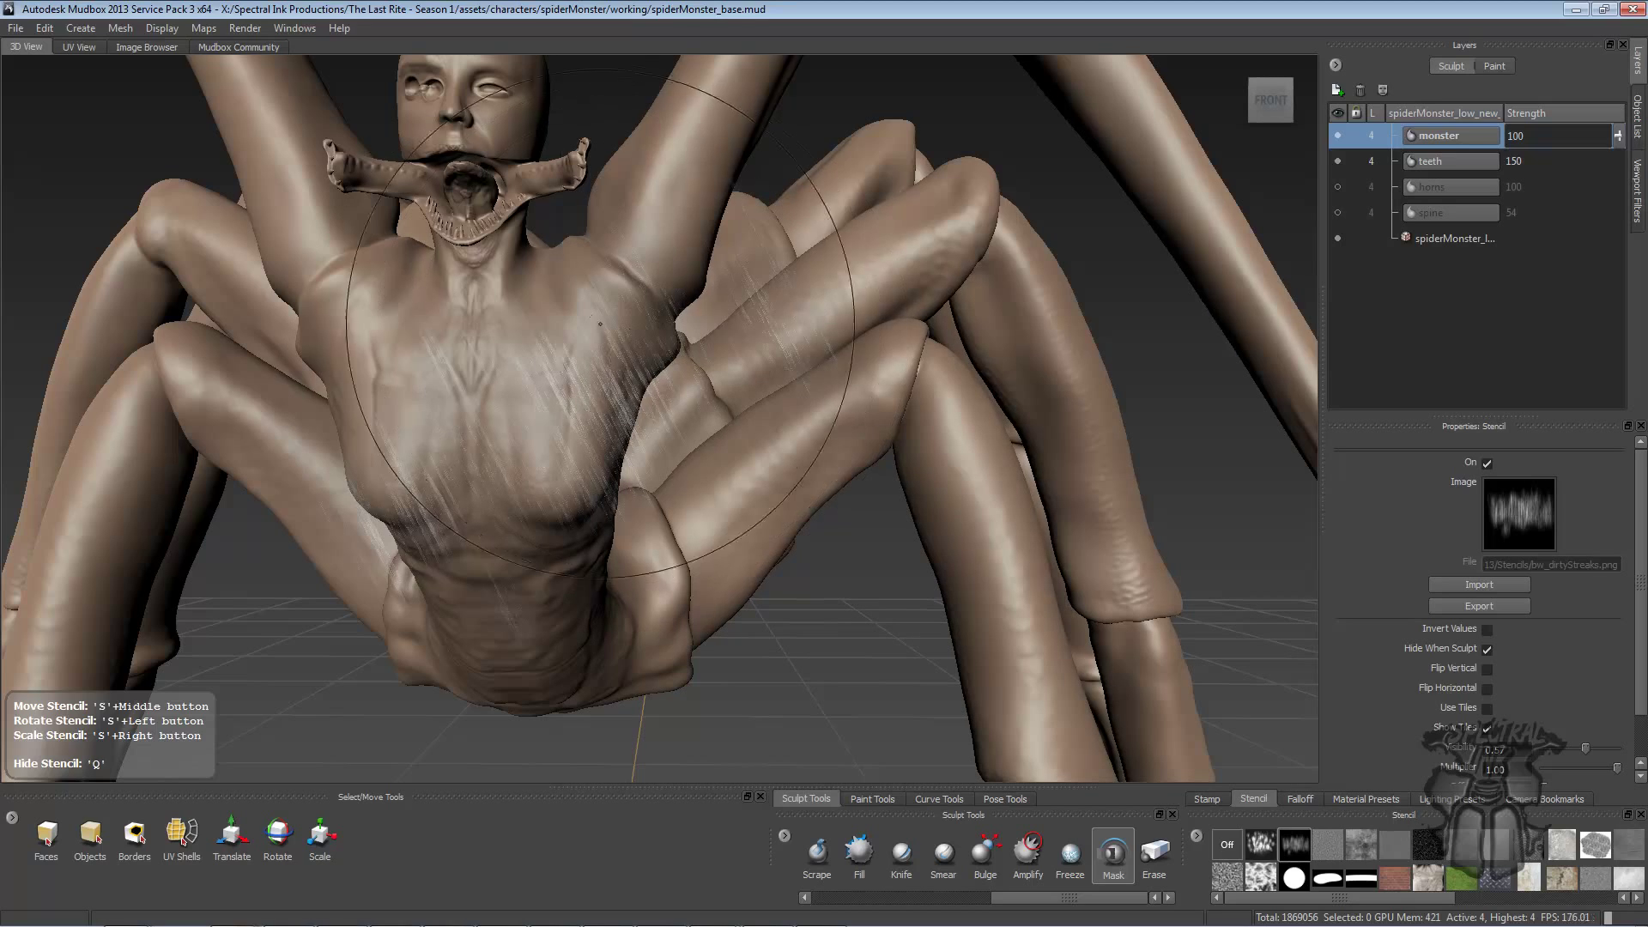
{"action": "mouse_move", "coordinate": [556, 364]}
{"action": "left_mouse_down"}
{"action": "mouse_move", "coordinate": [560, 388]}
{"action": "mouse_move", "coordinate": [580, 348]}
{"action": "left_mouse_up"}
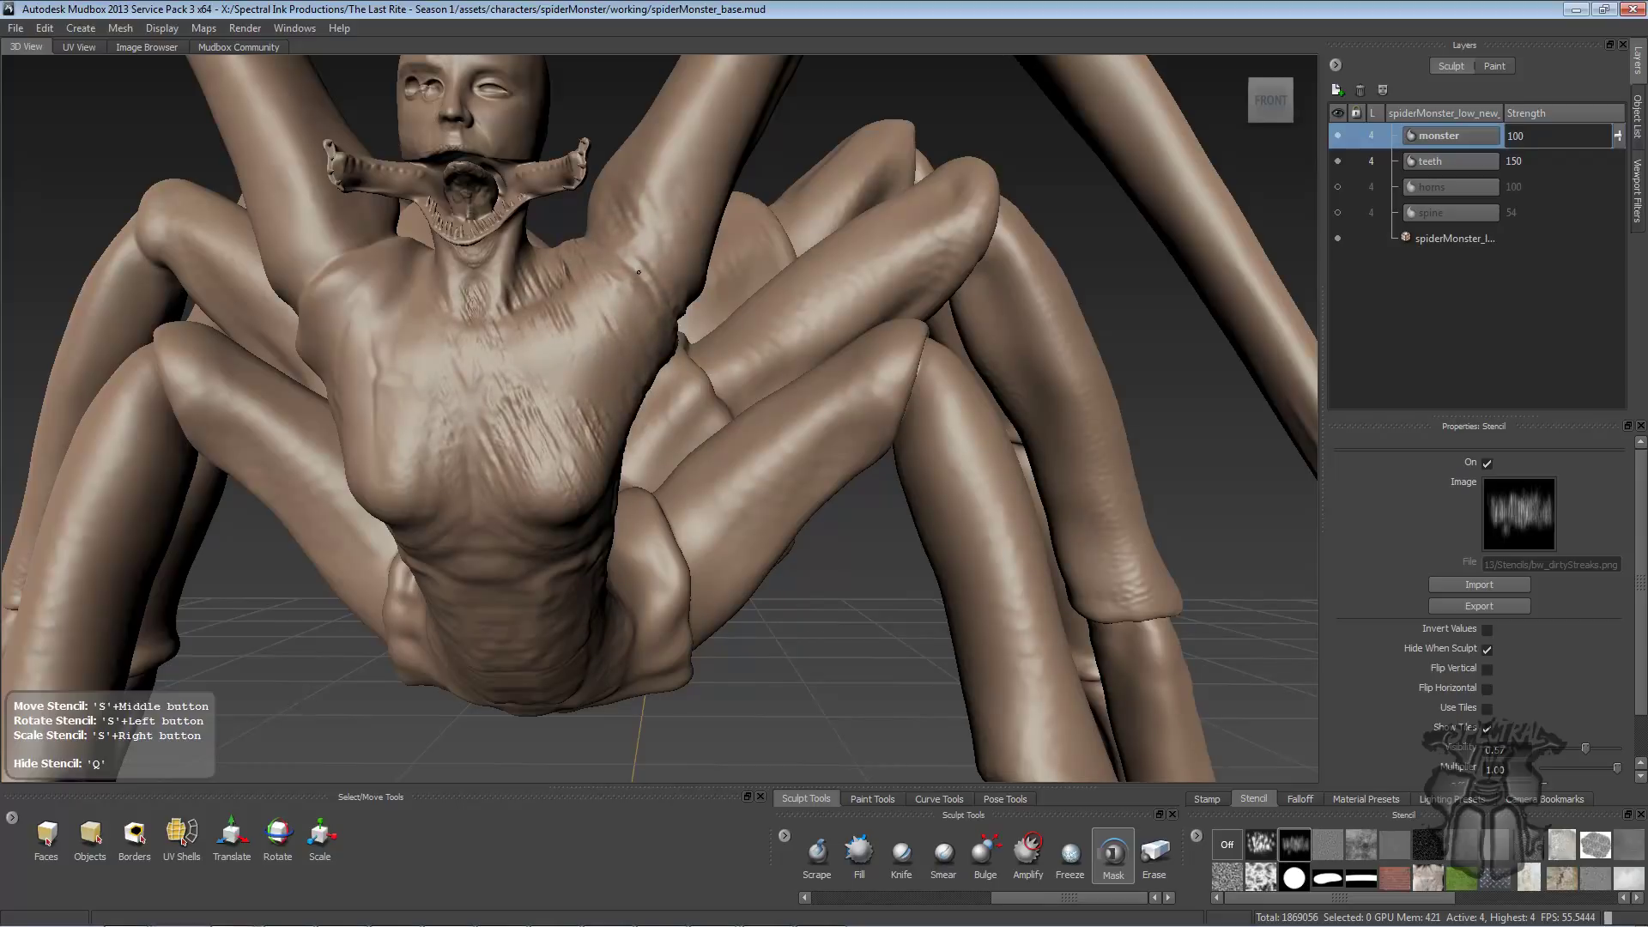
{"action": "left_click_drag", "start_coordinate": [637, 273], "coordinate": [858, 266]}
{"action": "left_click_drag", "start_coordinate": [900, 539], "coordinate": [1116, 664], "text": "alt"}
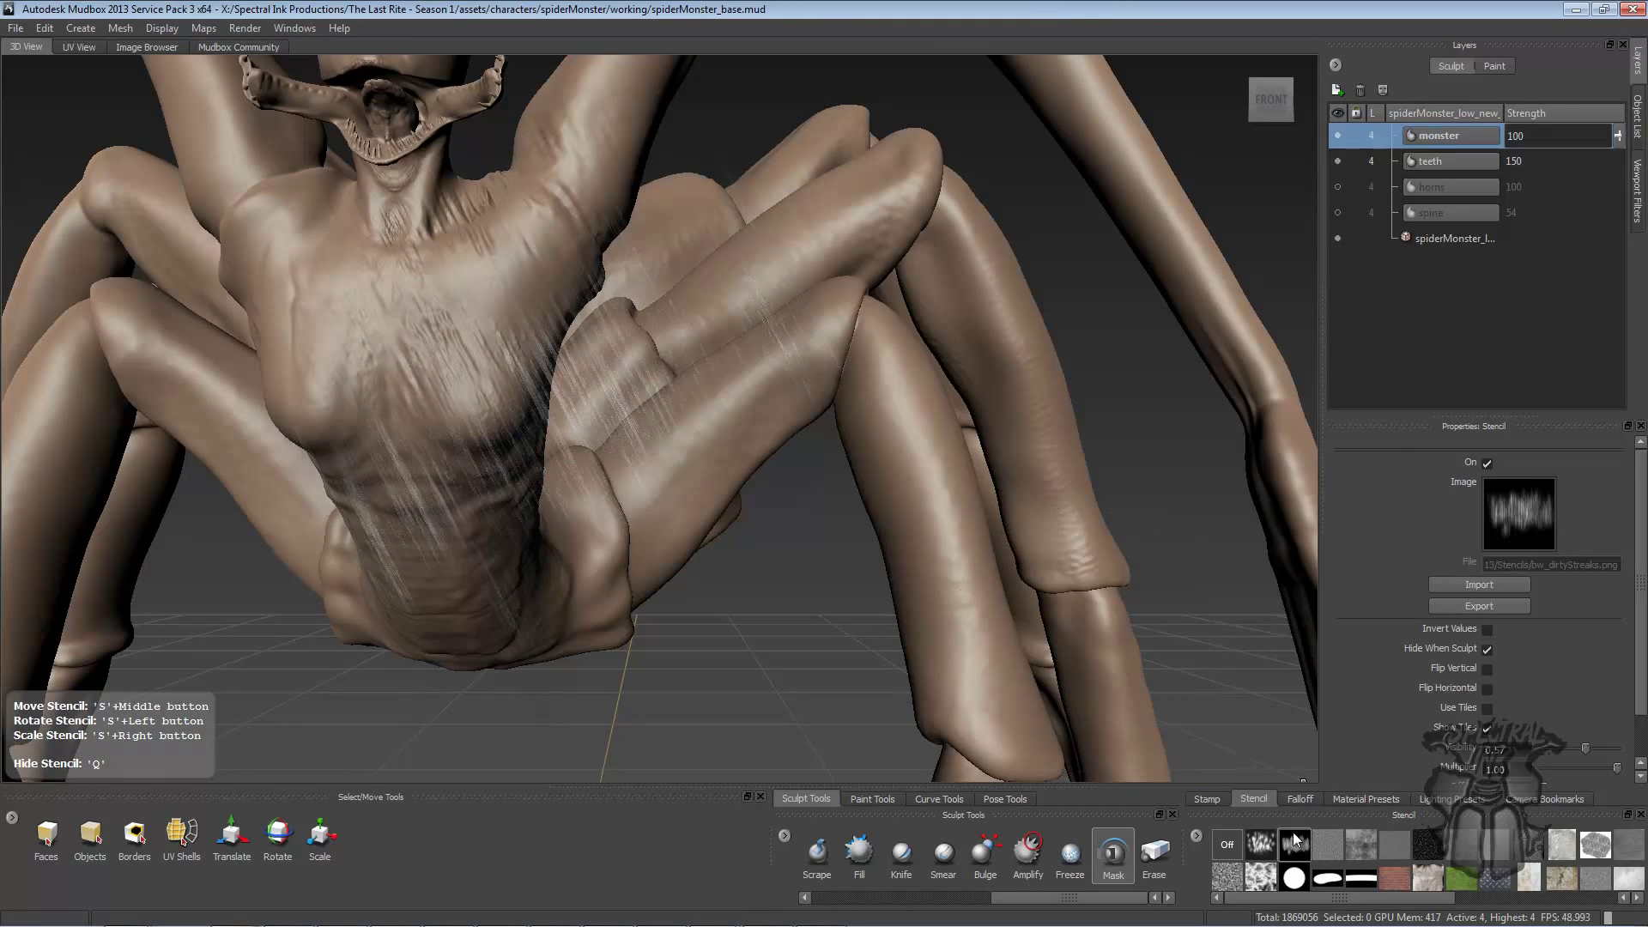
- Switch to the bw_splattered stencil and paint the layer mask through it on the unmasked half of the face
{"action": "left_click_drag", "start_coordinate": [1315, 897], "coordinate": [1408, 896]}
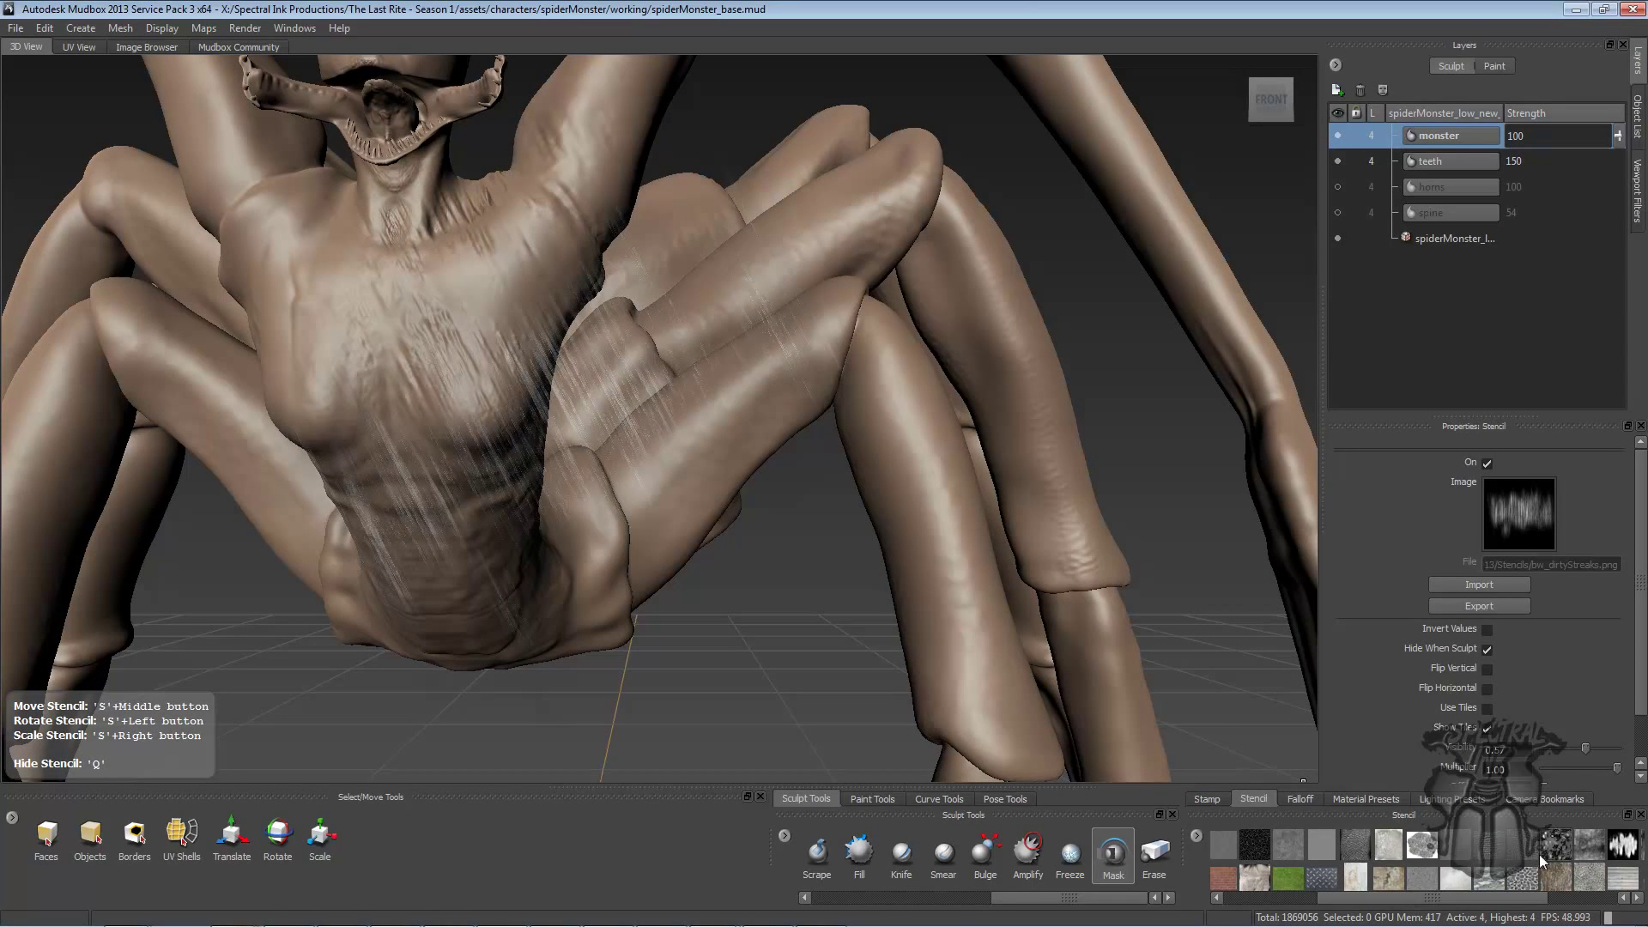
{"action": "left_click", "coordinate": [1521, 881]}
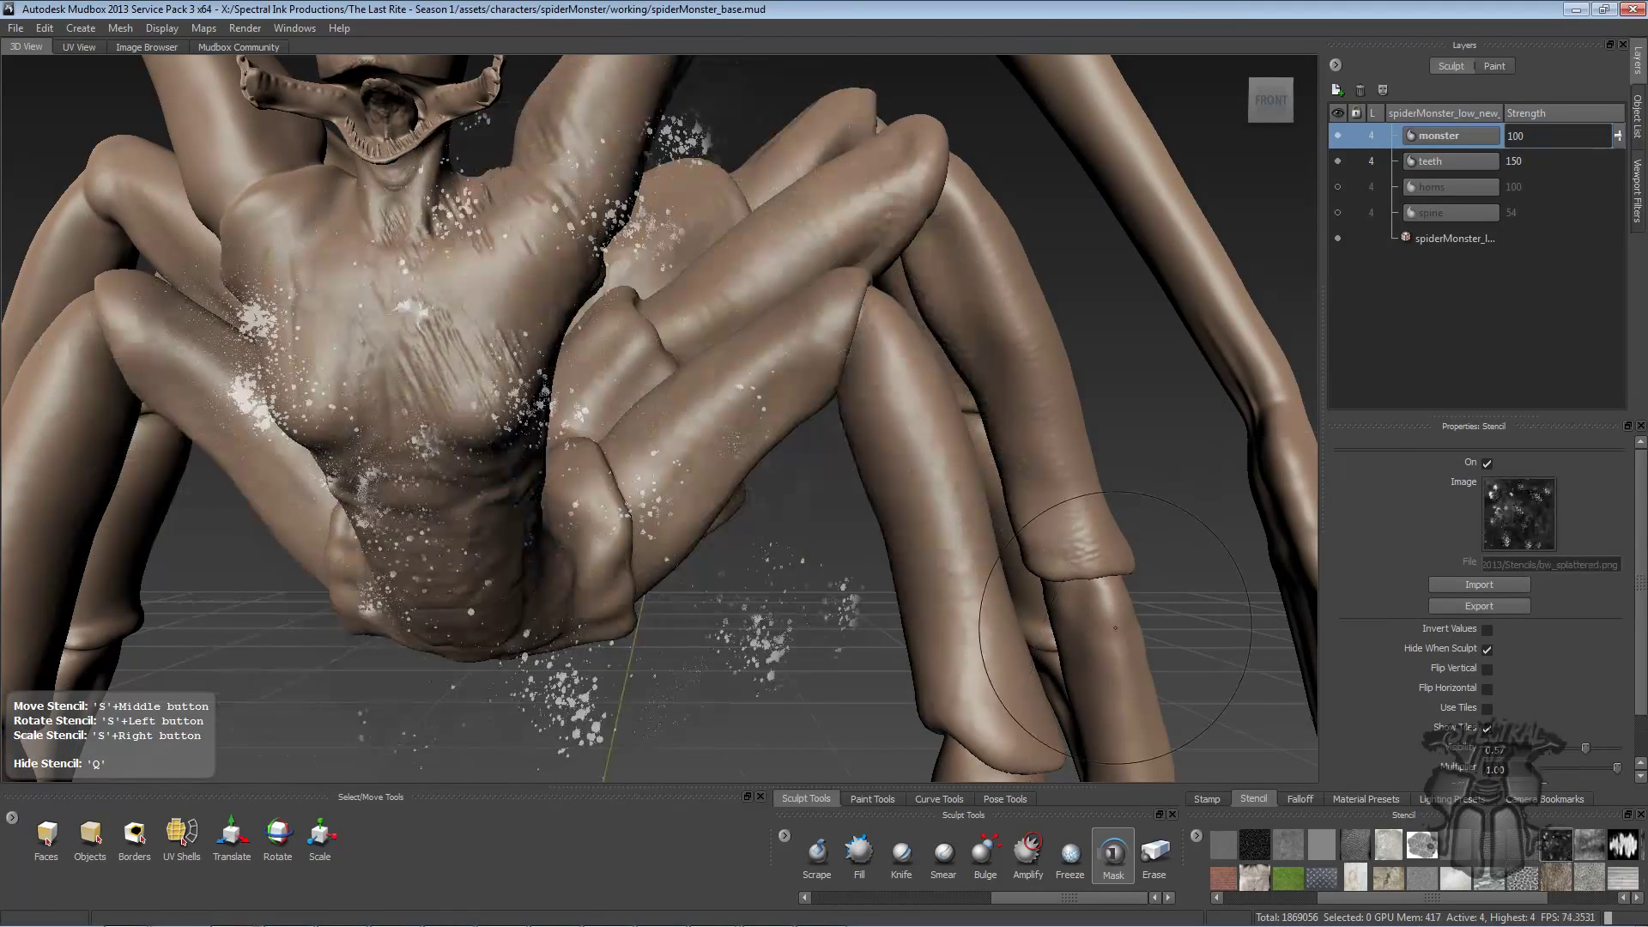
{"action": "mouse_move", "coordinate": [987, 549]}
{"action": "left_mouse_down", "text": "alt"}
{"action": "mouse_move", "coordinate": [1016, 565]}
{"action": "mouse_move", "coordinate": [880, 545]}
{"action": "left_mouse_up", "text": "alt"}
{"action": "right_click_drag", "start_coordinate": [879, 546], "coordinate": [858, 481], "text": "alt"}
{"action": "mouse_move", "coordinate": [858, 481]}
{"action": "left_mouse_down", "text": "alt"}
{"action": "mouse_move", "coordinate": [909, 464]}
{"action": "mouse_move", "coordinate": [823, 481]}
{"action": "left_mouse_up", "text": "alt"}
{"action": "mouse_move", "coordinate": [824, 480]}
{"action": "right_mouse_down", "text": "alt"}
{"action": "mouse_move", "coordinate": [843, 433]}
{"action": "mouse_move", "coordinate": [786, 400]}
{"action": "mouse_move", "coordinate": [505, 389]}
{"action": "mouse_move", "coordinate": [535, 390]}
{"action": "right_mouse_up", "text": "alt"}
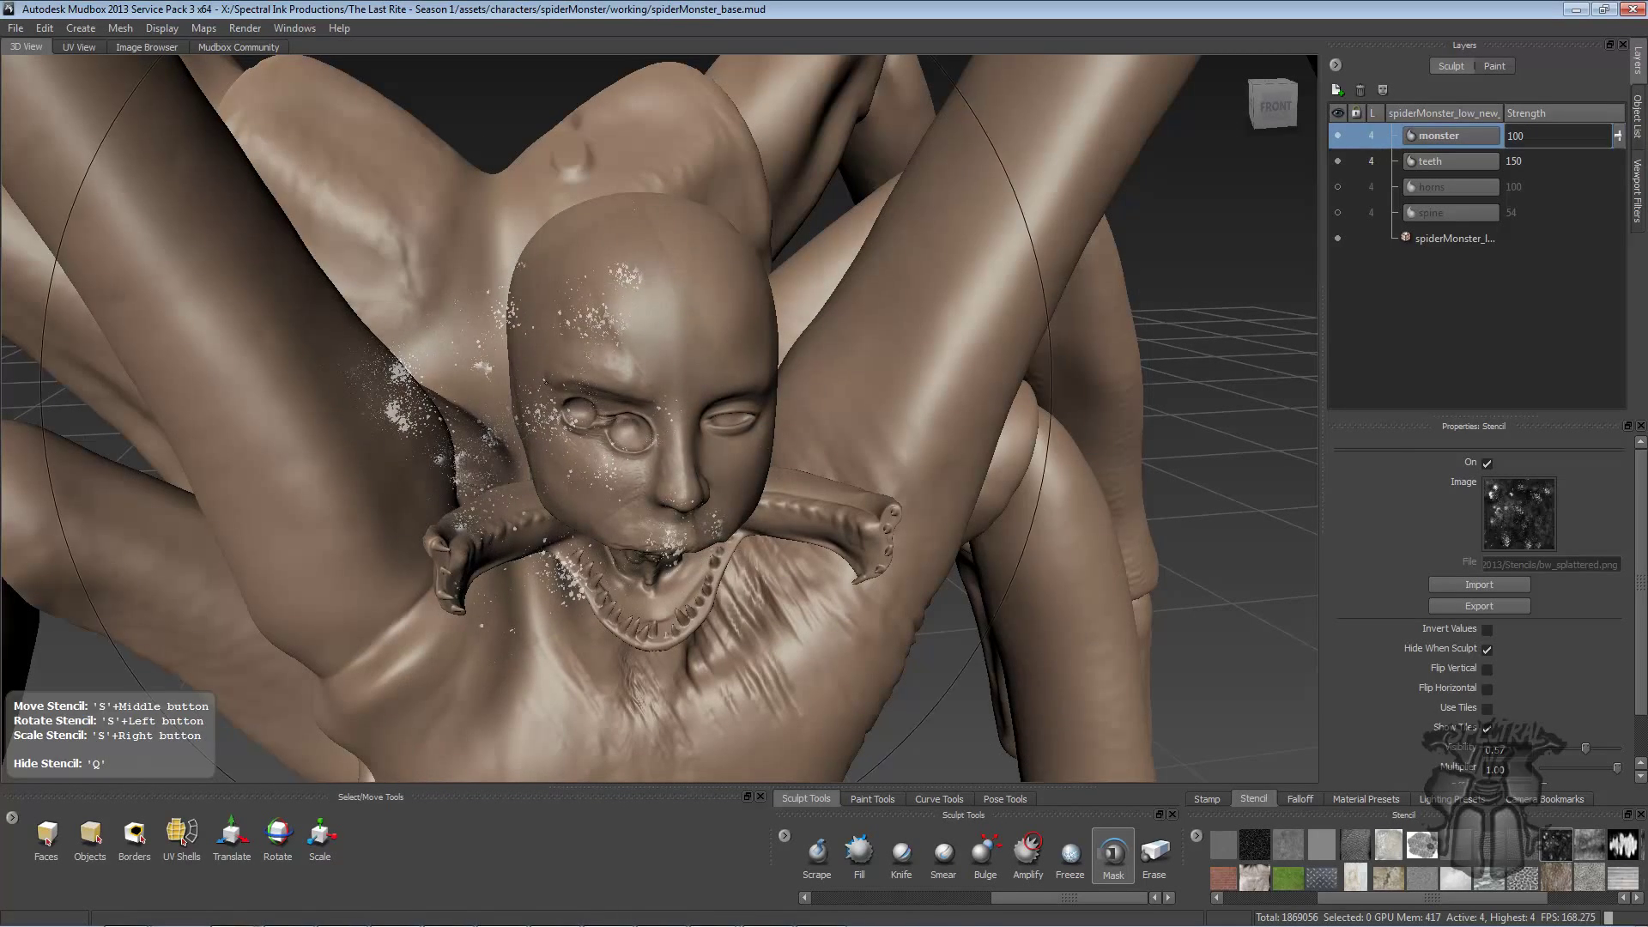
{"action": "mouse_move", "coordinate": [689, 392]}
{"action": "left_mouse_down"}
{"action": "mouse_move", "coordinate": [600, 391]}
{"action": "mouse_move", "coordinate": [635, 378]}
{"action": "mouse_move", "coordinate": [558, 325]}
{"action": "mouse_move", "coordinate": [595, 310]}
{"action": "left_mouse_up"}
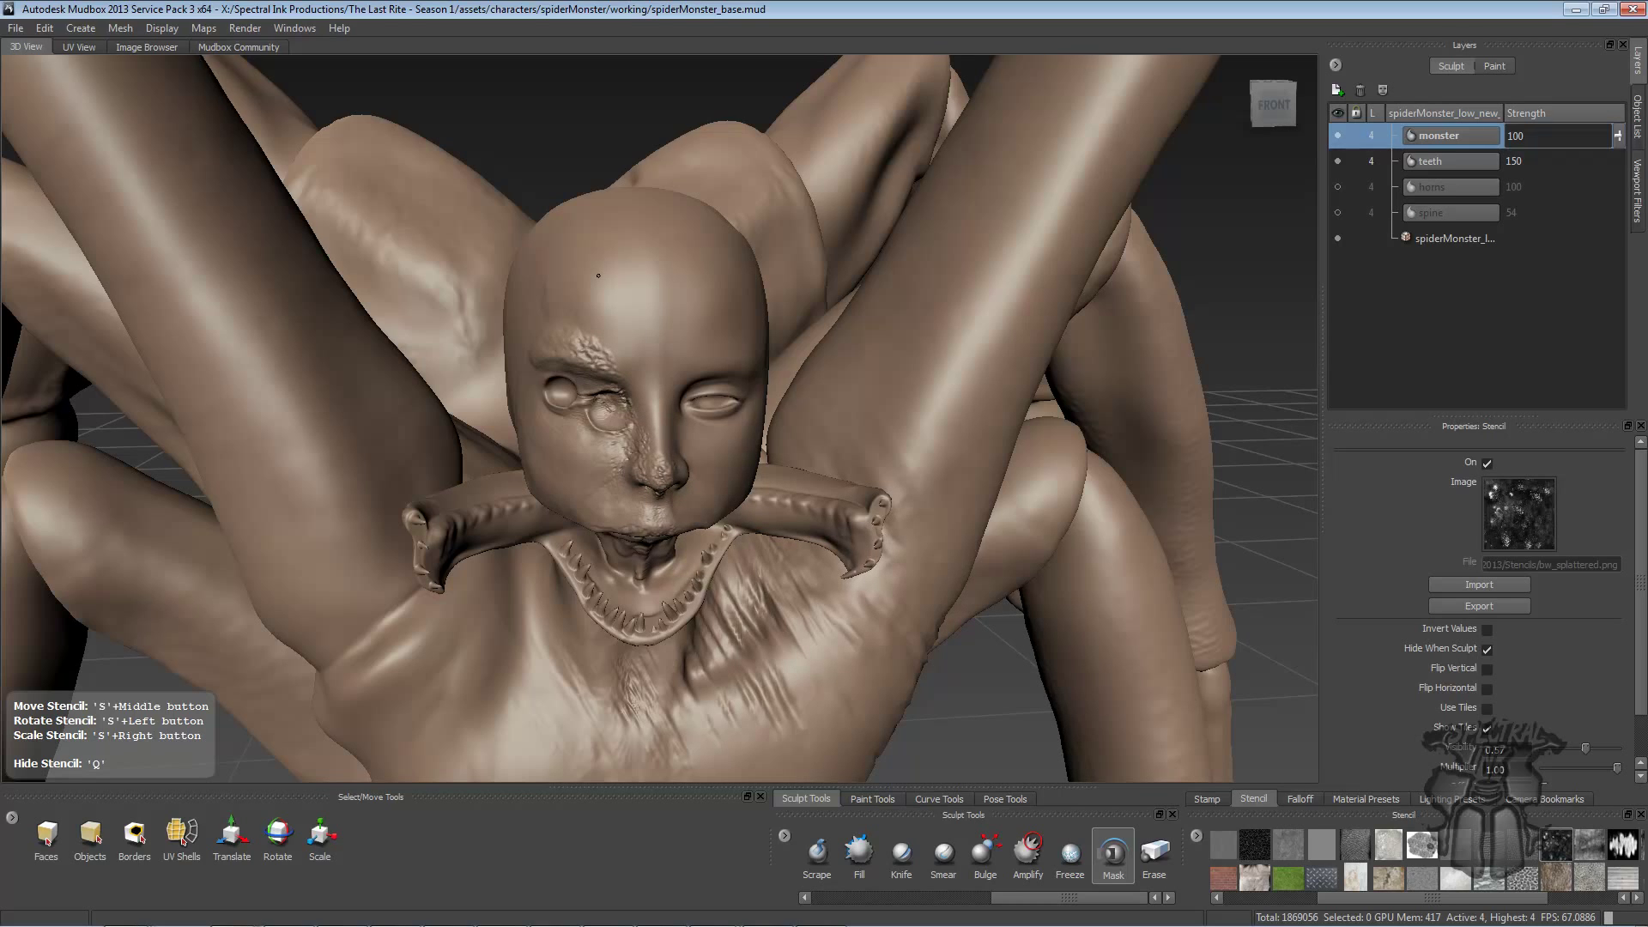
- Turn off the stencil and make the horns layer visible on the whole monster
{"action": "left_click_drag", "start_coordinate": [601, 257], "coordinate": [789, 288], "text": "alt"}
{"action": "key", "text": "q"}
{"action": "left_click", "coordinate": [1269, 104]}
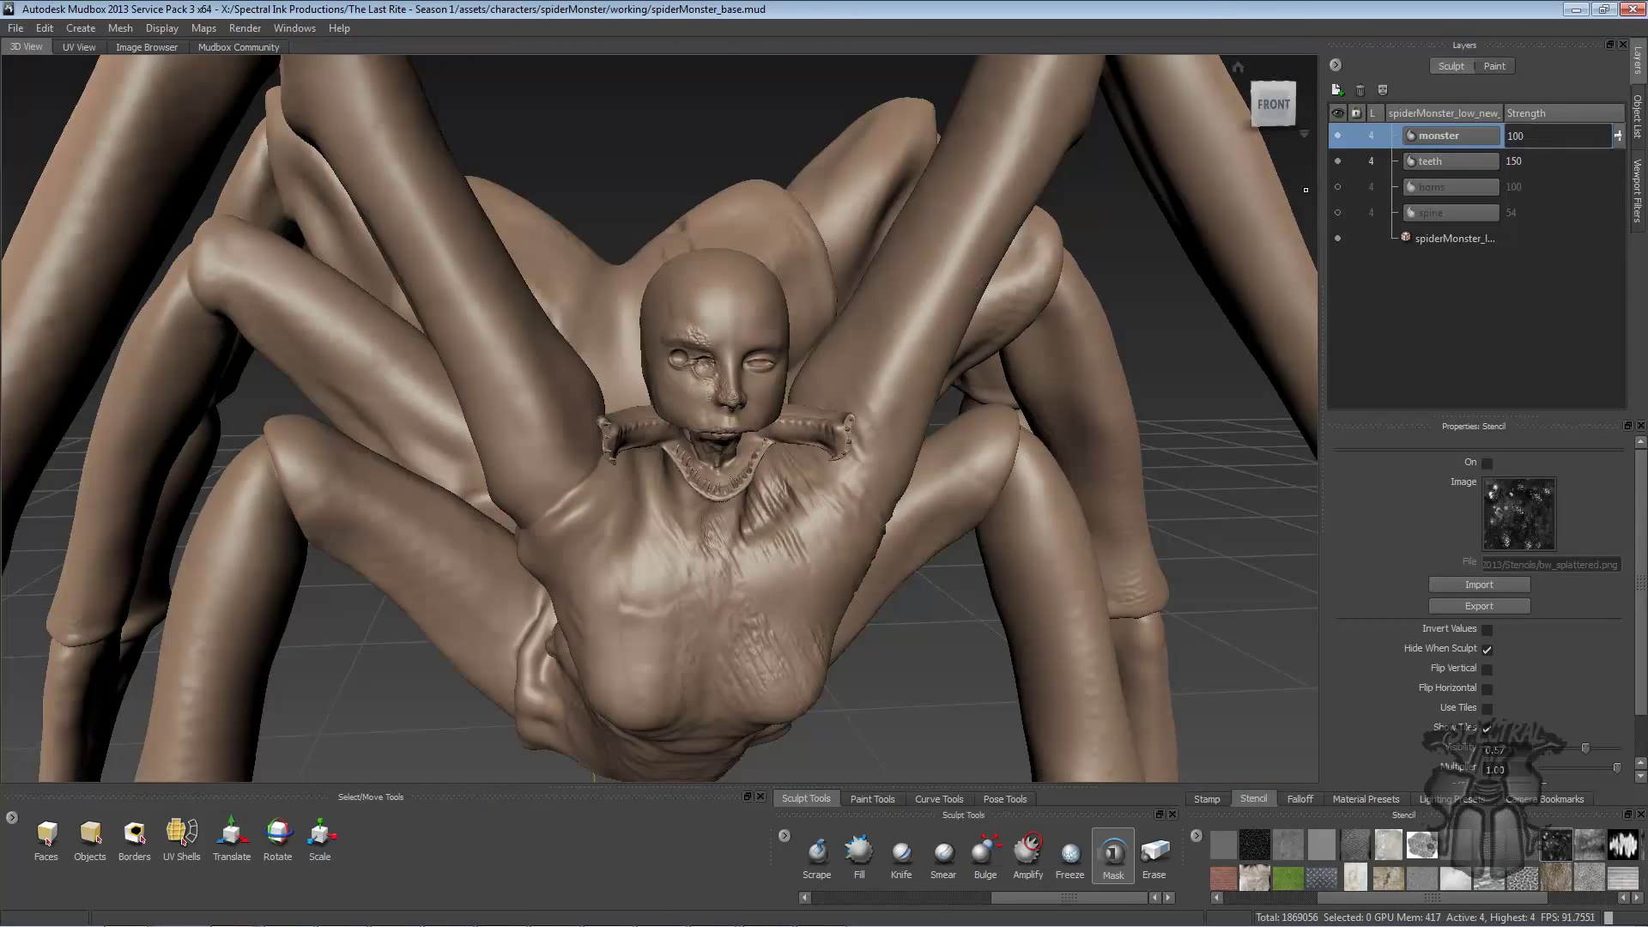
{"action": "left_click_drag", "start_coordinate": [961, 283], "coordinate": [935, 287], "text": "alt"}
{"action": "right_click_drag", "start_coordinate": [936, 288], "coordinate": [888, 266], "text": "alt"}
{"action": "left_click_drag", "start_coordinate": [888, 266], "coordinate": [1187, 240], "text": "alt"}
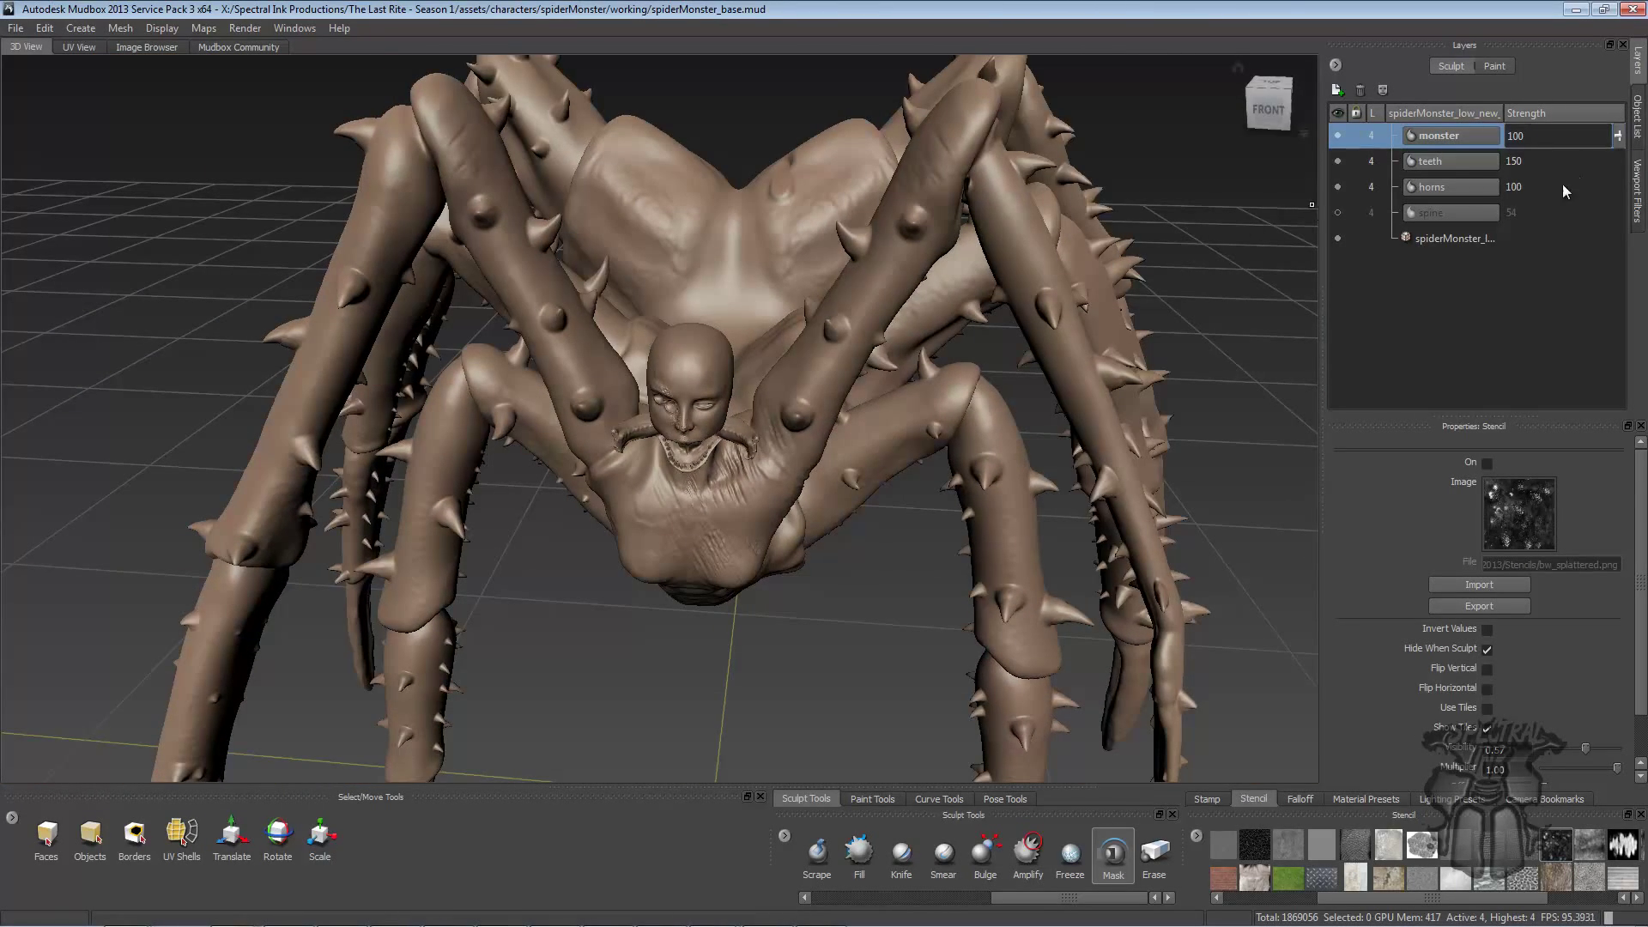
- Set the horns layer's strength to 43
{"action": "left_click", "coordinate": [1521, 186]}
{"action": "left_click_drag", "start_coordinate": [1619, 186], "coordinate": [1615, 258]}
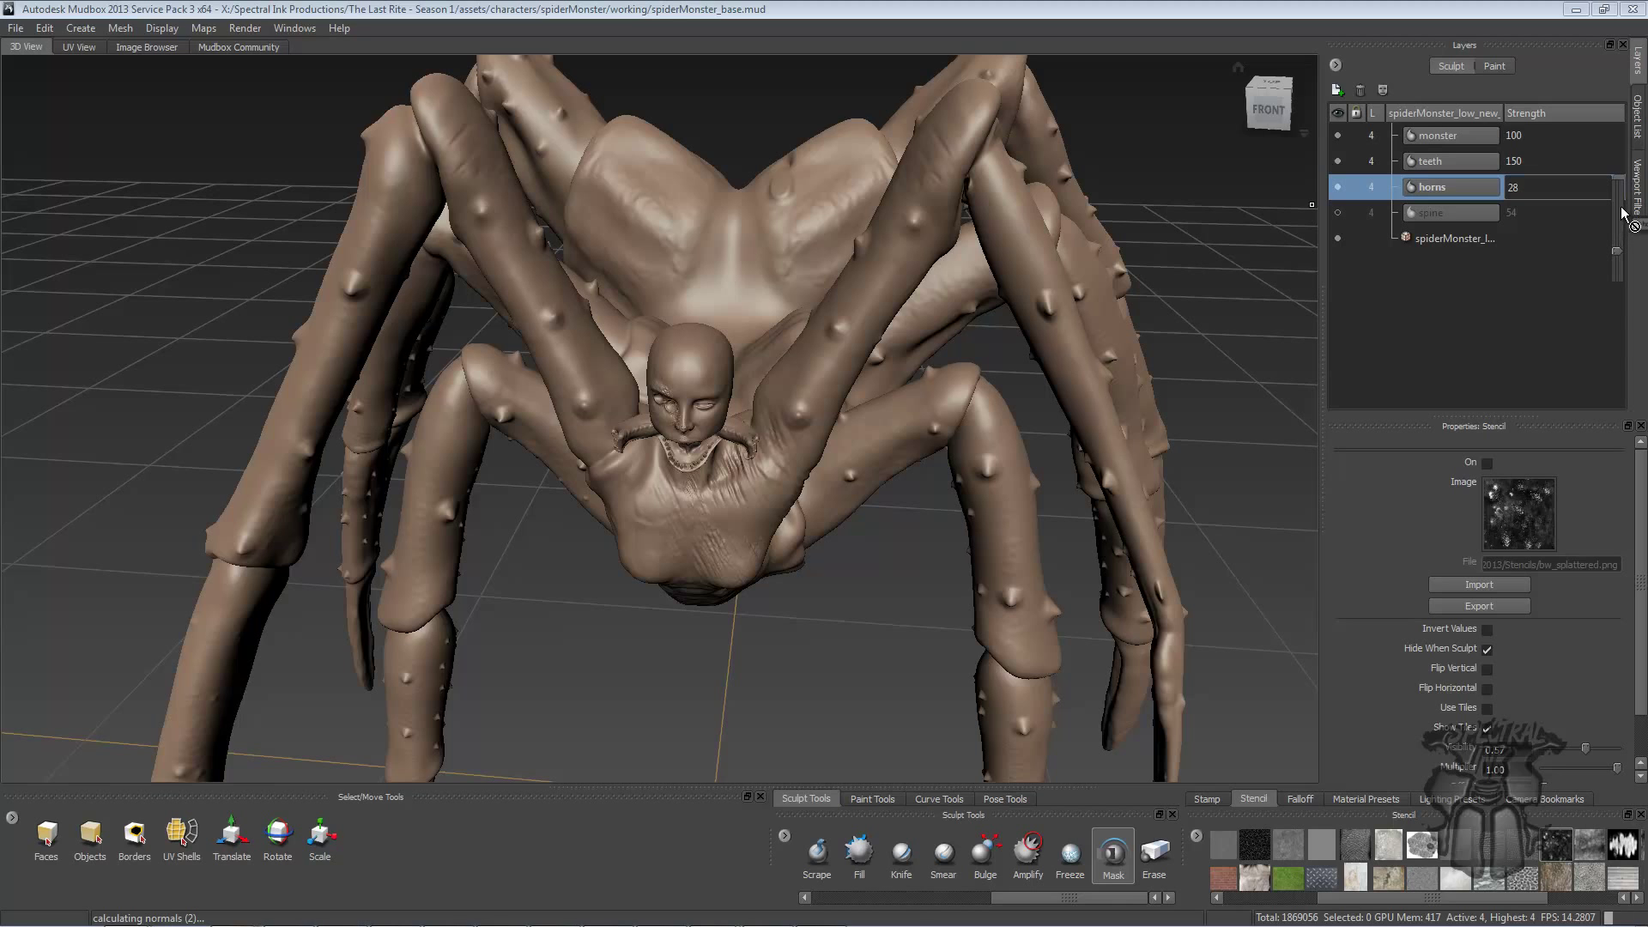
{"action": "left_click_drag", "start_coordinate": [1618, 248], "coordinate": [1616, 237]}
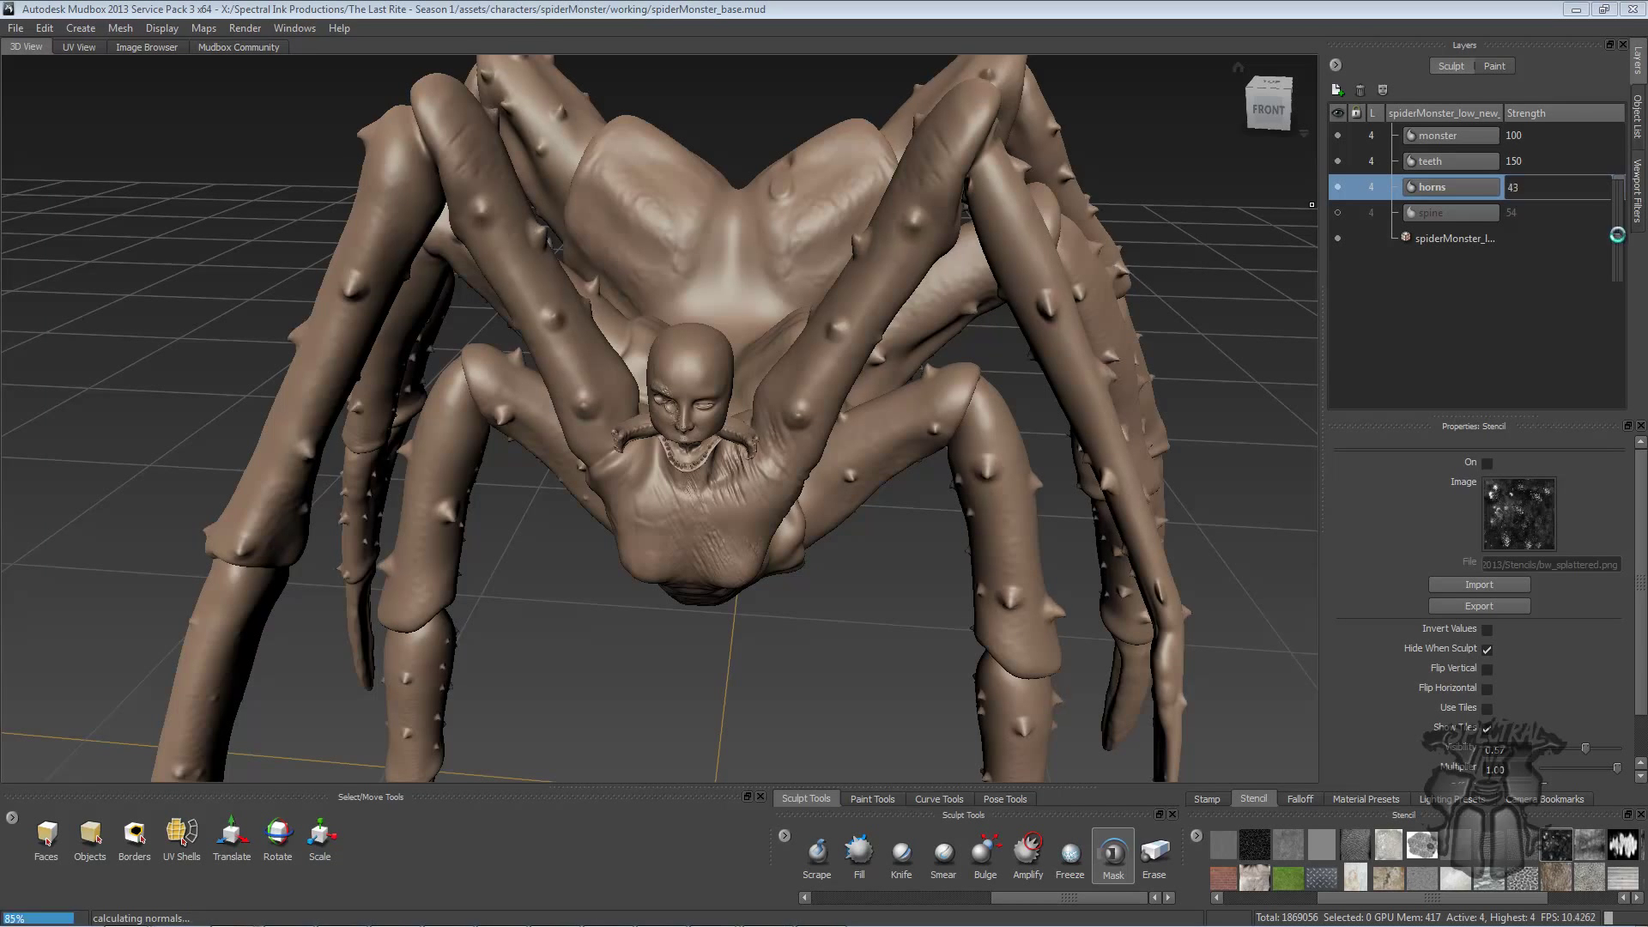
- Mask the horns layer along the smooth front leg with the Mask brush at size 18, covering the horns from both sides
{"action": "left_click_drag", "start_coordinate": [1152, 412], "coordinate": [1095, 449], "text": "alt"}
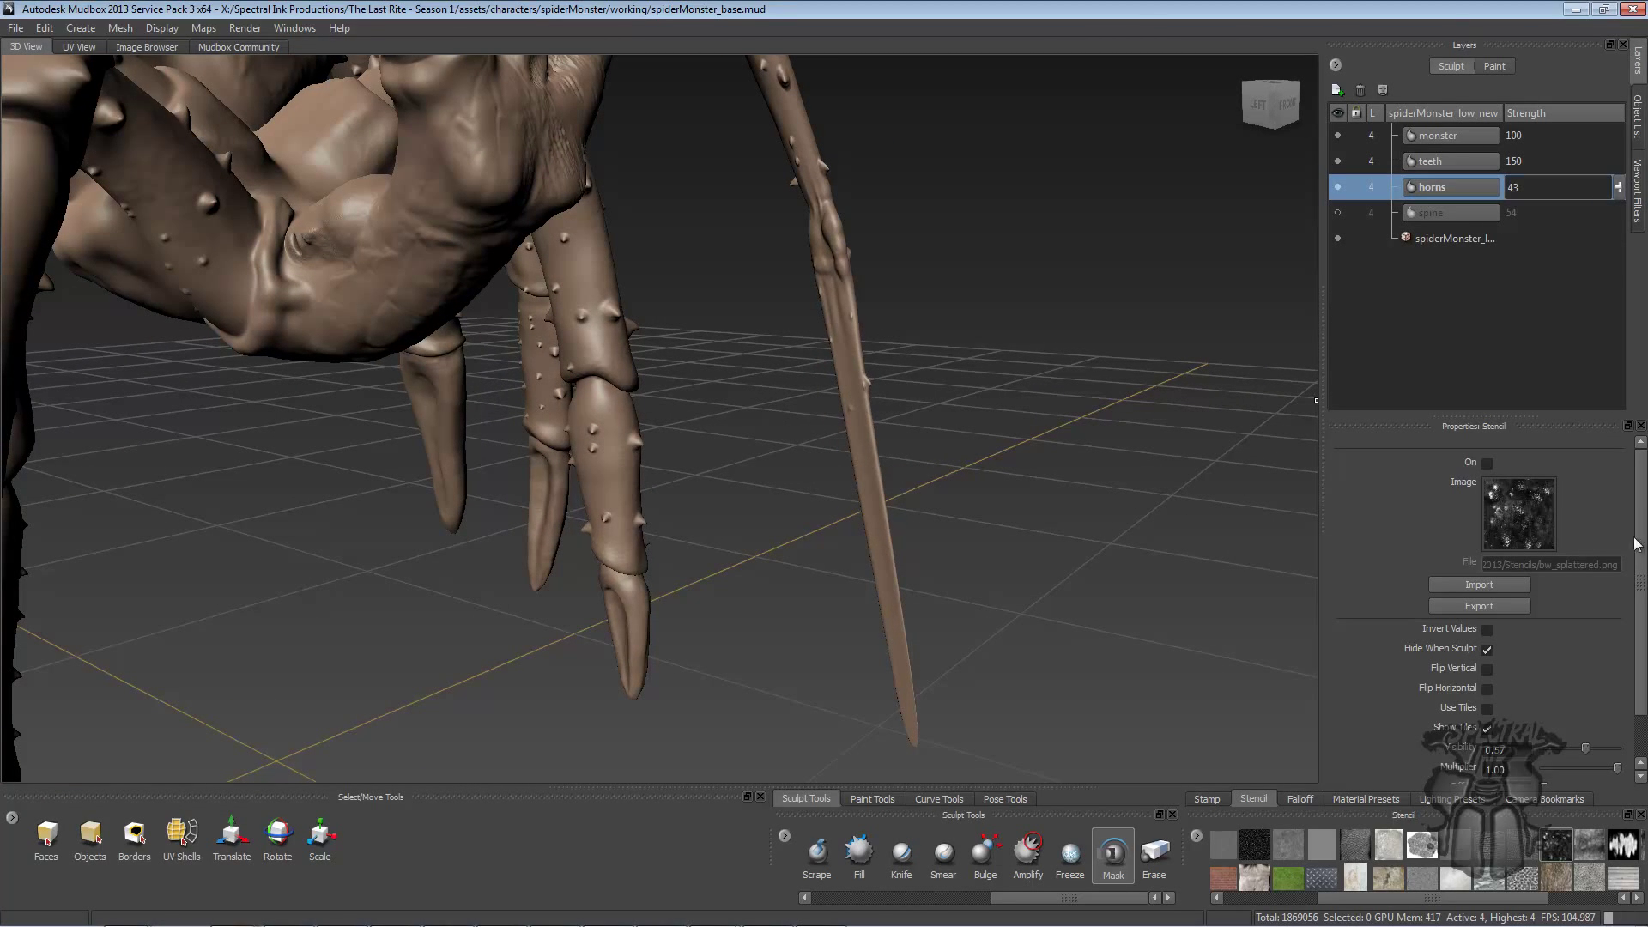
{"action": "left_click", "coordinate": [1123, 850]}
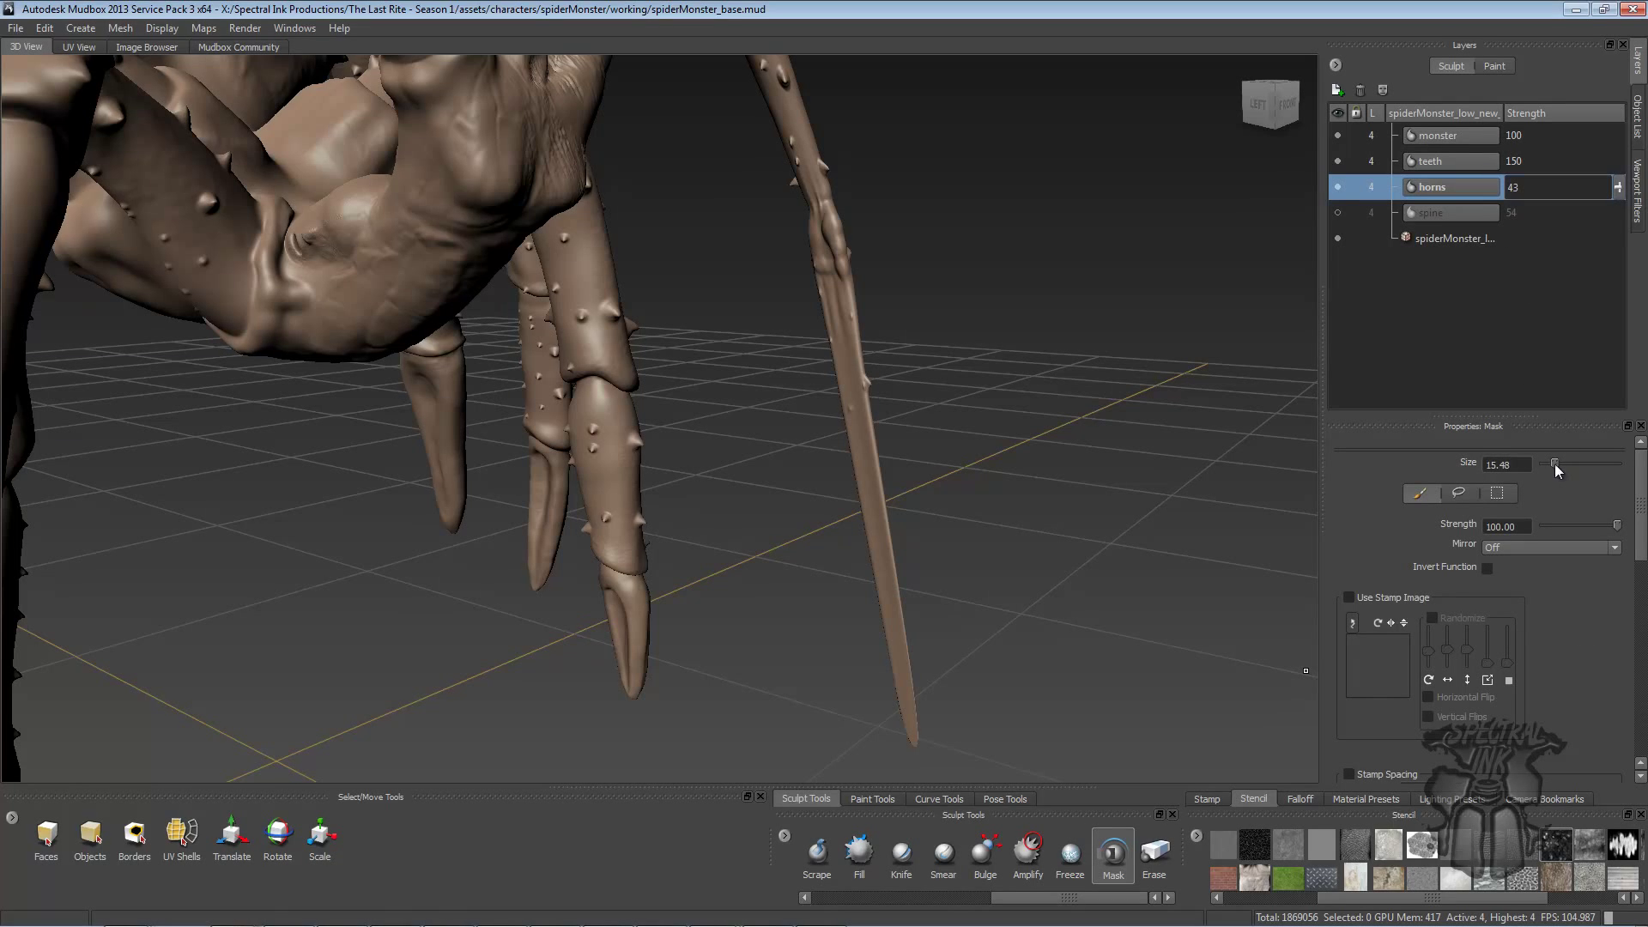
{"action": "left_click_drag", "start_coordinate": [1217, 478], "coordinate": [861, 346], "text": "alt"}
{"action": "mouse_move", "coordinate": [812, 354]}
{"action": "left_mouse_down"}
{"action": "mouse_move", "coordinate": [848, 358]}
{"action": "mouse_move", "coordinate": [744, 356]}
{"action": "left_mouse_up"}
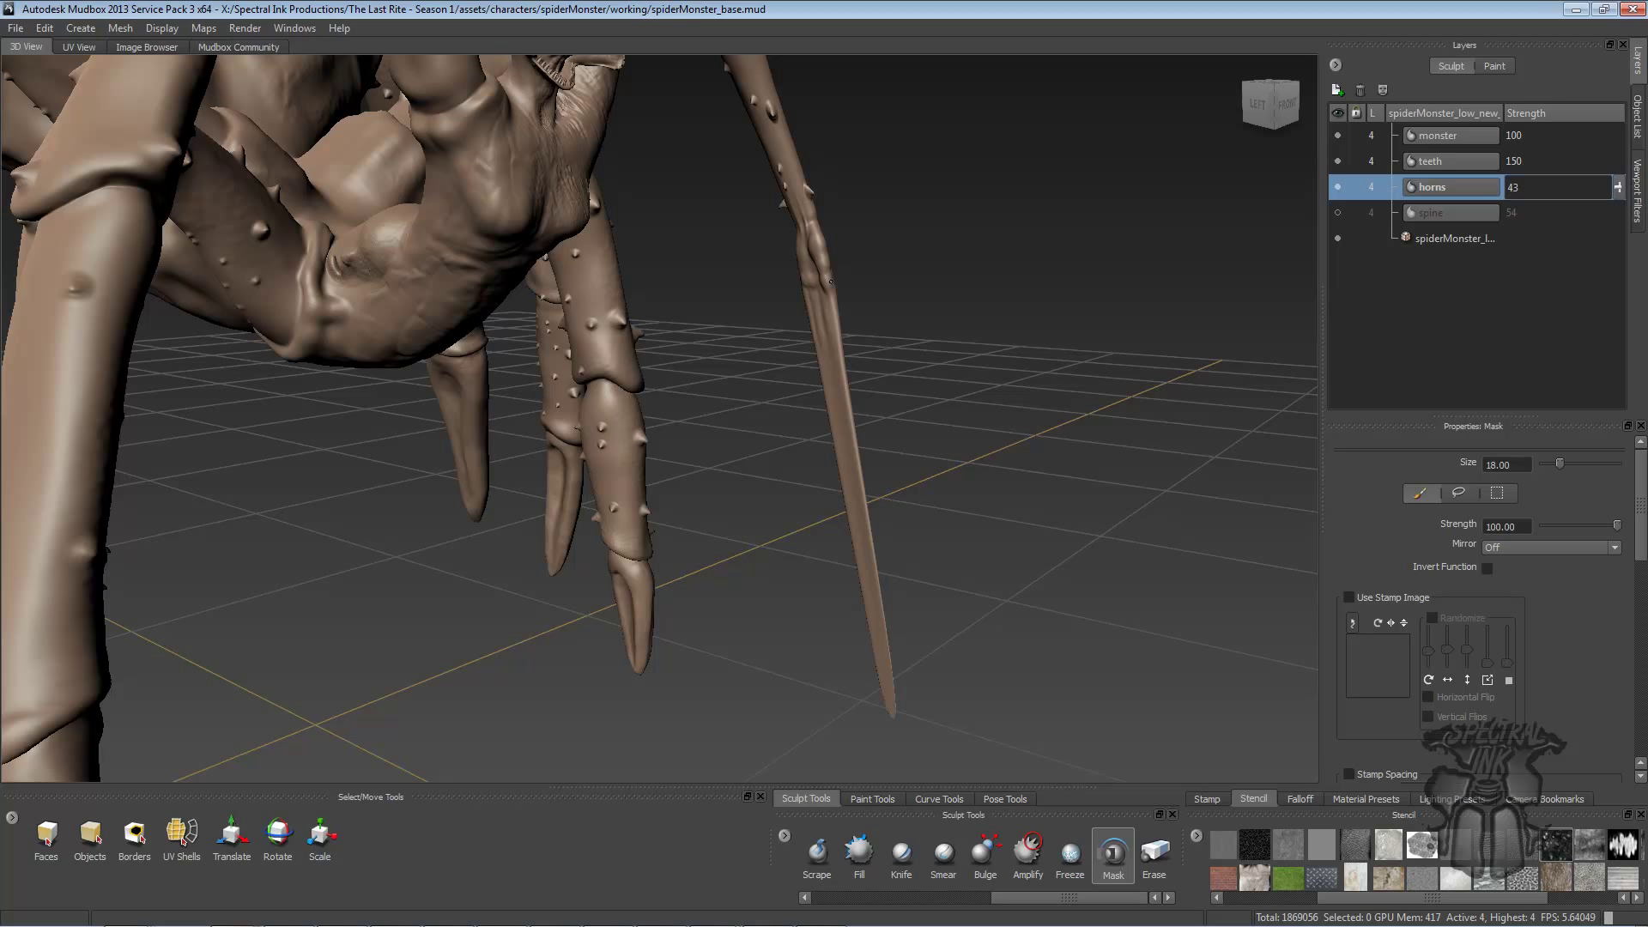
{"action": "mouse_move", "coordinate": [830, 281]}
{"action": "left_mouse_down", "text": "alt"}
{"action": "mouse_move", "coordinate": [525, 364]}
{"action": "mouse_move", "coordinate": [545, 261]}
{"action": "left_mouse_up", "text": "alt"}
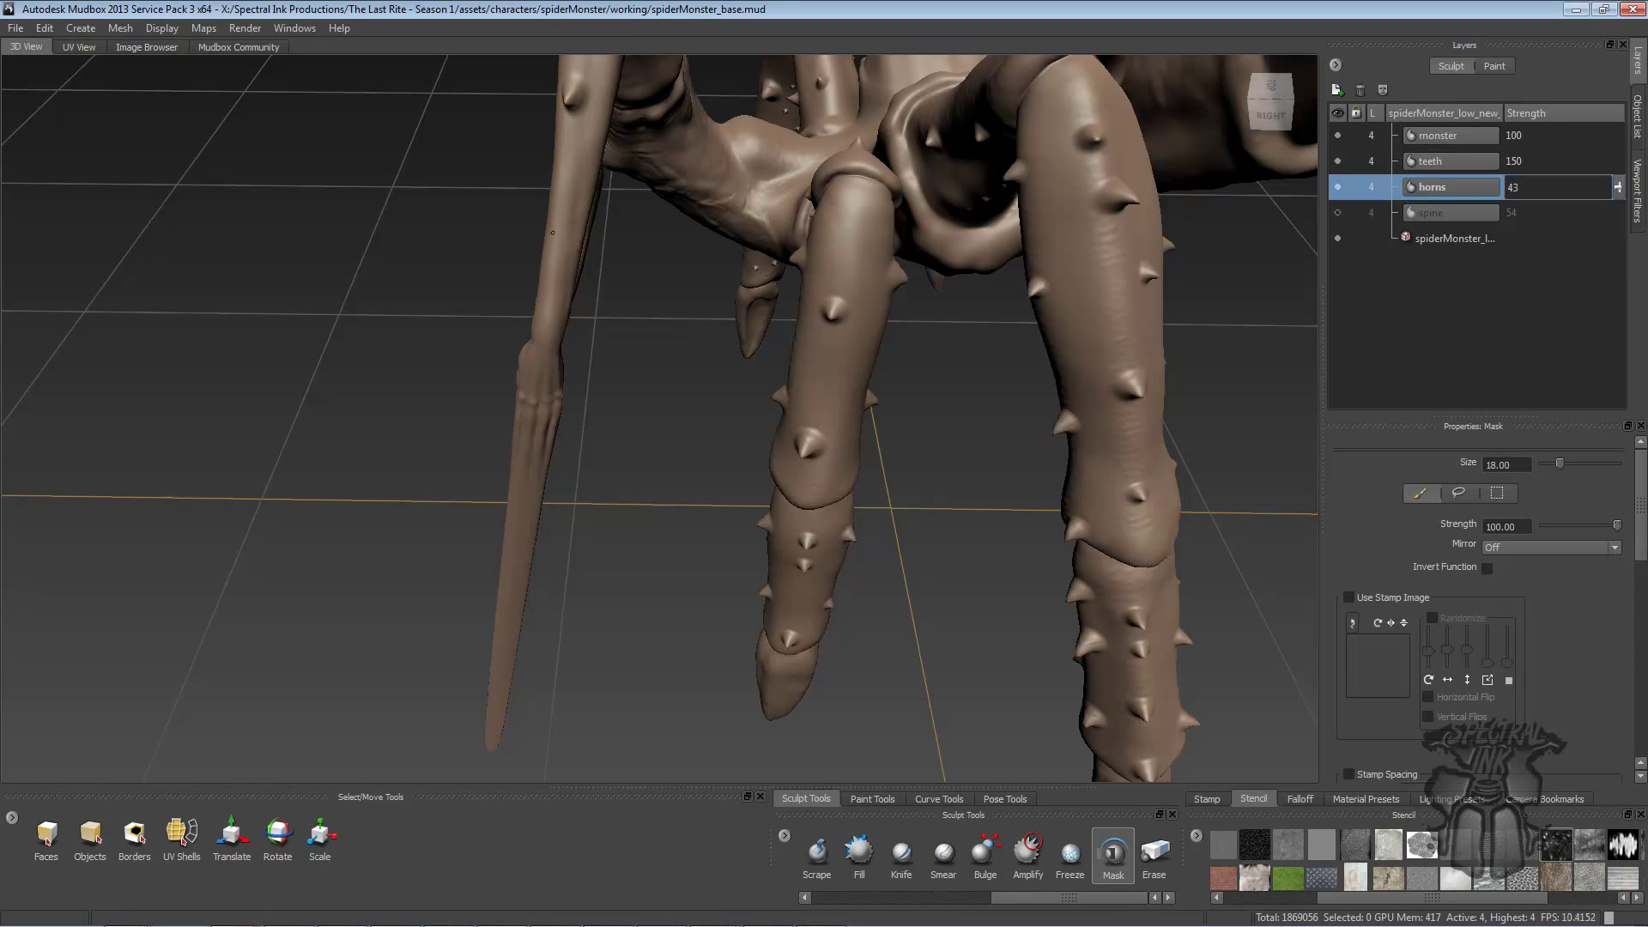
{"action": "left_click_drag", "start_coordinate": [550, 101], "coordinate": [576, 96]}
{"action": "left_click_drag", "start_coordinate": [512, 447], "coordinate": [831, 283], "text": "alt"}
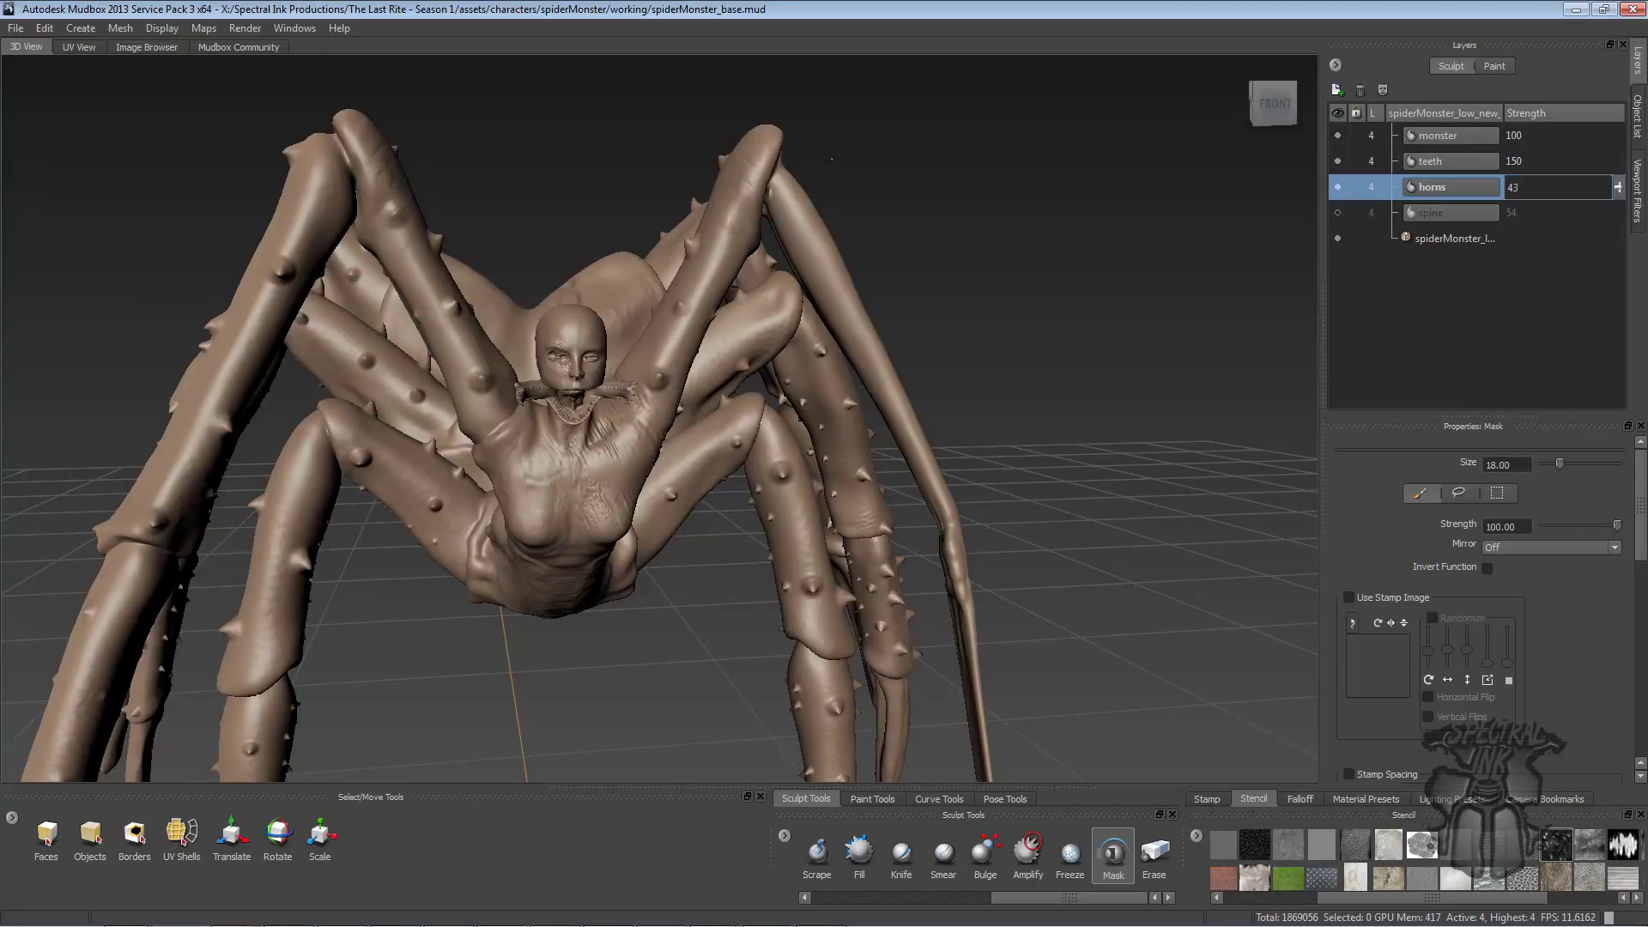
{"action": "left_click_drag", "start_coordinate": [977, 220], "coordinate": [858, 265], "text": "alt"}
{"action": "right_click_drag", "start_coordinate": [858, 264], "coordinate": [921, 248], "text": "alt"}
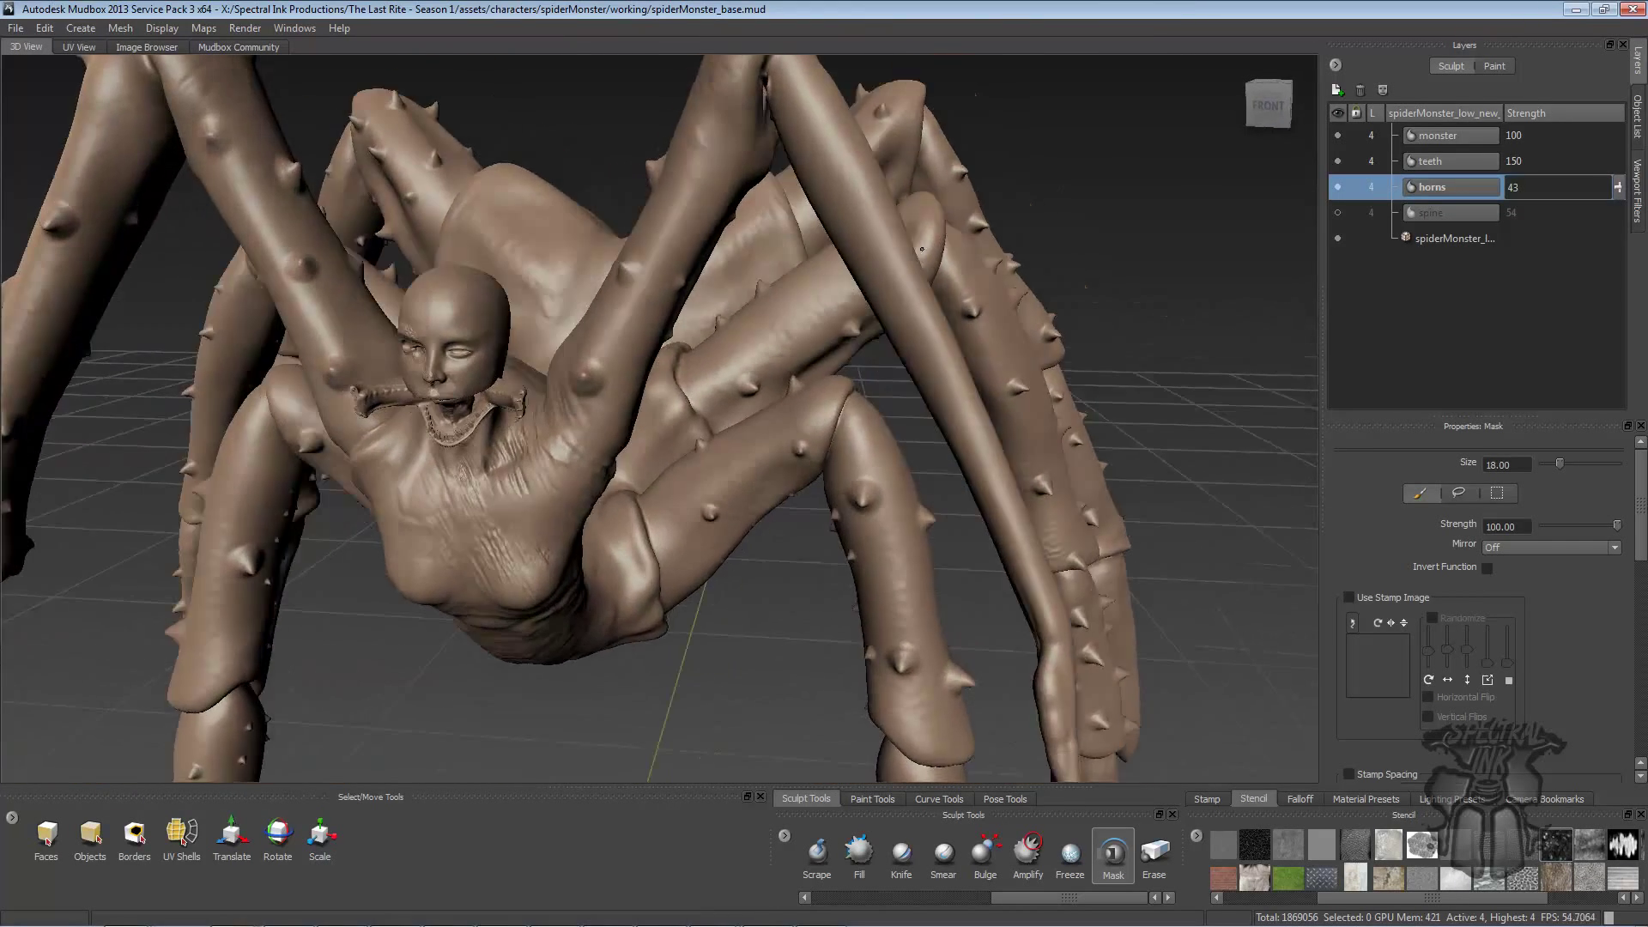
{"action": "left_click_drag", "start_coordinate": [922, 249], "coordinate": [1018, 230], "text": "alt"}
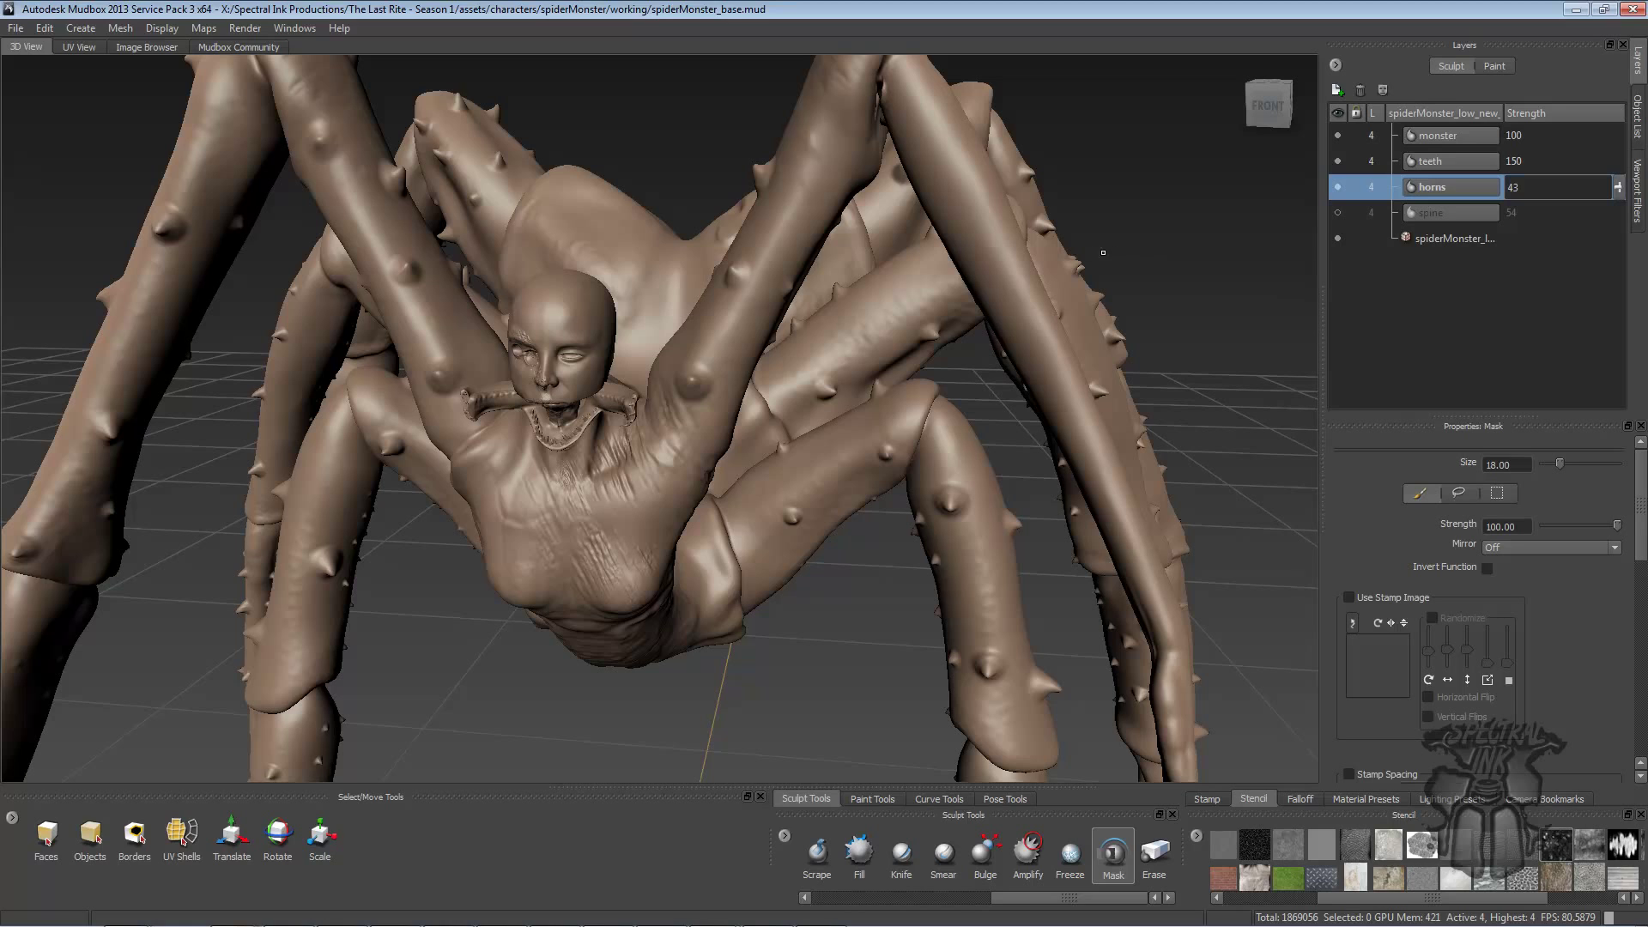
{"action": "left_click", "coordinate": [1337, 90]}
{"action": "left_click_drag", "start_coordinate": [846, 206], "coordinate": [892, 149], "text": "alt"}
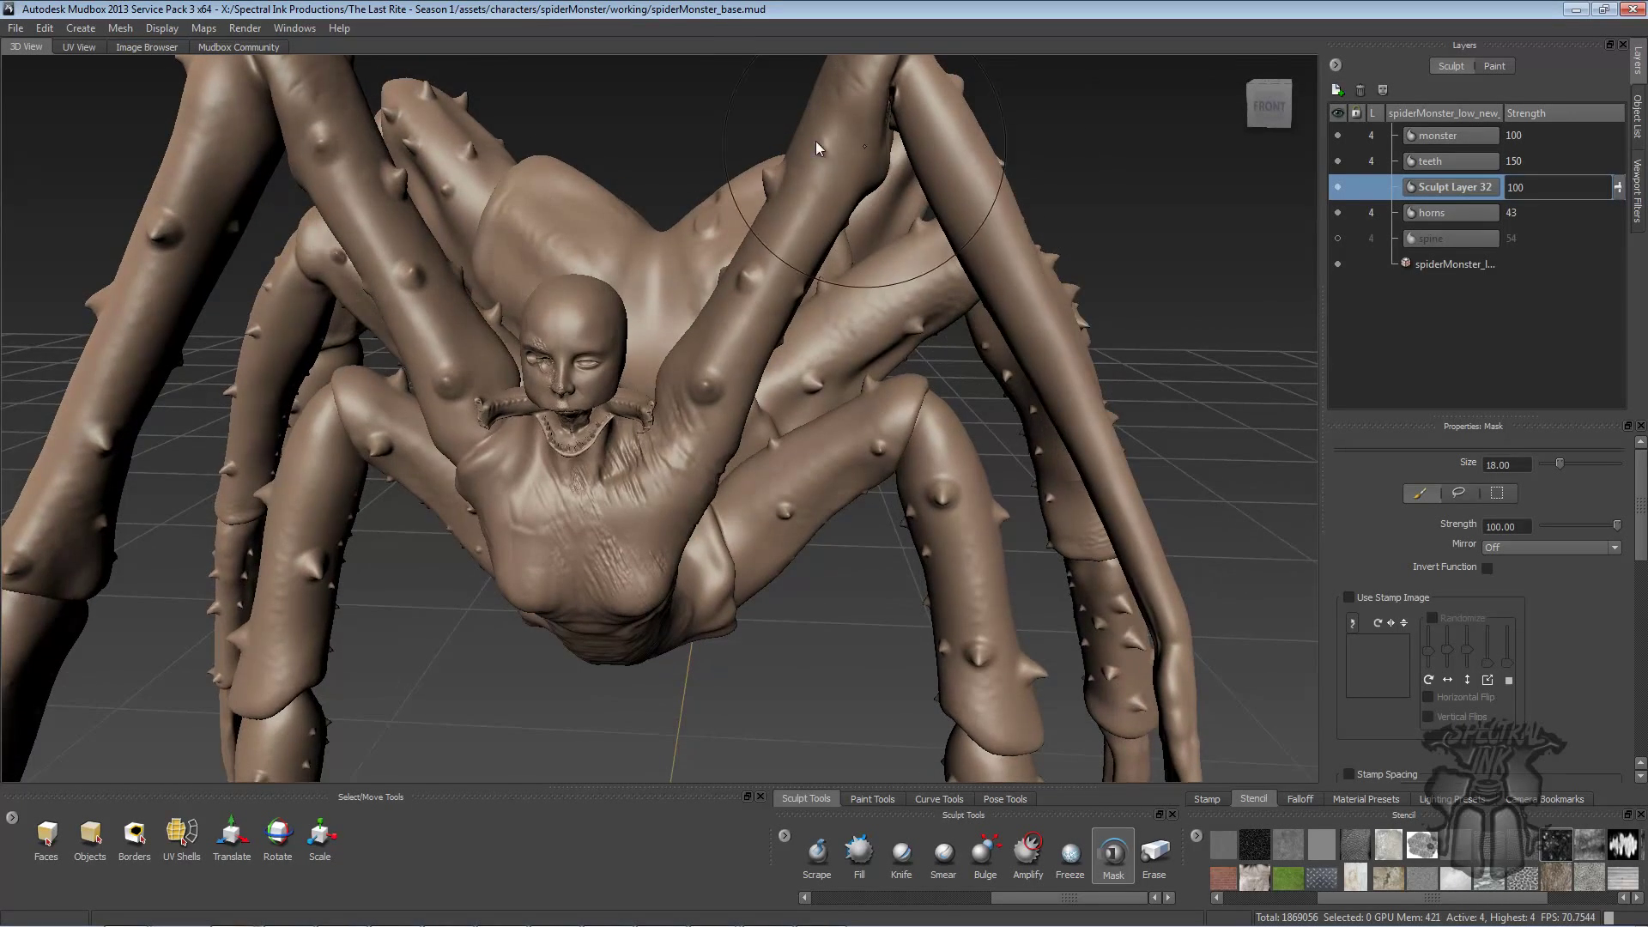
{"action": "left_click", "coordinate": [127, 47]}
{"action": "left_click_drag", "start_coordinate": [651, 275], "coordinate": [657, 194]}
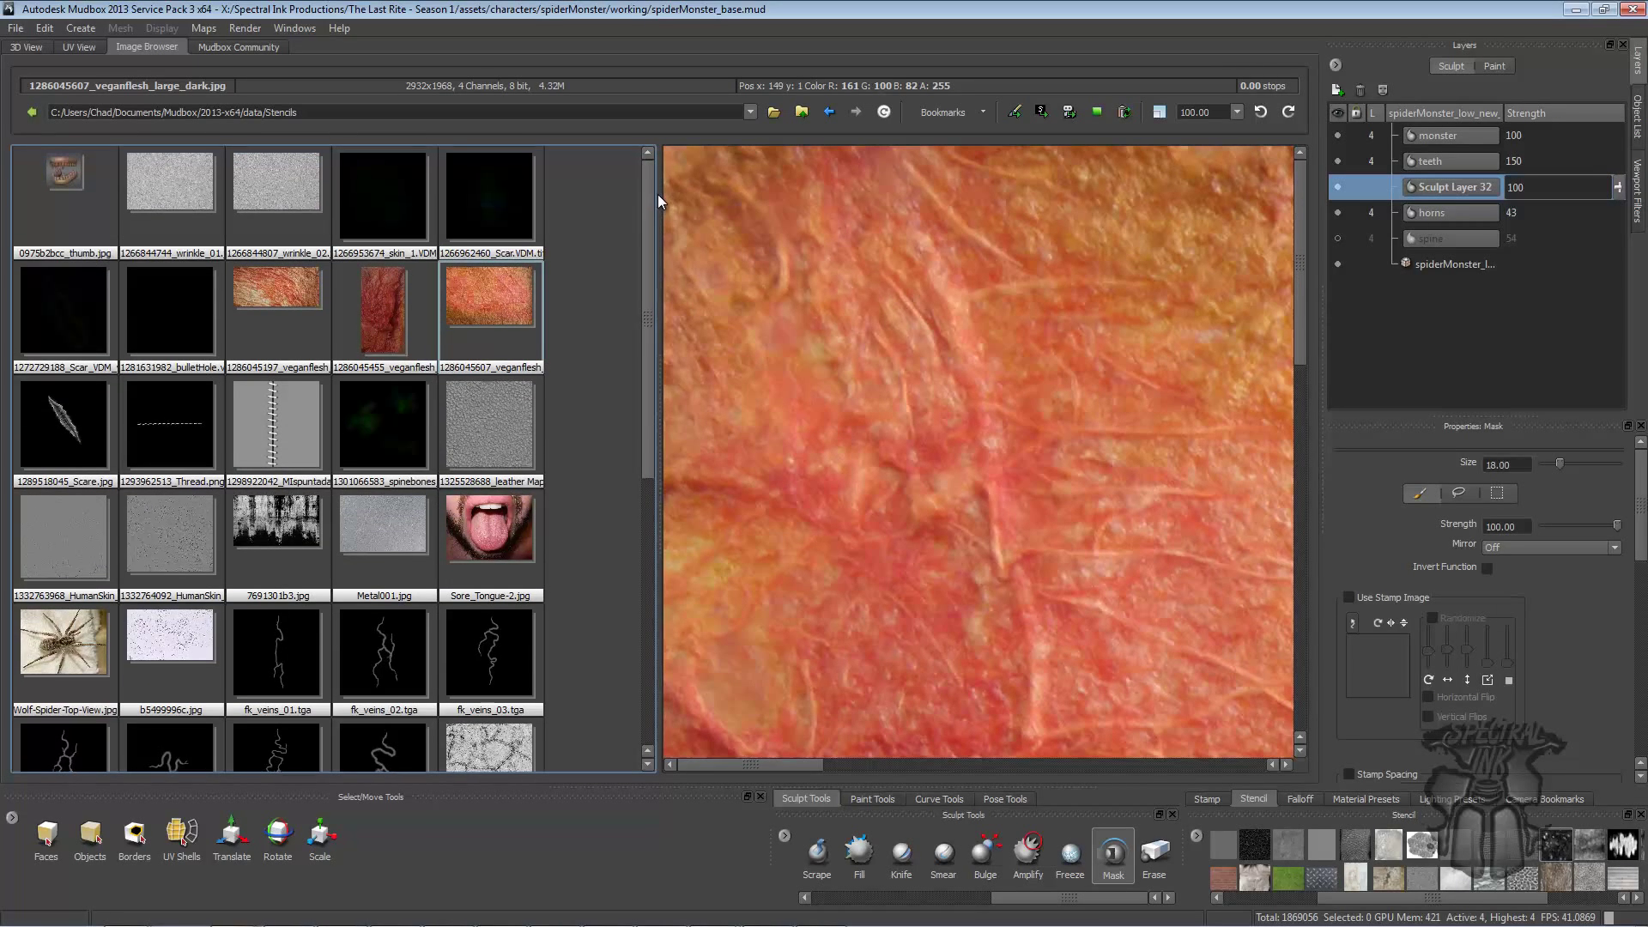
{"action": "left_click", "coordinate": [65, 322]}
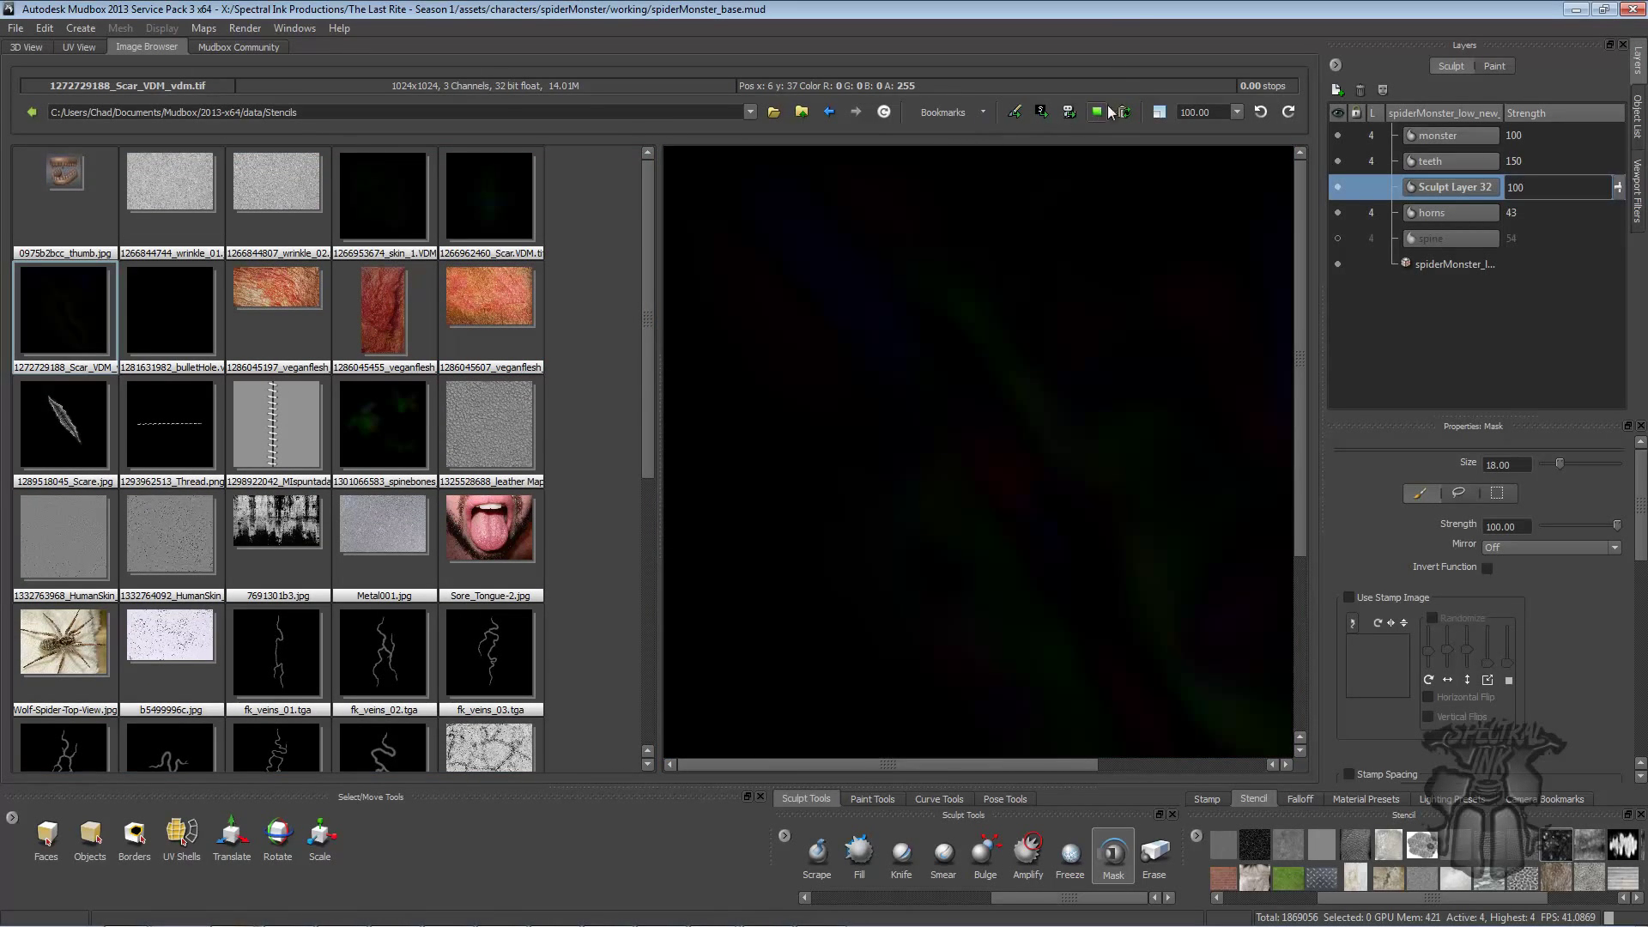
{"action": "left_click", "coordinate": [1041, 114]}
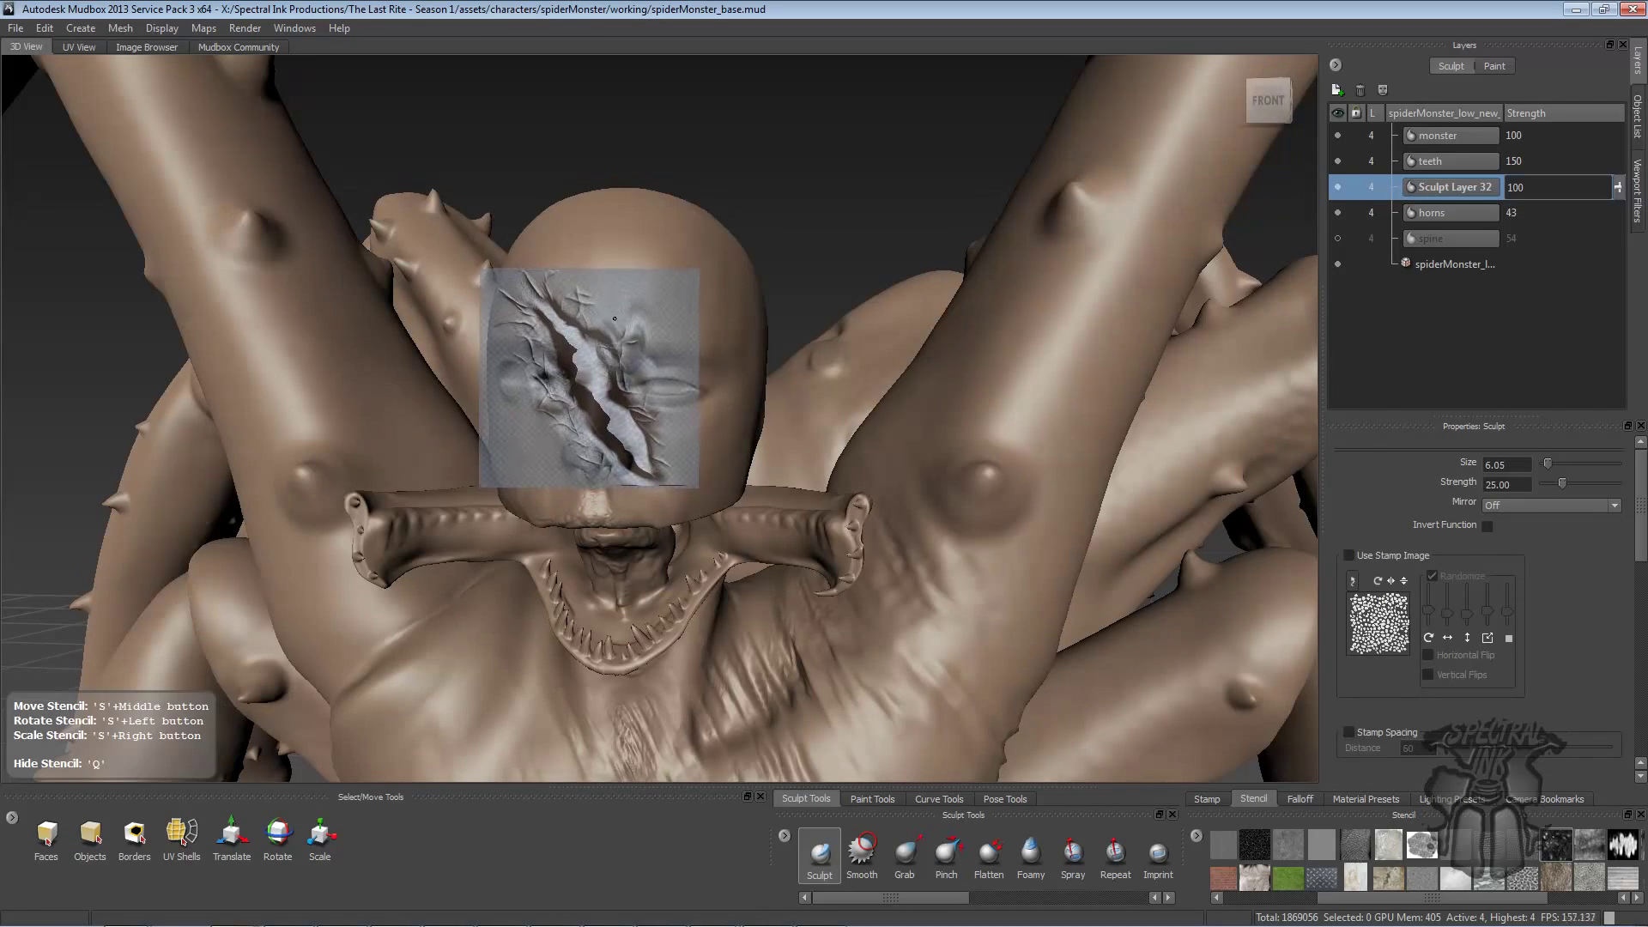
- Try to sculpt the scar through the stencil diagonally across the face, and undo the stroke
{"action": "left_click_drag", "start_coordinate": [544, 307], "coordinate": [638, 433]}
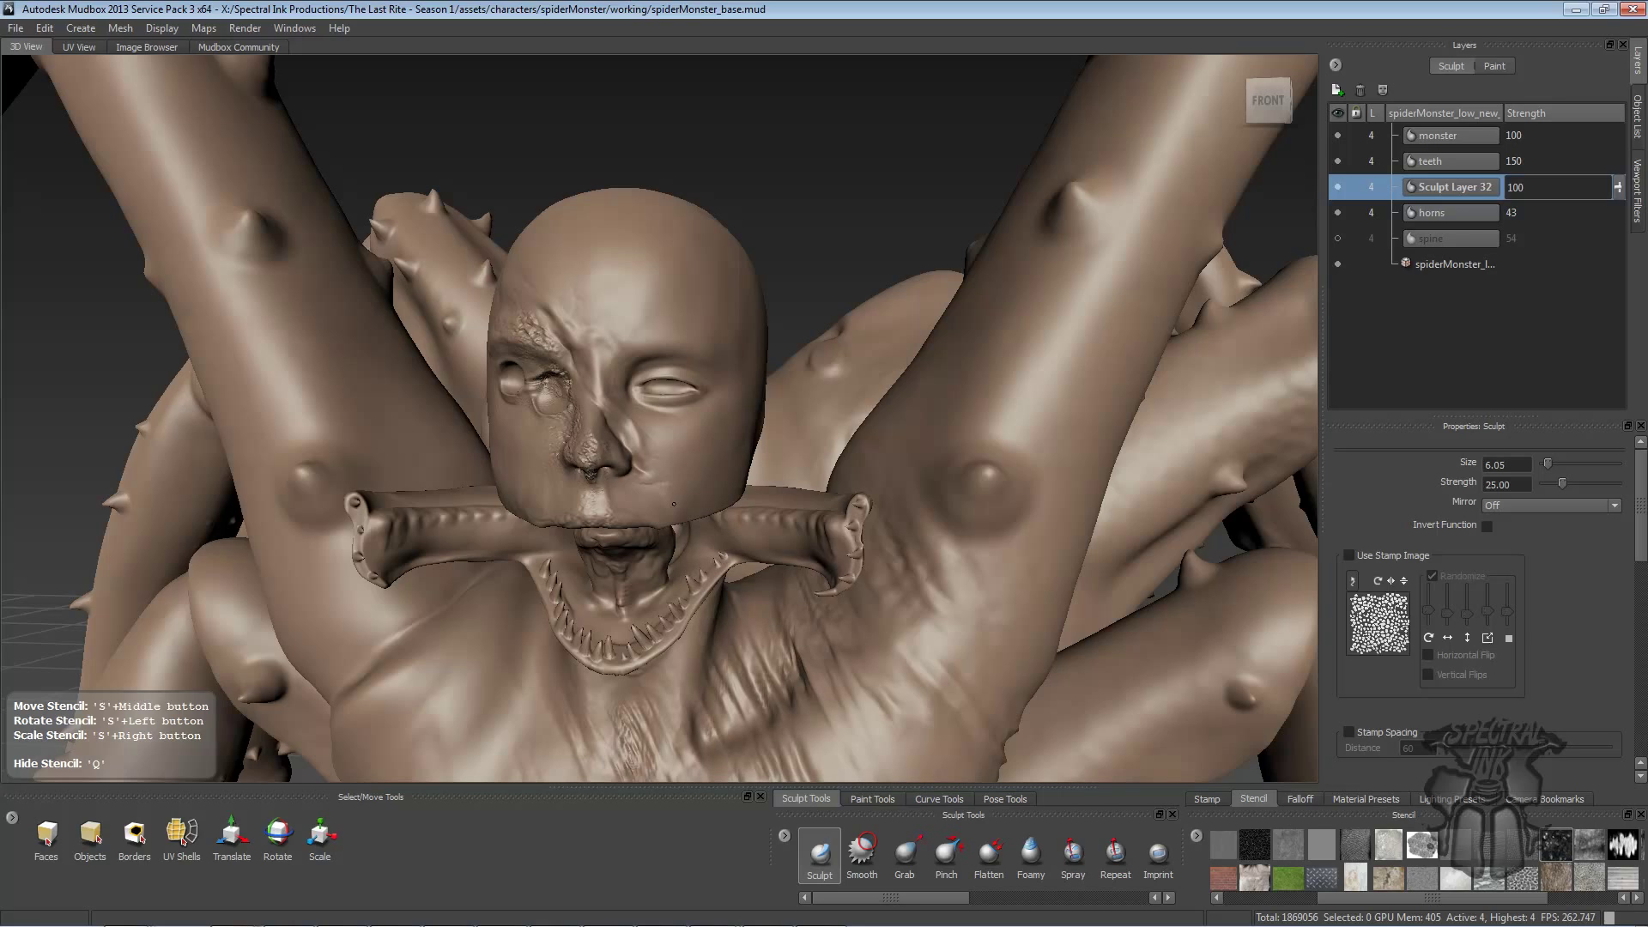
{"action": "key", "text": "ctrl+z"}
- Give the Sculpt tool a ring-shaped, randomized stamp image at strength 500
{"action": "left_click_drag", "start_coordinate": [799, 403], "coordinate": [884, 404], "text": "alt"}
{"action": "right_click_drag", "start_coordinate": [884, 403], "coordinate": [979, 416], "text": "alt"}
{"action": "left_click_drag", "start_coordinate": [978, 416], "coordinate": [901, 404], "text": "alt"}
{"action": "right_click_drag", "start_coordinate": [901, 404], "coordinate": [738, 377], "text": "alt"}
{"action": "middle_click_drag", "start_coordinate": [738, 378], "coordinate": [601, 343], "text": "alt"}
{"action": "mouse_move", "coordinate": [601, 343]}
{"action": "right_mouse_down", "text": "alt"}
{"action": "mouse_move", "coordinate": [733, 404]}
{"action": "mouse_move", "coordinate": [801, 405]}
{"action": "mouse_move", "coordinate": [775, 307]}
{"action": "right_mouse_up", "text": "alt"}
{"action": "left_click", "coordinate": [158, 50]}
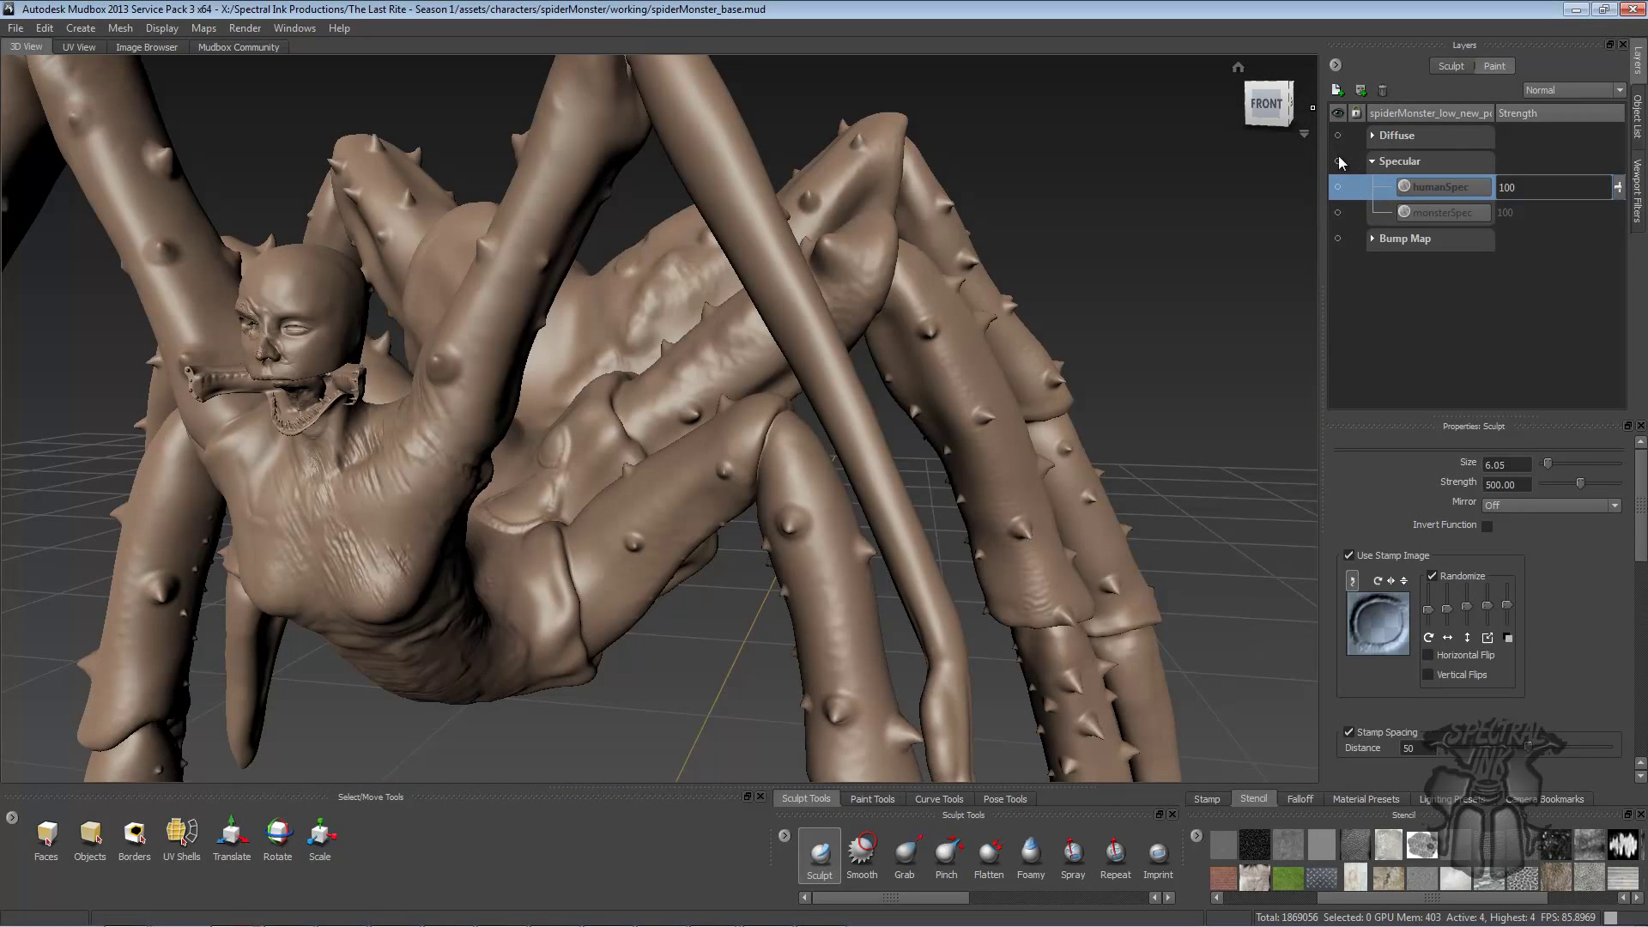
- Make the Diffuse paint channel visible, expand its layers and bring the monster's face and torso into close view
{"action": "left_click", "coordinate": [1337, 135]}
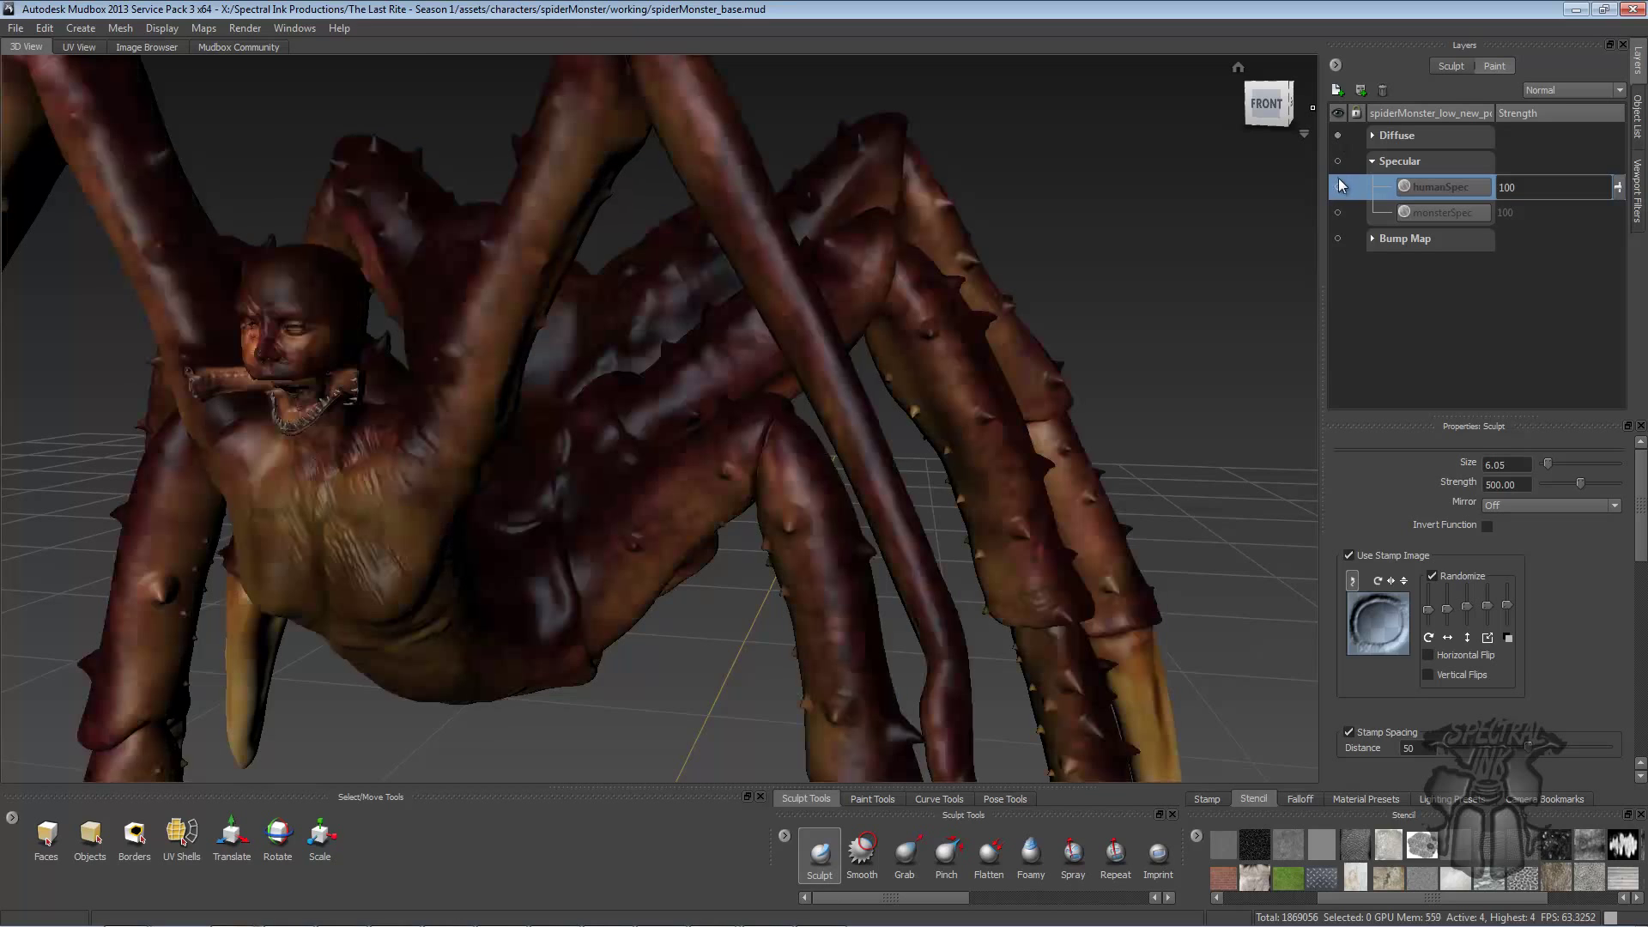
{"action": "left_click", "coordinate": [1371, 136]}
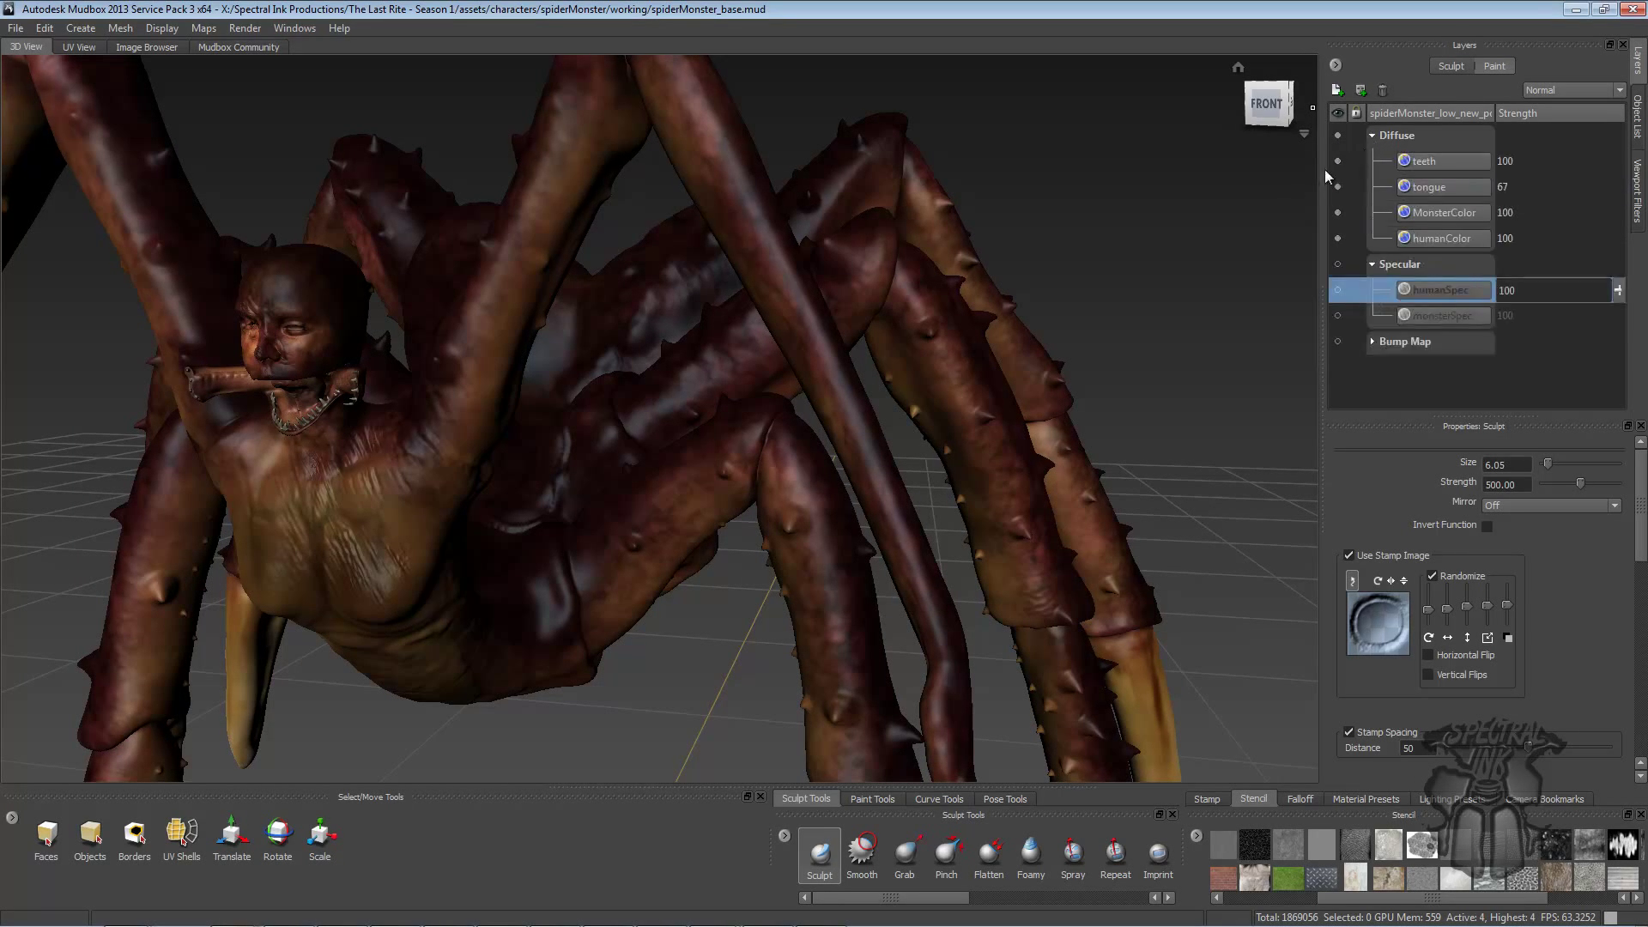
{"action": "left_click_drag", "start_coordinate": [875, 291], "coordinate": [1122, 219], "text": "alt"}
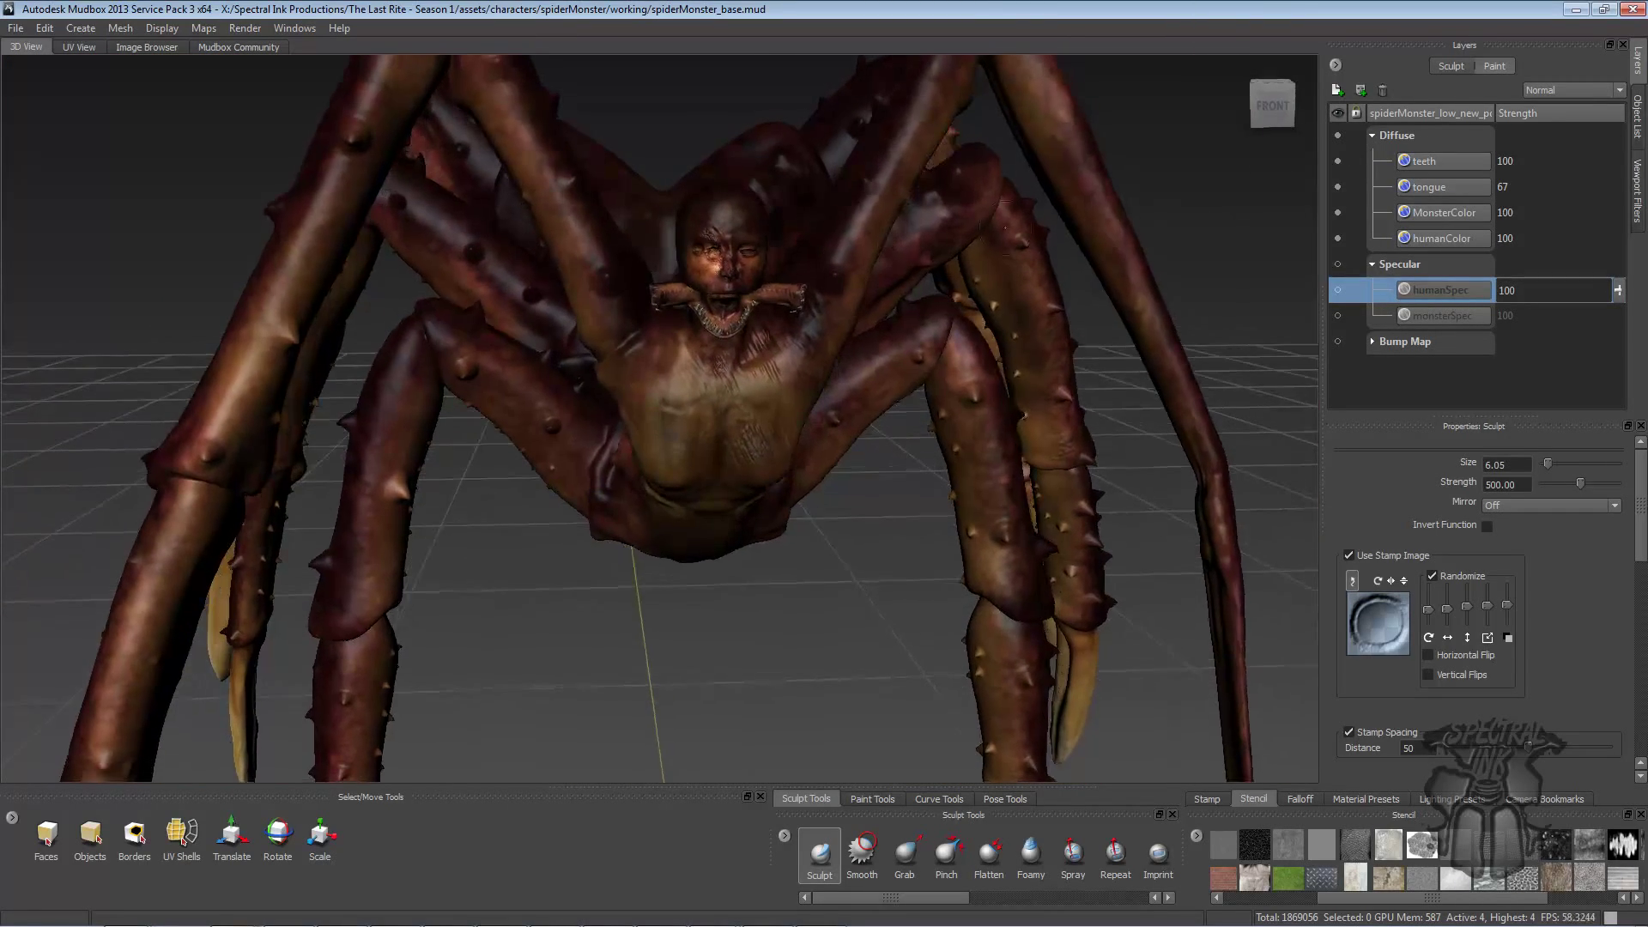
{"action": "right_click_drag", "start_coordinate": [1122, 219], "coordinate": [1146, 250], "text": "alt"}
{"action": "middle_click_drag", "start_coordinate": [1147, 249], "coordinate": [1021, 334], "text": "alt"}
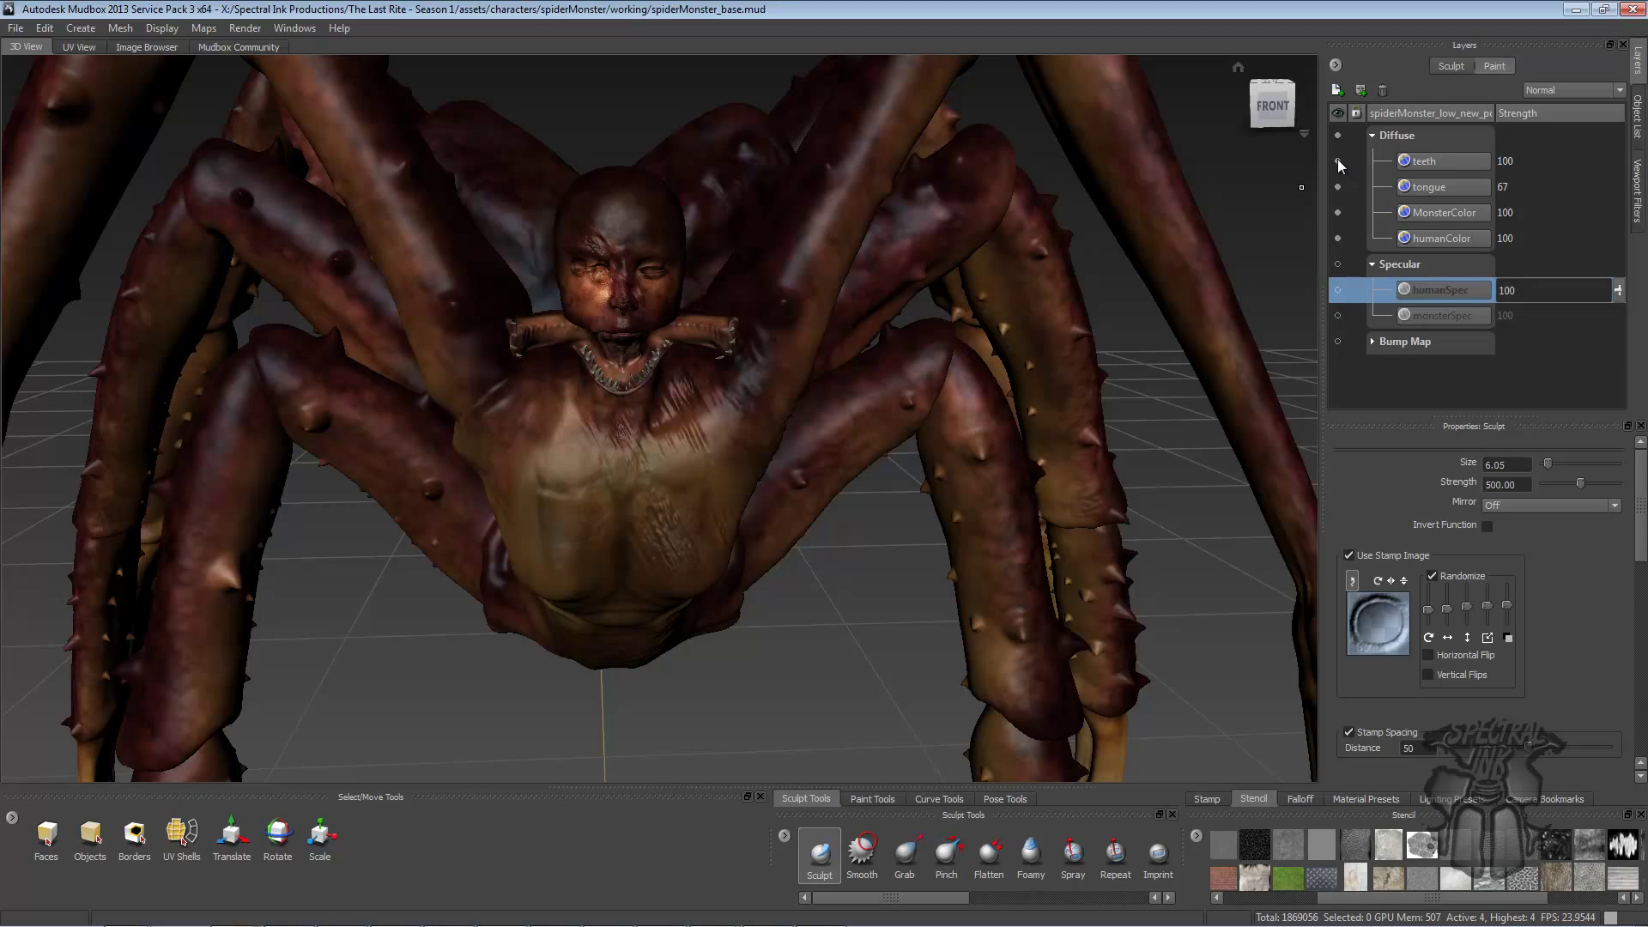
- Hide the monster, teeth, horns and Sculpt Layer 32 sculpt layers to show only the base human shape
{"action": "left_click", "coordinate": [1449, 67]}
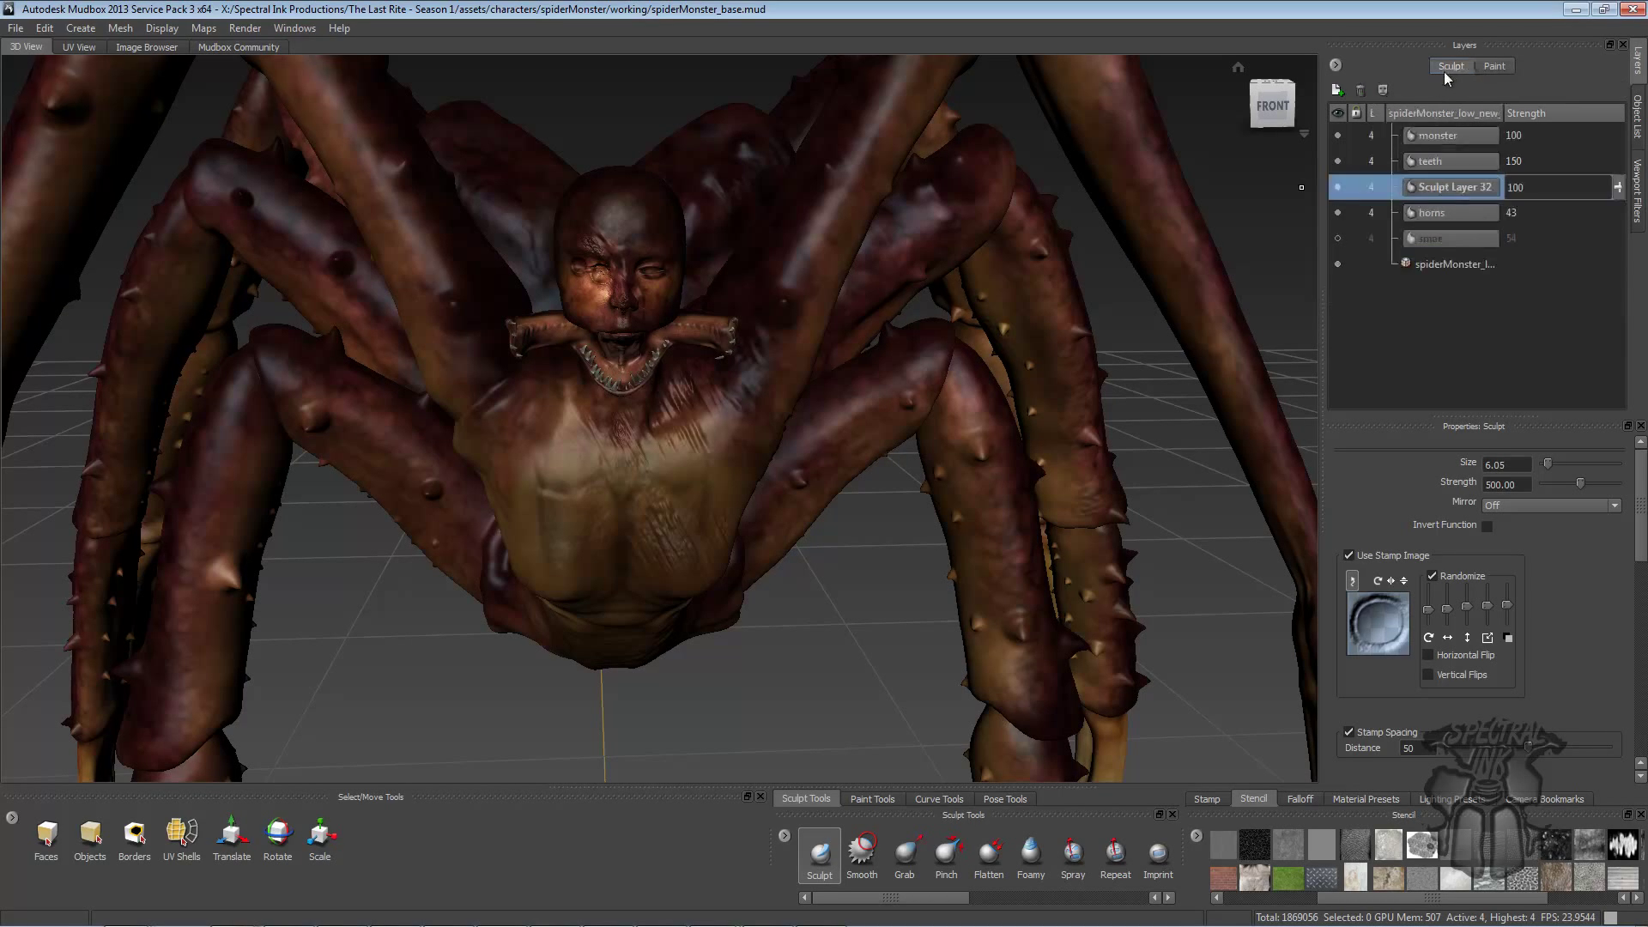
{"action": "left_click", "coordinate": [1337, 135]}
{"action": "left_click", "coordinate": [1337, 160]}
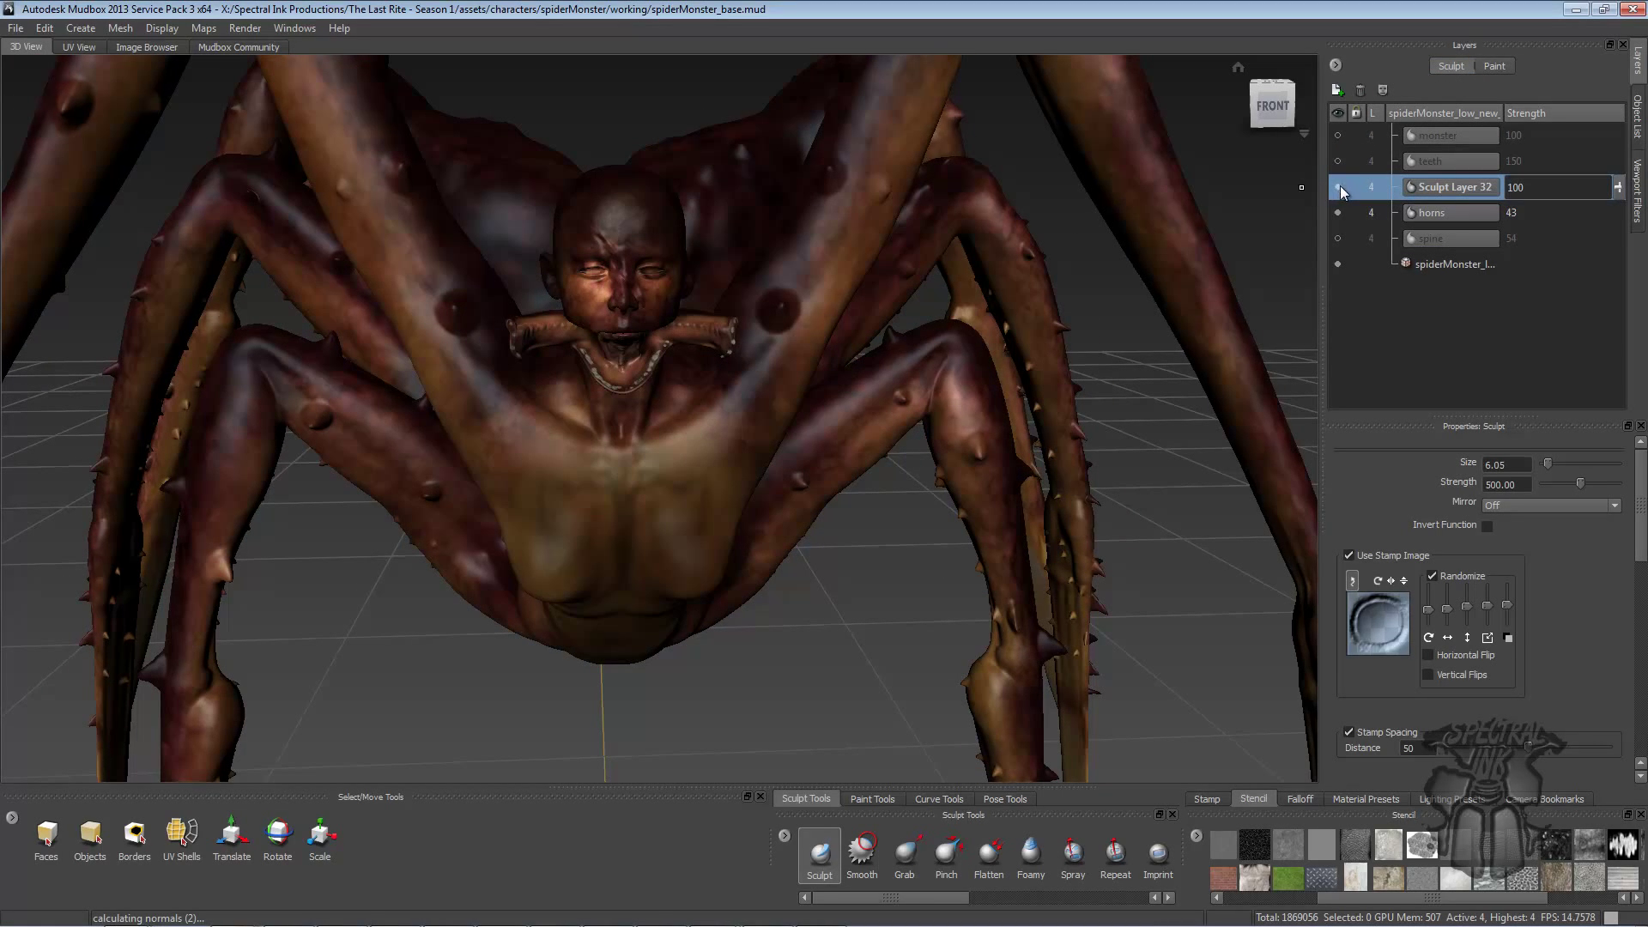
{"action": "left_click", "coordinate": [1337, 210]}
{"action": "left_click", "coordinate": [1337, 186]}
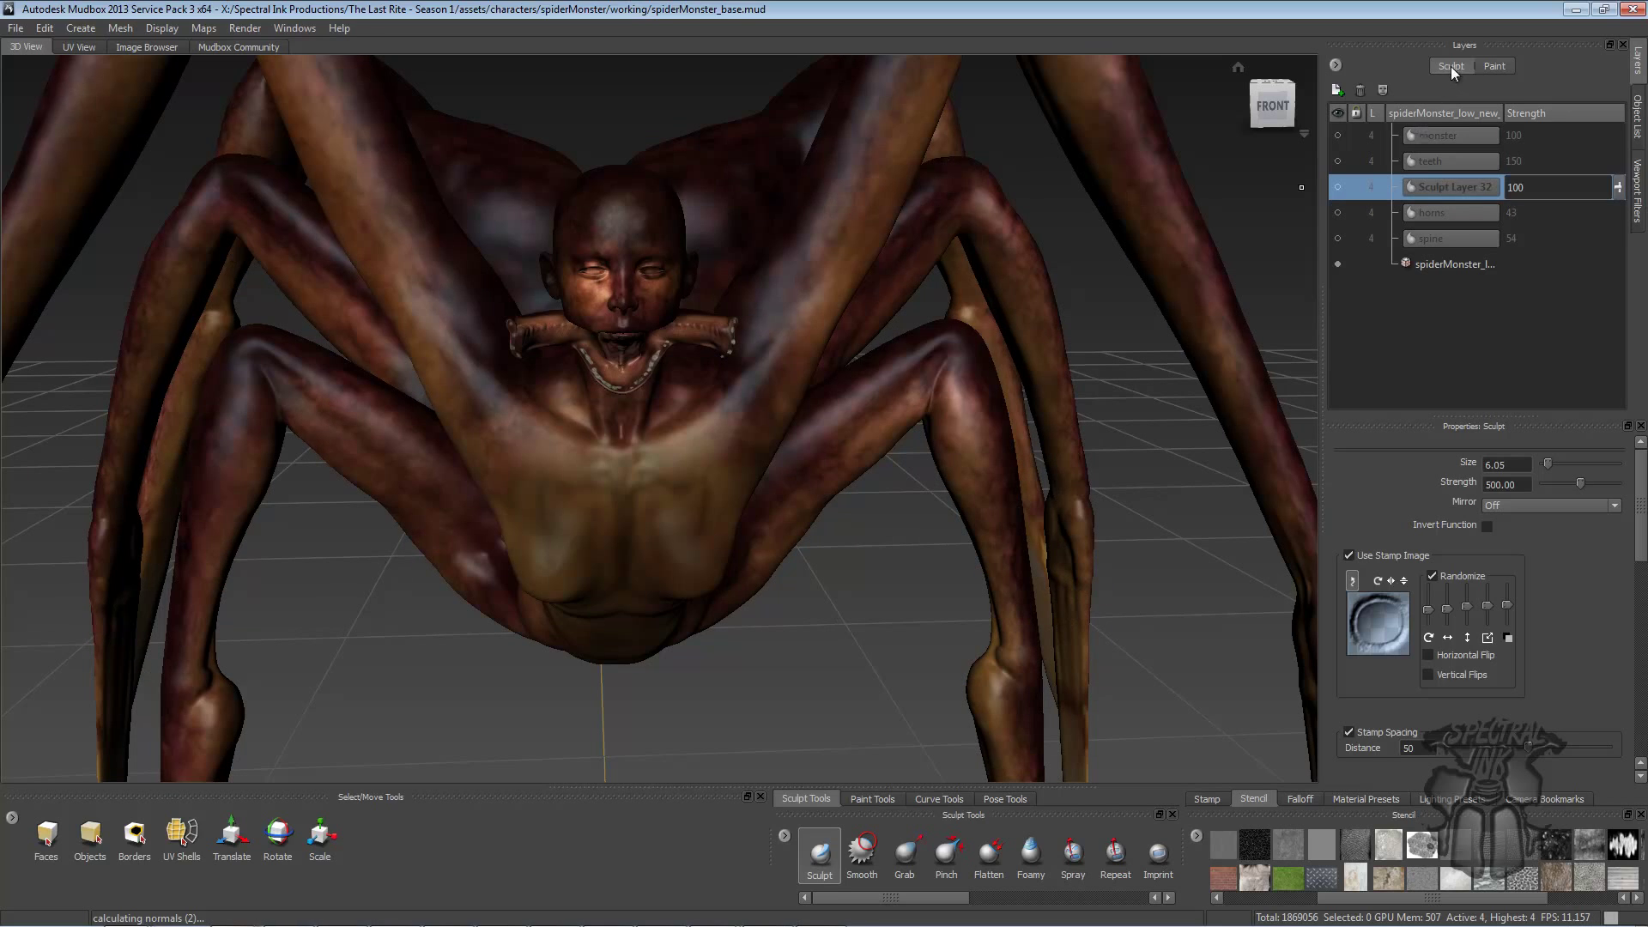
- Hide the MonsterColor paint layer to examine the human colour underneath, and show it again
{"action": "left_click", "coordinate": [1495, 66]}
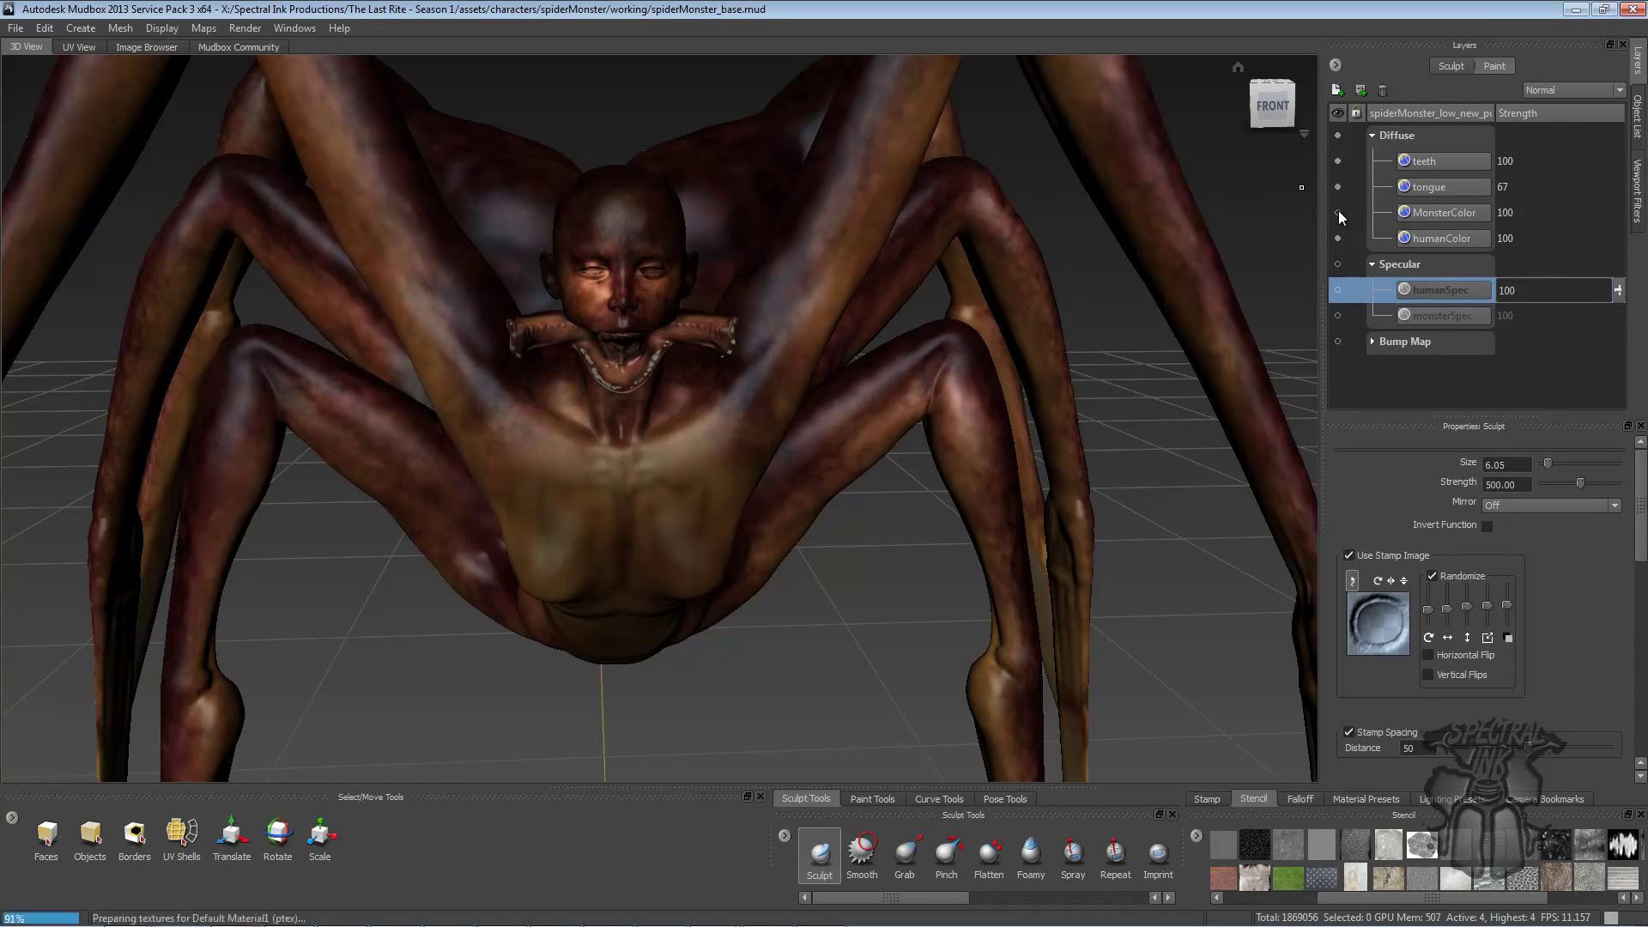
{"action": "left_click", "coordinate": [1337, 212]}
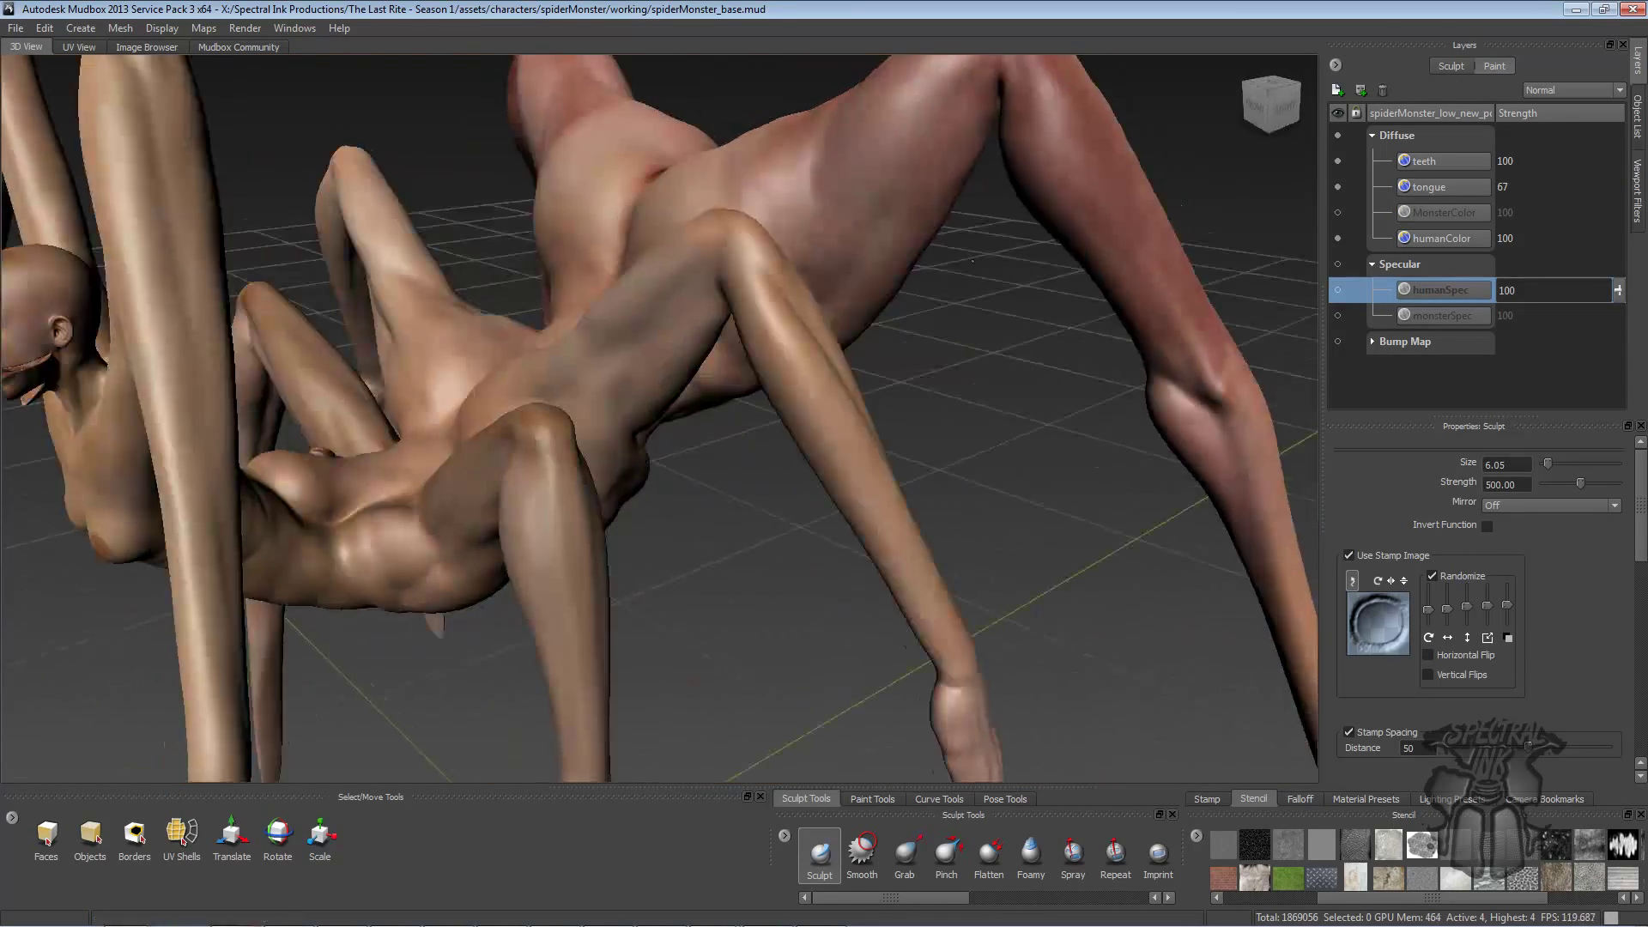
{"action": "left_click_drag", "start_coordinate": [973, 260], "coordinate": [949, 321], "text": "alt"}
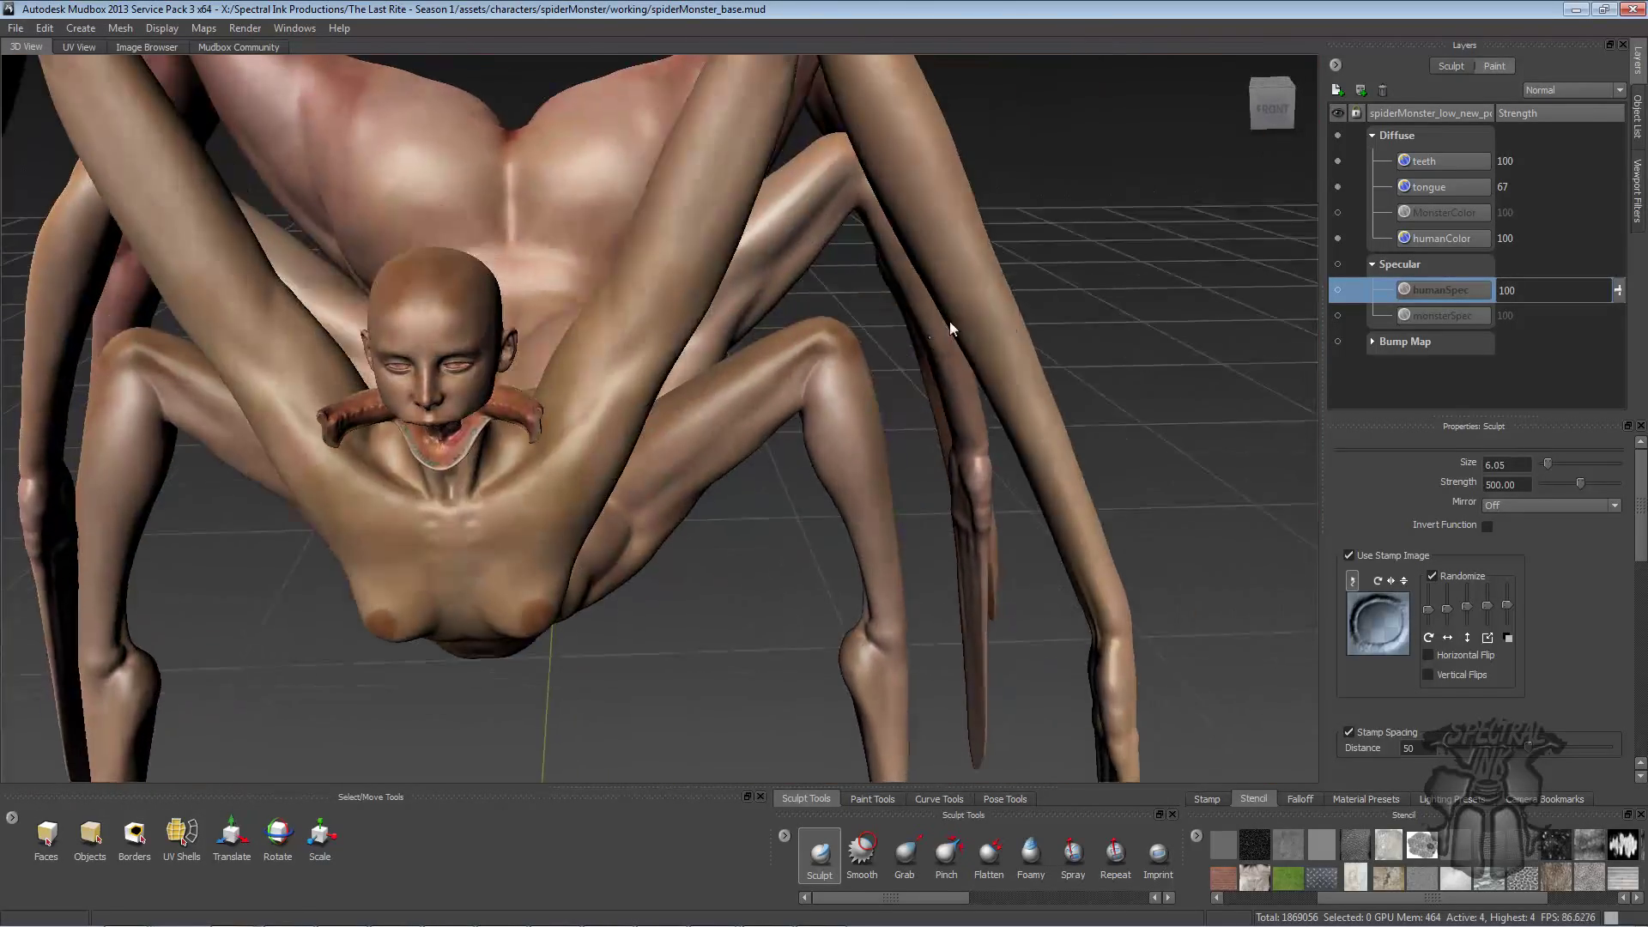
{"action": "left_click", "coordinate": [1337, 212]}
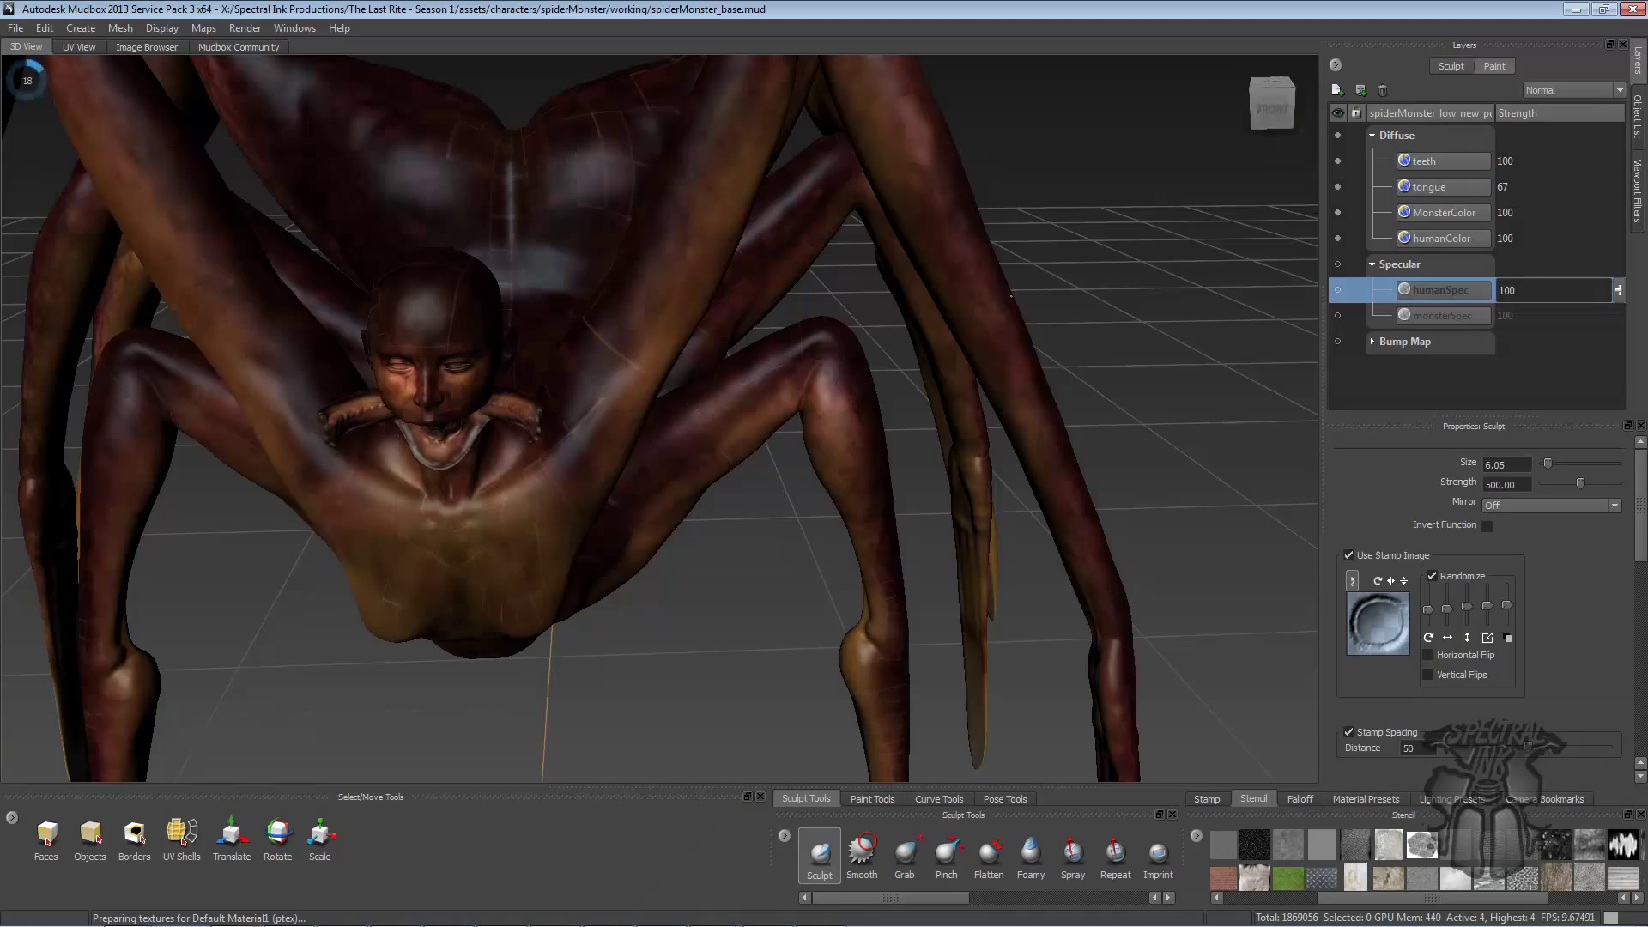
{"action": "mouse_move", "coordinate": [1270, 219]}
{"action": "left_mouse_down", "text": "alt"}
{"action": "mouse_move", "coordinate": [944, 267]}
{"action": "mouse_move", "coordinate": [1036, 263]}
{"action": "mouse_move", "coordinate": [1090, 287]}
{"action": "left_mouse_up", "text": "alt"}
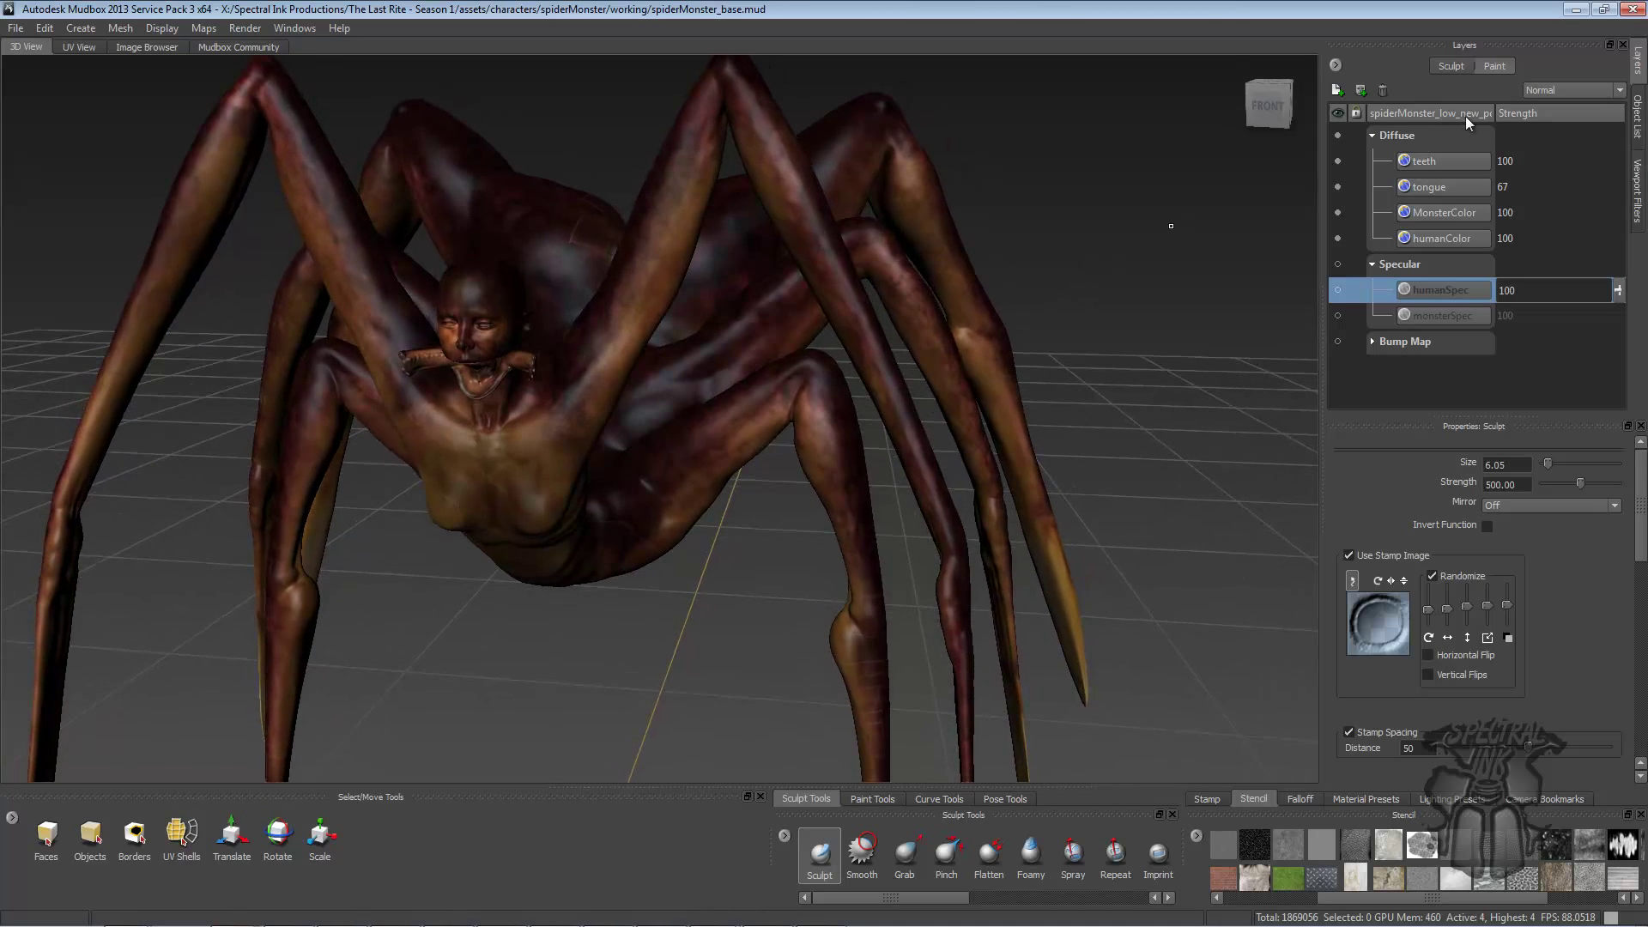
- Make the monster and Sculpt Layer 32 sculpt layers visible again
{"action": "left_click", "coordinate": [1451, 66]}
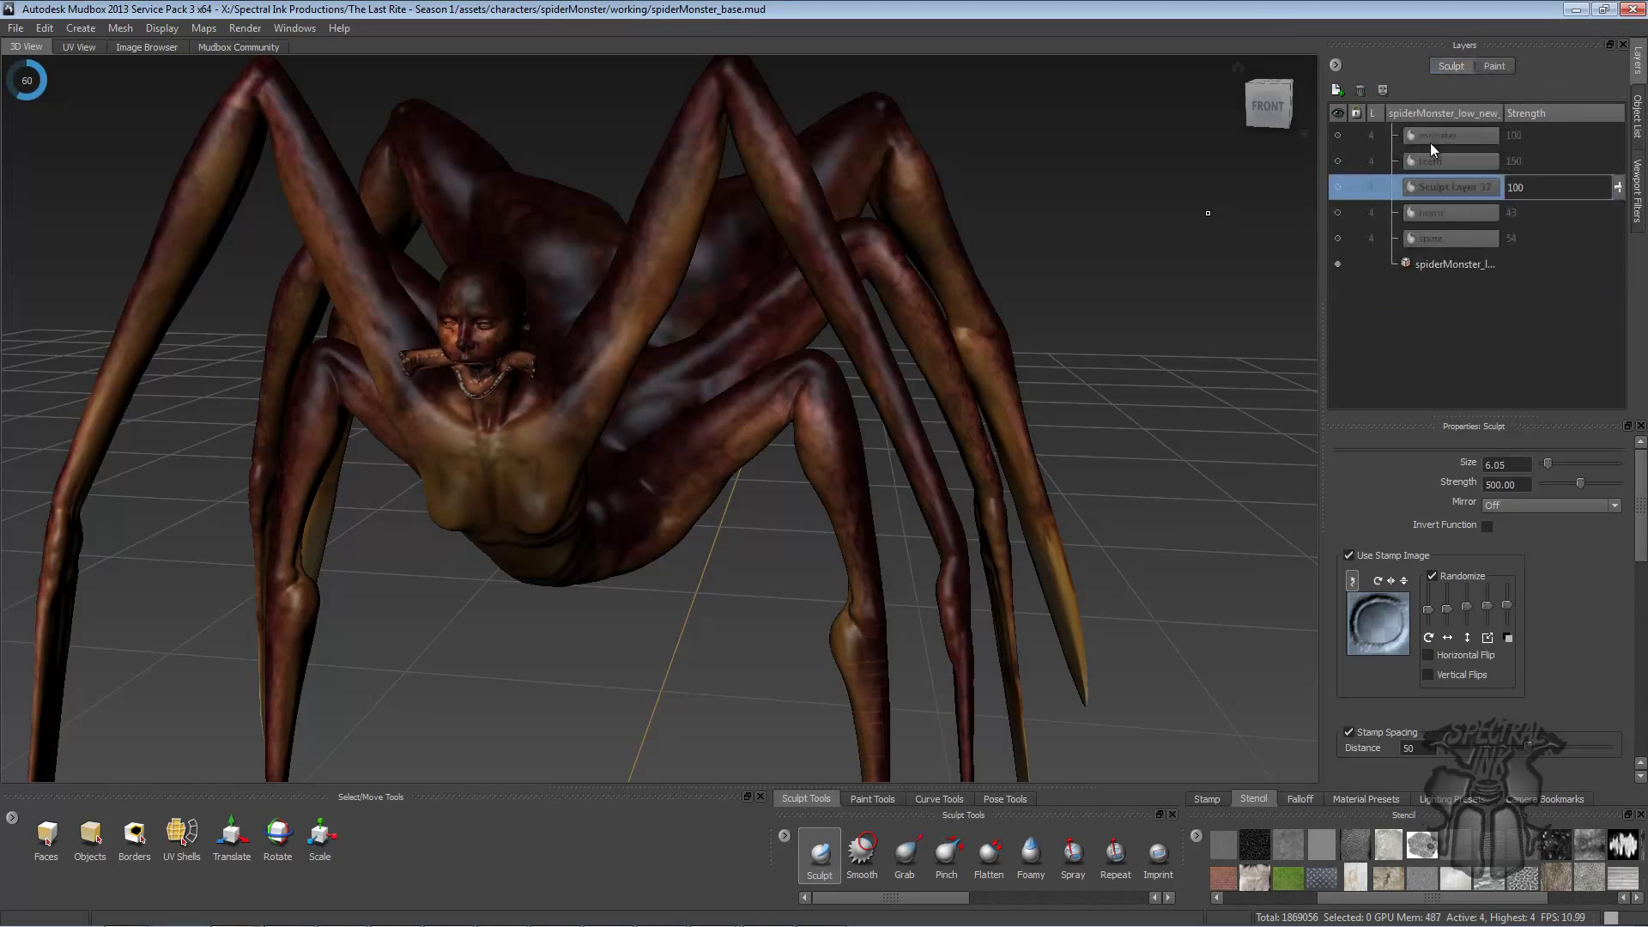
{"action": "left_click", "coordinate": [1337, 134]}
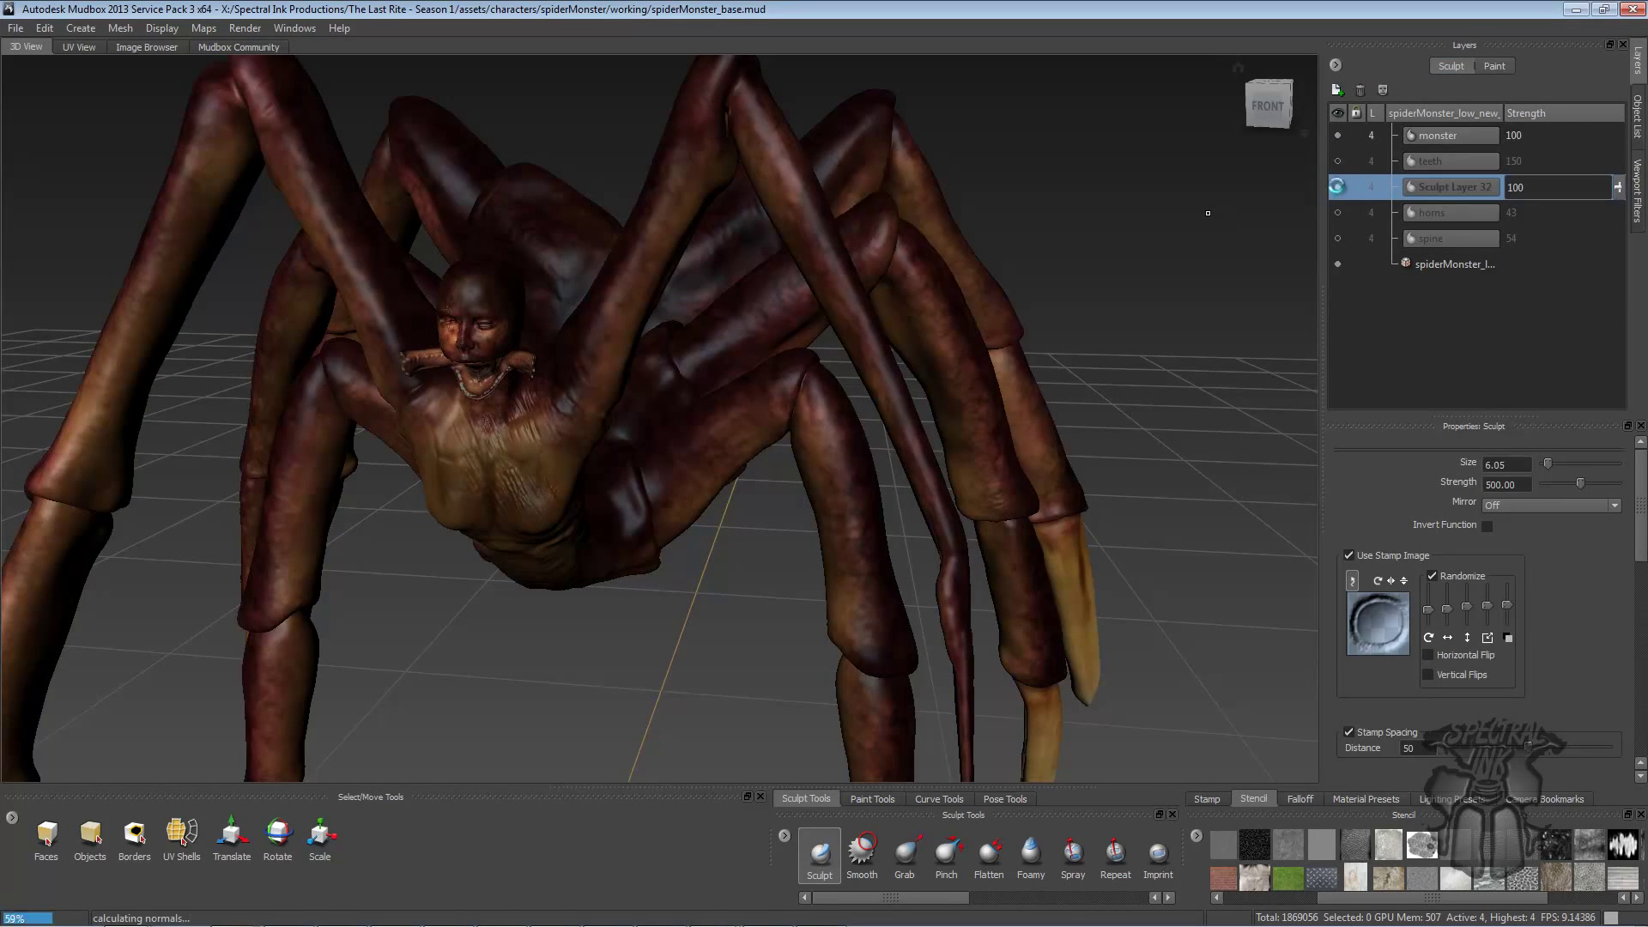
{"action": "left_click", "coordinate": [1335, 188]}
{"action": "mouse_move", "coordinate": [1179, 270]}
{"action": "left_mouse_down", "text": "alt"}
{"action": "mouse_move", "coordinate": [1101, 244]}
{"action": "mouse_move", "coordinate": [1212, 211]}
{"action": "left_mouse_up", "text": "alt"}
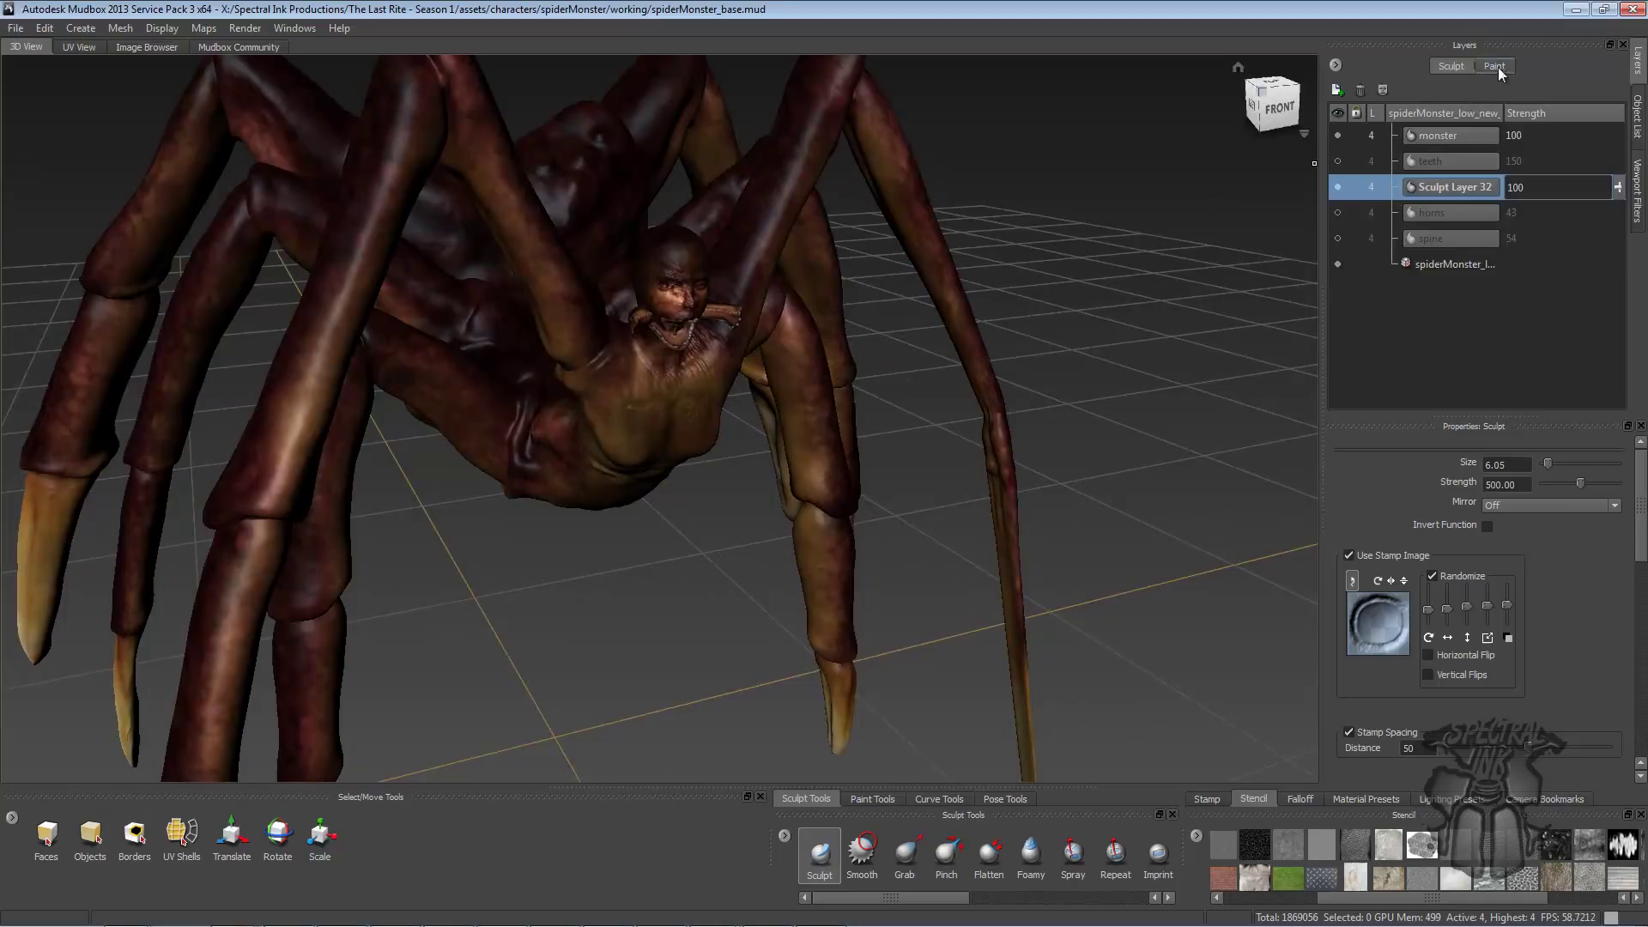
- Add a layer mask to the MonsterColor paint layer and activate the Paint Brush
{"action": "left_click", "coordinate": [1494, 67]}
{"action": "left_click", "coordinate": [1444, 216]}
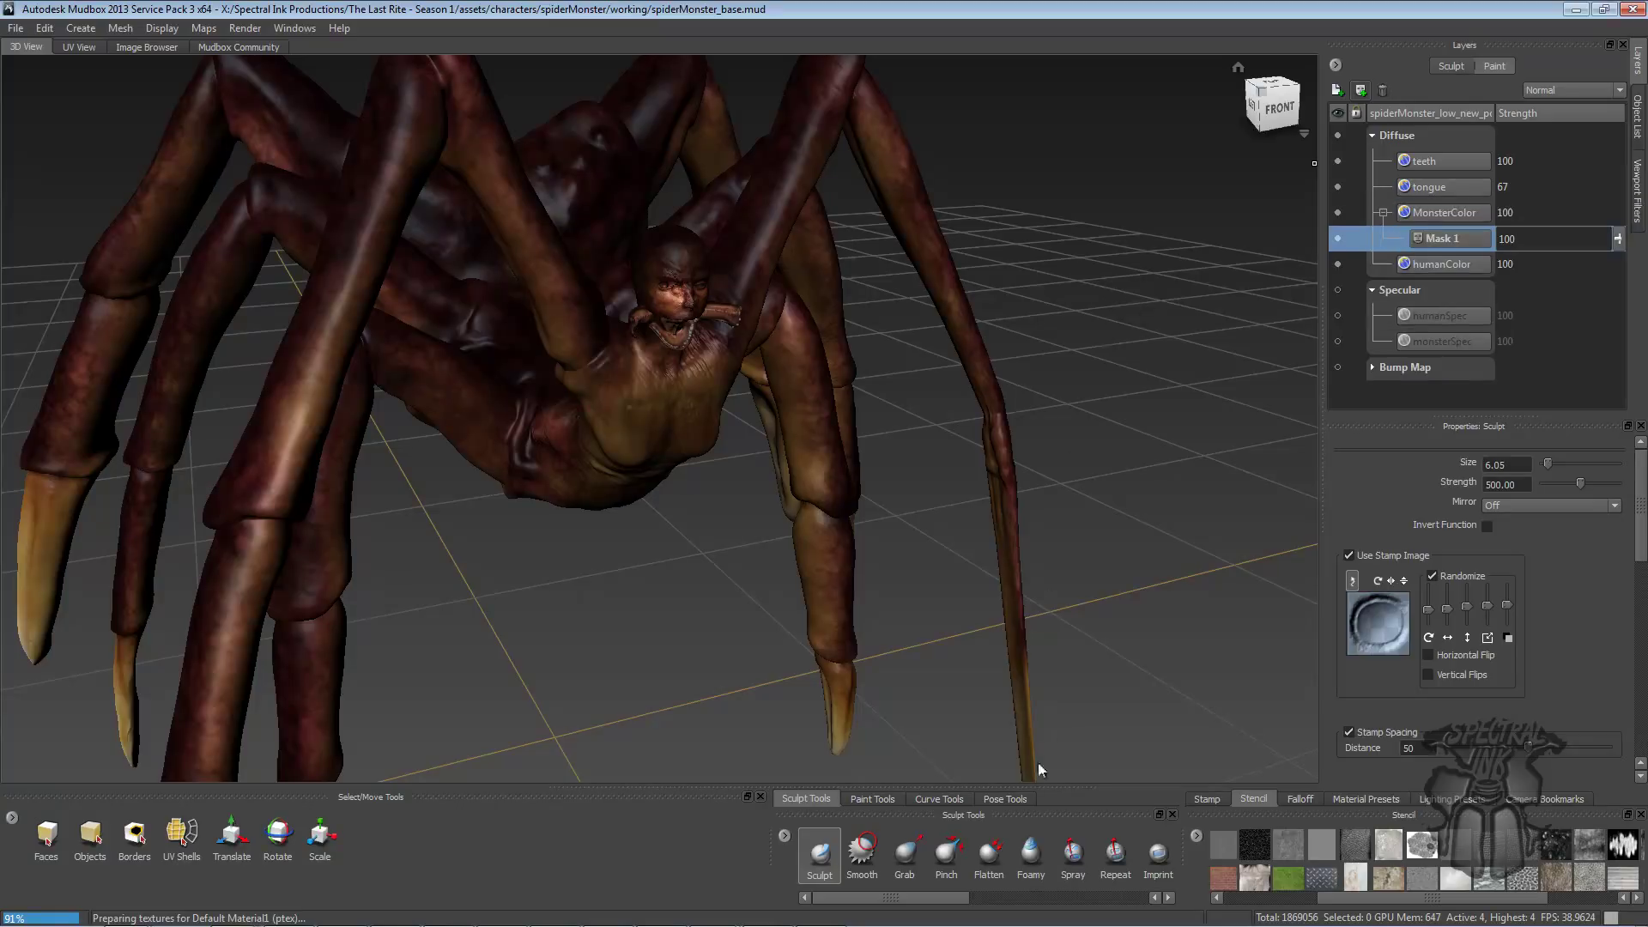
{"action": "left_click", "coordinate": [880, 798]}
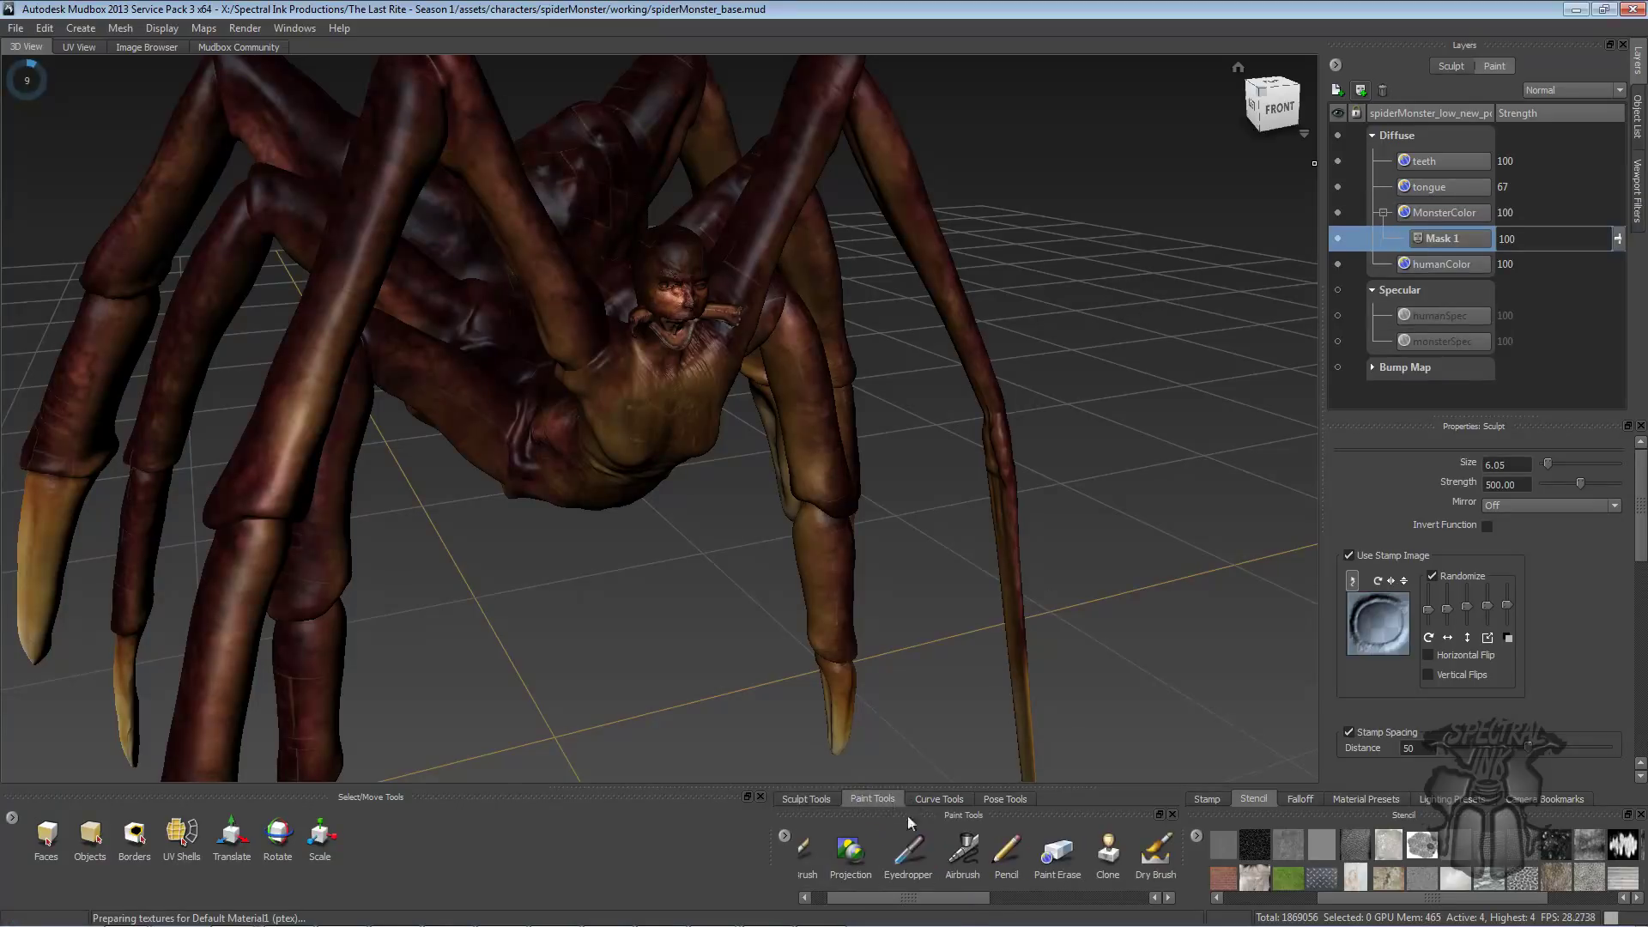
{"action": "mouse_move", "coordinate": [968, 899]}
{"action": "left_mouse_down"}
{"action": "mouse_move", "coordinate": [1105, 899]}
{"action": "mouse_move", "coordinate": [921, 898]}
{"action": "left_mouse_up"}
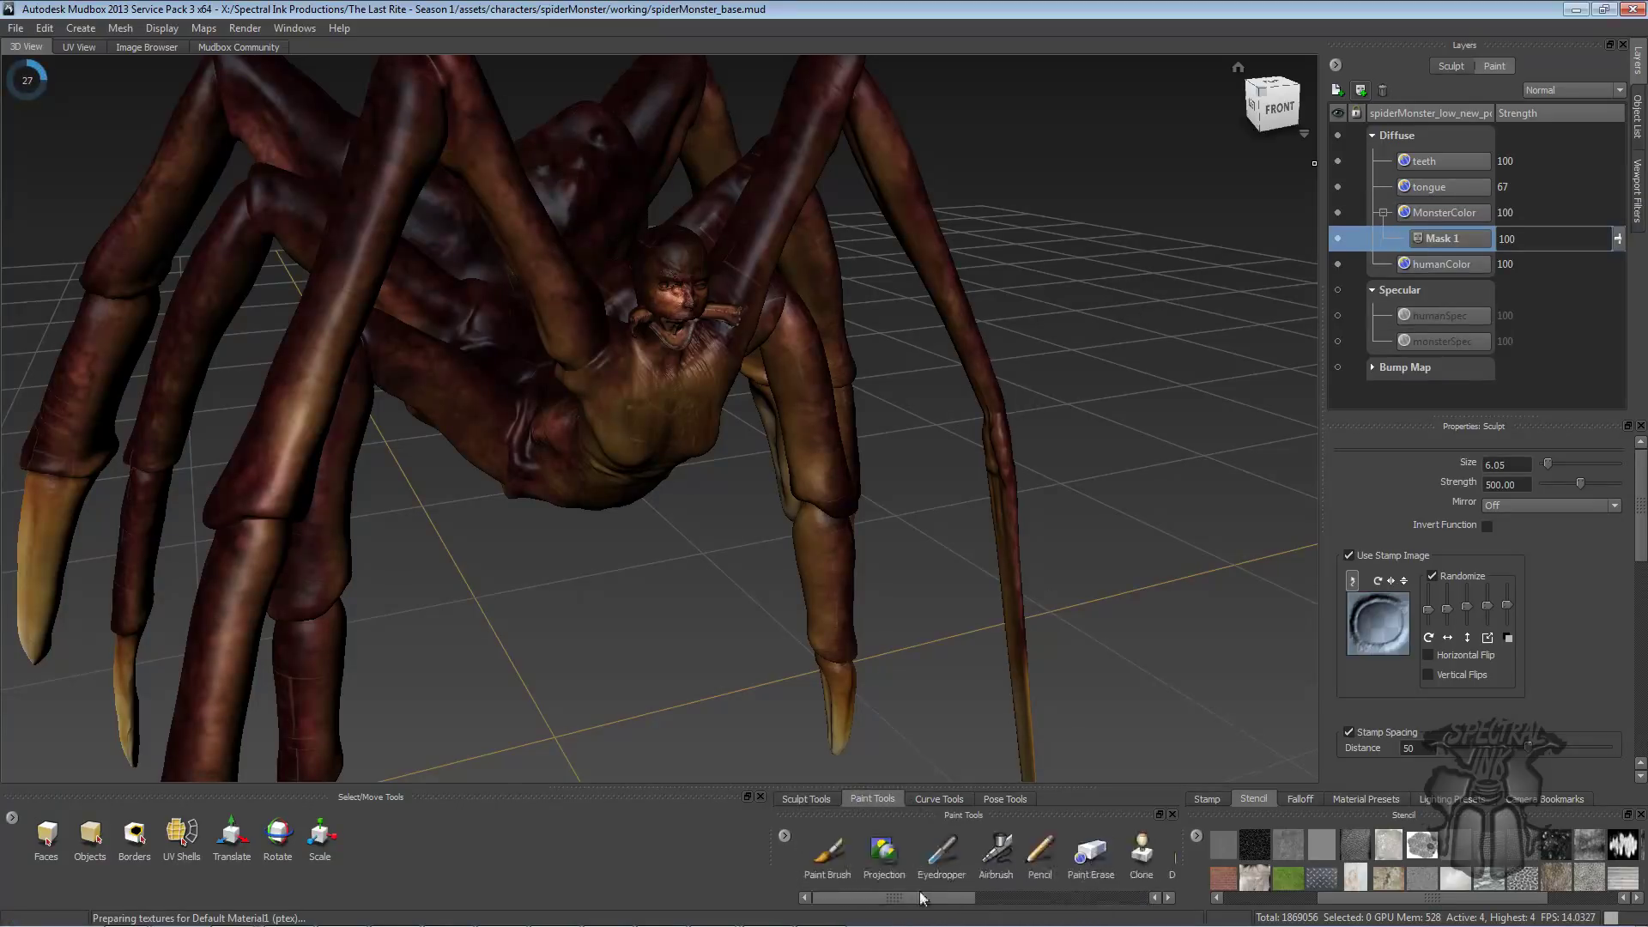
{"action": "left_click", "coordinate": [847, 861]}
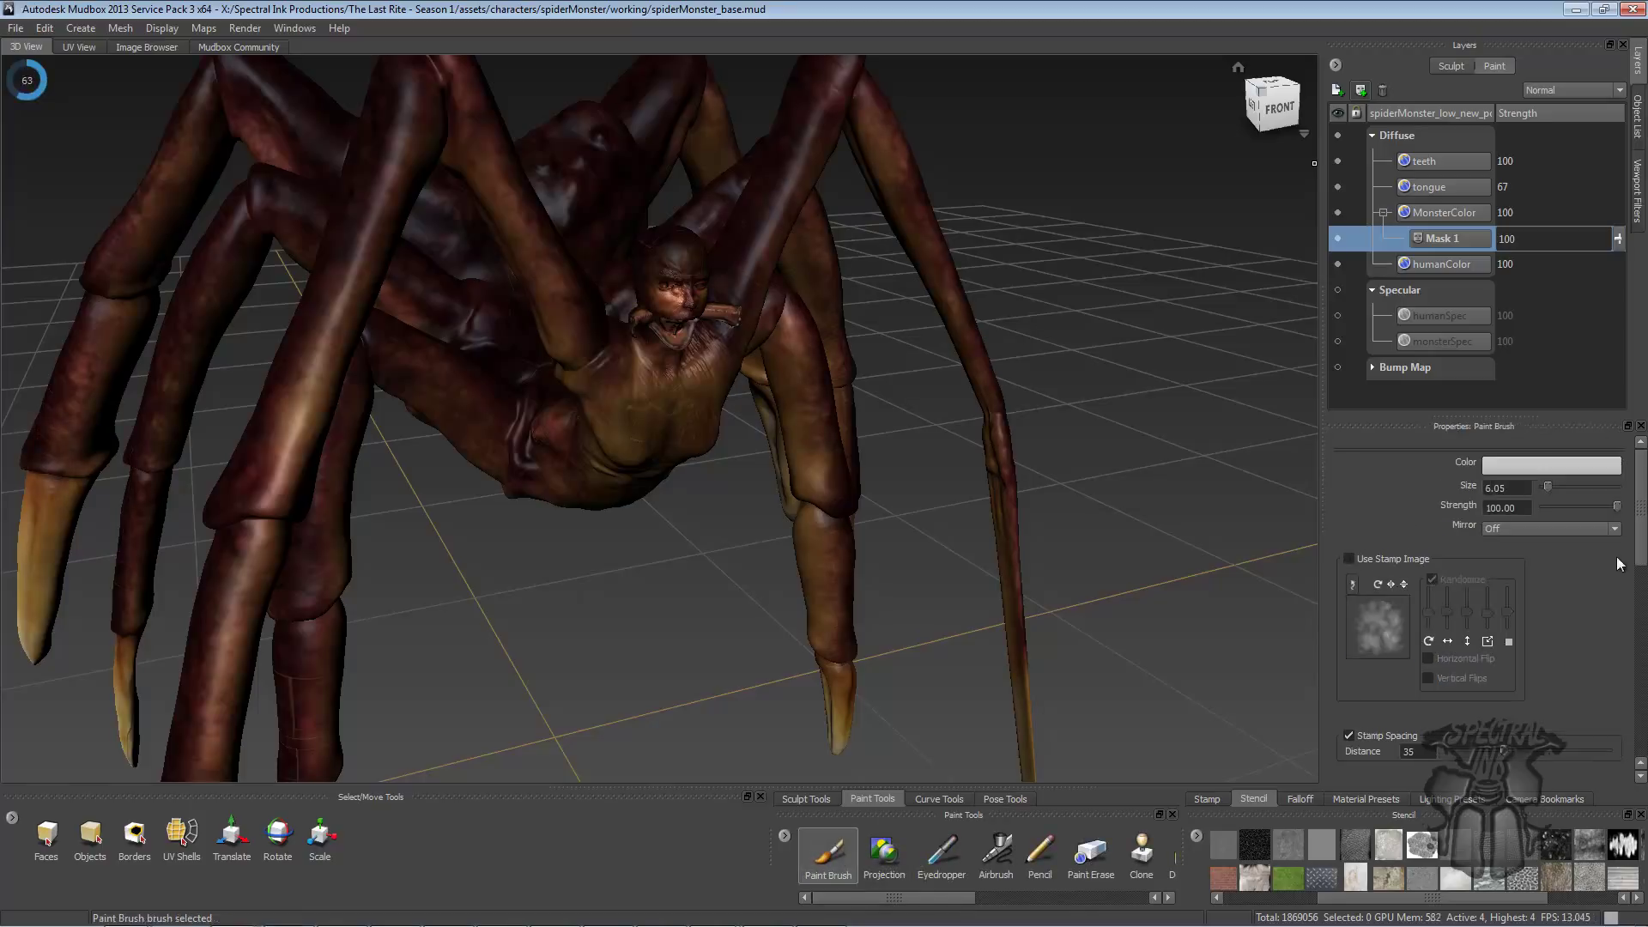
- Set the Paint Brush colour to black and paint the MonsterColor mask down the smooth front leg to reveal the human colour
{"action": "left_click", "coordinate": [1598, 467]}
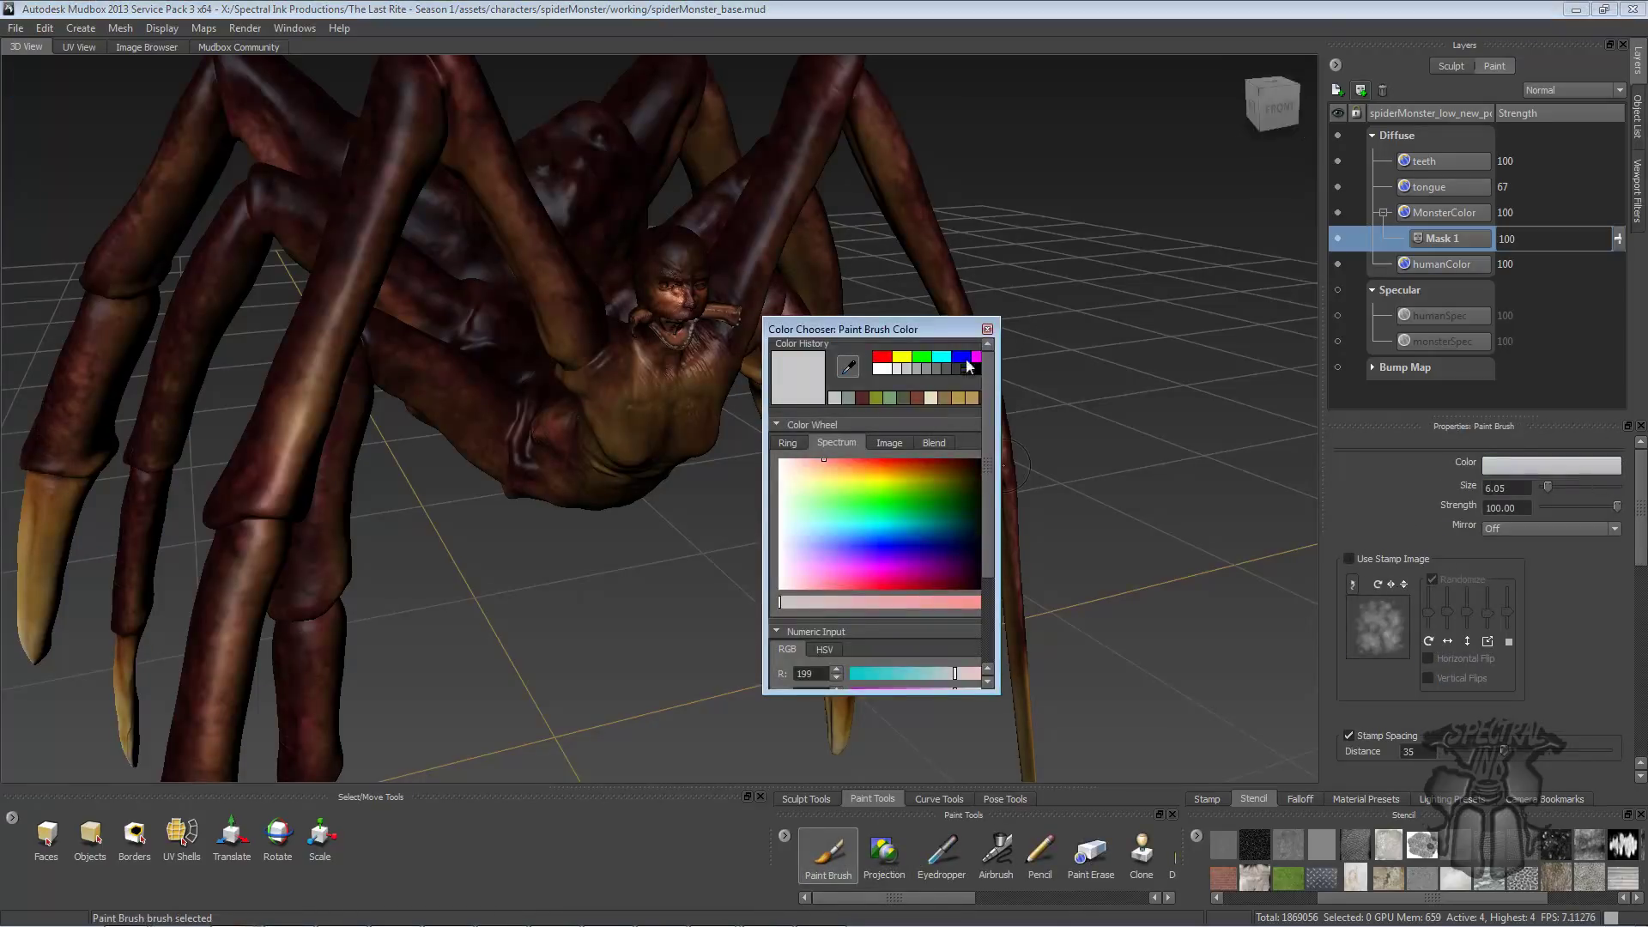
{"action": "left_click", "coordinate": [977, 369]}
{"action": "left_click", "coordinate": [987, 329]}
{"action": "mouse_move", "coordinate": [987, 329]}
{"action": "left_mouse_down", "text": "alt"}
{"action": "mouse_move", "coordinate": [973, 348]}
{"action": "mouse_move", "coordinate": [1020, 515]}
{"action": "mouse_move", "coordinate": [897, 120]}
{"action": "mouse_move", "coordinate": [939, 245]}
{"action": "left_mouse_up", "text": "alt"}
{"action": "left_click_drag", "start_coordinate": [1025, 504], "coordinate": [1010, 534]}
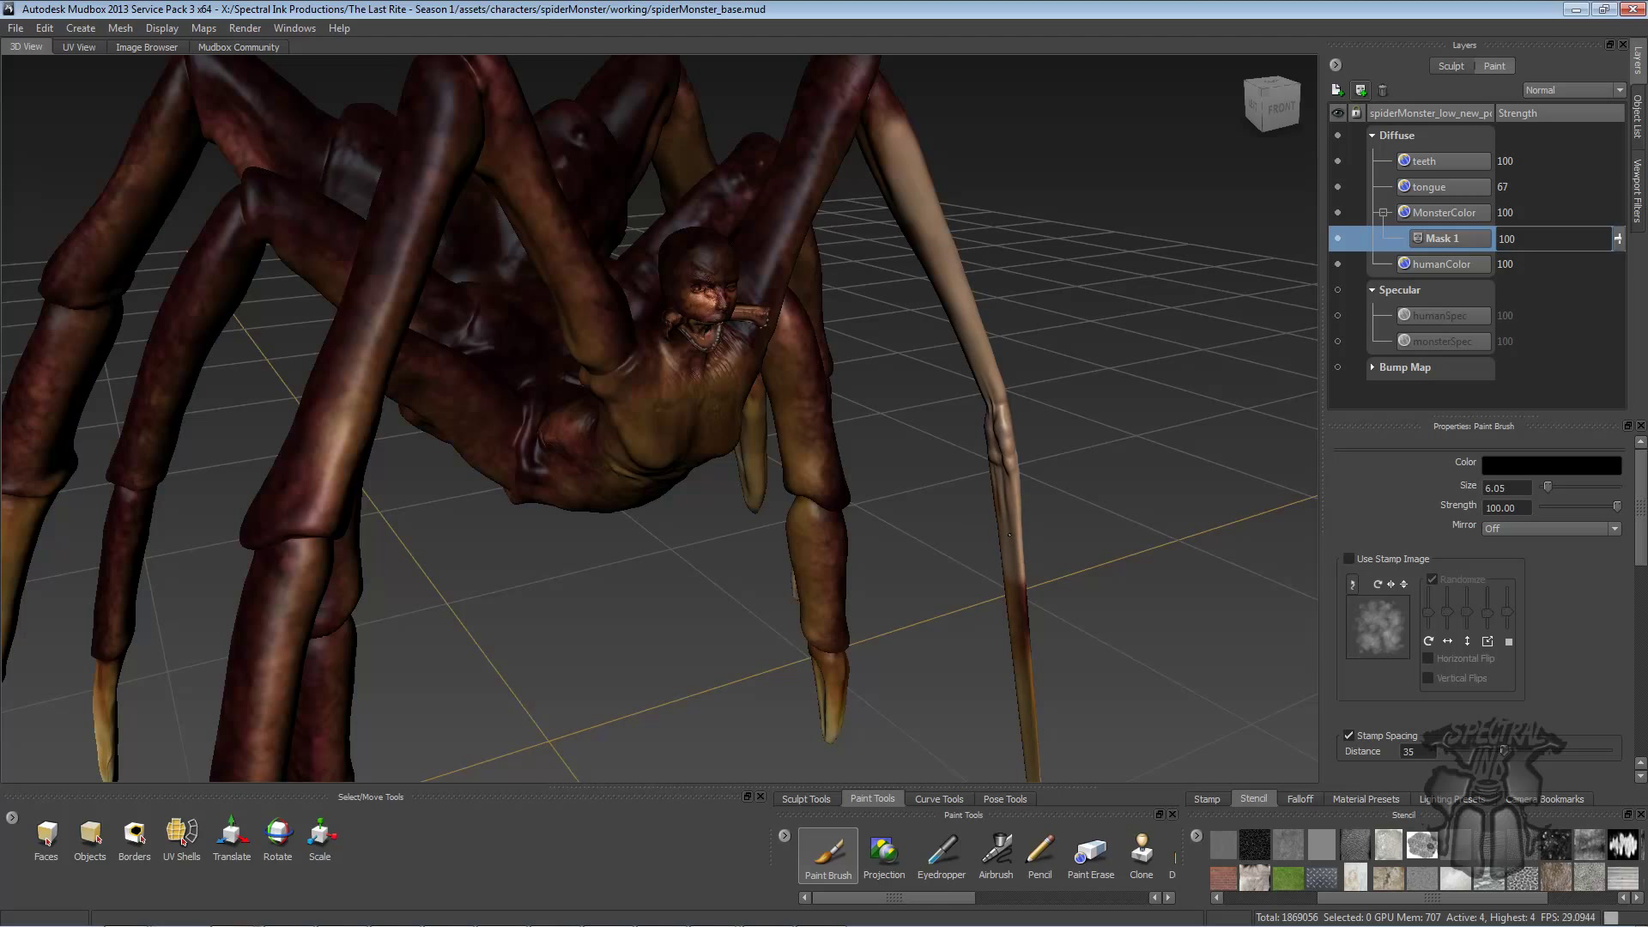
{"action": "left_click_drag", "start_coordinate": [1018, 602], "coordinate": [1023, 694]}
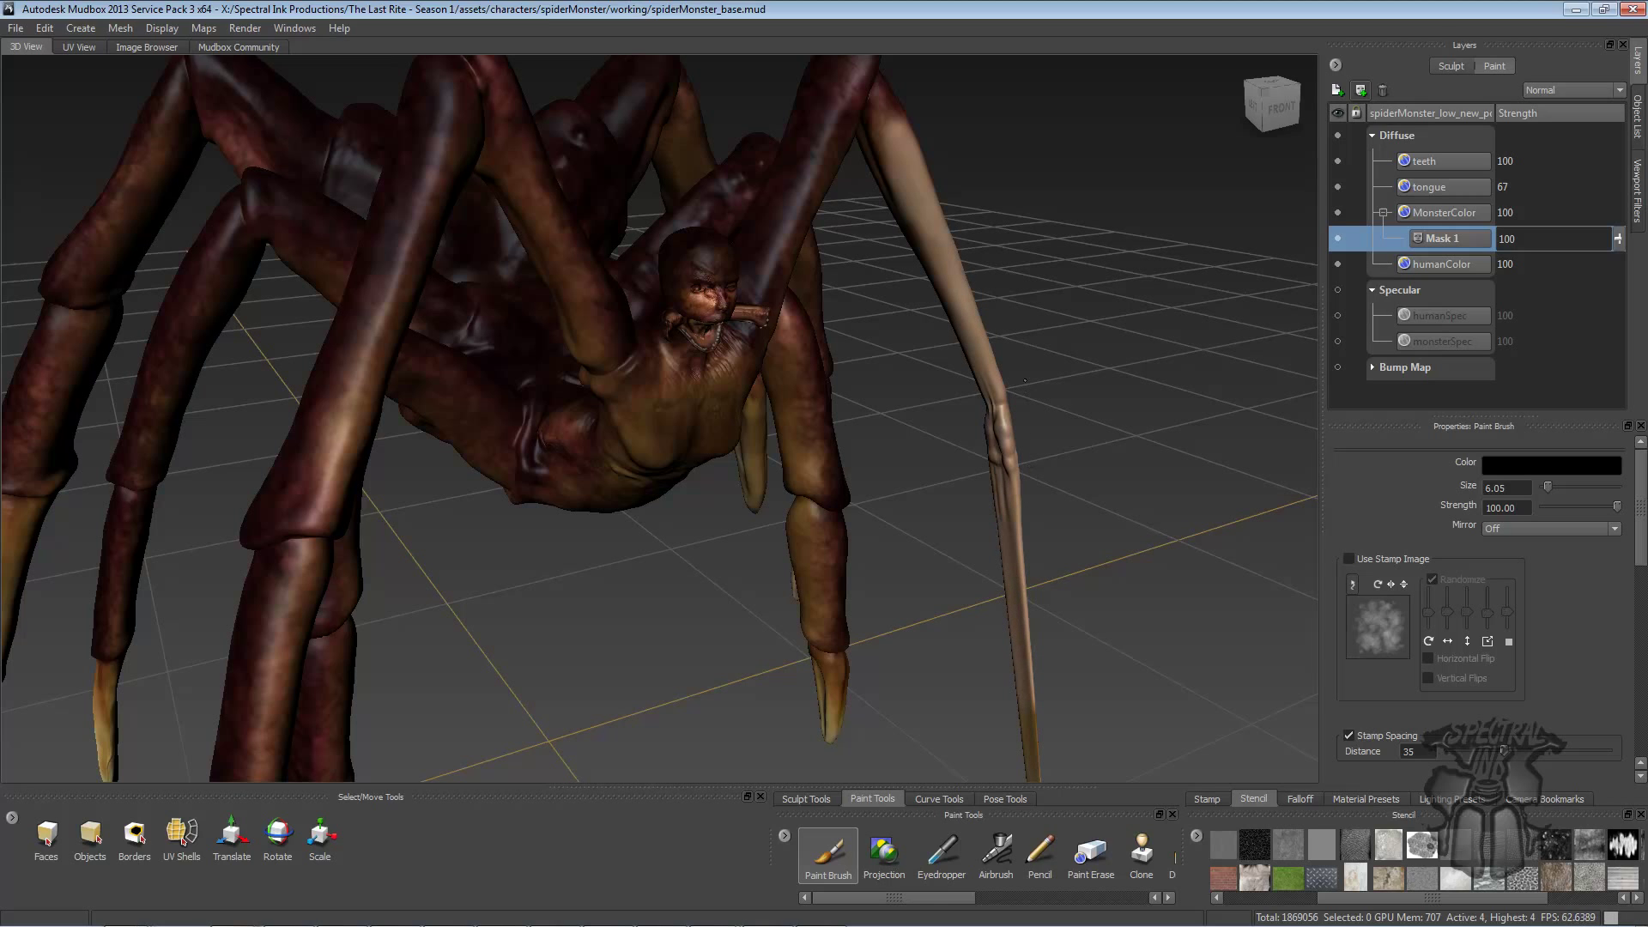
- Enlarge the Paint Brush to 12.12 and paint black into the MonsterColor mask over the remaining dark areas on the back of the front leg
{"action": "mouse_move", "coordinate": [1100, 380]}
{"action": "left_mouse_down", "text": "alt"}
{"action": "mouse_move", "coordinate": [613, 258]}
{"action": "mouse_move", "coordinate": [553, 370]}
{"action": "mouse_move", "coordinate": [592, 318]}
{"action": "mouse_move", "coordinate": [528, 528]}
{"action": "left_mouse_up", "text": "alt"}
{"action": "key", "text": "b"}
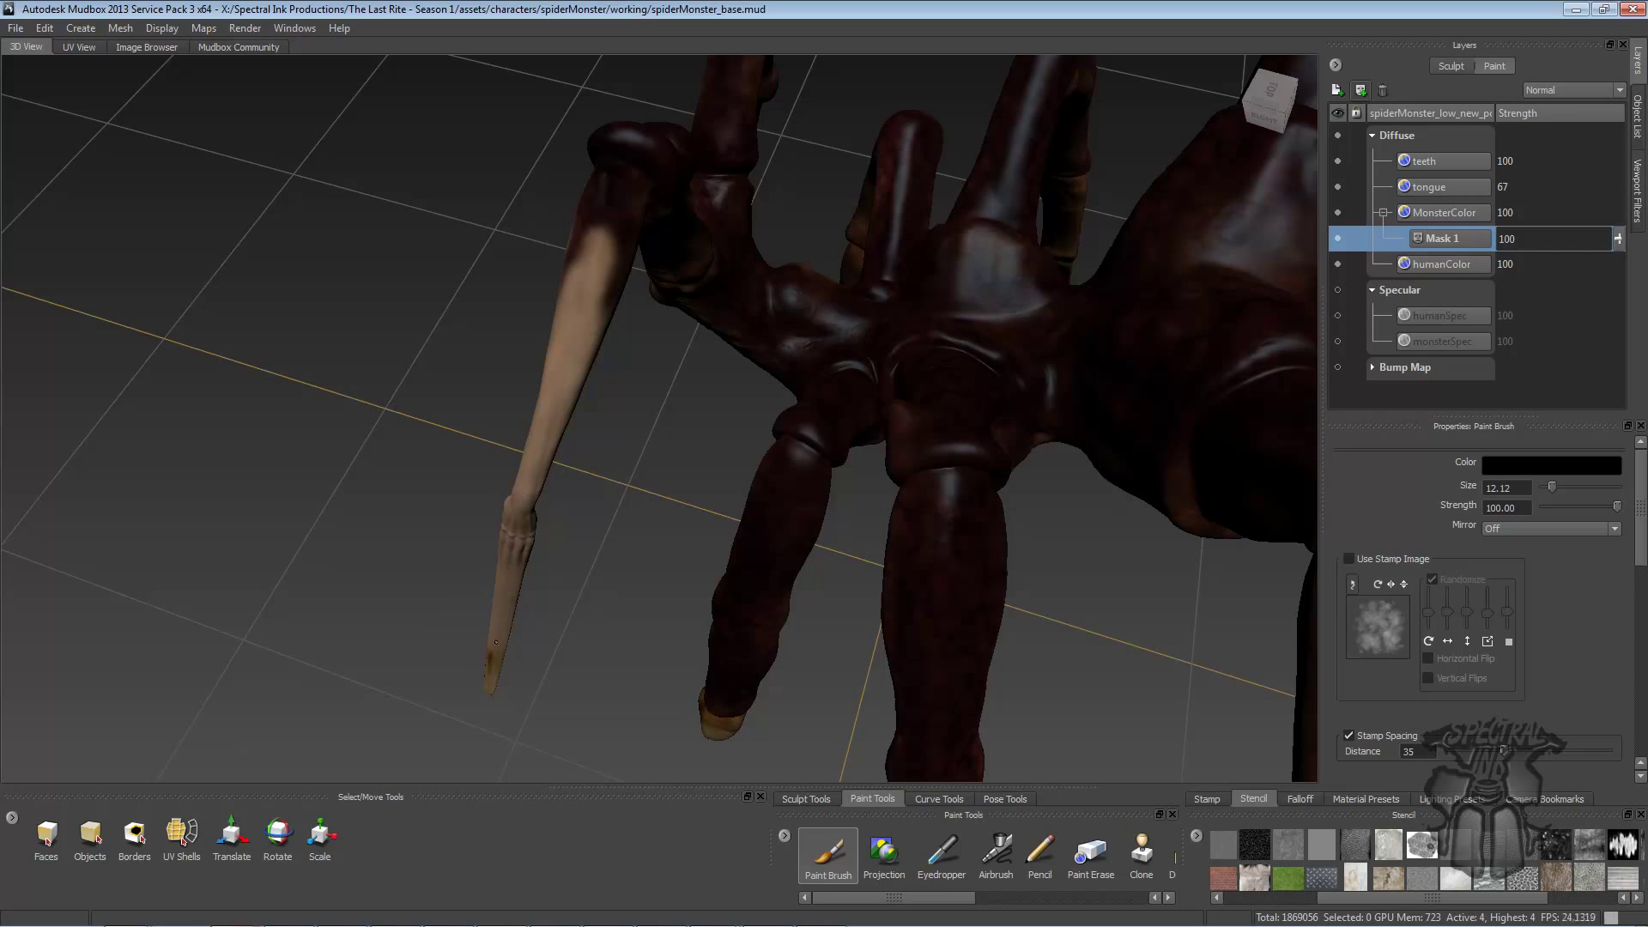
{"action": "left_click_drag", "start_coordinate": [562, 404], "coordinate": [611, 215]}
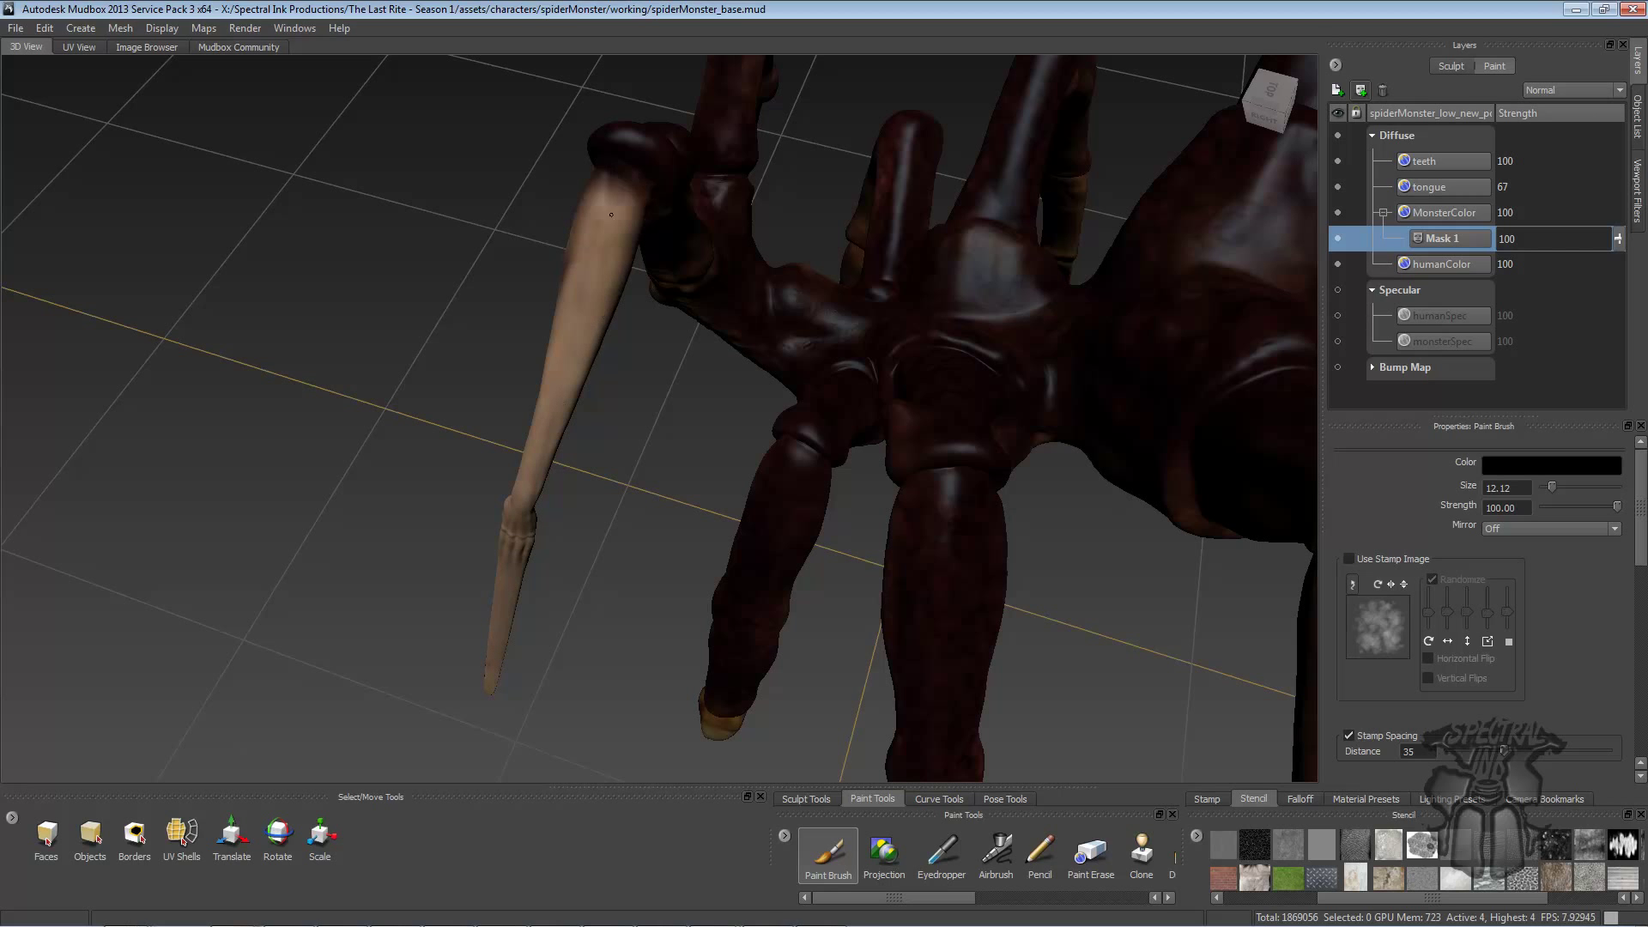
{"action": "left_click_drag", "start_coordinate": [582, 278], "coordinate": [1009, 352], "text": "alt"}
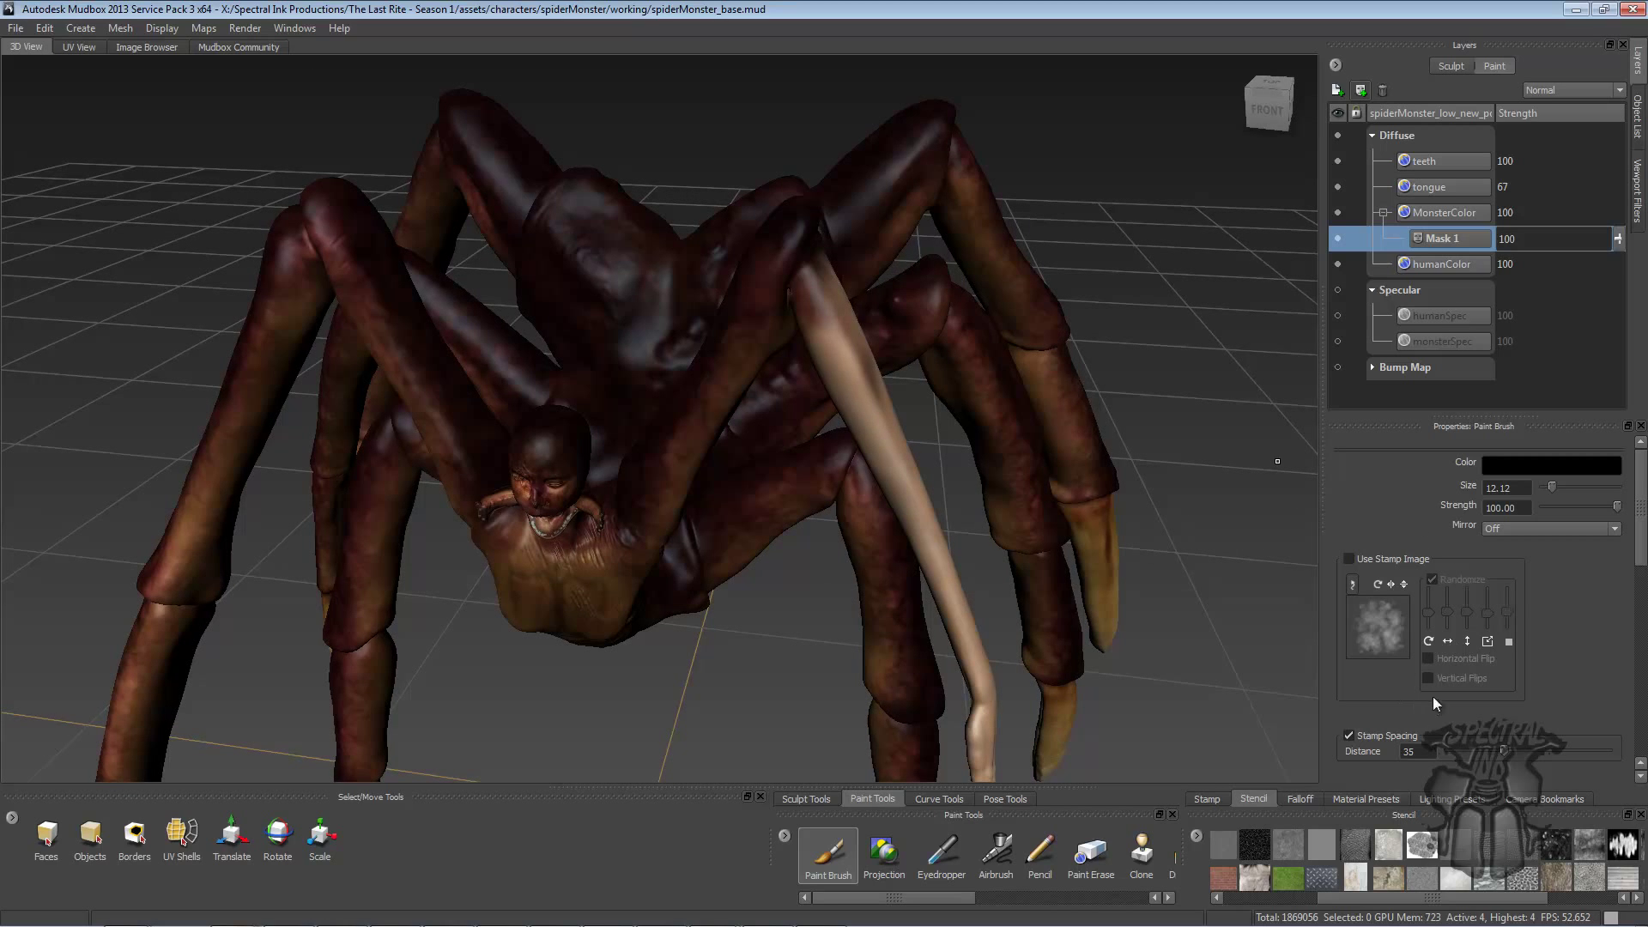
- Enable the stamp image for the Paint Brush and choose the dense white mottled stamp
{"action": "left_click", "coordinate": [1349, 558]}
{"action": "mouse_move", "coordinate": [704, 395]}
{"action": "left_mouse_down", "text": "alt"}
{"action": "mouse_move", "coordinate": [893, 467]}
{"action": "mouse_move", "coordinate": [767, 424]}
{"action": "mouse_move", "coordinate": [815, 446]}
{"action": "mouse_move", "coordinate": [772, 360]}
{"action": "mouse_move", "coordinate": [795, 382]}
{"action": "left_mouse_up", "text": "alt"}
{"action": "mouse_move", "coordinate": [795, 459]}
{"action": "left_mouse_down"}
{"action": "mouse_move", "coordinate": [961, 453]}
{"action": "mouse_move", "coordinate": [584, 361]}
{"action": "mouse_move", "coordinate": [614, 364]}
{"action": "mouse_move", "coordinate": [584, 408]}
{"action": "left_mouse_up"}
{"action": "left_click_drag", "start_coordinate": [491, 523], "coordinate": [1004, 436], "text": "alt"}
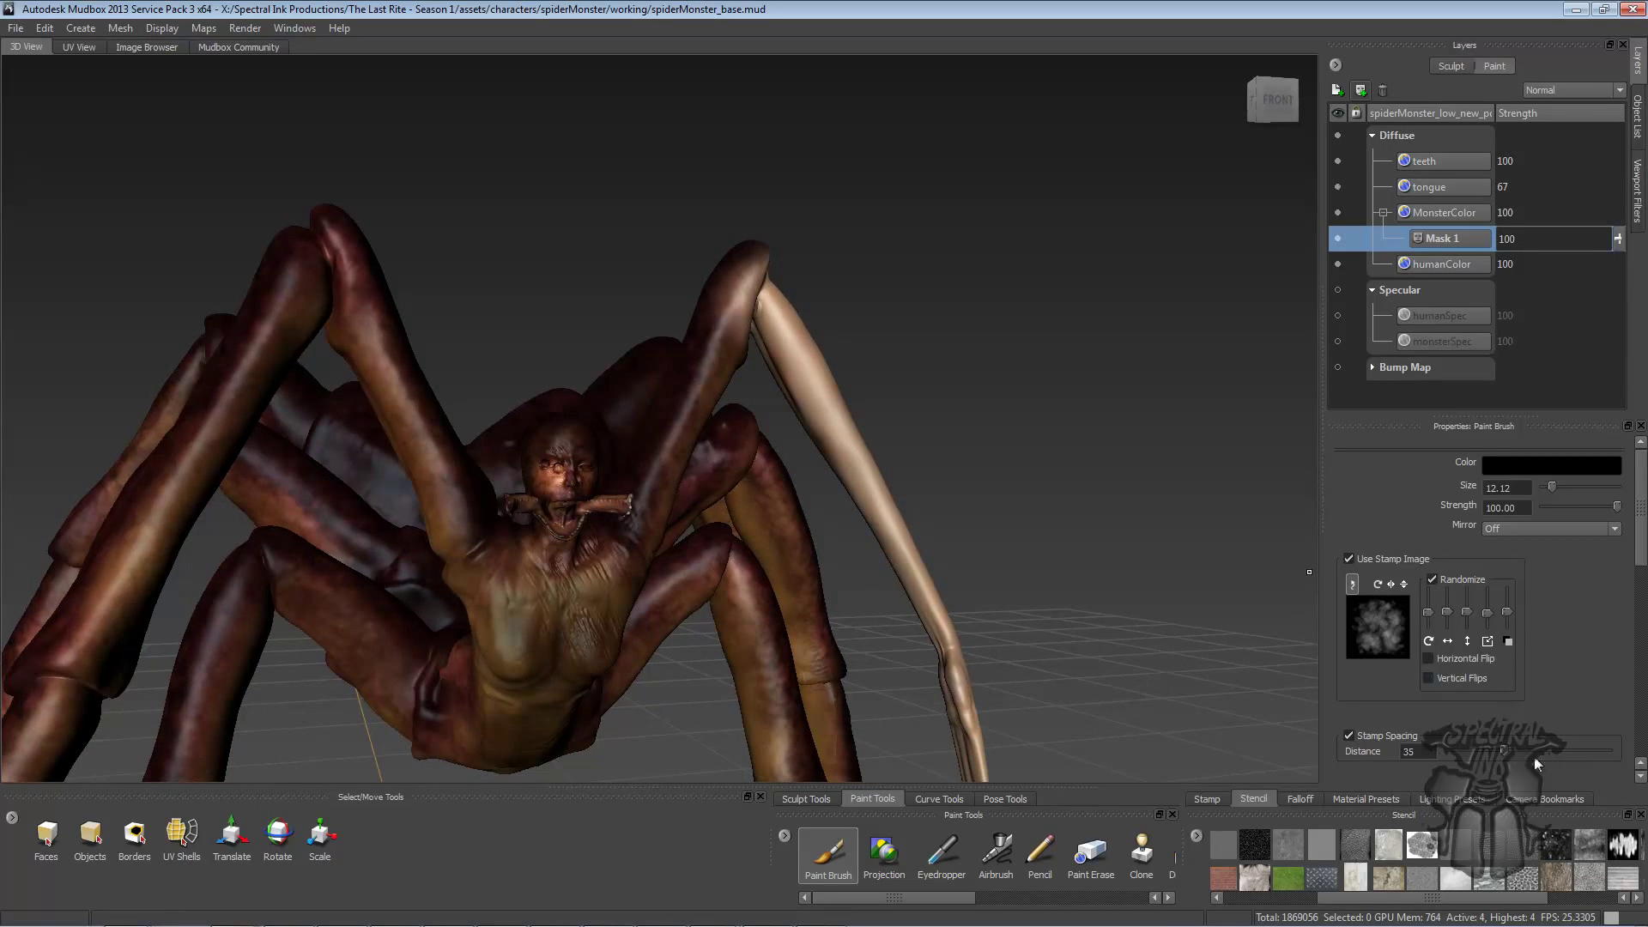
{"action": "left_click", "coordinate": [1205, 800]}
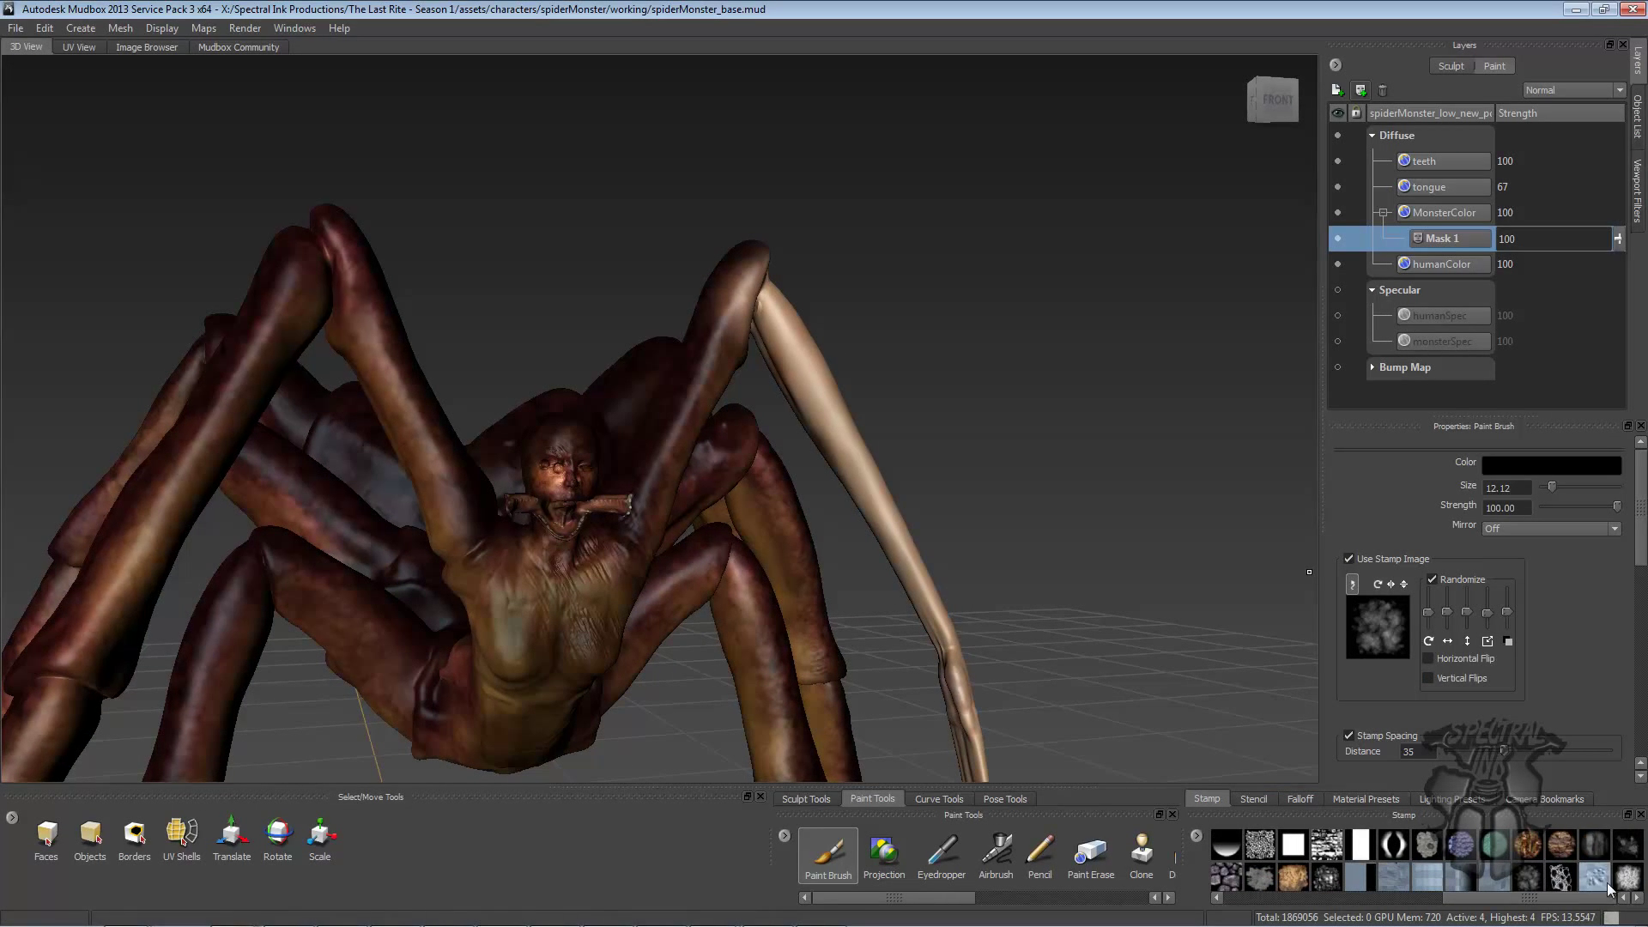
{"action": "left_click", "coordinate": [1627, 877]}
- Set the Paint Brush colour to light grey with a red value of 199
{"action": "left_click", "coordinate": [1562, 466]}
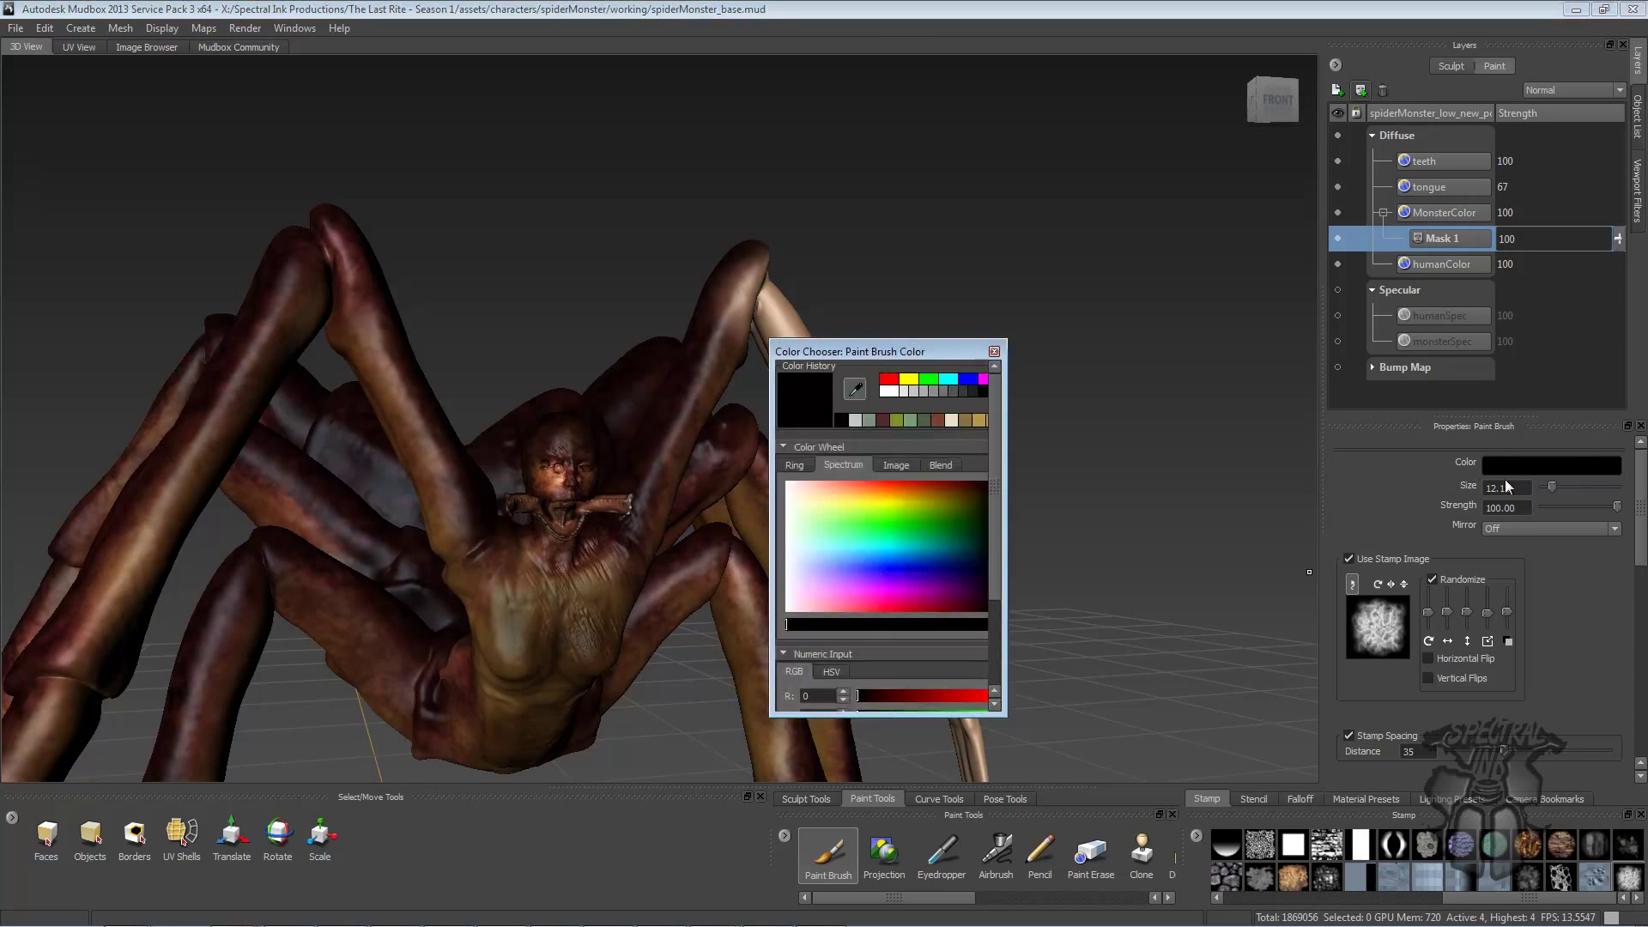
{"action": "left_click", "coordinate": [848, 423]}
{"action": "left_click_drag", "start_coordinate": [1055, 378], "coordinate": [975, 446], "text": "alt"}
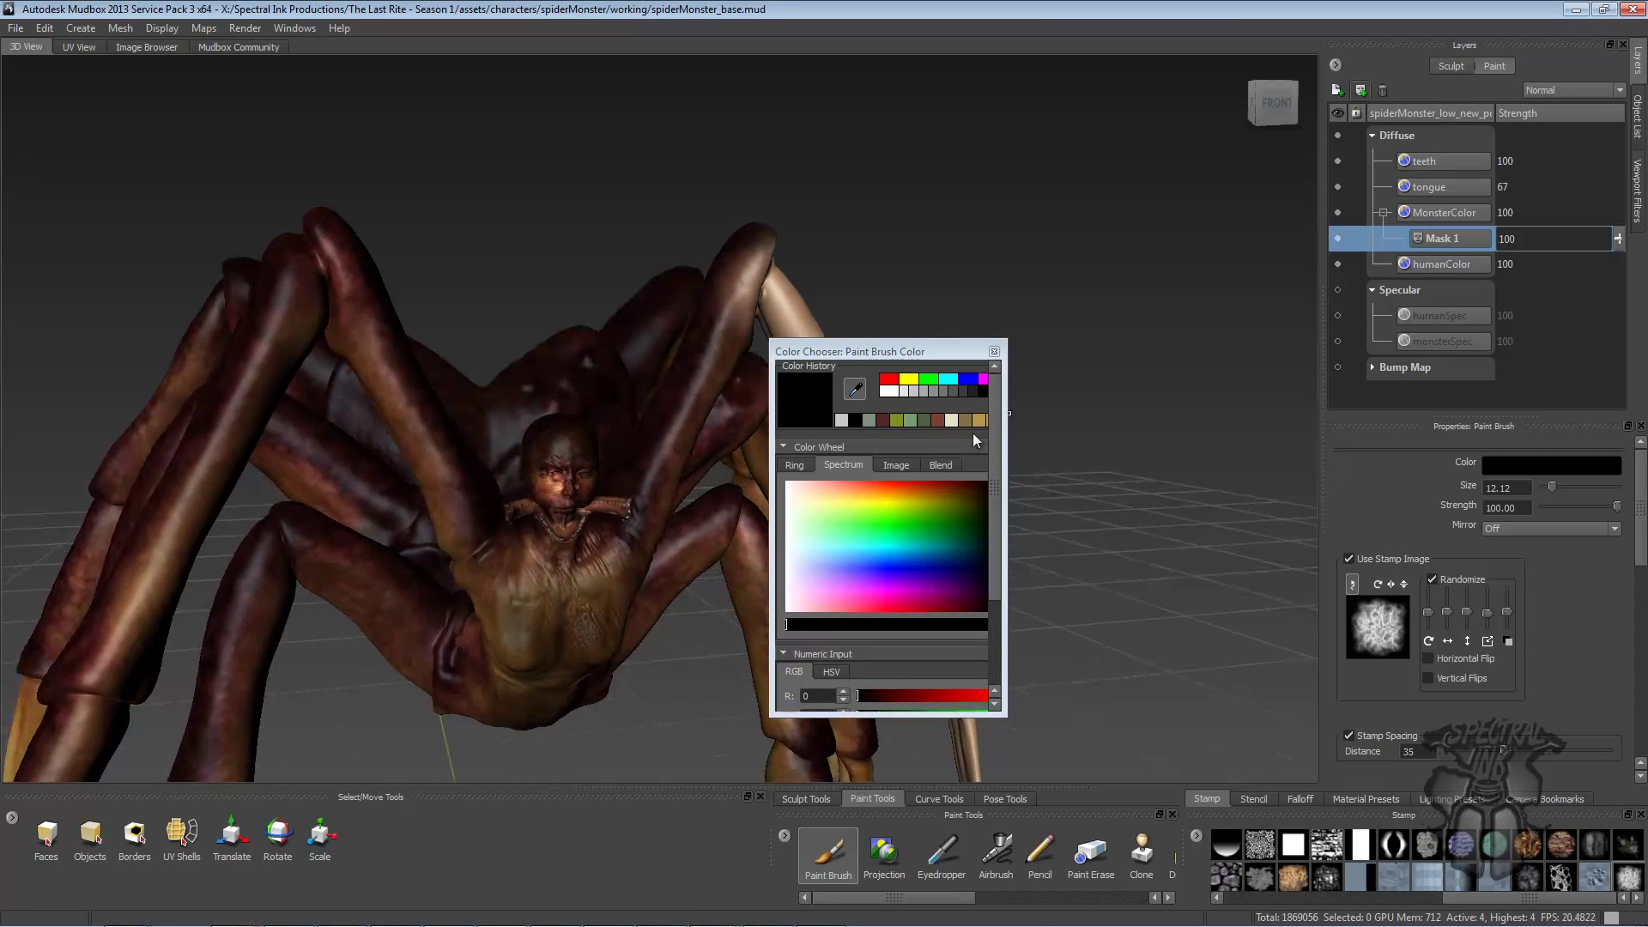
{"action": "left_click", "coordinate": [994, 351]}
{"action": "left_click_drag", "start_coordinate": [995, 378], "coordinate": [1013, 454], "text": "alt"}
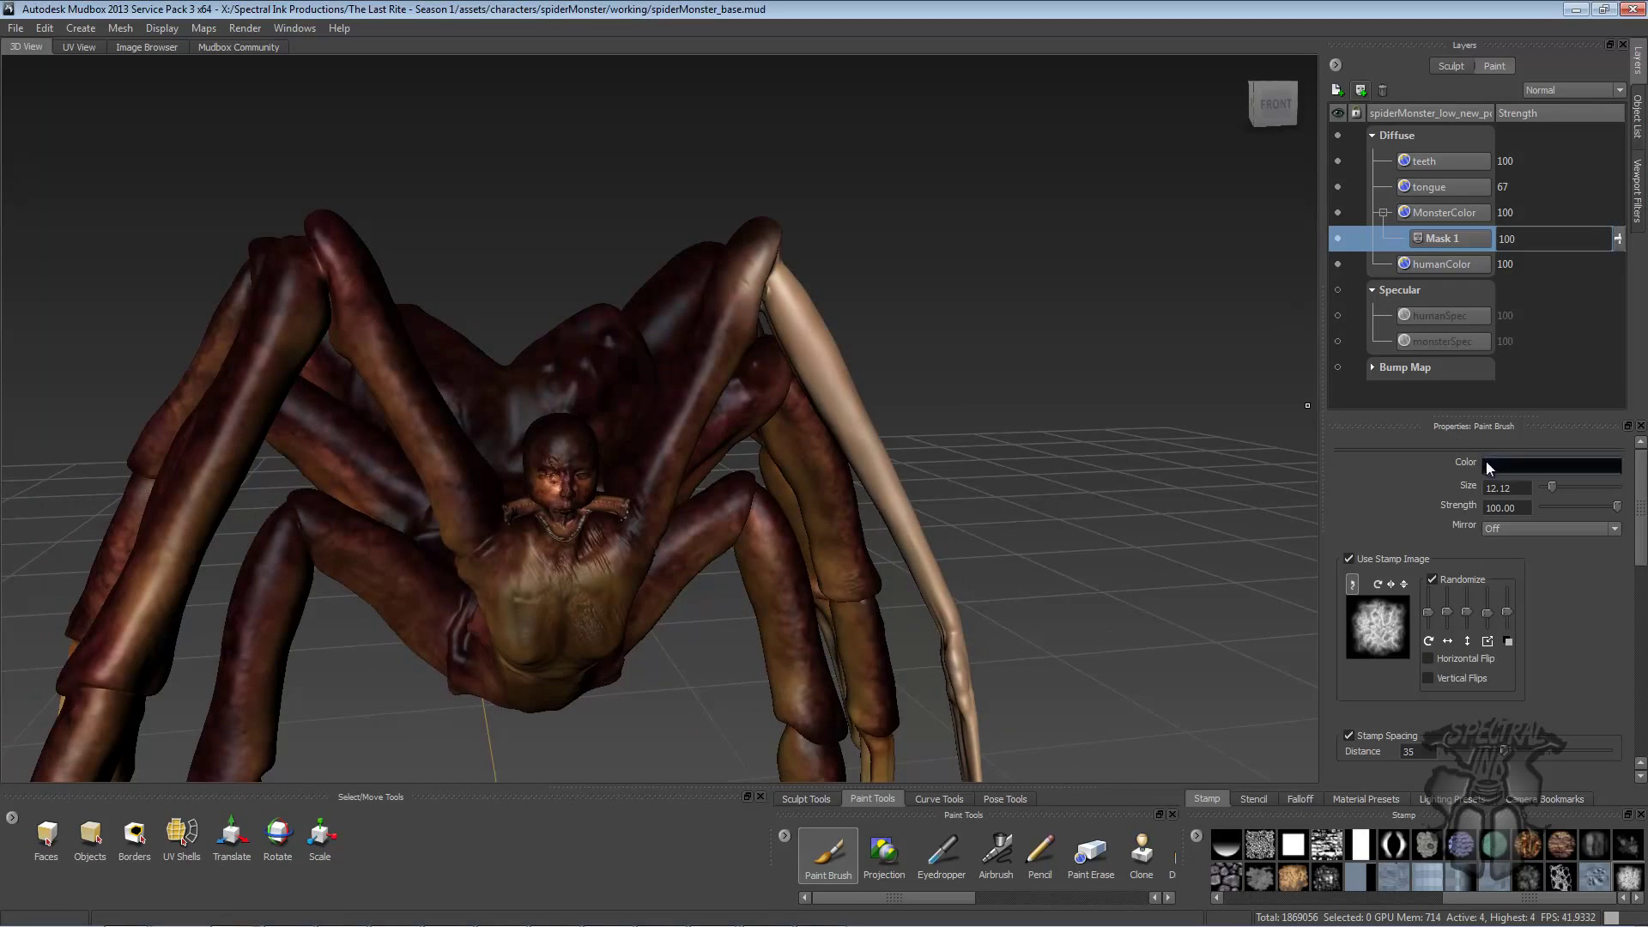
{"action": "left_click", "coordinate": [1486, 465]}
{"action": "left_click", "coordinate": [847, 443]}
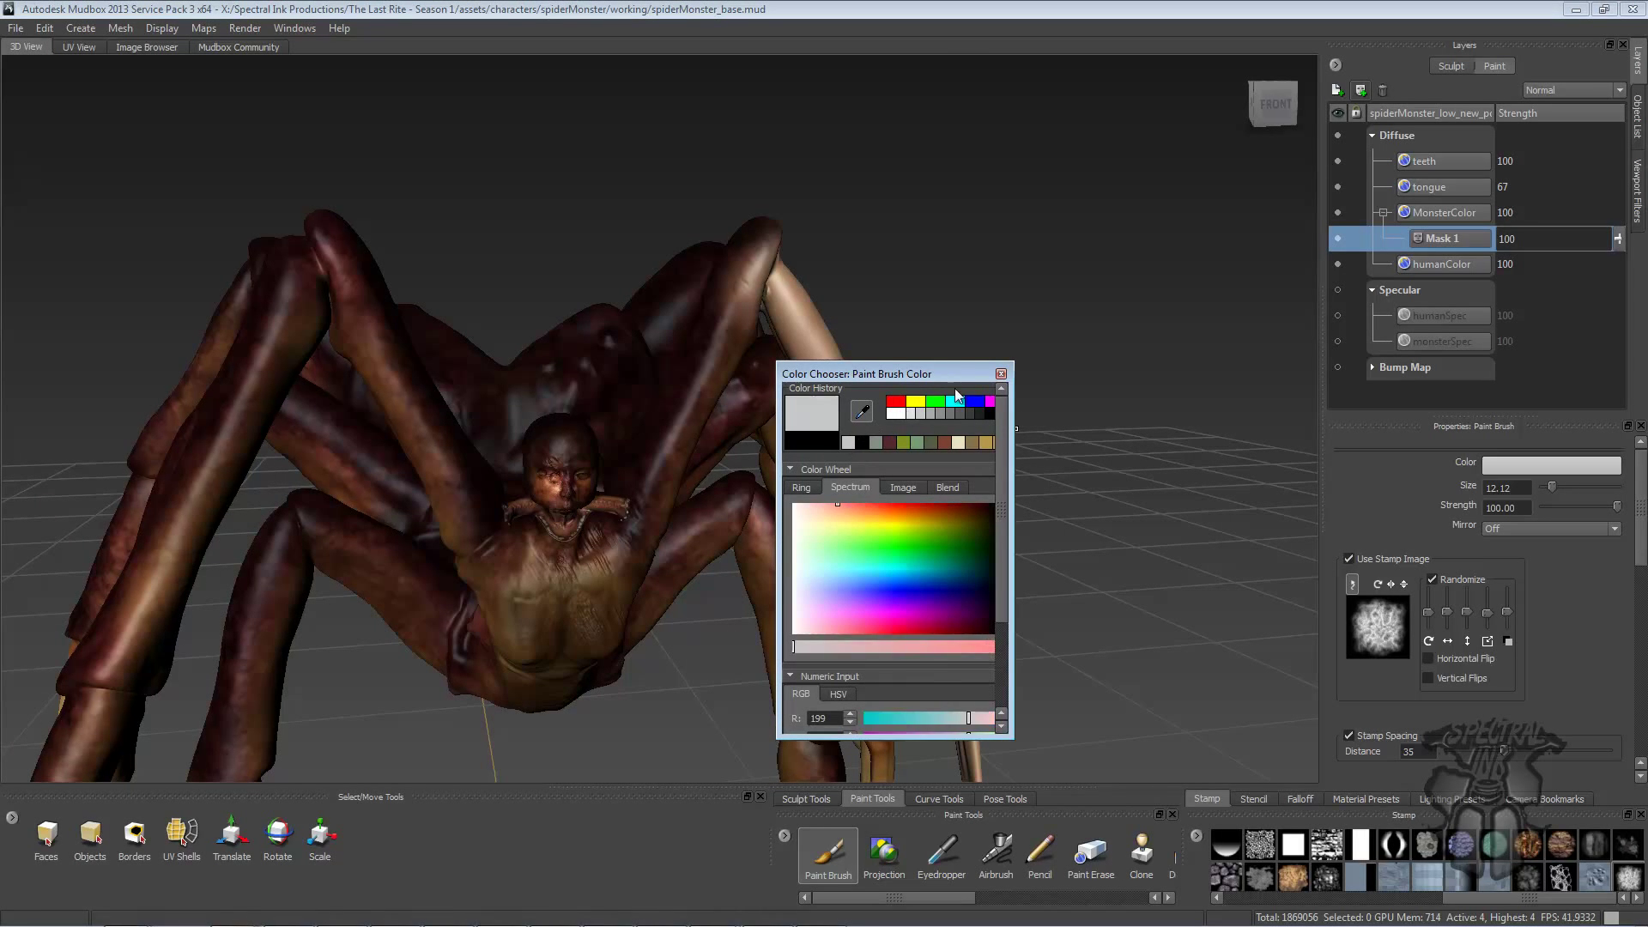
{"action": "left_click", "coordinate": [1000, 375]}
- Paint the MonsterColor mask with the mottled stamp around the front leg's knee to blend the human colour into the monster colour
{"action": "mouse_move", "coordinate": [1001, 374]}
{"action": "left_mouse_down", "text": "alt"}
{"action": "mouse_move", "coordinate": [751, 436]}
{"action": "mouse_move", "coordinate": [759, 451]}
{"action": "mouse_move", "coordinate": [802, 418]}
{"action": "left_mouse_up", "text": "alt"}
{"action": "mouse_move", "coordinate": [925, 393]}
{"action": "left_mouse_down", "text": "alt"}
{"action": "mouse_move", "coordinate": [550, 468]}
{"action": "mouse_move", "coordinate": [571, 446]}
{"action": "mouse_move", "coordinate": [573, 522]}
{"action": "left_mouse_up", "text": "alt"}
{"action": "mouse_move", "coordinate": [658, 488]}
{"action": "left_mouse_down", "text": "alt"}
{"action": "mouse_move", "coordinate": [601, 455]}
{"action": "mouse_move", "coordinate": [550, 498]}
{"action": "left_mouse_up", "text": "alt"}
{"action": "middle_click_drag", "start_coordinate": [549, 498], "coordinate": [639, 554], "text": "alt"}
{"action": "mouse_move", "coordinate": [729, 455]}
{"action": "left_mouse_down", "text": "alt"}
{"action": "mouse_move", "coordinate": [635, 429]}
{"action": "mouse_move", "coordinate": [654, 429]}
{"action": "left_mouse_up", "text": "alt"}
{"action": "mouse_move", "coordinate": [790, 399]}
{"action": "left_mouse_down", "text": "alt"}
{"action": "mouse_move", "coordinate": [623, 411]}
{"action": "mouse_move", "coordinate": [635, 382]}
{"action": "mouse_move", "coordinate": [714, 387]}
{"action": "left_mouse_up", "text": "alt"}
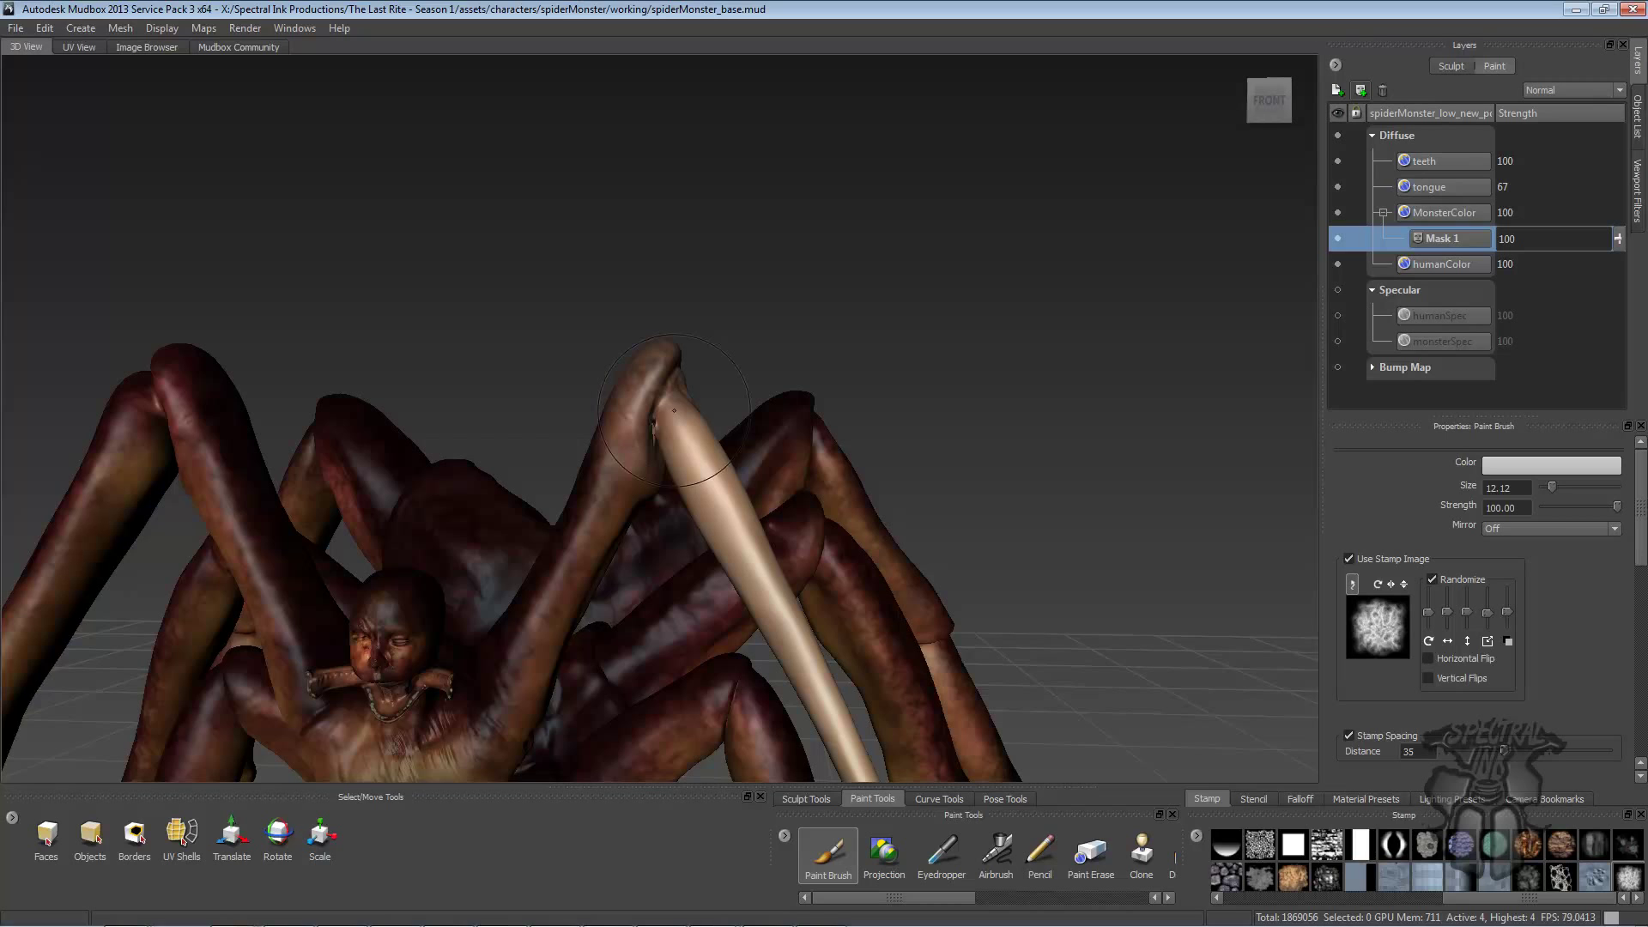
{"action": "left_click_drag", "start_coordinate": [702, 440], "coordinate": [593, 418], "text": "alt"}
{"action": "left_click_drag", "start_coordinate": [707, 429], "coordinate": [619, 431], "text": "alt"}
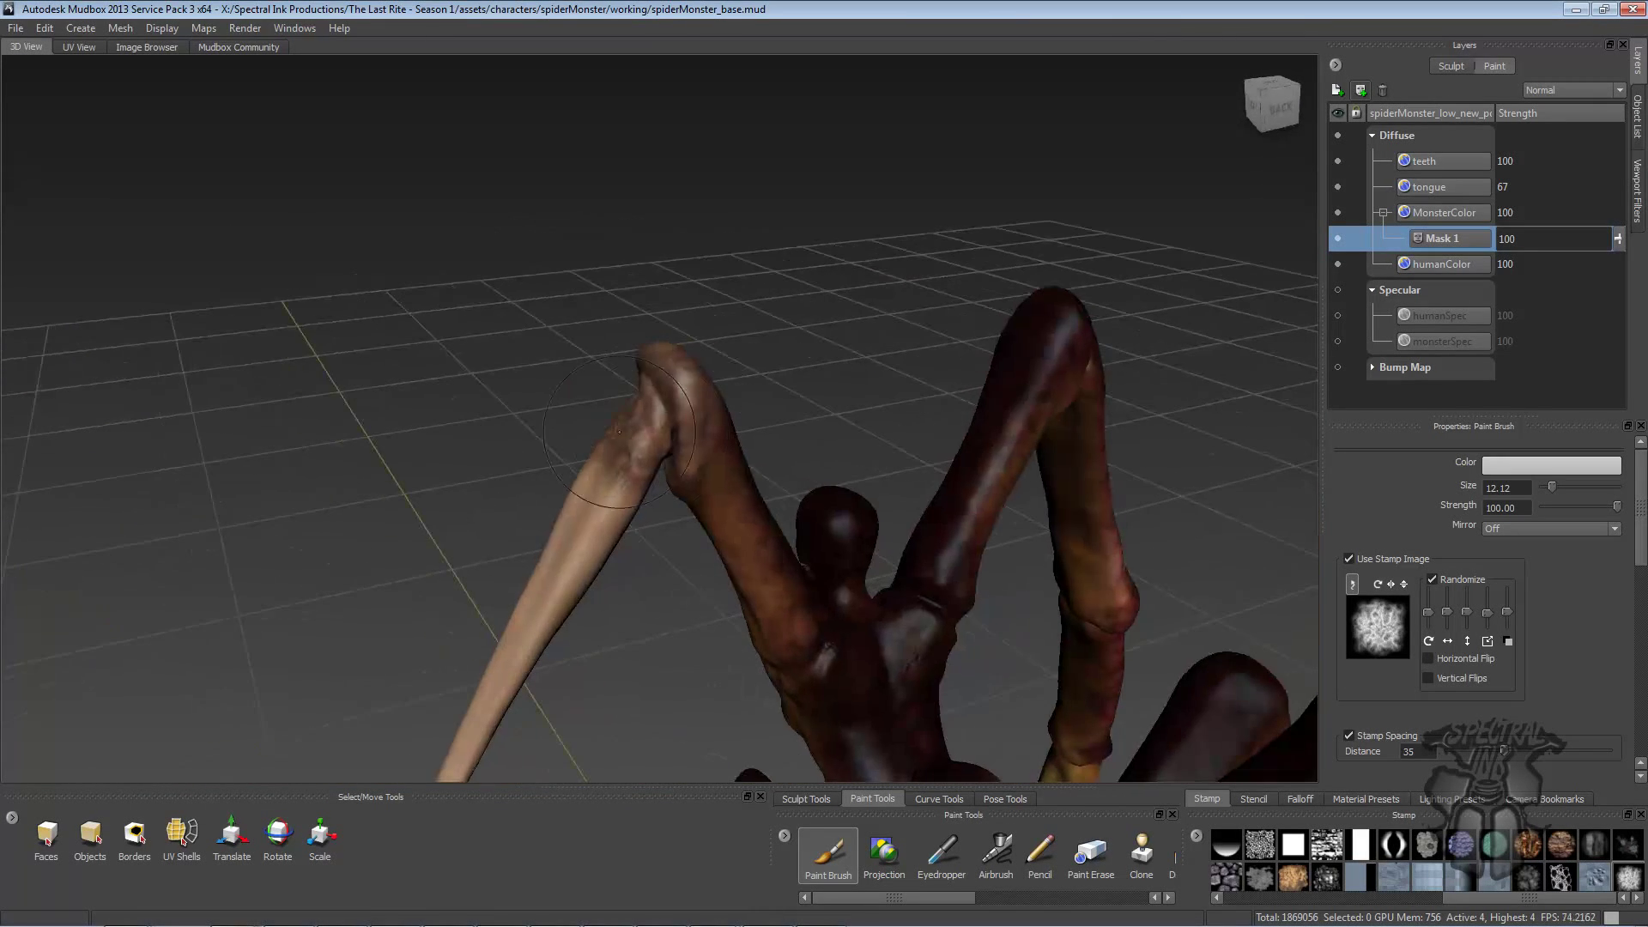
{"action": "left_click_drag", "start_coordinate": [745, 399], "coordinate": [919, 347], "text": "alt"}
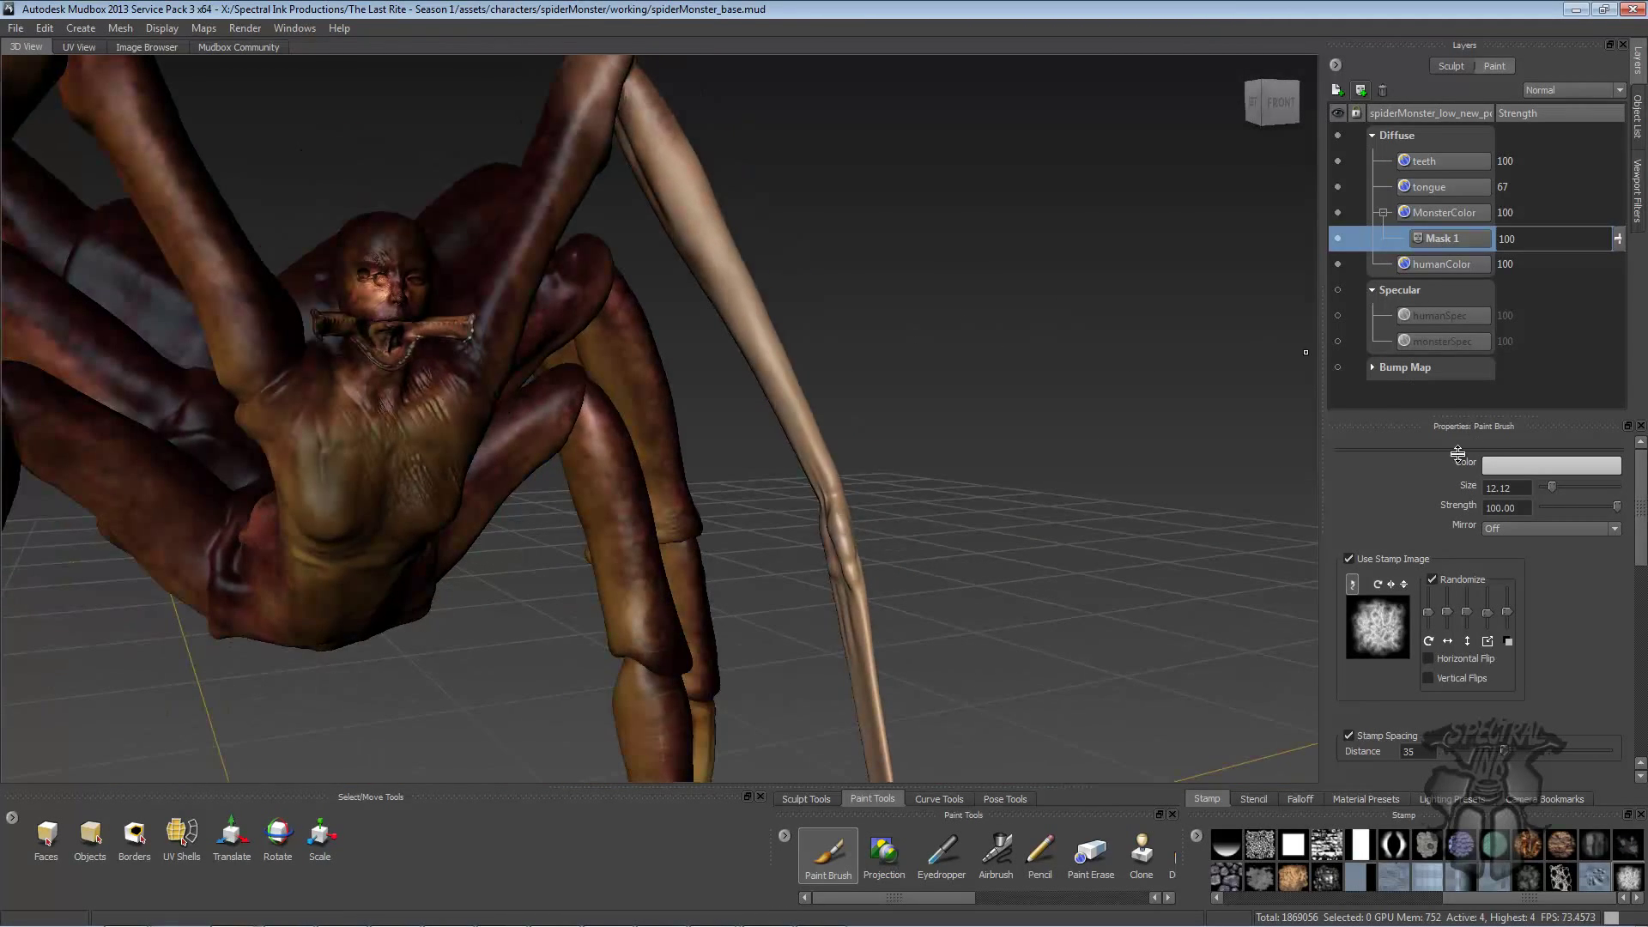
- Set the Paint Brush colour to mid grey with a red value of 115 and turn off the stamp image
{"action": "left_click", "coordinate": [1513, 468]}
{"action": "left_click", "coordinate": [947, 438]}
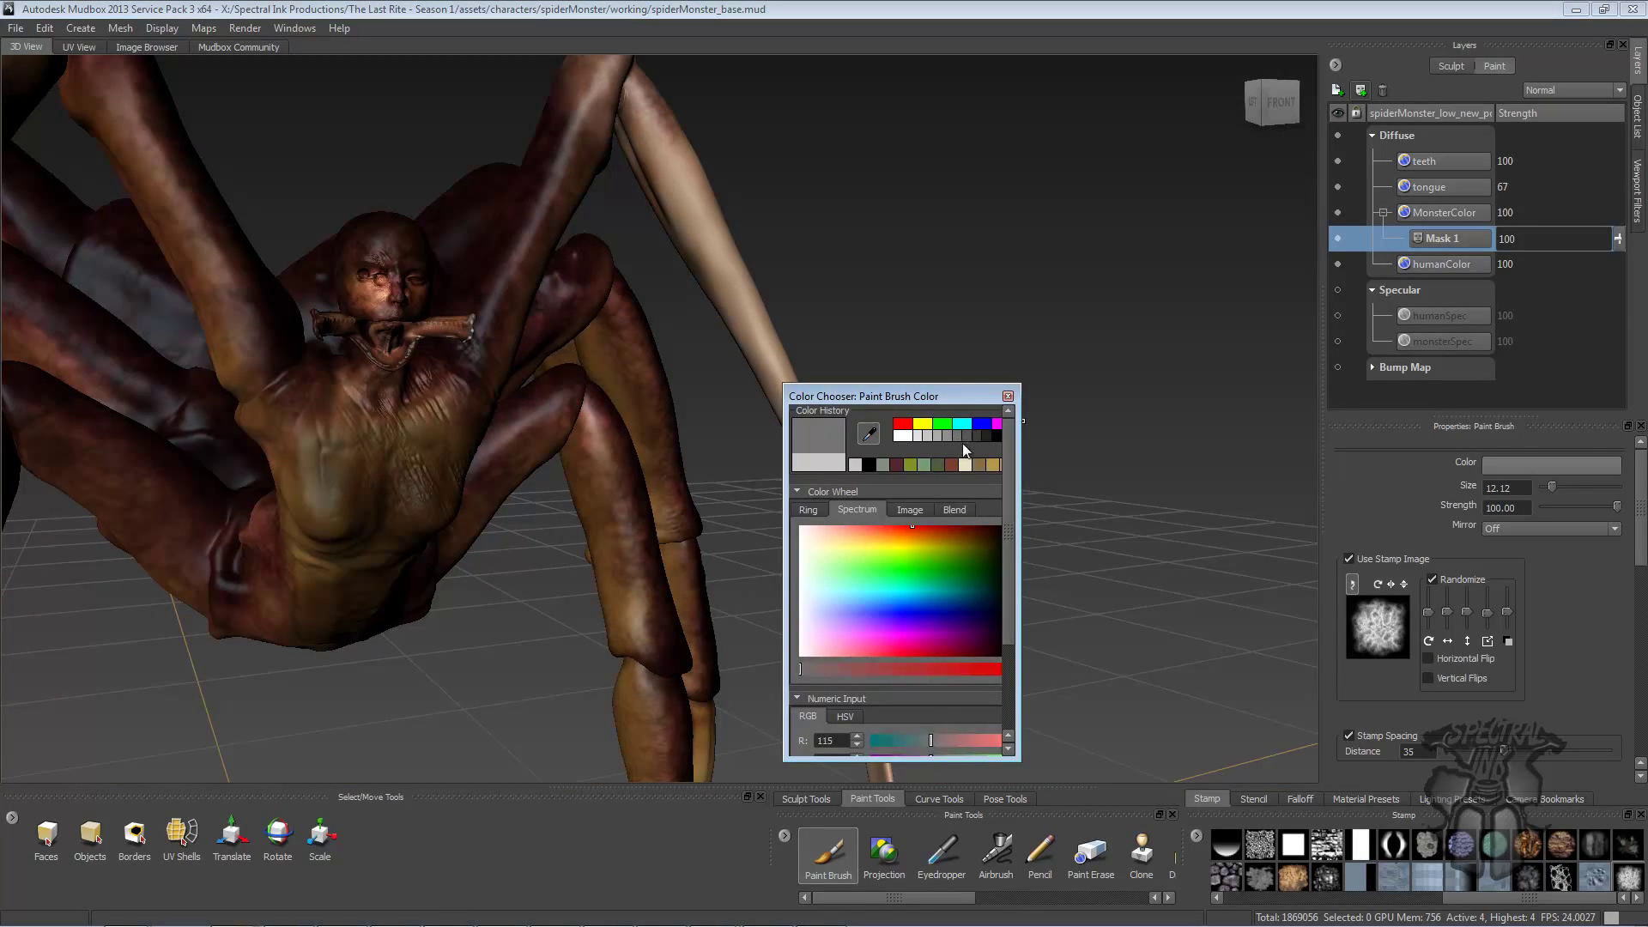
{"action": "left_click", "coordinate": [1007, 398]}
{"action": "left_click_drag", "start_coordinate": [926, 412], "coordinate": [761, 429], "text": "alt"}
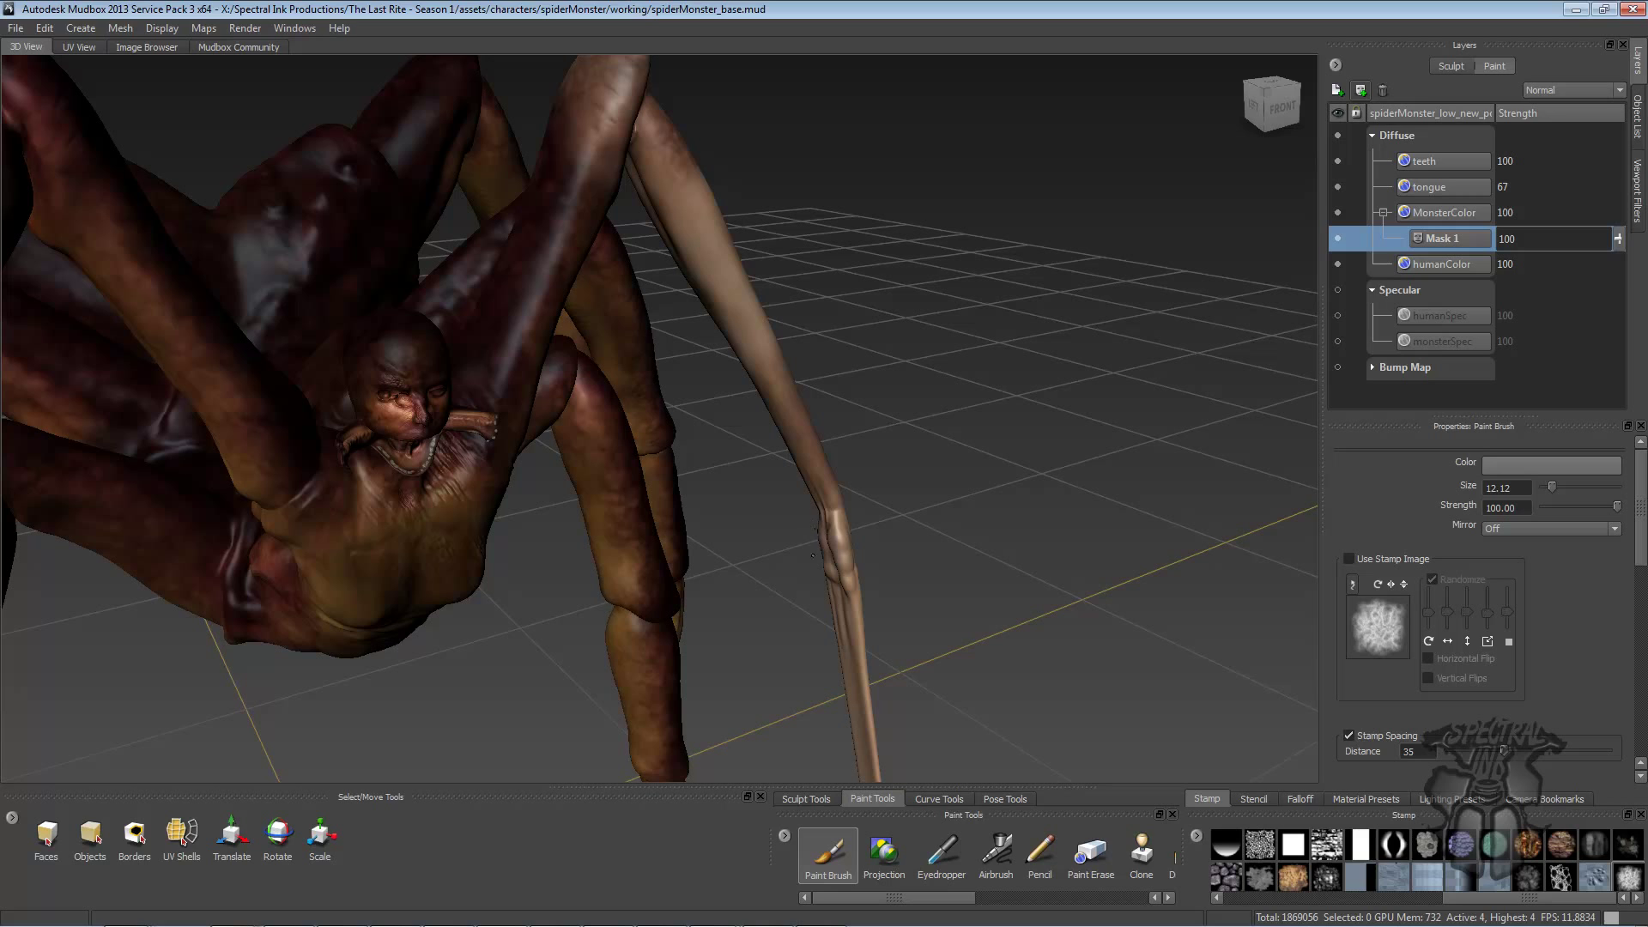
{"action": "left_click_drag", "start_coordinate": [818, 422], "coordinate": [527, 326], "text": "alt"}
{"action": "left_click_drag", "start_coordinate": [518, 405], "coordinate": [851, 287], "text": "alt"}
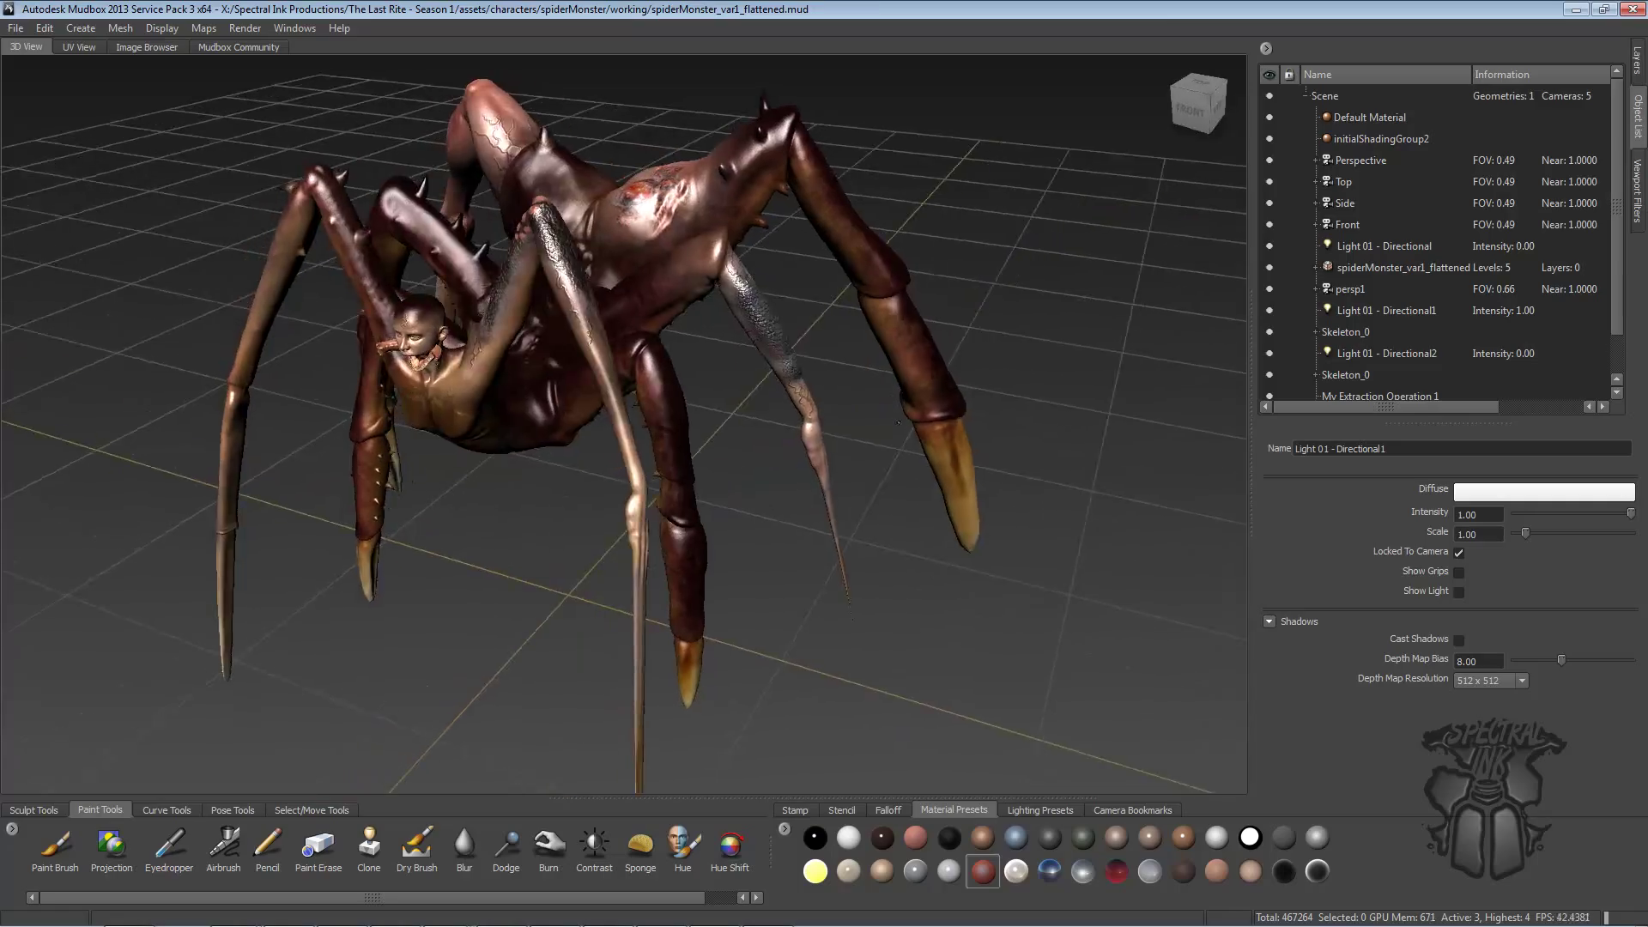
- Examine the legs of the spiderMonster_var1_flattened model, including a close look at the blistered, scaly front knee
{"action": "left_click_drag", "start_coordinate": [898, 423], "coordinate": [830, 319], "text": "alt"}
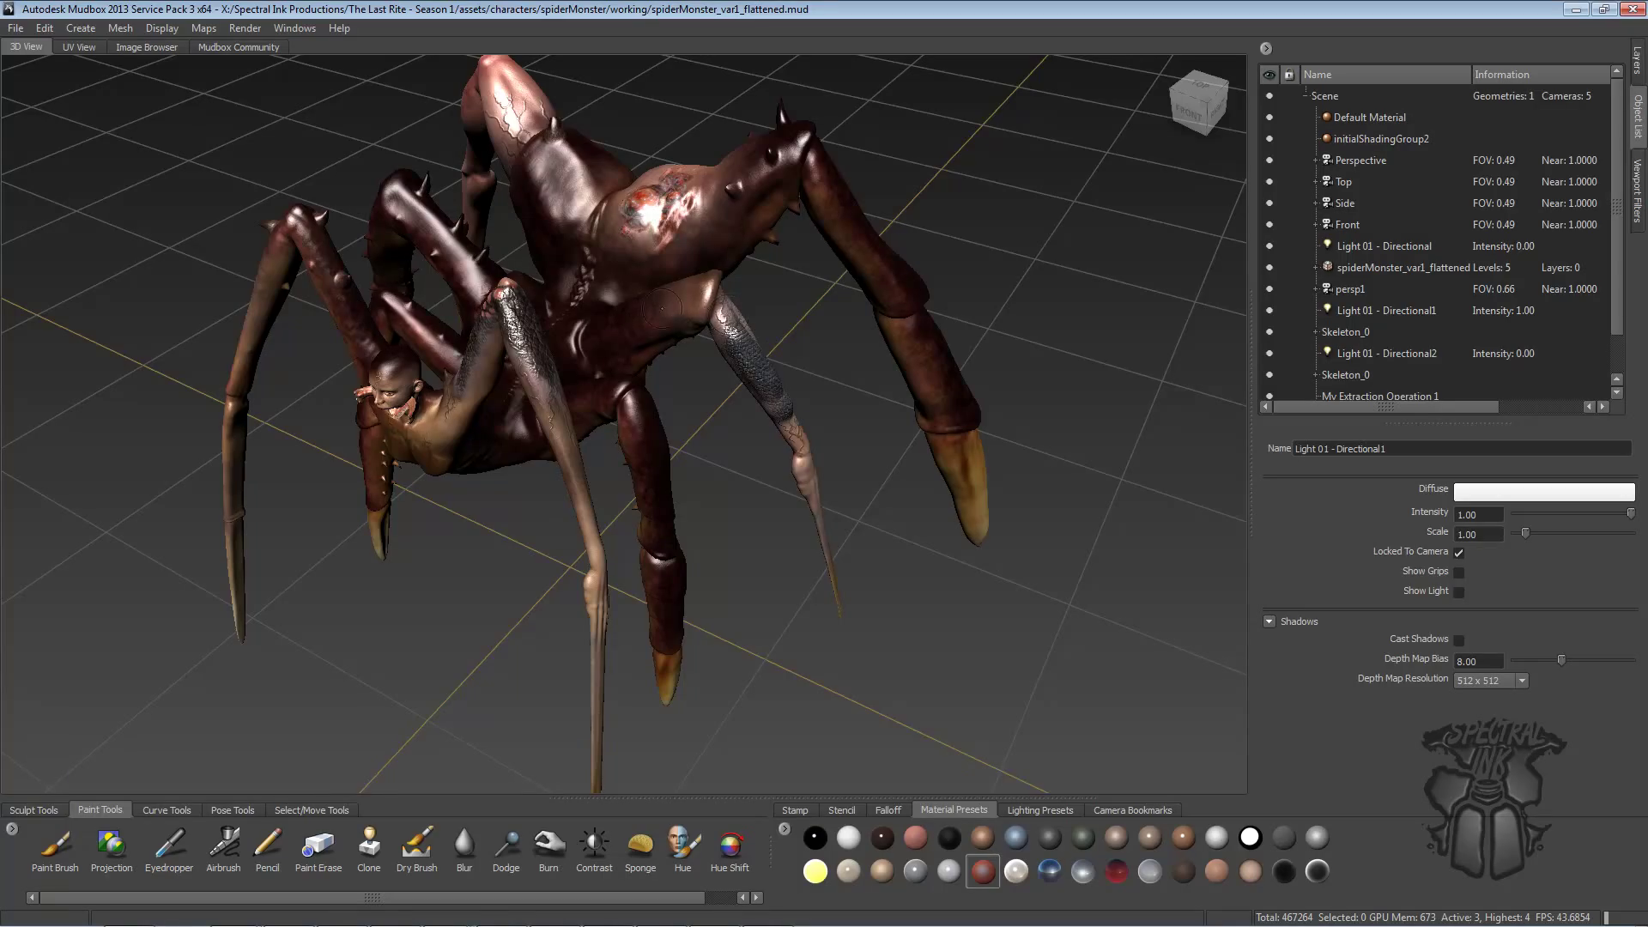
{"action": "left_click_drag", "start_coordinate": [744, 341], "coordinate": [708, 249], "text": "alt"}
{"action": "middle_click_drag", "start_coordinate": [708, 249], "coordinate": [819, 116], "text": "alt"}
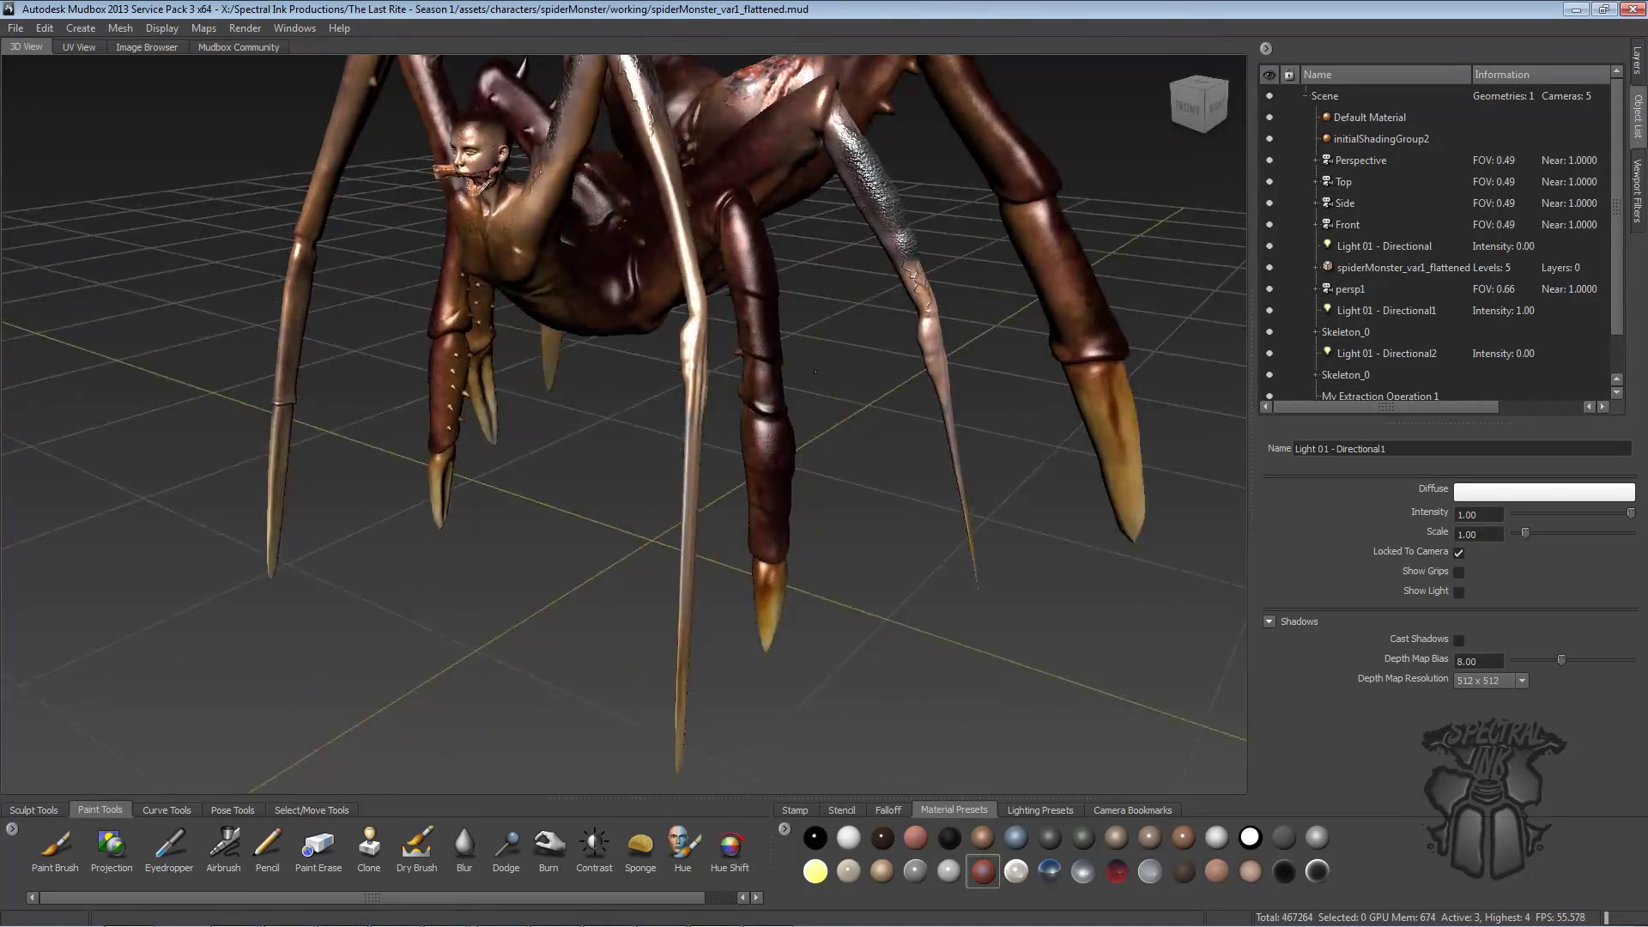
{"action": "right_click_drag", "start_coordinate": [819, 115], "coordinate": [892, 137], "text": "alt"}
{"action": "left_click_drag", "start_coordinate": [844, 398], "coordinate": [715, 267], "text": "alt"}
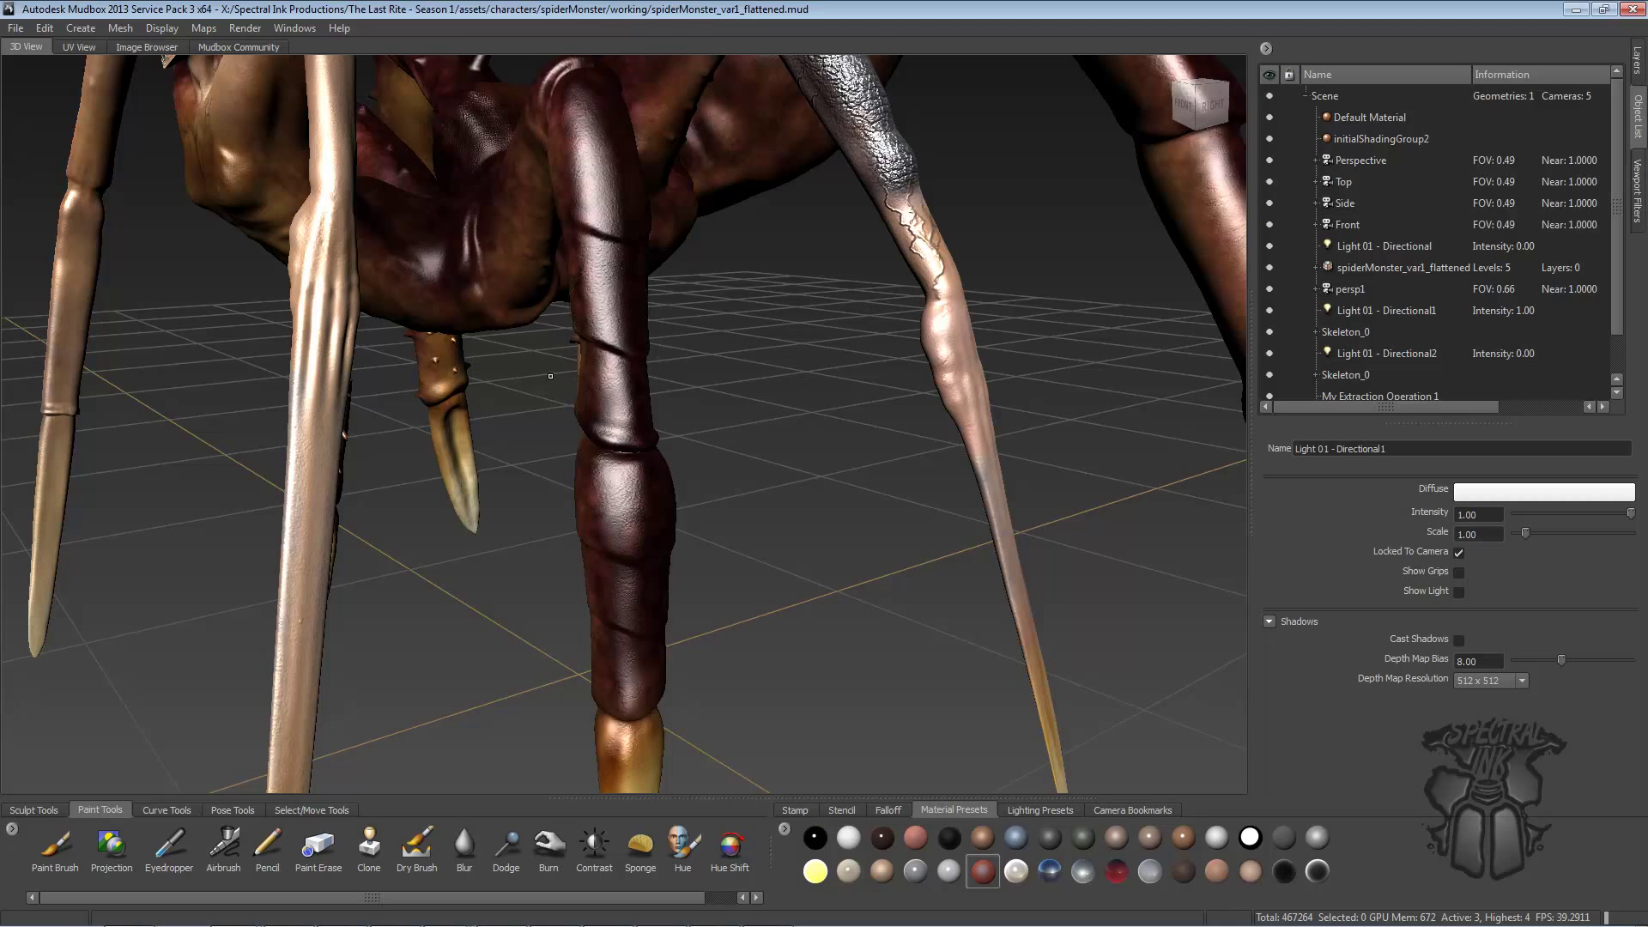
{"action": "left_click_drag", "start_coordinate": [763, 458], "coordinate": [861, 434], "text": "alt"}
{"action": "left_click_drag", "start_coordinate": [629, 401], "coordinate": [690, 447], "text": "alt"}
{"action": "right_click_drag", "start_coordinate": [689, 446], "coordinate": [1000, 415], "text": "alt"}
{"action": "left_click_drag", "start_coordinate": [1001, 416], "coordinate": [970, 433], "text": "alt"}
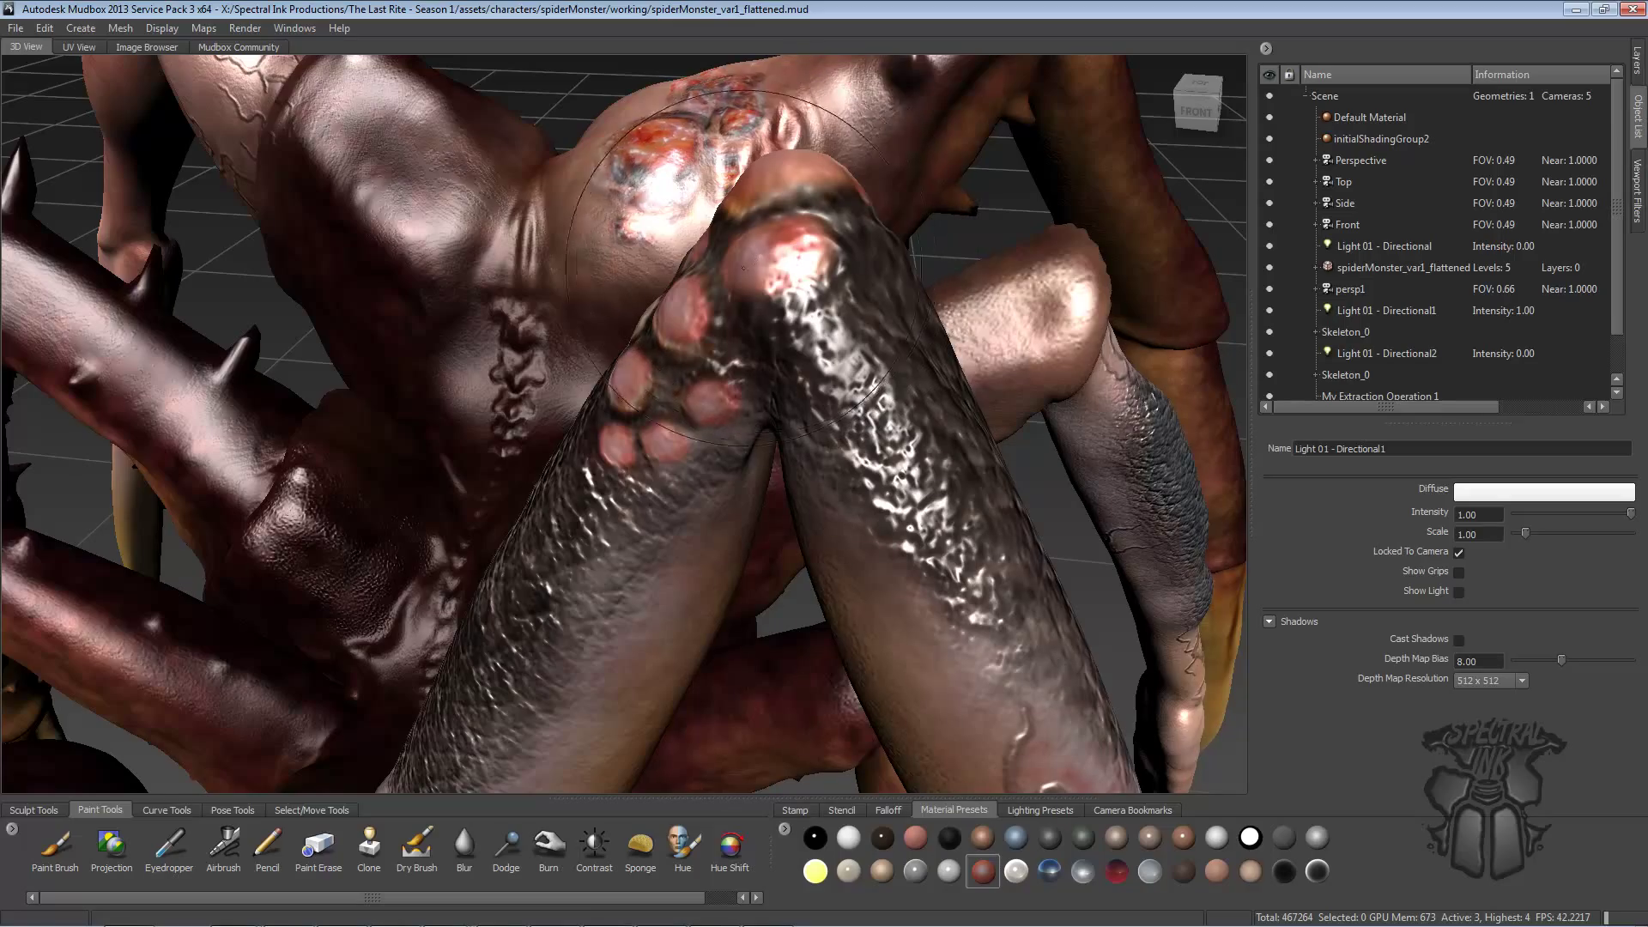
{"action": "right_click_drag", "start_coordinate": [800, 298], "coordinate": [783, 283], "text": "alt"}
{"action": "mouse_move", "coordinate": [783, 283]}
{"action": "left_mouse_down", "text": "alt"}
{"action": "mouse_move", "coordinate": [871, 273]}
{"action": "mouse_move", "coordinate": [700, 296]}
{"action": "left_mouse_up", "text": "alt"}
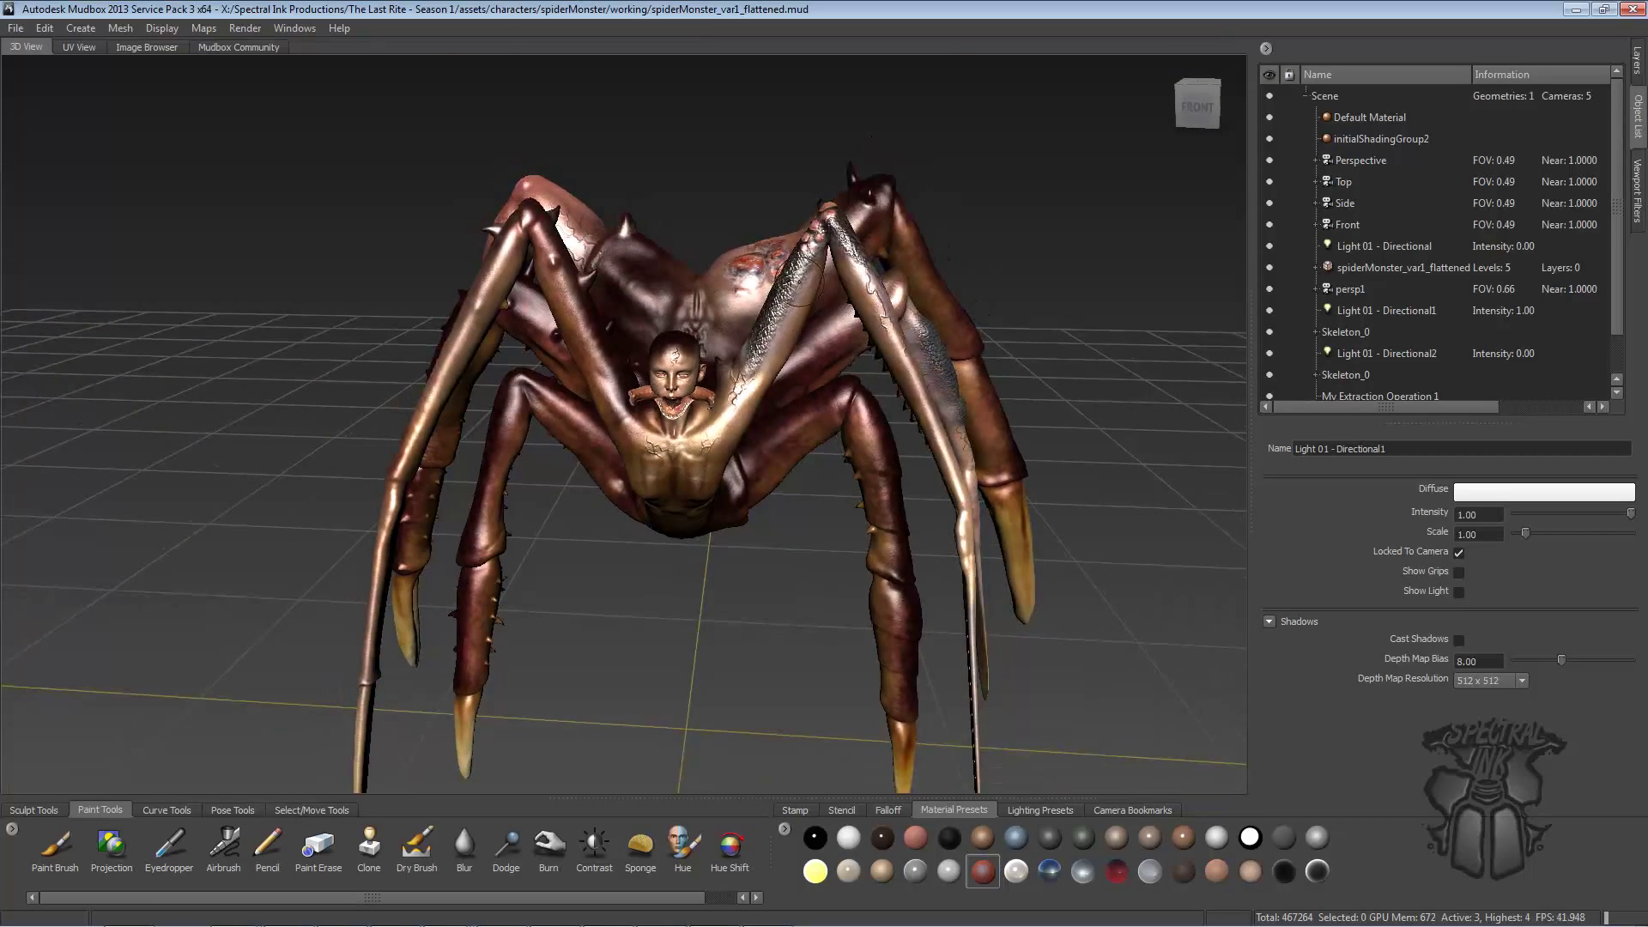
- Examine the scaly patch and raised veins on the smooth middle leg of the flattened variant up close
{"action": "left_click_drag", "start_coordinate": [809, 256], "coordinate": [615, 312], "text": "alt"}
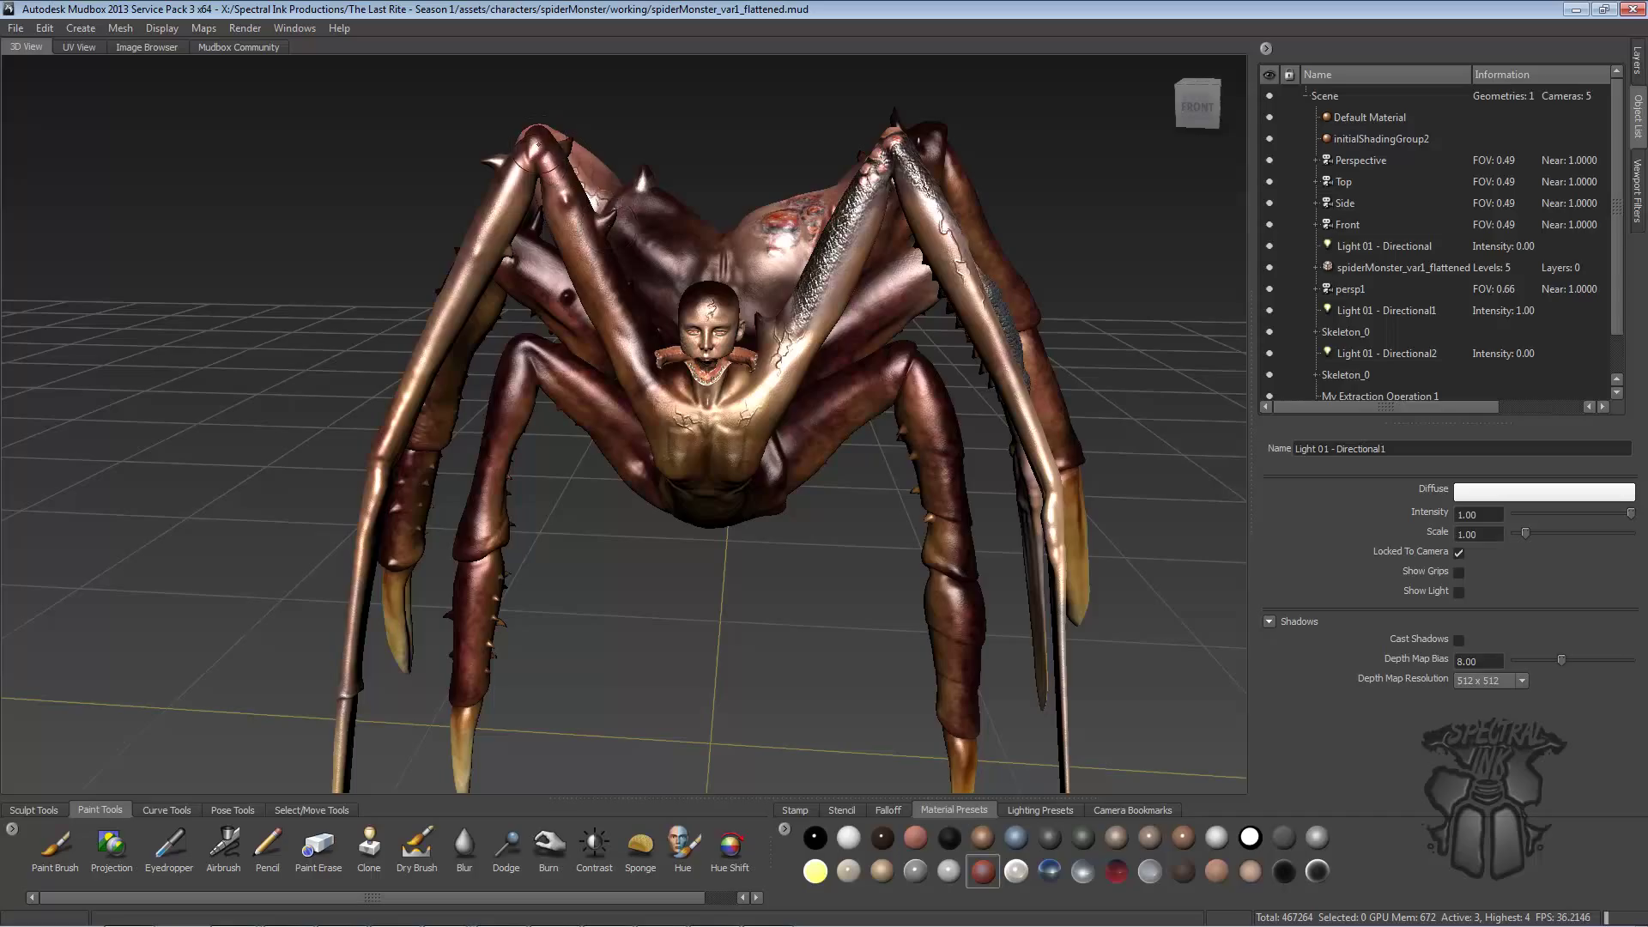
{"action": "left_click_drag", "start_coordinate": [676, 261], "coordinate": [584, 279], "text": "alt"}
{"action": "right_click_drag", "start_coordinate": [583, 278], "coordinate": [646, 285], "text": "alt"}
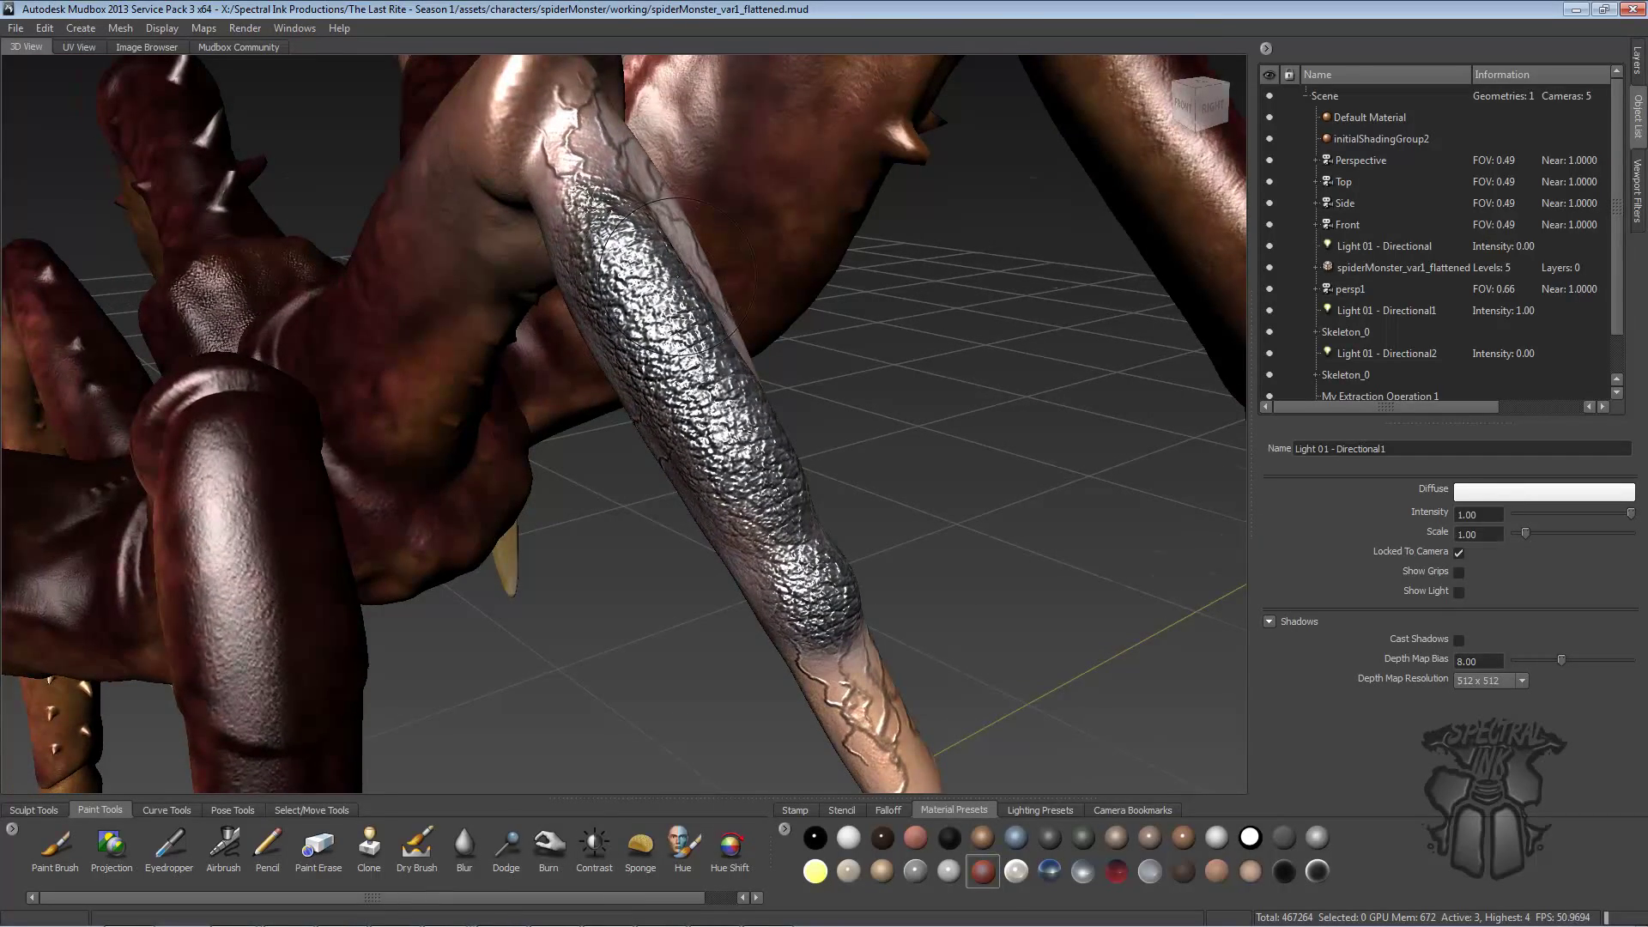
{"action": "left_click_drag", "start_coordinate": [678, 275], "coordinate": [664, 287], "text": "alt"}
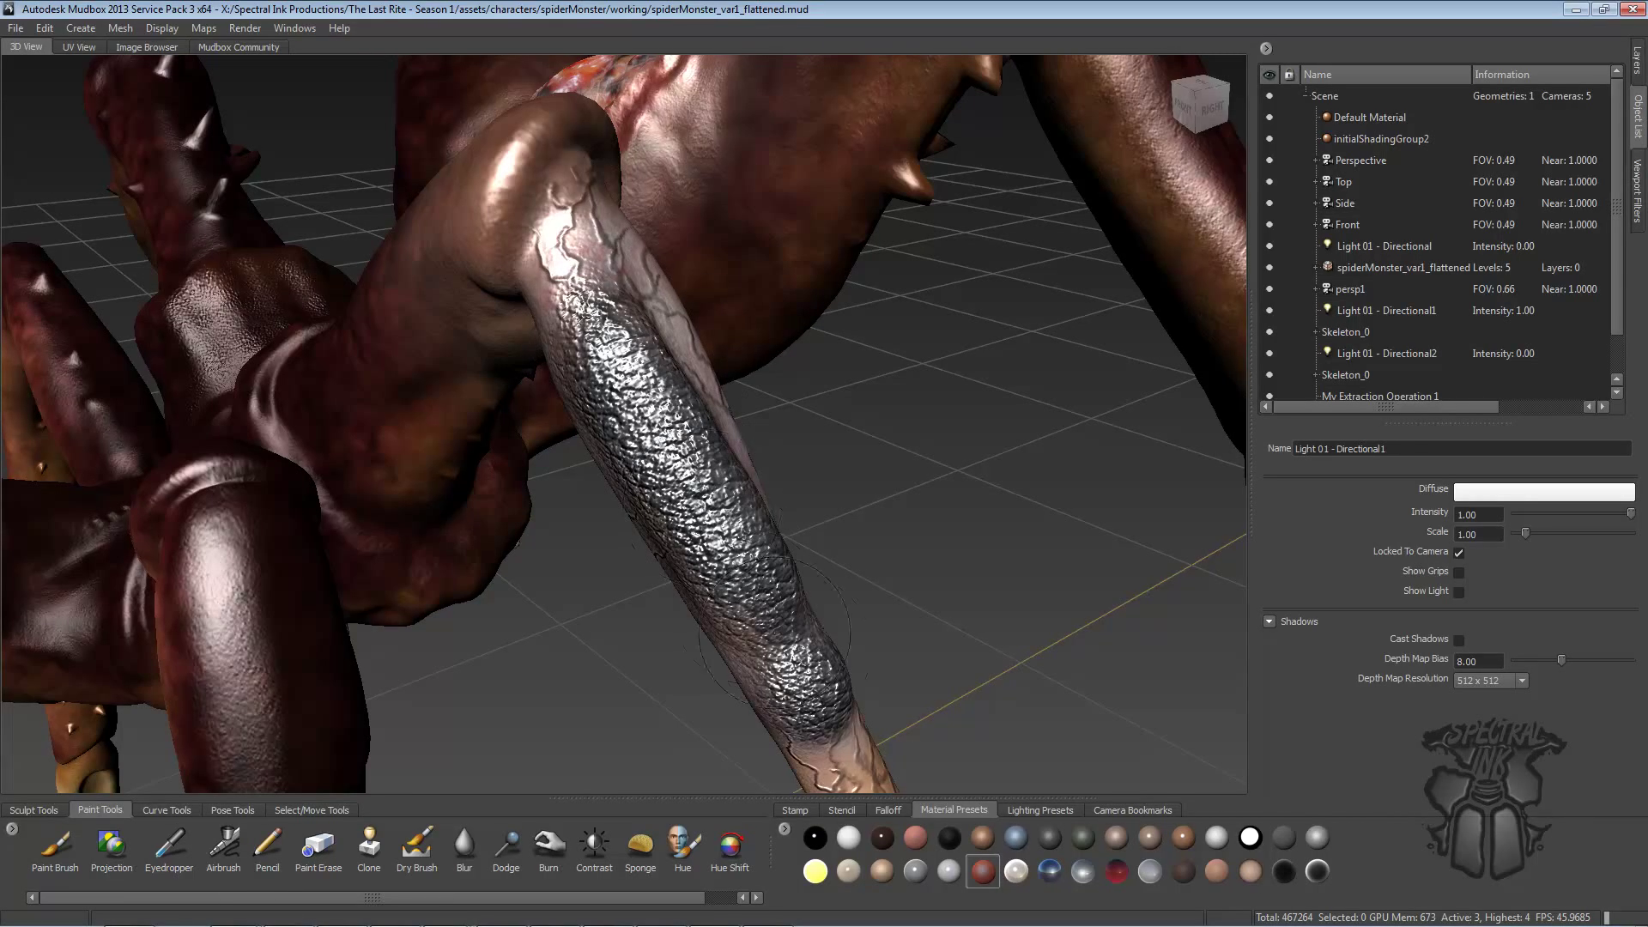
{"action": "right_click_drag", "start_coordinate": [781, 523], "coordinate": [791, 512], "text": "alt"}
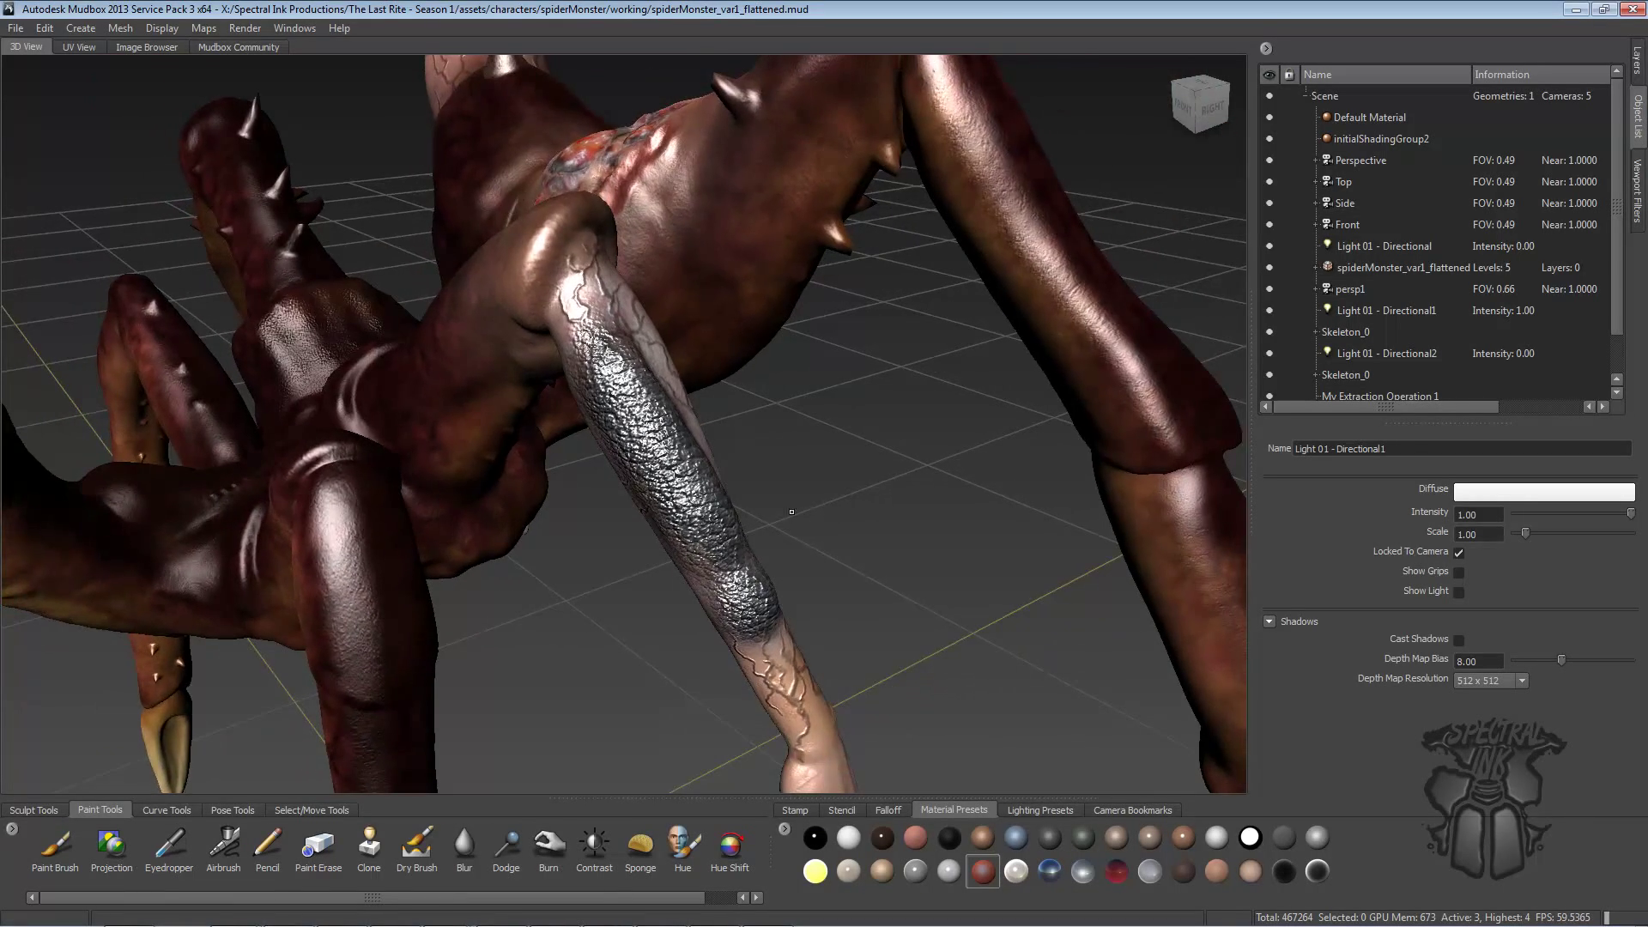
{"action": "left_click_drag", "start_coordinate": [751, 519], "coordinate": [947, 541], "text": "alt"}
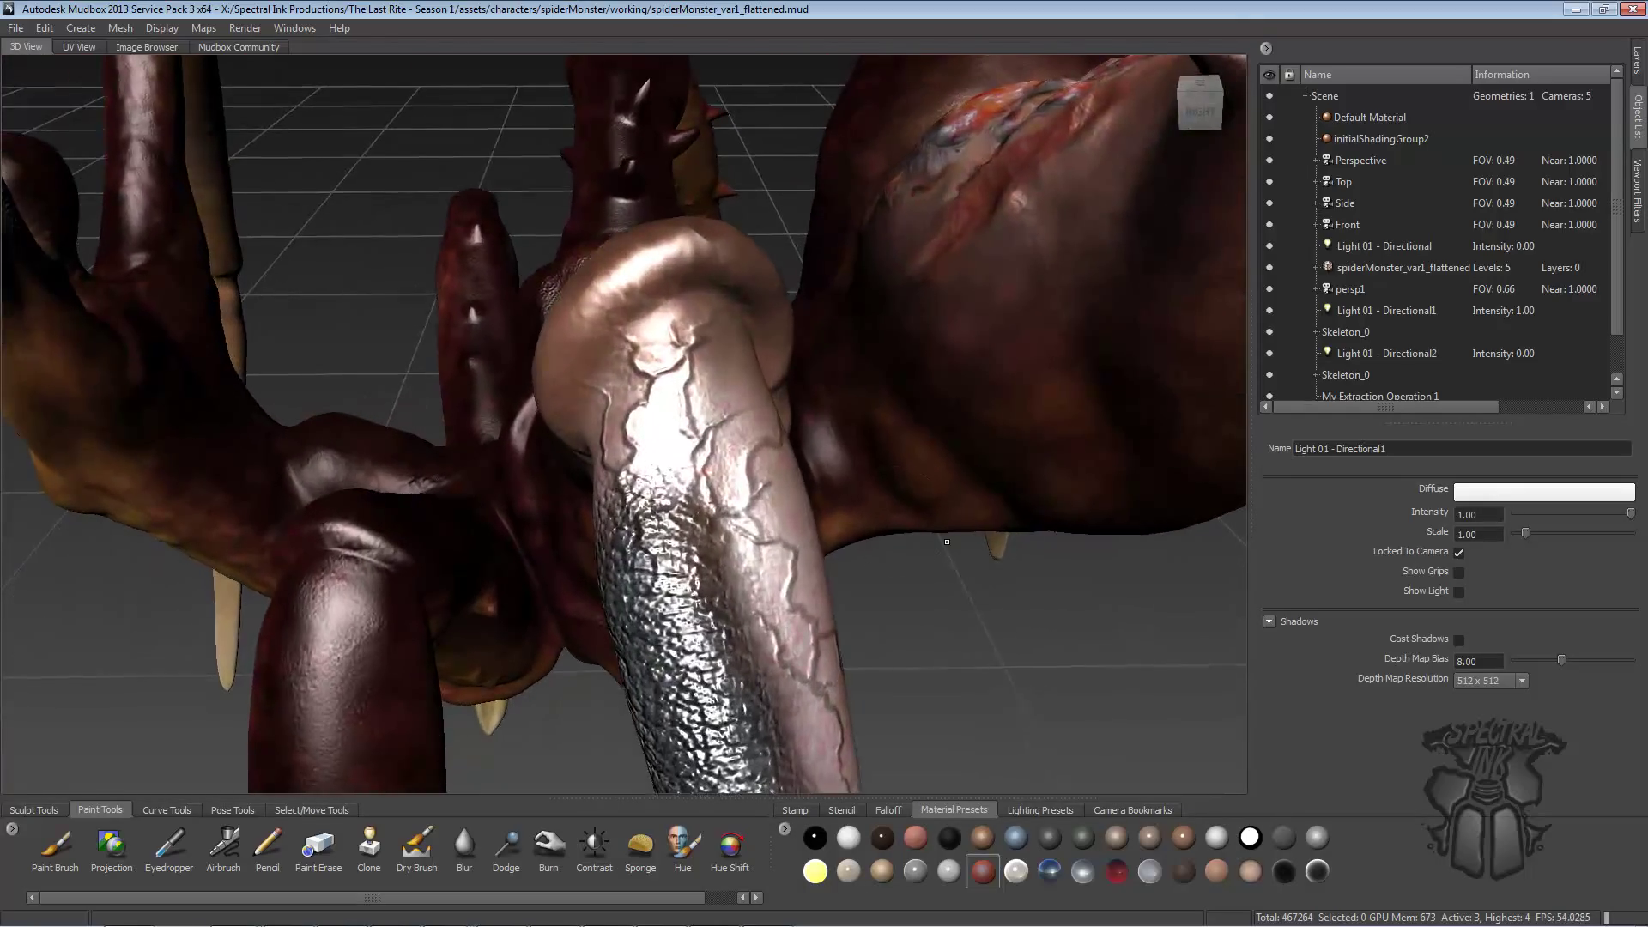
{"action": "left_click_drag", "start_coordinate": [790, 531], "coordinate": [841, 541], "text": "alt"}
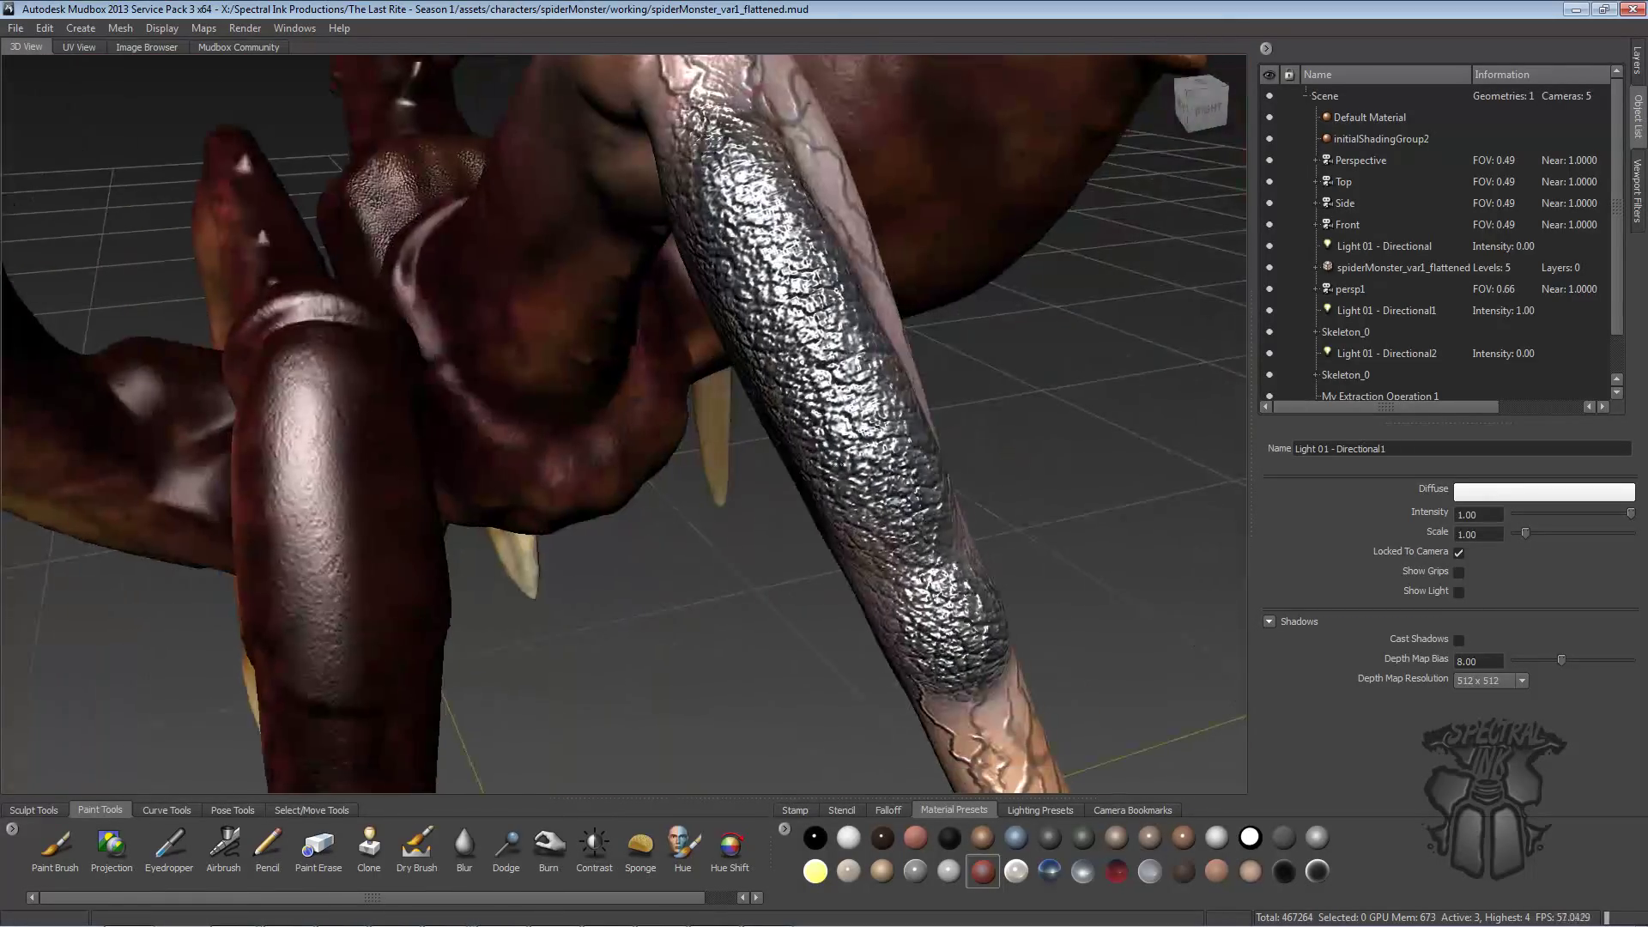
{"action": "left_click_drag", "start_coordinate": [972, 450], "coordinate": [862, 443], "text": "alt"}
{"action": "right_click_drag", "start_coordinate": [911, 438], "coordinate": [972, 423], "text": "alt"}
{"action": "mouse_move", "coordinate": [973, 424]}
{"action": "left_mouse_down", "text": "alt"}
{"action": "mouse_move", "coordinate": [987, 416]}
{"action": "mouse_move", "coordinate": [804, 473]}
{"action": "mouse_move", "coordinate": [848, 488]}
{"action": "left_mouse_up", "text": "alt"}
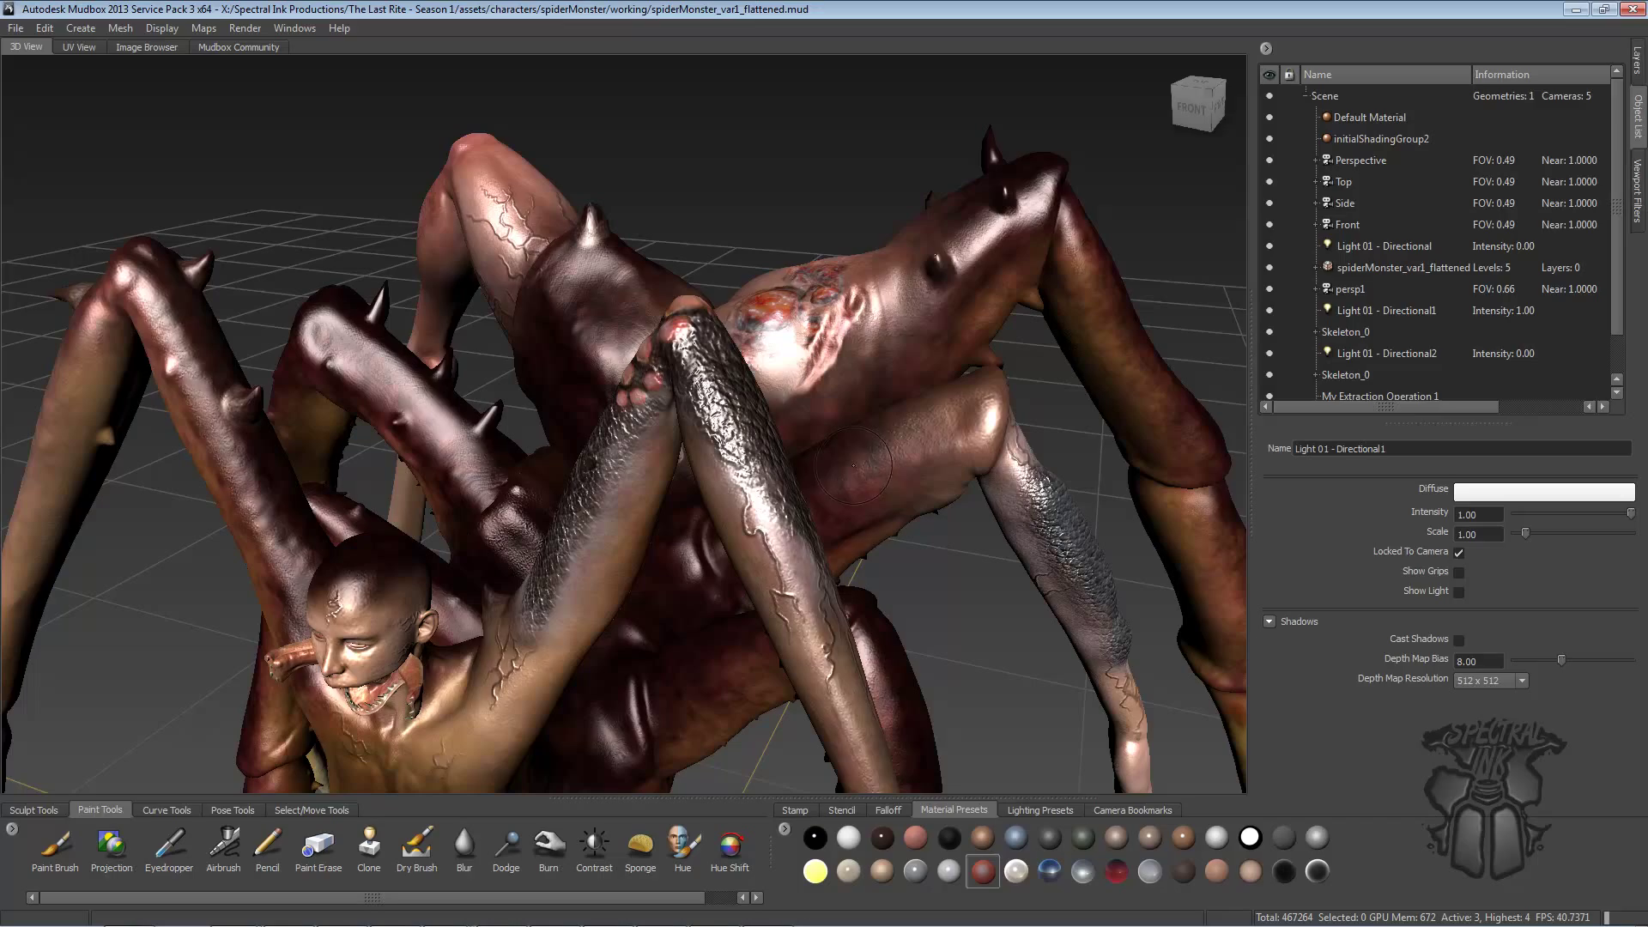
- Examine the flattened spider variant's whole body from the front, above and both sides, including the wound, horns and mixed leg types
{"action": "left_click_drag", "start_coordinate": [940, 427], "coordinate": [982, 399], "text": "alt"}
{"action": "right_click_drag", "start_coordinate": [983, 400], "coordinate": [856, 423], "text": "alt"}
{"action": "left_click_drag", "start_coordinate": [856, 423], "coordinate": [825, 435], "text": "alt"}
{"action": "right_click_drag", "start_coordinate": [826, 436], "coordinate": [883, 415], "text": "alt"}
{"action": "left_click_drag", "start_coordinate": [882, 415], "coordinate": [854, 437], "text": "alt"}
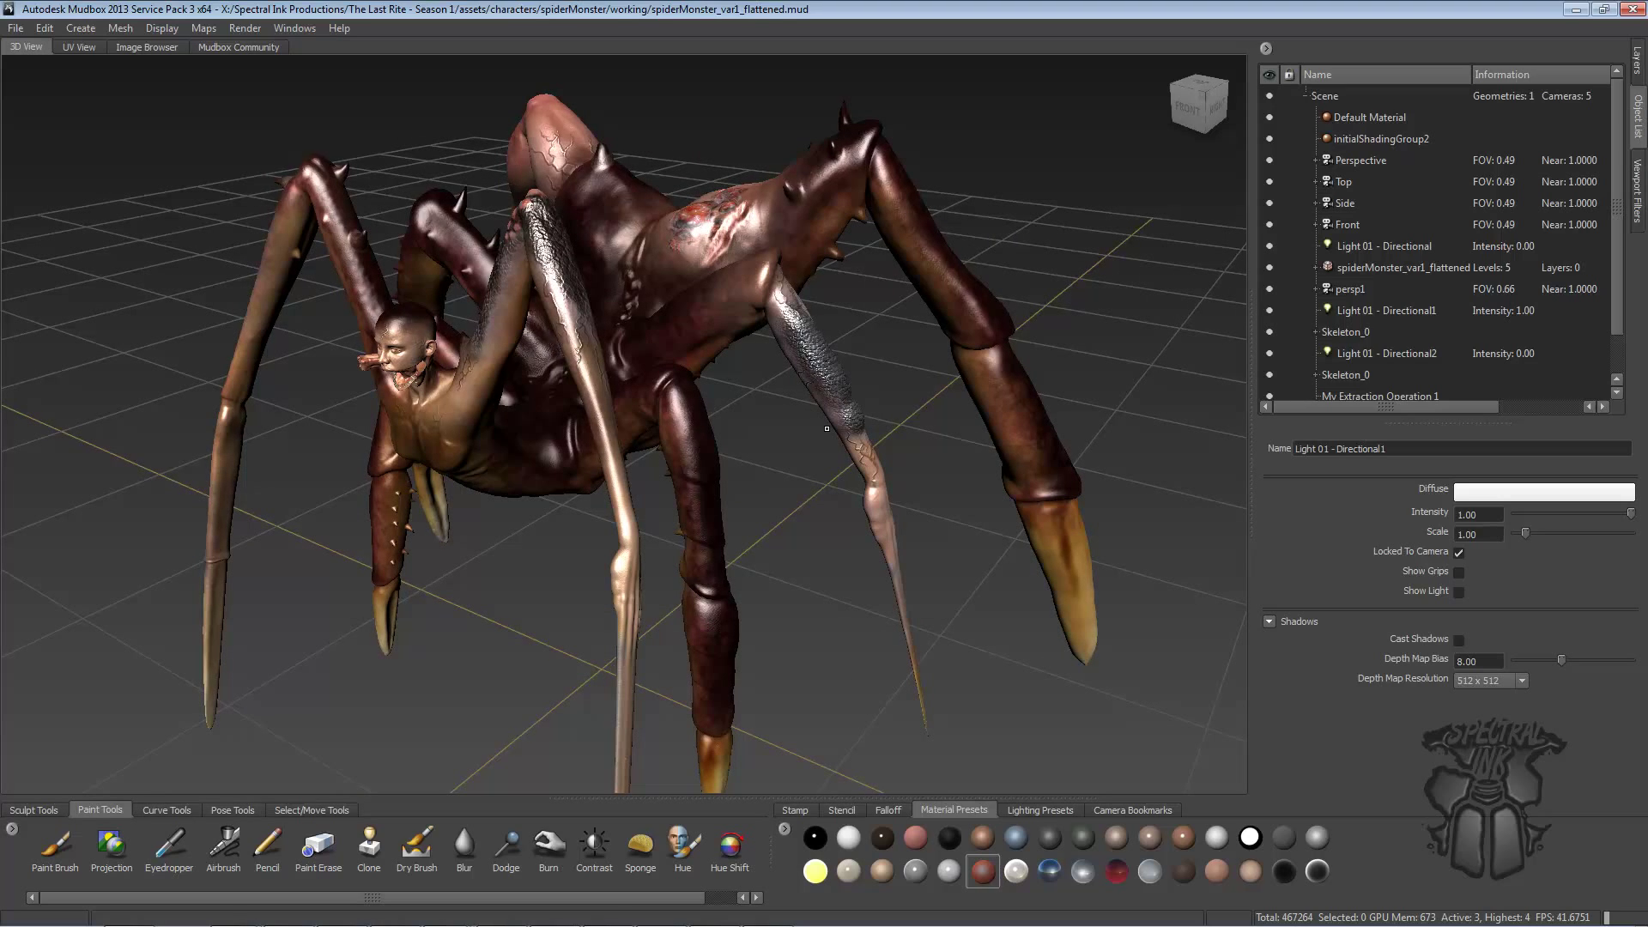
{"action": "left_click_drag", "start_coordinate": [916, 397], "coordinate": [942, 423], "text": "alt"}
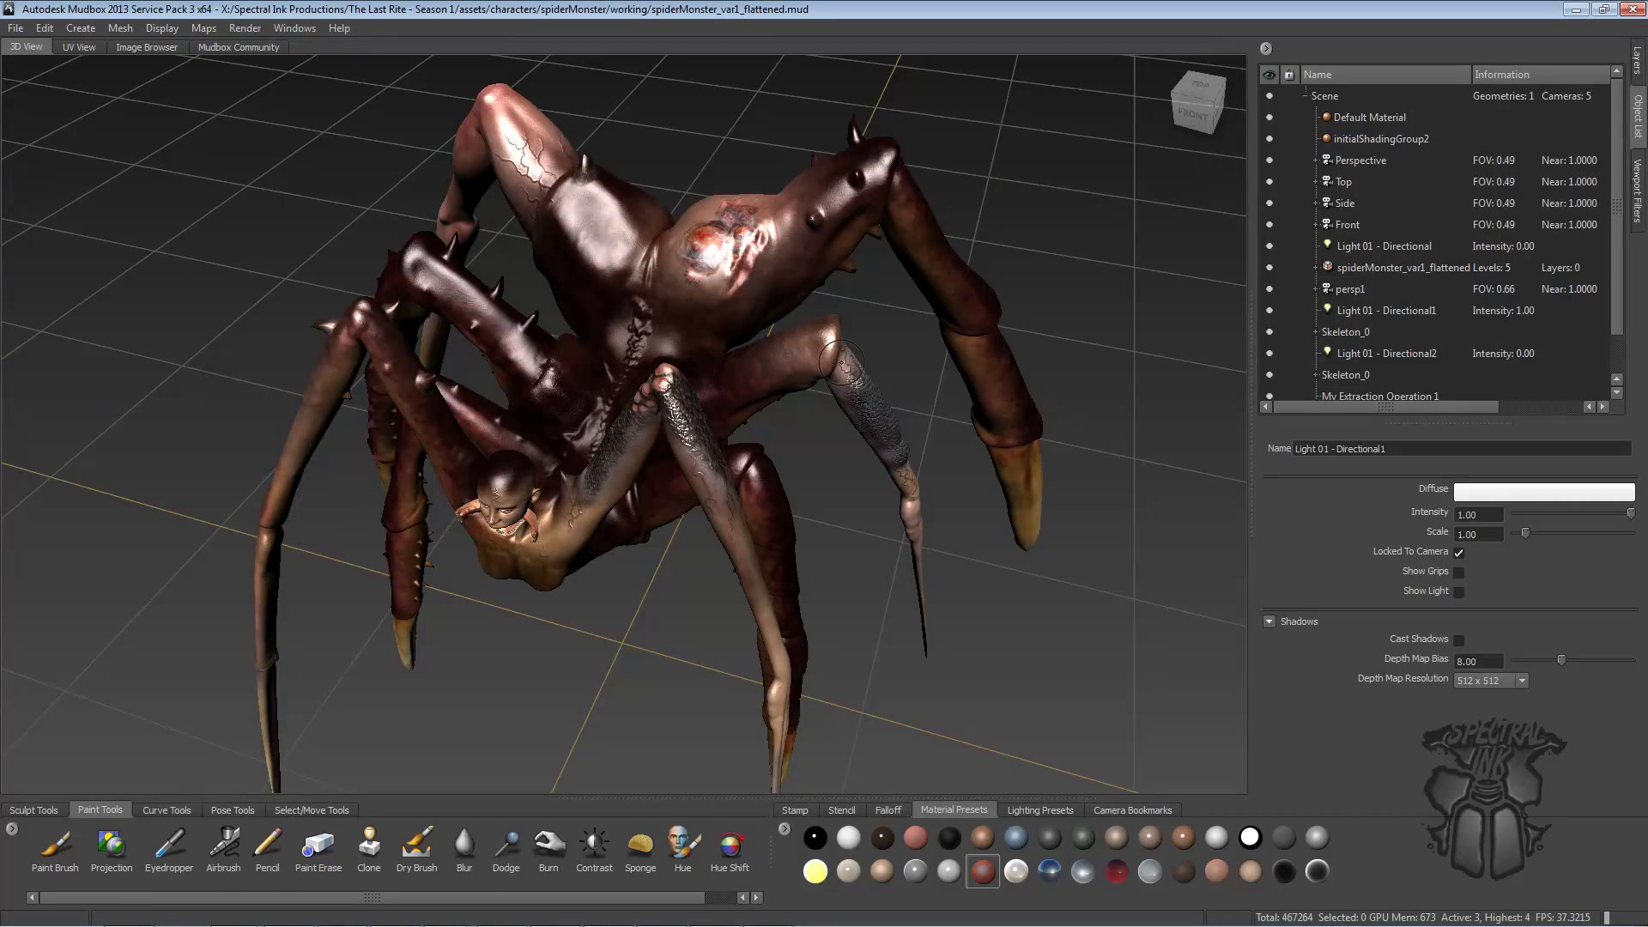
{"action": "right_click_drag", "start_coordinate": [841, 361], "coordinate": [871, 354], "text": "alt"}
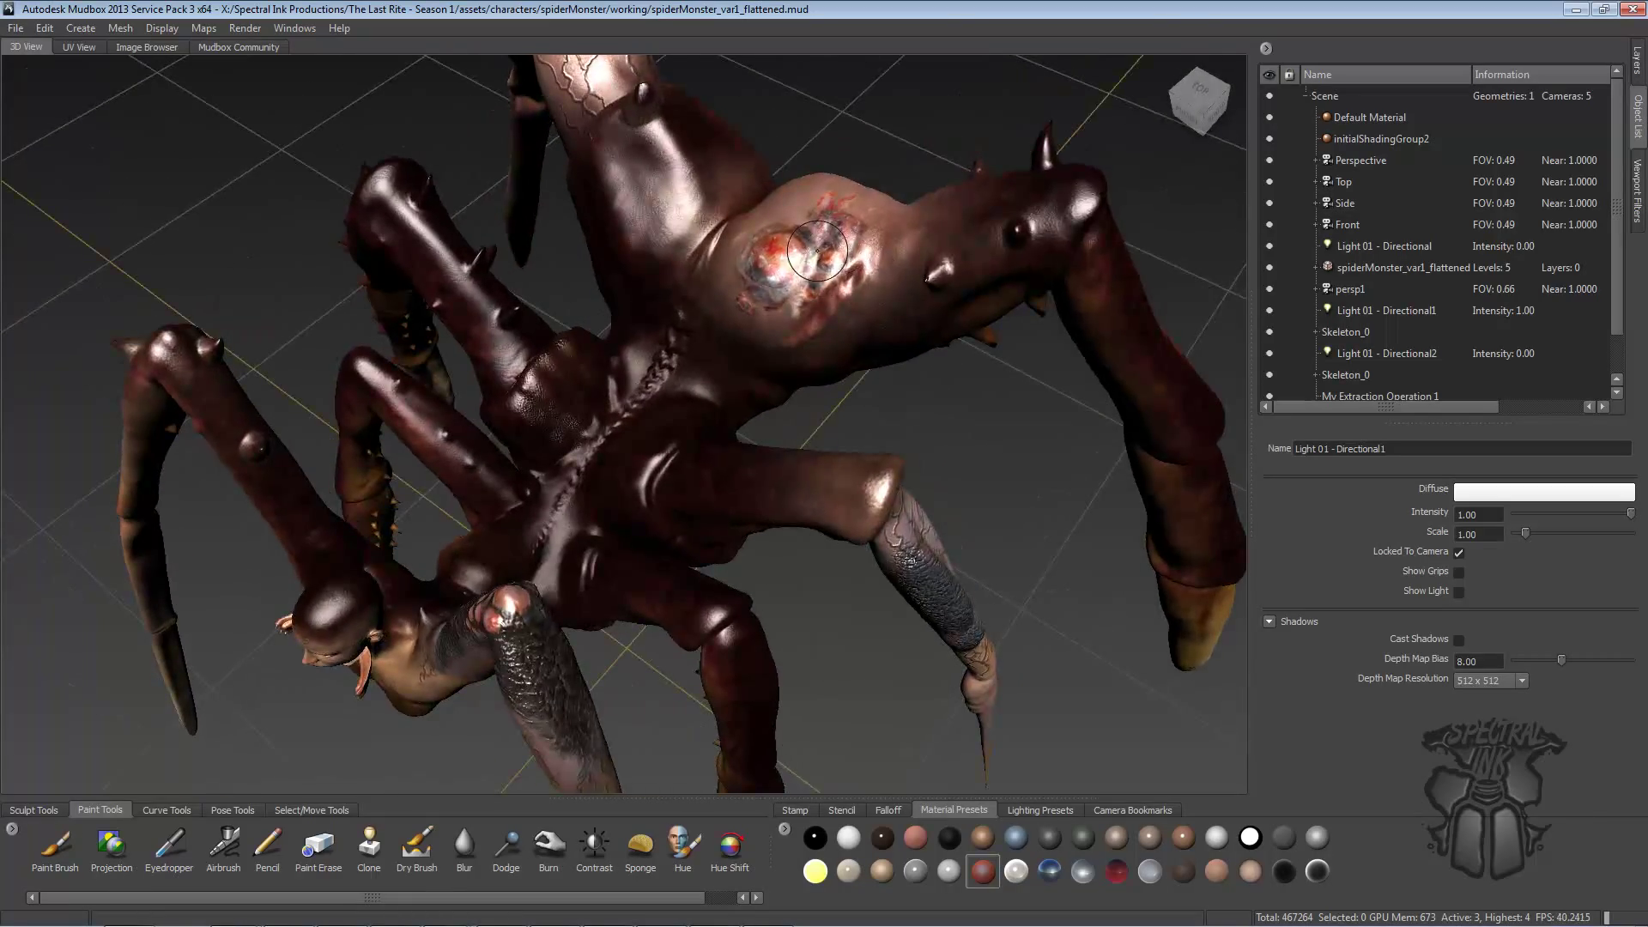
{"action": "left_click_drag", "start_coordinate": [949, 380], "coordinate": [872, 416], "text": "alt"}
{"action": "middle_click_drag", "start_coordinate": [872, 417], "coordinate": [880, 446], "text": "alt"}
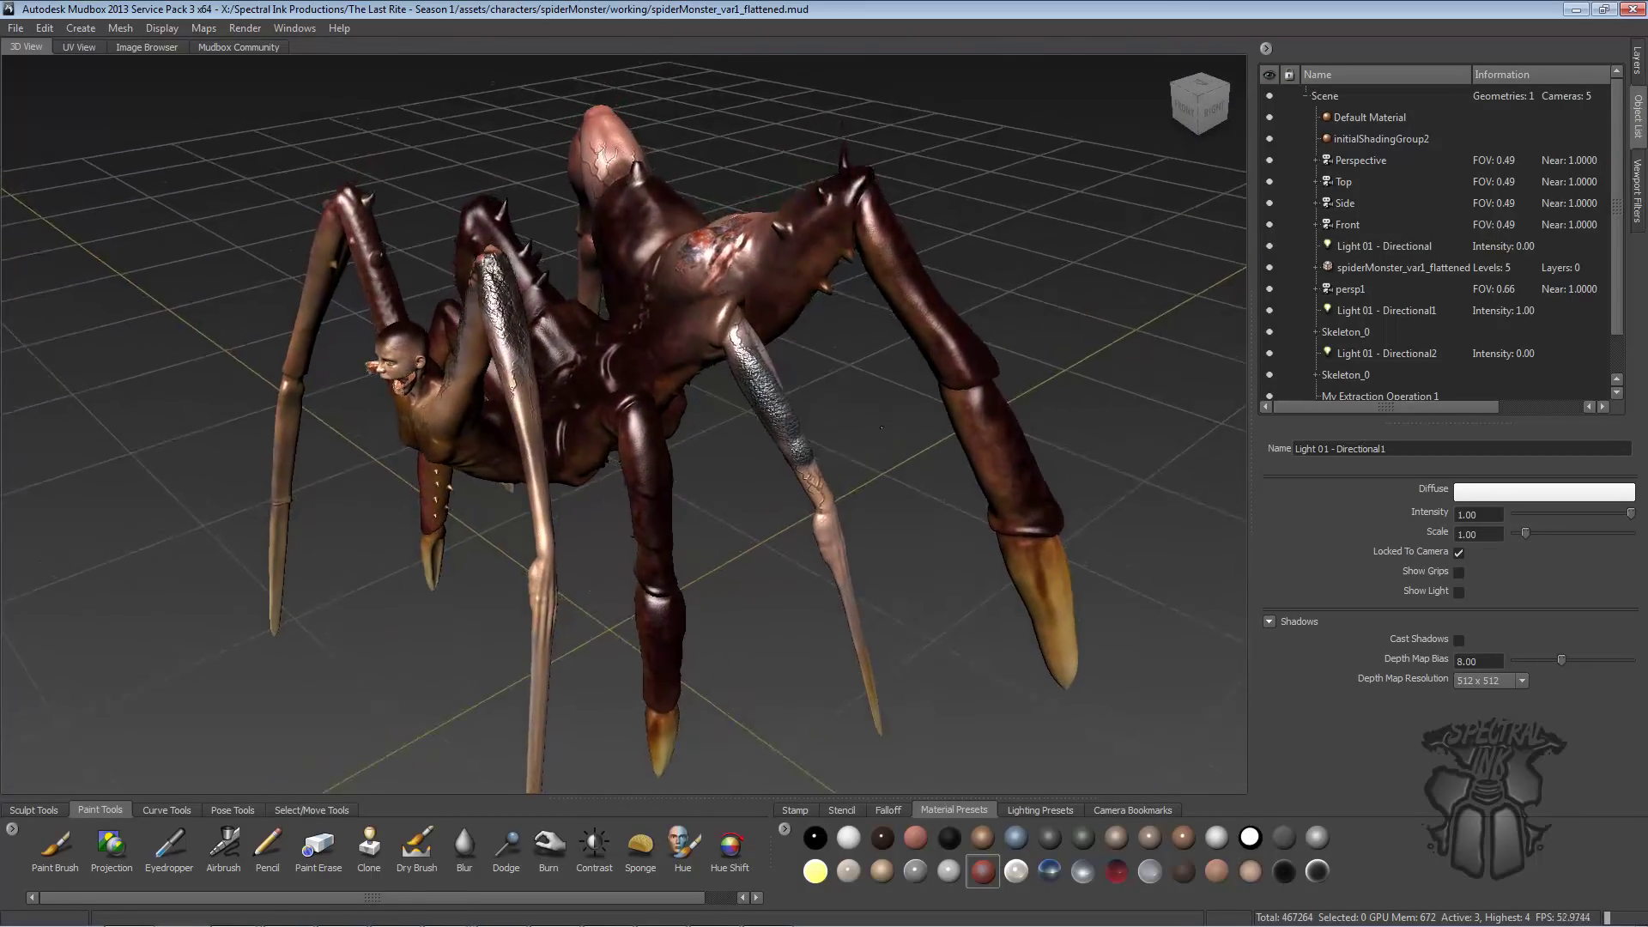
{"action": "right_click_drag", "start_coordinate": [880, 446], "coordinate": [932, 419], "text": "alt"}
{"action": "left_click_drag", "start_coordinate": [933, 419], "coordinate": [977, 429], "text": "alt"}
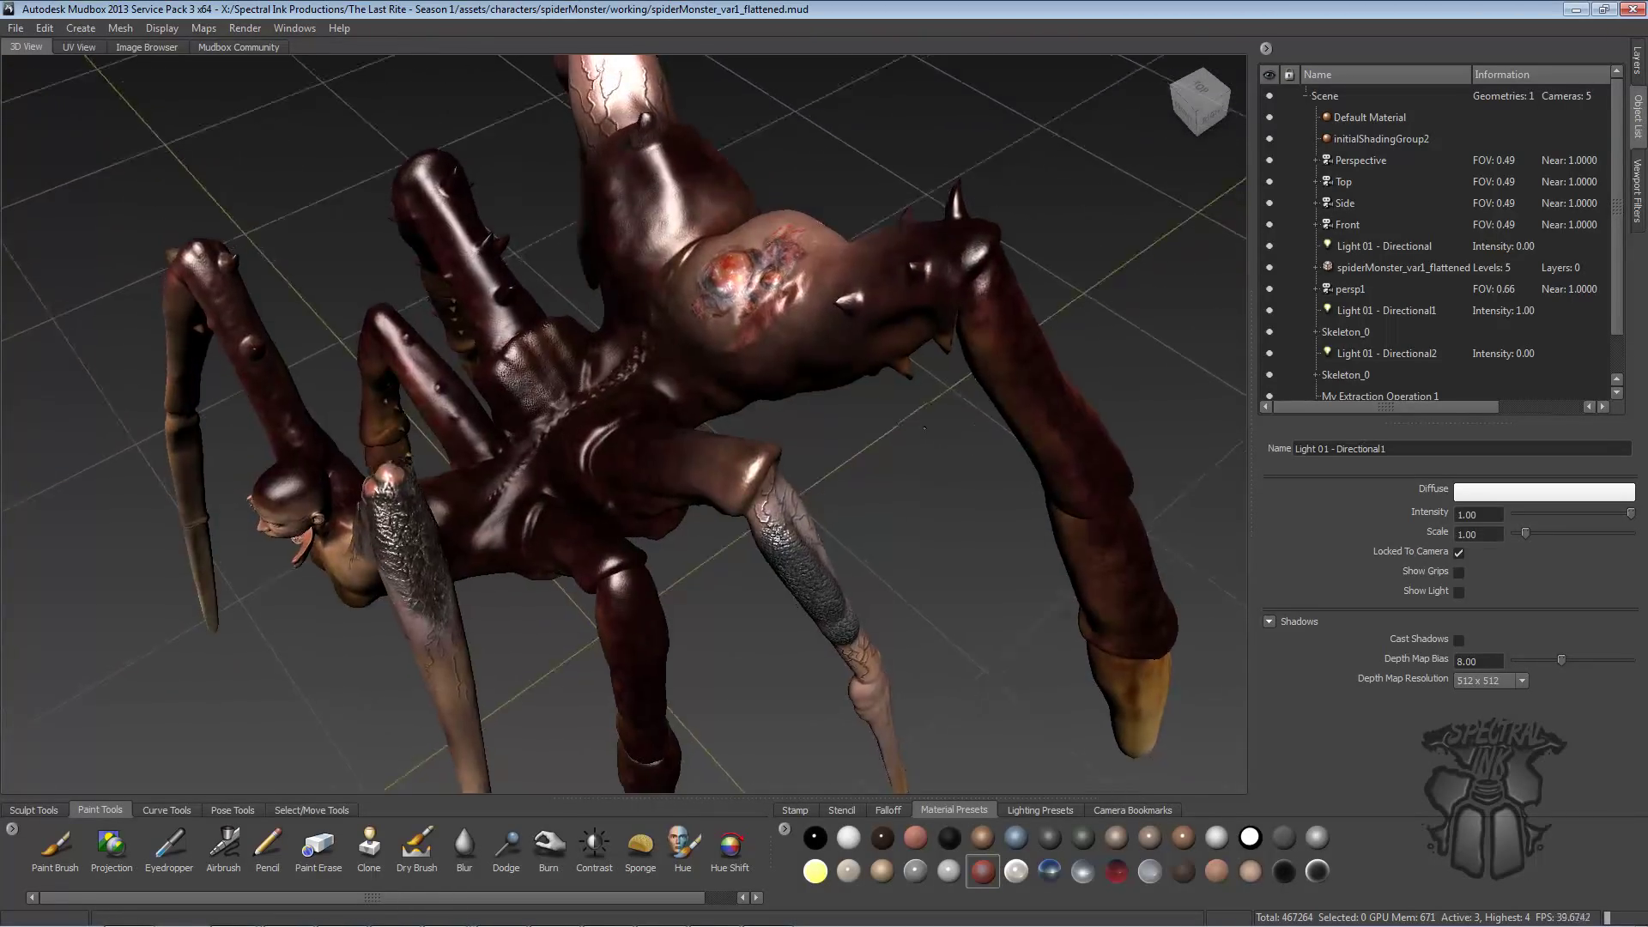
{"action": "right_click_drag", "start_coordinate": [977, 429], "coordinate": [993, 433], "text": "alt"}
{"action": "left_click_drag", "start_coordinate": [992, 433], "coordinate": [946, 396], "text": "alt"}
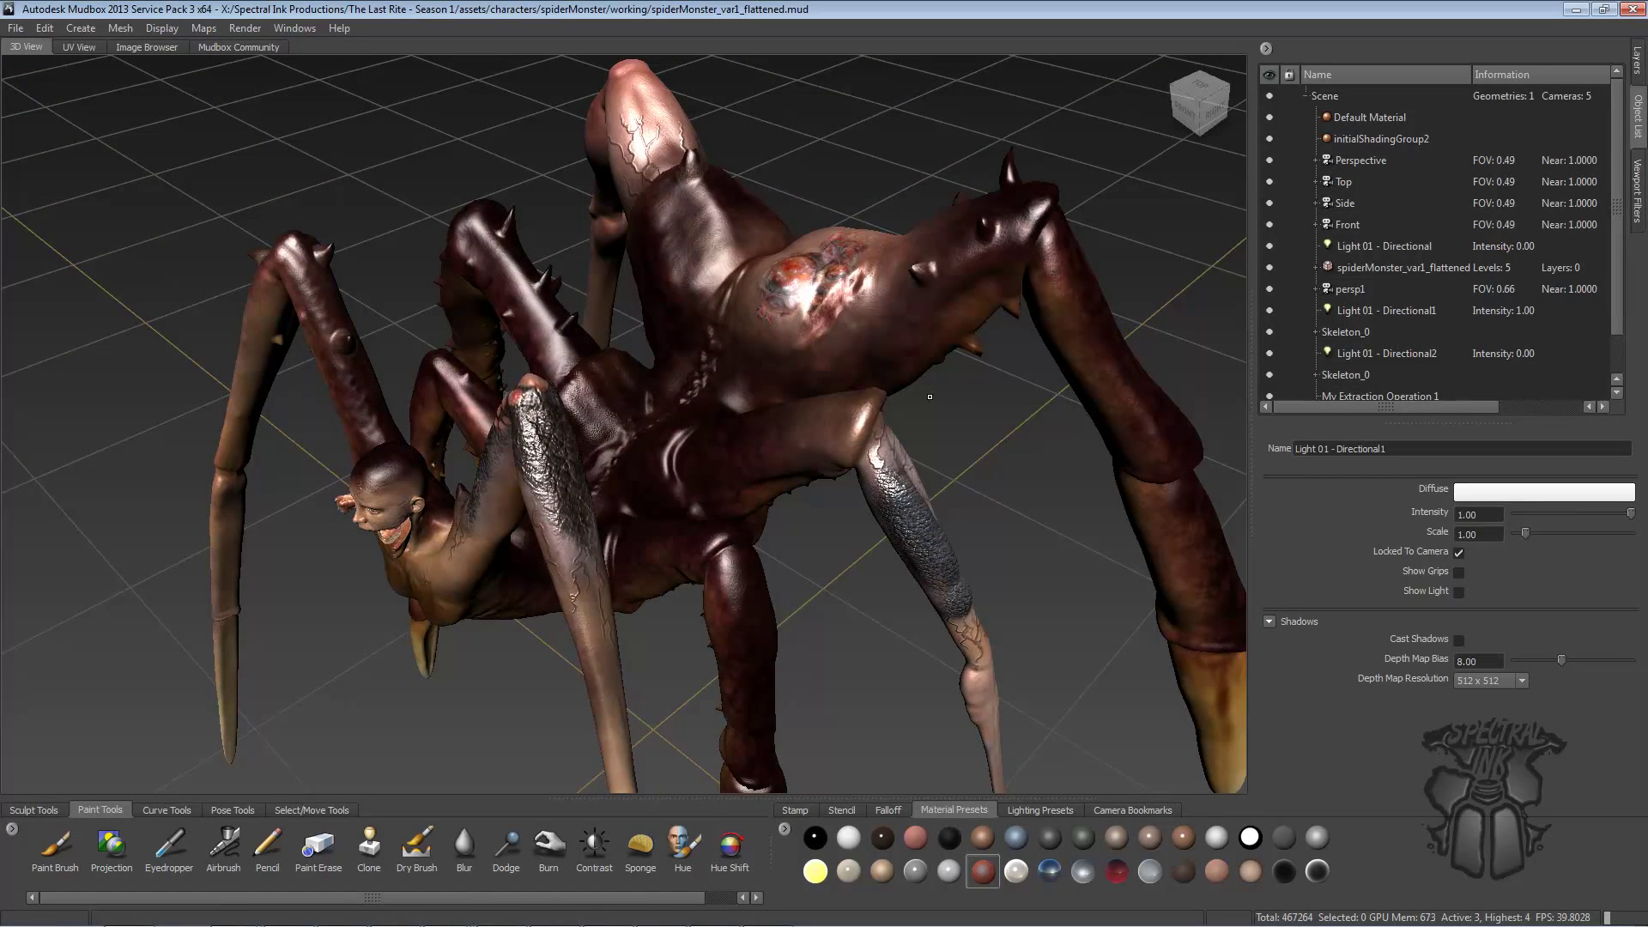
{"action": "left_click_drag", "start_coordinate": [962, 404], "coordinate": [962, 367], "text": "alt"}
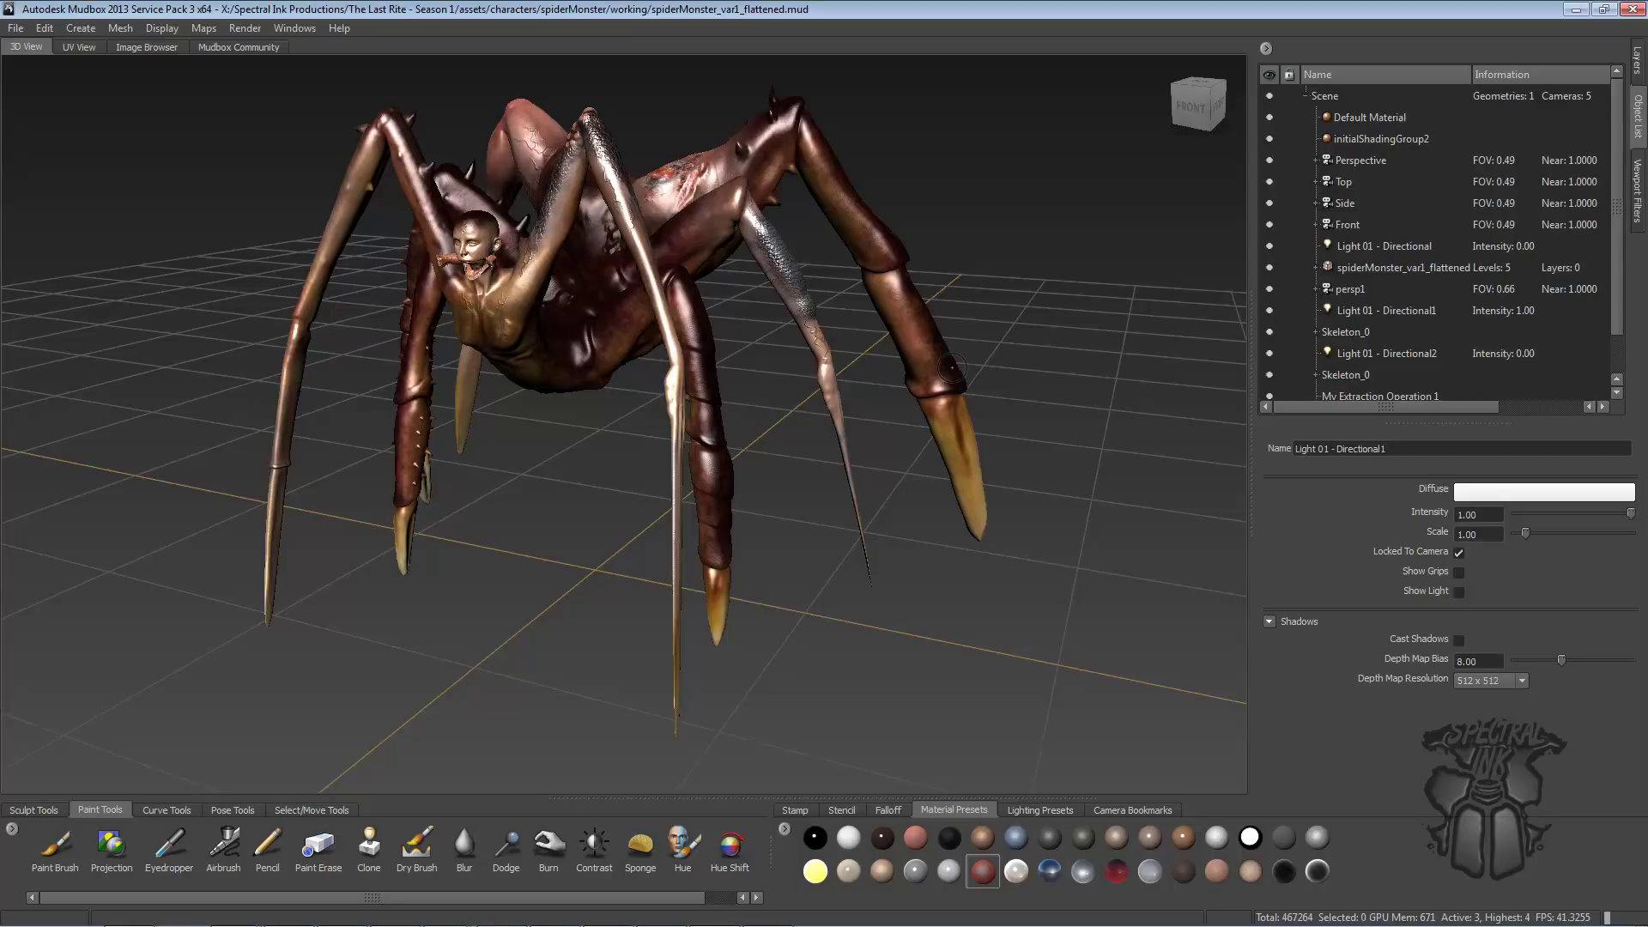
{"action": "left_click_drag", "start_coordinate": [851, 549], "coordinate": [1085, 529], "text": "alt"}
{"action": "left_click_drag", "start_coordinate": [926, 538], "coordinate": [1230, 568], "text": "alt"}
{"action": "left_click_drag", "start_coordinate": [998, 531], "coordinate": [956, 526], "text": "alt"}
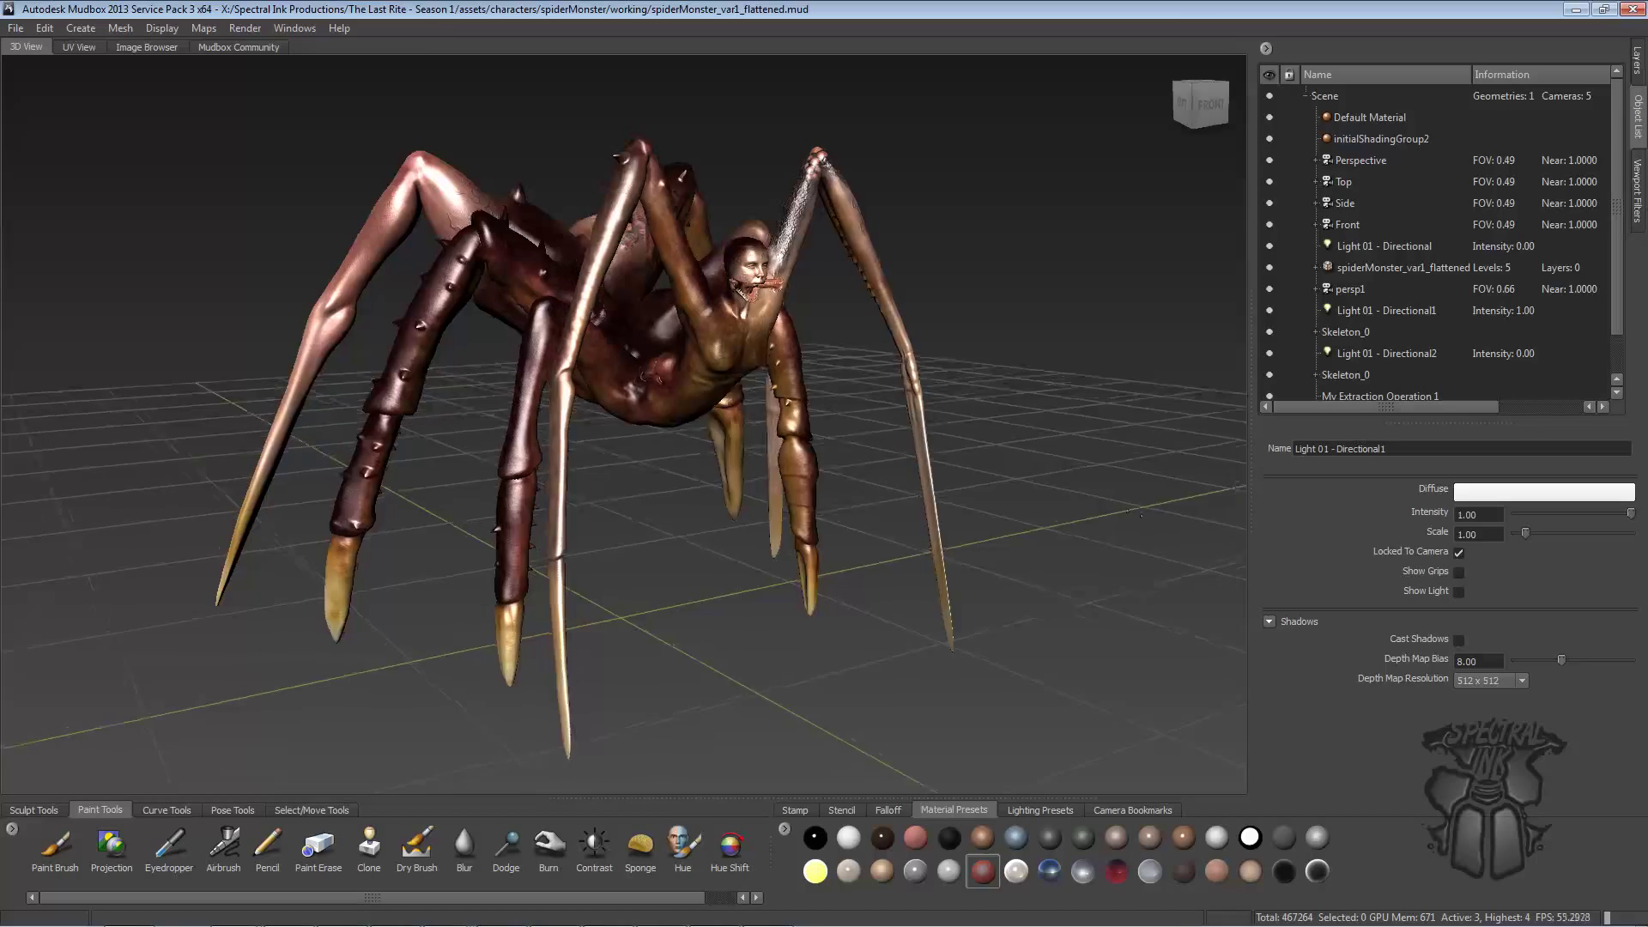
- Review the complete flattened spider variant from the front and both front quarters, comparing the spiked, armoured and thin scaly legs around the human torso
{"action": "left_click_drag", "start_coordinate": [1074, 500], "coordinate": [1044, 507], "text": "alt"}
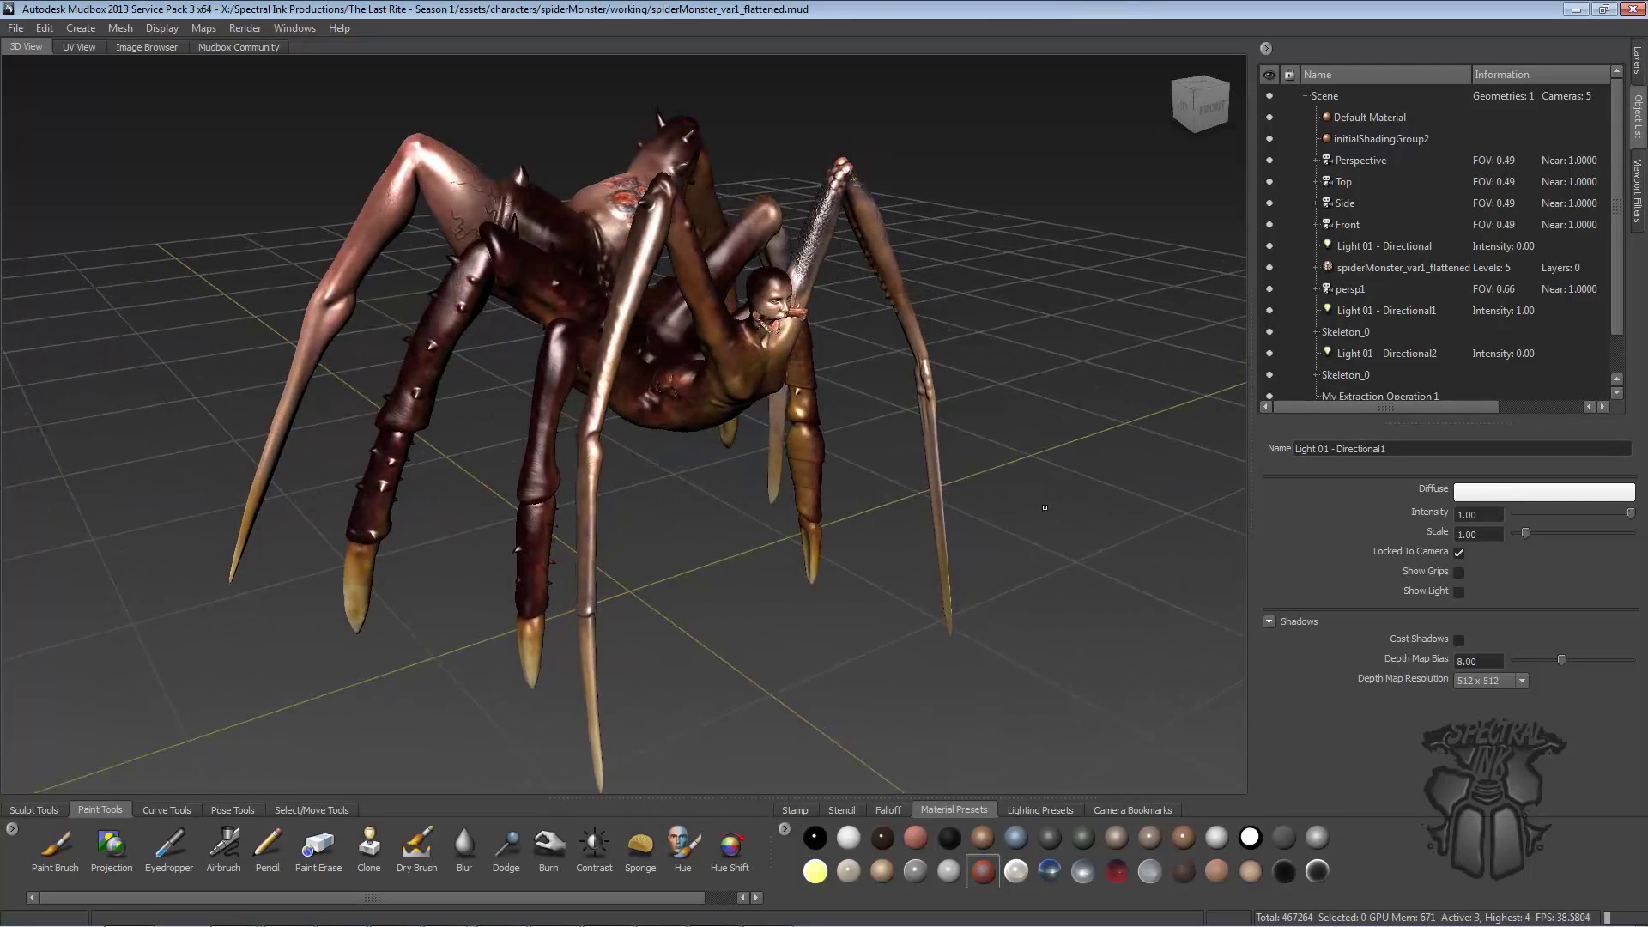
{"action": "left_click_drag", "start_coordinate": [1014, 485], "coordinate": [913, 479], "text": "alt"}
{"action": "middle_click_drag", "start_coordinate": [931, 481], "coordinate": [925, 505], "text": "alt"}
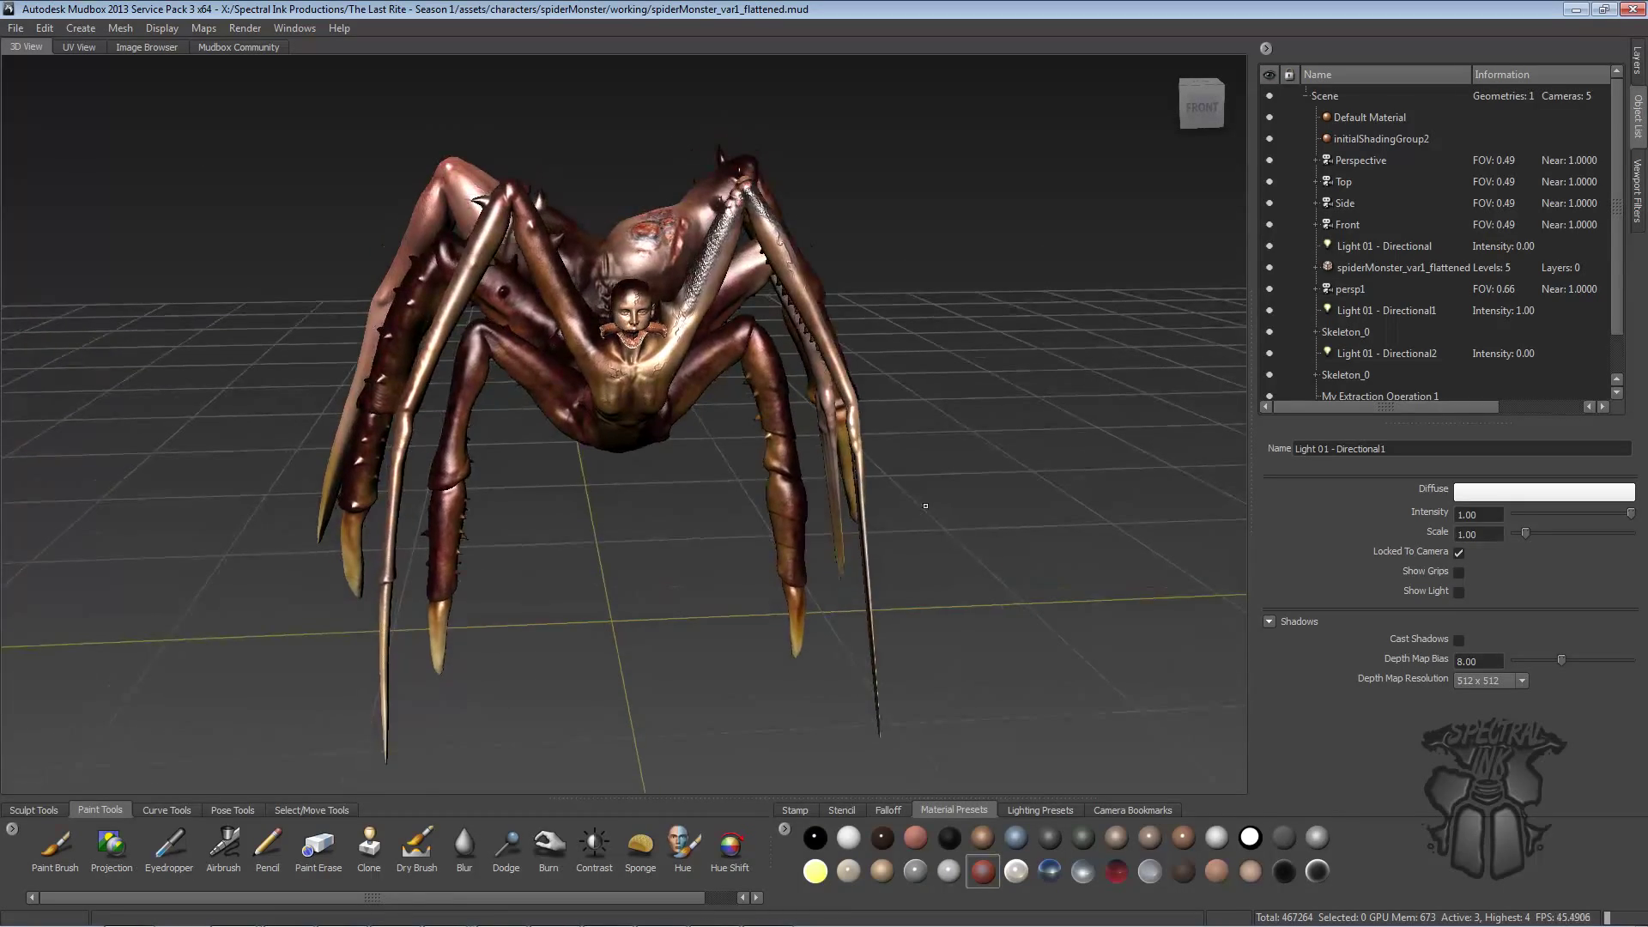
{"action": "left_click_drag", "start_coordinate": [932, 493], "coordinate": [832, 491], "text": "alt"}
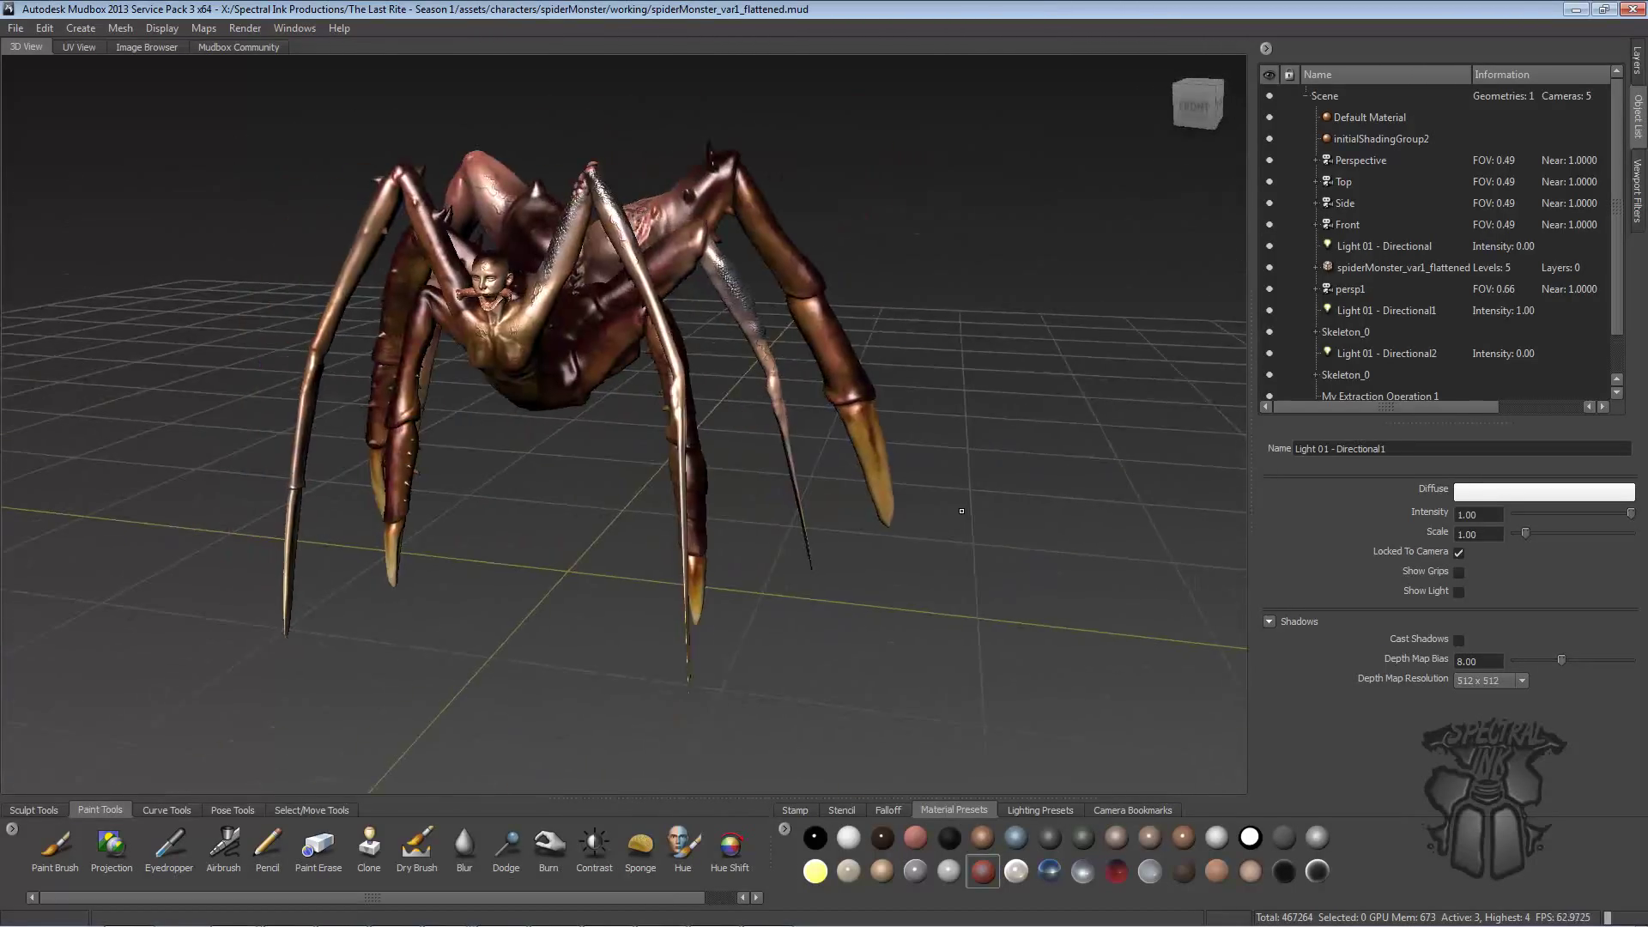
{"action": "mouse_move", "coordinate": [987, 522]}
{"action": "left_mouse_down", "text": "alt"}
{"action": "mouse_move", "coordinate": [1037, 511]}
{"action": "mouse_move", "coordinate": [995, 492]}
{"action": "left_mouse_up", "text": "alt"}
{"action": "right_click_drag", "start_coordinate": [996, 492], "coordinate": [1056, 497], "text": "alt"}
{"action": "mouse_move", "coordinate": [1056, 497]}
{"action": "left_mouse_down", "text": "alt"}
{"action": "mouse_move", "coordinate": [959, 509]}
{"action": "mouse_move", "coordinate": [1083, 523]}
{"action": "mouse_move", "coordinate": [1019, 503]}
{"action": "mouse_move", "coordinate": [1001, 515]}
{"action": "mouse_move", "coordinate": [1043, 510]}
{"action": "left_mouse_up", "text": "alt"}
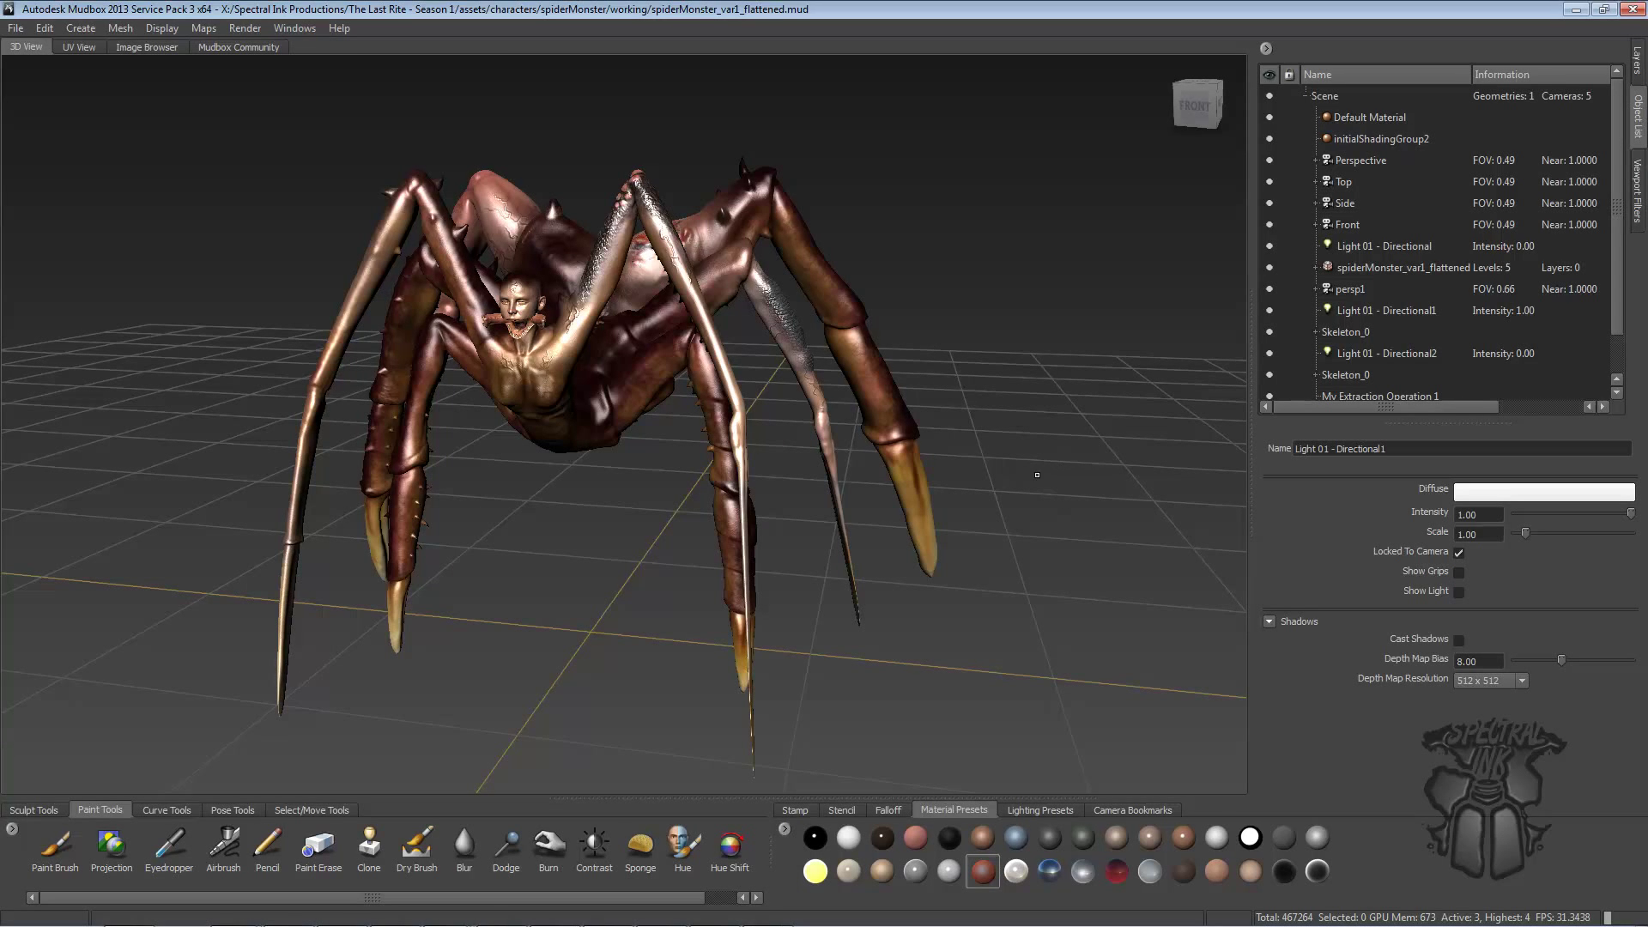
{"action": "left_click_drag", "start_coordinate": [970, 504], "coordinate": [975, 498], "text": "alt"}
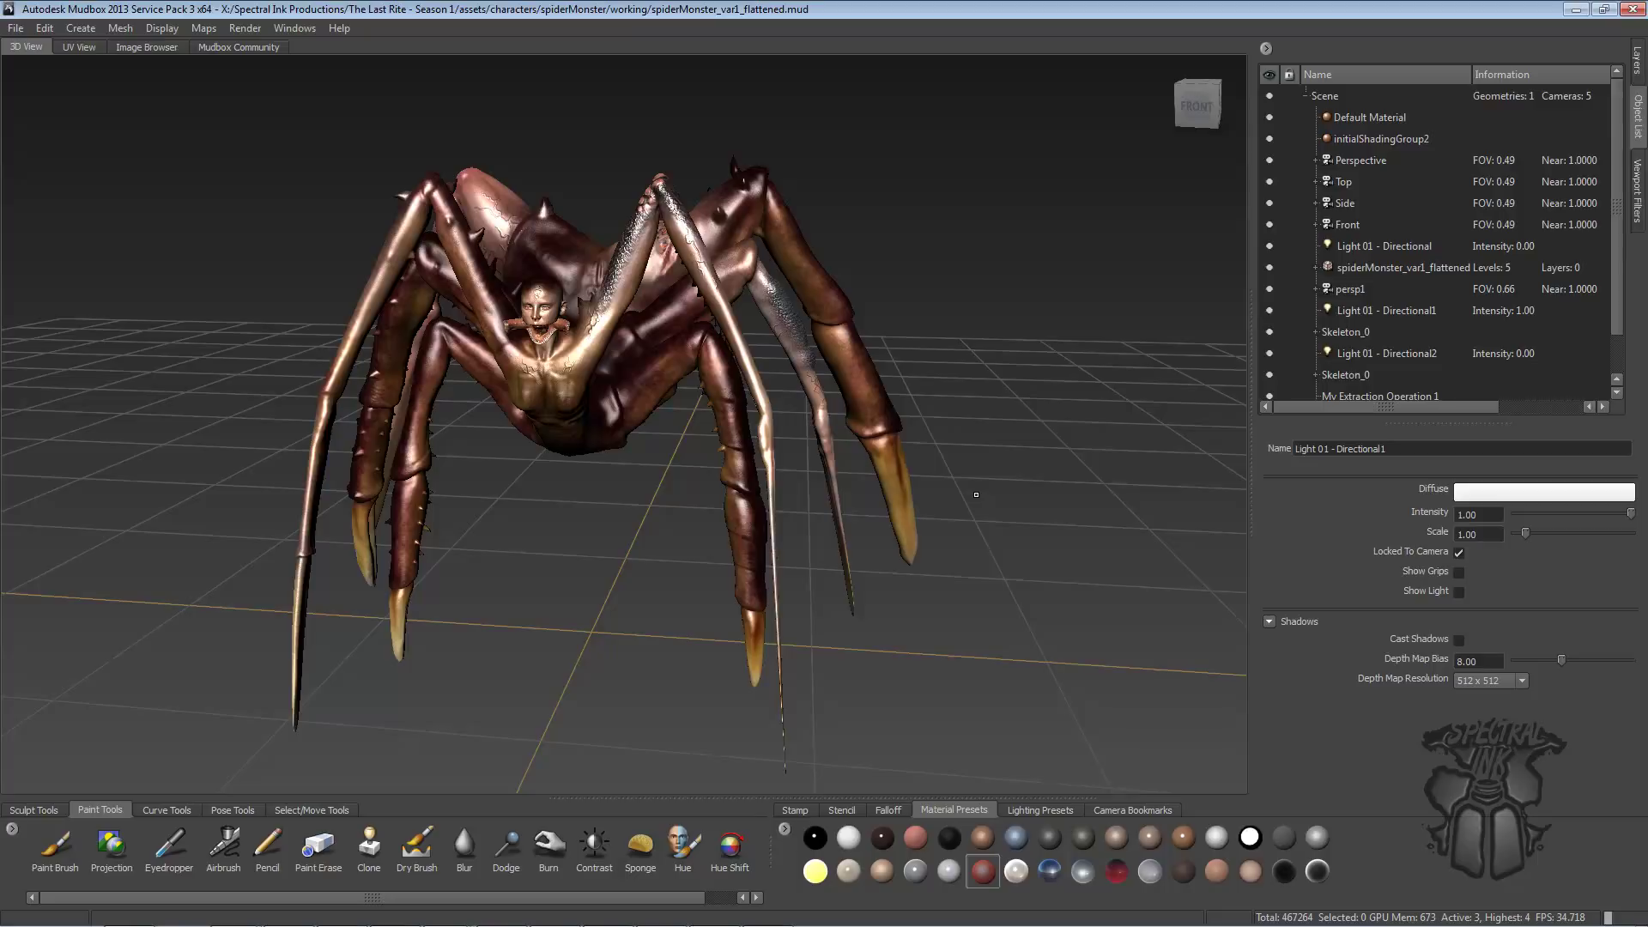
{"action": "left_click_drag", "start_coordinate": [1057, 537], "coordinate": [935, 523], "text": "alt"}
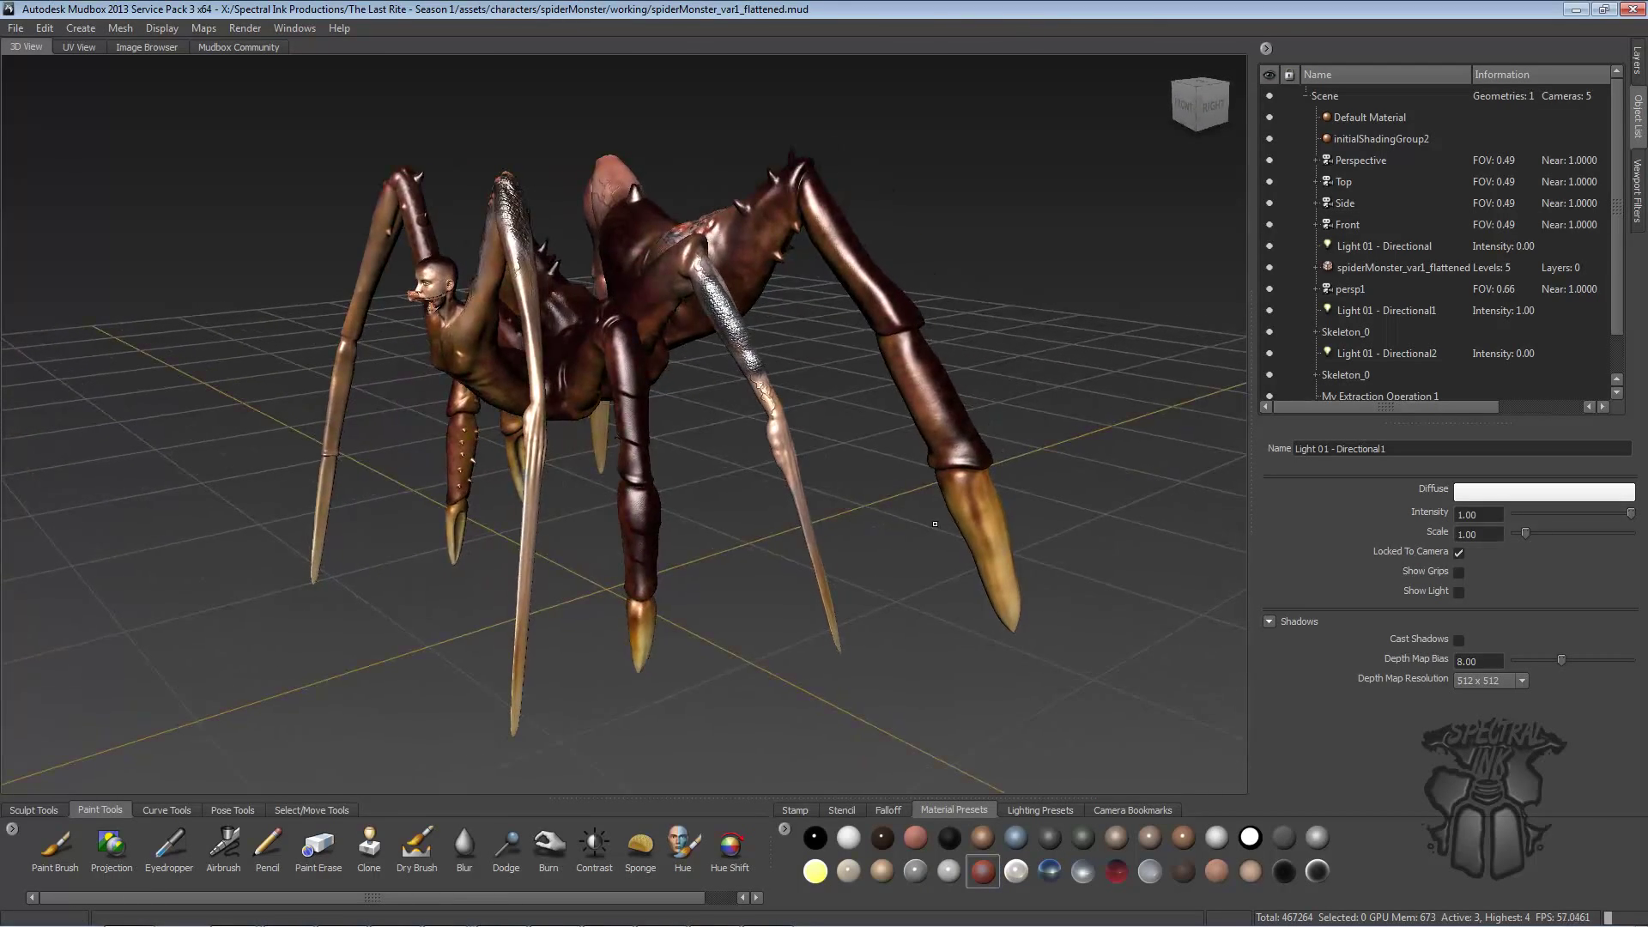
{"action": "left_click_drag", "start_coordinate": [951, 534], "coordinate": [910, 535], "text": "alt"}
{"action": "scroll", "coordinate": [1127, 521], "scroll_direction": "up", "scroll_amount": 5}
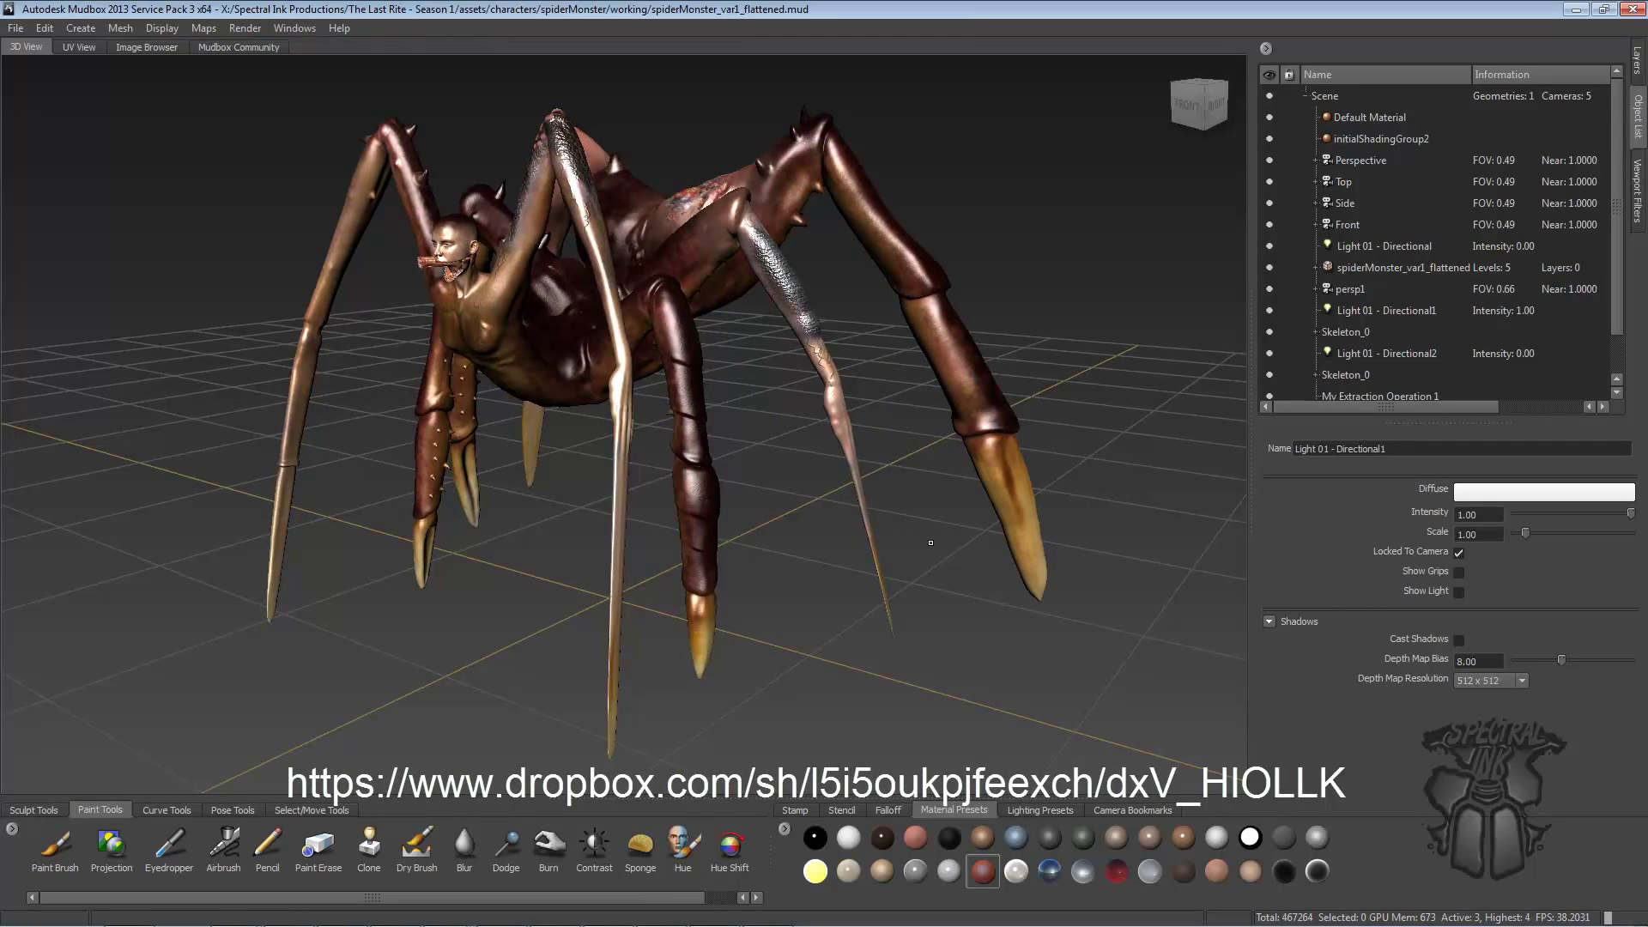
{"action": "left_click_drag", "start_coordinate": [933, 537], "coordinate": [1239, 567], "text": "alt"}
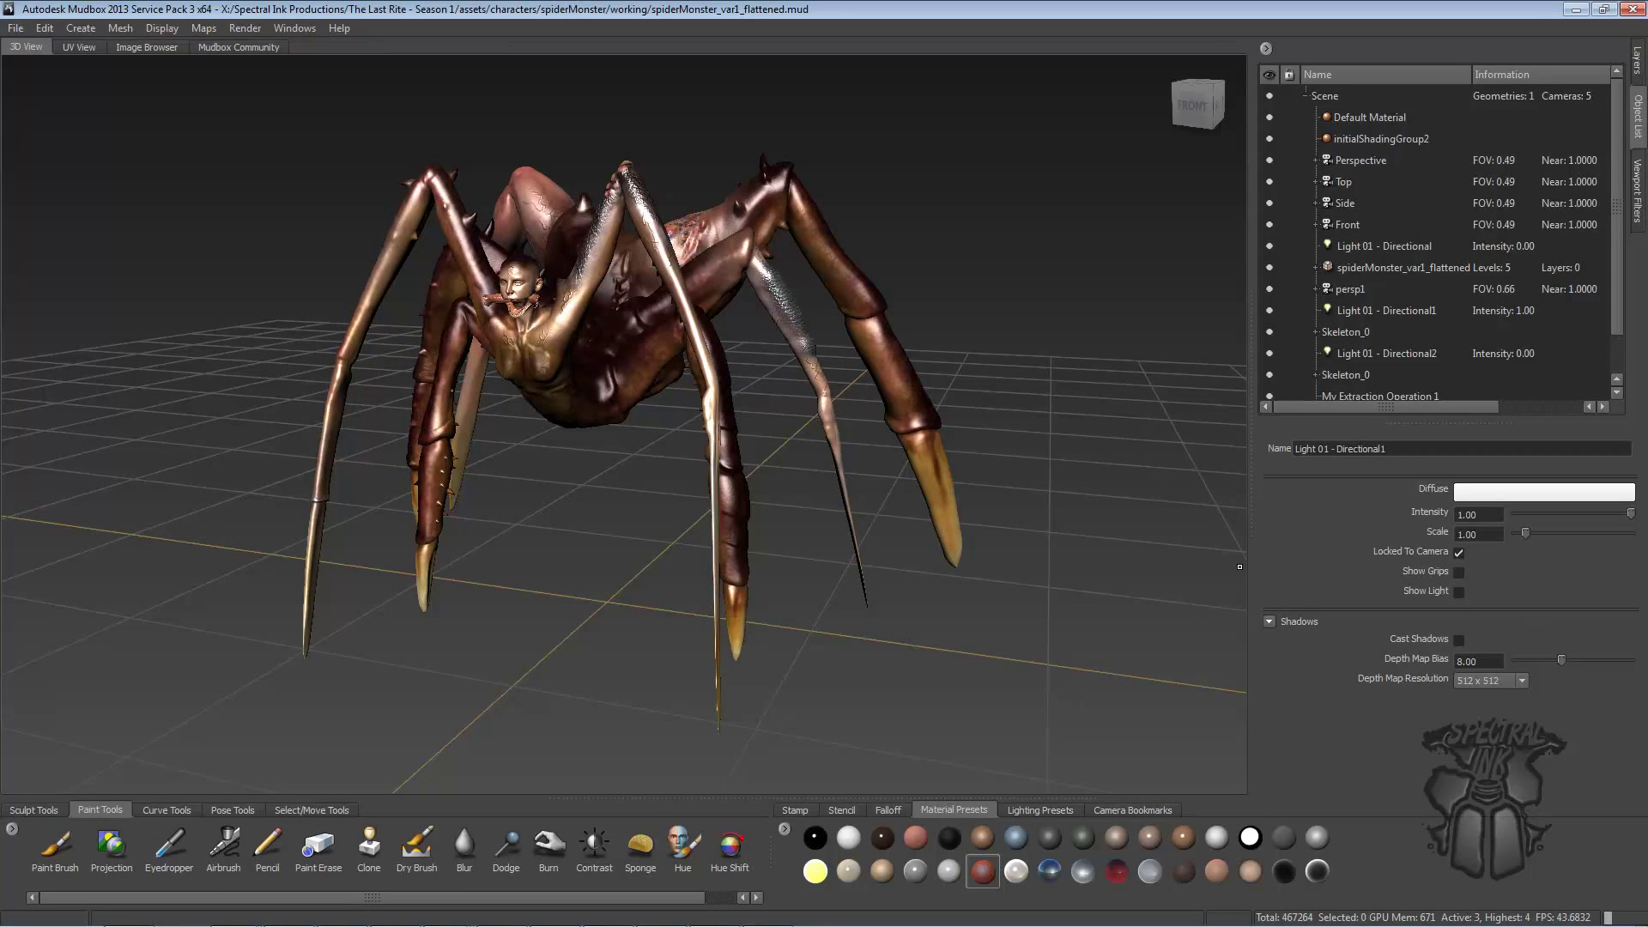